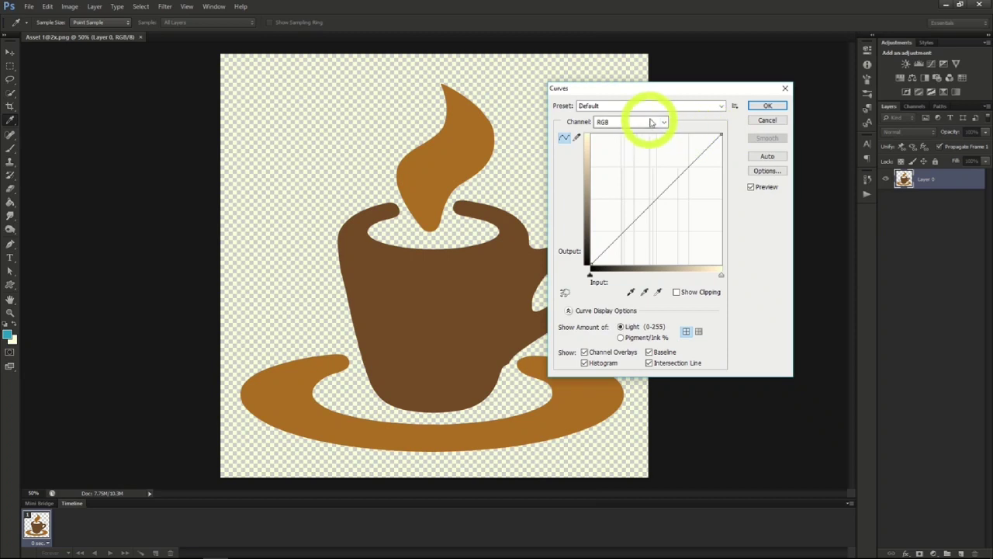
- Try the Color Negative (RGB) preset in the Curves adjustment of Layer 0
{"action": "left_click", "coordinate": [709, 105]}
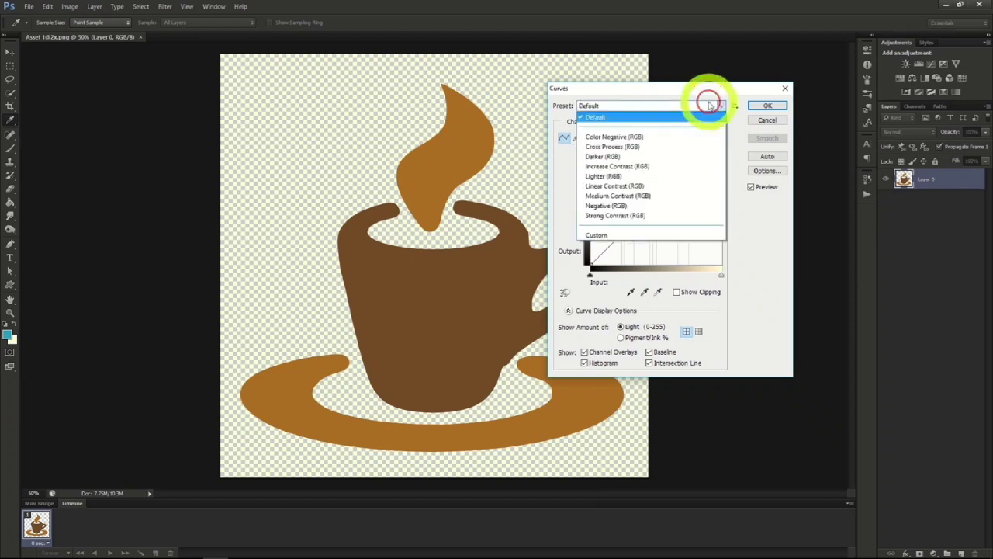
{"action": "left_click", "coordinate": [638, 137]}
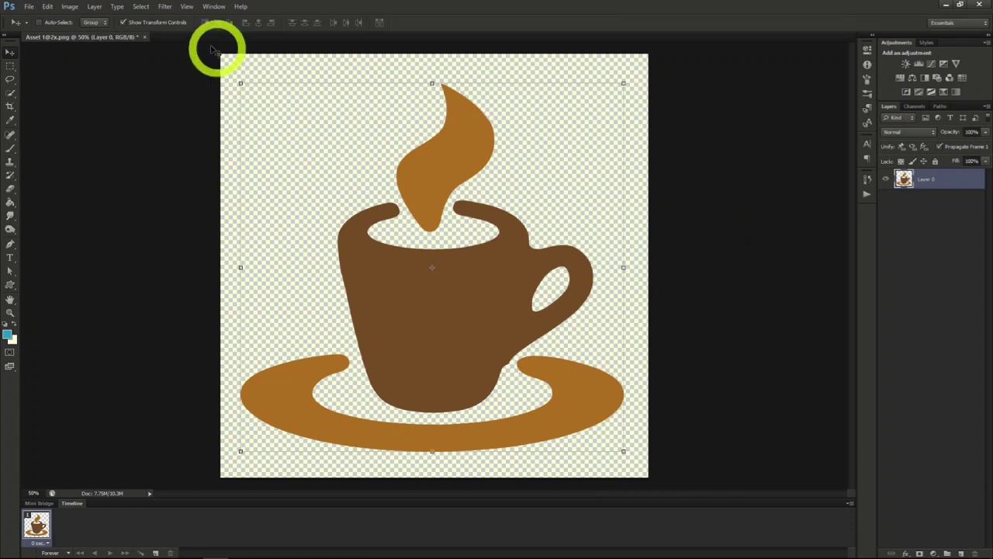
- Add a Curves adjustment layer above Layer 0 and toggle its visibility off and on
{"action": "left_click", "coordinate": [94, 6]}
{"action": "mouse_move", "coordinate": [133, 98]}
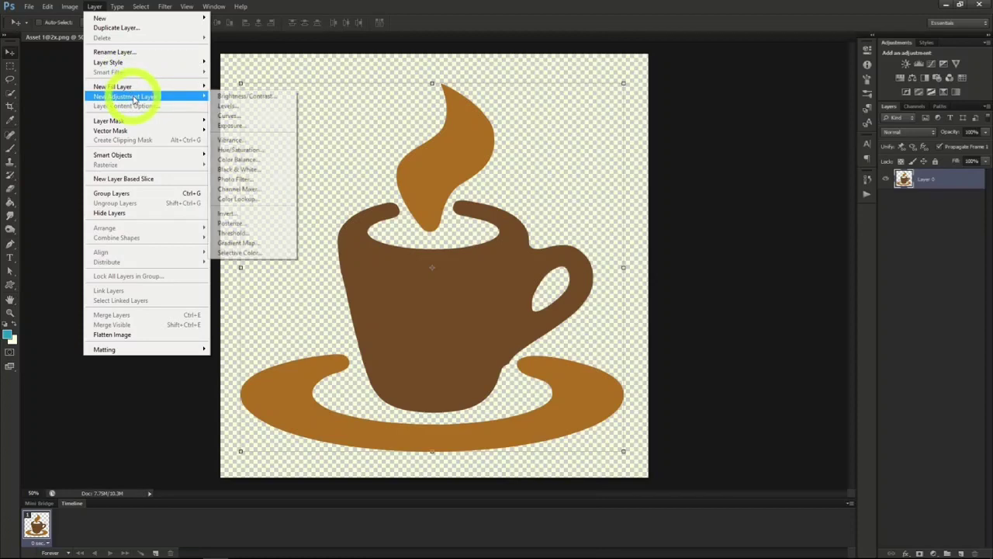
{"action": "left_click", "coordinate": [250, 116]}
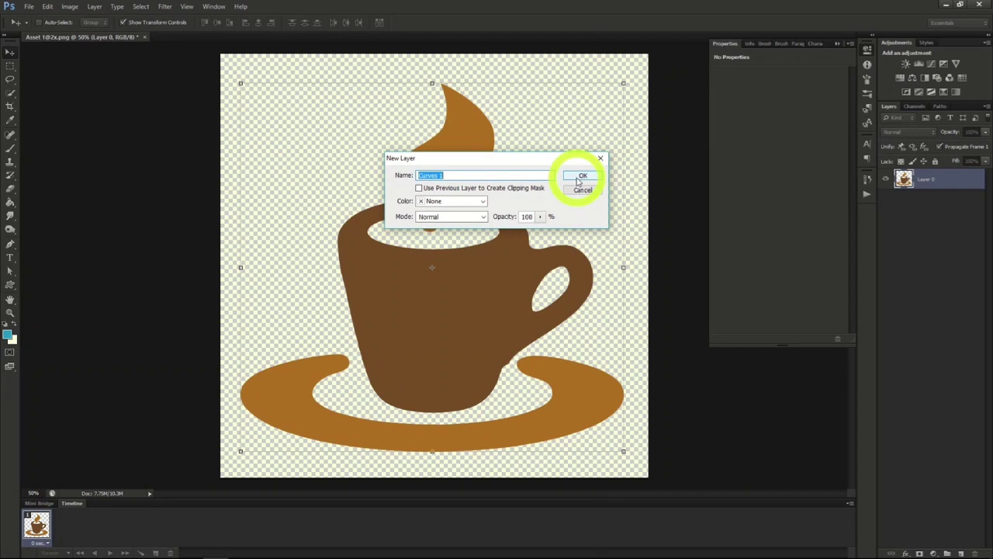
{"action": "left_click", "coordinate": [581, 177]}
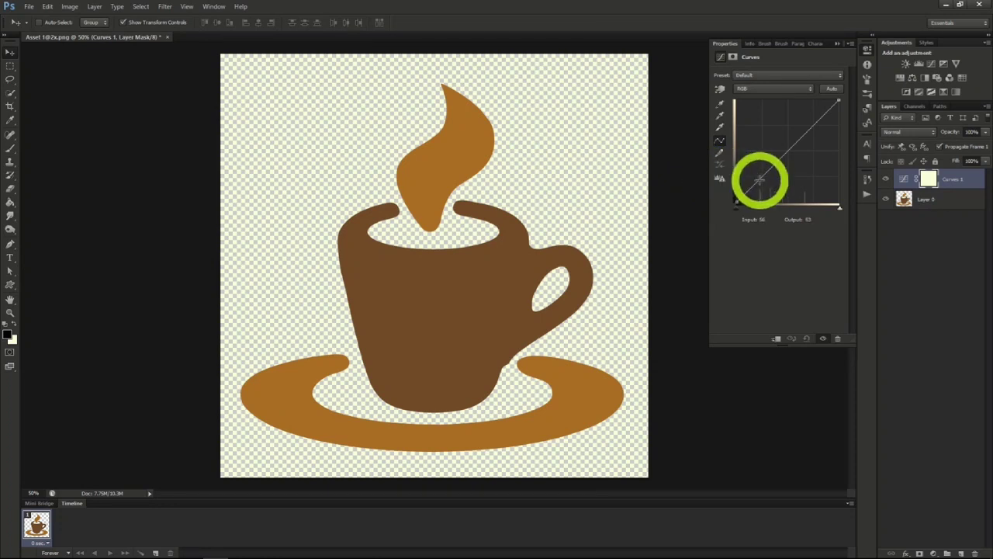
{"action": "left_click", "coordinate": [884, 180]}
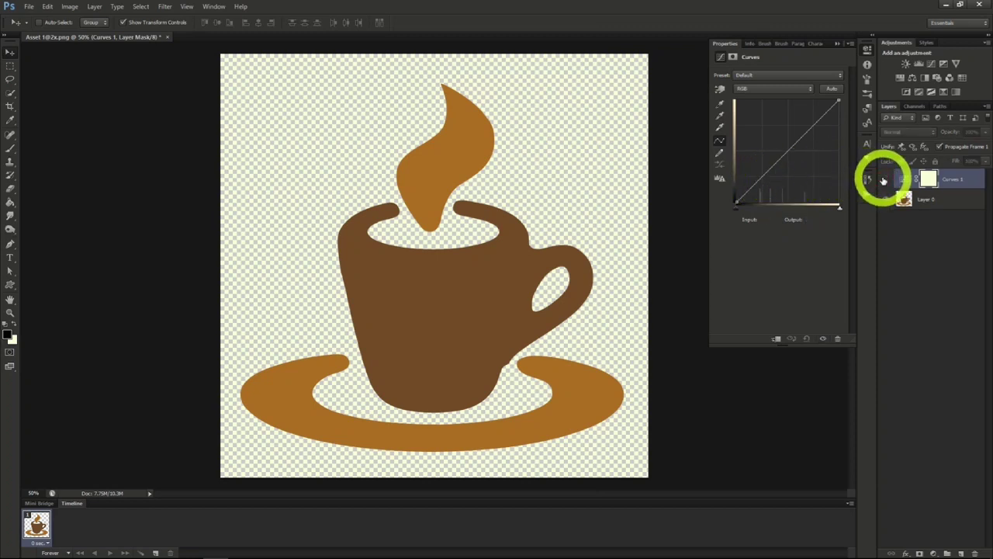
{"action": "left_click", "coordinate": [884, 180]}
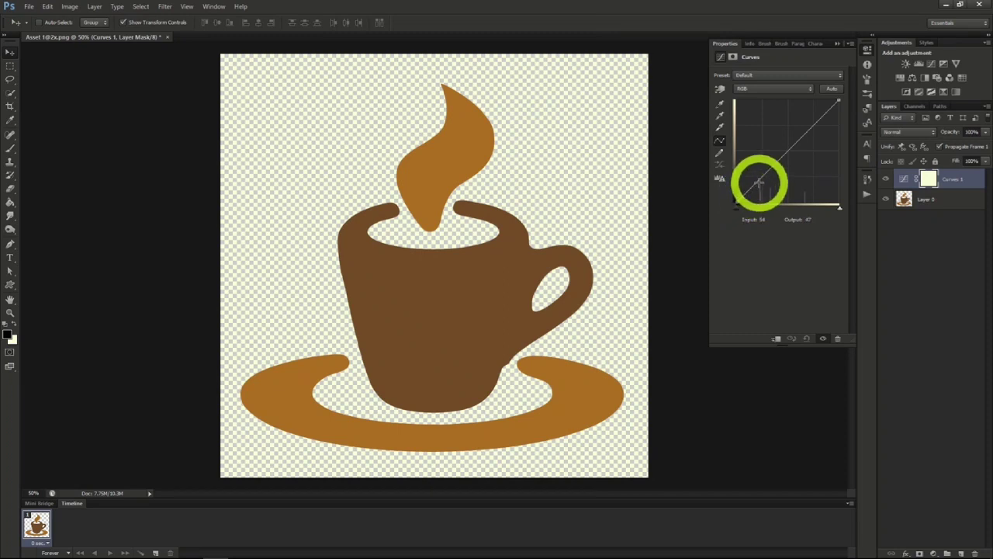
- Add shadow, midtone and highlight points to the RGB curve, move the shadow point to about input 88, output 20, and raise the highlight point
{"action": "left_click", "coordinate": [759, 181]}
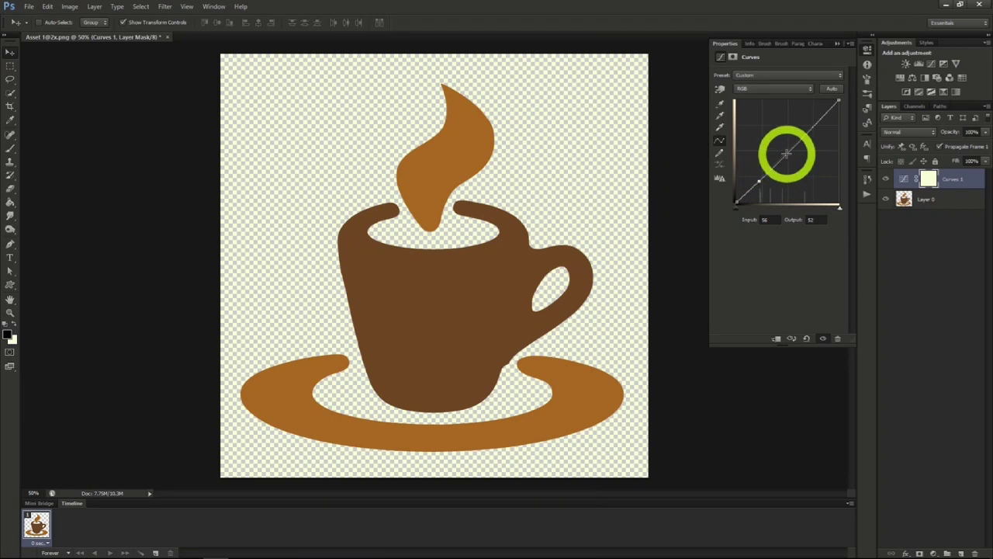
{"action": "left_click", "coordinate": [786, 154]}
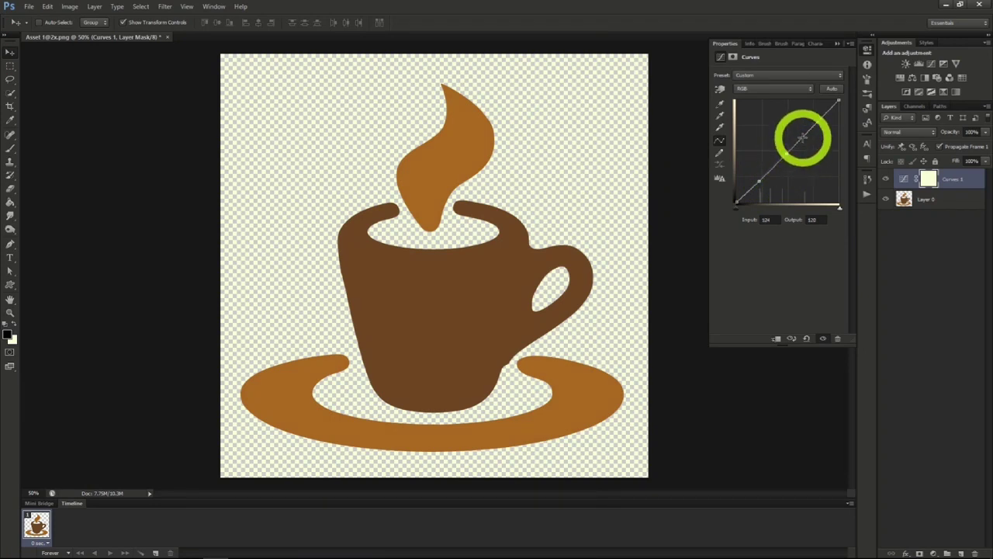
{"action": "left_click_drag", "start_coordinate": [803, 138], "coordinate": [809, 128]}
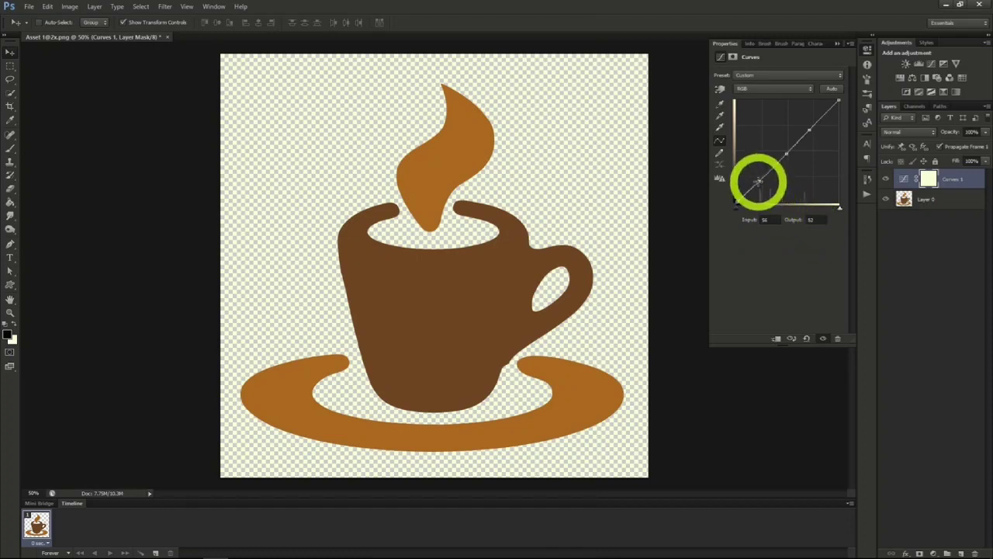
{"action": "left_click_drag", "start_coordinate": [760, 179], "coordinate": [771, 194]}
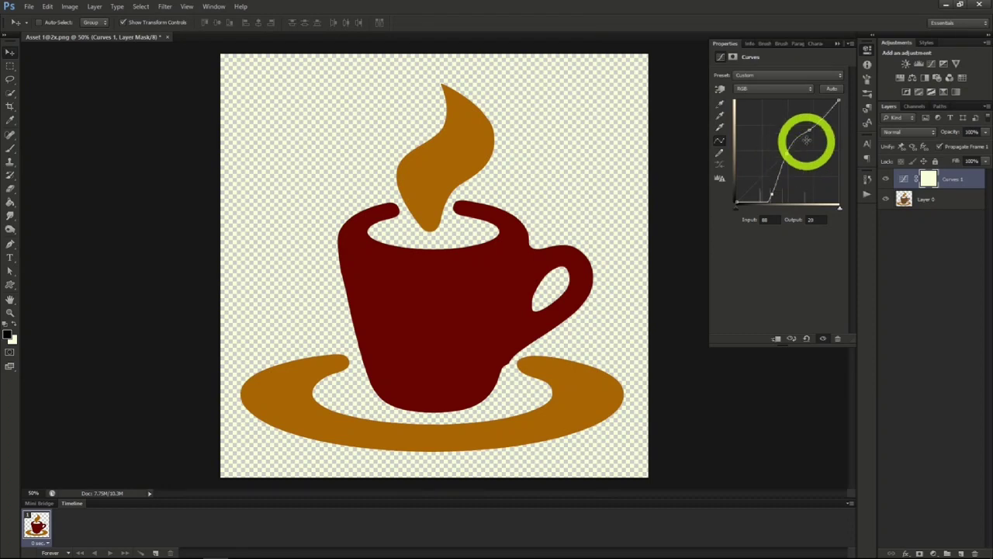
{"action": "left_click_drag", "start_coordinate": [811, 131], "coordinate": [788, 123]}
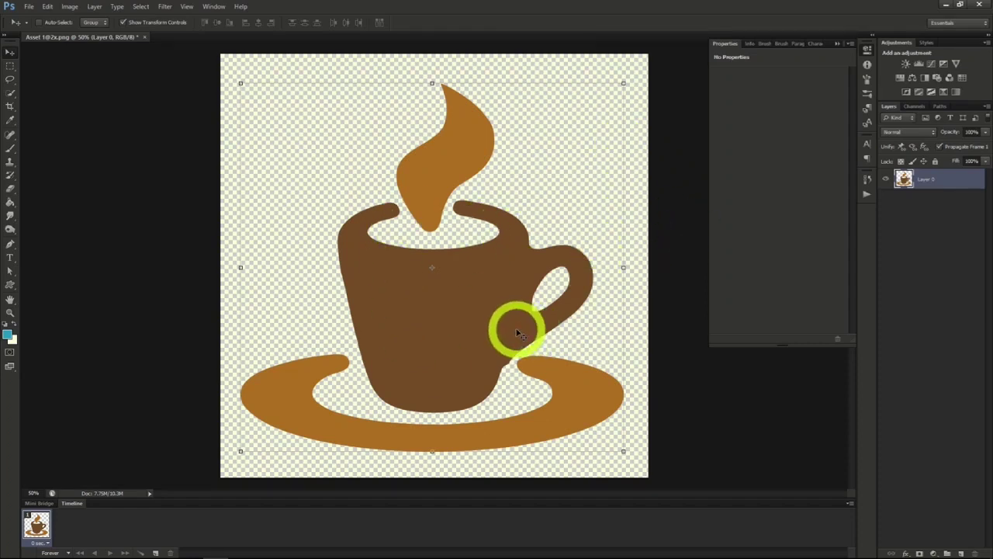
- Add a Brightness/Contrast adjustment layer above Layer 0 with brightness at about -61 and contrast at about 55
{"action": "left_click", "coordinate": [69, 6]}
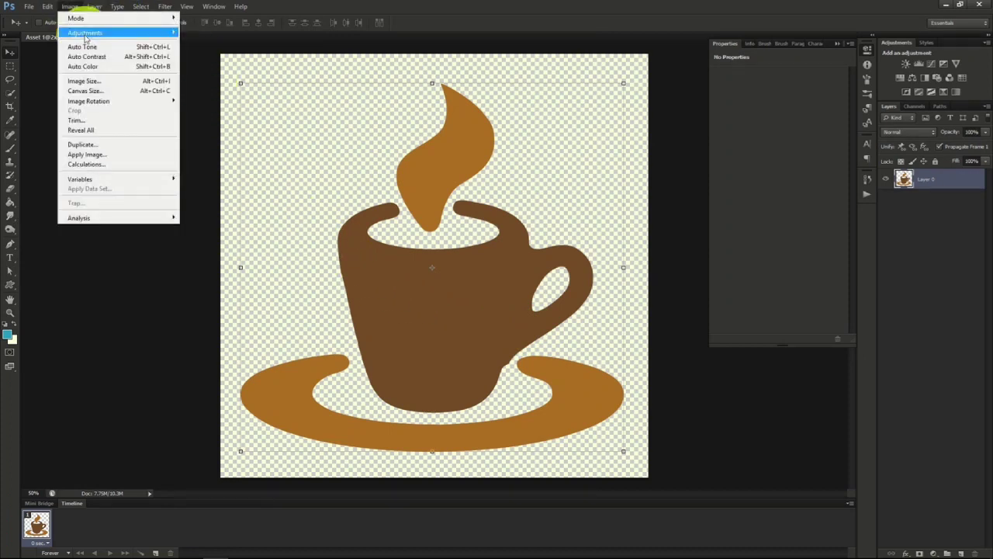
{"action": "mouse_move", "coordinate": [87, 33]}
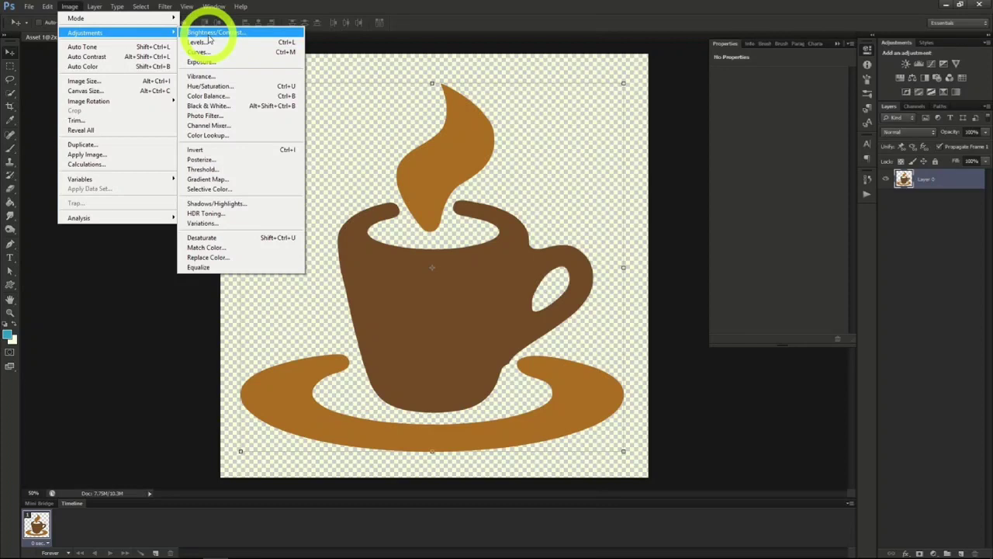
{"action": "mouse_move", "coordinate": [91, 9]}
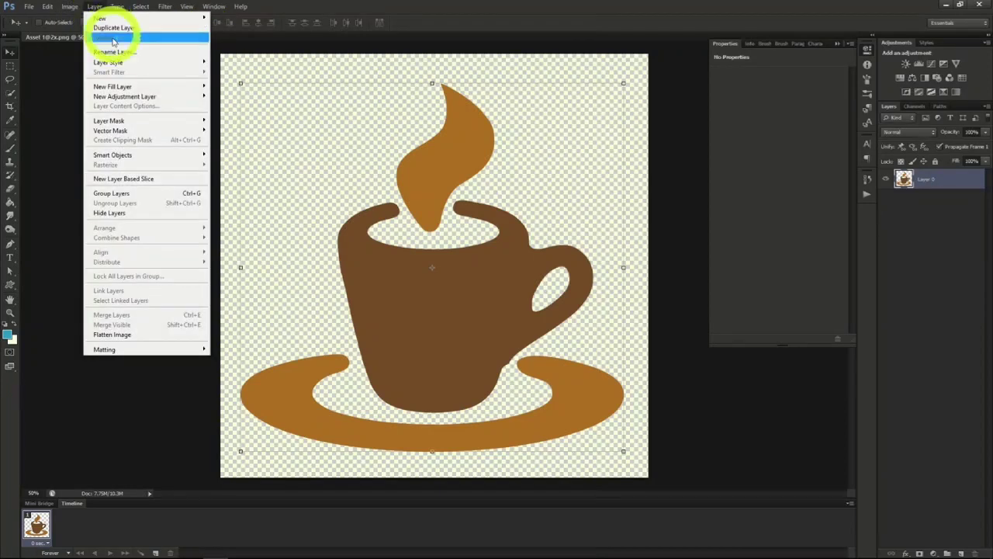
{"action": "mouse_move", "coordinate": [123, 98]}
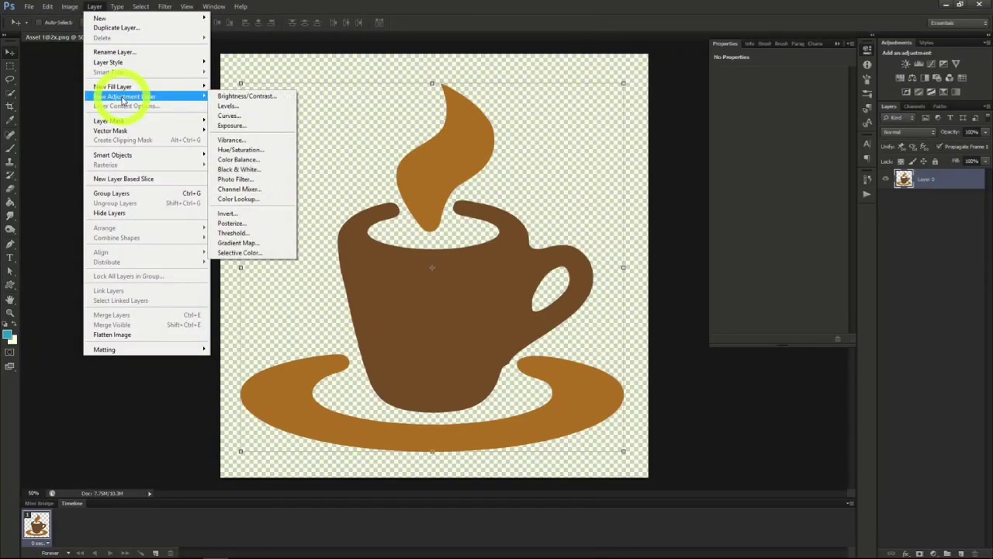
{"action": "left_click", "coordinate": [242, 97]}
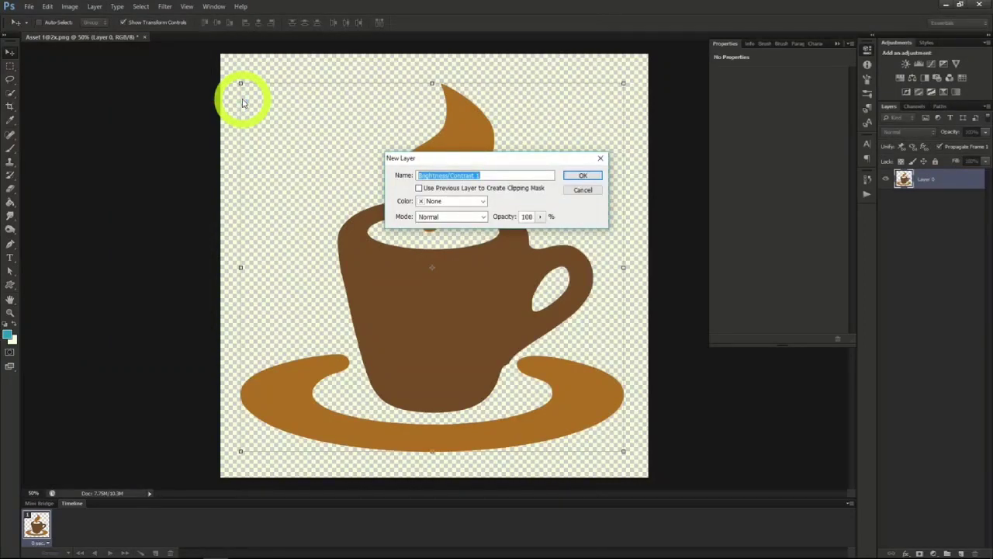
{"action": "left_click", "coordinate": [581, 175]}
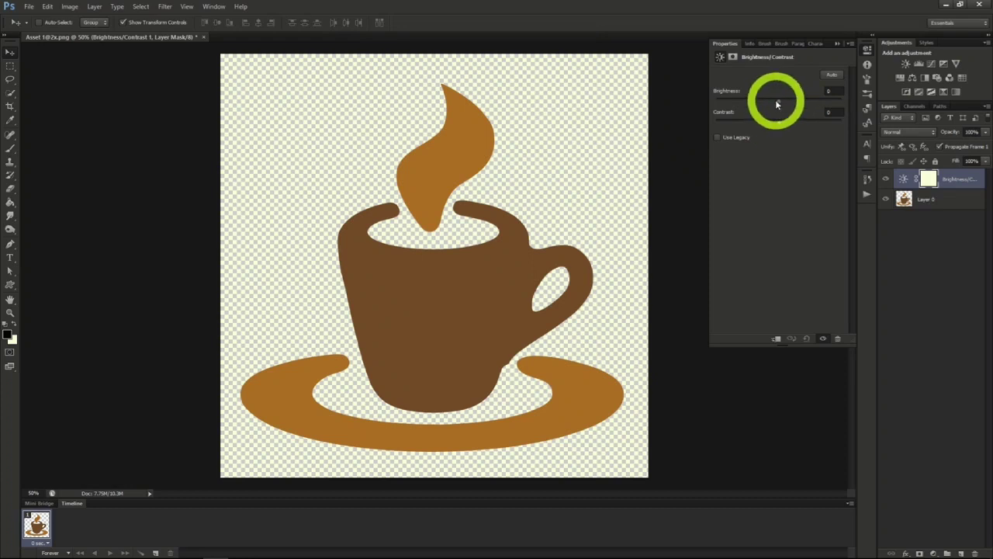
{"action": "left_click_drag", "start_coordinate": [776, 99], "coordinate": [806, 106]}
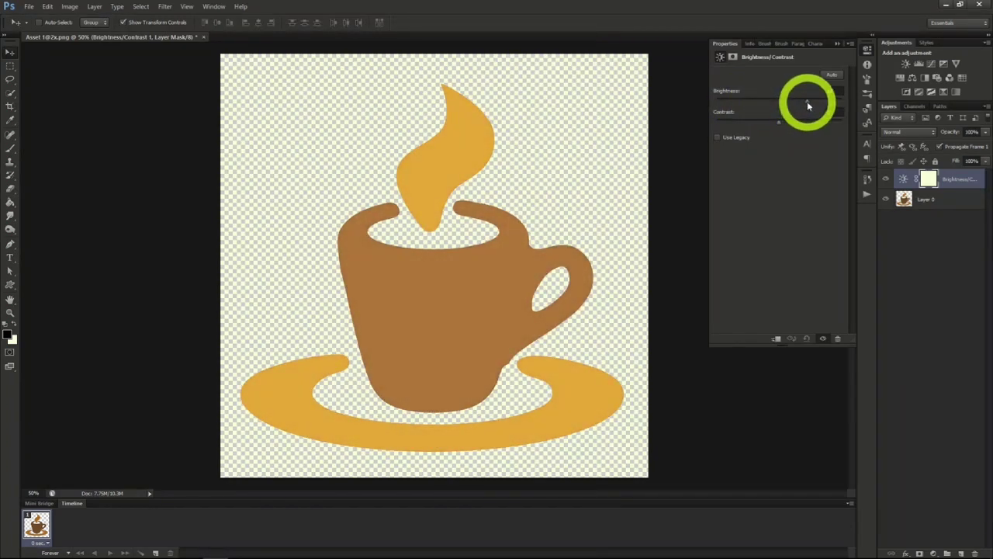
{"action": "left_click_drag", "start_coordinate": [778, 124], "coordinate": [755, 104]}
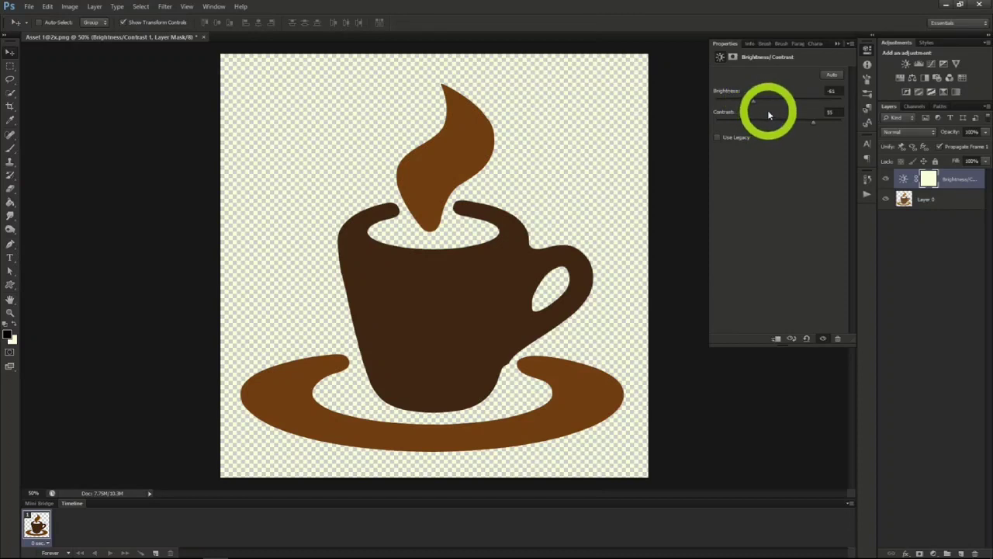
- Add an Exposure adjustment layer above the Brightness/Contrast layer with the default name and settings
{"action": "left_click", "coordinate": [94, 9]}
{"action": "mouse_move", "coordinate": [124, 96]}
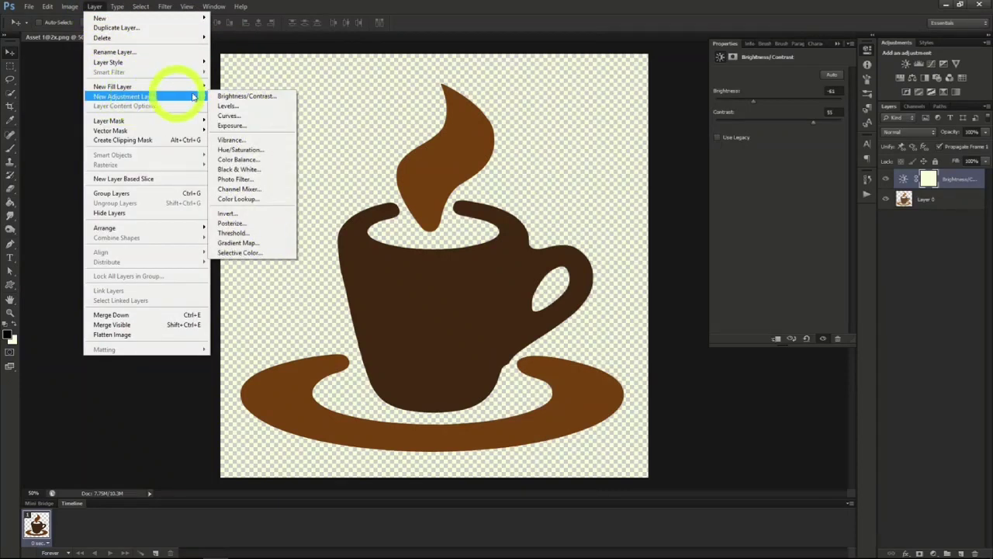
{"action": "left_click", "coordinate": [250, 126]}
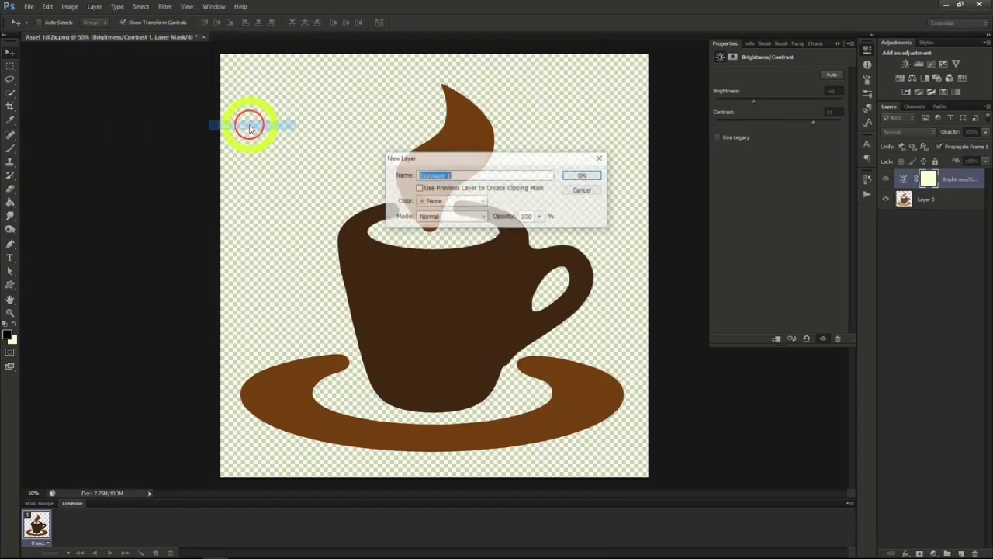
{"action": "left_click", "coordinate": [583, 177]}
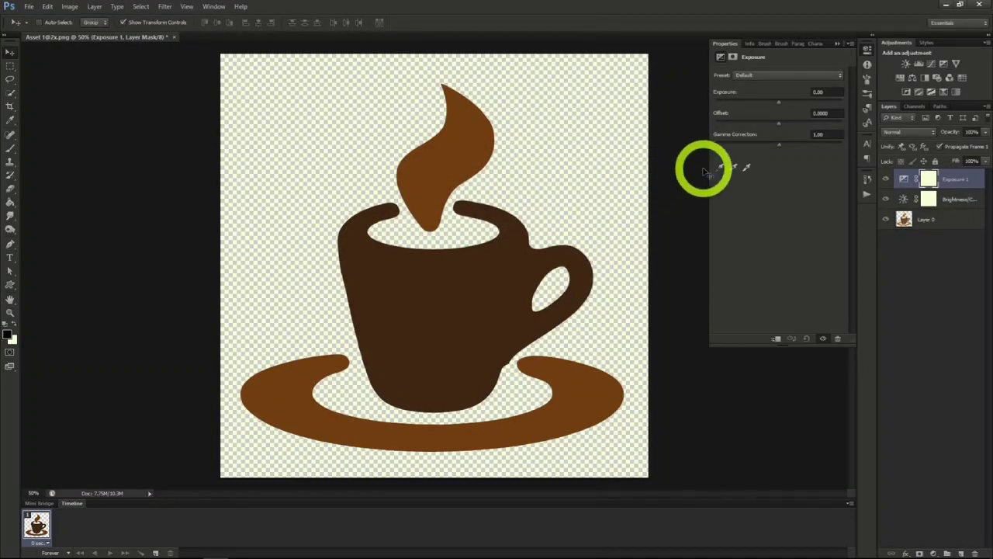
- Adjust the exposure and gamma correction of the Exposure layer and raise its offset to about +0.124
{"action": "left_click_drag", "start_coordinate": [777, 101], "coordinate": [757, 104]}
{"action": "mouse_move", "coordinate": [800, 112]}
{"action": "left_mouse_down"}
{"action": "mouse_move", "coordinate": [827, 112]}
{"action": "mouse_move", "coordinate": [784, 114]}
{"action": "left_mouse_up"}
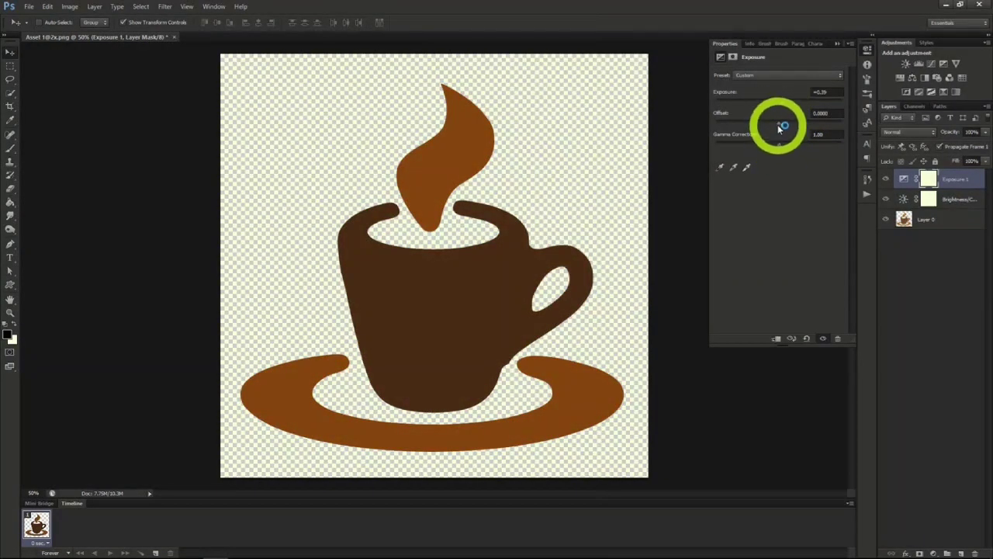
{"action": "mouse_move", "coordinate": [778, 123]}
{"action": "left_mouse_down"}
{"action": "mouse_move", "coordinate": [743, 128]}
{"action": "mouse_move", "coordinate": [812, 130]}
{"action": "mouse_move", "coordinate": [779, 125]}
{"action": "left_mouse_up"}
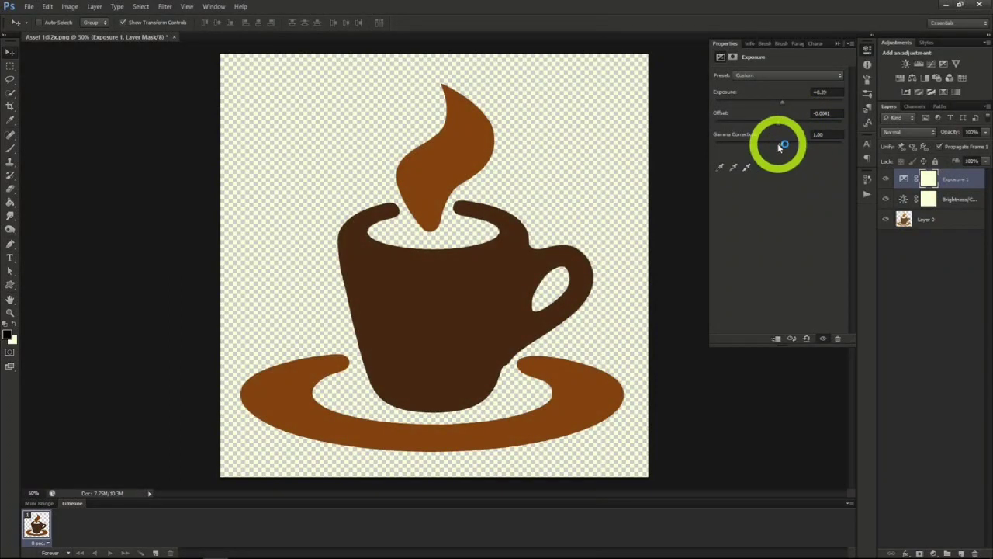
{"action": "mouse_move", "coordinate": [782, 146]}
{"action": "left_mouse_down"}
{"action": "mouse_move", "coordinate": [752, 144]}
{"action": "mouse_move", "coordinate": [802, 147]}
{"action": "mouse_move", "coordinate": [750, 147]}
{"action": "mouse_move", "coordinate": [793, 148]}
{"action": "left_mouse_up"}
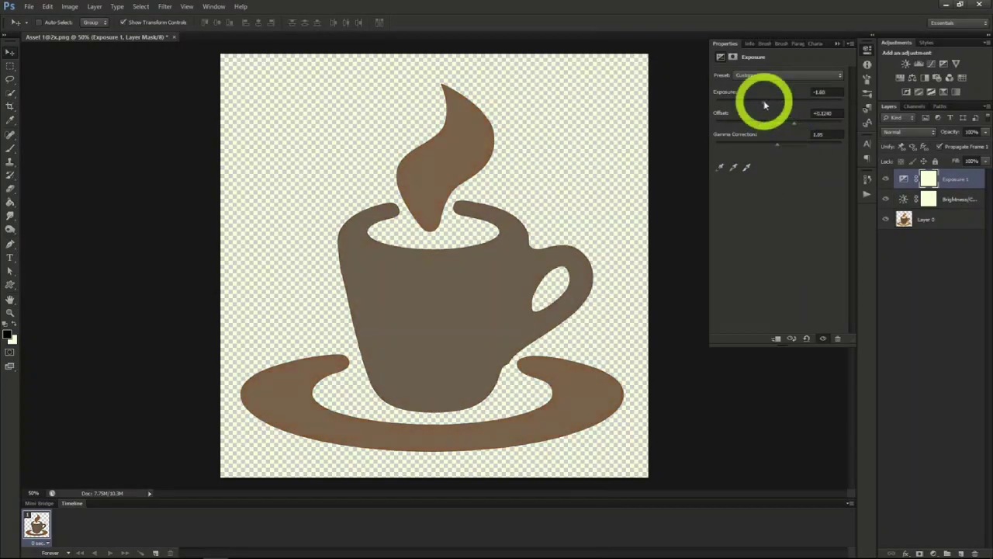
{"action": "left_click_drag", "start_coordinate": [764, 104], "coordinate": [789, 146]}
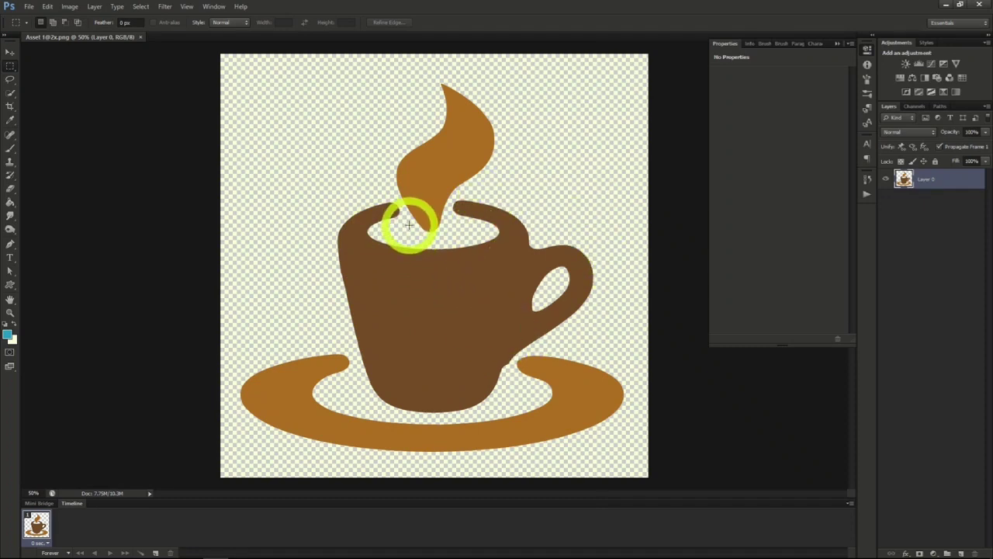
- Add a Hue/Saturation adjustment layer above Layer 0 with the default name and settings
{"action": "left_click", "coordinate": [96, 7]}
{"action": "mouse_move", "coordinate": [129, 97]}
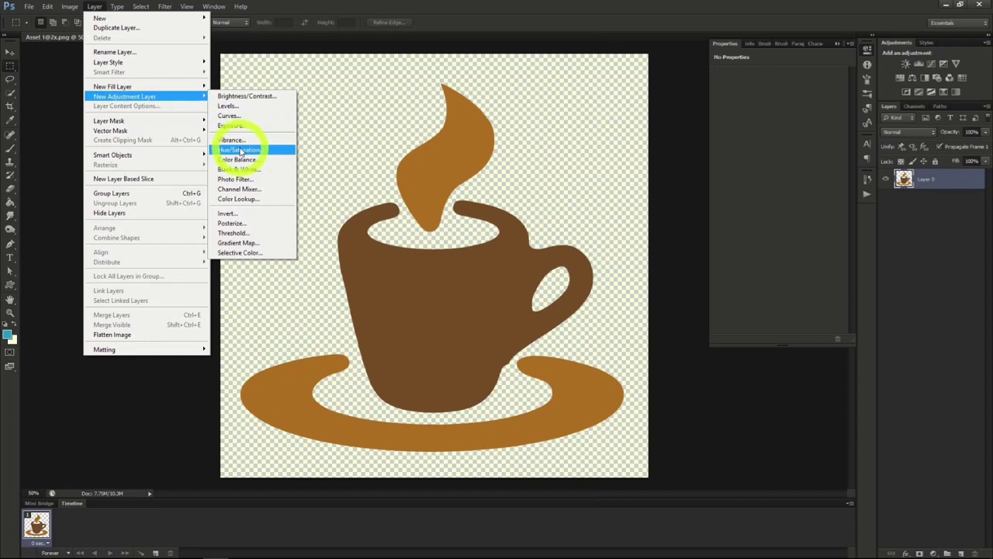
{"action": "left_click", "coordinate": [240, 150]}
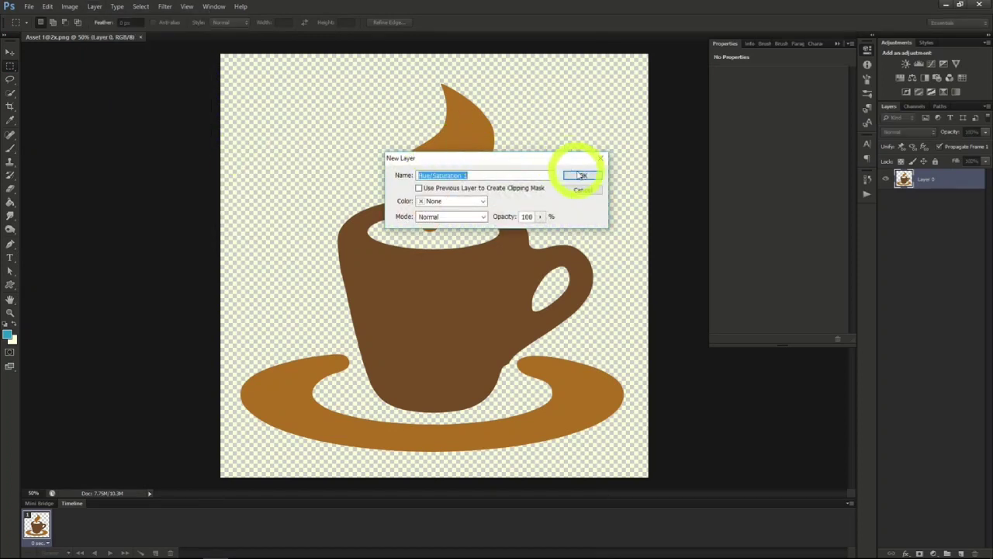
{"action": "left_click", "coordinate": [581, 175]}
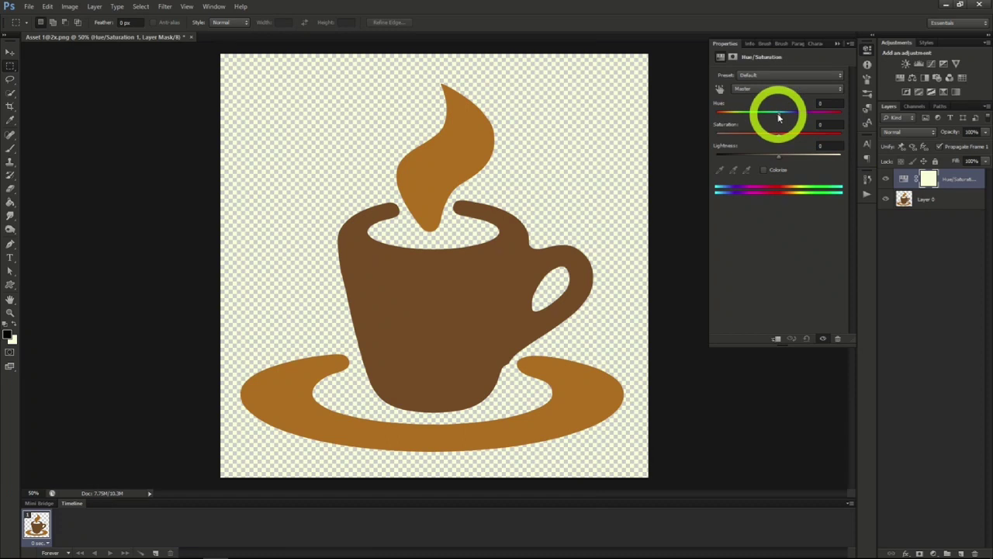
- Recolour the cup by setting the hue to about +162 and saturation to about +48, and adjust the lightness slightly
{"action": "left_click_drag", "start_coordinate": [778, 135], "coordinate": [780, 161]}
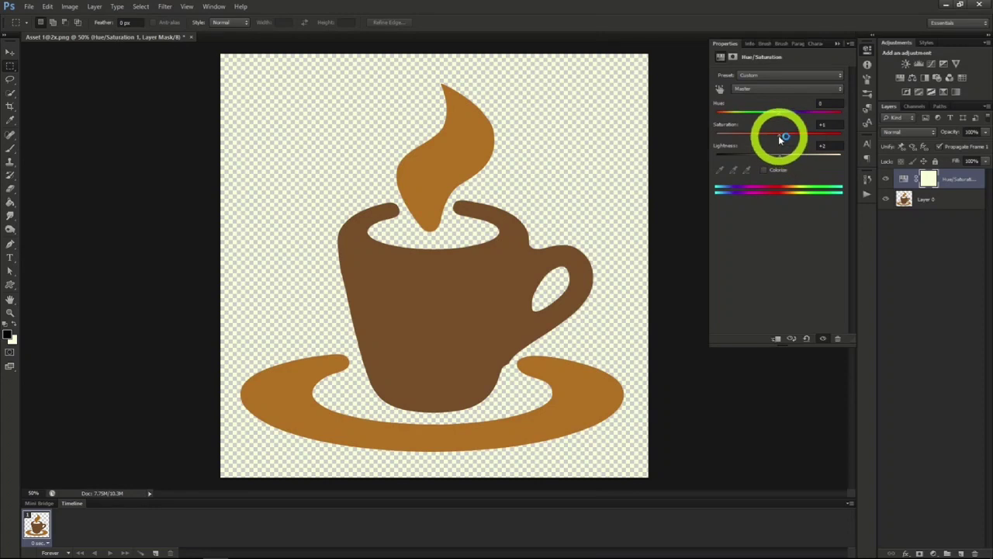
{"action": "left_click_drag", "start_coordinate": [779, 136], "coordinate": [801, 137]}
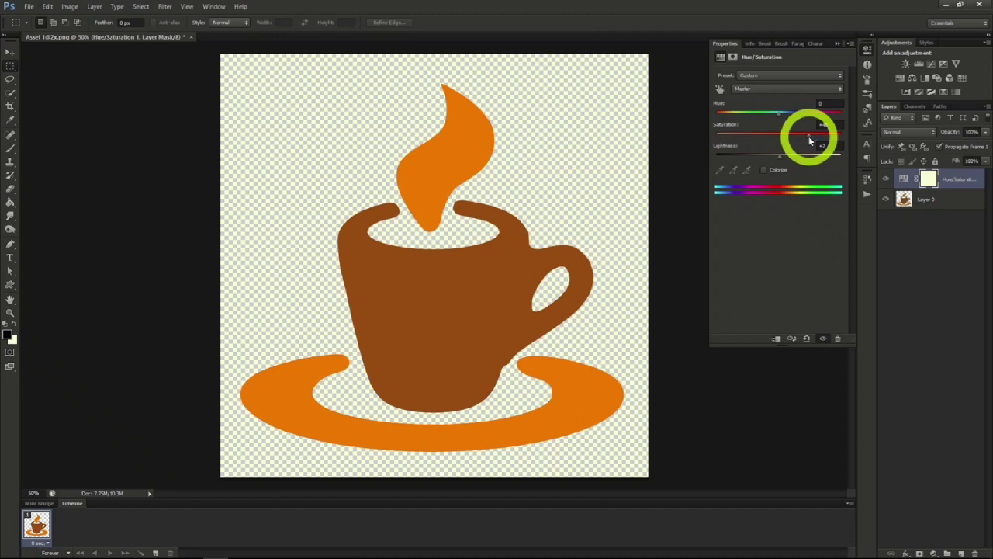
{"action": "left_click_drag", "start_coordinate": [780, 112], "coordinate": [837, 121]}
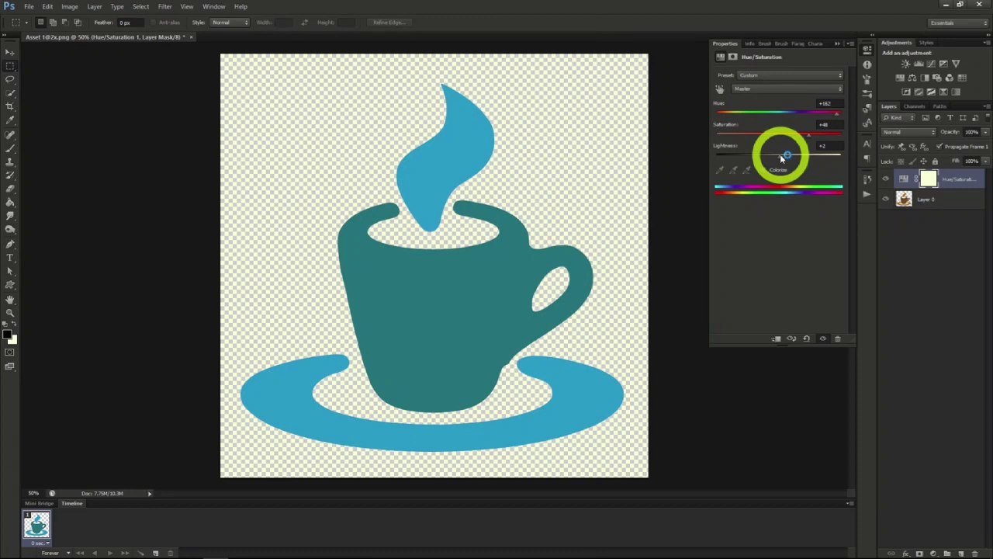
{"action": "mouse_move", "coordinate": [780, 154]}
{"action": "left_mouse_down"}
{"action": "mouse_move", "coordinate": [796, 159]}
{"action": "mouse_move", "coordinate": [777, 159]}
{"action": "left_mouse_up"}
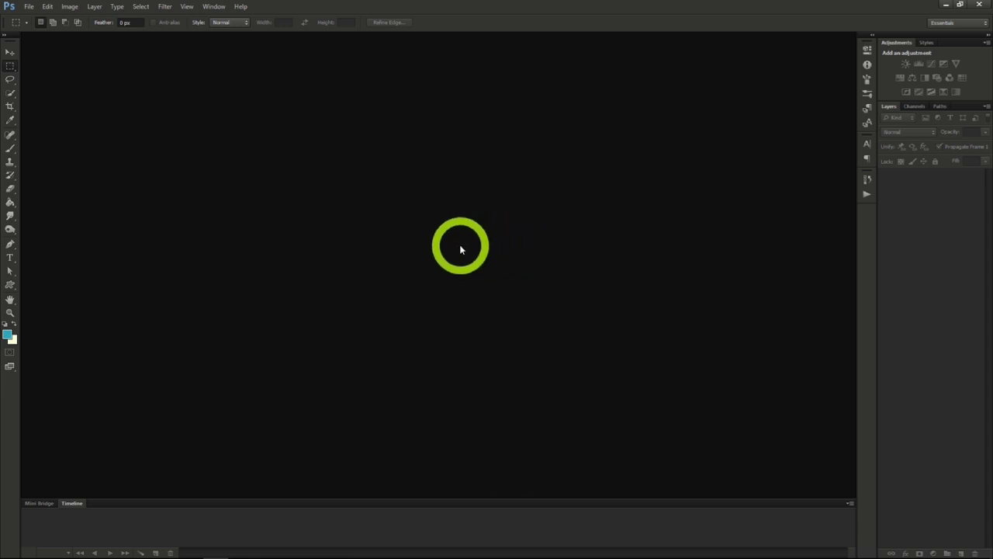
- Create a new document 970 pixels wide and 90 pixels high at 72 pixels/inch with transparent background contents
{"action": "left_click", "coordinate": [28, 6]}
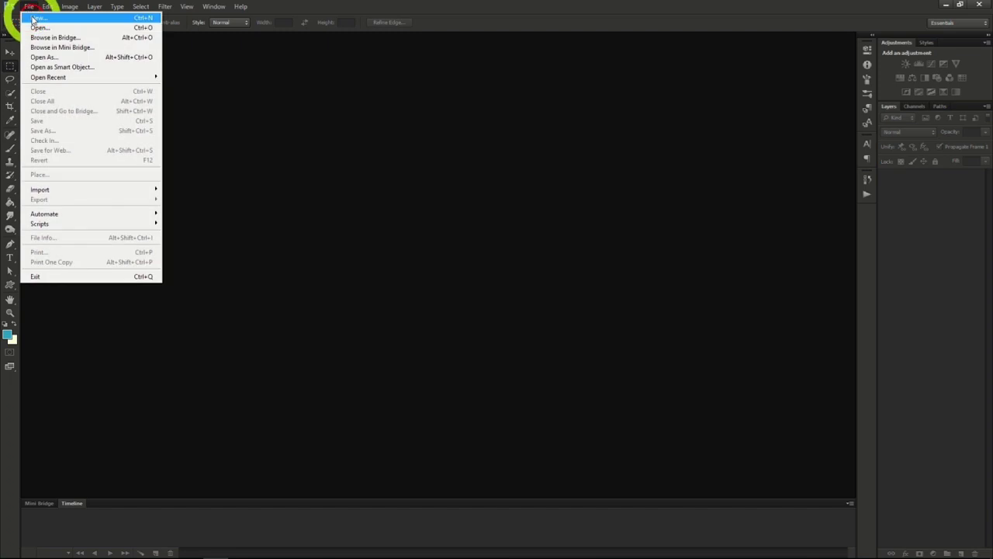
{"action": "left_click", "coordinate": [43, 25]}
{"action": "left_click_drag", "start_coordinate": [369, 228], "coordinate": [298, 223]}
{"action": "type", "text": "970"}
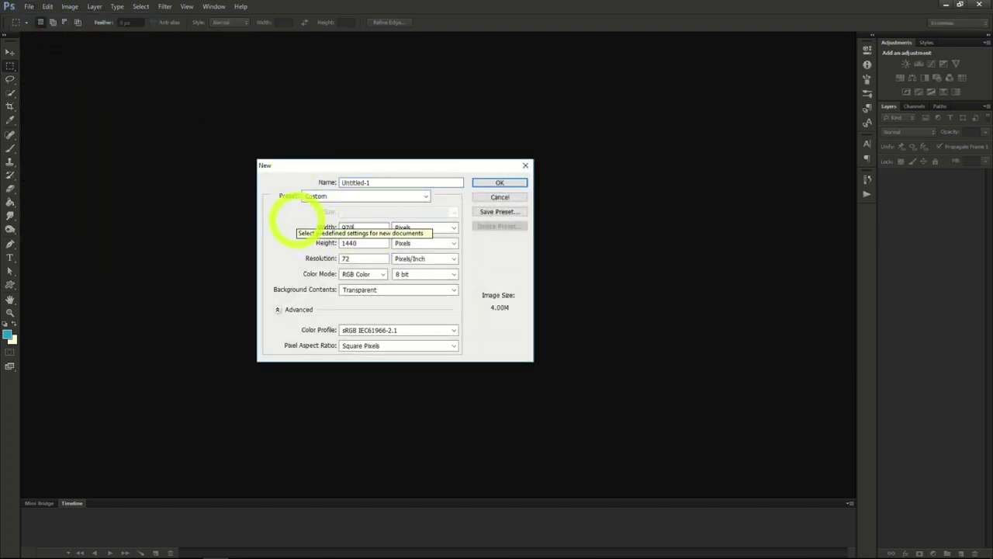
{"action": "left_click_drag", "start_coordinate": [379, 244], "coordinate": [314, 247]}
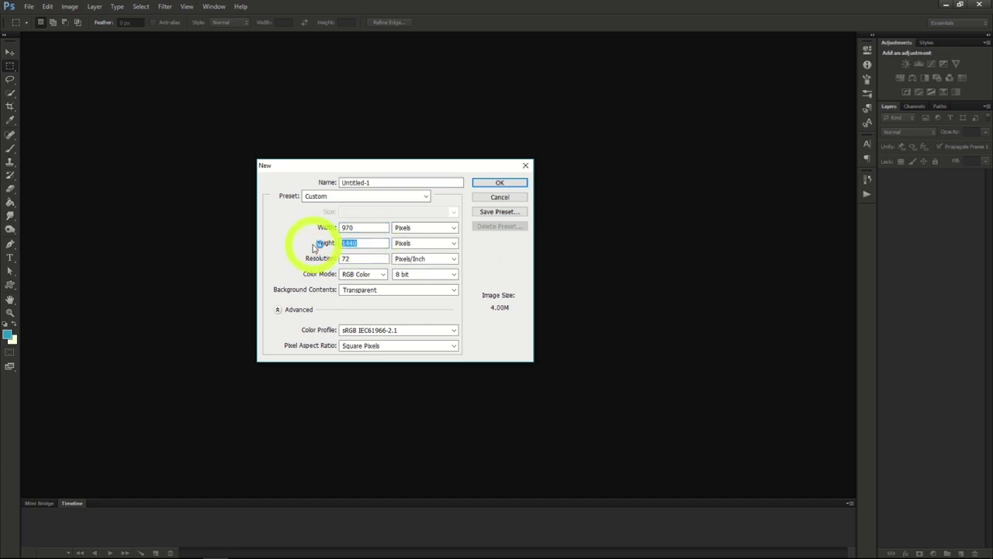
{"action": "type", "text": "90"}
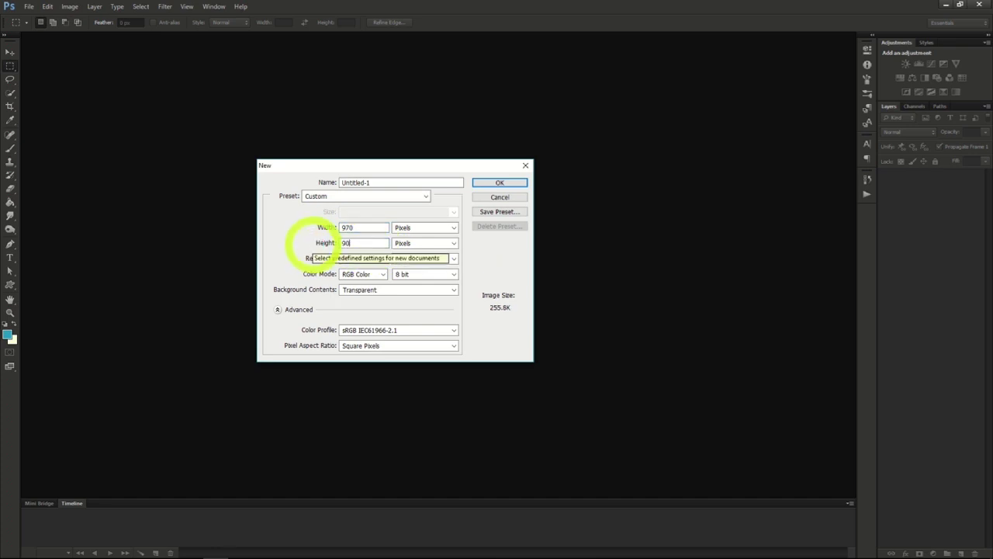
{"action": "left_click", "coordinate": [367, 227]}
{"action": "left_click", "coordinate": [366, 243]}
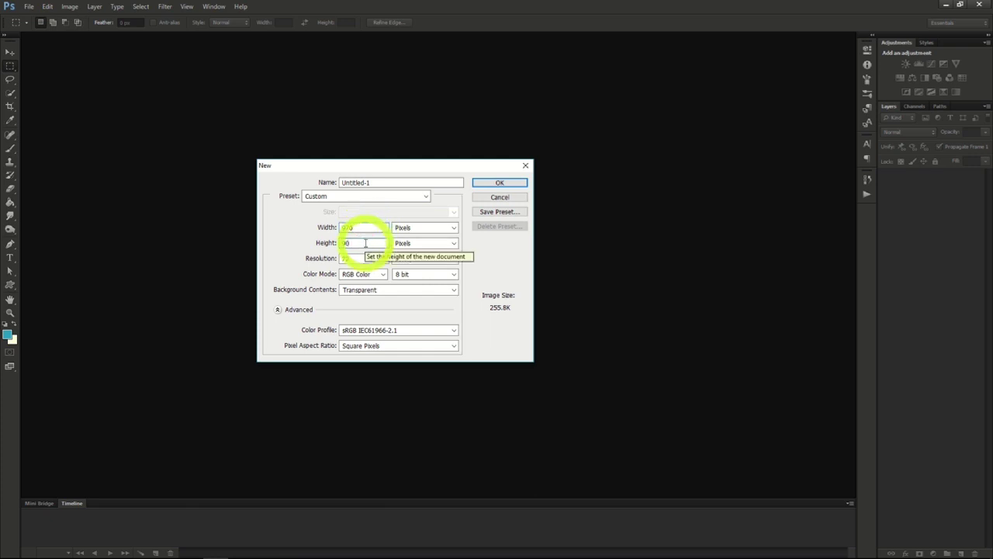
{"action": "left_click", "coordinate": [485, 182]}
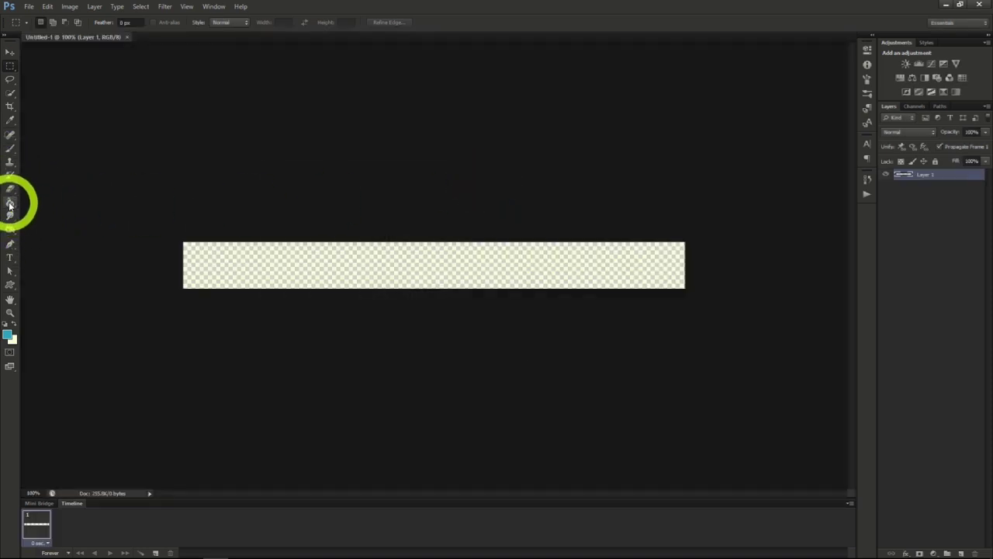
- Swap the foreground and background colours and fill the whole banner layer with white using the Paint Bucket
{"action": "left_click", "coordinate": [10, 203]}
{"action": "left_click", "coordinate": [13, 323]}
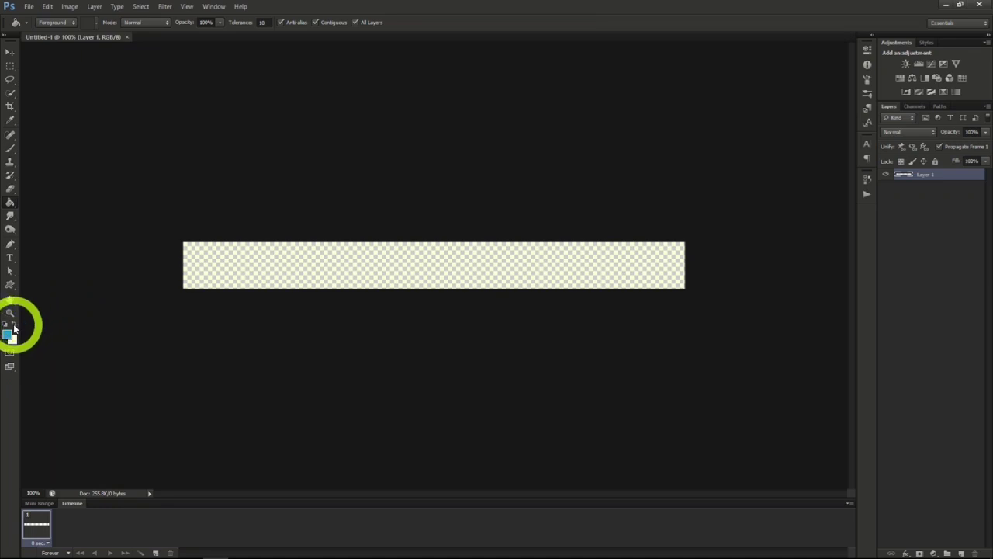
{"action": "left_click", "coordinate": [204, 269]}
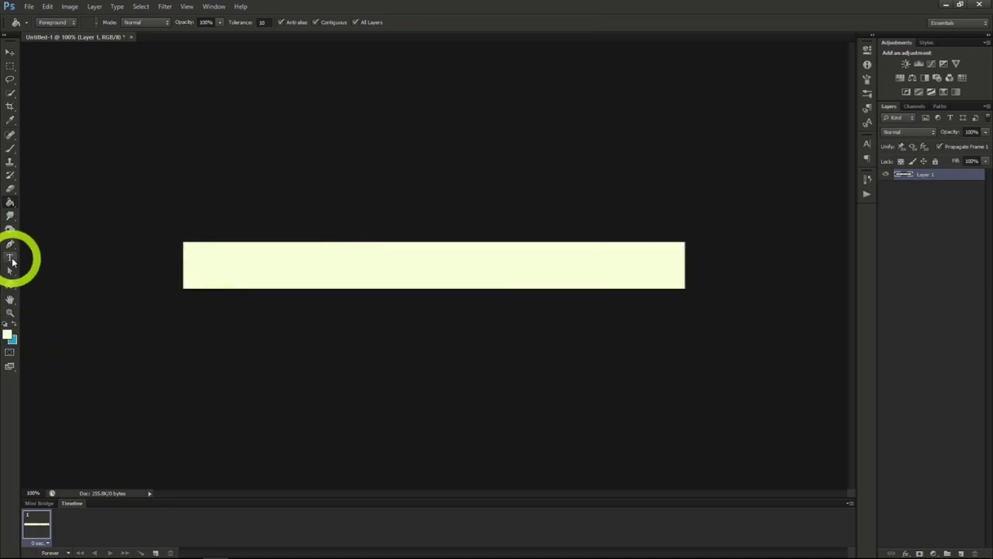
- Set the text colour of the Type tool to black
{"action": "left_click", "coordinate": [11, 257]}
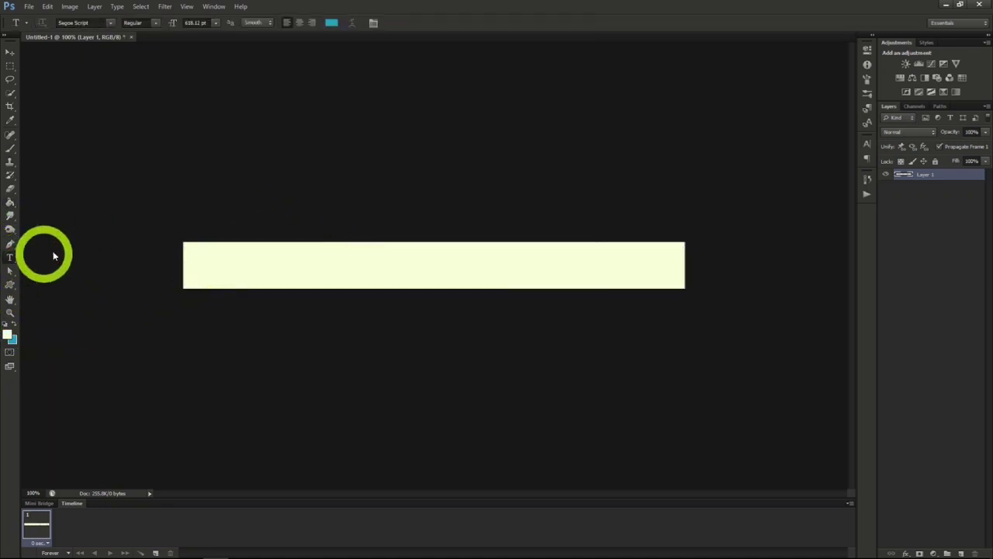
{"action": "left_click", "coordinate": [867, 145]}
{"action": "left_click", "coordinate": [816, 196]}
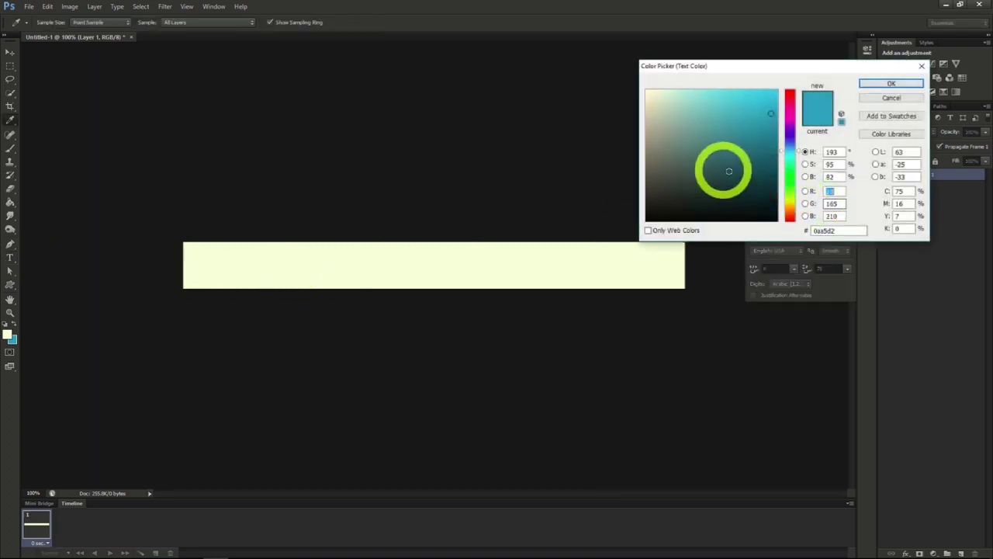
{"action": "left_click", "coordinate": [888, 83]}
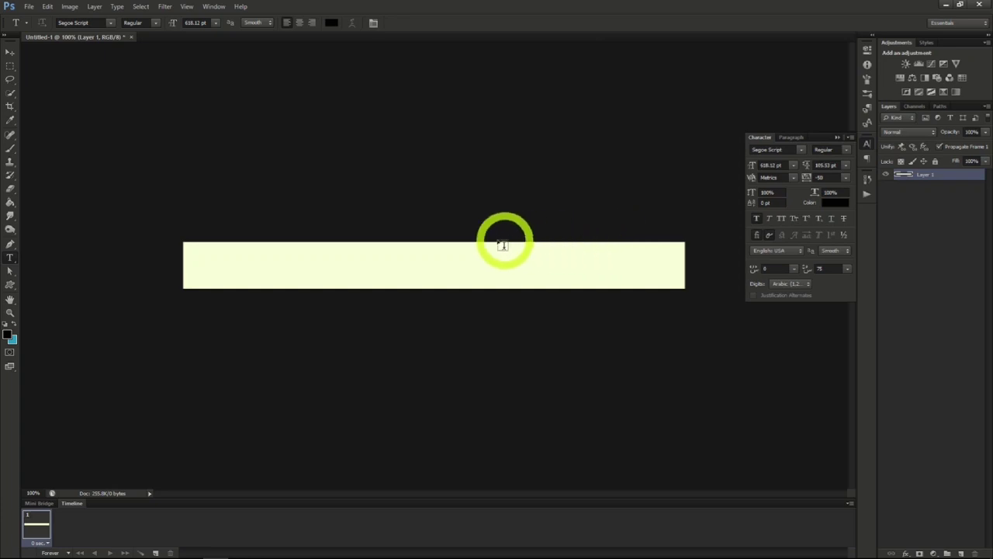
- Add the text "10 Apples for 3.99" in Segoe Script at 55.12 pt and place it in the middle of the banner
{"action": "left_click", "coordinate": [359, 223]}
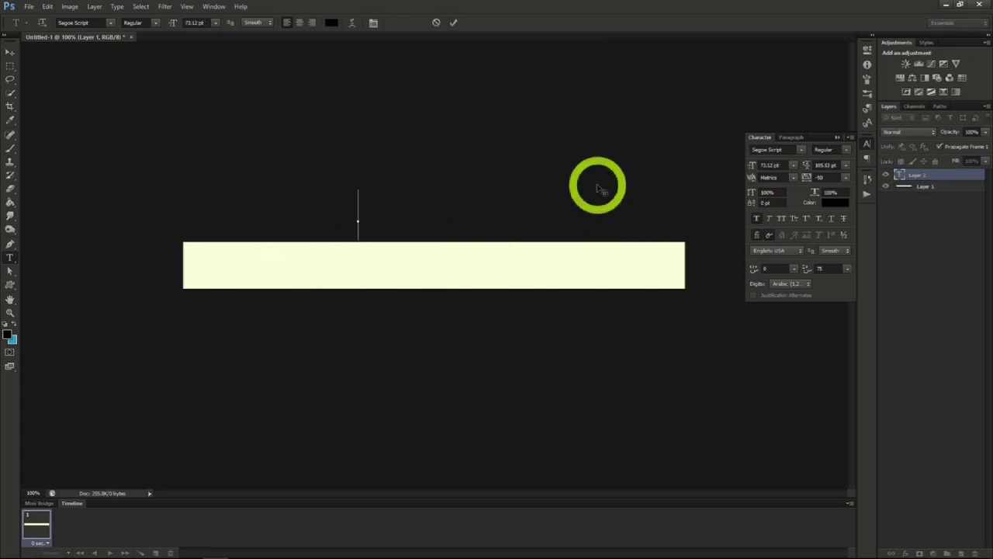
{"action": "type", "text": "_________"}
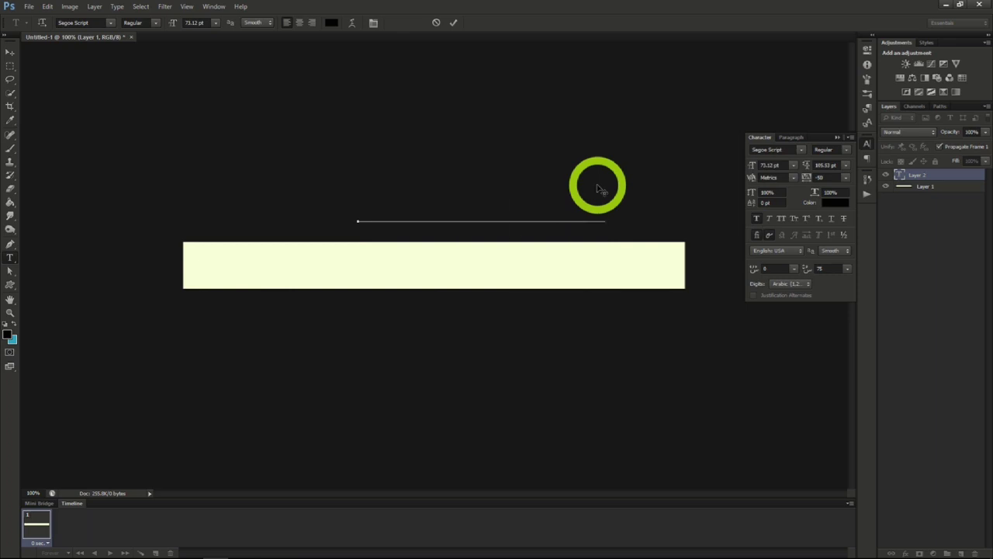
{"action": "type", "text": "__"}
{"action": "type", "text": "9"}
{"action": "left_click_drag", "start_coordinate": [561, 160], "coordinate": [481, 229]}
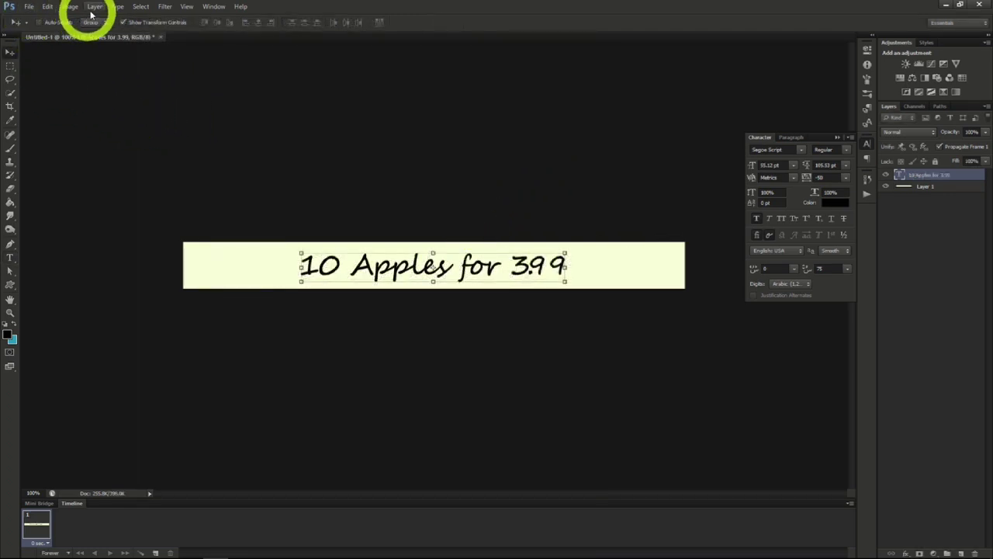
- Select the entire canvas and align the text layer to its horizontal centre
{"action": "left_click", "coordinate": [140, 7]}
{"action": "left_click", "coordinate": [142, 19]}
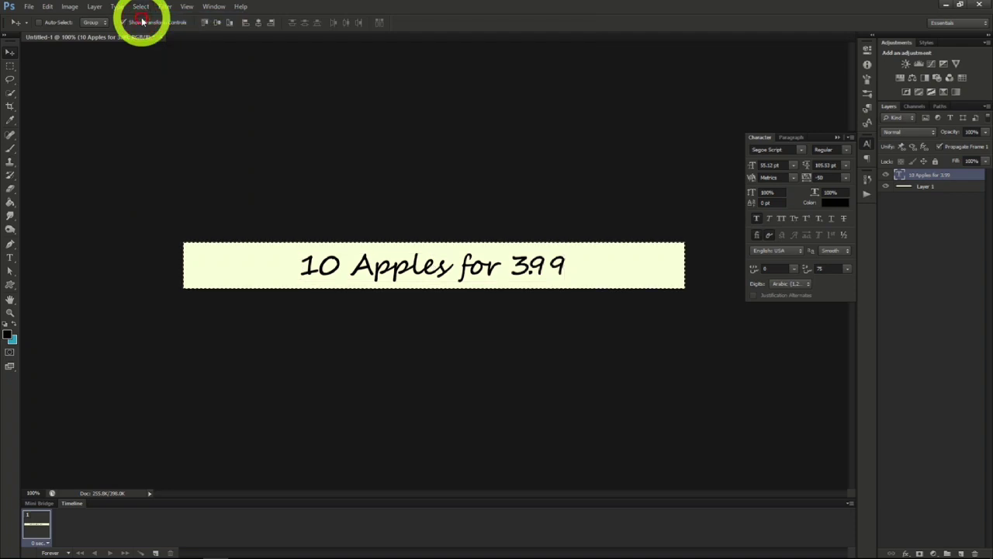
{"action": "left_click", "coordinate": [258, 24]}
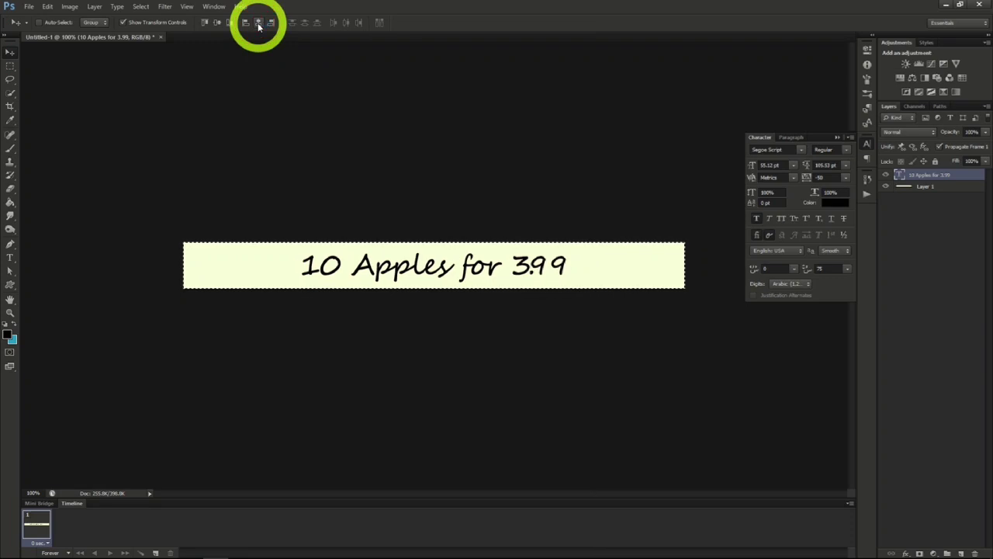
- Open the apple image redrome_300.jpg, select all of it and copy it
{"action": "left_click", "coordinate": [31, 11]}
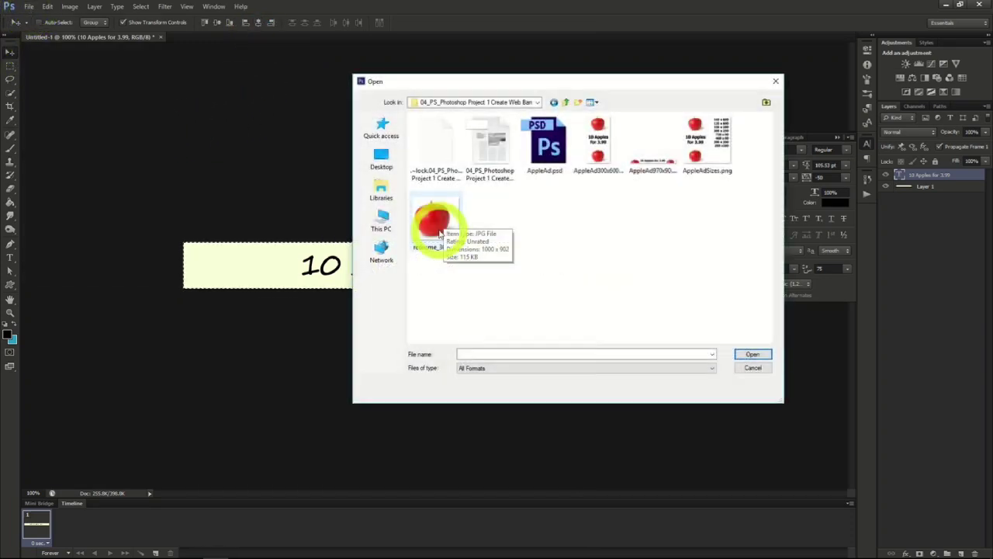
{"action": "left_click", "coordinate": [436, 225]}
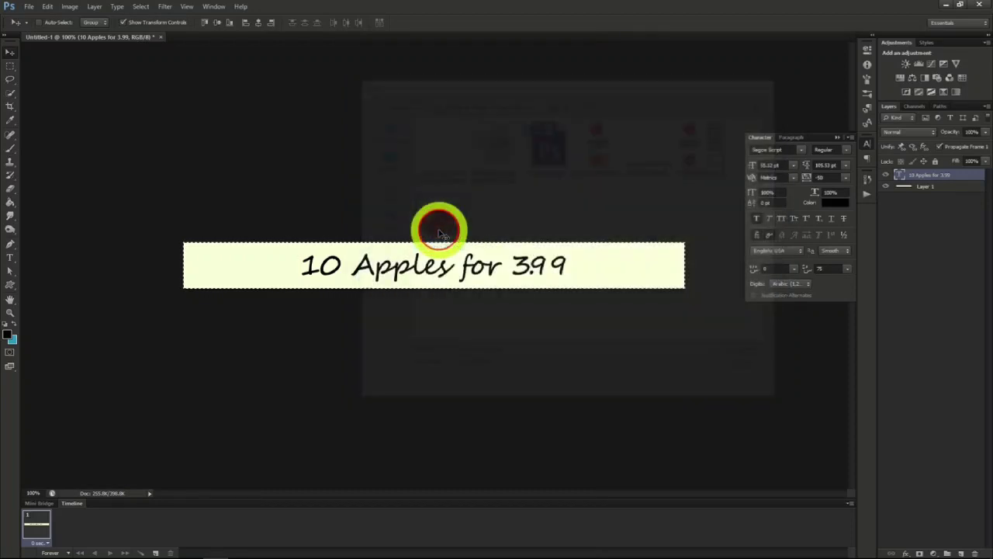
{"action": "left_click", "coordinate": [142, 7]}
{"action": "left_click", "coordinate": [145, 18]}
{"action": "left_click", "coordinate": [48, 7]}
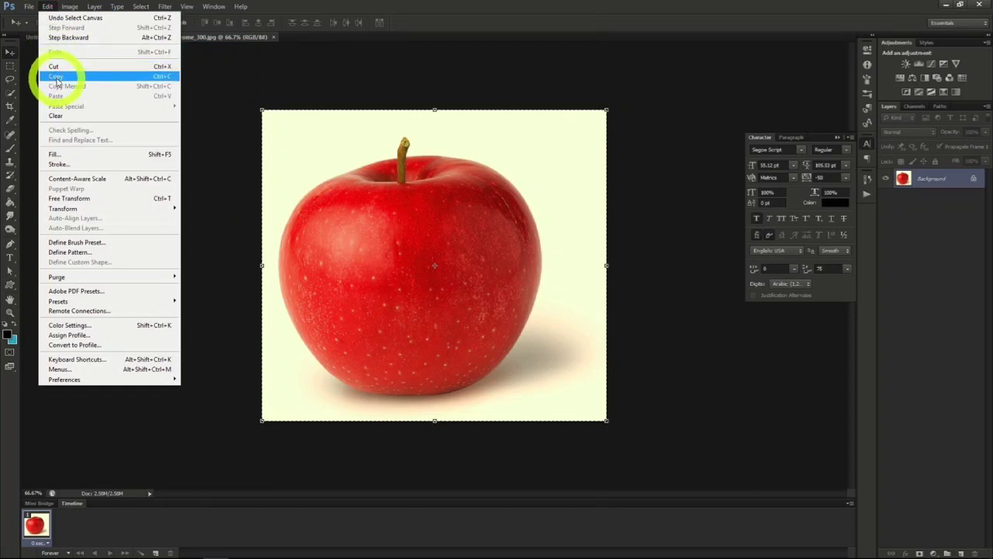
{"action": "left_click", "coordinate": [59, 73]}
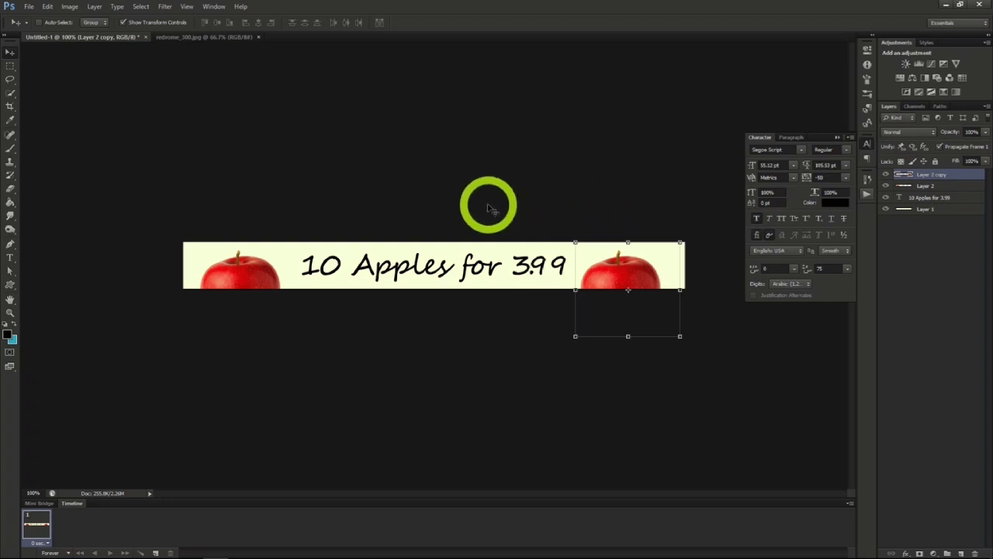
- Save the banner as a Photoshop file named appleAd1 with maximized compatibility
{"action": "left_click", "coordinate": [28, 6]}
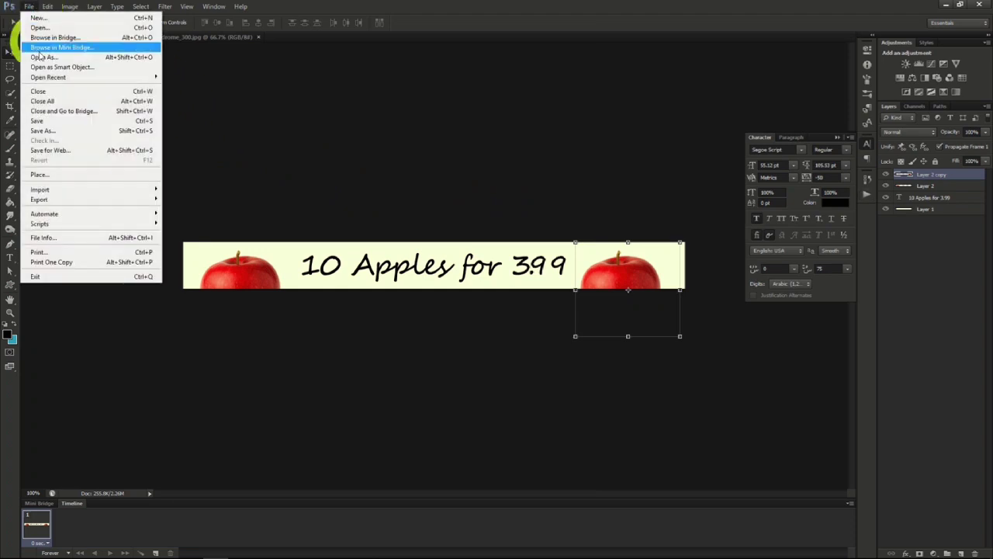
{"action": "left_click", "coordinate": [52, 134]}
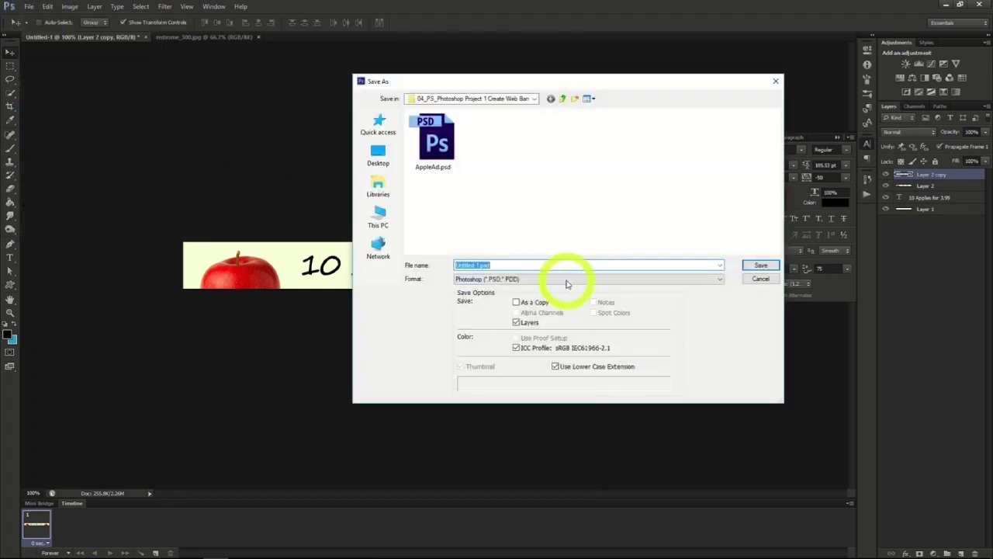
{"action": "type", "text": "appleAd1"}
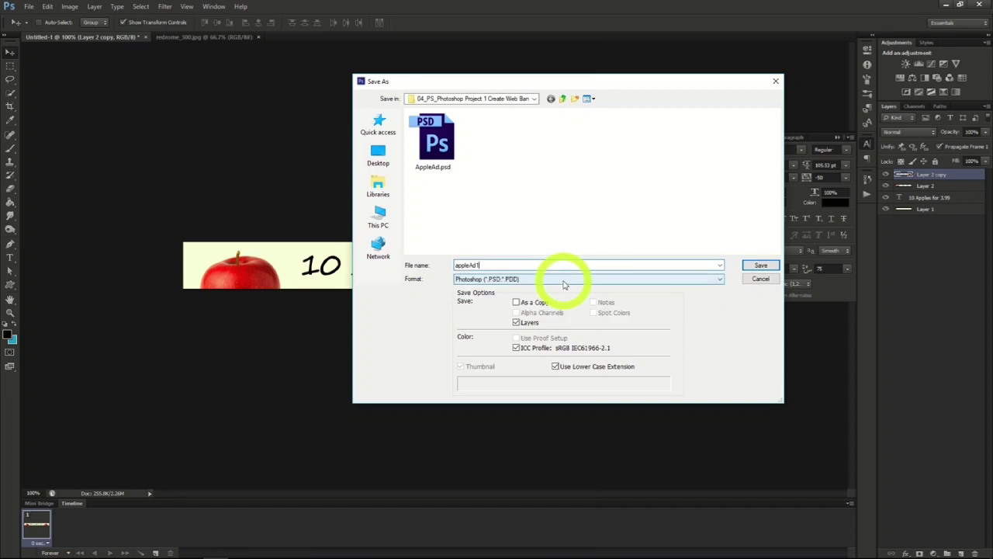
{"action": "key", "text": "Return"}
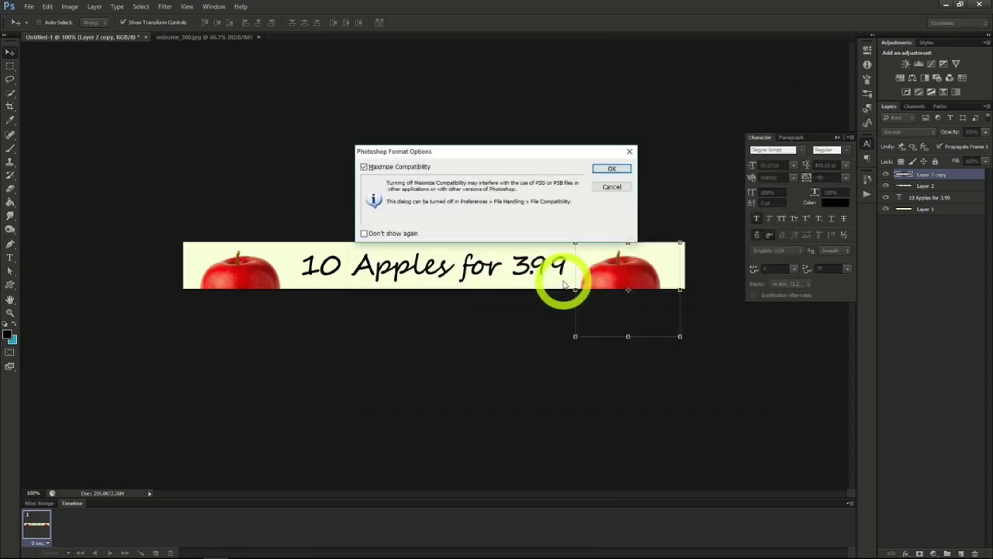
{"action": "left_click", "coordinate": [609, 169]}
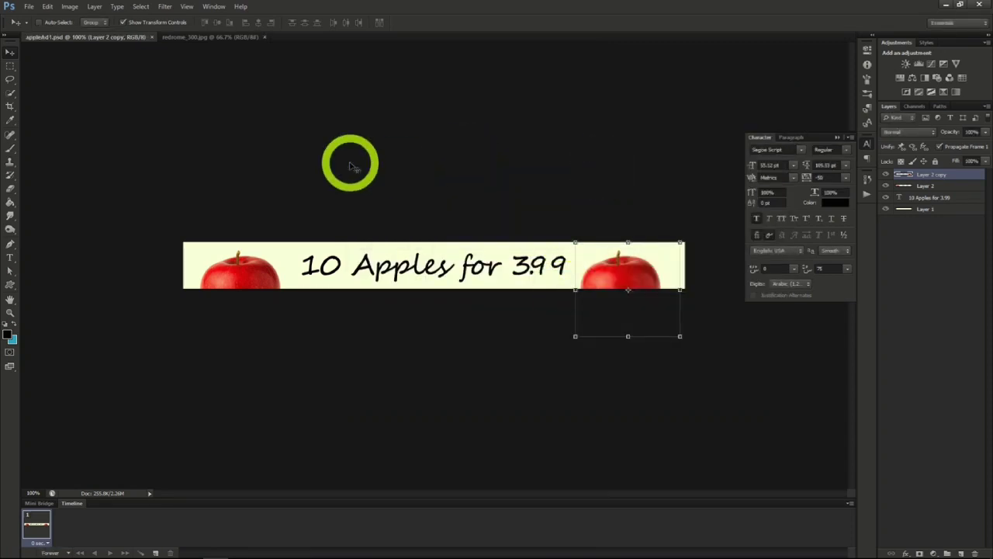
- Resize the canvas to 300 pixels wide and 600 pixels high, anchored at the centre
{"action": "left_click", "coordinate": [76, 10]}
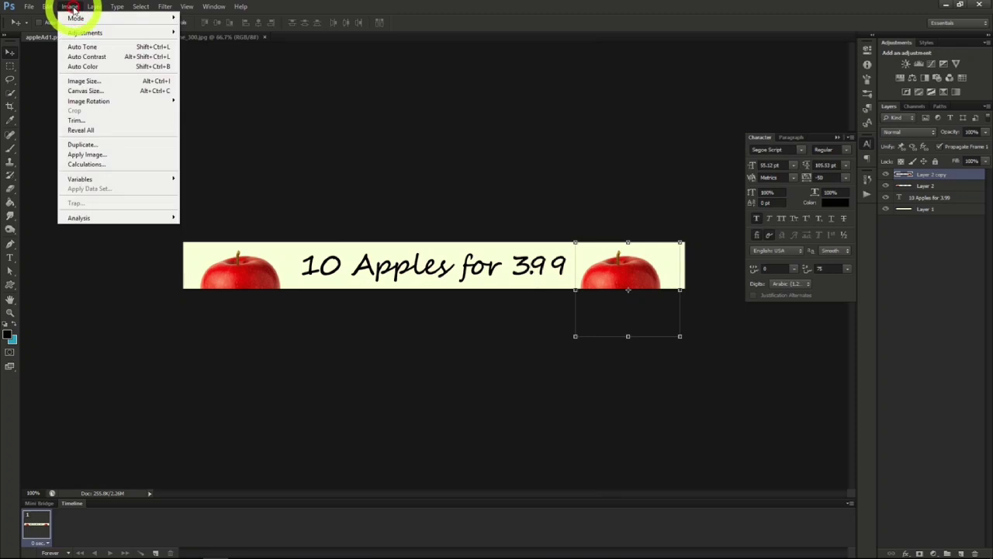
{"action": "left_click", "coordinate": [98, 92]}
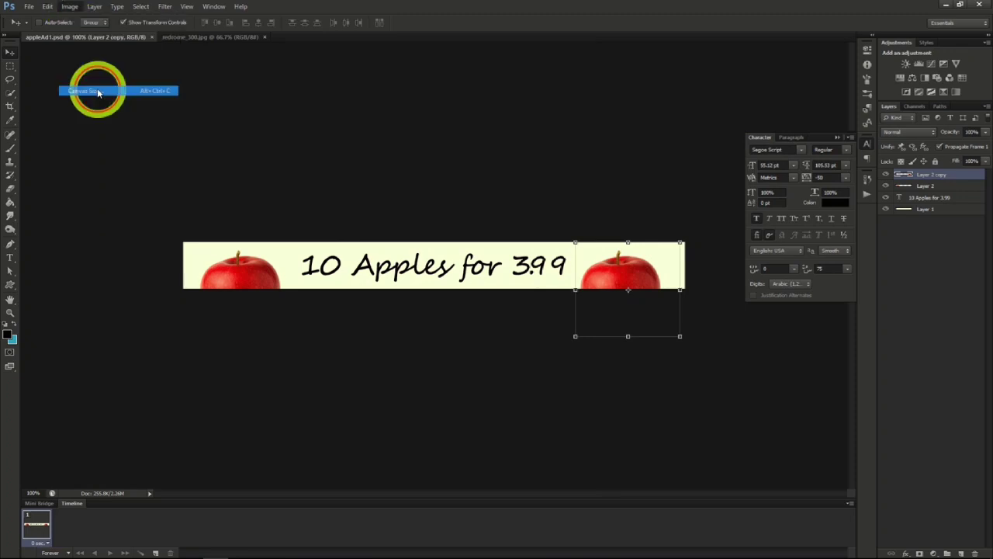
{"action": "left_click", "coordinate": [303, 135]}
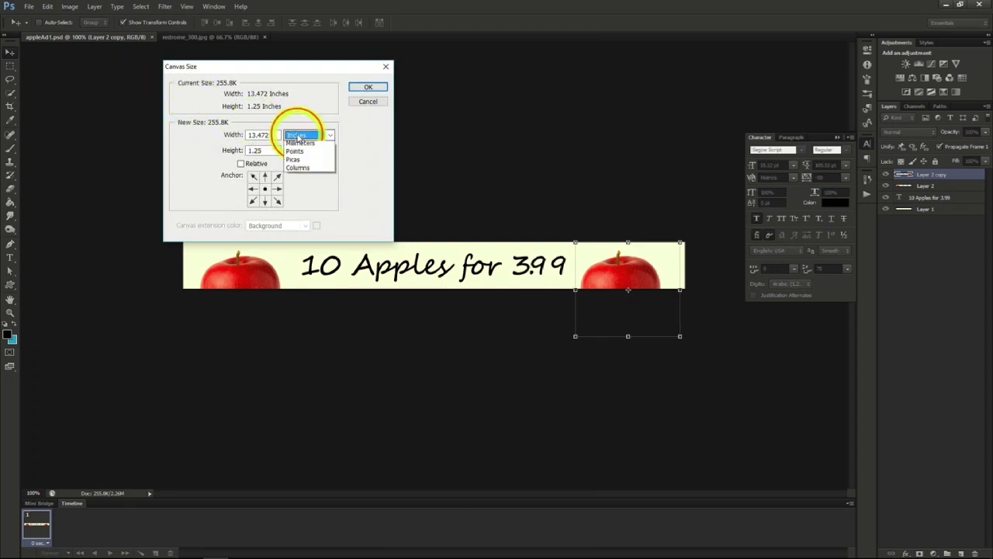
{"action": "left_click", "coordinate": [306, 143]}
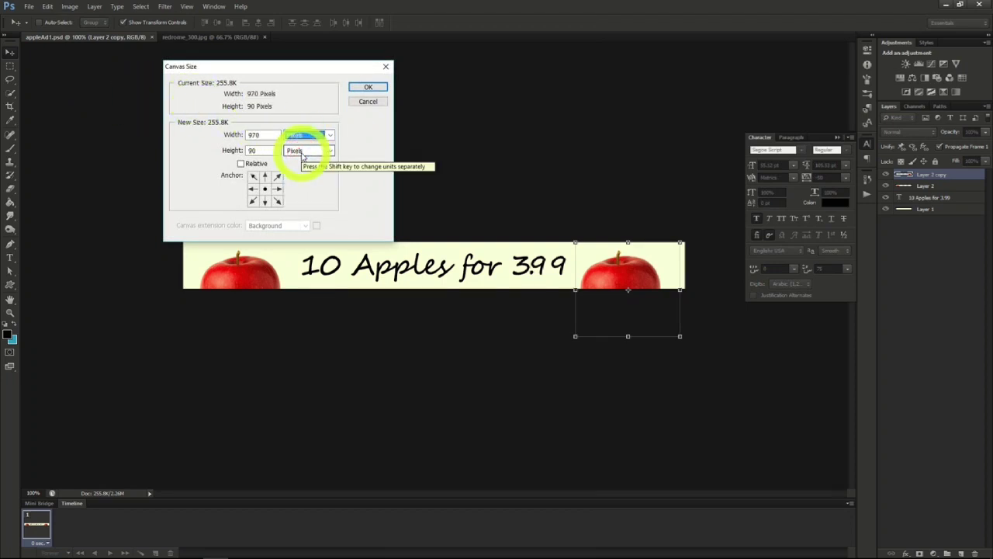
{"action": "double_click", "coordinate": [252, 135]}
{"action": "type", "text": "3"}
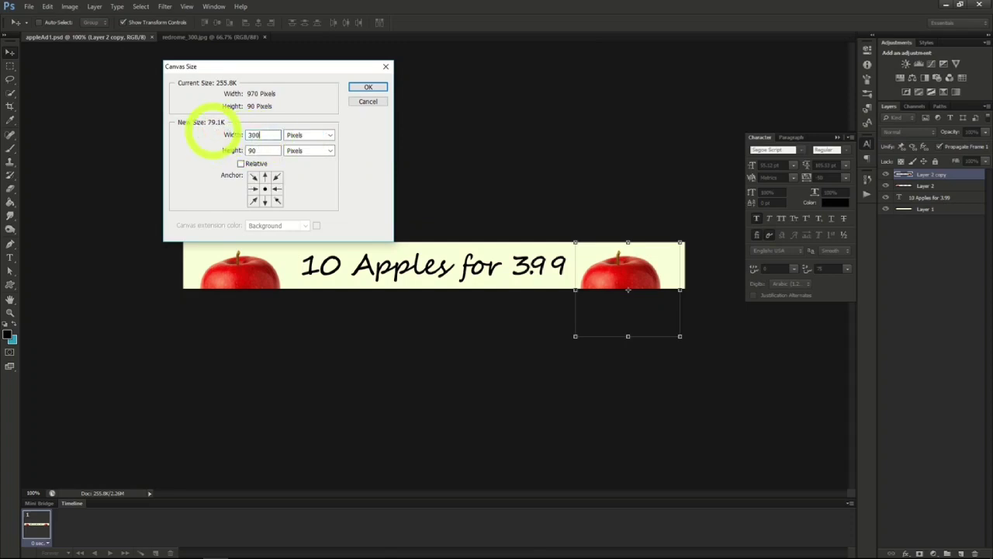
{"action": "type", "text": "00"}
{"action": "double_click", "coordinate": [255, 150]}
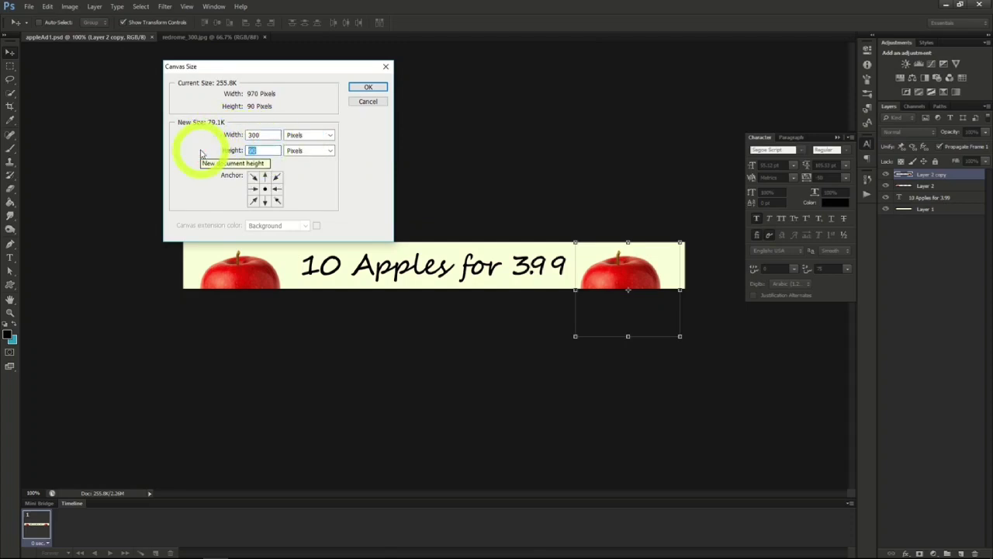
{"action": "type", "text": "600"}
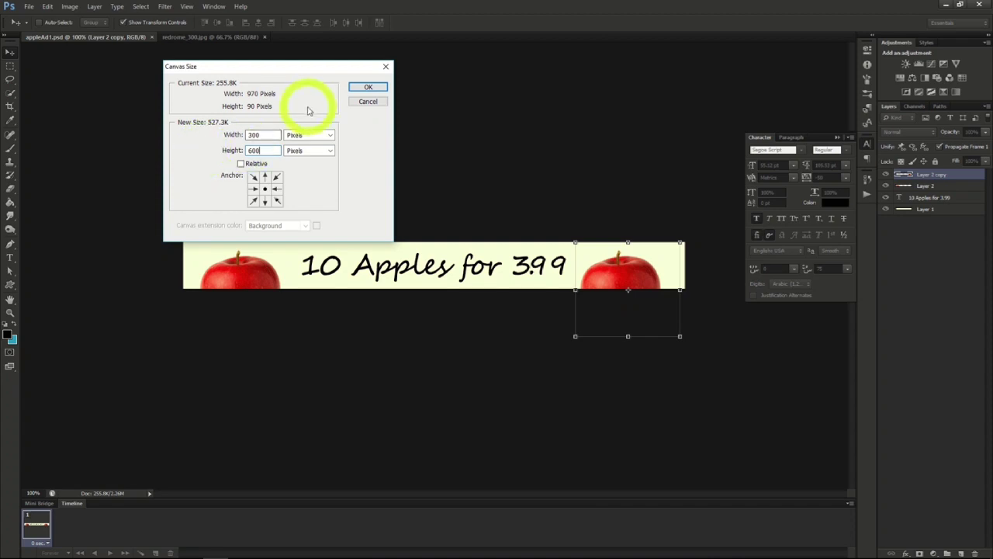
{"action": "left_click", "coordinate": [368, 87]}
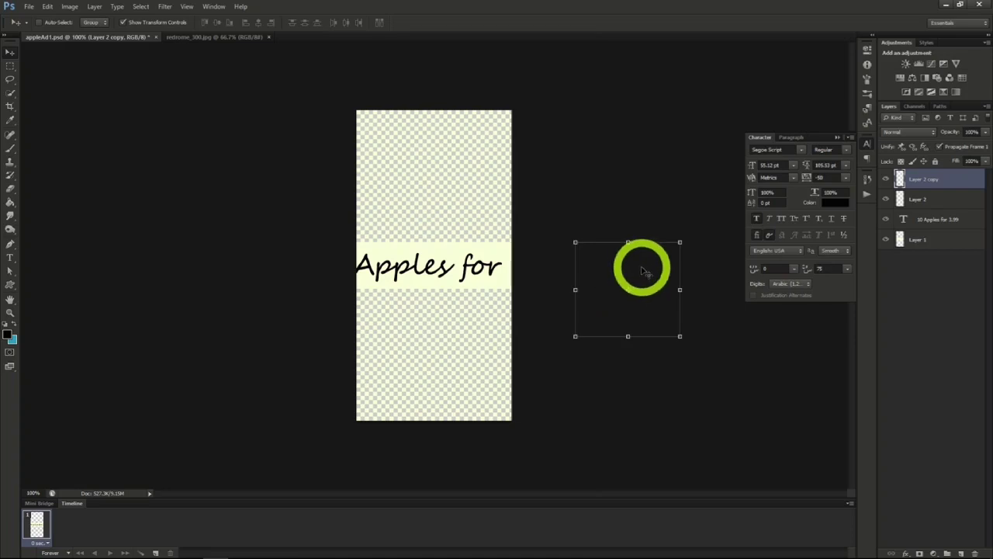
- Move the Layer 2 copy apple to the canvas's lower end and the Layer 2 apple to its upper end
{"action": "left_click_drag", "start_coordinate": [643, 265], "coordinate": [458, 346]}
{"action": "left_click", "coordinate": [918, 200]}
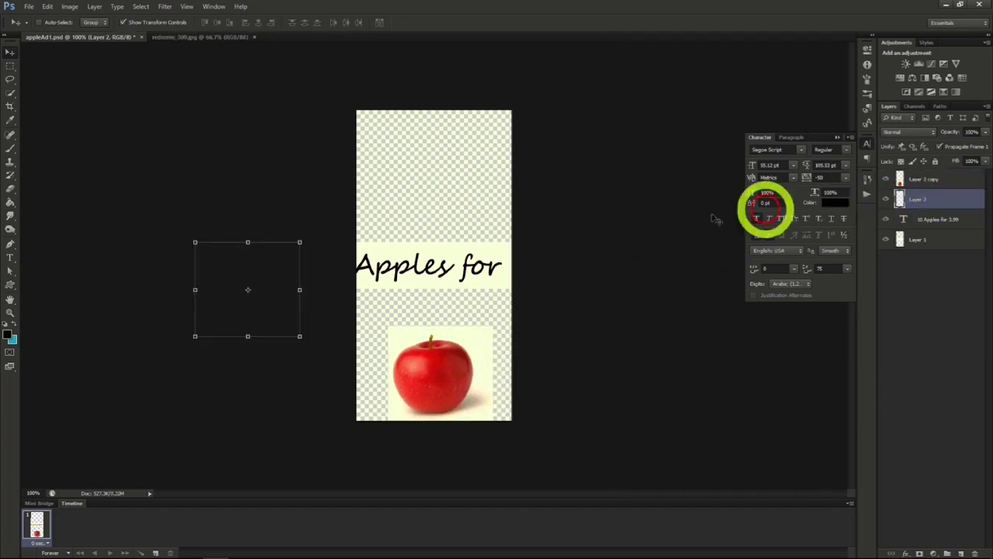
{"action": "left_click_drag", "start_coordinate": [279, 260], "coordinate": [455, 139]}
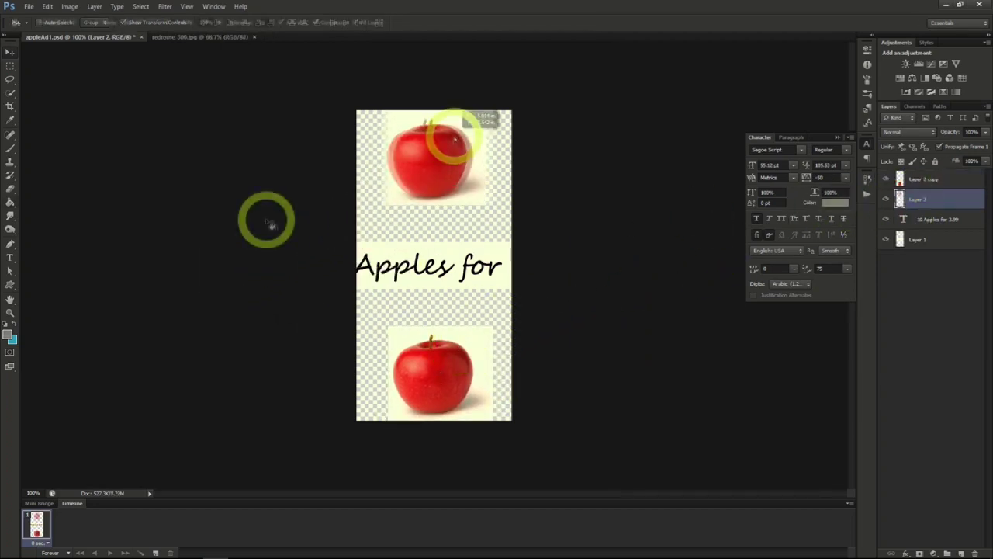
- Fill the transparent areas above and below the text with the pale cream foreground colour, and select Layer 1
{"action": "left_click", "coordinate": [11, 202]}
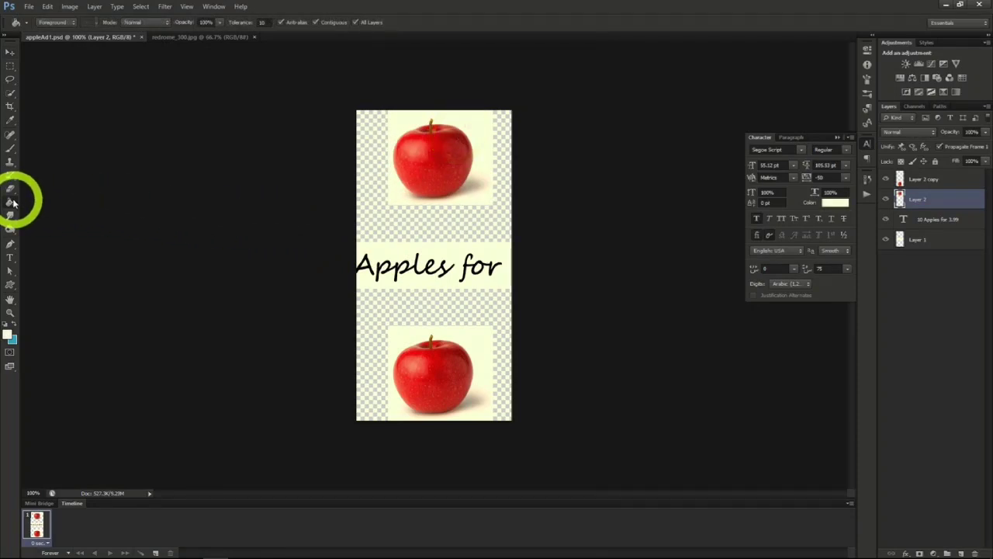
{"action": "left_click", "coordinate": [426, 236]}
{"action": "left_click", "coordinate": [424, 309]}
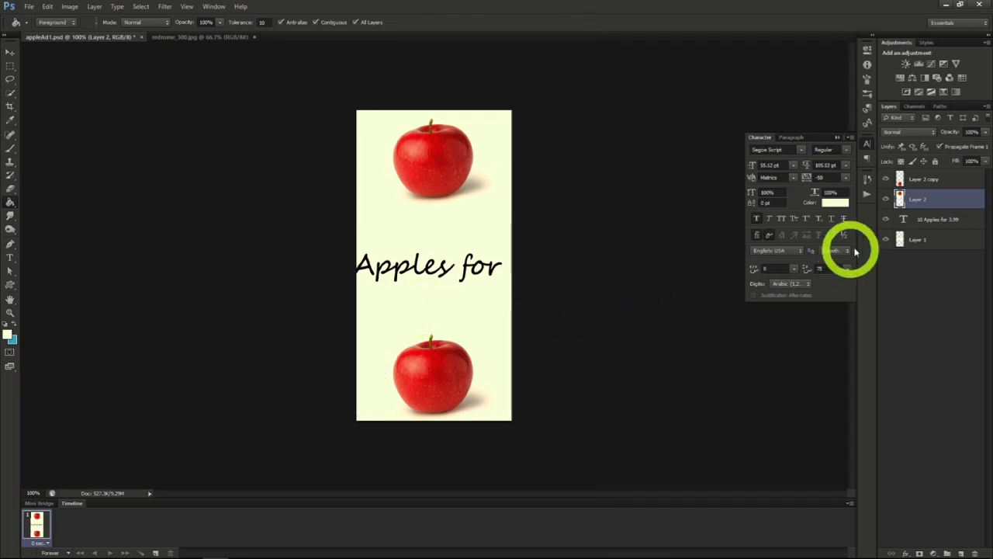
{"action": "left_click", "coordinate": [920, 238]}
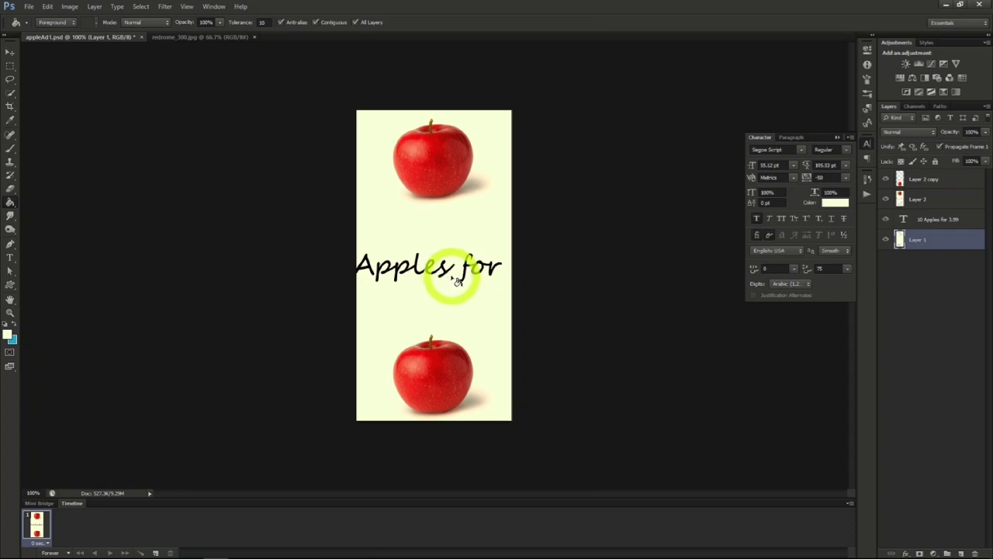
- Split the apple sale text into two lines by inserting a line break before the word "for"
{"action": "left_click", "coordinate": [10, 257]}
{"action": "left_click", "coordinate": [363, 270]}
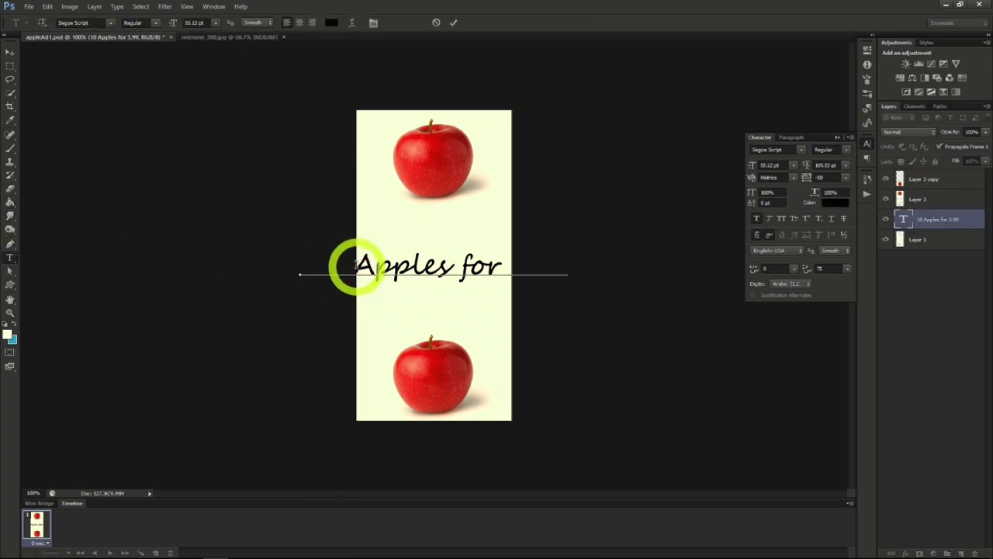
{"action": "left_click", "coordinate": [452, 266]}
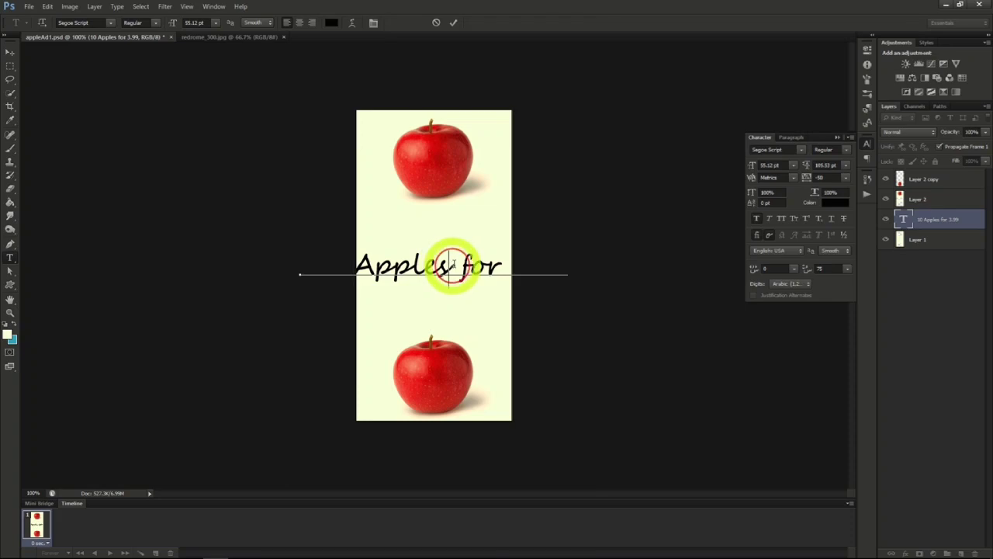
{"action": "key", "text": "Return"}
- Move the two-line text between the apples and bring its layer above all the other layers
{"action": "left_click", "coordinate": [10, 52]}
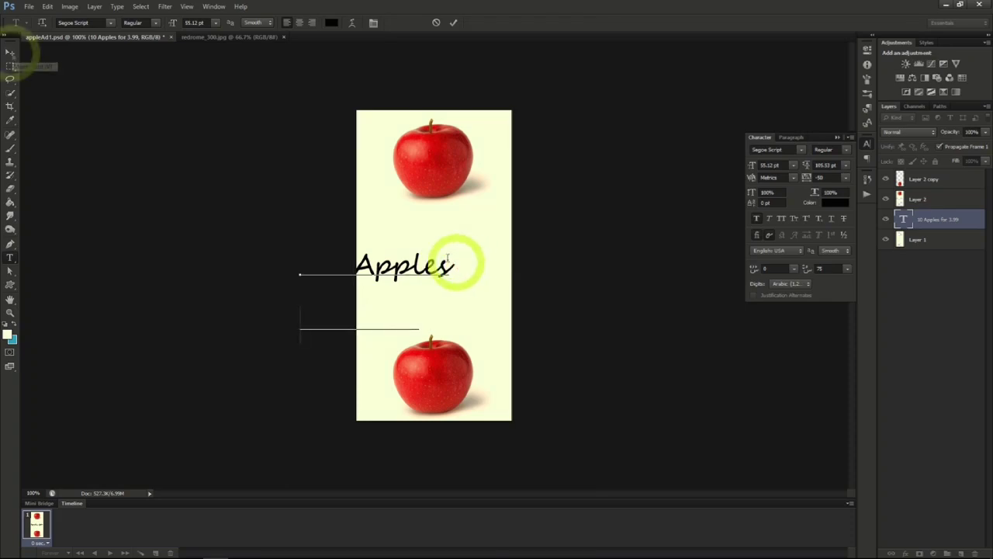
{"action": "left_click_drag", "start_coordinate": [504, 291], "coordinate": [561, 255]}
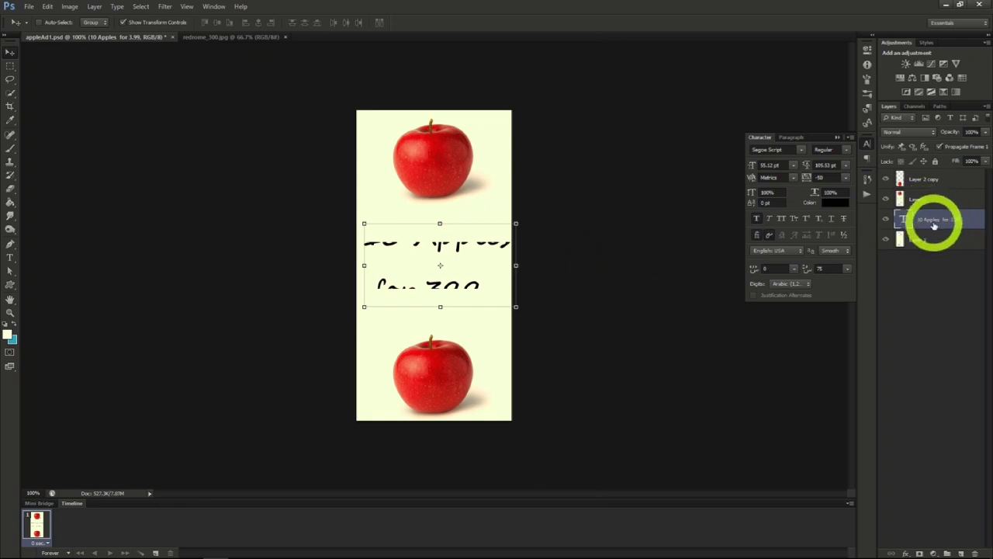
{"action": "left_click_drag", "start_coordinate": [933, 225], "coordinate": [927, 168]}
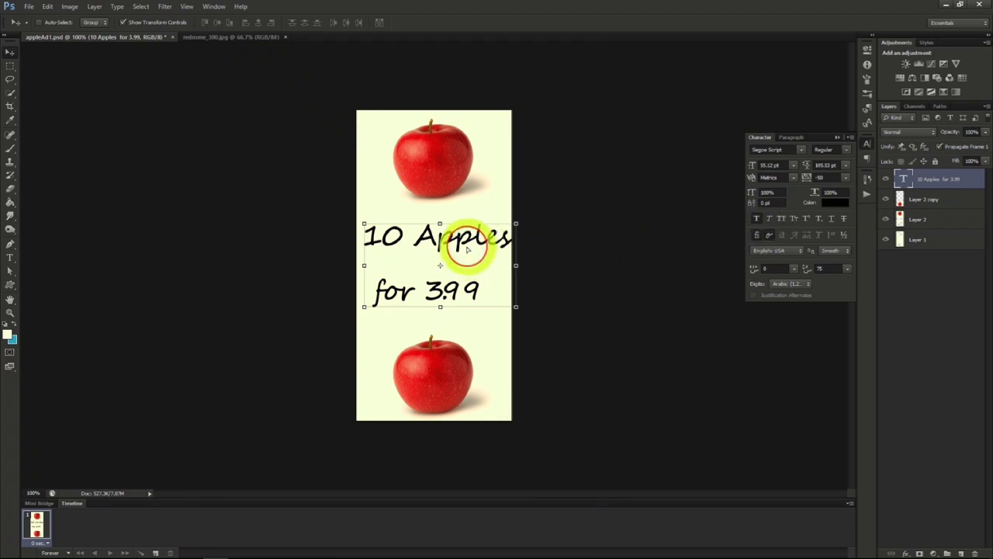
{"action": "left_click_drag", "start_coordinate": [471, 250], "coordinate": [467, 250]}
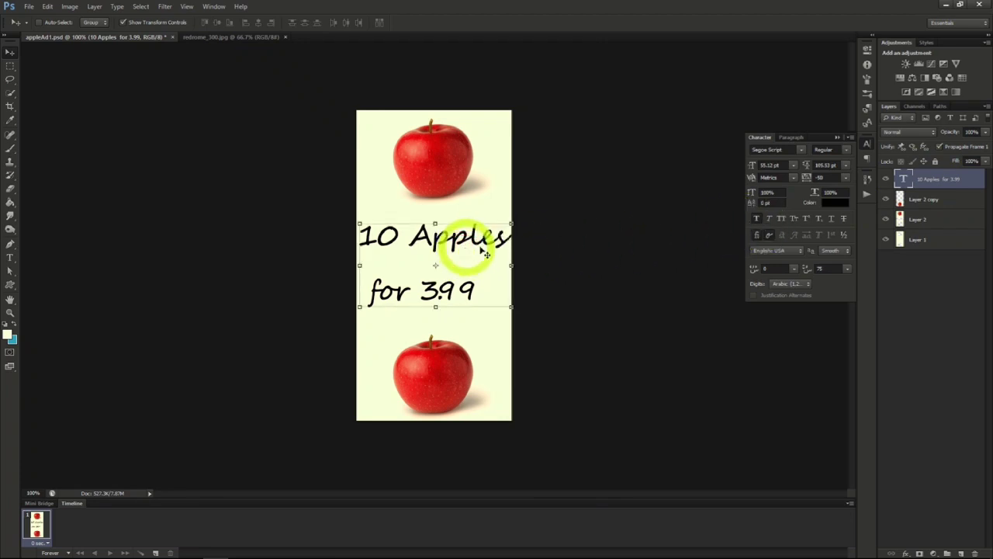
- Centre-align the two-line text and move it back to the middle of the canvas between the apples
{"action": "left_click", "coordinate": [788, 144]}
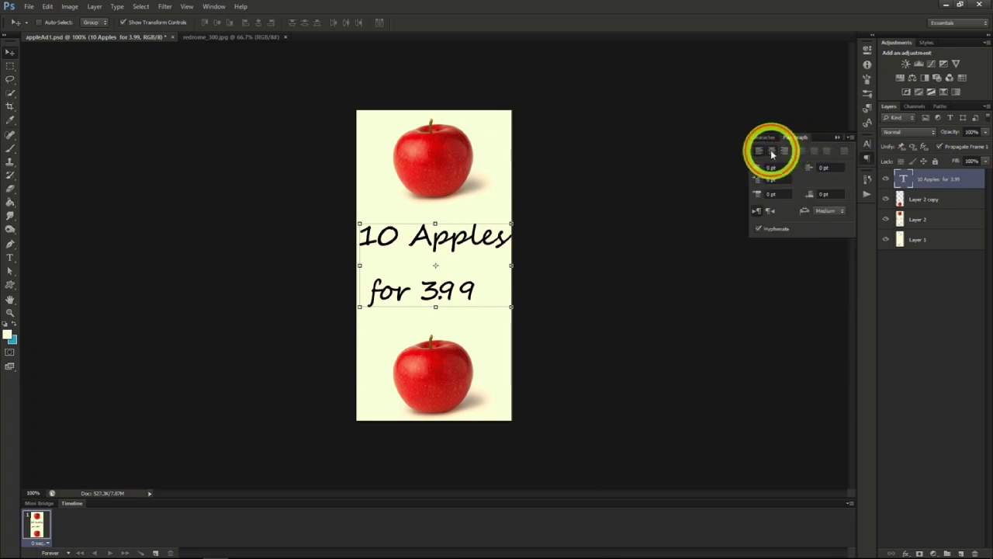
{"action": "left_click", "coordinate": [770, 150]}
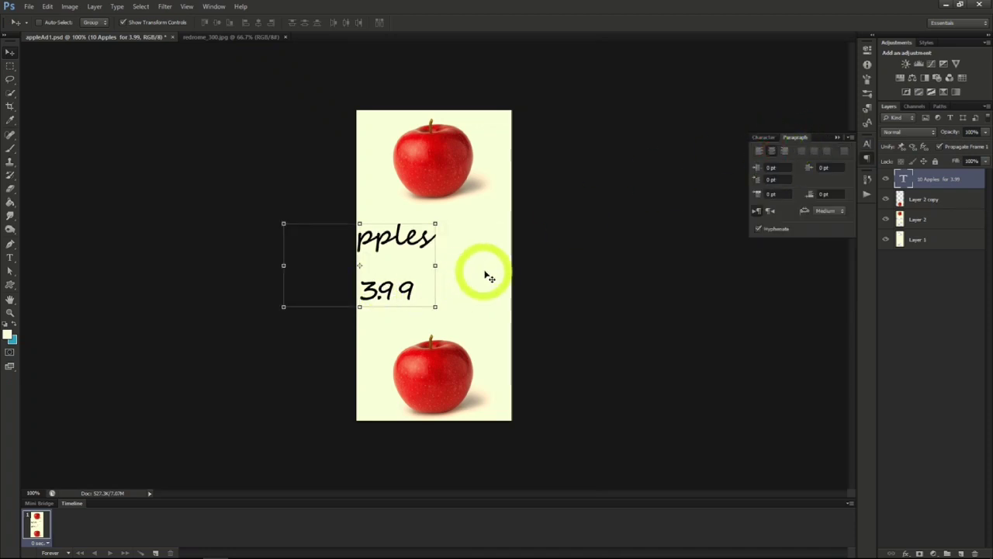
{"action": "left_click_drag", "start_coordinate": [486, 275], "coordinate": [557, 268]}
{"action": "left_click", "coordinate": [764, 140]}
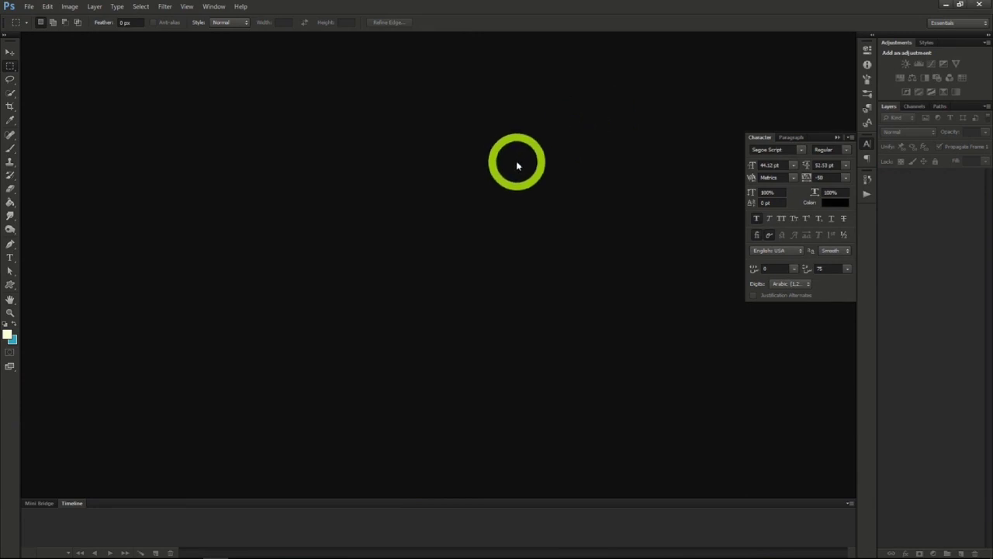
- Create a new document 2560 pixels wide and 1440 pixels high with a transparent background
{"action": "left_click", "coordinate": [29, 7]}
{"action": "left_click", "coordinate": [35, 19]}
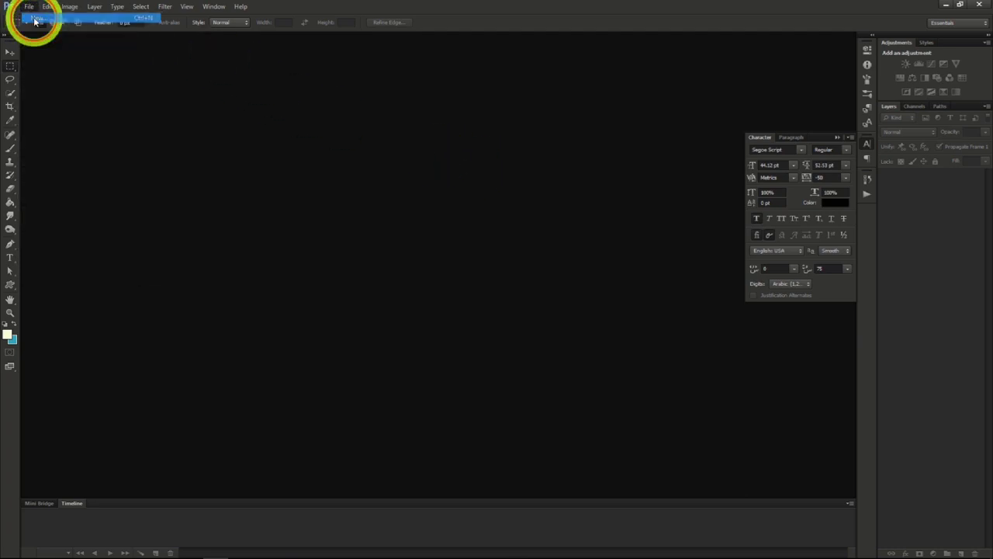
{"action": "left_click", "coordinate": [309, 226]}
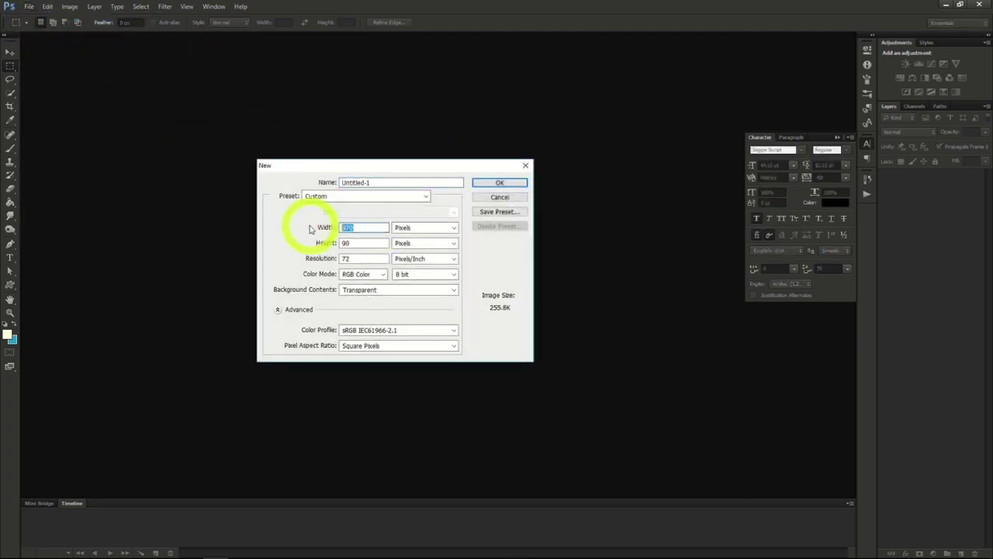
{"action": "type", "text": "2560"}
{"action": "left_click", "coordinate": [288, 240]}
{"action": "type", "text": "144"}
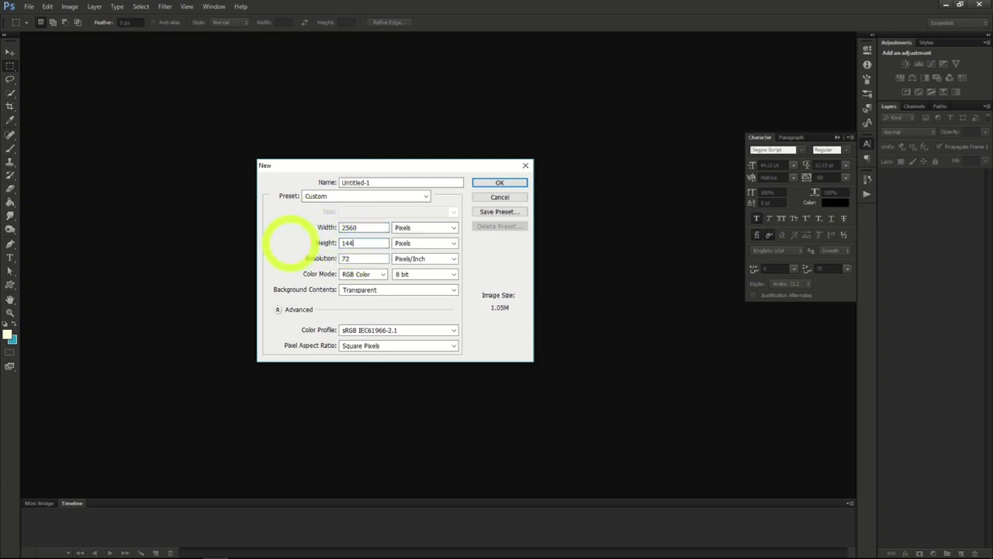
{"action": "left_click", "coordinate": [492, 182]}
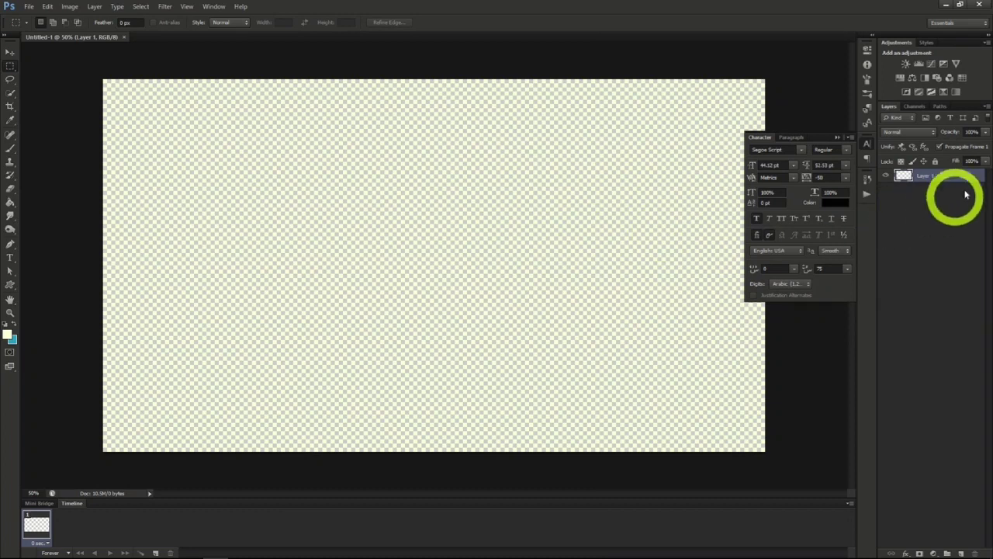
- Place the space_background_blue_dots image and enlarge it to about 122% so it covers the whole canvas
{"action": "left_click_drag", "start_coordinate": [990, 116], "coordinate": [614, 284]}
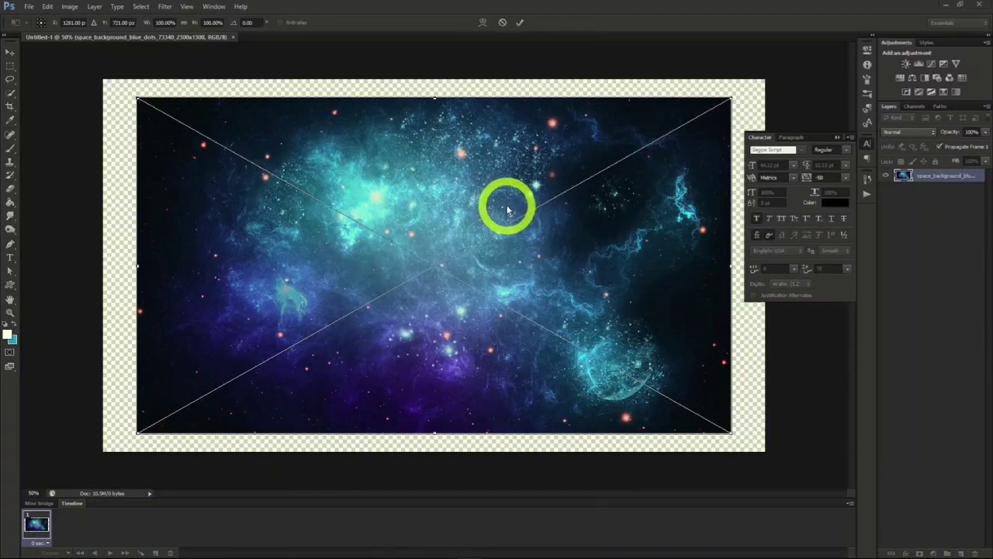
{"action": "left_click_drag", "start_coordinate": [731, 98], "coordinate": [801, 59]}
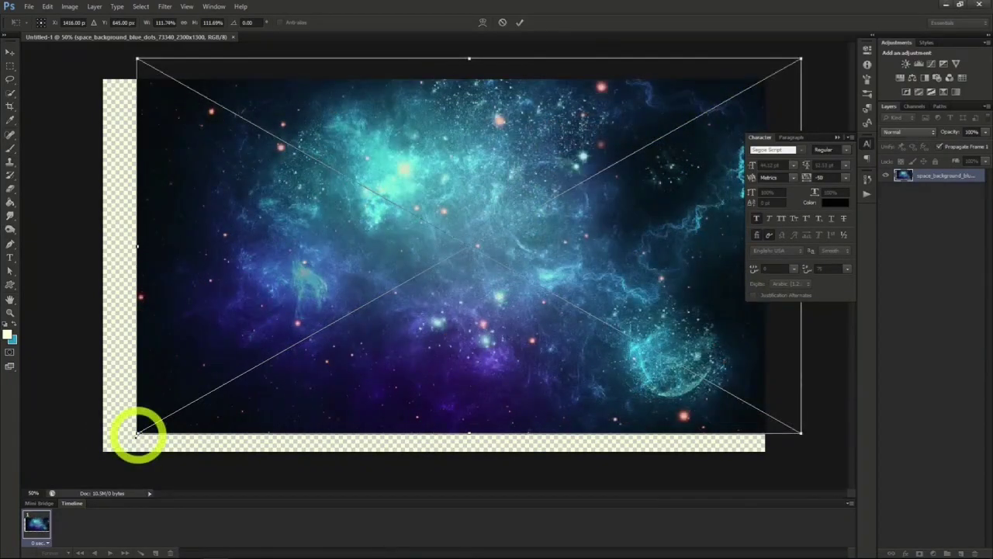
{"action": "left_click_drag", "start_coordinate": [136, 434], "coordinate": [77, 470]}
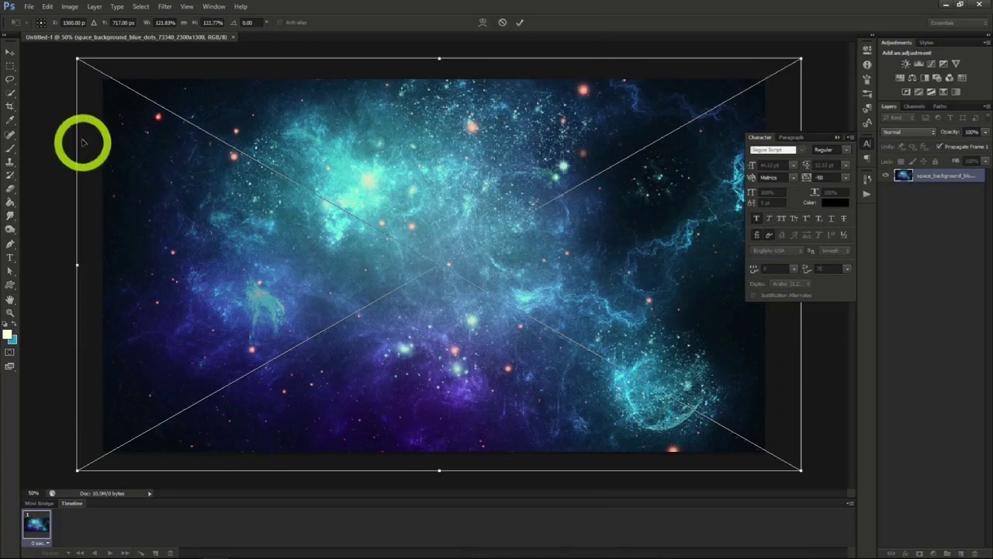
{"action": "left_click", "coordinate": [11, 51]}
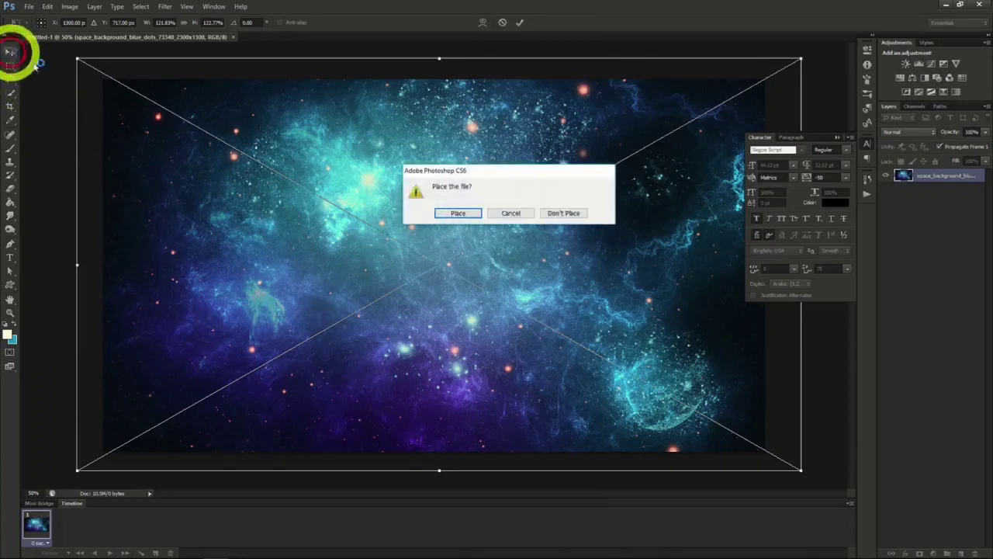
{"action": "left_click", "coordinate": [458, 213]}
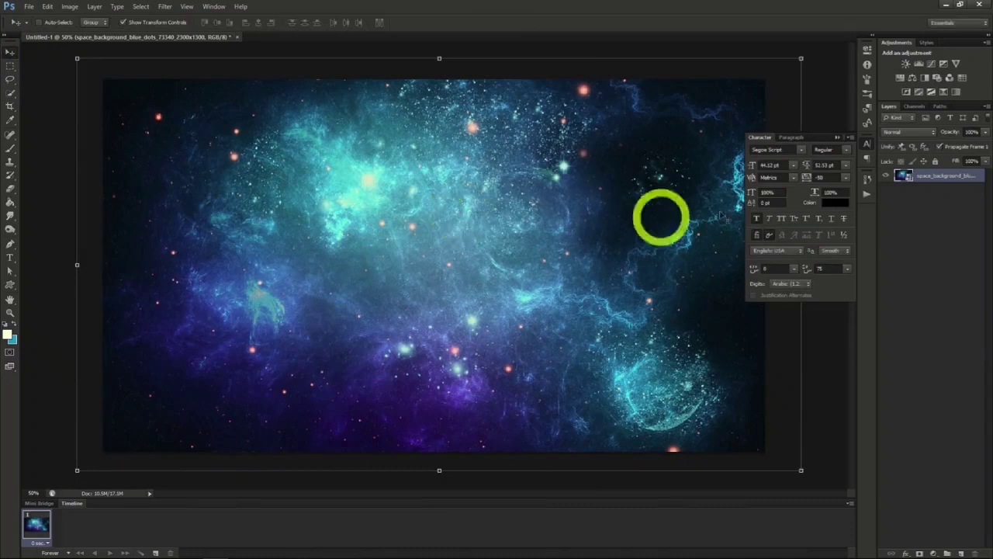
- Add the text "Deep Cosmos" near the middle of the space background
{"action": "key", "text": "t"}
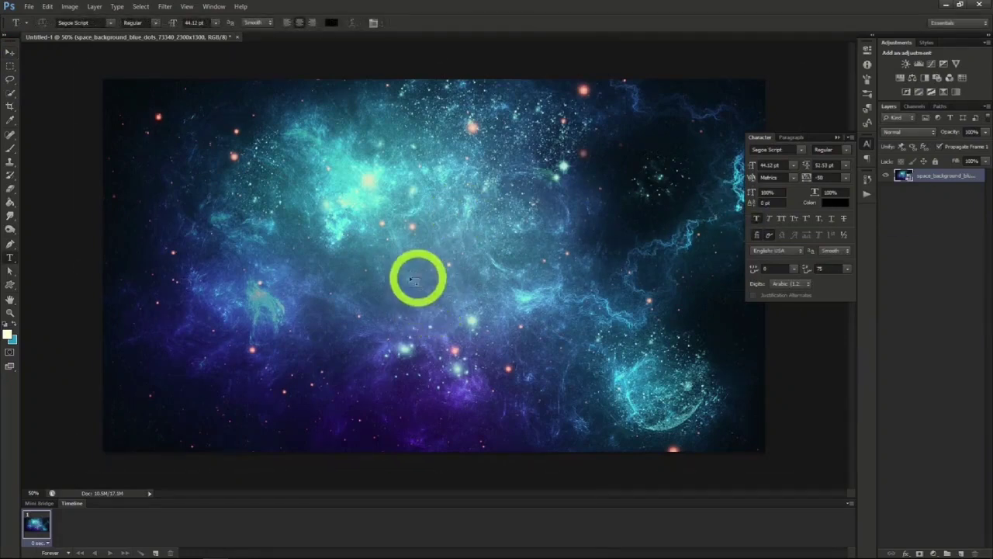
{"action": "left_click", "coordinate": [379, 262]}
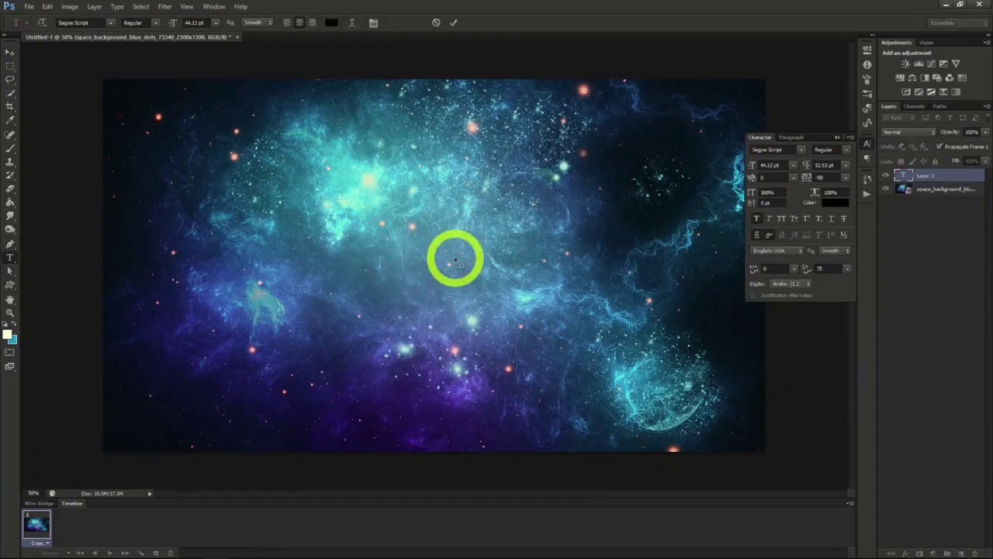
{"action": "type", "text": "Deep Cosmos"}
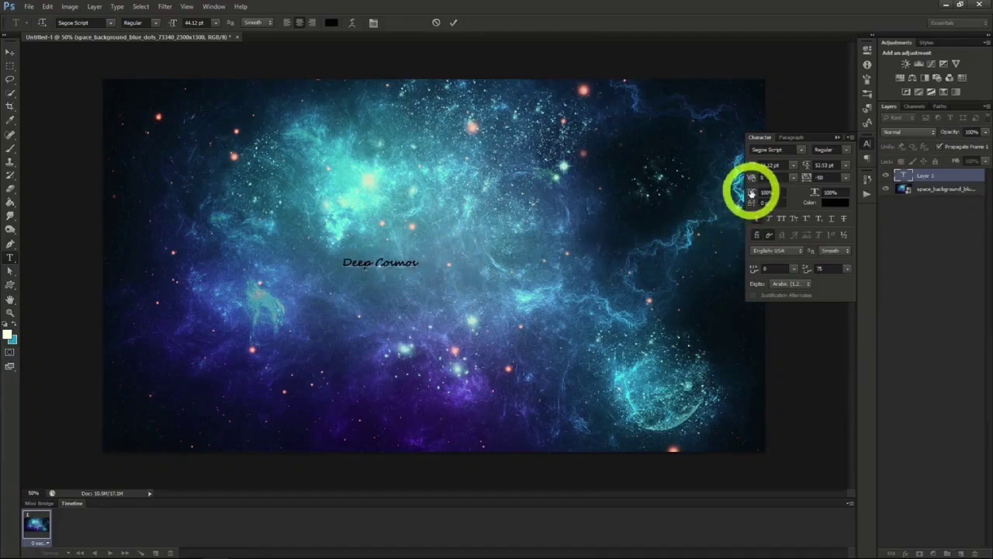
{"action": "left_click", "coordinate": [10, 52]}
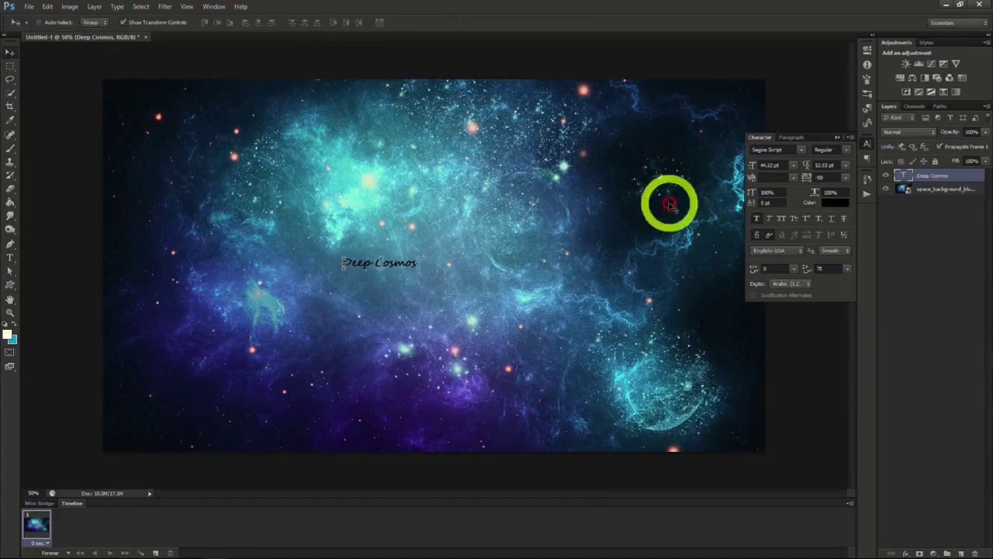
- Set the font size of the Deep Cosmos text to about 150 pt
{"action": "left_click", "coordinate": [769, 165]}
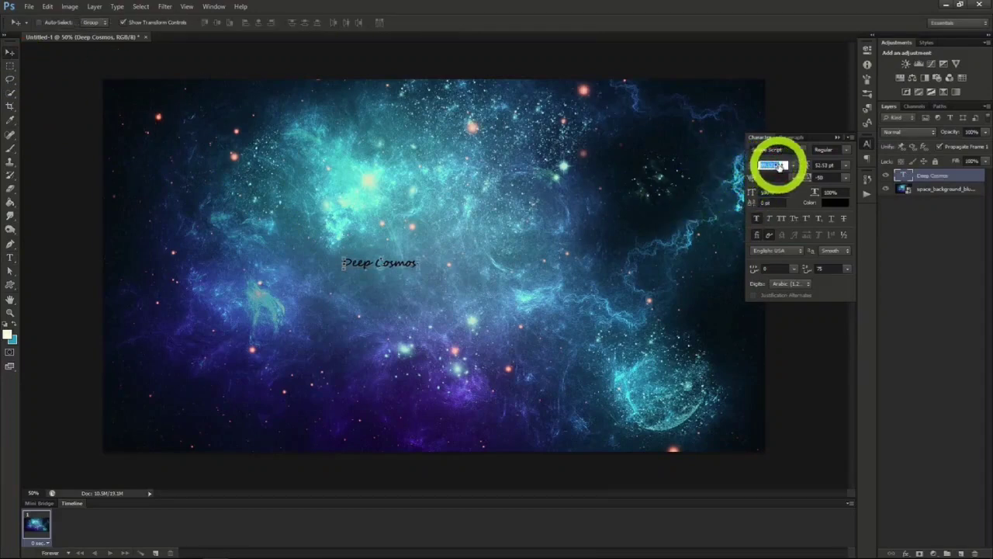
{"action": "type", "text": "100"}
{"action": "key", "text": "Return"}
{"action": "left_click_drag", "start_coordinate": [758, 167], "coordinate": [781, 167]}
{"action": "type", "text": "150"}
{"action": "key", "text": "Return"}
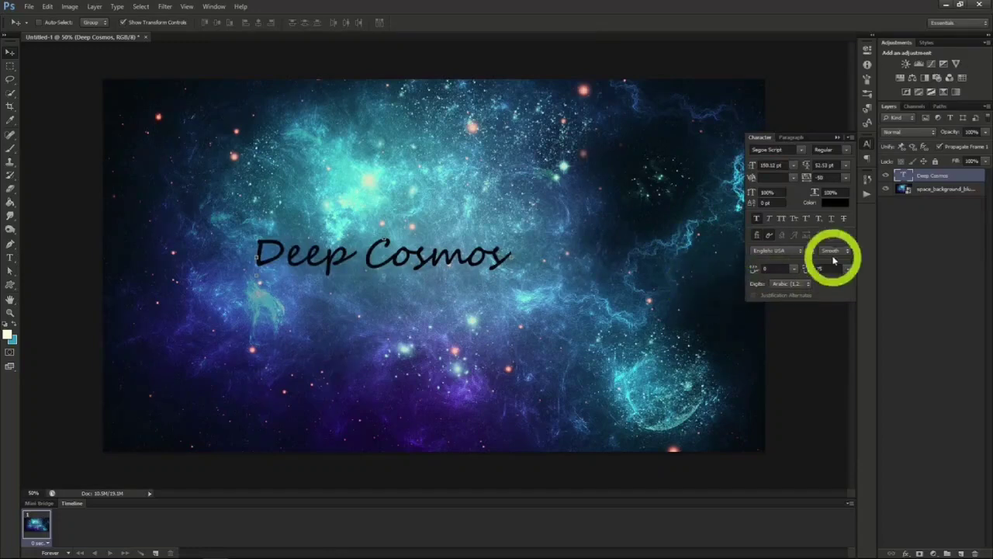
- Set the Deep Cosmos text colour to dark blue 124379, sampled from the space background
{"action": "left_click", "coordinate": [832, 204]}
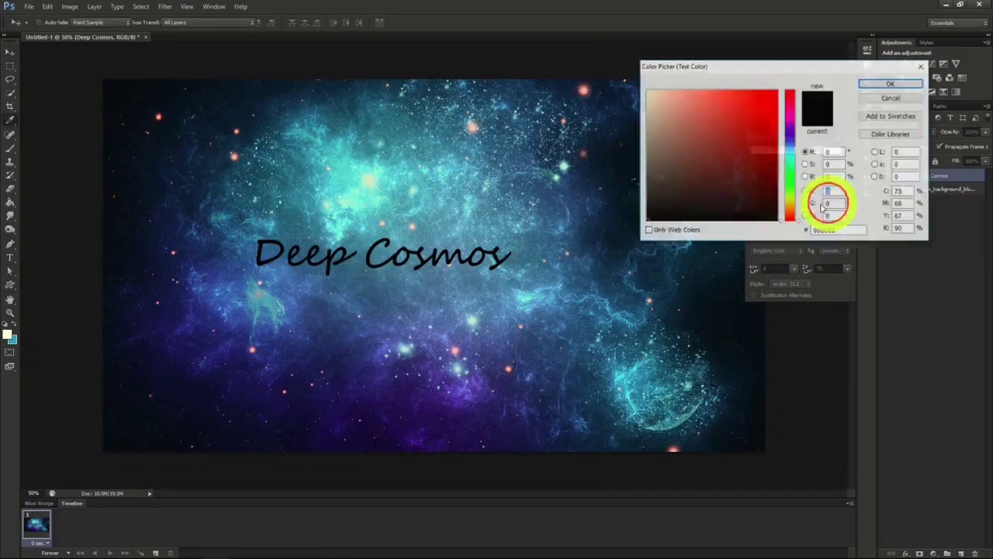
{"action": "left_click", "coordinate": [584, 210]}
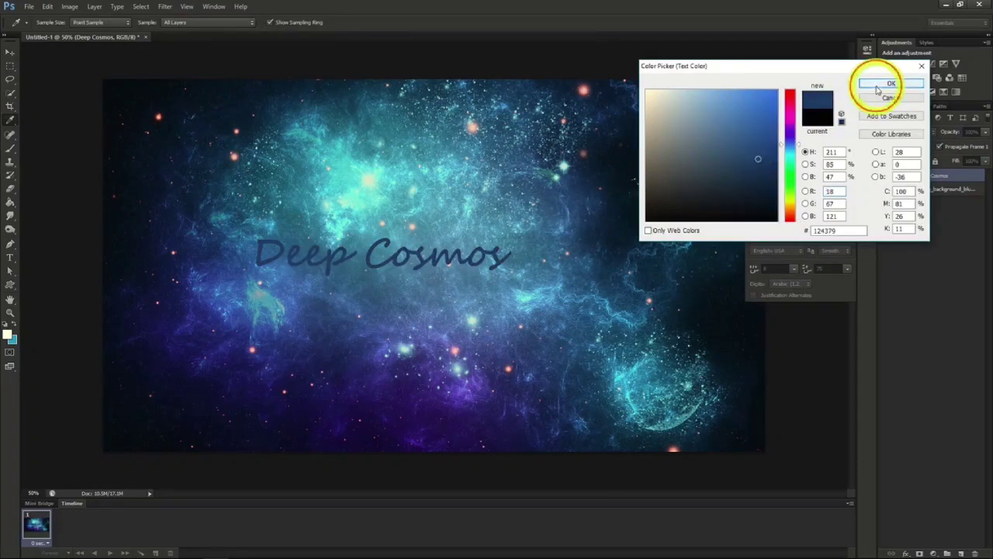
{"action": "left_click", "coordinate": [890, 84]}
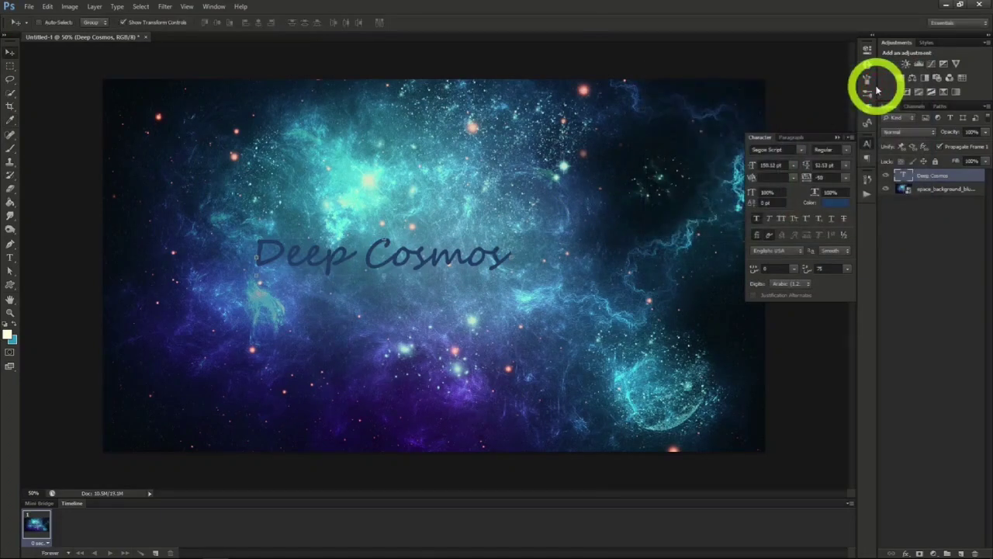
- Apply the Stroke and Inner Glow layer effects to the Deep Cosmos text layer
{"action": "right_click", "coordinate": [926, 177]}
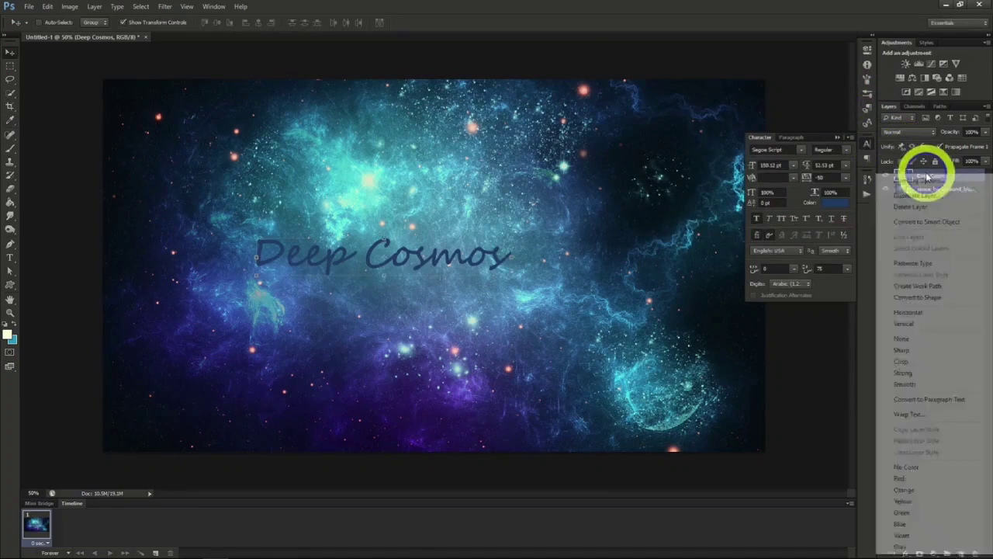
{"action": "left_click", "coordinate": [926, 177]}
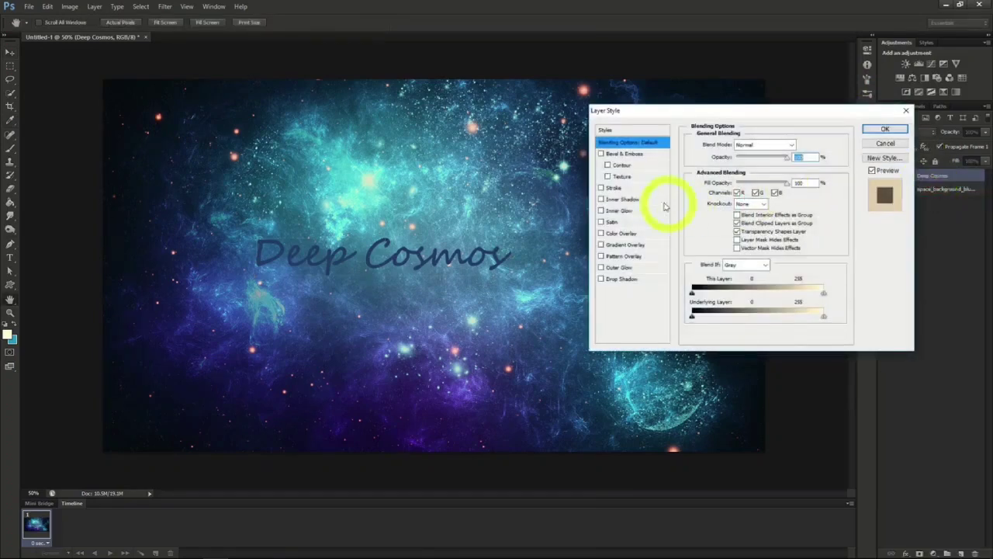
{"action": "left_click", "coordinate": [601, 187]}
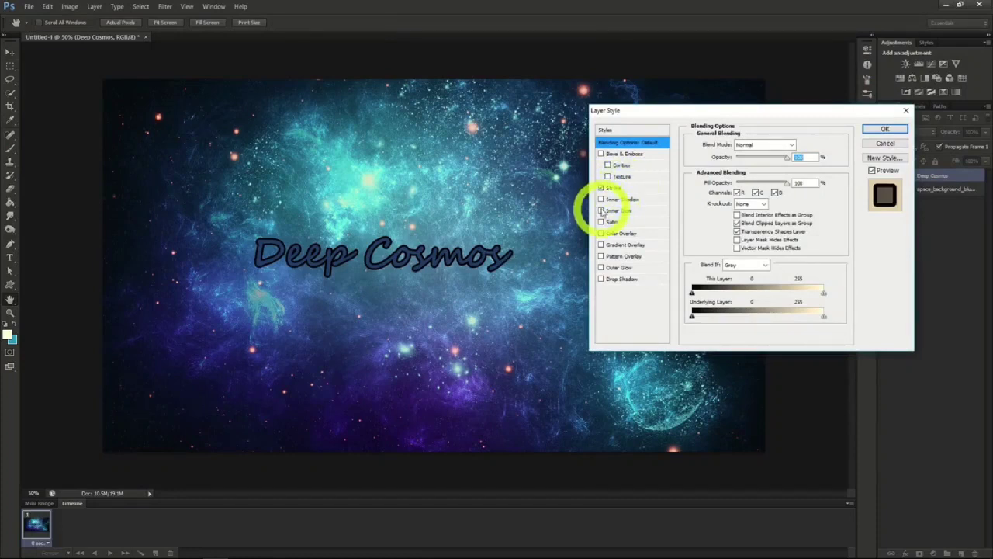
{"action": "left_click", "coordinate": [602, 211]}
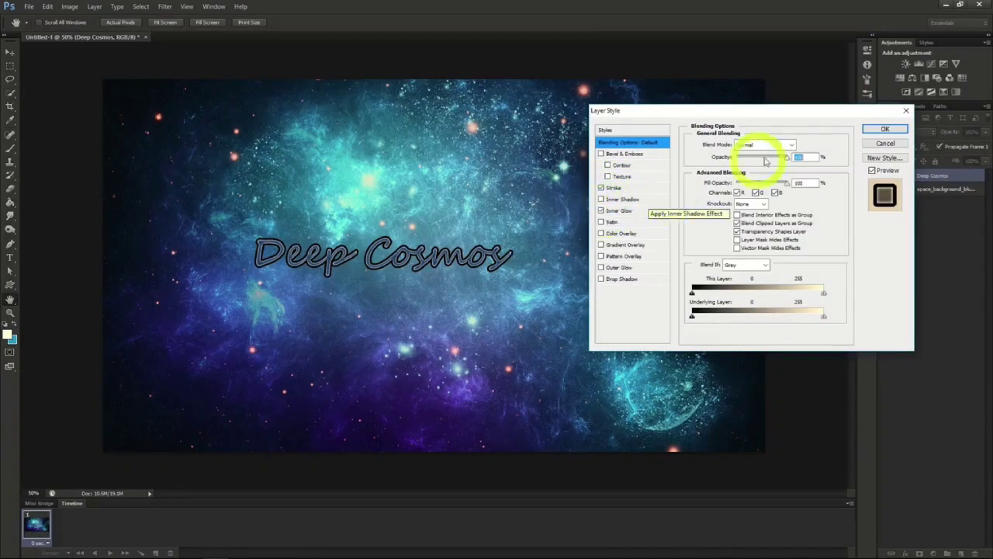
{"action": "left_click", "coordinate": [885, 129]}
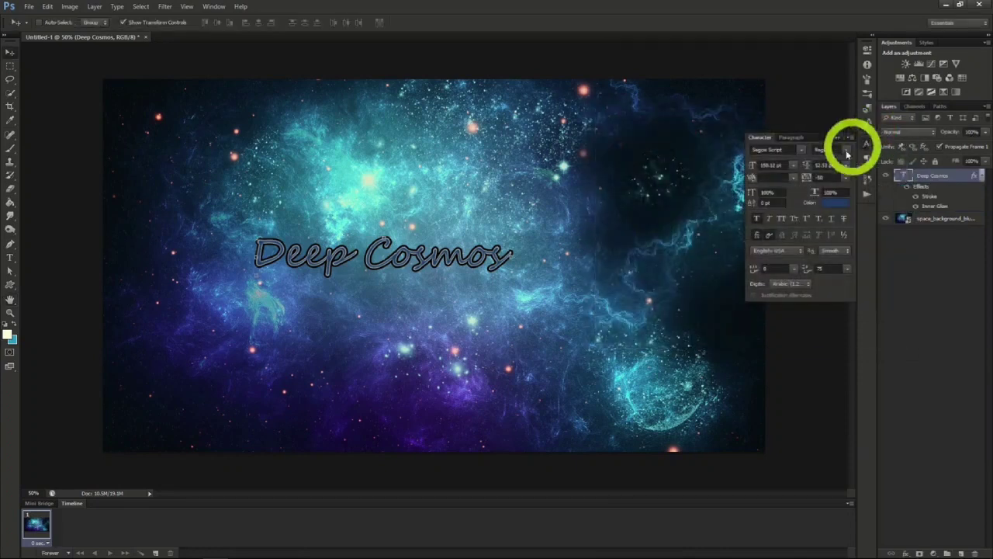
- Change the Deep Cosmos text's font to Master Of Break and move the text to the right side of the space background
{"action": "left_click", "coordinate": [801, 149]}
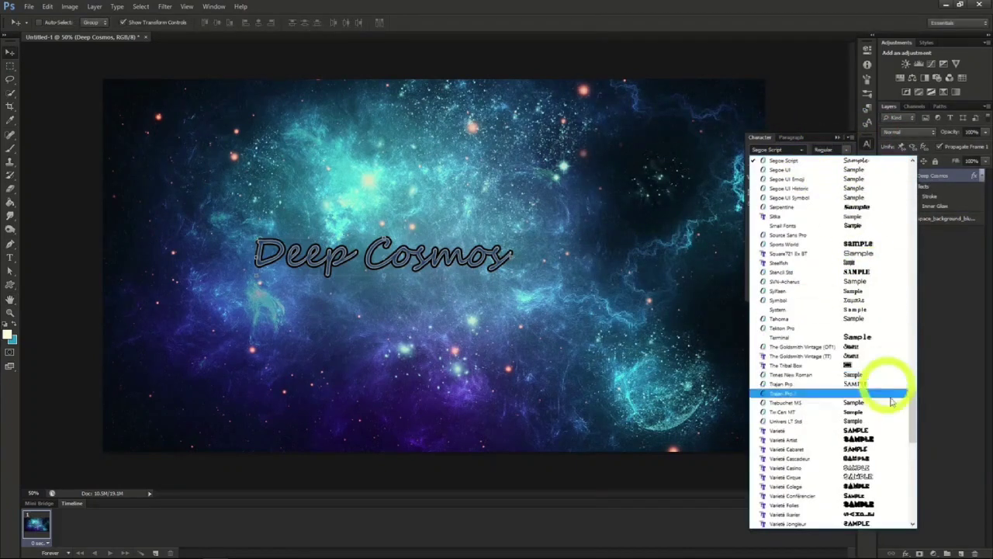
{"action": "left_click_drag", "start_coordinate": [911, 414], "coordinate": [914, 318]}
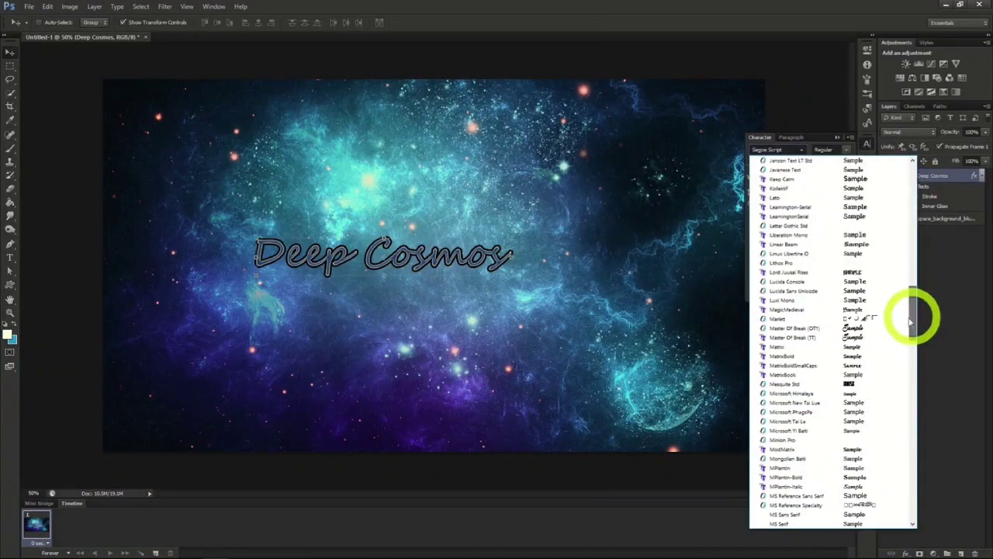
{"action": "left_click", "coordinate": [799, 335]}
{"action": "left_click_drag", "start_coordinate": [497, 345], "coordinate": [769, 361]}
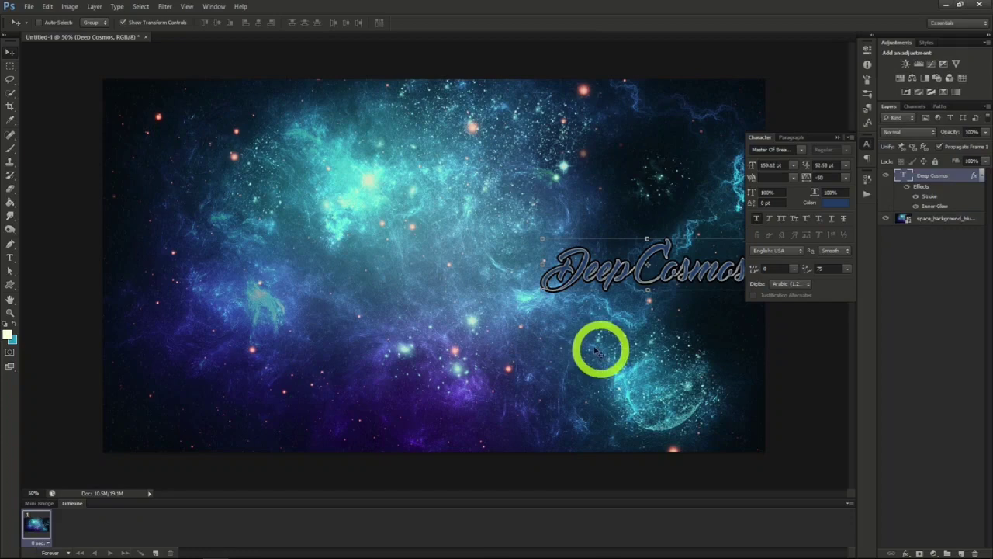
- Add a new text layer reading "Space Exploration" near the middle of the space background
{"action": "left_click", "coordinate": [10, 257]}
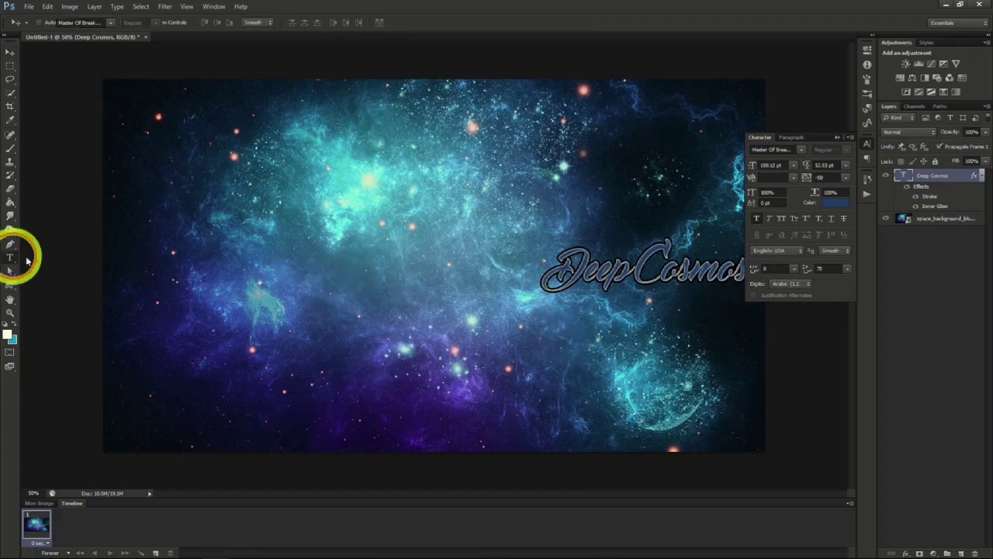
{"action": "left_click", "coordinate": [506, 313]}
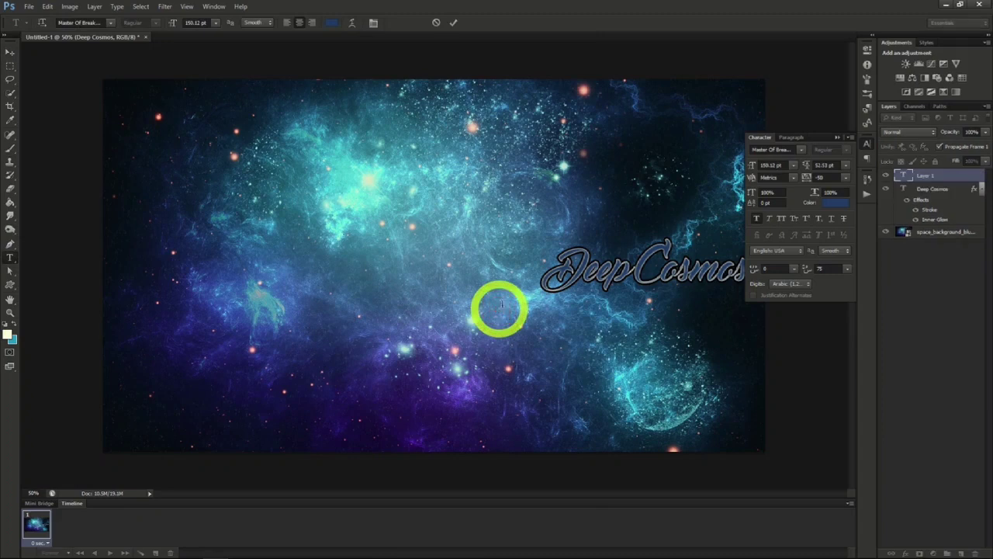
{"action": "type", "text": "Space Exp"}
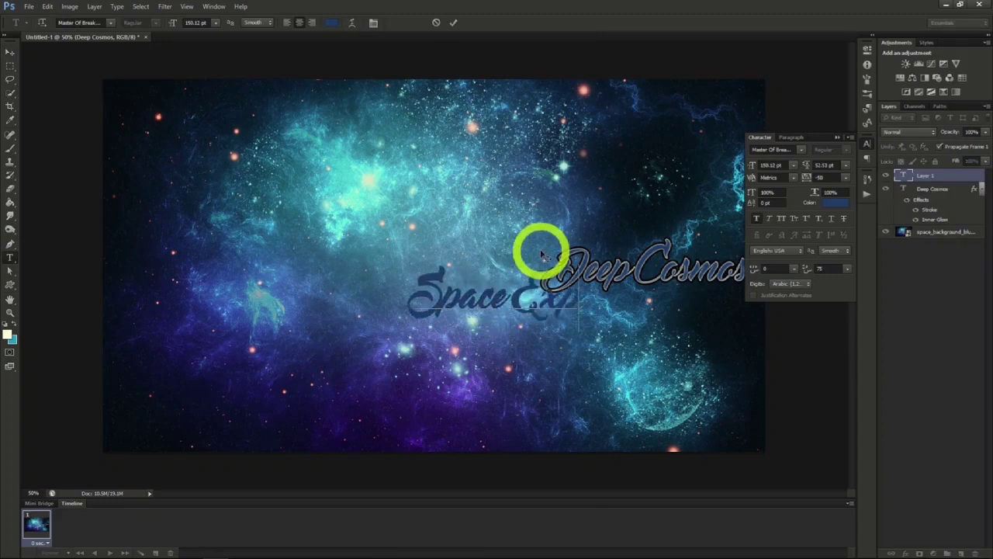
{"action": "type", "text": "loration"}
{"action": "left_click", "coordinate": [9, 52]}
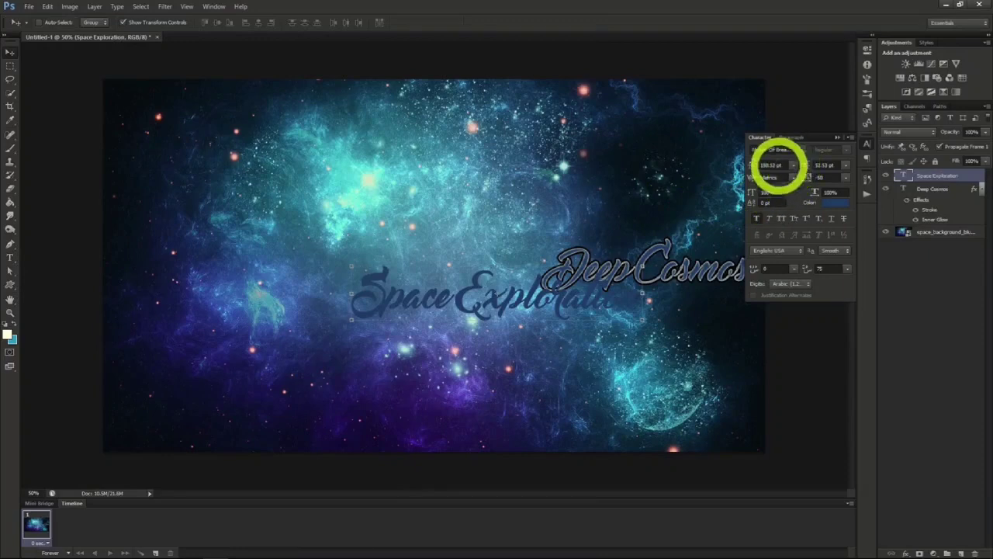
- Set the Space Exploration text's font to MPlantin-Bold and position it below the Deep Cosmos text
{"action": "left_click", "coordinate": [803, 149]}
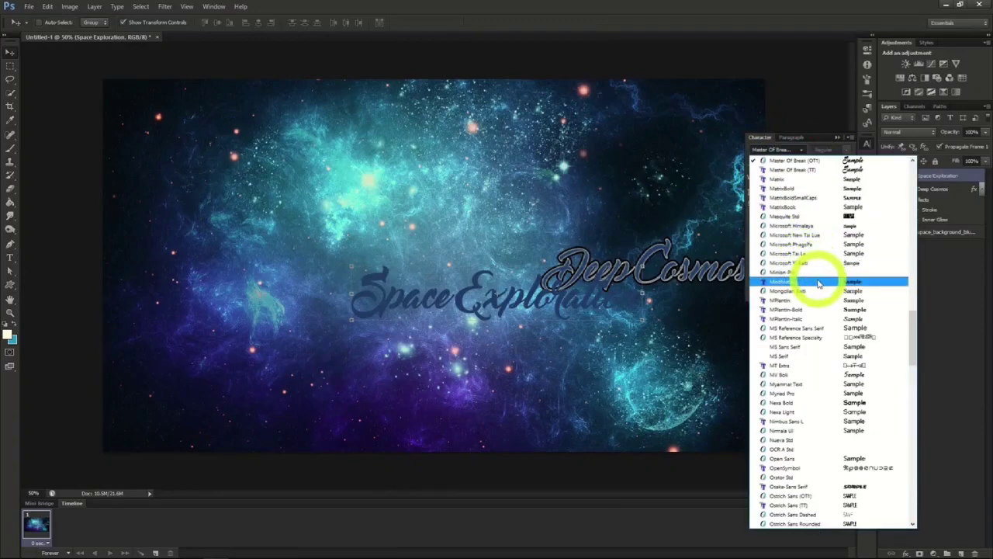
{"action": "left_click", "coordinate": [821, 309]}
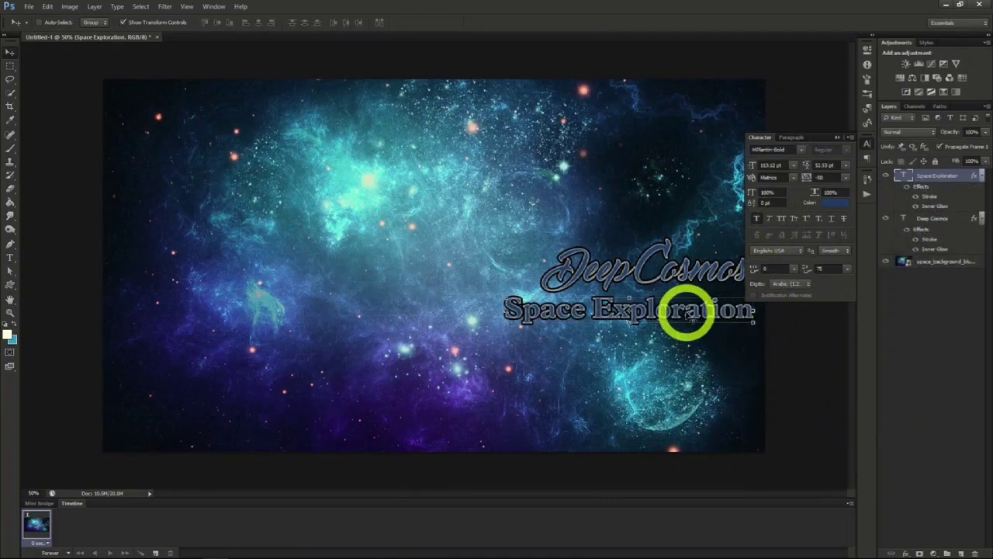
{"action": "left_click_drag", "start_coordinate": [692, 317], "coordinate": [692, 315]}
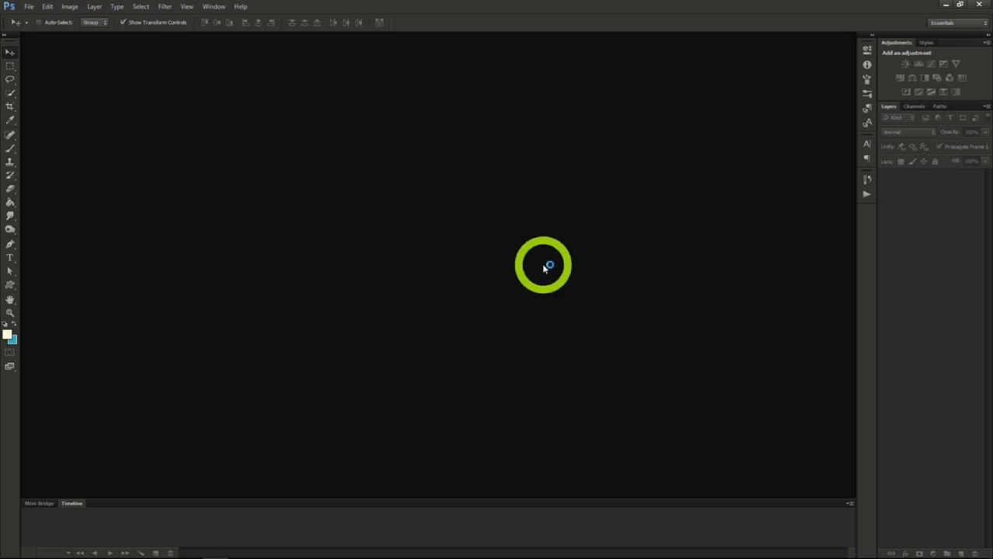
- Create a new document 1200 pixels wide and 618 pixels high with a transparent background
{"action": "left_click", "coordinate": [28, 6]}
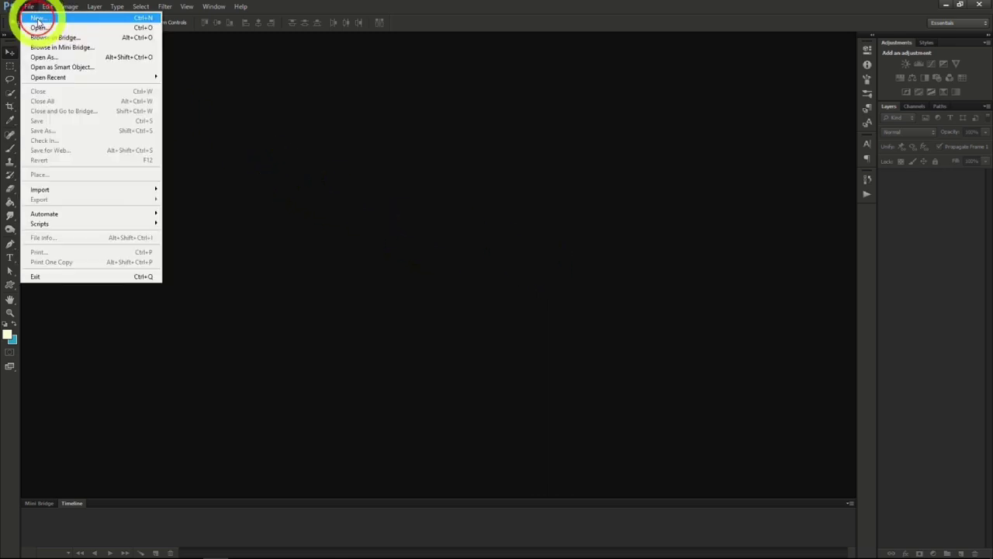
{"action": "left_click", "coordinate": [39, 19]}
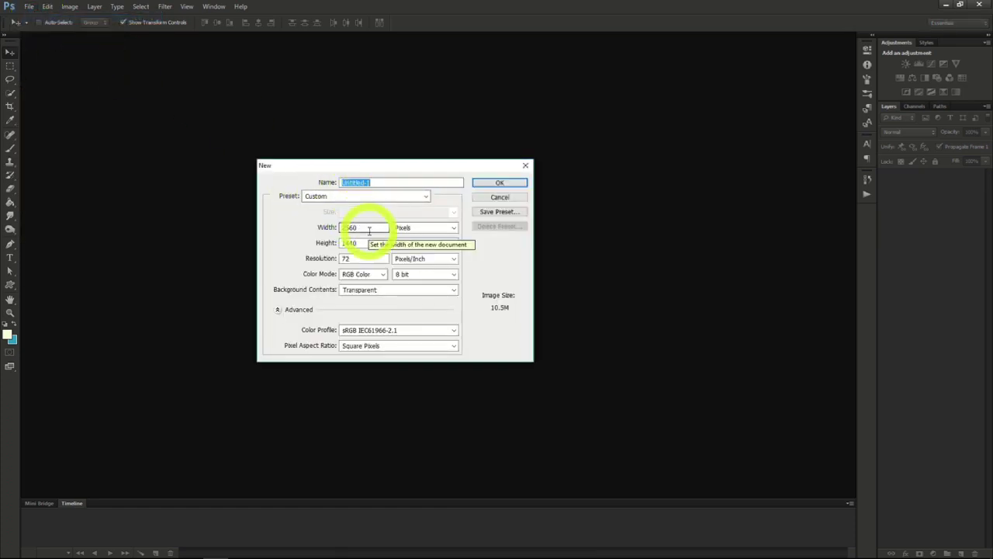
{"action": "left_click_drag", "start_coordinate": [365, 228], "coordinate": [293, 229]}
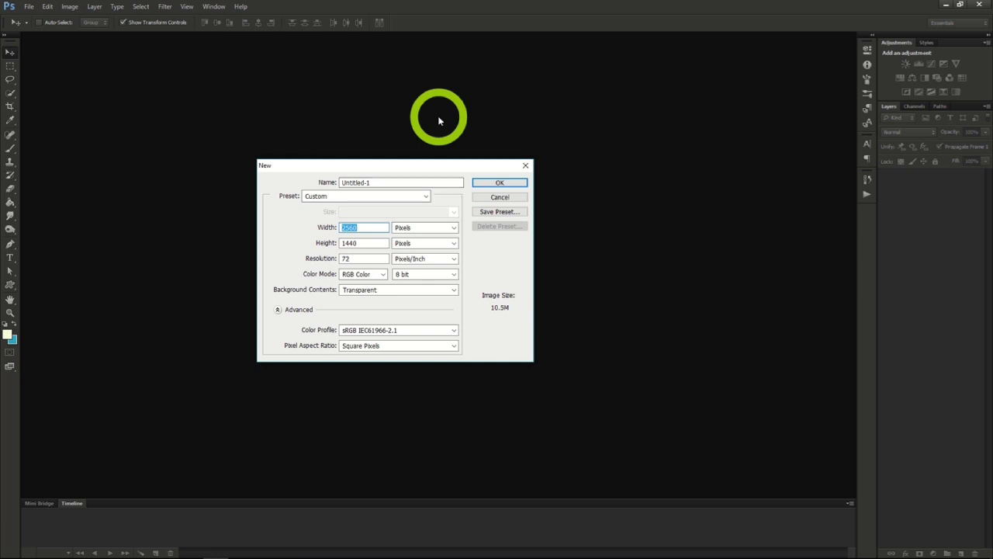
{"action": "type", "text": "1200"}
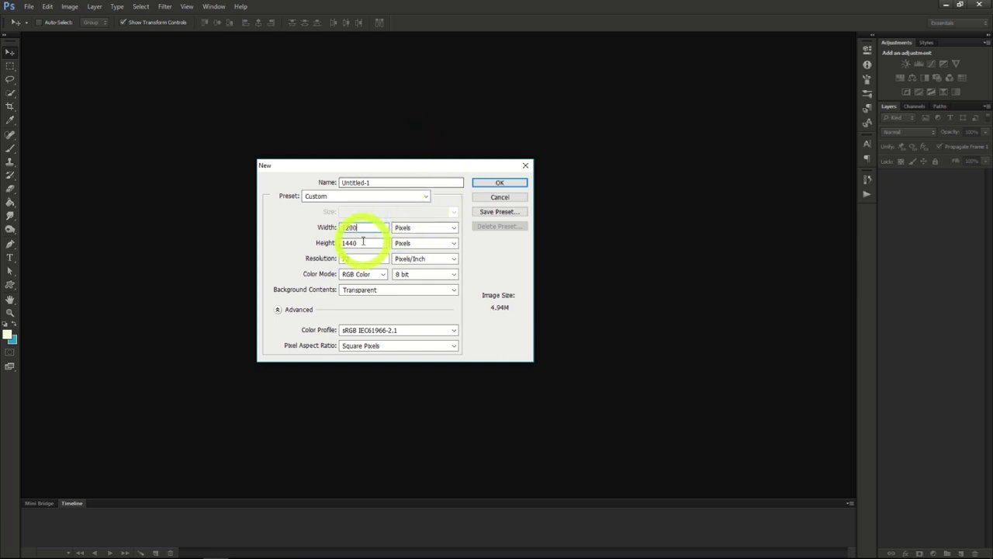
{"action": "left_click_drag", "start_coordinate": [363, 241], "coordinate": [288, 241]}
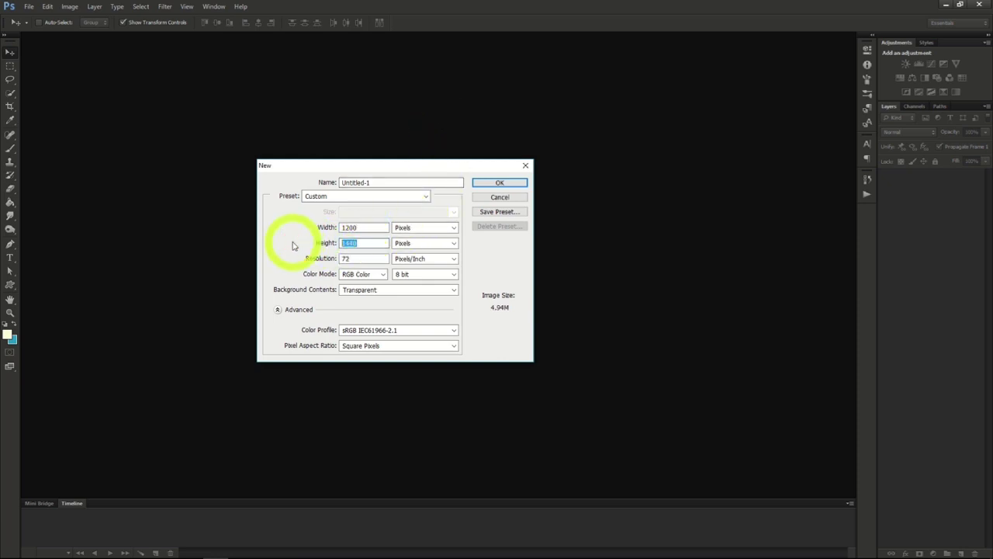
{"action": "type", "text": "618"}
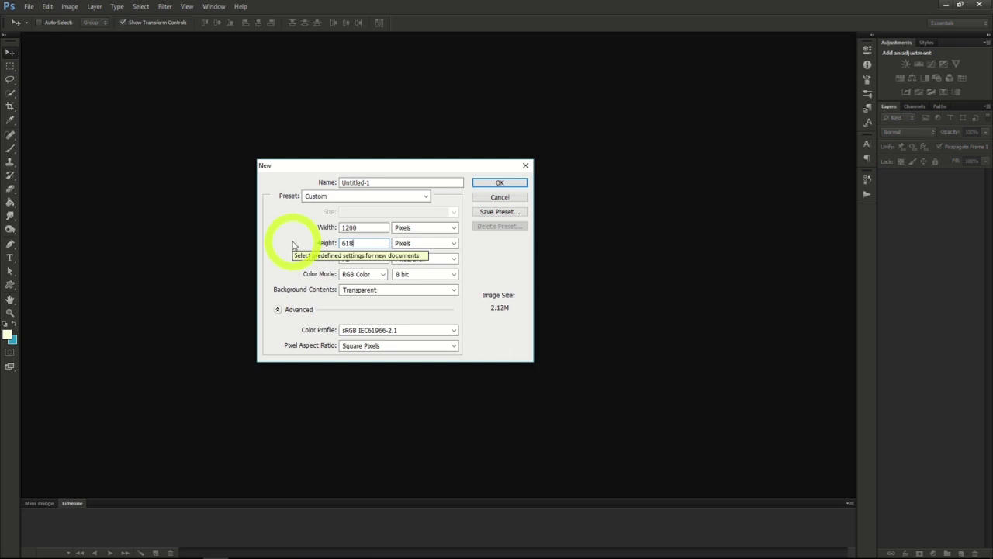
{"action": "left_click", "coordinate": [492, 183]}
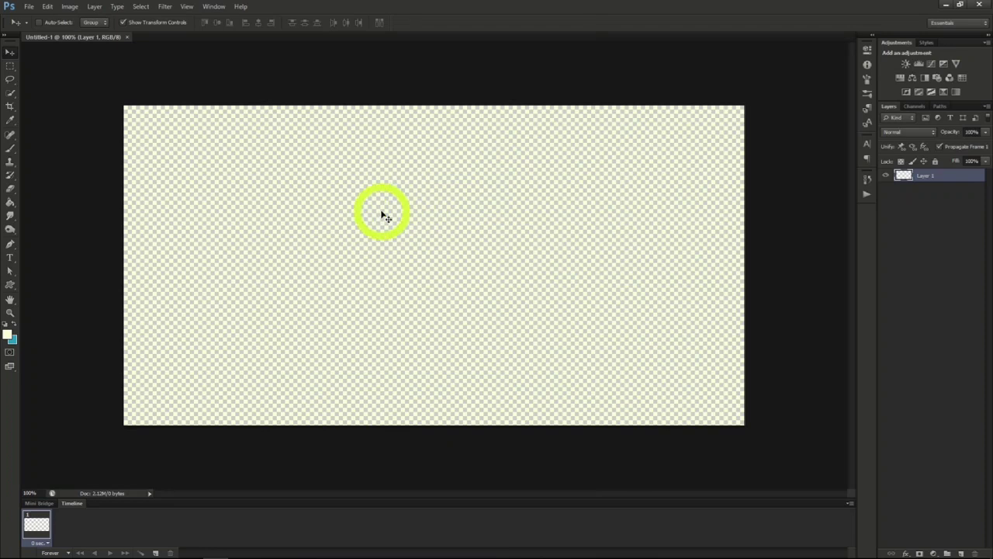
- Open the dinner photo family_style_baja_lobster_dinner.jpg
{"action": "left_click", "coordinate": [28, 7]}
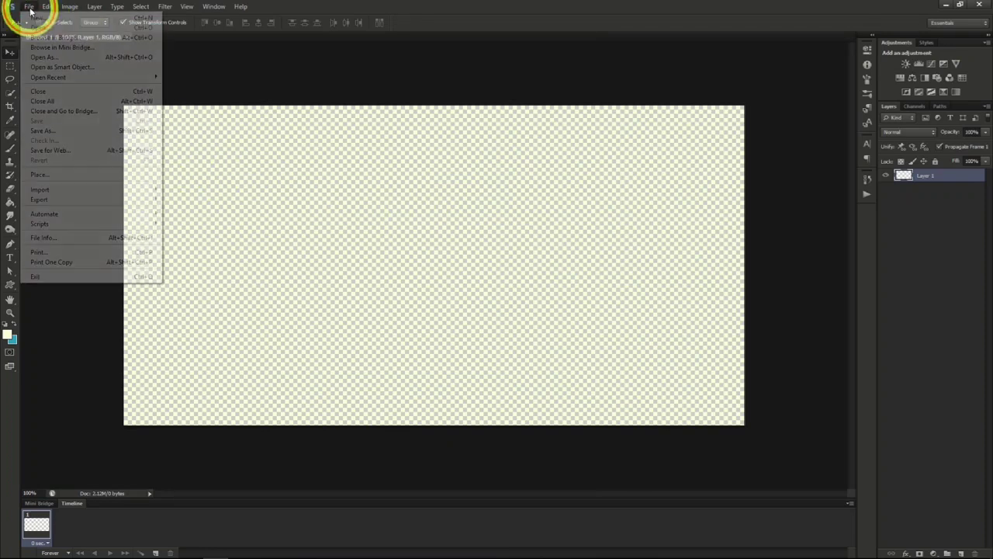
{"action": "left_click", "coordinate": [38, 28]}
{"action": "left_click", "coordinate": [428, 151]}
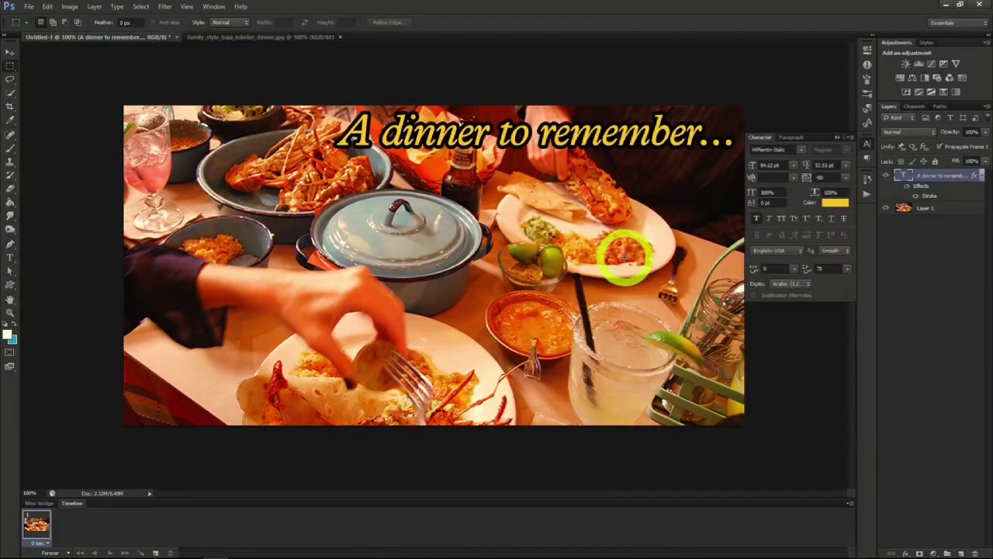
- Add an Inner Glow effect in black 000000 to the dinner photo layer and change the glow's blend mode
{"action": "left_click", "coordinate": [926, 208]}
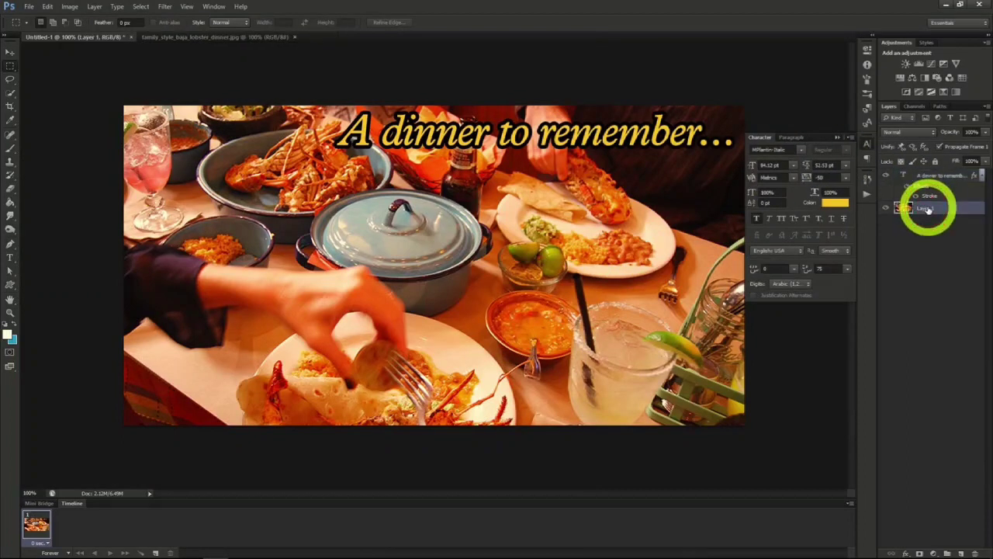
{"action": "right_click", "coordinate": [926, 208]}
{"action": "left_click", "coordinate": [861, 206]}
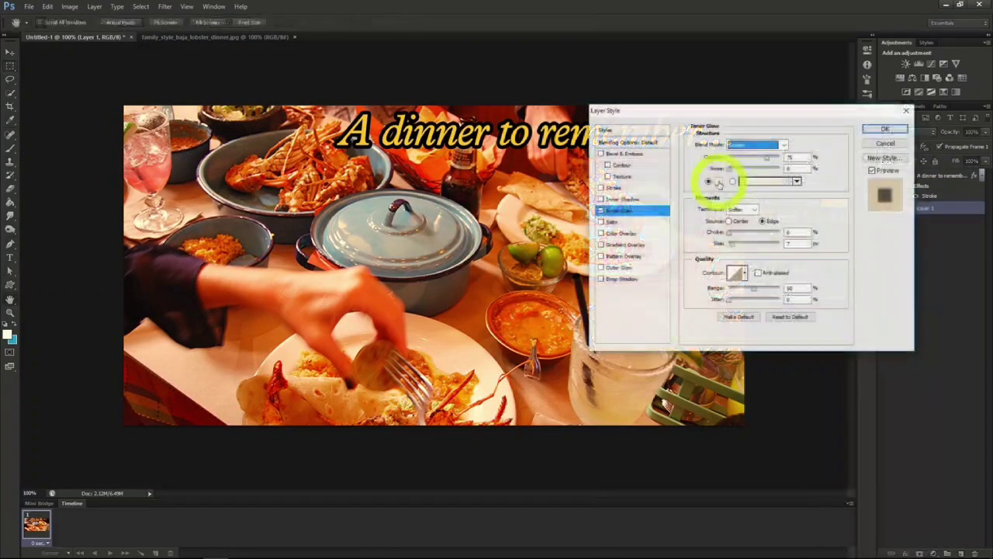
{"action": "left_click", "coordinate": [718, 182]}
{"action": "left_click_drag", "start_coordinate": [765, 212], "coordinate": [783, 229]}
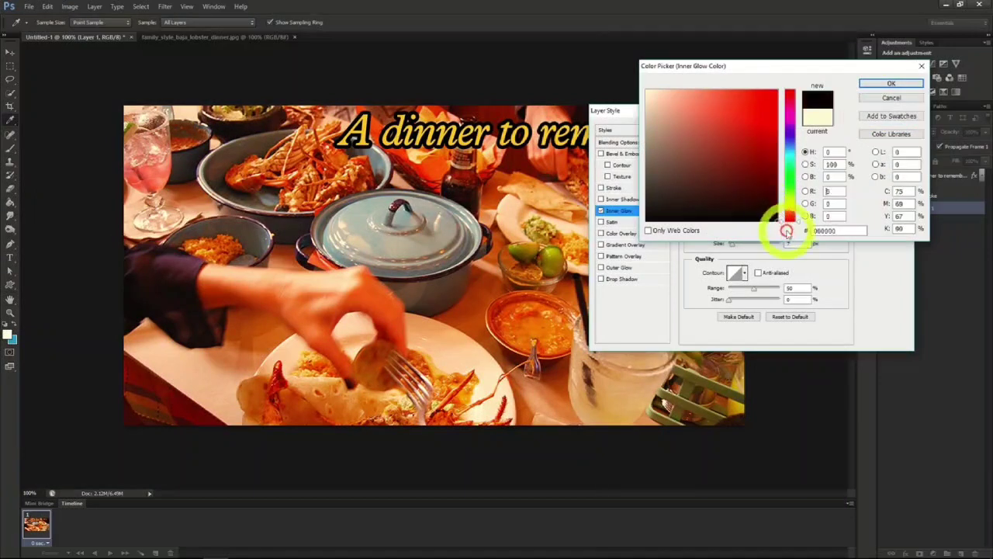
{"action": "left_click", "coordinate": [892, 84]}
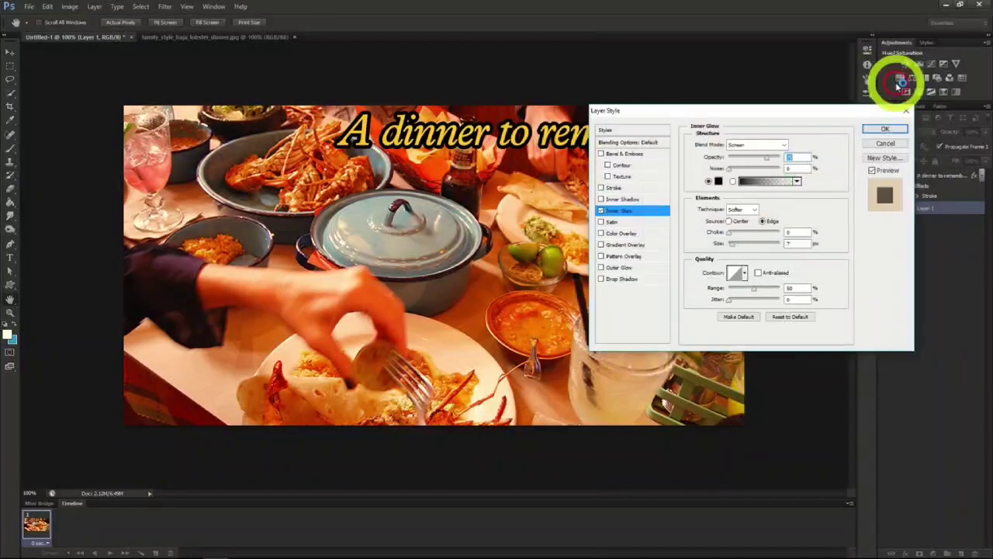
{"action": "left_click", "coordinate": [770, 148]}
{"action": "left_click", "coordinate": [759, 139]}
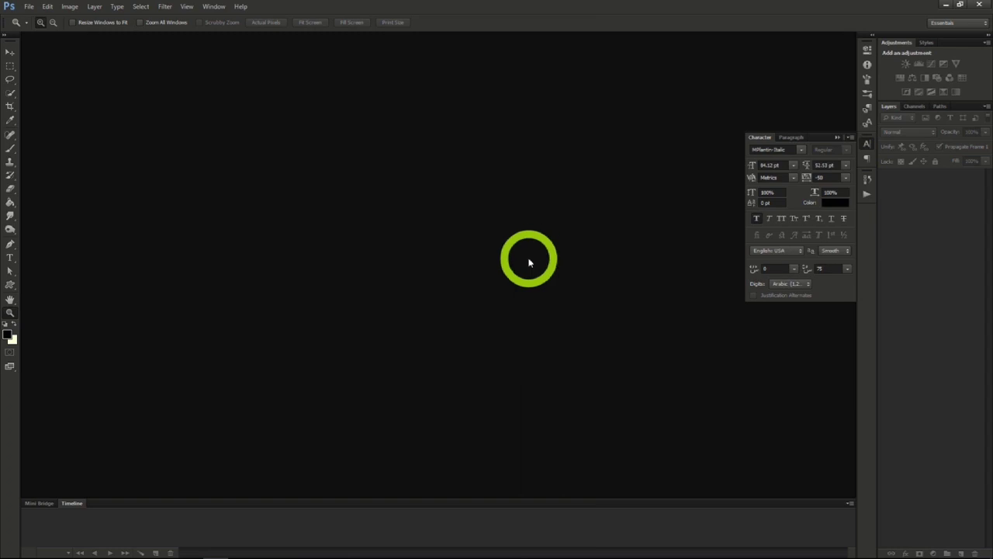
- Create a new document of 851 x 315 pixels at 72 pixels/inch with a transparent background
{"action": "left_click", "coordinate": [29, 7]}
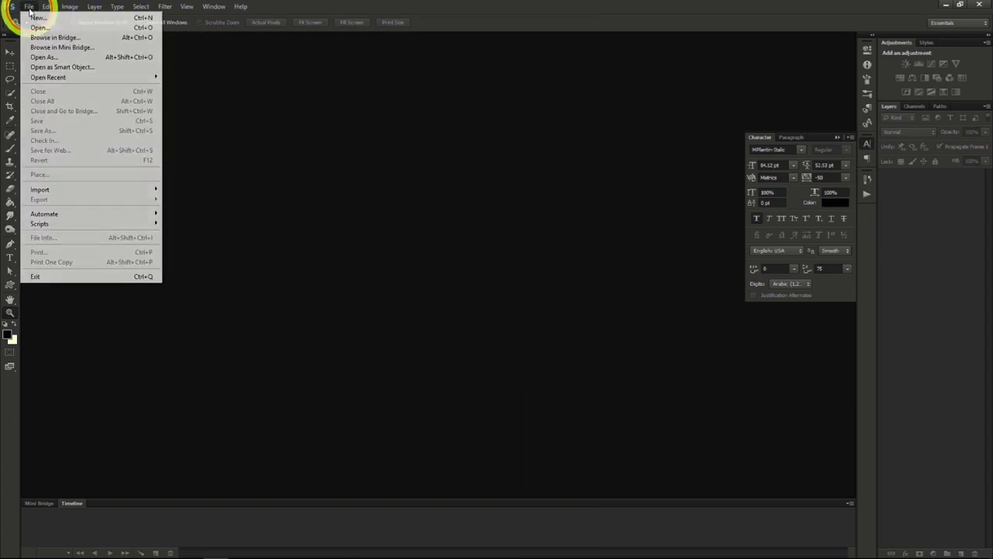
{"action": "left_click", "coordinate": [40, 18]}
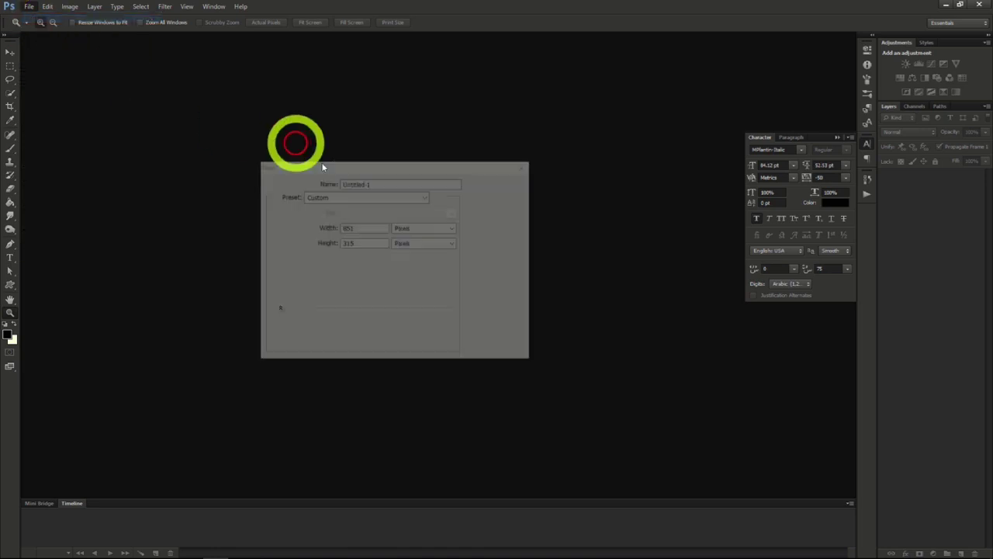
{"action": "left_click", "coordinate": [359, 225]}
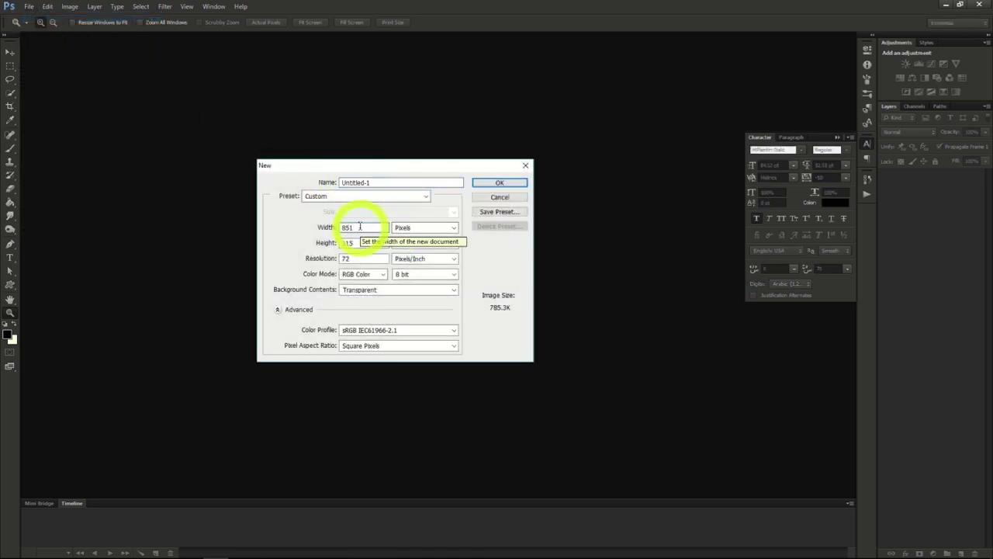
{"action": "left_click", "coordinate": [356, 243]}
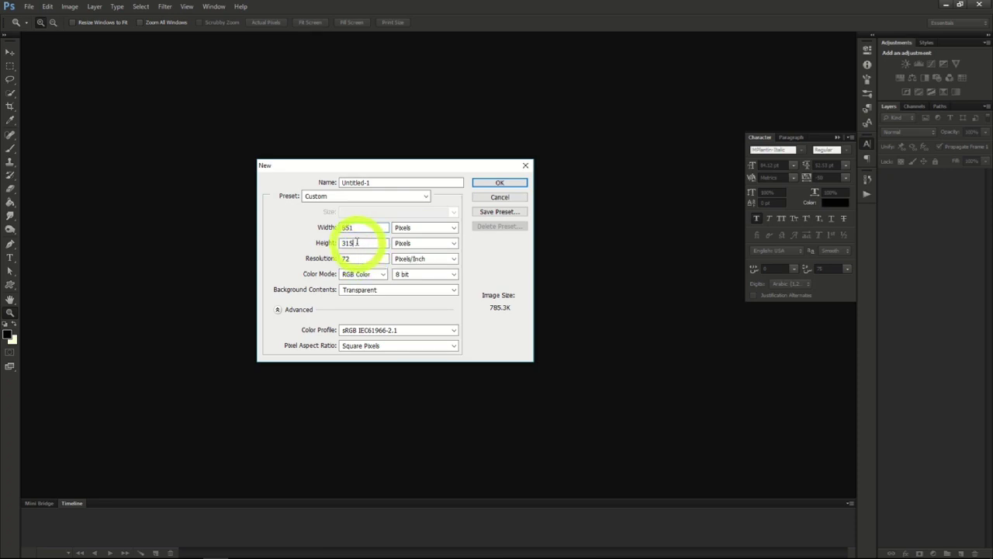
{"action": "left_click", "coordinate": [512, 185]}
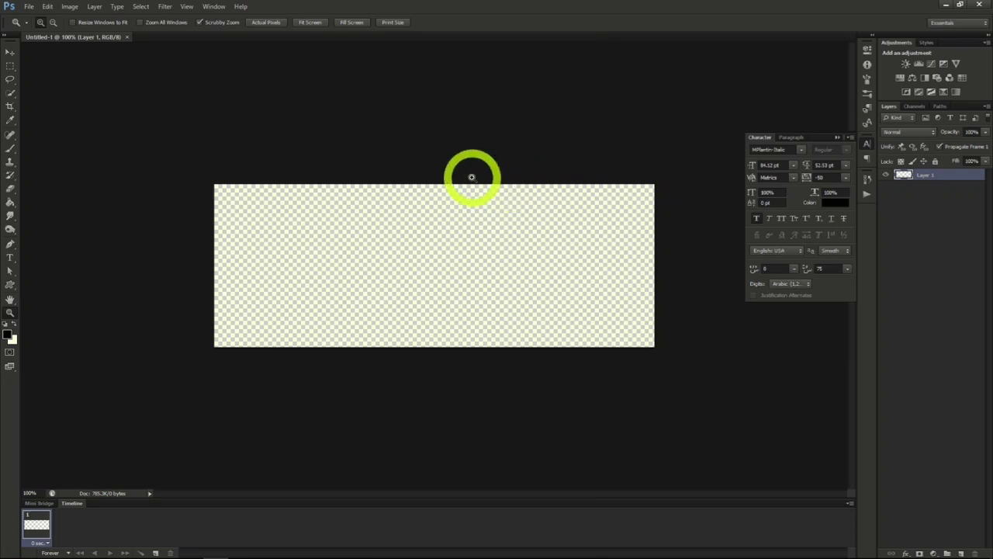
- Open the science laboratory room PNG from the Photoshop Project 4 folder inside Milestone 2 & 3
{"action": "left_click", "coordinate": [29, 7]}
{"action": "left_click", "coordinate": [32, 29]}
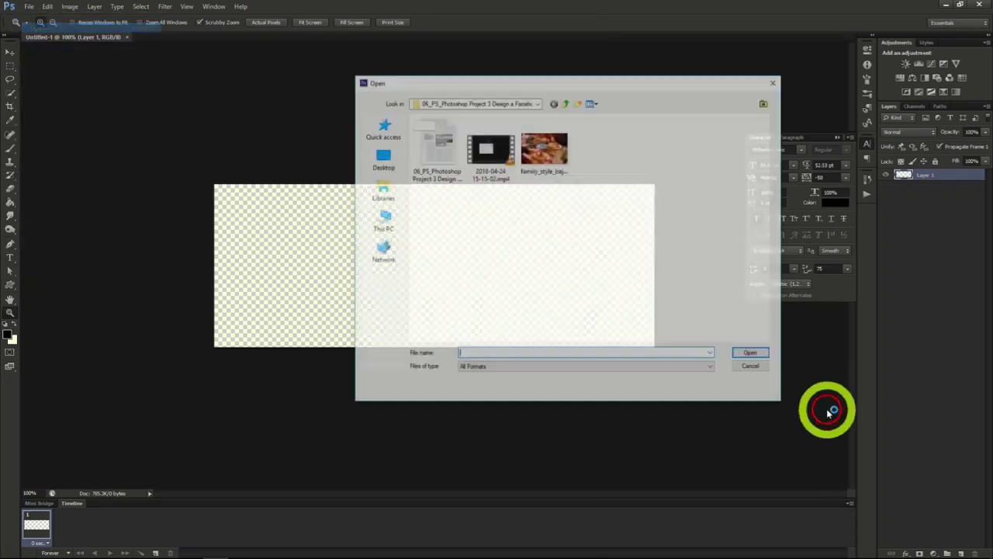
{"action": "left_click", "coordinate": [566, 103]}
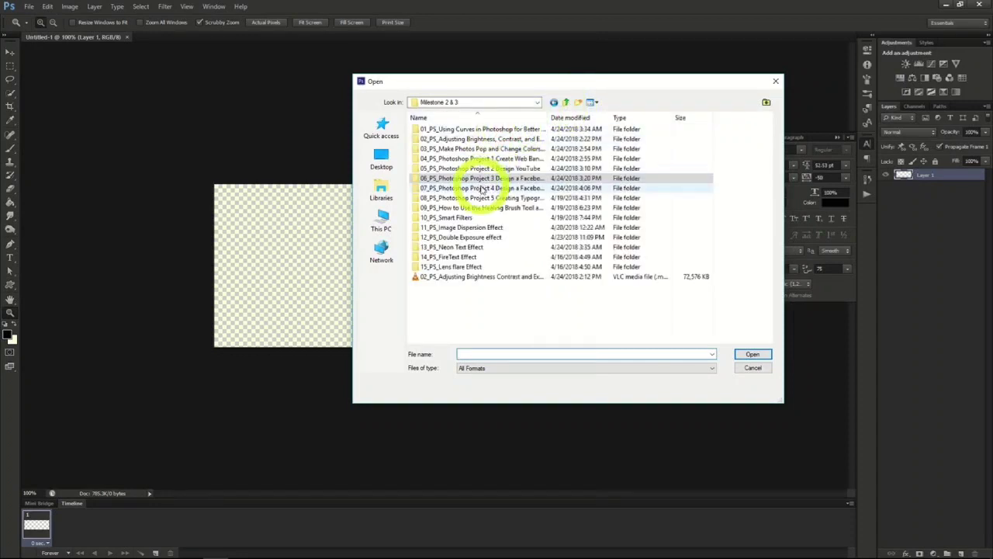
{"action": "double_click", "coordinate": [483, 188]}
{"action": "double_click", "coordinate": [592, 158]}
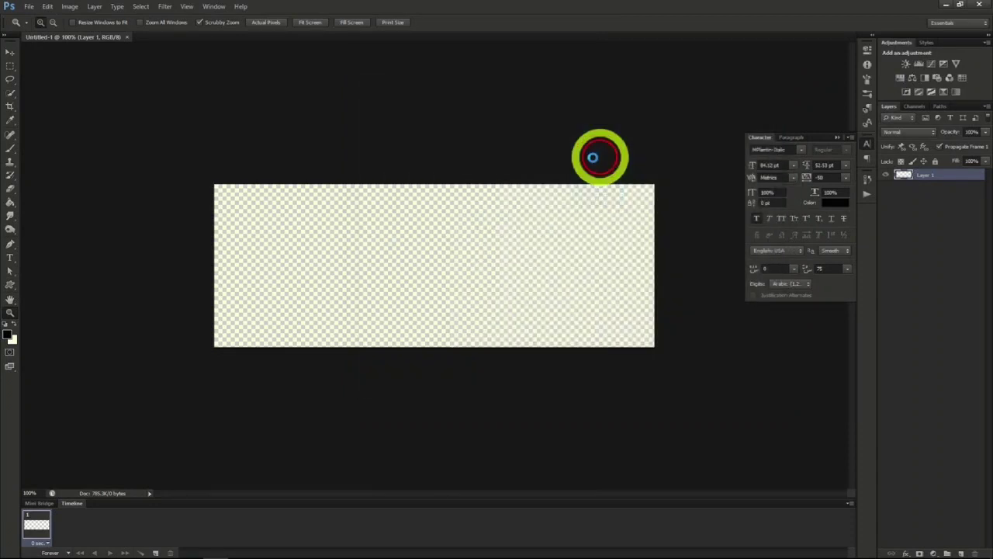
- Copy the entire laboratory image and paste it into the blank 851 x 315 pixel document, ready to move
{"action": "left_click", "coordinate": [141, 7]}
{"action": "left_click", "coordinate": [146, 18]}
{"action": "left_click", "coordinate": [48, 6]}
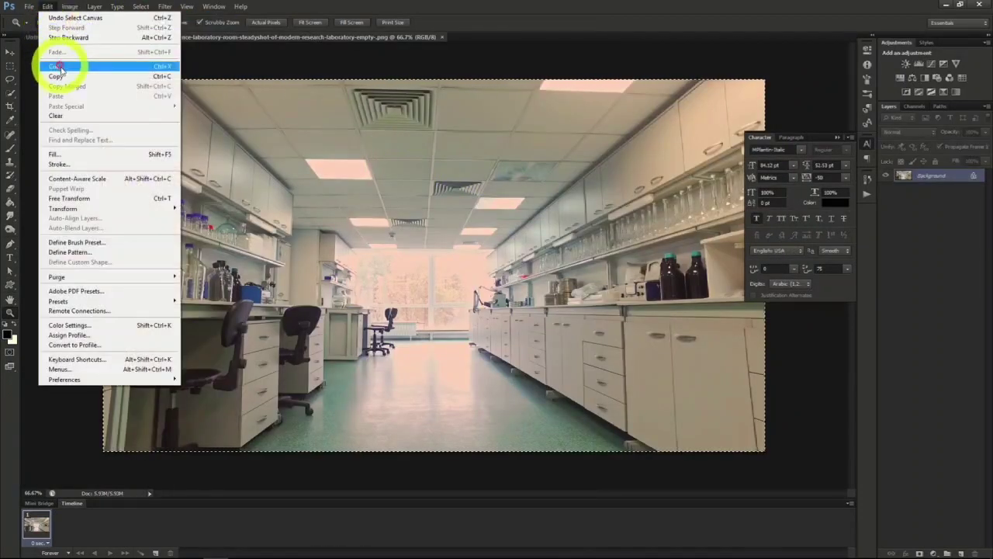
{"action": "left_click", "coordinate": [64, 75]}
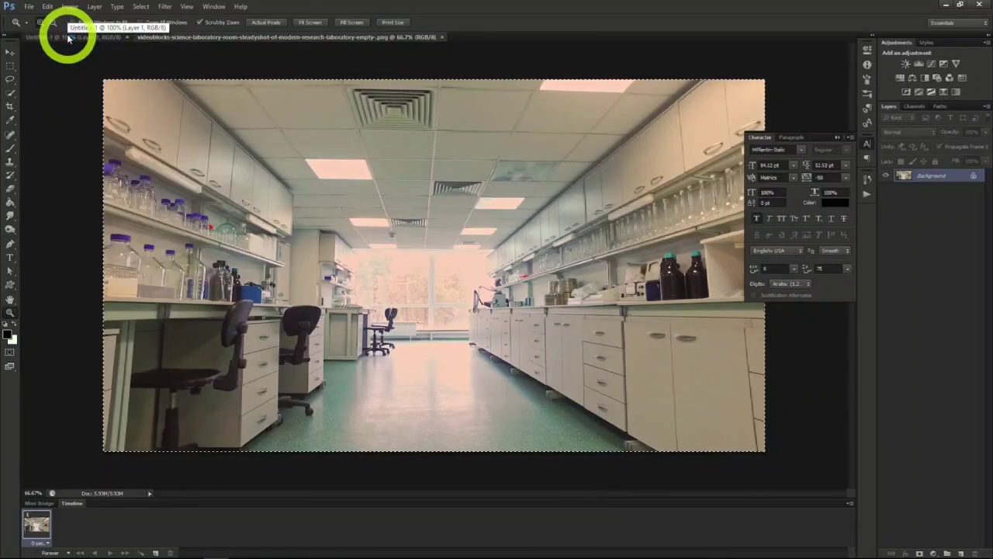
{"action": "left_click", "coordinate": [68, 38]}
{"action": "left_click", "coordinate": [10, 52]}
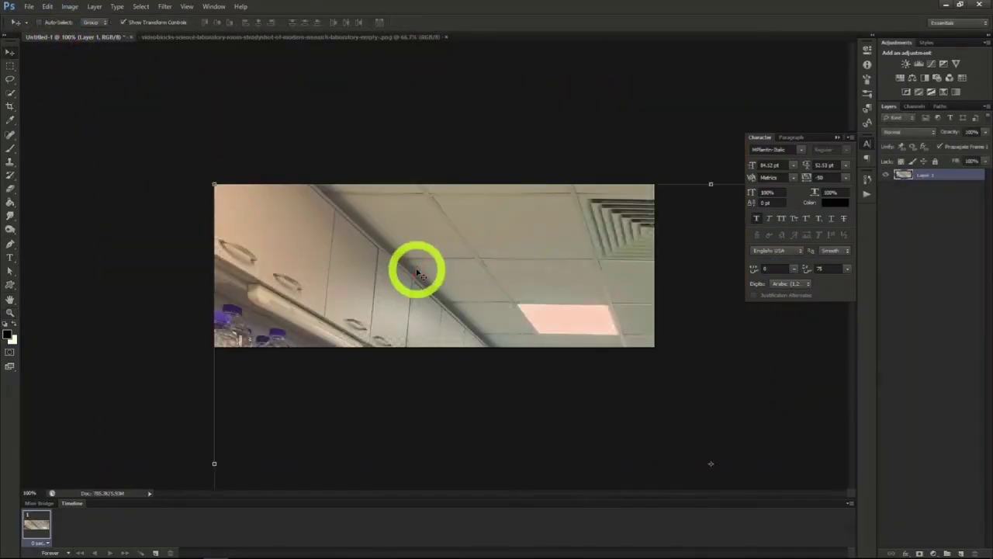
- Reposition the laboratory photo to show the bench, chairs and window, and place the black title "Lab Crew 76" over its window side
{"action": "left_click_drag", "start_coordinate": [418, 273], "coordinate": [617, 272]}
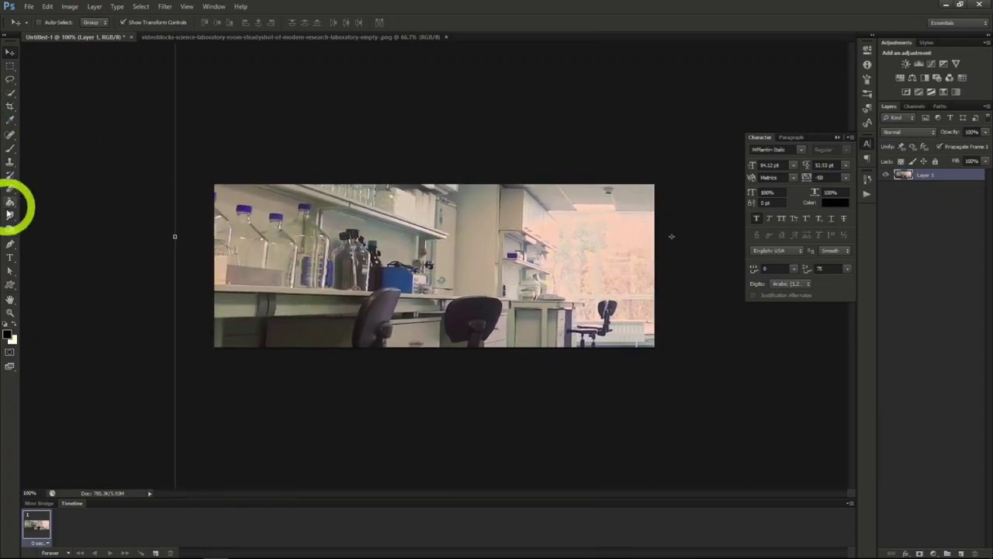
{"action": "left_click", "coordinate": [10, 257]}
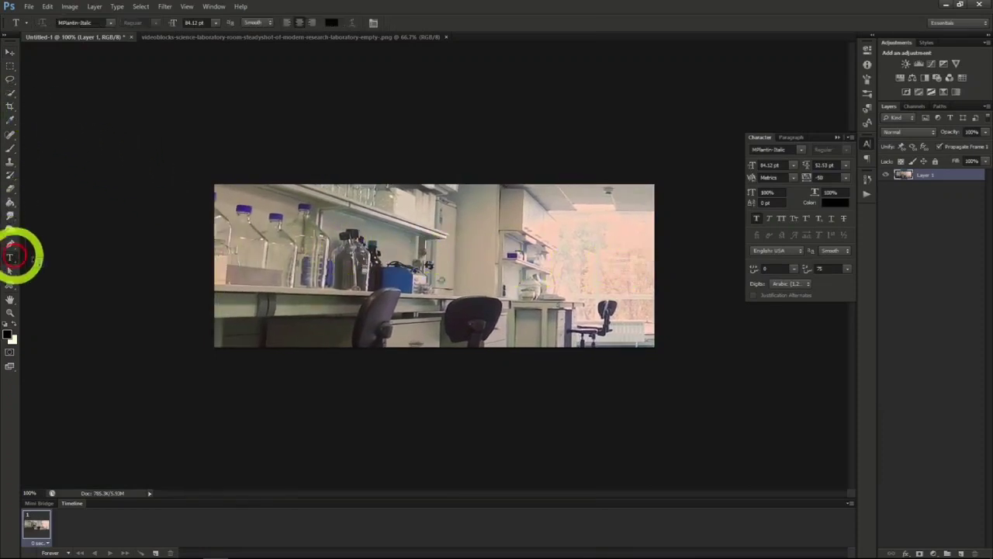
{"action": "left_click", "coordinate": [363, 266]}
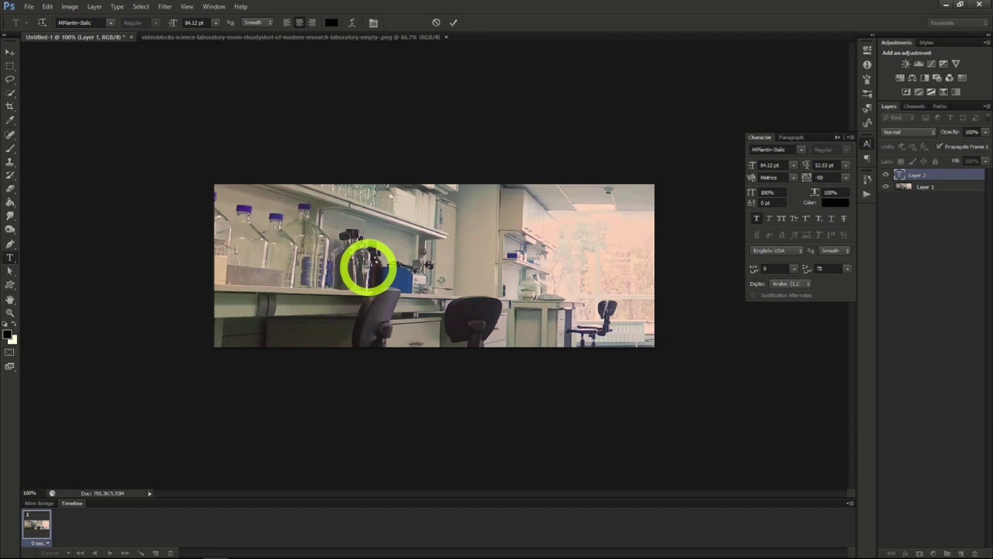
{"action": "type", "text": "Lab"}
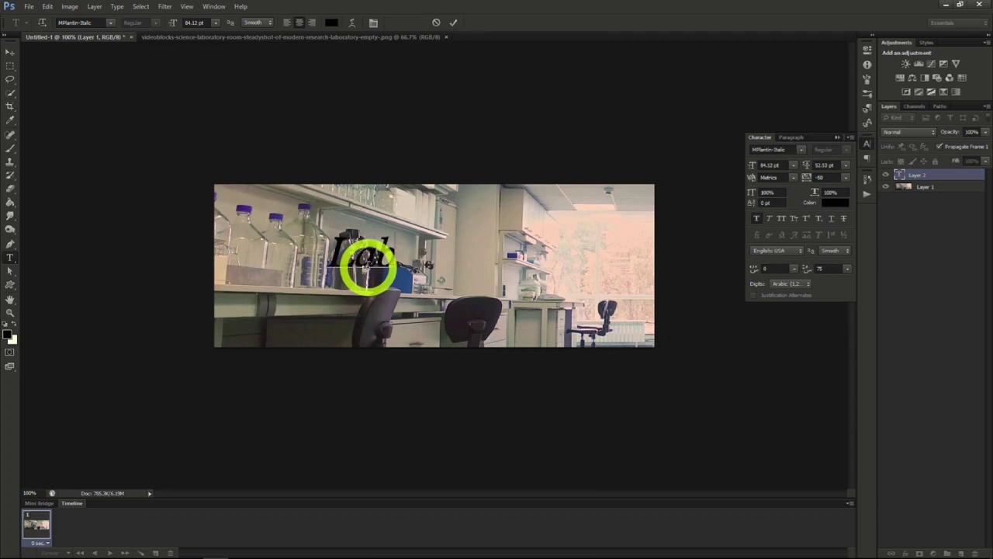
{"action": "type", "text": " Crew 76"}
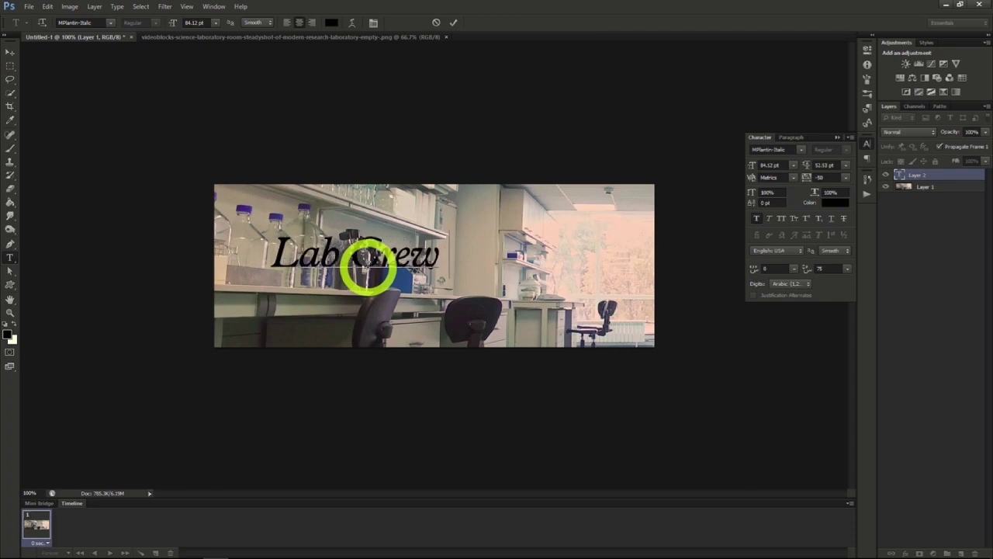
{"action": "left_click", "coordinate": [10, 52]}
{"action": "left_click_drag", "start_coordinate": [375, 249], "coordinate": [484, 259]}
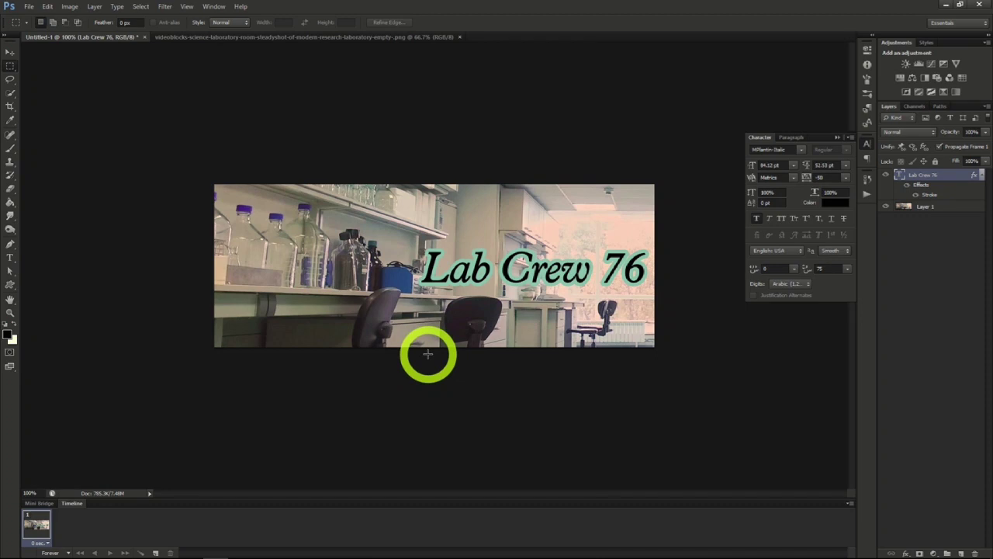
- Save the laboratory cover as a Photoshop file with Maximize Compatibility on
{"action": "left_click", "coordinate": [28, 6]}
{"action": "left_click", "coordinate": [43, 130]}
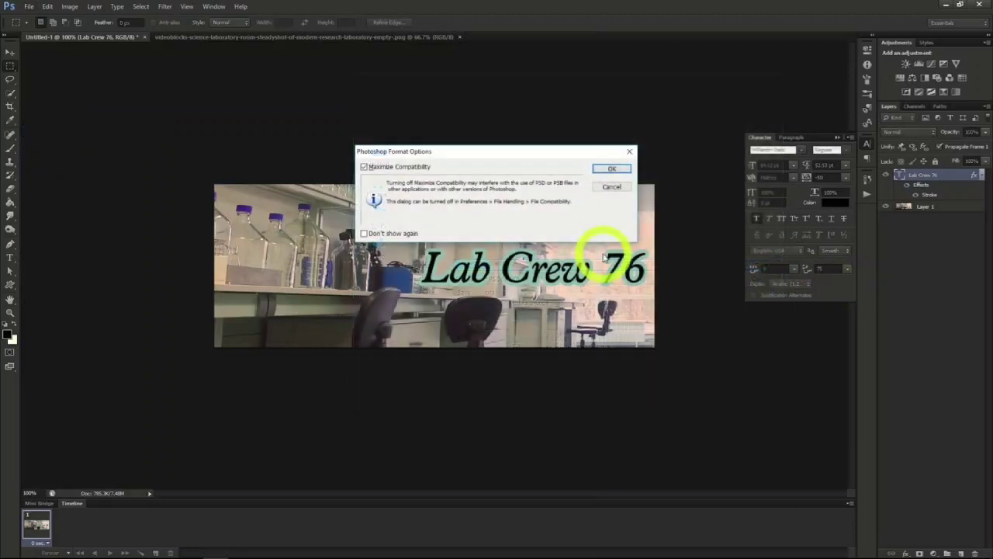
{"action": "left_click", "coordinate": [619, 170]}
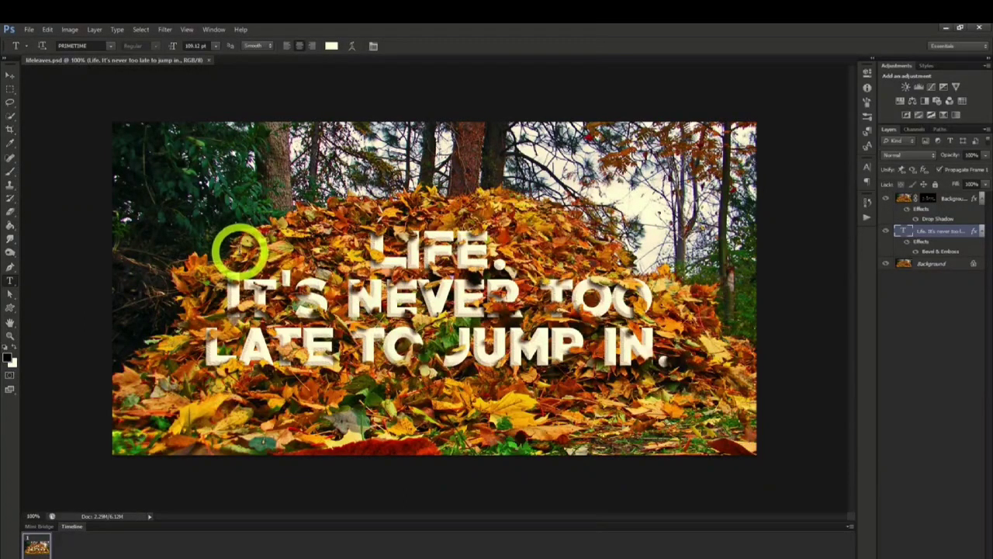
- Open lifeleaves.png from the Photoshop Project 5 folder
{"action": "left_click", "coordinate": [29, 30]}
{"action": "left_click", "coordinate": [39, 48]}
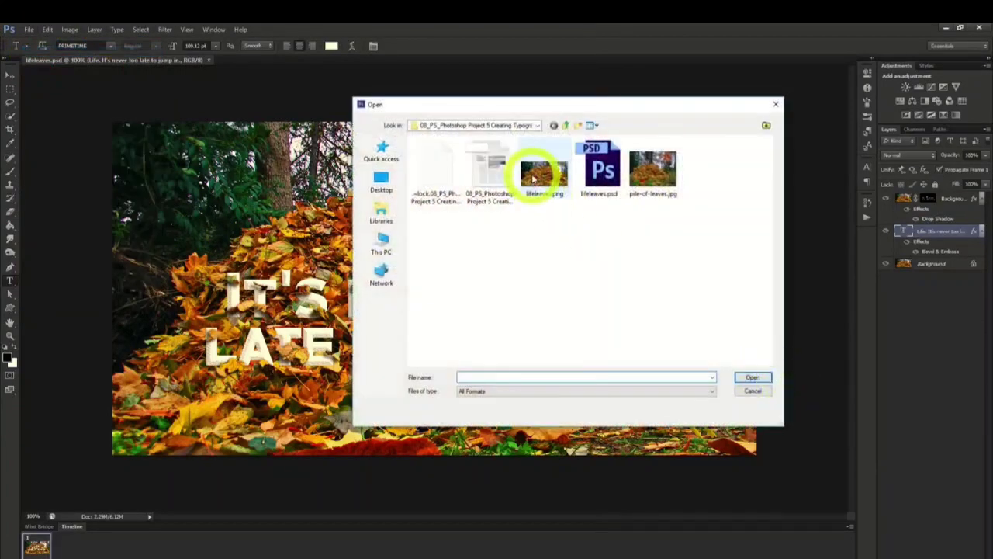
{"action": "double_click", "coordinate": [534, 178]}
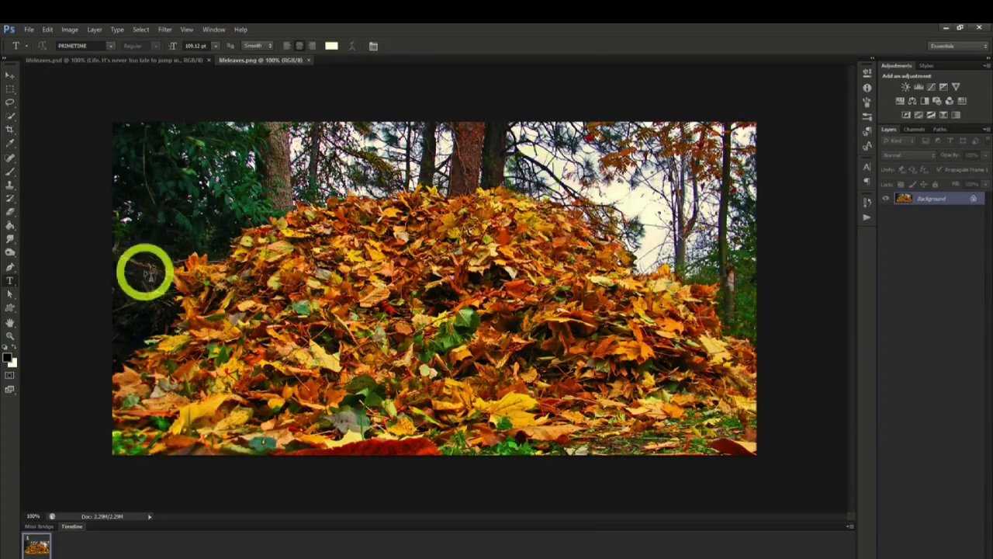
- Add the centred PRIMETIME text "Life. / It's never too late / to jump in." over the leaf pile and move it fully onto the photo
{"action": "left_click", "coordinate": [326, 272]}
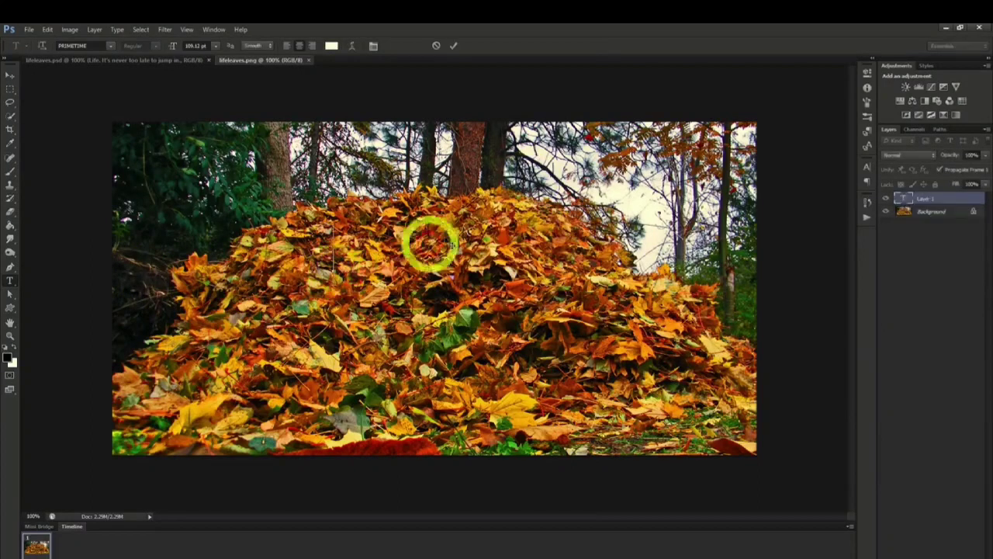
{"action": "type", "text": "LIFE"}
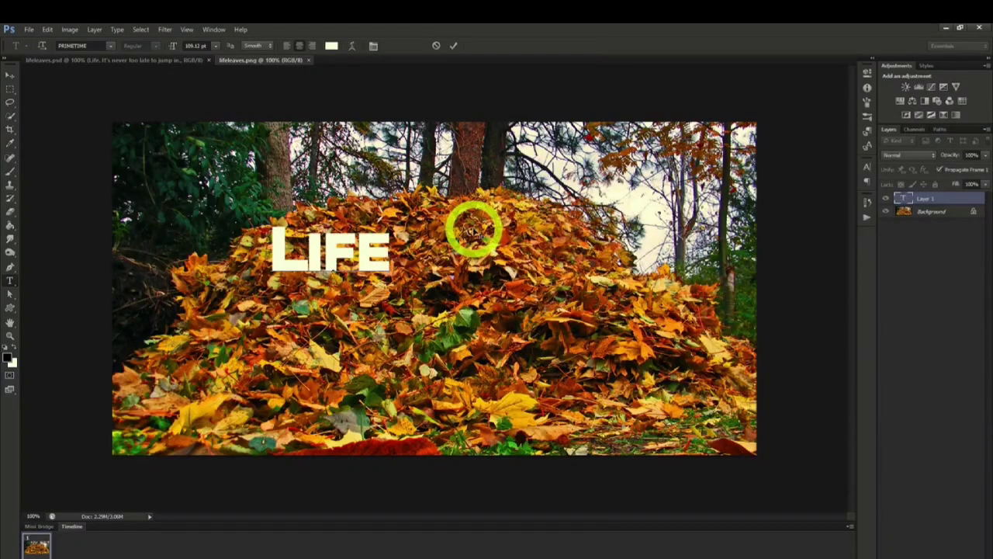
{"action": "type", "text": "."}
{"action": "key", "text": "Return"}
{"action": "type", "text": "IT'S NEV"}
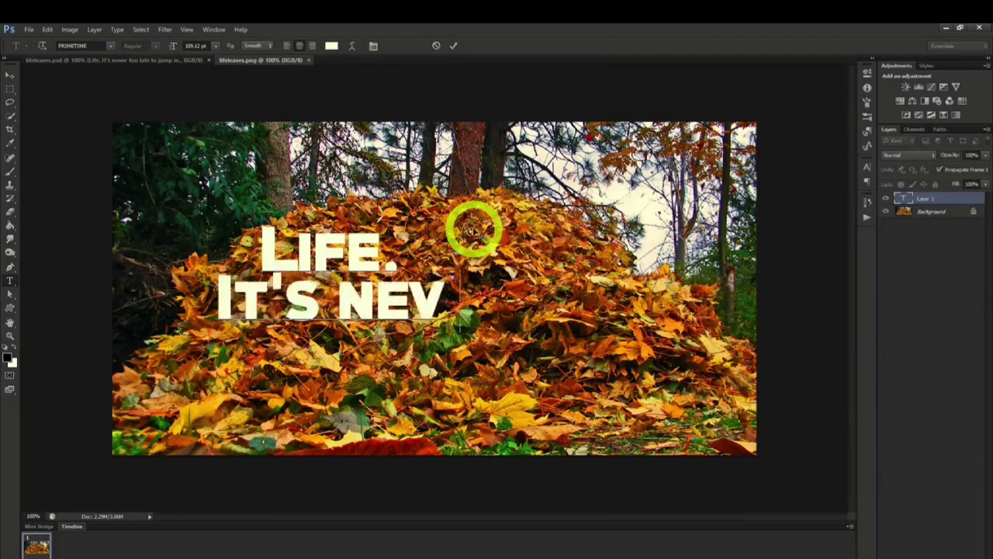
{"action": "type", "text": "ER TOO LATE"}
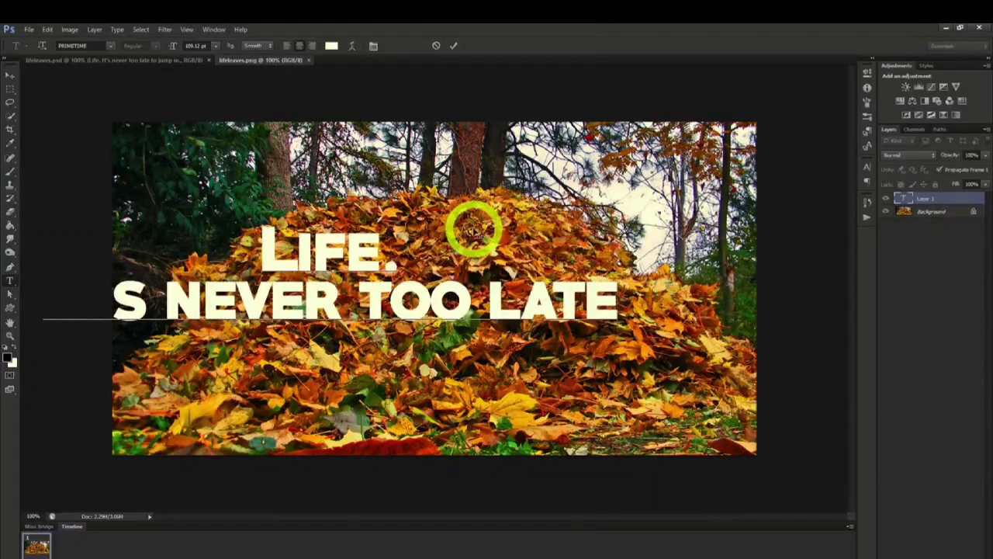
{"action": "key", "text": "Return"}
{"action": "type", "text": "TO JUMP IN."}
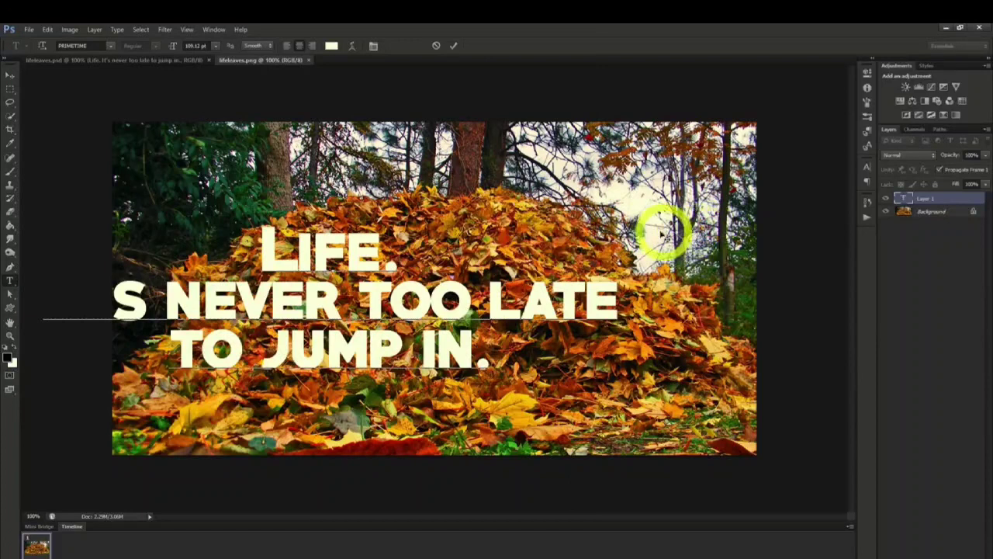
{"action": "left_click", "coordinate": [744, 235]}
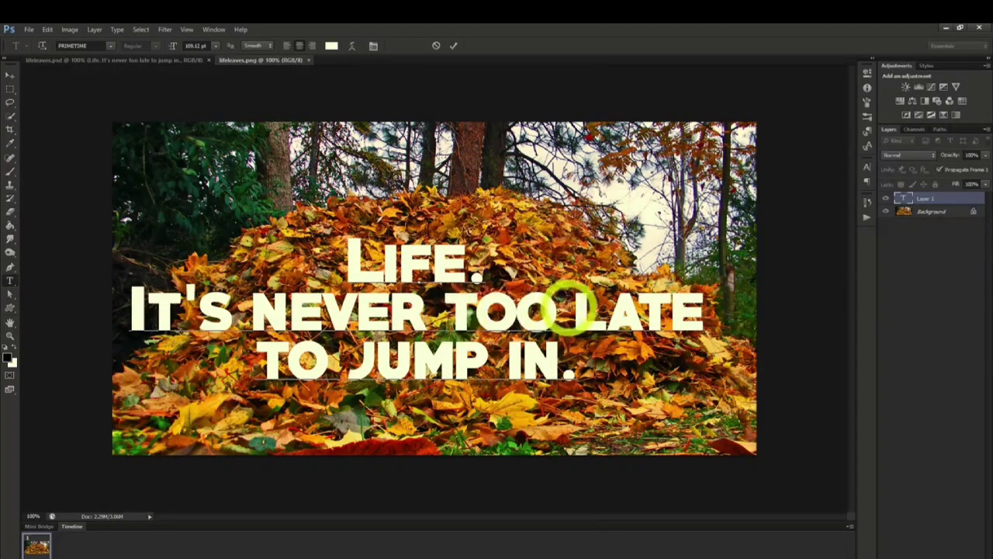
- Rebreak the text's last two lines to read "It's never too" and "late to jump in."
{"action": "left_click", "coordinate": [568, 309]}
{"action": "key", "text": "Return"}
{"action": "left_click", "coordinate": [506, 358]}
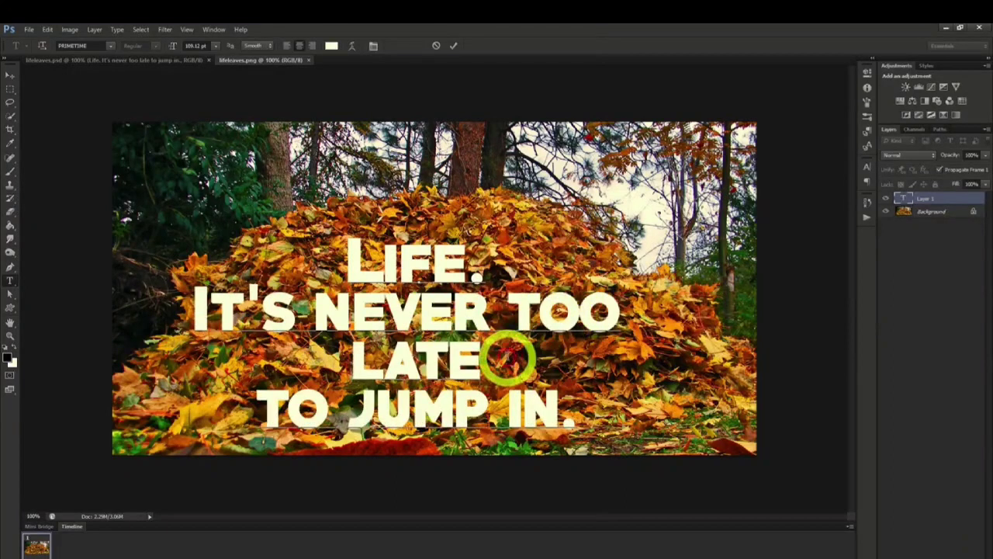
{"action": "key", "text": "Delete"}
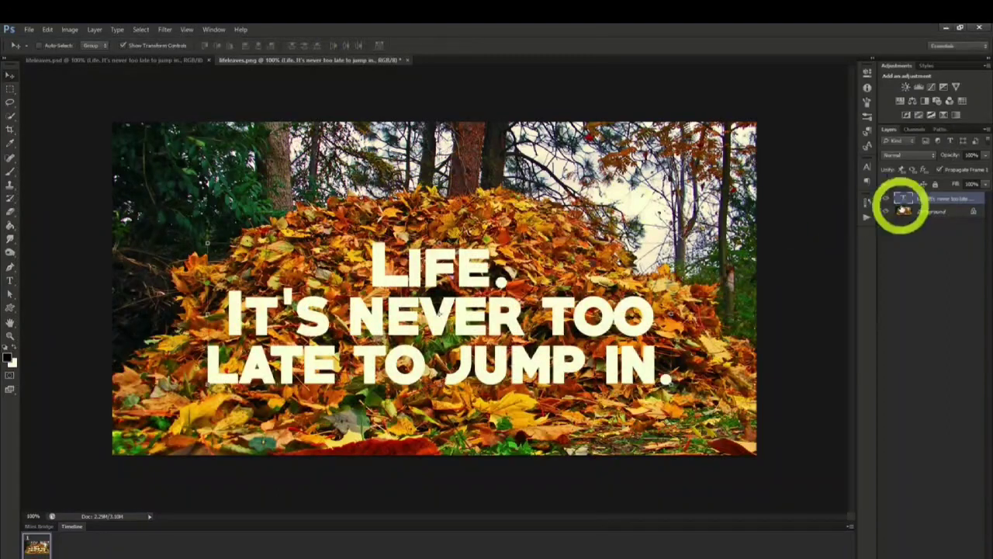
- Duplicate the Background layer as Background copy, place it above the text layer and lower its opacity to 45%
{"action": "left_click", "coordinate": [923, 210]}
{"action": "right_click", "coordinate": [928, 215]}
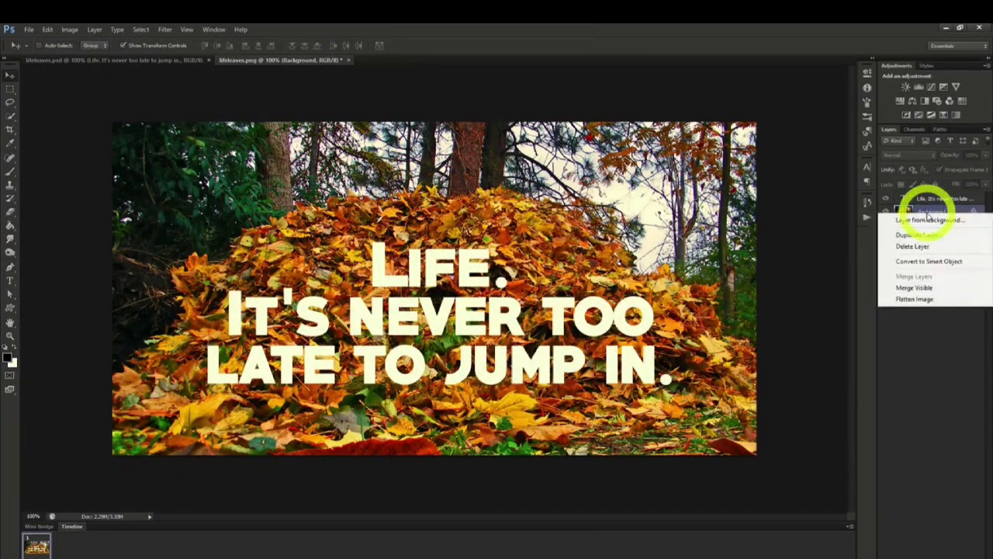
{"action": "left_click", "coordinate": [919, 235]}
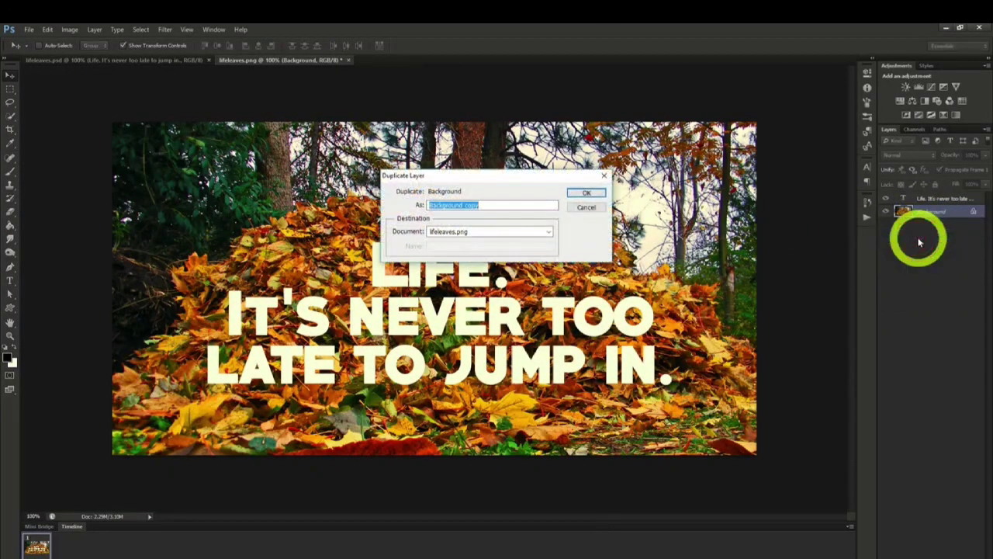
{"action": "left_click", "coordinate": [584, 193]}
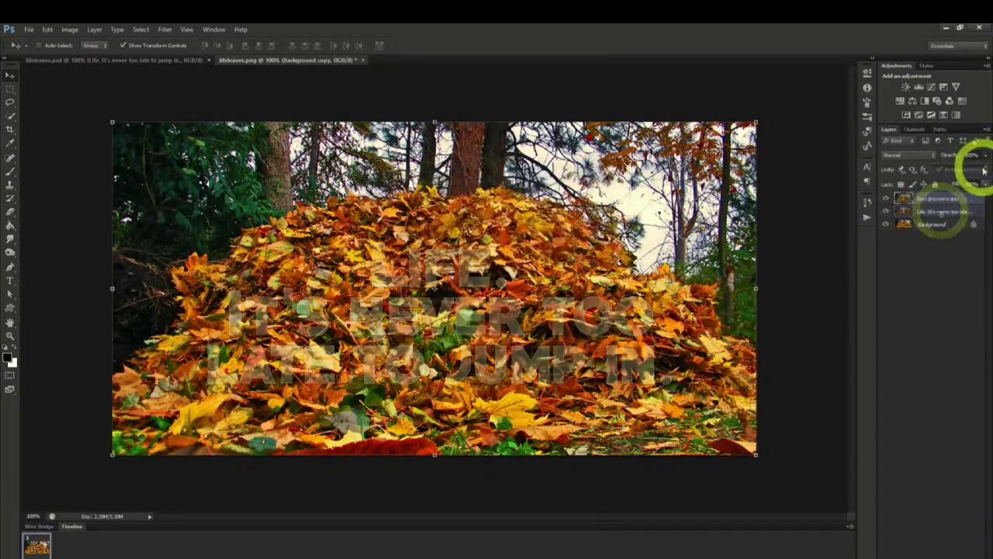
{"action": "left_click", "coordinate": [958, 167]}
{"action": "left_click_drag", "start_coordinate": [954, 169], "coordinate": [956, 166]}
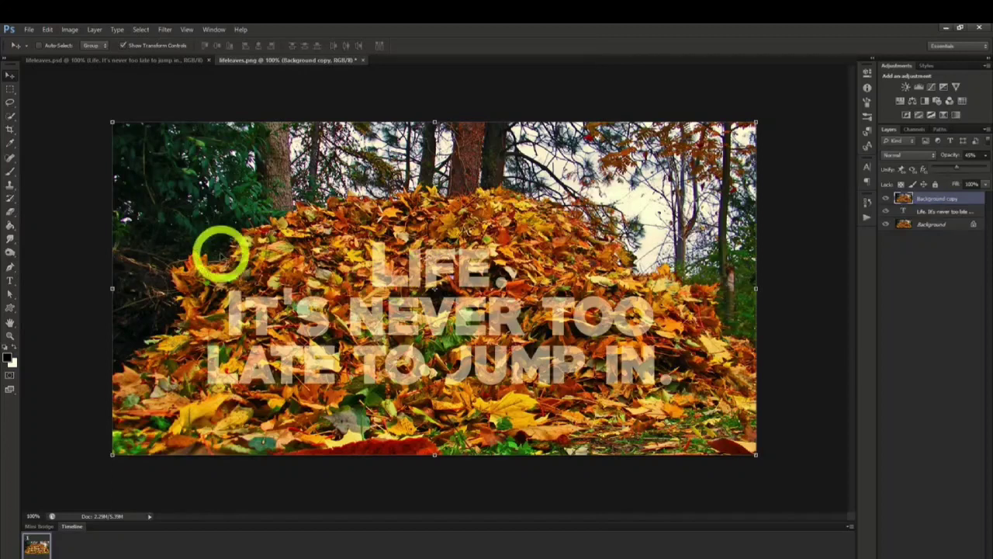
- Mask the Background copy layer to leaves picked over the letters with Quick Selection, and set its opacity to 100%
{"action": "left_click", "coordinate": [10, 116]}
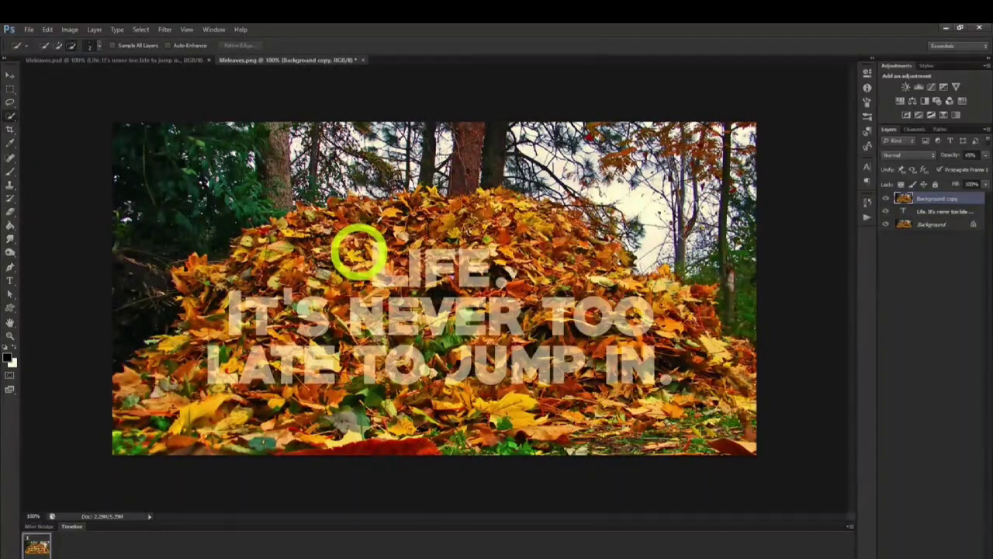
{"action": "left_click_drag", "start_coordinate": [358, 251], "coordinate": [382, 273]}
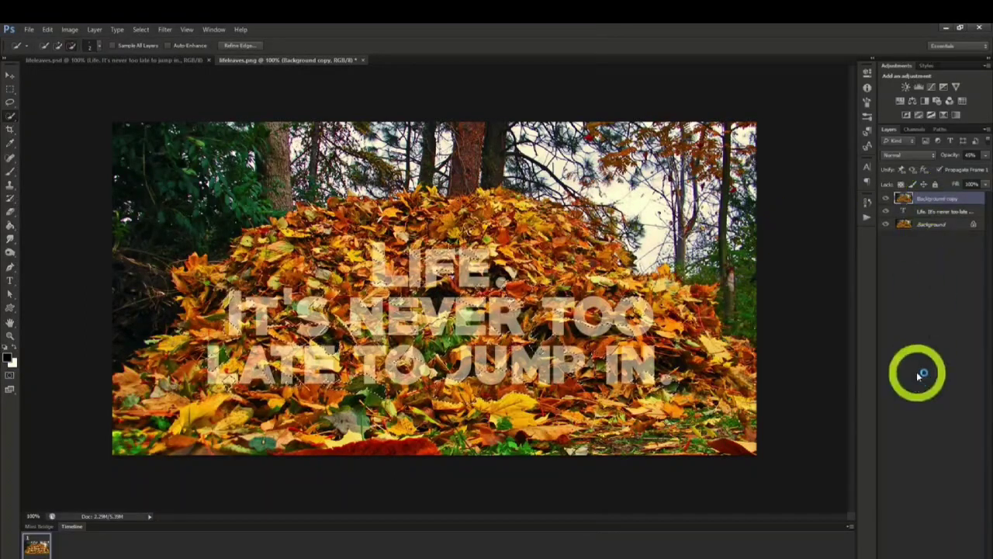
{"action": "left_click", "coordinate": [918, 555]}
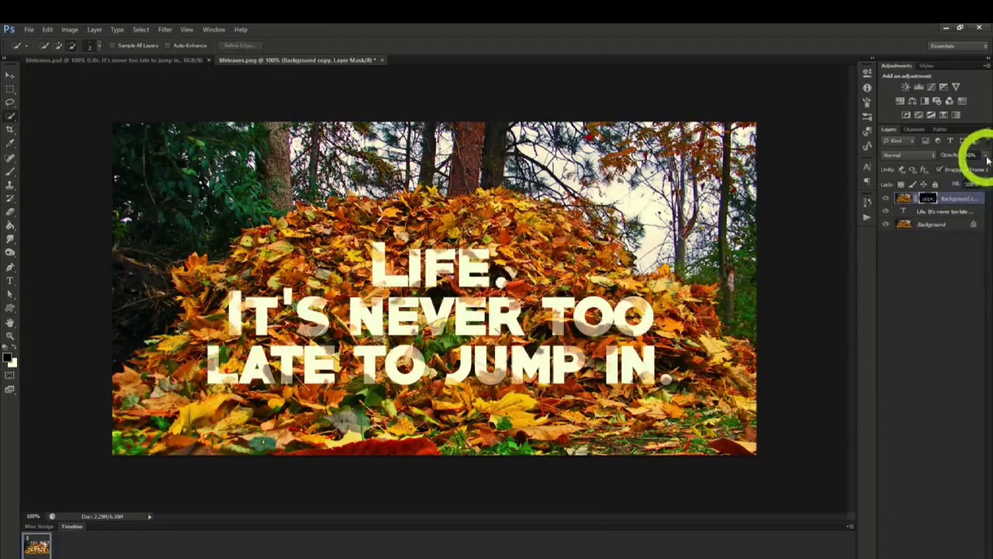
{"action": "left_click", "coordinate": [986, 156]}
{"action": "left_click_drag", "start_coordinate": [960, 169], "coordinate": [988, 163]}
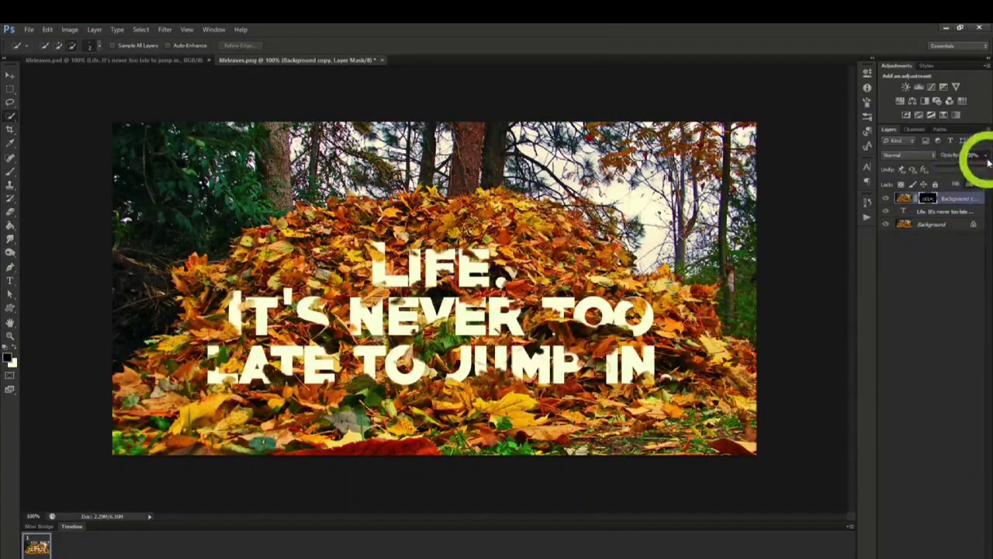
{"action": "left_click", "coordinate": [987, 157]}
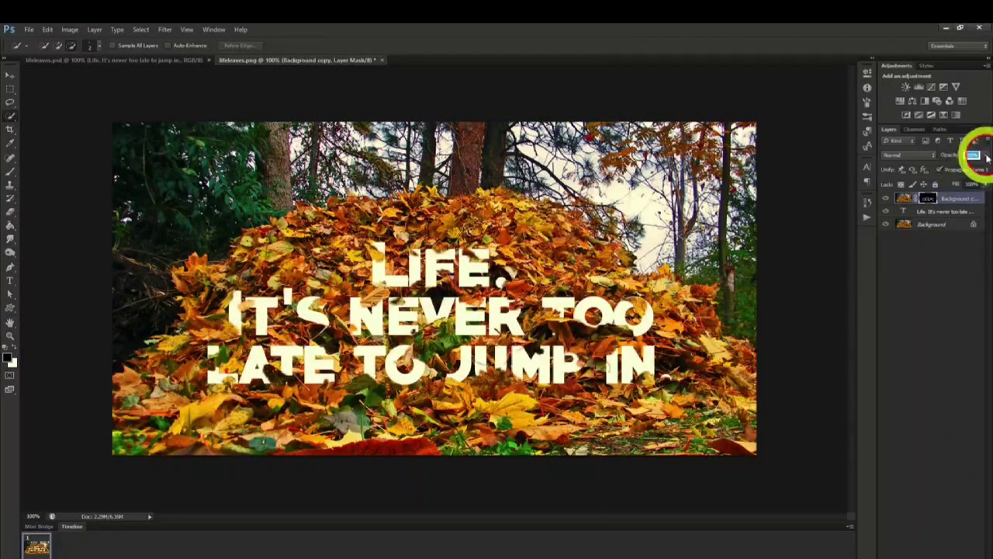
- Add a Drop Shadow effect to the masked Background copy layer
{"action": "right_click", "coordinate": [944, 200]}
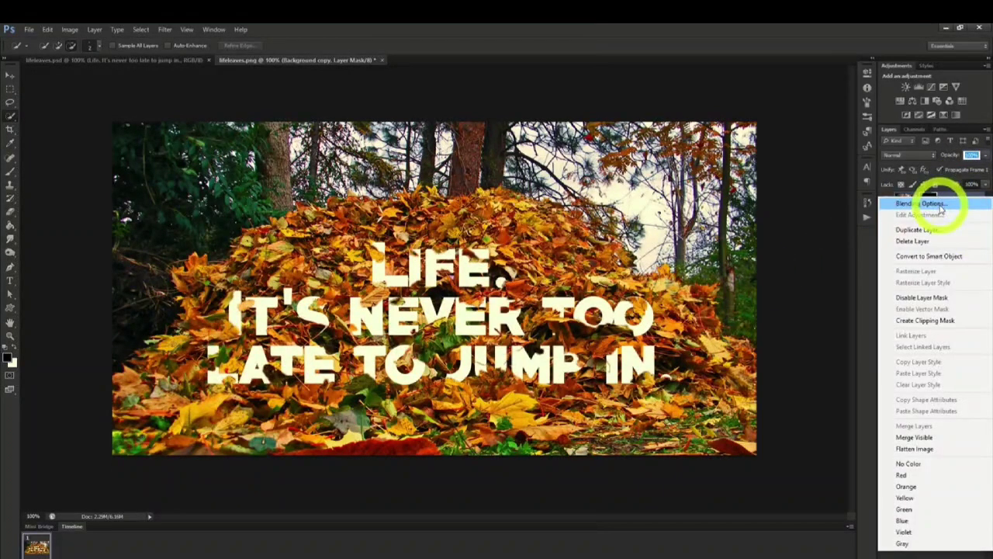
{"action": "left_click", "coordinate": [939, 205]}
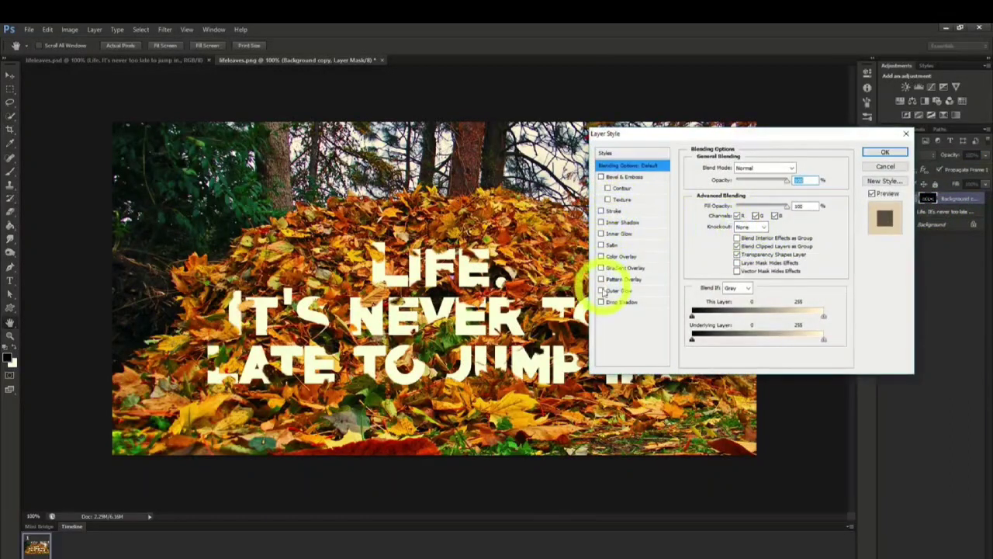
{"action": "left_click", "coordinate": [602, 302]}
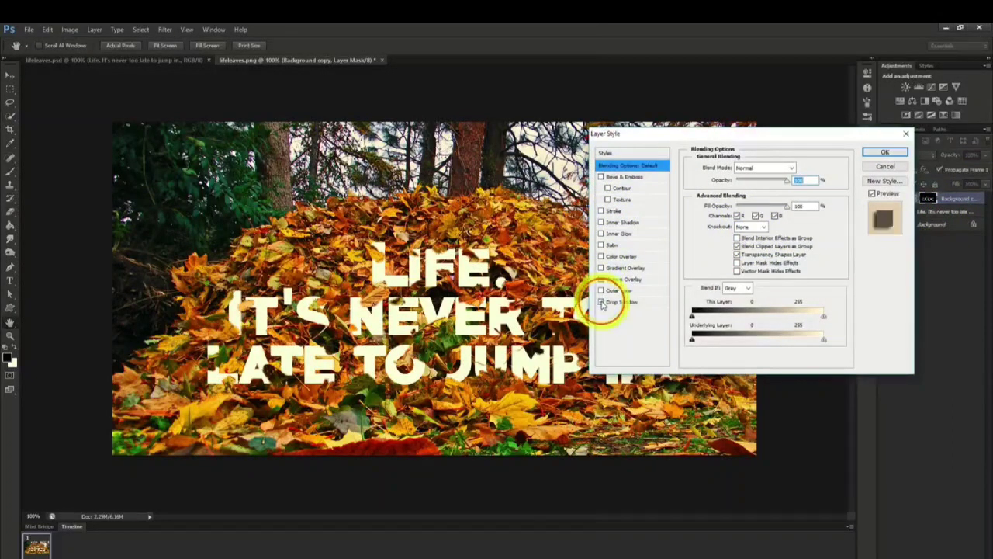
{"action": "left_click", "coordinate": [884, 152]}
- Add a Pattern Overlay effect with the beige textured pattern to the text layer and lower the overlay's opacity
{"action": "left_click", "coordinate": [934, 231]}
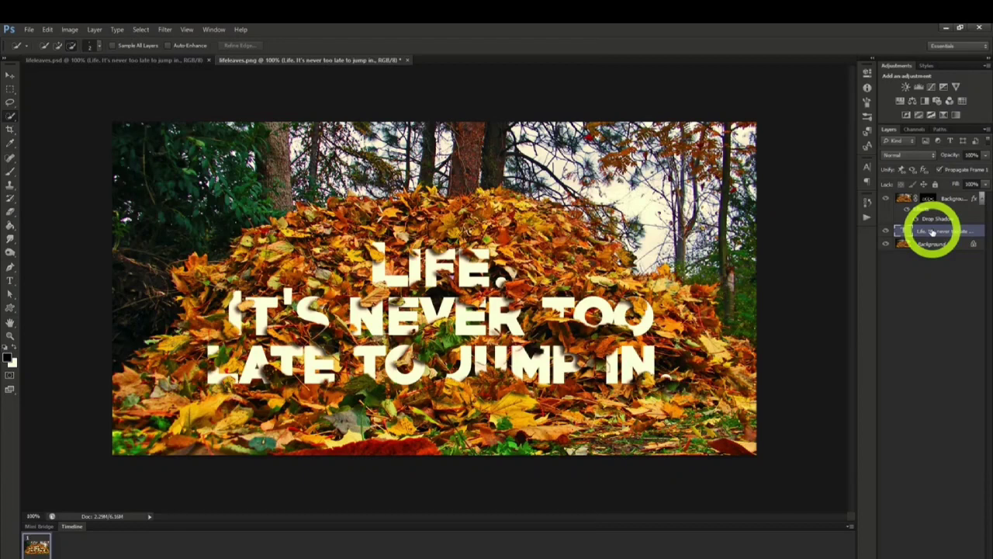
{"action": "right_click", "coordinate": [934, 231]}
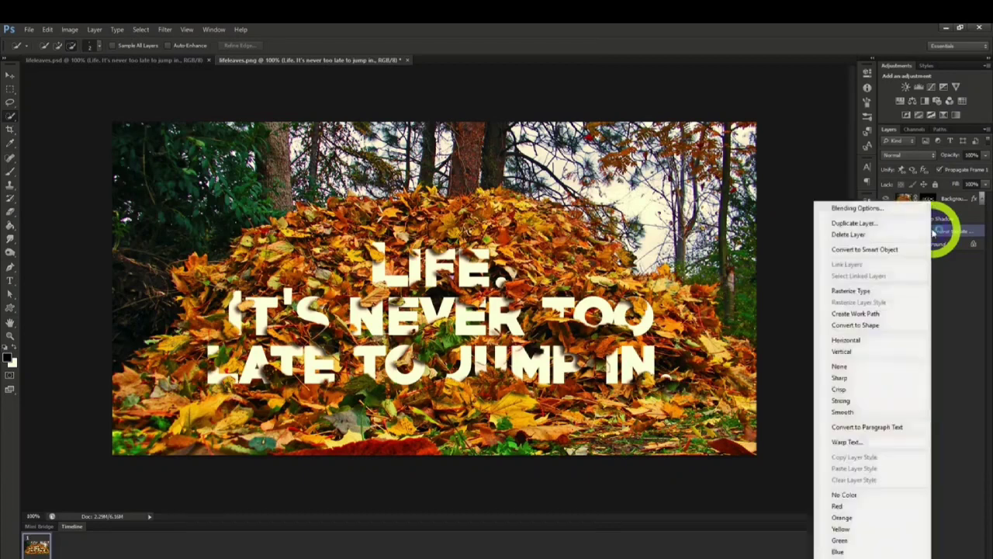
{"action": "left_click", "coordinate": [868, 208]}
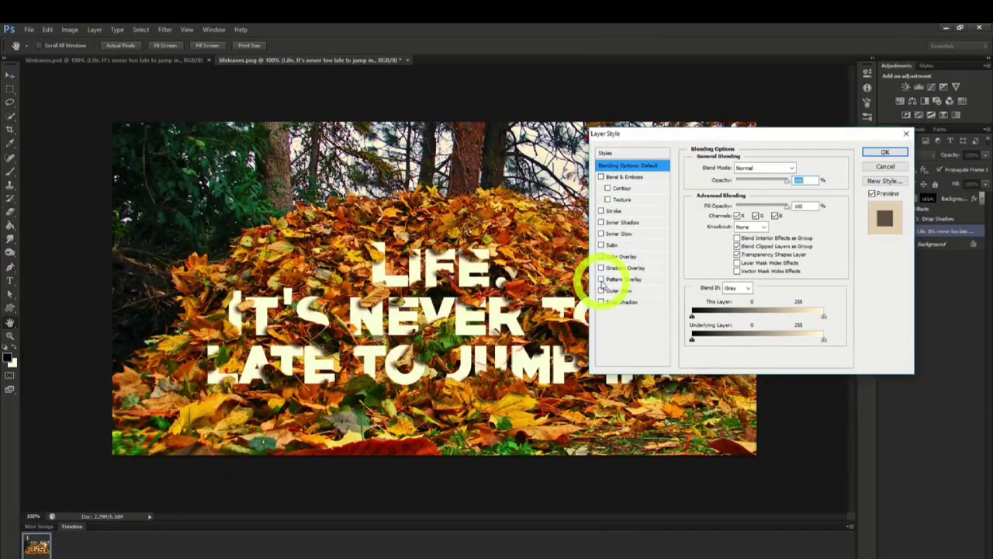
{"action": "left_click", "coordinate": [601, 279]}
{"action": "left_click", "coordinate": [619, 280]}
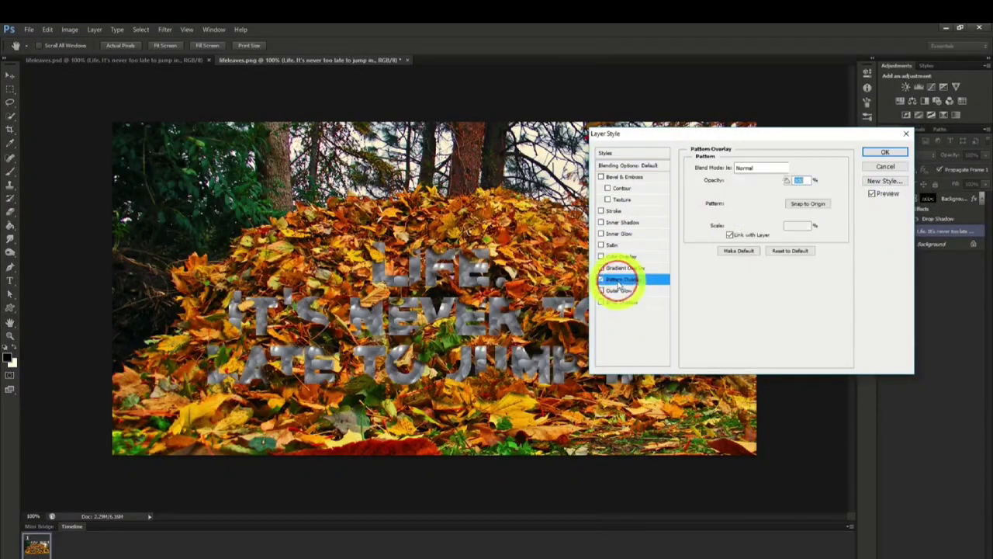
{"action": "left_click", "coordinate": [756, 204]}
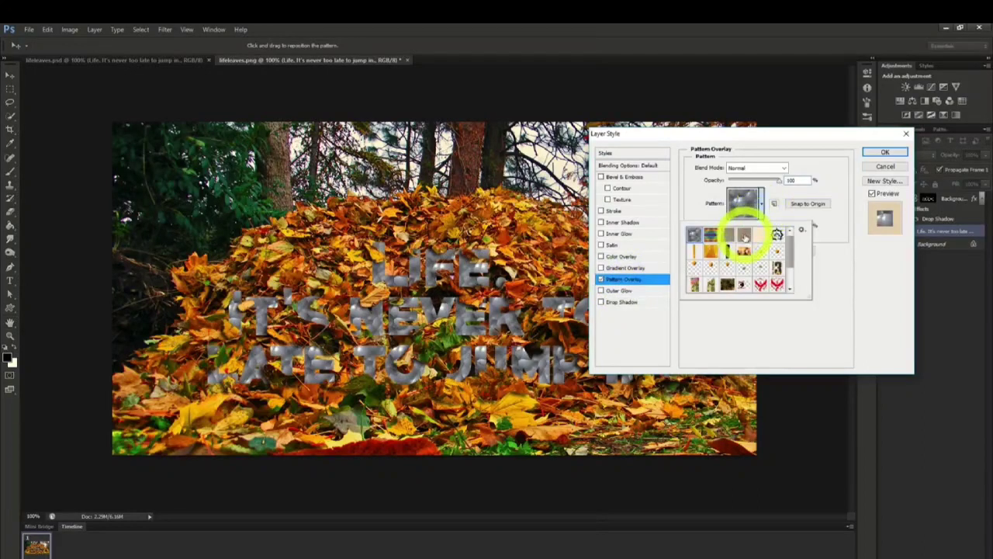
{"action": "left_click", "coordinate": [745, 237]}
{"action": "left_click", "coordinate": [762, 209]}
{"action": "left_click", "coordinate": [780, 182]}
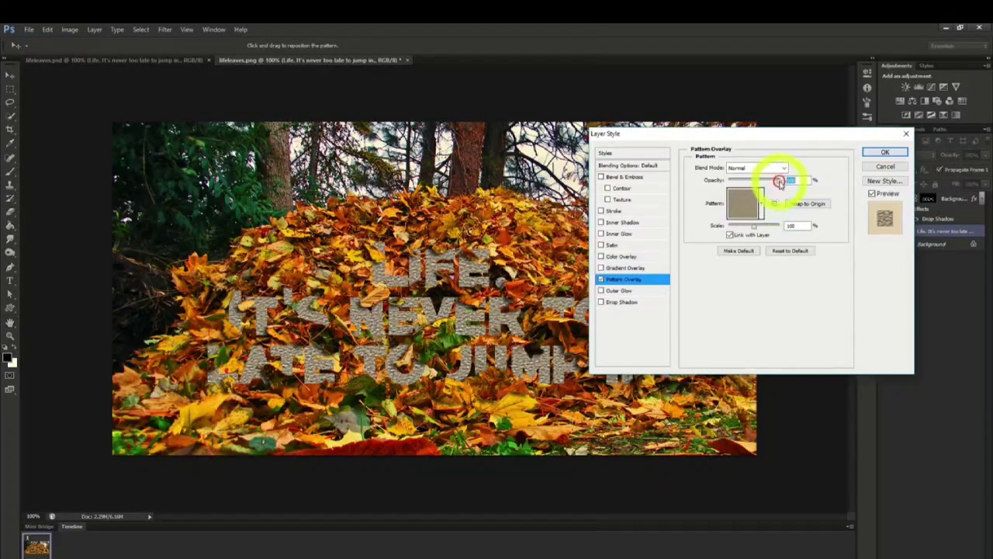
{"action": "left_click_drag", "start_coordinate": [780, 182], "coordinate": [745, 188]}
{"action": "left_click", "coordinate": [875, 151]}
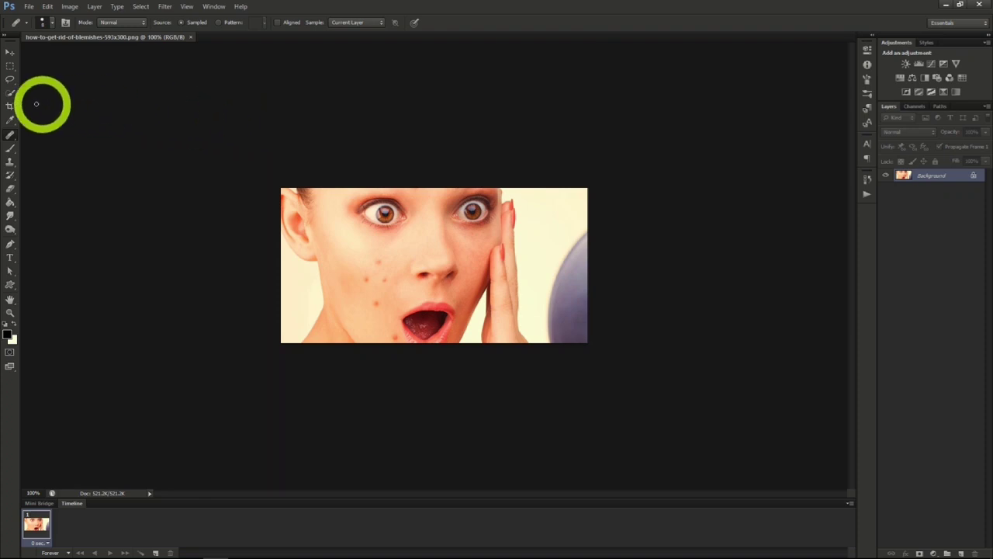
- Remove the cluster of blemishes on the cheek with the Healing Brush, sampling clear skin nearby
{"action": "left_click", "coordinate": [10, 135]}
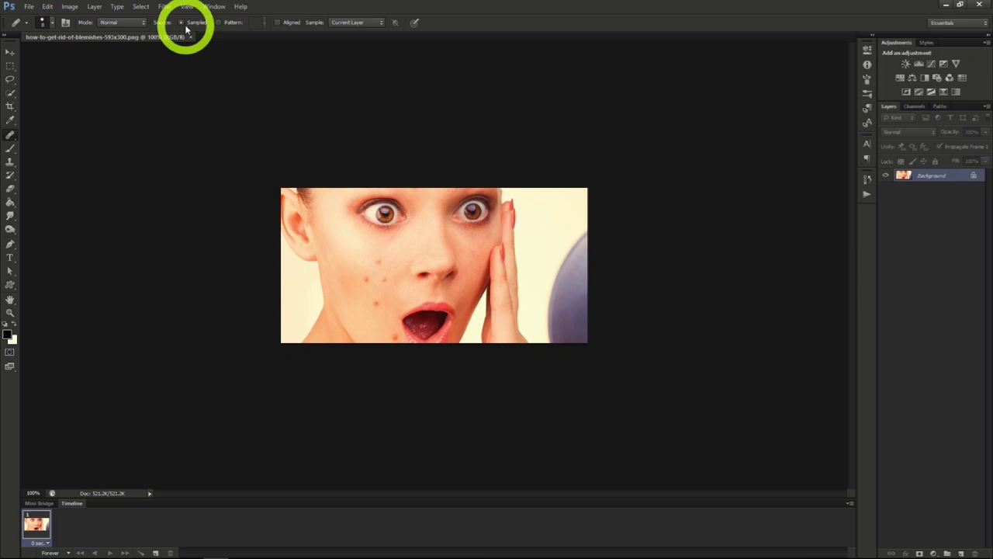
{"action": "left_click", "coordinate": [388, 256], "text": "alt"}
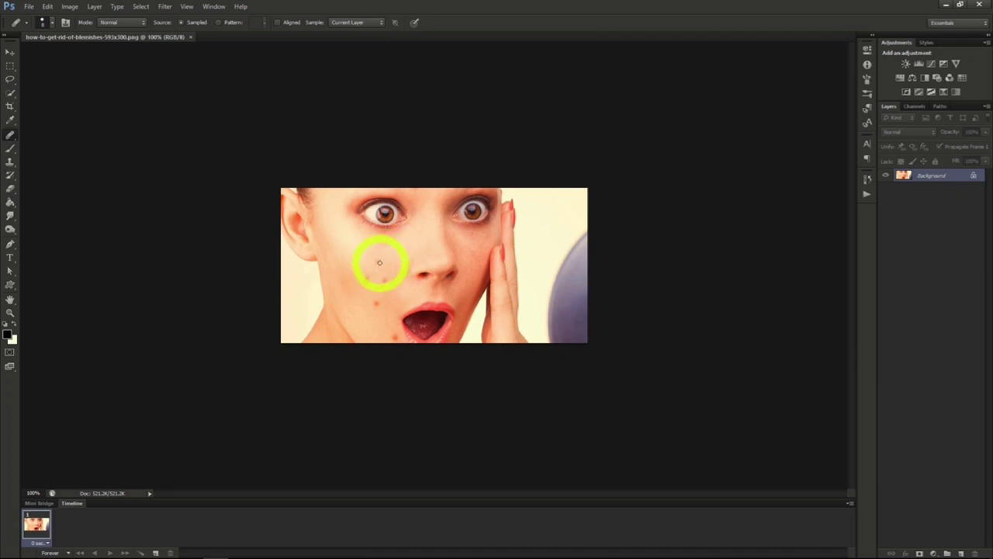
{"action": "left_click", "coordinate": [379, 261]}
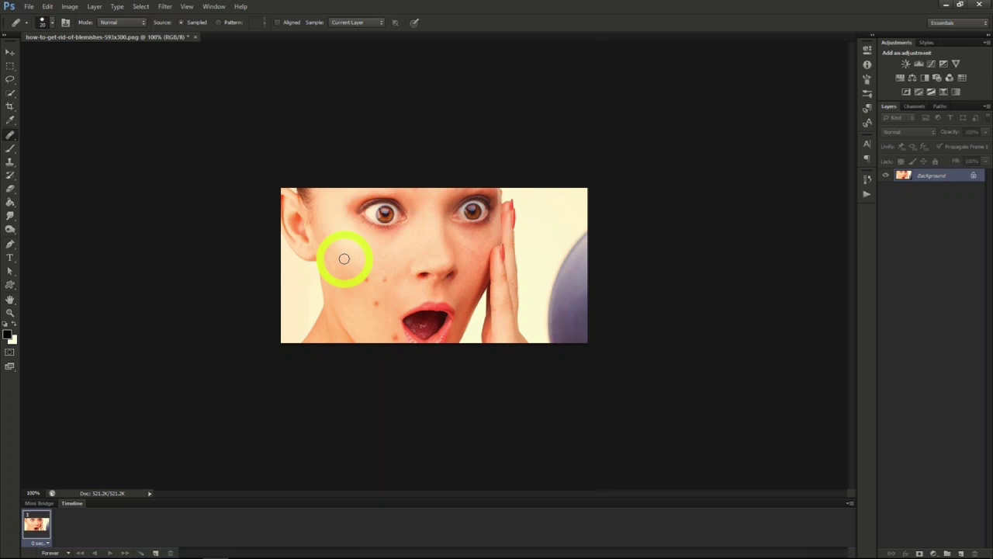
{"action": "left_click", "coordinate": [382, 281]}
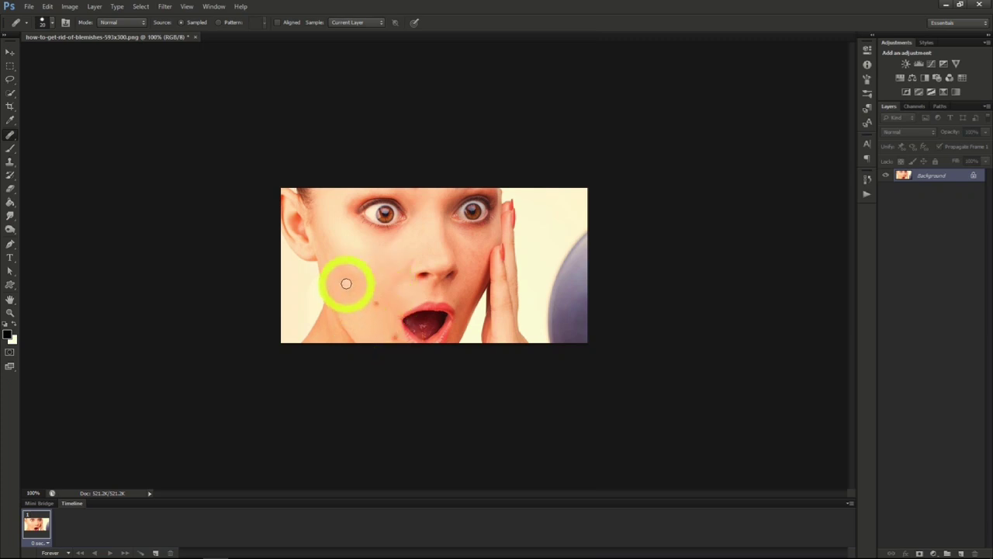
- Remove the blemish beside the mouth with the Spot Healing Brush
{"action": "right_click", "coordinate": [9, 136]}
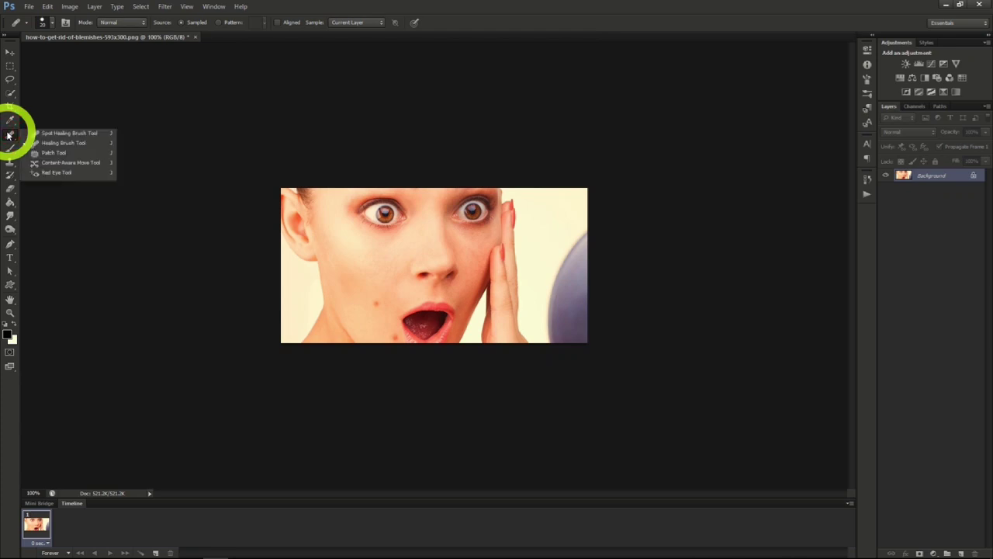
{"action": "left_click", "coordinate": [52, 138]}
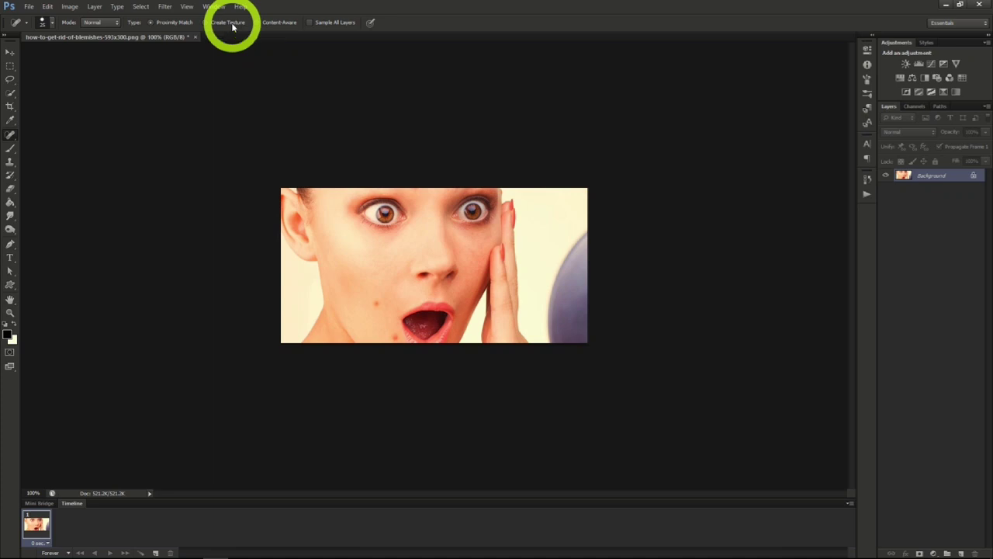
{"action": "left_click", "coordinate": [277, 24]}
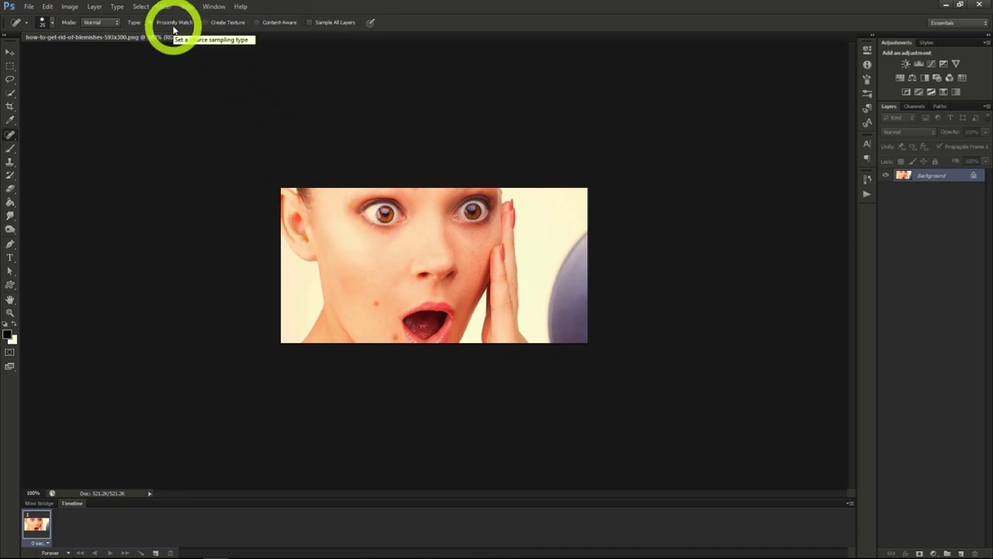
{"action": "left_click", "coordinate": [377, 305]}
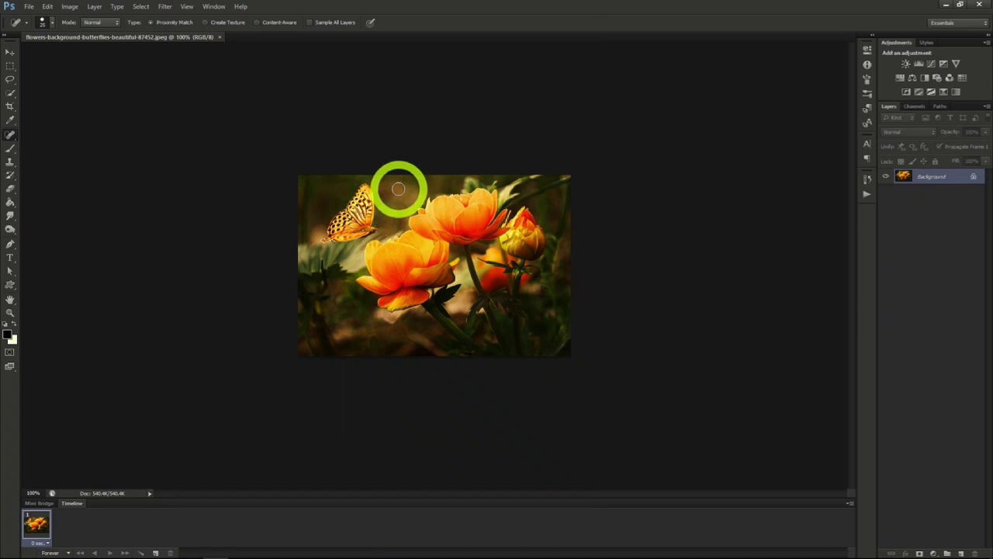
{"action": "left_click_drag", "start_coordinate": [505, 208], "coordinate": [489, 211]}
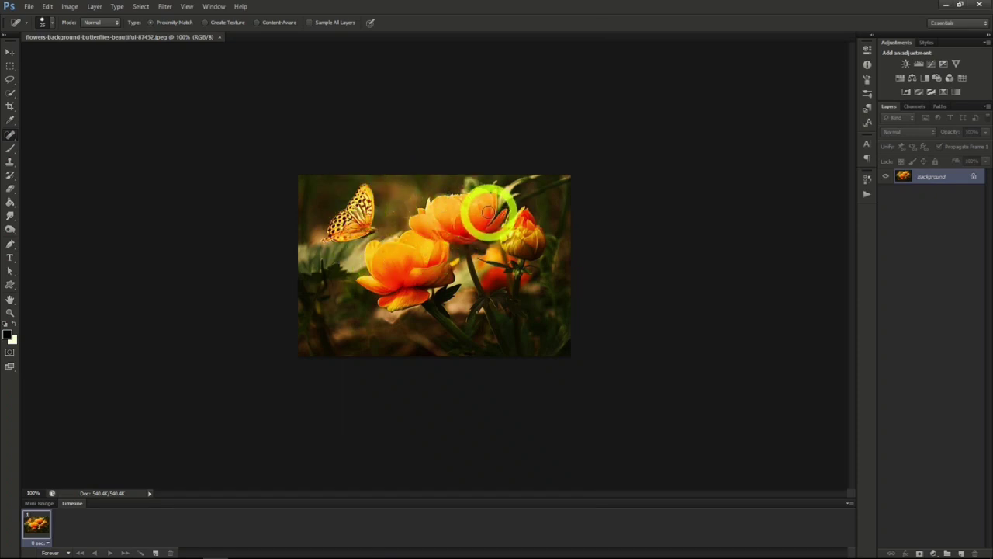
{"action": "left_click_drag", "start_coordinate": [489, 212], "coordinate": [490, 211]}
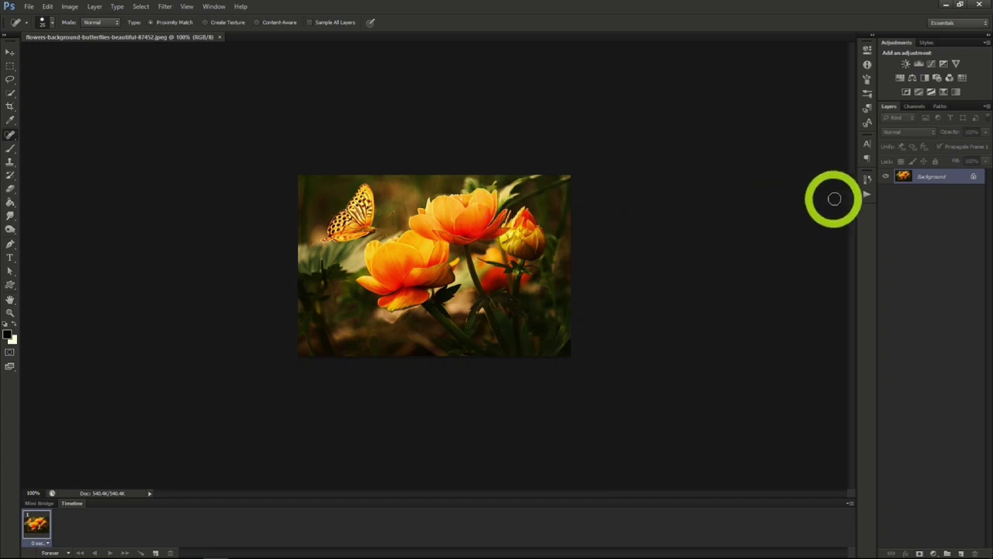
- Convert the flower photo's Background layer to a smart object and apply the Stained Glass filter with cell size 2
{"action": "right_click", "coordinate": [924, 180]}
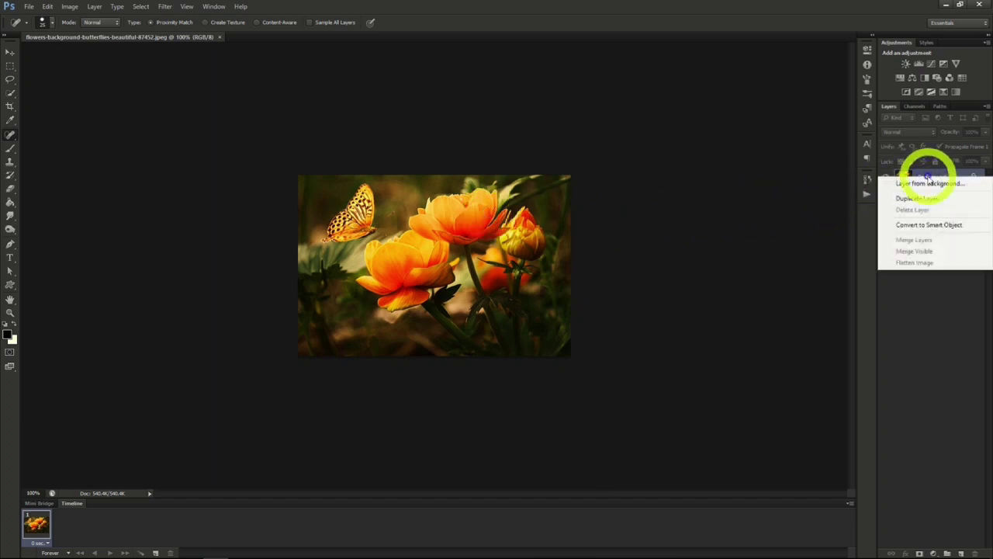
{"action": "left_click", "coordinate": [925, 227]}
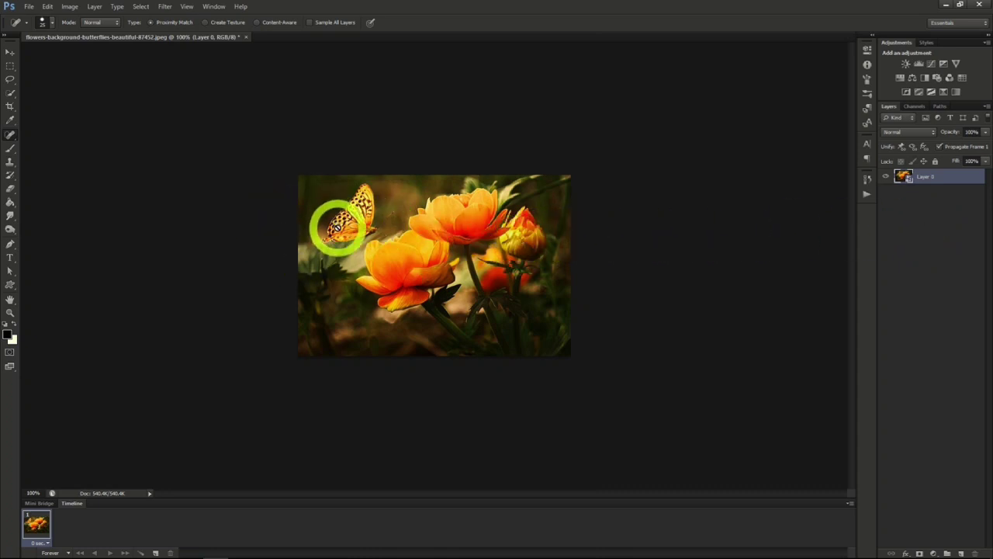
{"action": "left_click", "coordinate": [165, 7]}
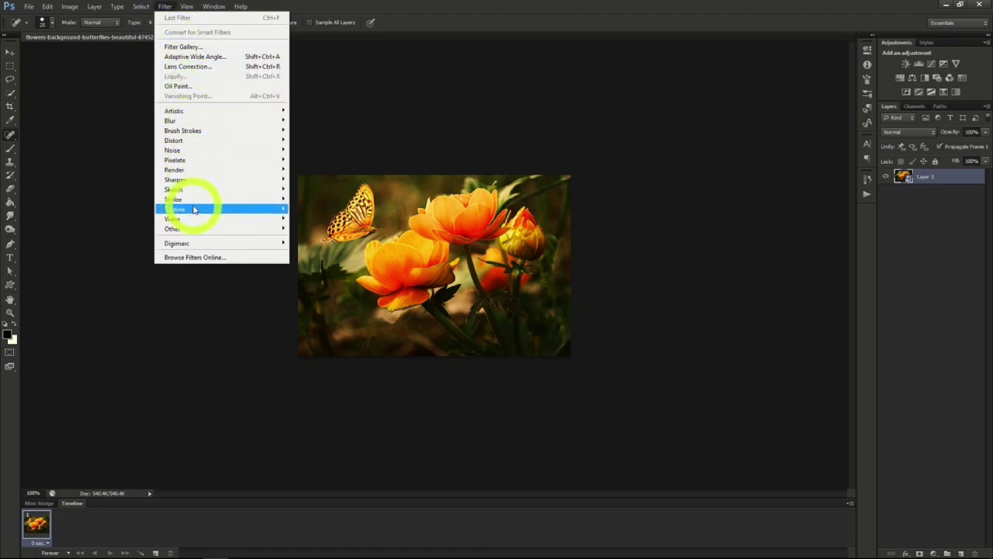
{"action": "mouse_move", "coordinate": [195, 208]}
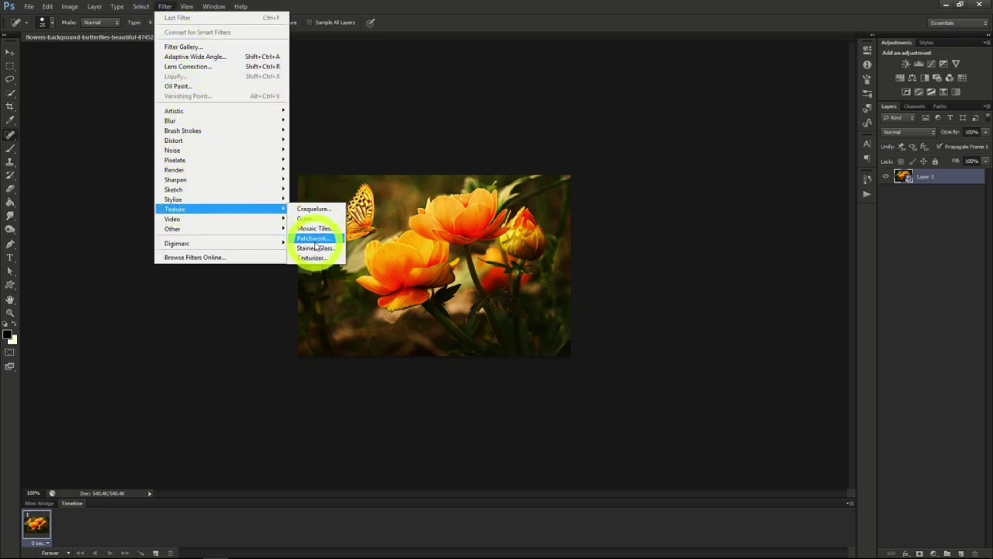
{"action": "left_click", "coordinate": [314, 247]}
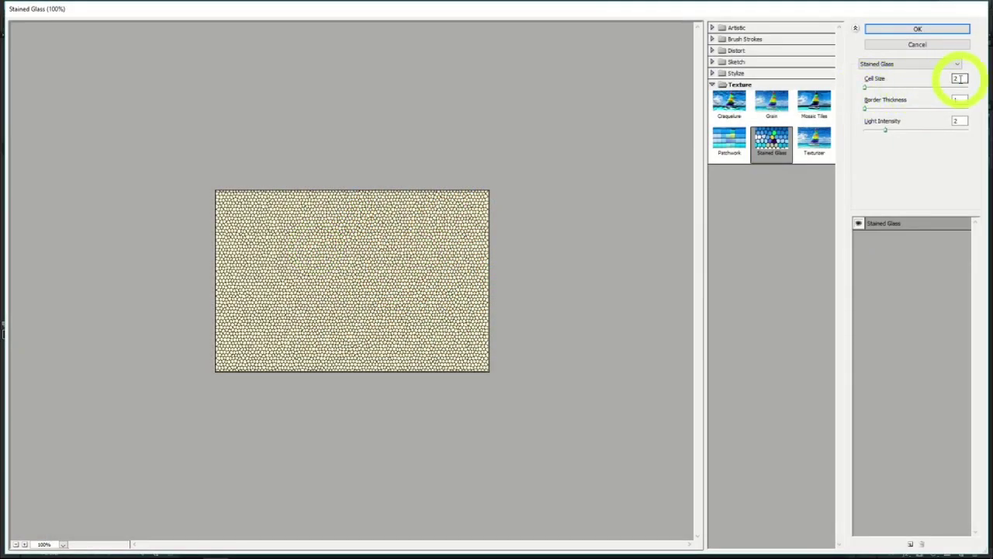
{"action": "left_click", "coordinate": [917, 29]}
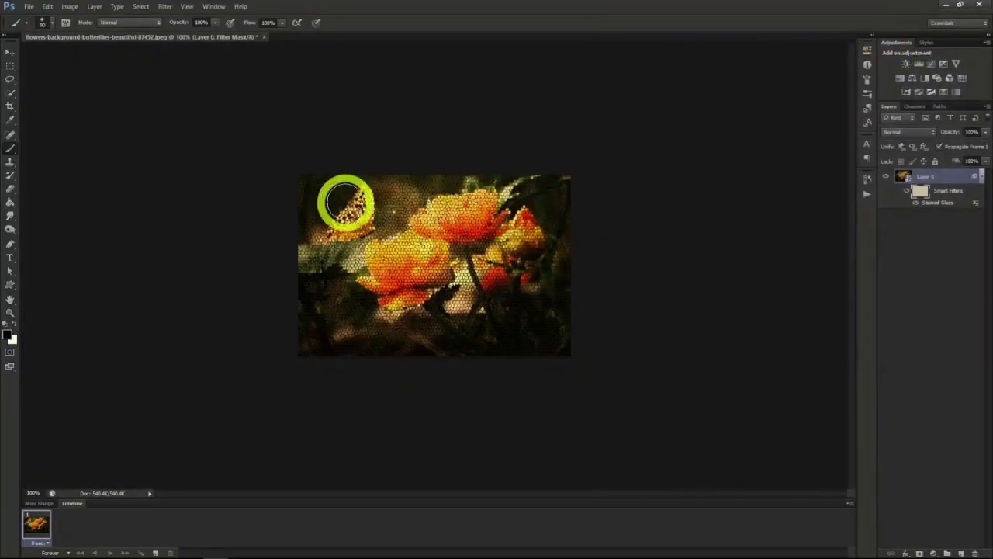
- Mask the Stained Glass filter off the butterfly using Quick Selection and a black mask fill, and touch up around it with a white brush
{"action": "mouse_move", "coordinate": [346, 203]}
{"action": "left_mouse_down"}
{"action": "mouse_move", "coordinate": [336, 207]}
{"action": "mouse_move", "coordinate": [352, 224]}
{"action": "left_mouse_up"}
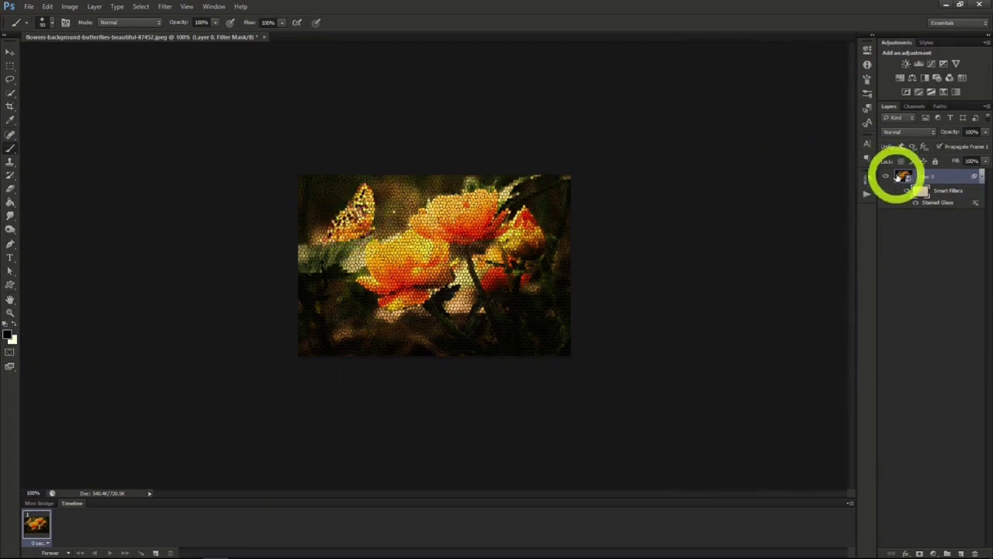
{"action": "left_click", "coordinate": [903, 177]}
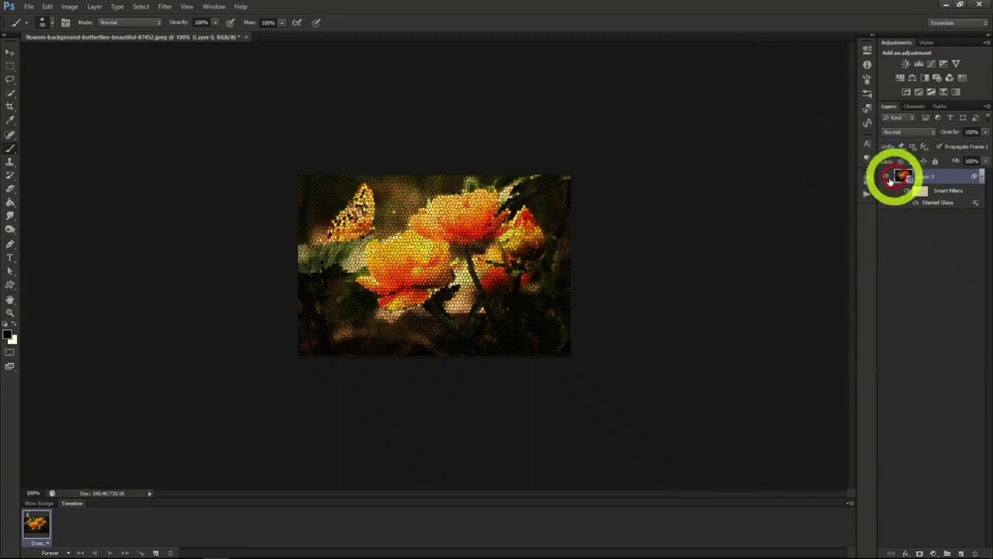
{"action": "left_click", "coordinate": [10, 92]}
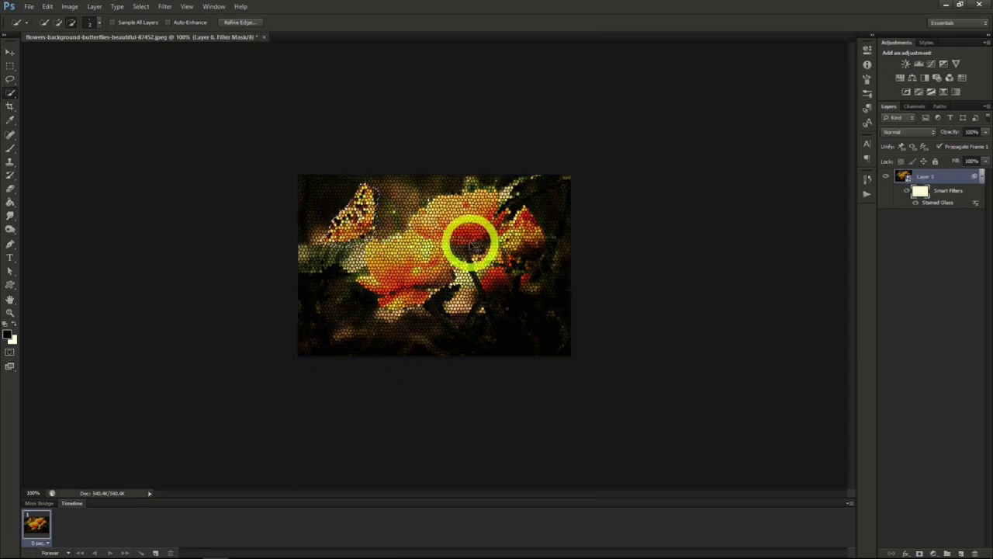
{"action": "key", "text": "alt+BackSpace"}
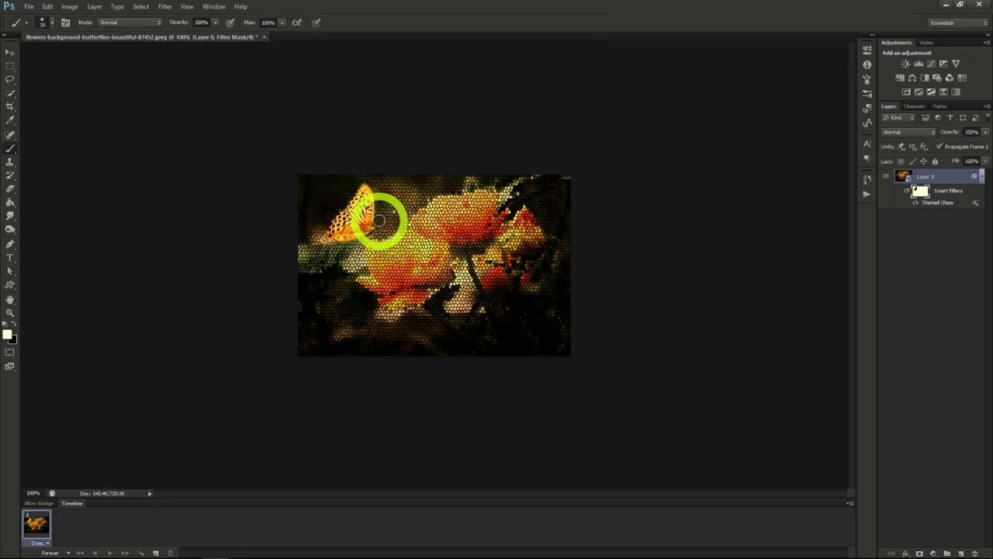
{"action": "mouse_move", "coordinate": [381, 198]}
{"action": "left_mouse_down"}
{"action": "mouse_move", "coordinate": [372, 182]}
{"action": "mouse_move", "coordinate": [333, 191]}
{"action": "mouse_move", "coordinate": [318, 224]}
{"action": "left_mouse_up"}
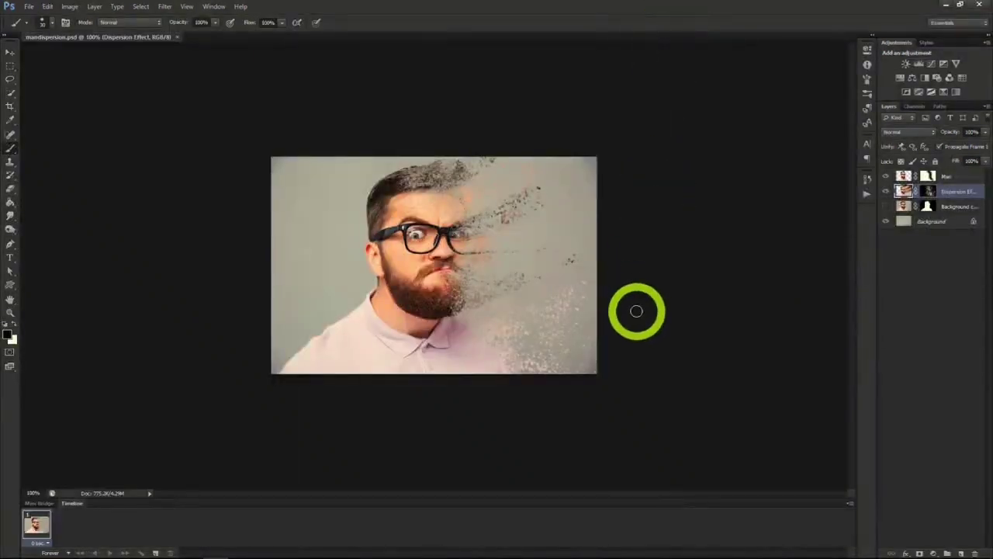
{"action": "scroll", "coordinate": [638, 309], "scroll_direction": "up", "scroll_amount": 2}
{"action": "scroll", "coordinate": [641, 308], "scroll_direction": "up", "scroll_amount": 1}
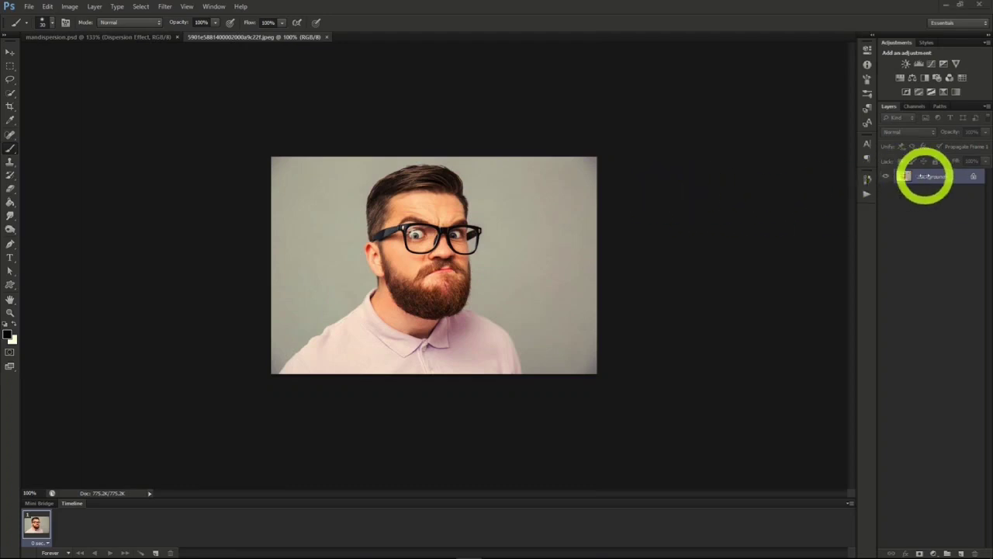
- Duplicate the Background layer of the bearded man's photo as Background copy
{"action": "right_click", "coordinate": [925, 177]}
{"action": "left_click", "coordinate": [921, 200]}
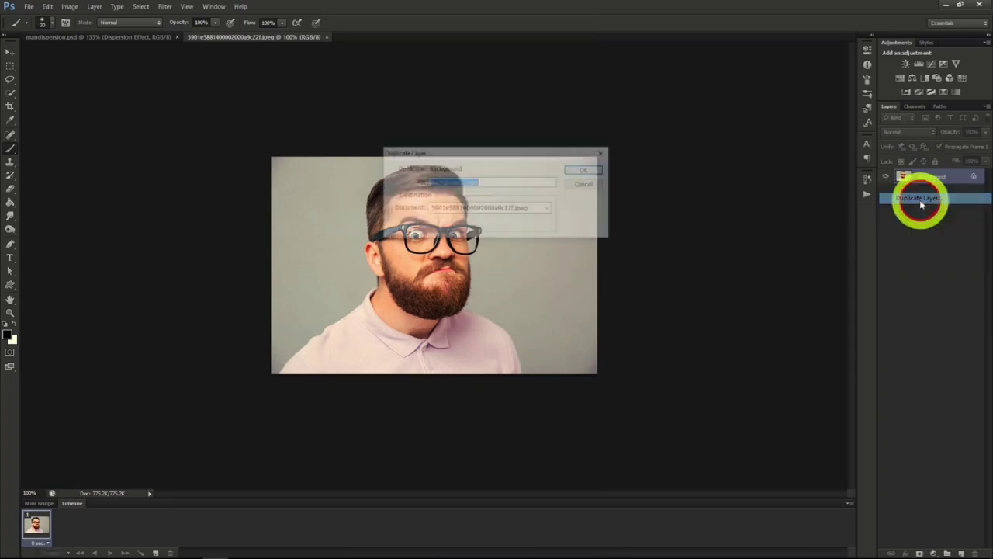
{"action": "left_click", "coordinate": [582, 172]}
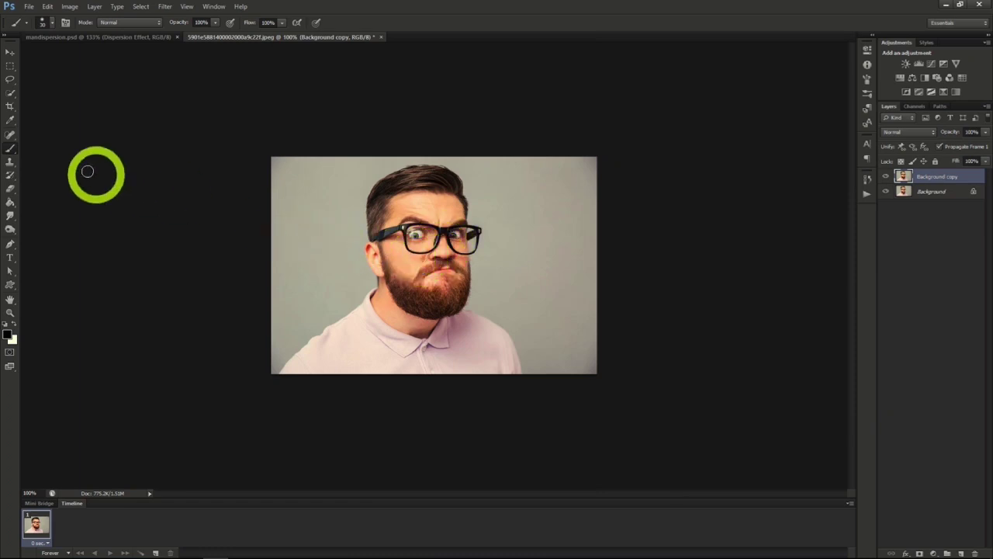
- Lasso loosely around the man on the Background layer and fill the selection with Content-Aware
{"action": "left_click", "coordinate": [9, 79]}
{"action": "key", "text": "alt+bracketleft"}
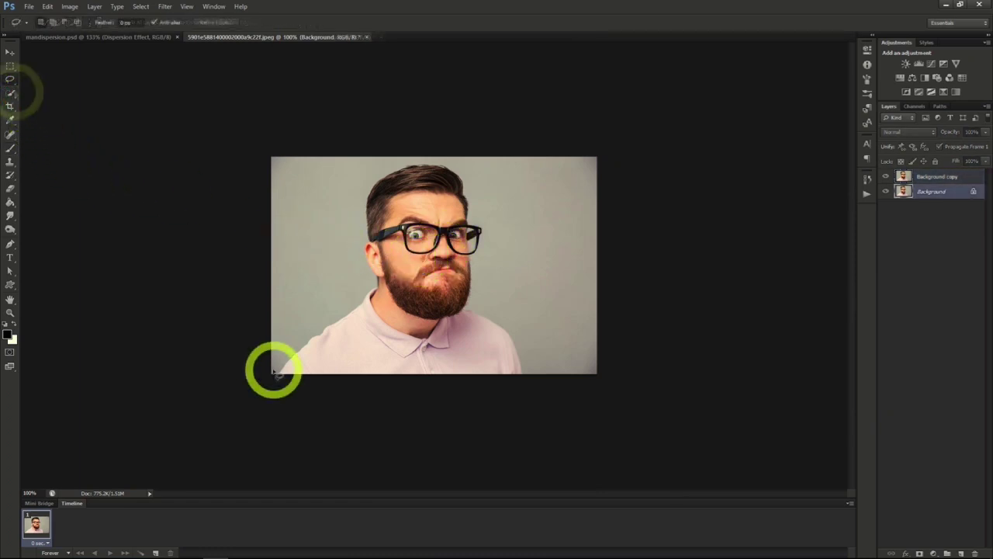
{"action": "mouse_move", "coordinate": [273, 371]}
{"action": "left_mouse_down"}
{"action": "mouse_move", "coordinate": [299, 299]}
{"action": "mouse_move", "coordinate": [344, 295]}
{"action": "mouse_move", "coordinate": [370, 166]}
{"action": "mouse_move", "coordinate": [446, 155]}
{"action": "mouse_move", "coordinate": [481, 215]}
{"action": "mouse_move", "coordinate": [492, 297]}
{"action": "mouse_move", "coordinate": [521, 344]}
{"action": "mouse_move", "coordinate": [477, 395]}
{"action": "mouse_move", "coordinate": [270, 388]}
{"action": "mouse_move", "coordinate": [275, 362]}
{"action": "left_mouse_up"}
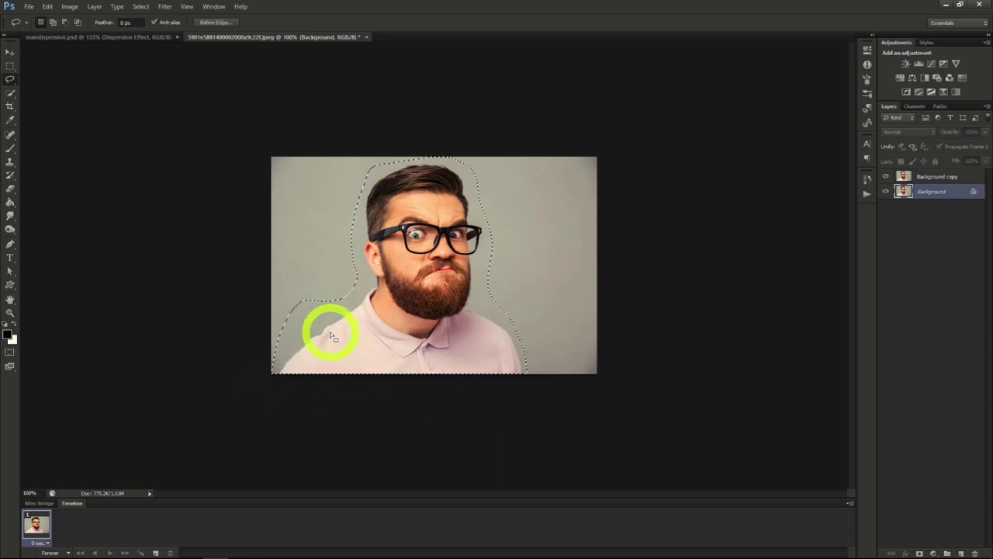
{"action": "right_click", "coordinate": [365, 319]}
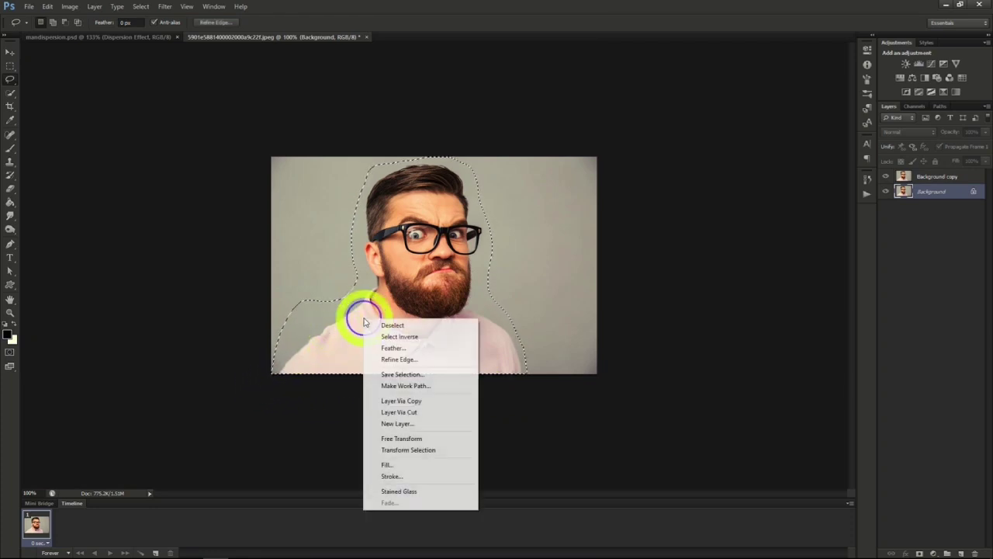
{"action": "left_click", "coordinate": [403, 466]}
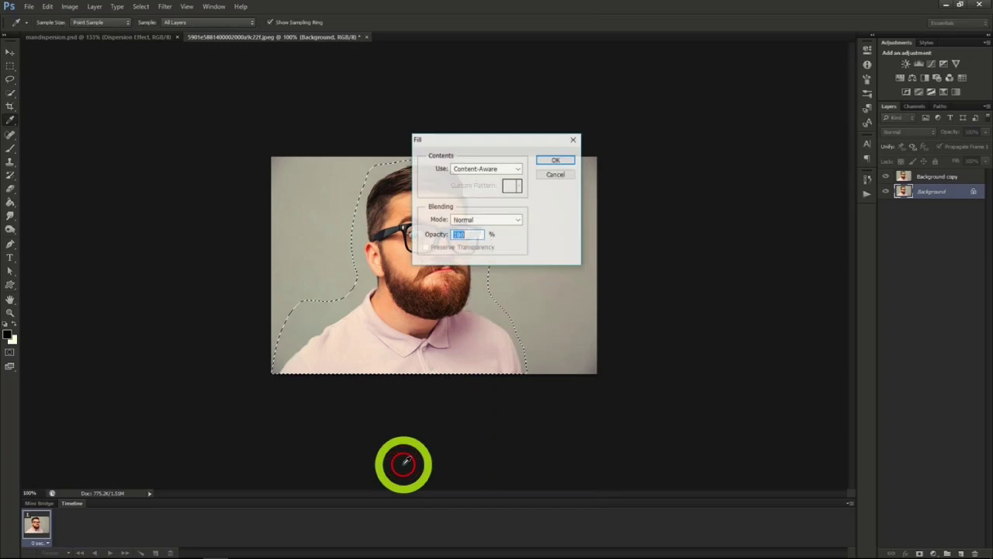
{"action": "left_click", "coordinate": [555, 160]}
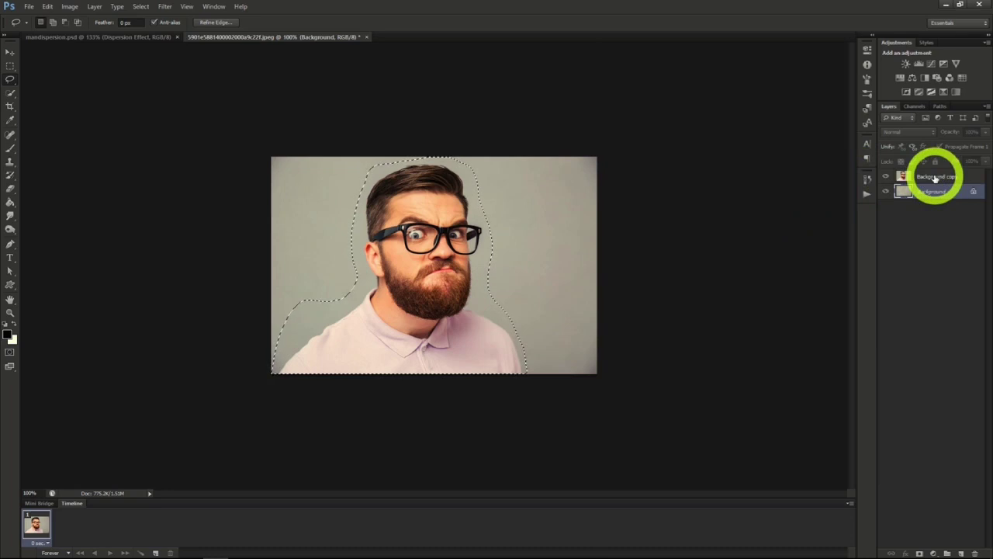
- Clear the loose selection and select the man on the Background copy layer with Quick Selection
{"action": "left_click", "coordinate": [935, 178]}
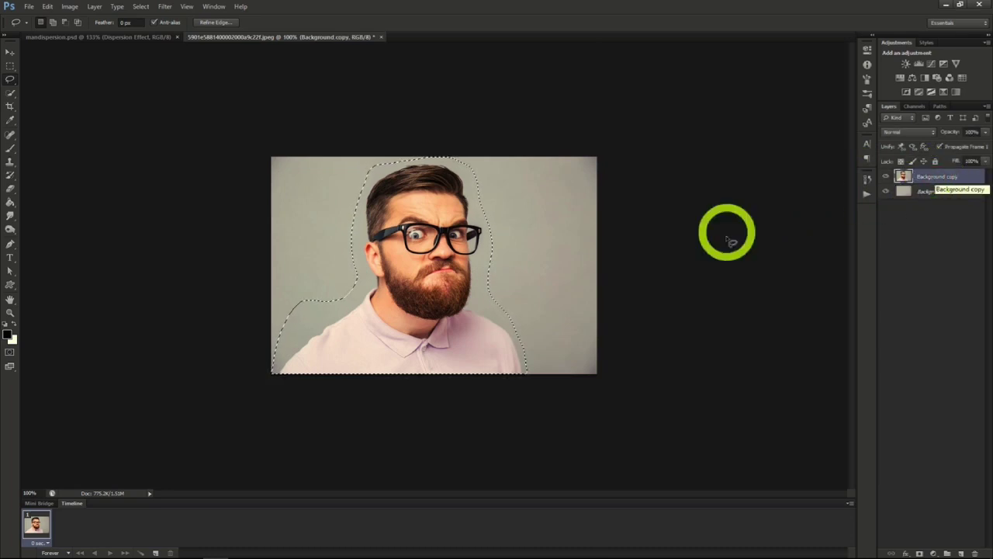
{"action": "left_click", "coordinate": [11, 94]}
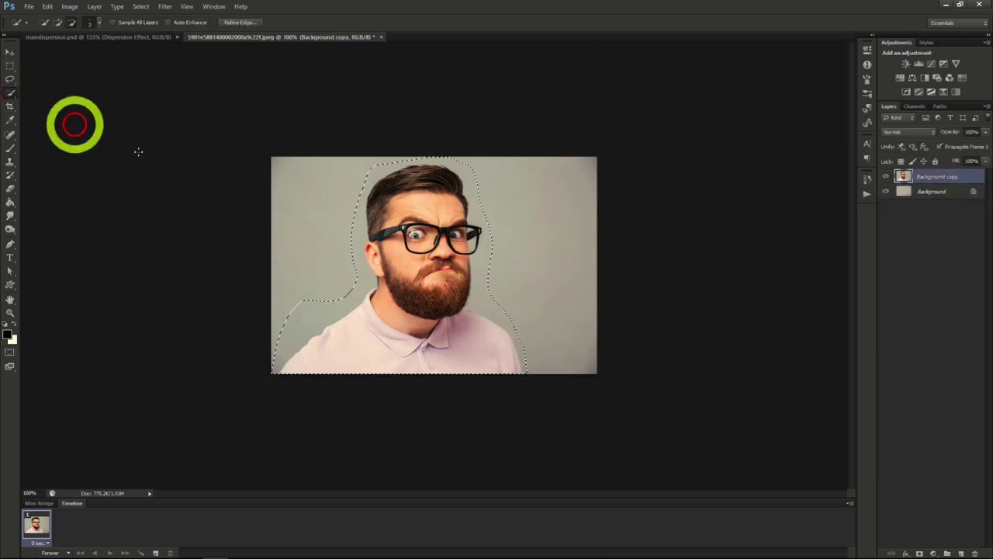
{"action": "right_click", "coordinate": [321, 226]}
{"action": "left_click", "coordinate": [331, 233]}
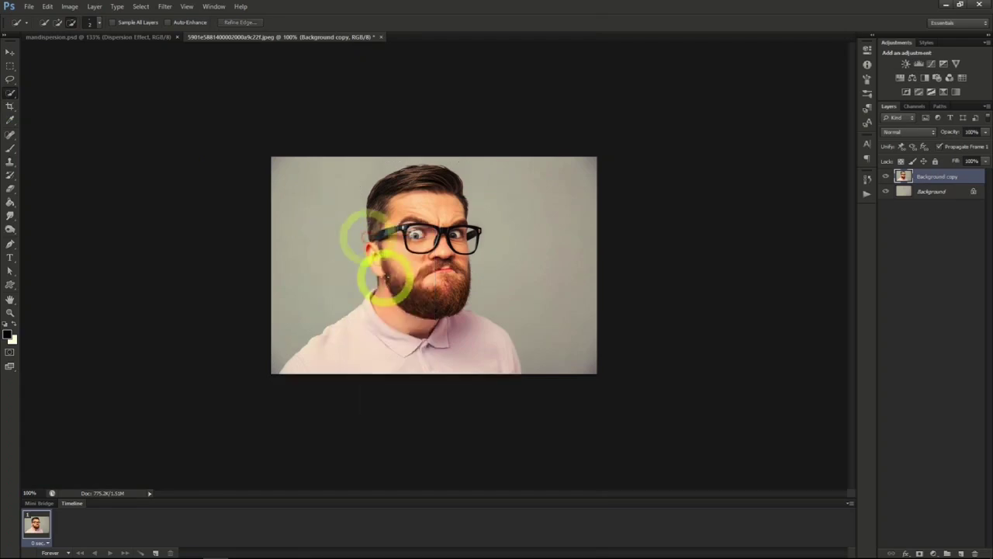
{"action": "mouse_move", "coordinate": [381, 277]}
{"action": "left_mouse_down"}
{"action": "mouse_move", "coordinate": [375, 193]}
{"action": "mouse_move", "coordinate": [416, 172]}
{"action": "mouse_move", "coordinate": [446, 174]}
{"action": "mouse_move", "coordinate": [465, 245]}
{"action": "mouse_move", "coordinate": [456, 309]}
{"action": "mouse_move", "coordinate": [433, 276]}
{"action": "mouse_move", "coordinate": [426, 236]}
{"action": "mouse_move", "coordinate": [405, 235]}
{"action": "mouse_move", "coordinate": [403, 294]}
{"action": "mouse_move", "coordinate": [340, 351]}
{"action": "mouse_move", "coordinate": [483, 352]}
{"action": "mouse_move", "coordinate": [383, 318]}
{"action": "mouse_move", "coordinate": [374, 290]}
{"action": "mouse_move", "coordinate": [405, 288]}
{"action": "left_mouse_up"}
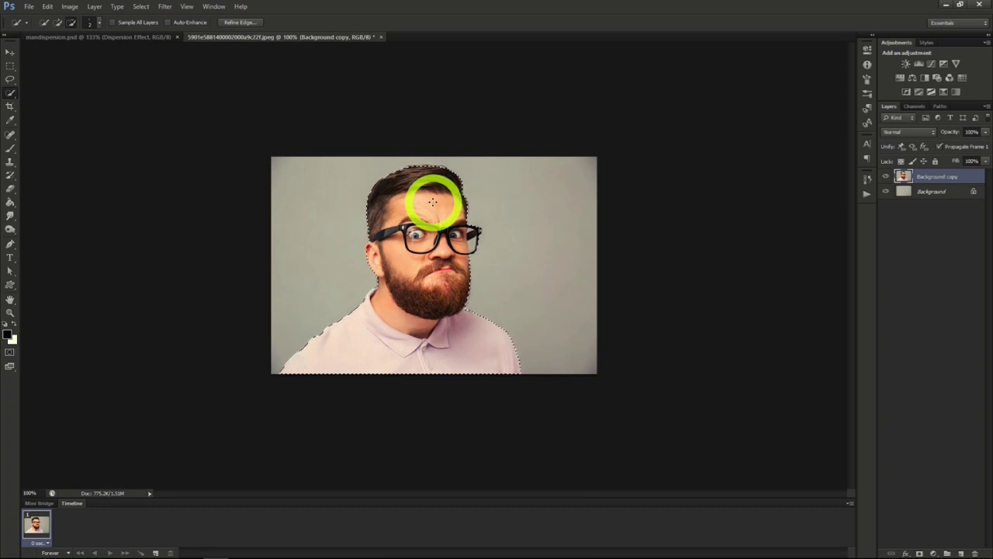
- Output the man's selection as a layer mask through Refine Edge and check the cutout by toggling the layer's visibility
{"action": "left_click", "coordinate": [240, 23]}
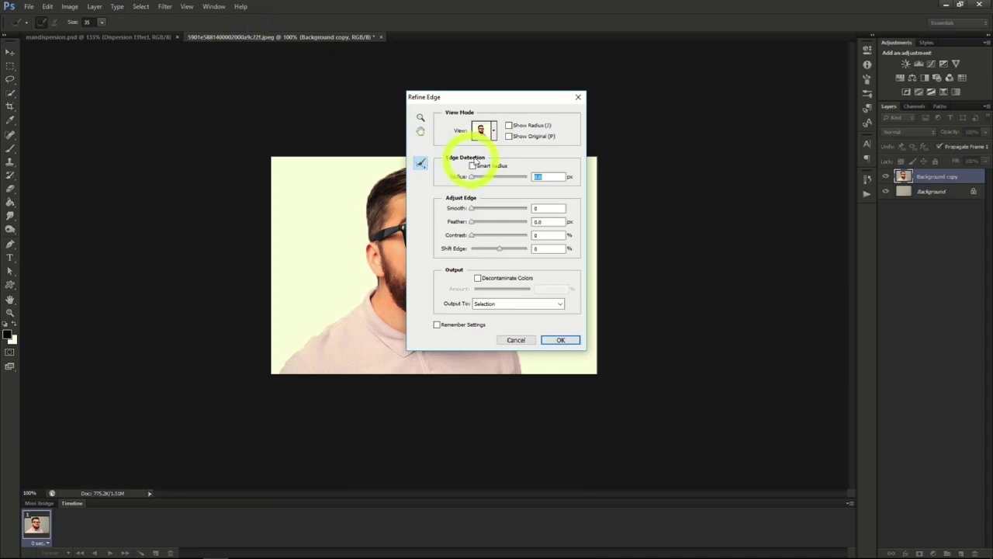
{"action": "left_click_drag", "start_coordinate": [497, 103], "coordinate": [706, 111]}
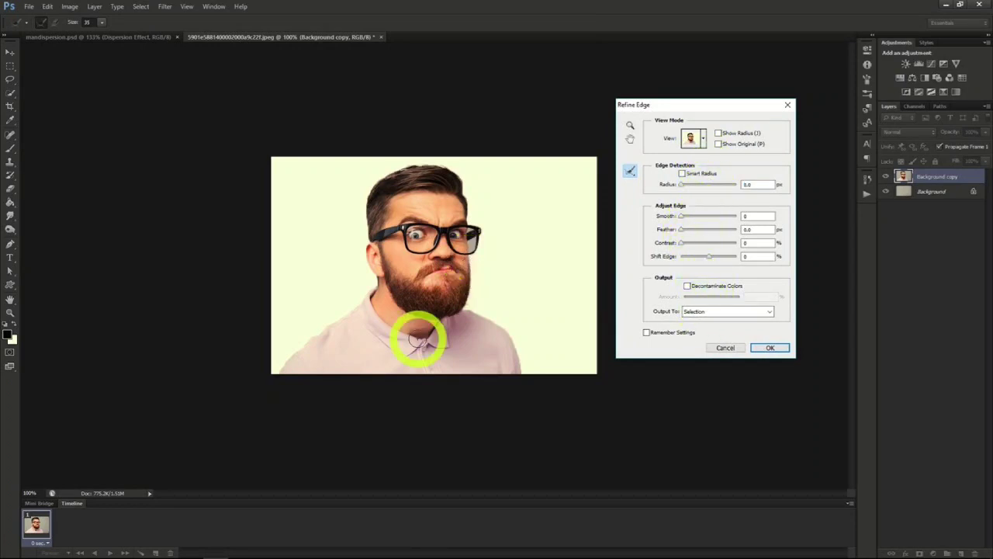
{"action": "left_click", "coordinate": [716, 312]}
{"action": "left_click", "coordinate": [708, 330]}
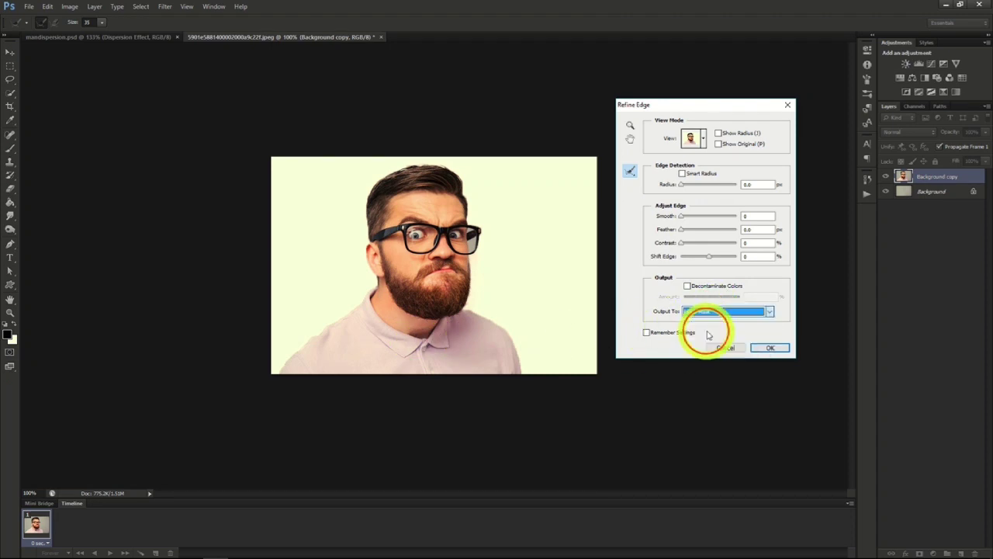
{"action": "left_click", "coordinate": [770, 348]}
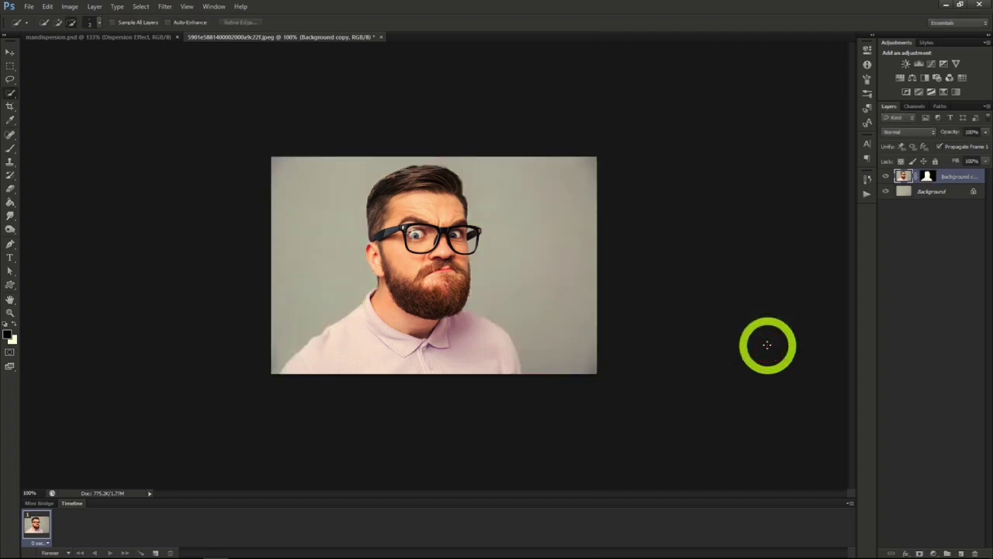
{"action": "left_click", "coordinate": [886, 177]}
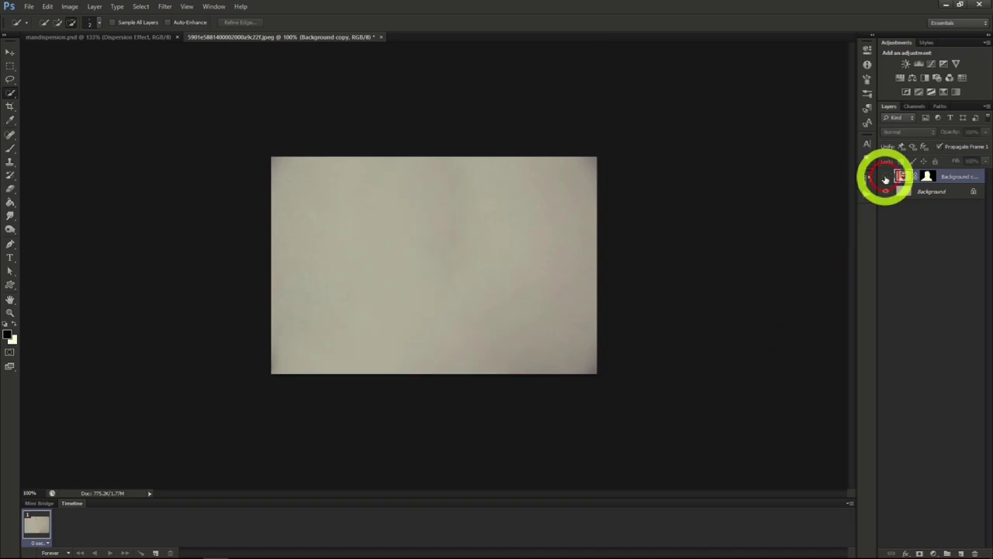
{"action": "left_click", "coordinate": [886, 178]}
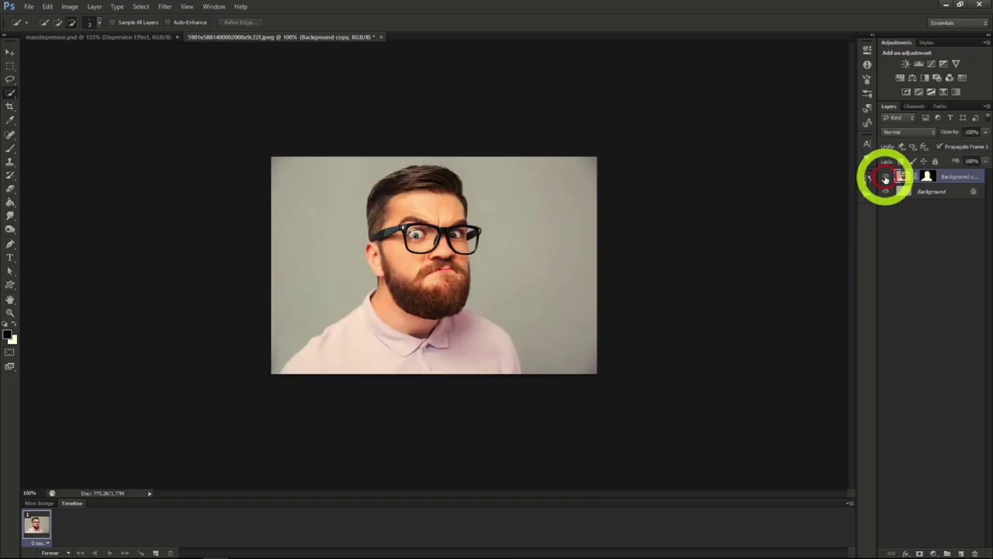
- Duplicate the masked Background copy layer as Dispersion Effect
{"action": "right_click", "coordinate": [945, 176]}
{"action": "left_click", "coordinate": [916, 207]}
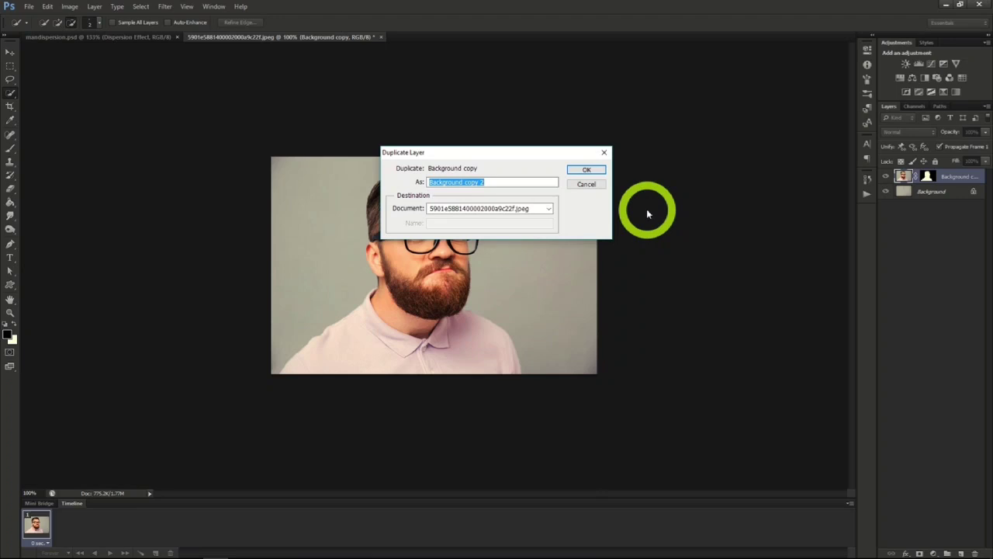
{"action": "left_click", "coordinate": [578, 170]}
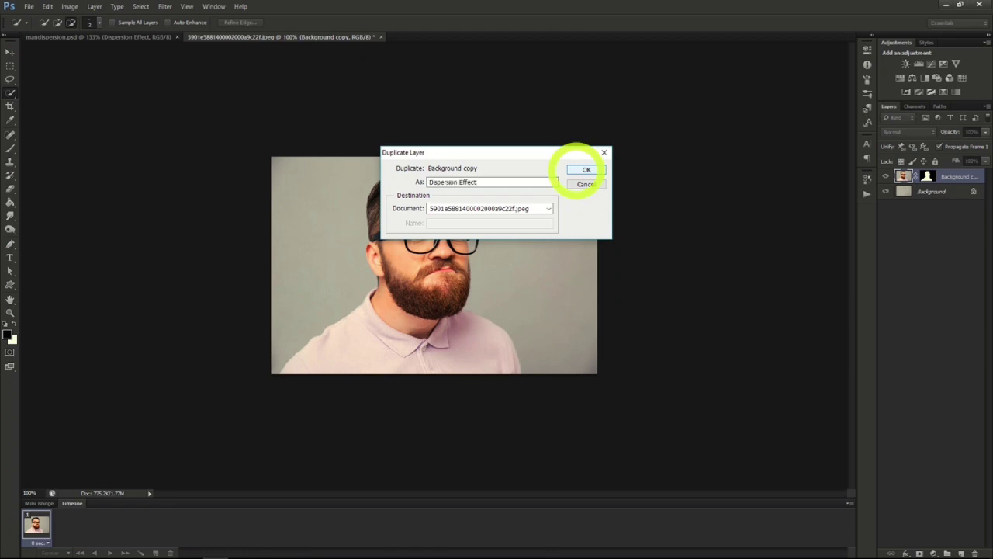
{"action": "left_click", "coordinate": [582, 170]}
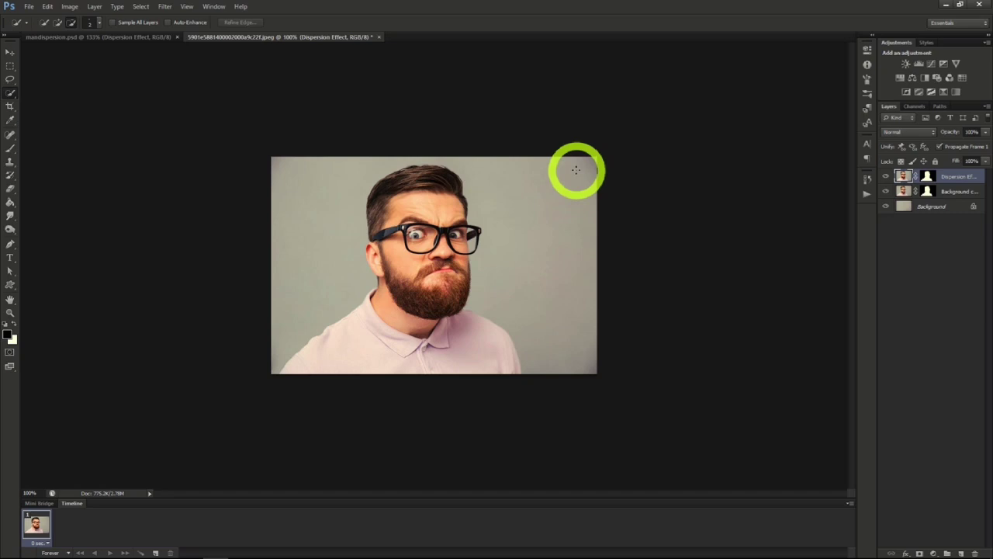
- Duplicate the Dispersion Effect layer as Man
{"action": "right_click", "coordinate": [945, 181]}
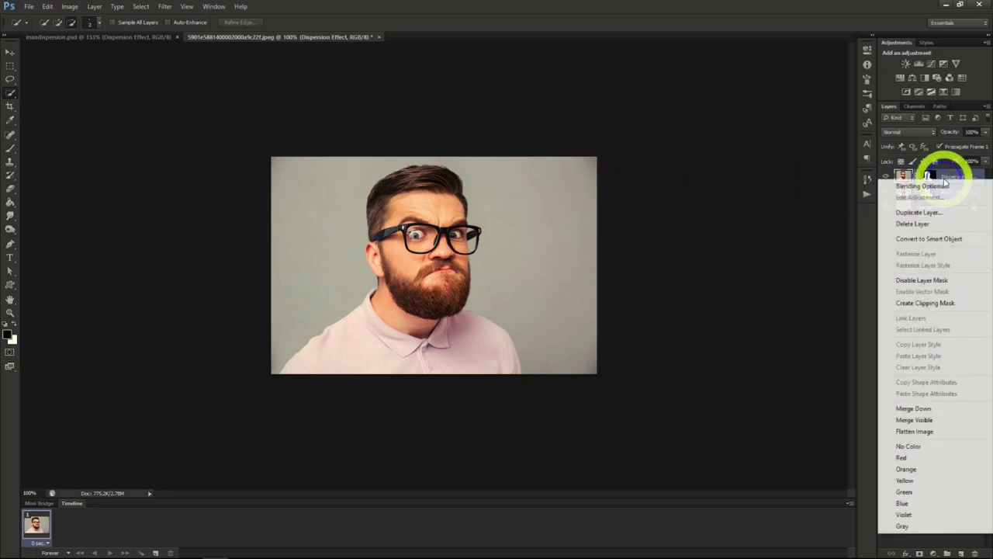
{"action": "left_click", "coordinate": [918, 212]}
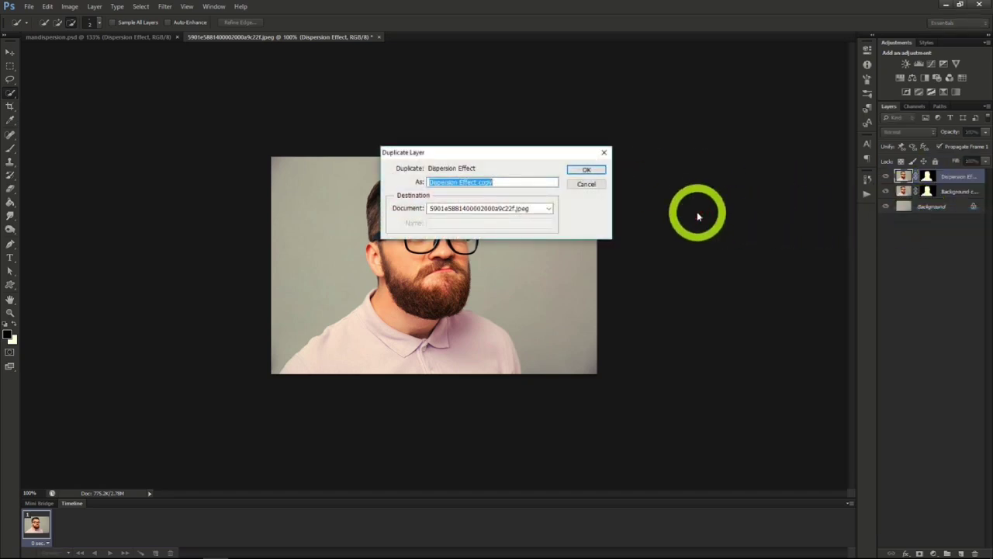
{"action": "type", "text": "Man"}
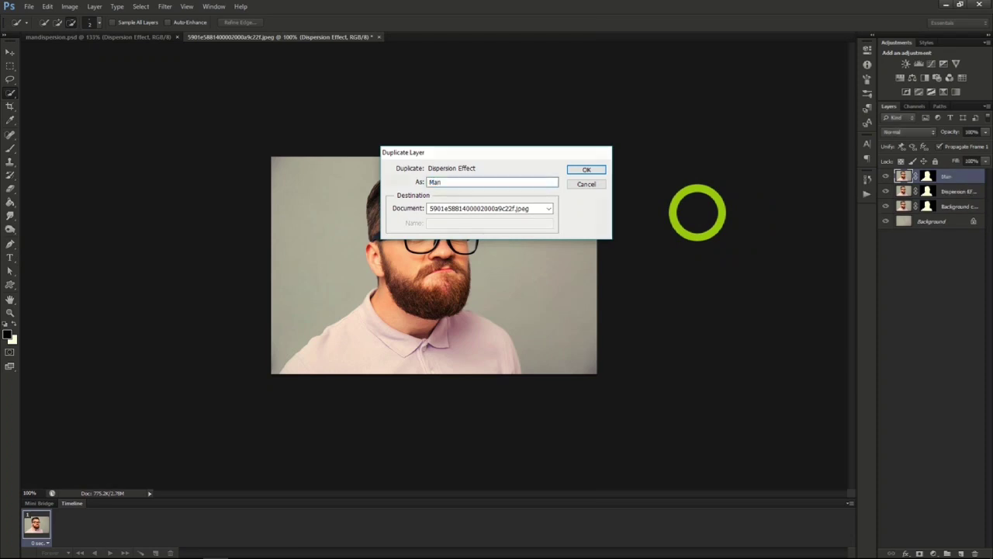
{"action": "key", "text": "Return"}
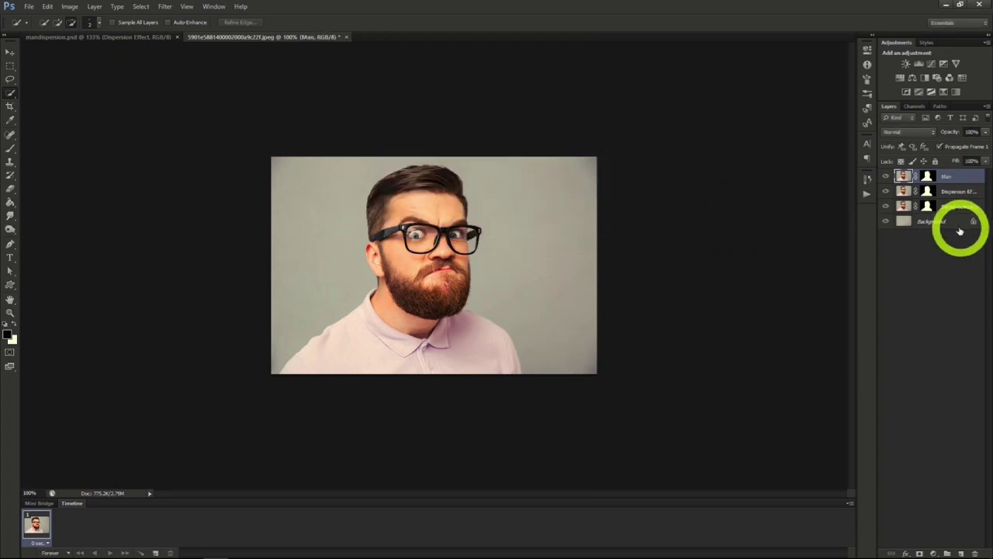
- Liquify the Dispersion Effect layer, pushing the forehead, glasses, beard and shirt out to the photo's right edge with Forward Warp
{"action": "left_click", "coordinate": [948, 191]}
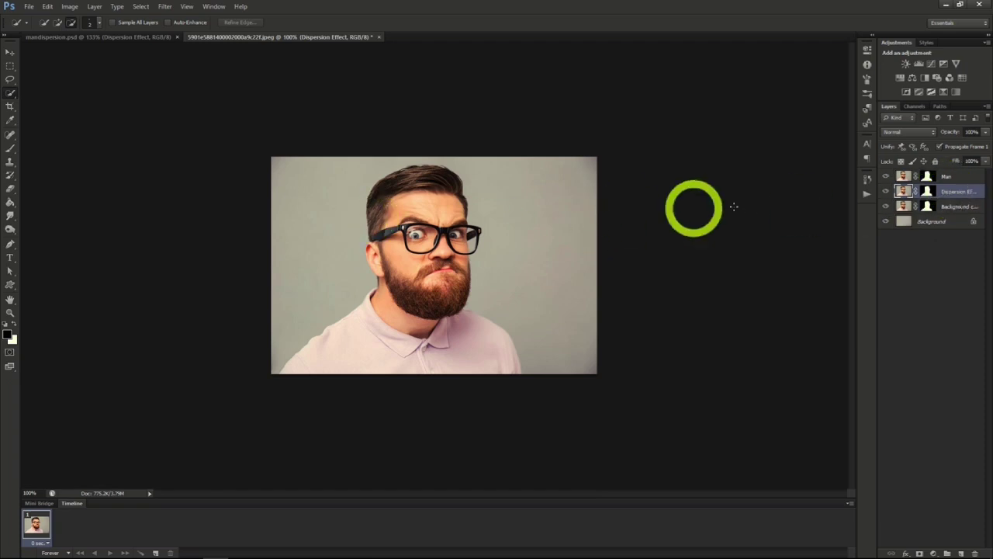
{"action": "left_click", "coordinate": [162, 7]}
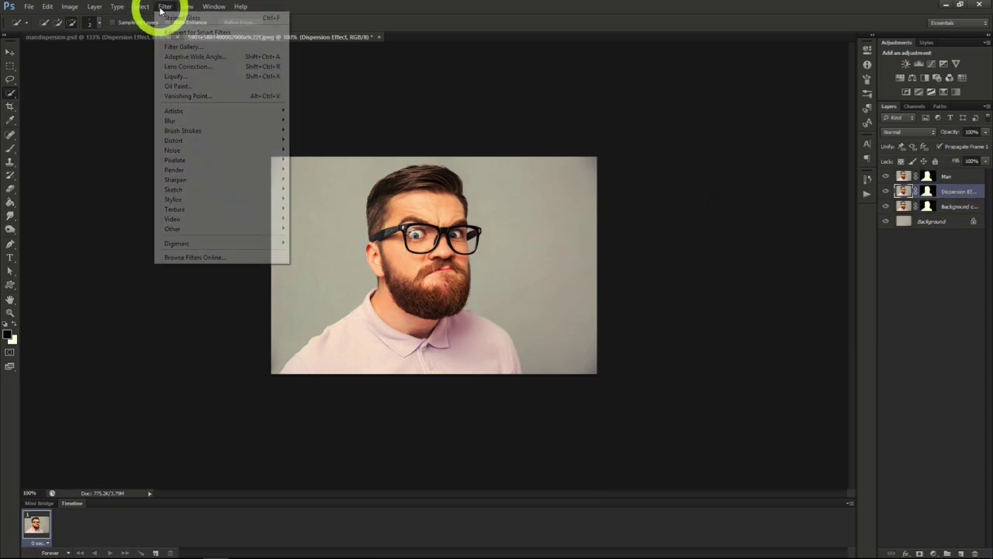
{"action": "left_click", "coordinate": [191, 78]}
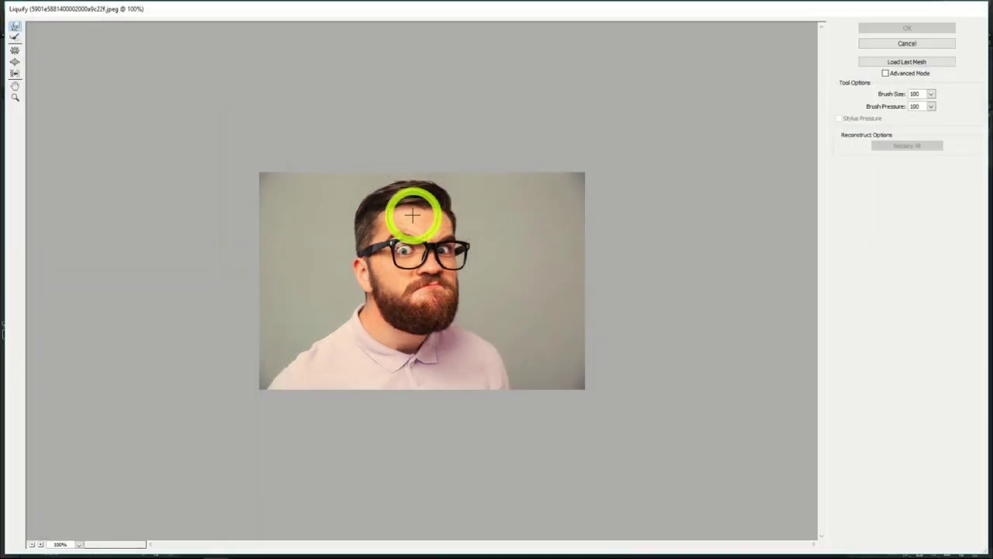
{"action": "mouse_move", "coordinate": [412, 215]}
{"action": "left_mouse_down"}
{"action": "mouse_move", "coordinate": [424, 225]}
{"action": "mouse_move", "coordinate": [435, 195]}
{"action": "mouse_move", "coordinate": [495, 157]}
{"action": "left_mouse_up"}
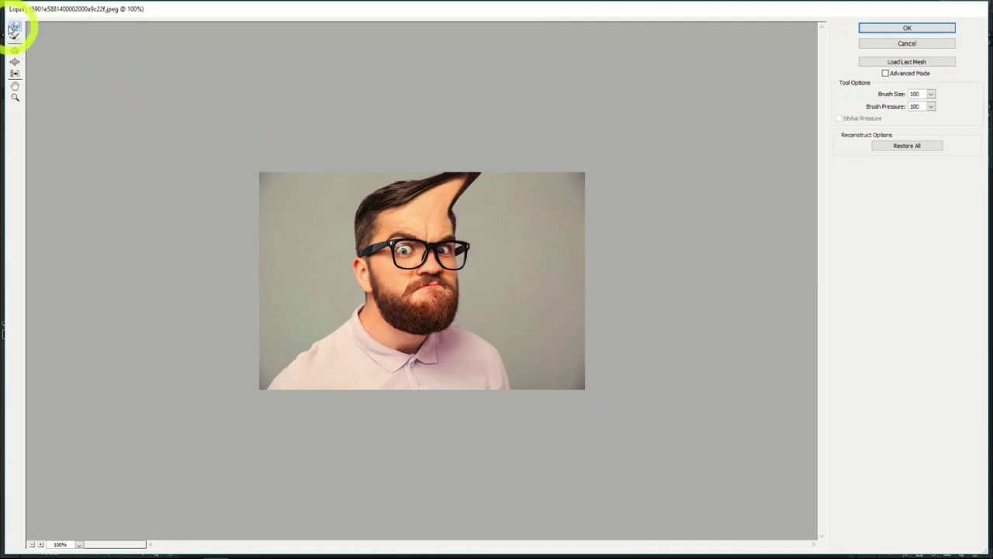
{"action": "left_click_drag", "start_coordinate": [443, 215], "coordinate": [539, 164]}
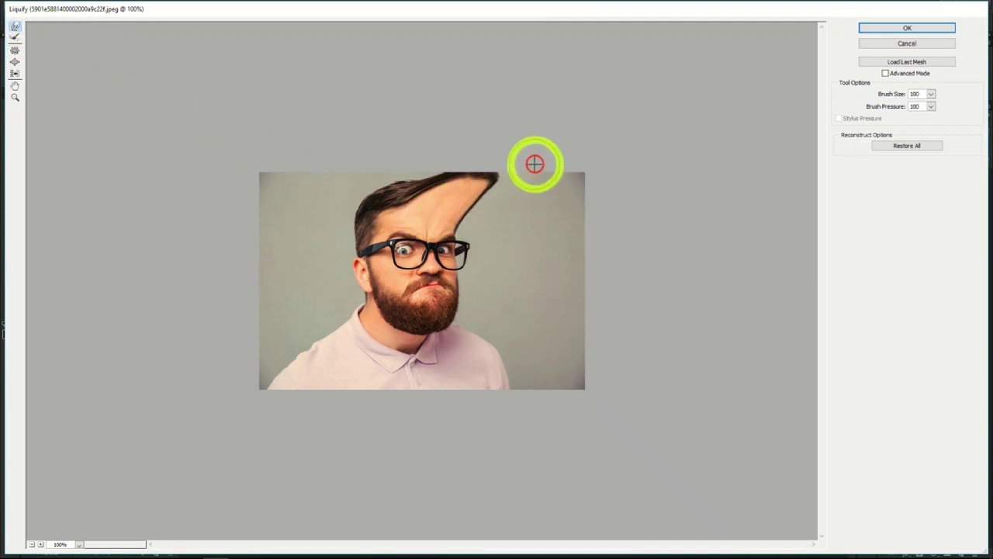
{"action": "left_click_drag", "start_coordinate": [442, 215], "coordinate": [563, 161]}
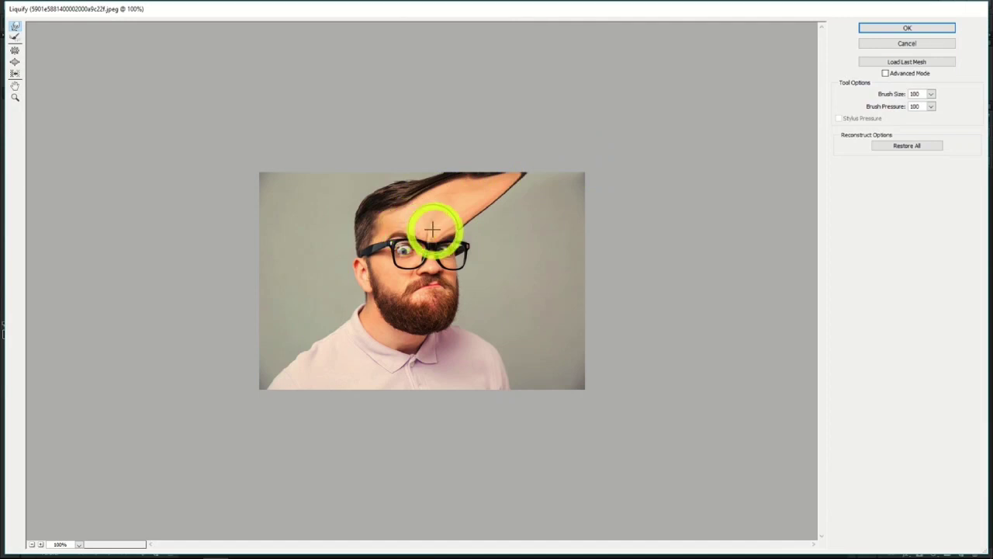
{"action": "left_click_drag", "start_coordinate": [435, 226], "coordinate": [588, 190]}
{"action": "left_click_drag", "start_coordinate": [449, 231], "coordinate": [581, 199]}
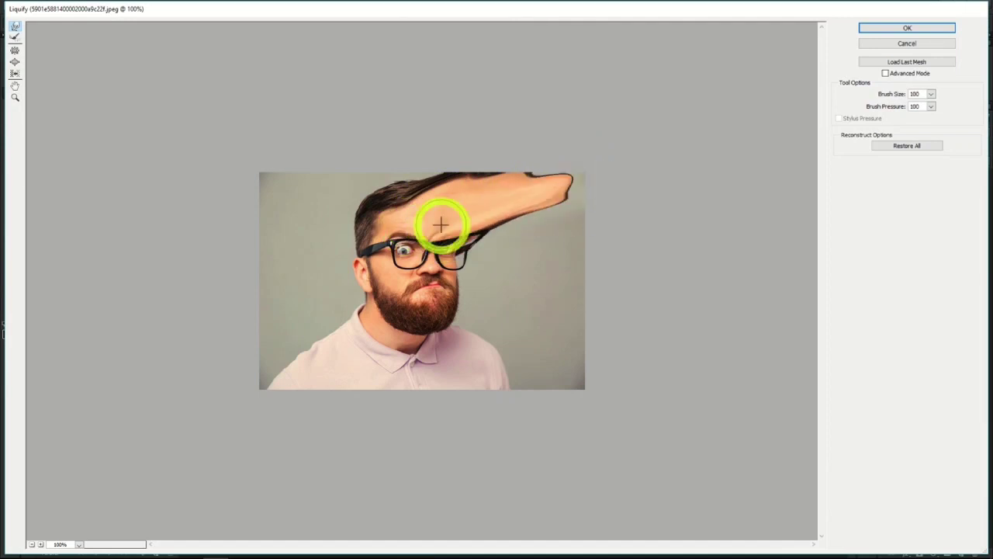
{"action": "left_click_drag", "start_coordinate": [440, 225], "coordinate": [546, 173]}
{"action": "mouse_move", "coordinate": [492, 210]}
{"action": "left_mouse_down"}
{"action": "mouse_move", "coordinate": [597, 182]}
{"action": "mouse_move", "coordinate": [463, 217]}
{"action": "mouse_move", "coordinate": [645, 233]}
{"action": "left_mouse_up"}
{"action": "left_click_drag", "start_coordinate": [471, 227], "coordinate": [630, 226]}
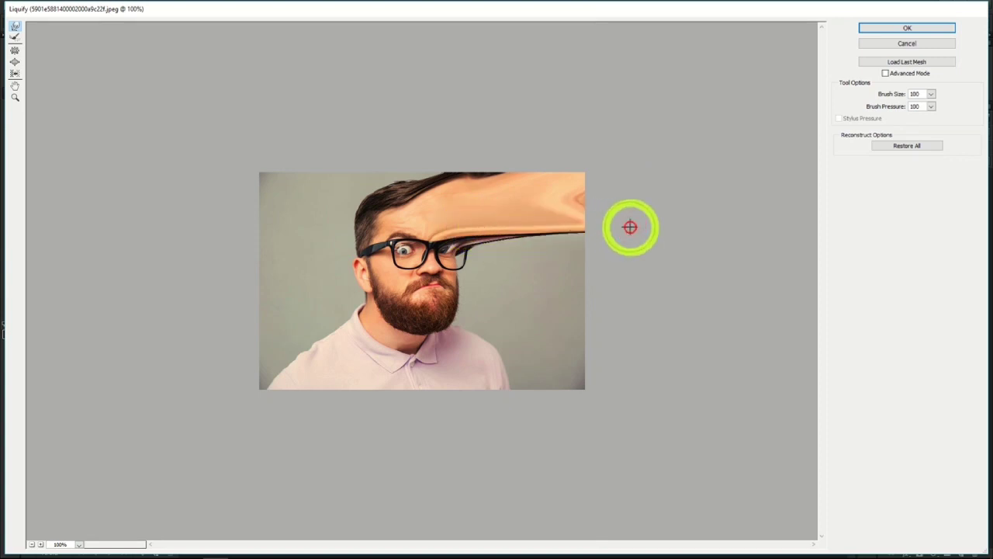
{"action": "mouse_move", "coordinate": [458, 243]}
{"action": "left_mouse_down"}
{"action": "mouse_move", "coordinate": [621, 256]}
{"action": "mouse_move", "coordinate": [476, 246]}
{"action": "mouse_move", "coordinate": [620, 264]}
{"action": "left_mouse_up"}
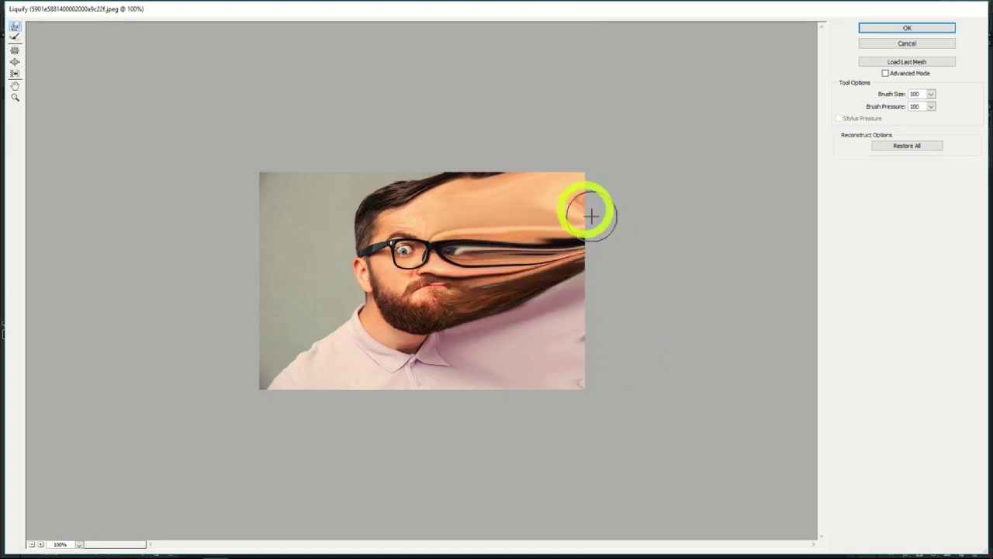
{"action": "left_click", "coordinate": [900, 30]}
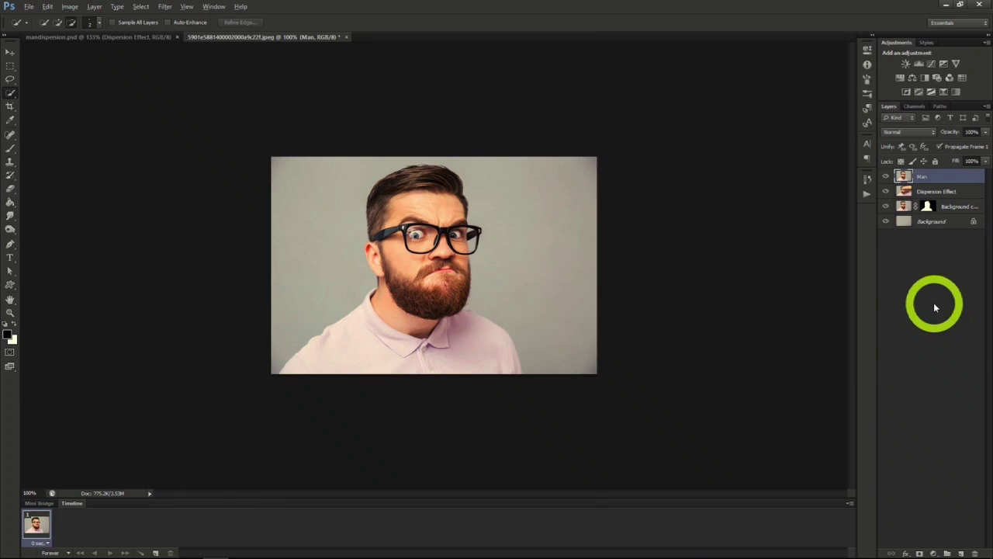
- Add a black layer mask to the Dispersion Effect layer and hide the Background copy layer
{"action": "left_click", "coordinate": [929, 191]}
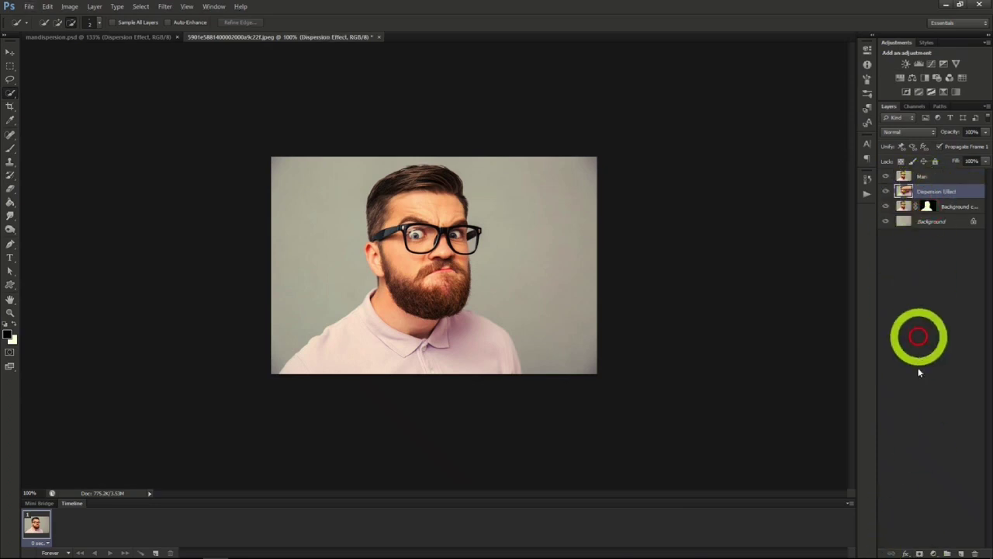
{"action": "left_click", "coordinate": [920, 554], "text": "alt"}
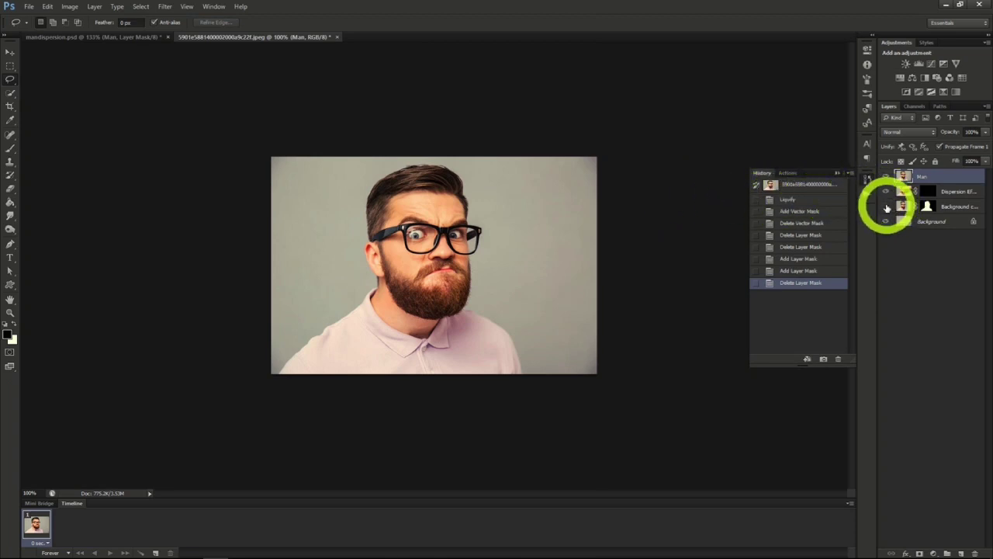
{"action": "left_click", "coordinate": [887, 208]}
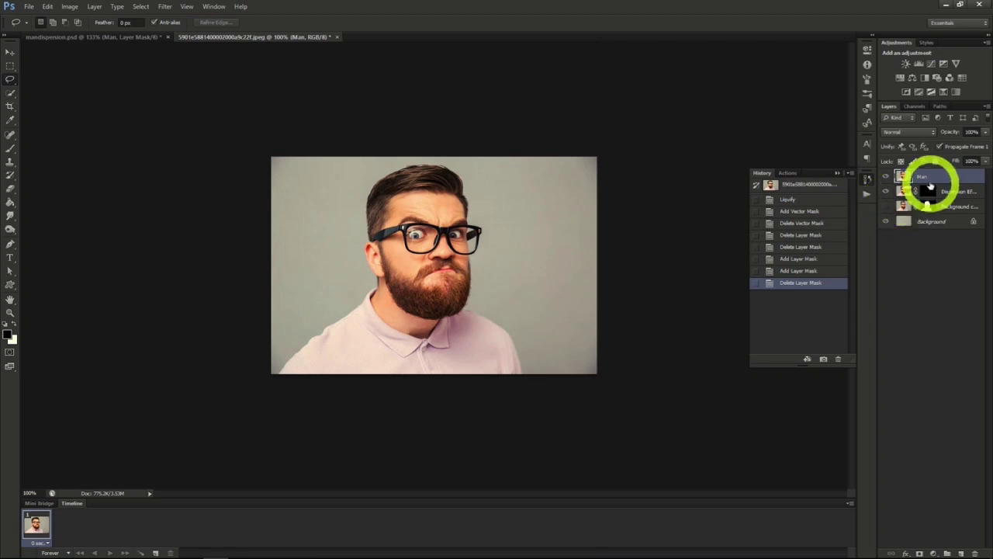
- Add a white layer mask to the Man layer and make that mask the active target
{"action": "left_click_drag", "start_coordinate": [924, 178], "coordinate": [917, 552]}
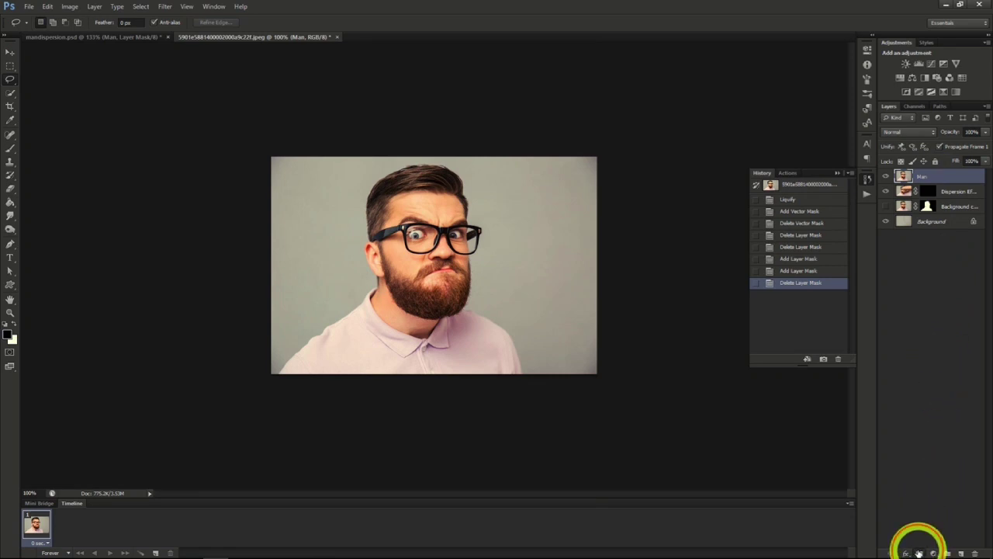
{"action": "left_click", "coordinate": [918, 552]}
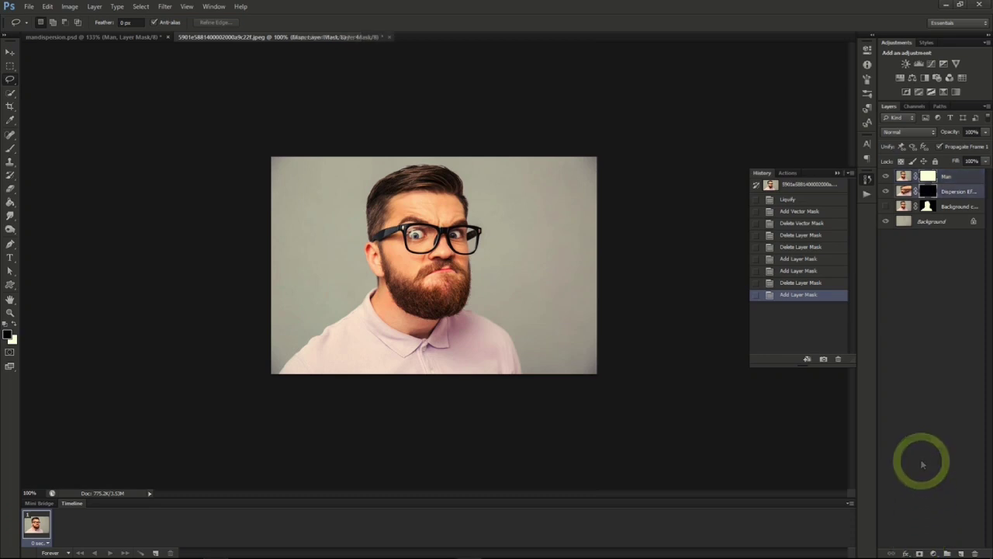
{"action": "left_click", "coordinate": [927, 191]}
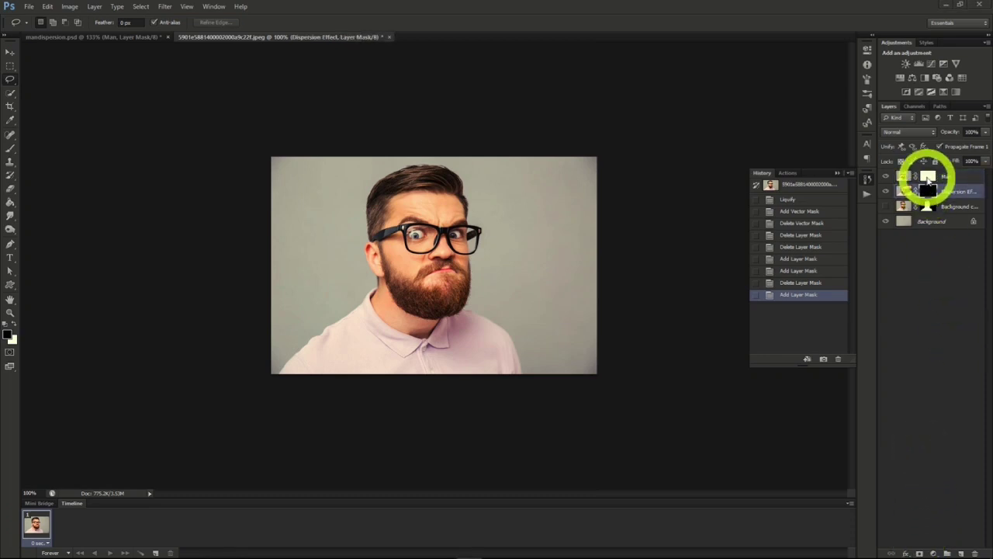
{"action": "left_click", "coordinate": [928, 178]}
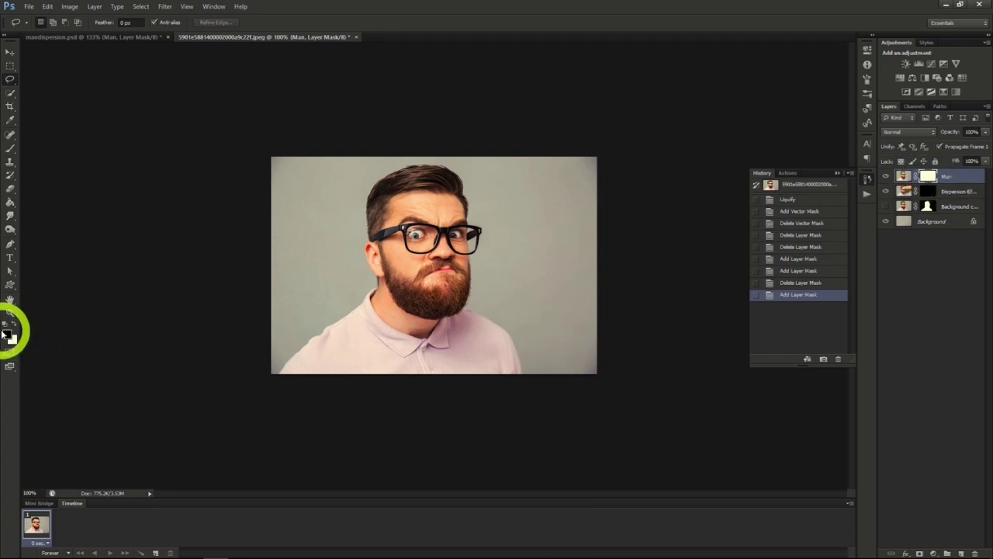
- Paint black on the Man layer mask with a 400 px particle brush, breaking up the face's right edge, hair and shoulder
{"action": "left_click", "coordinate": [9, 151]}
{"action": "left_click", "coordinate": [51, 22]}
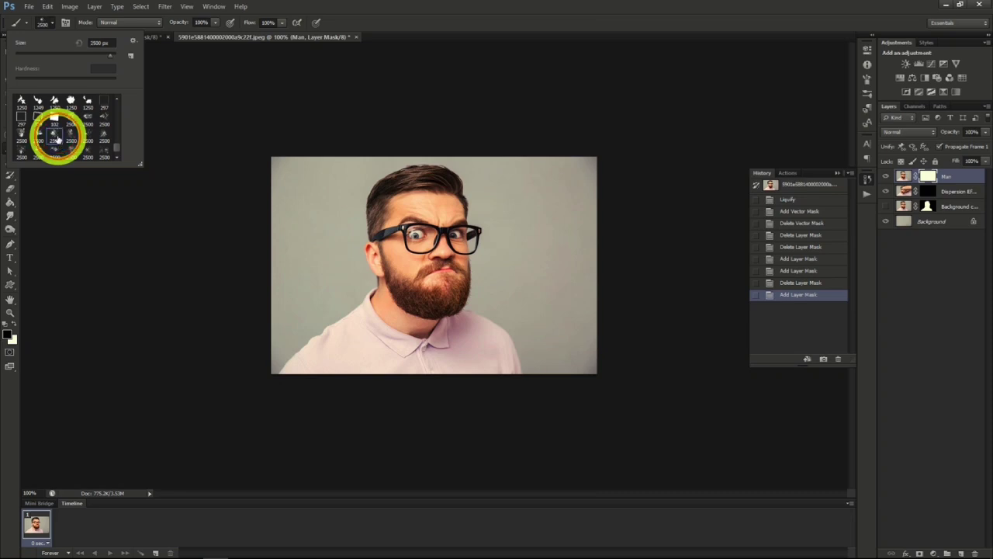
{"action": "left_click", "coordinate": [51, 22]}
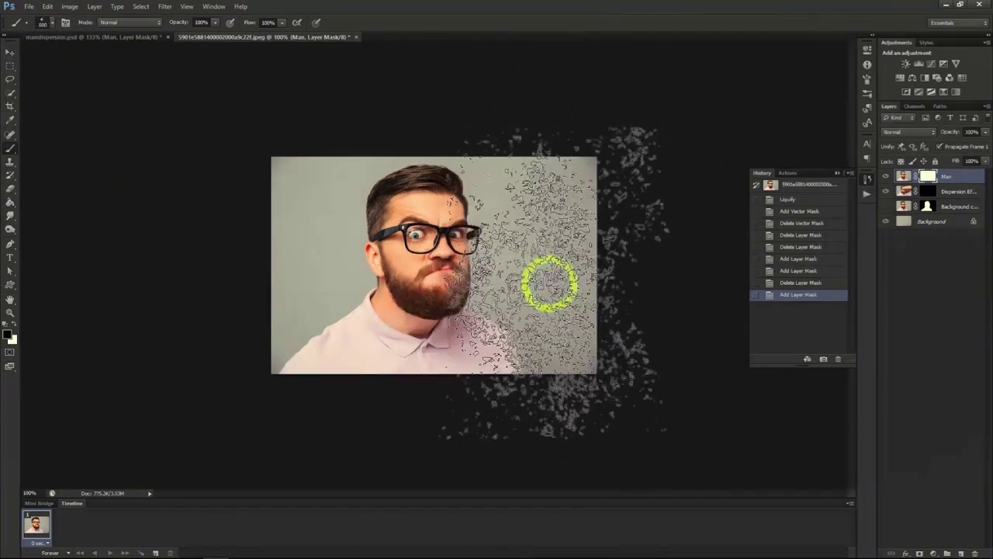
{"action": "key", "text": "bracketleft"}
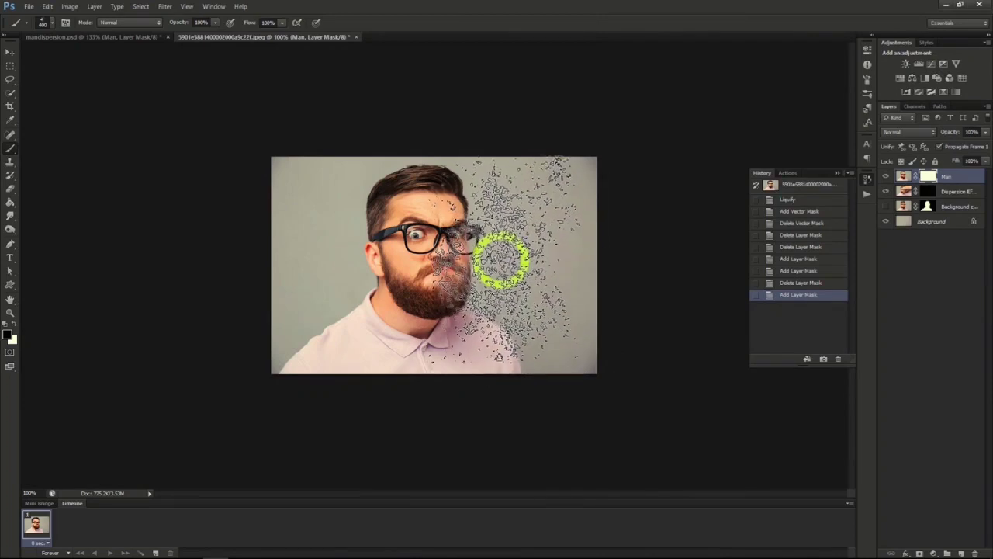
{"action": "left_click_drag", "start_coordinate": [498, 251], "coordinate": [506, 238]}
{"action": "left_click_drag", "start_coordinate": [507, 232], "coordinate": [506, 178]}
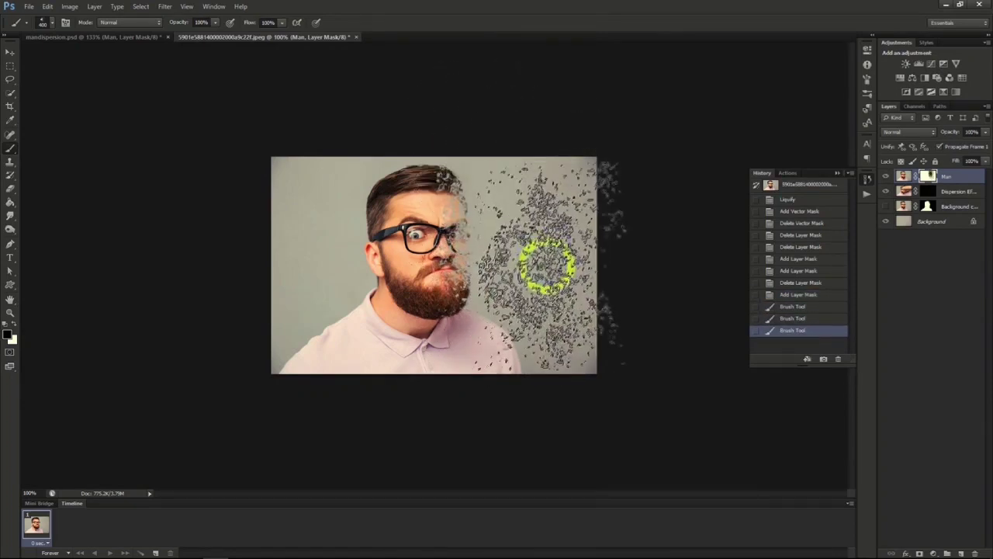
{"action": "left_click", "coordinate": [541, 306]}
{"action": "mouse_move", "coordinate": [541, 306]}
{"action": "left_mouse_down"}
{"action": "mouse_move", "coordinate": [587, 316]}
{"action": "mouse_move", "coordinate": [520, 272]}
{"action": "left_mouse_up"}
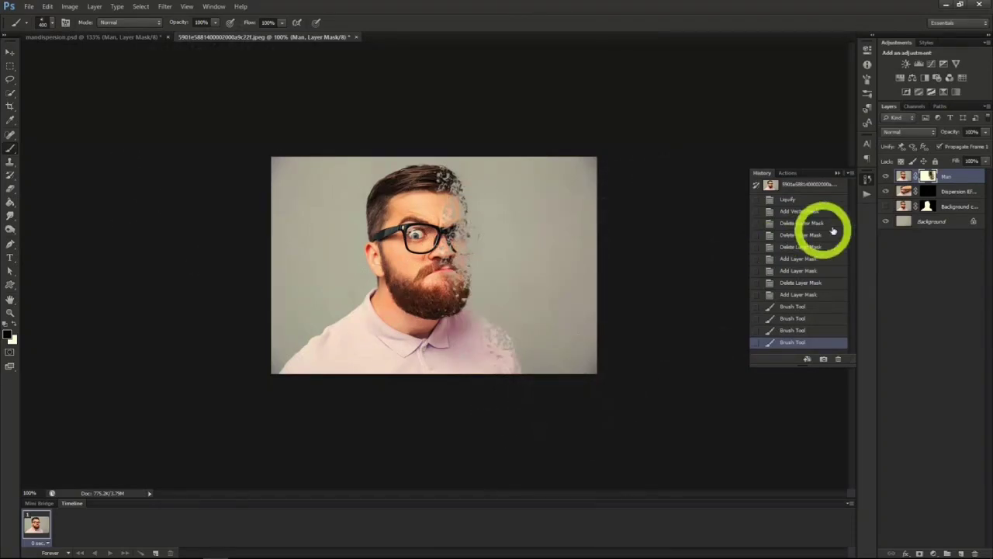
- Select the Dispersion Effect layer and choose a different 2500 px particle brush with white as the foreground color
{"action": "left_click", "coordinate": [946, 195]}
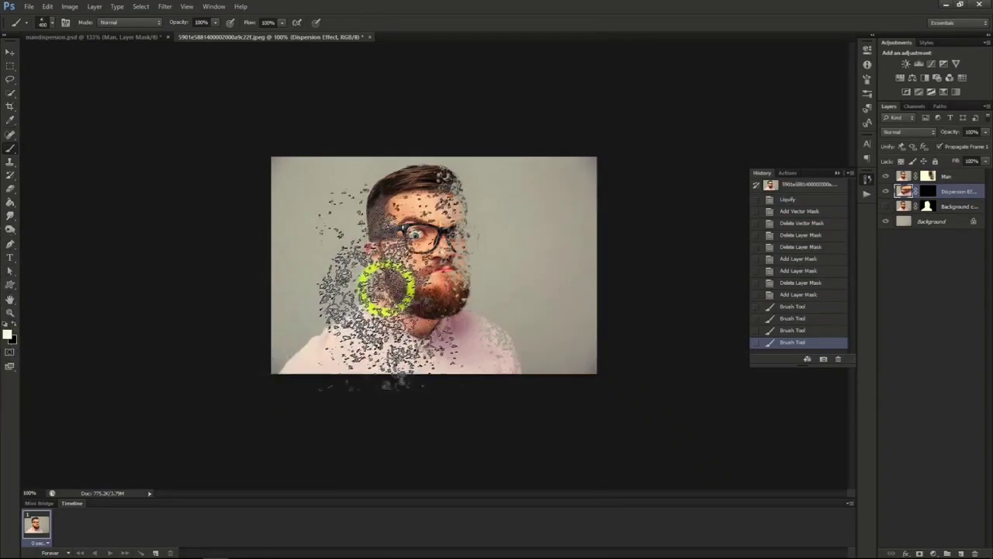
{"action": "left_click", "coordinate": [52, 22]}
{"action": "left_click", "coordinate": [72, 134]}
{"action": "left_click", "coordinate": [49, 23]}
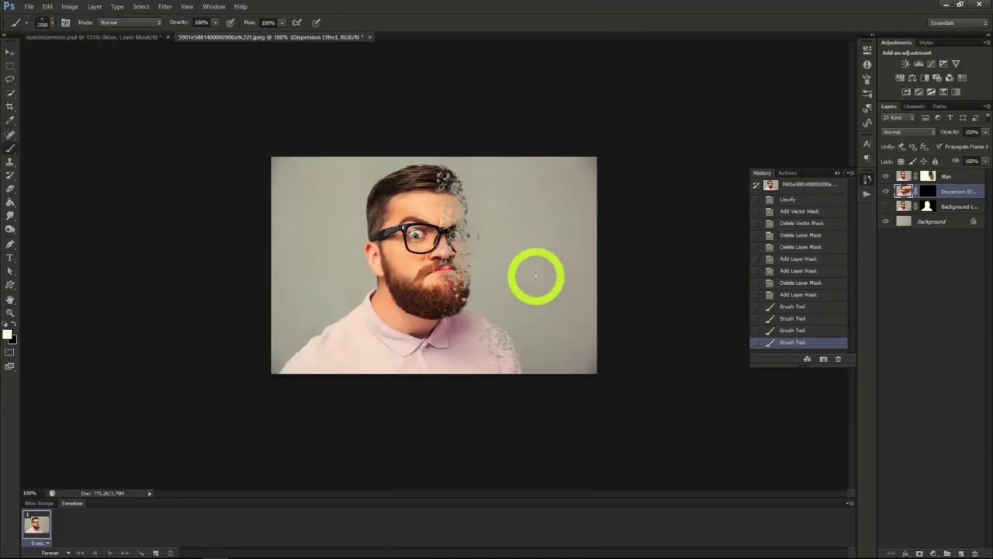
{"action": "left_click", "coordinate": [517, 259]}
{"action": "left_click", "coordinate": [499, 265]}
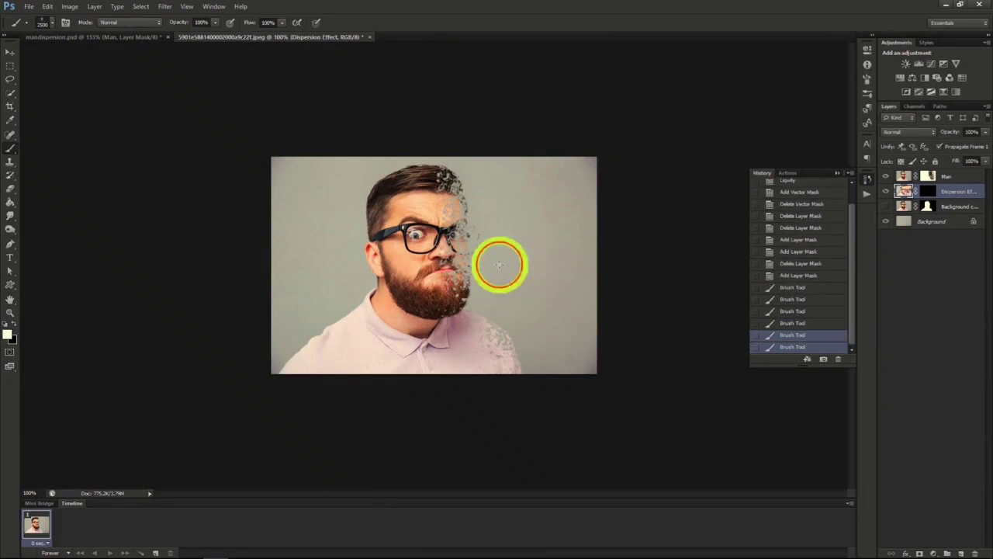
{"action": "key", "text": "ctrl+alt+z"}
{"action": "key", "text": "ctrl+alt+z"}
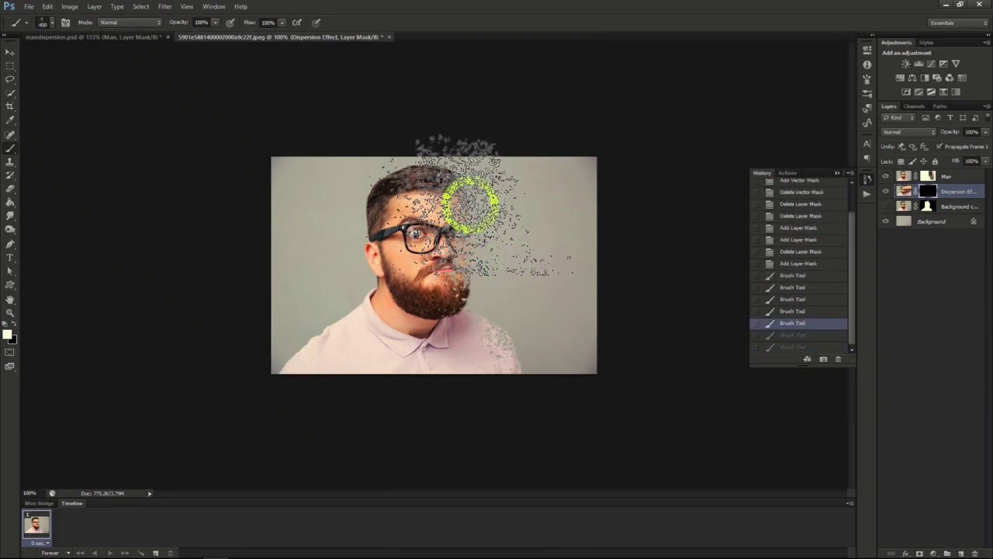
- Paint white on the Dispersion Effect layer mask at 400 px, scattering particles from the face and shoulder toward the photo's right edge
{"action": "left_click", "coordinate": [458, 233]}
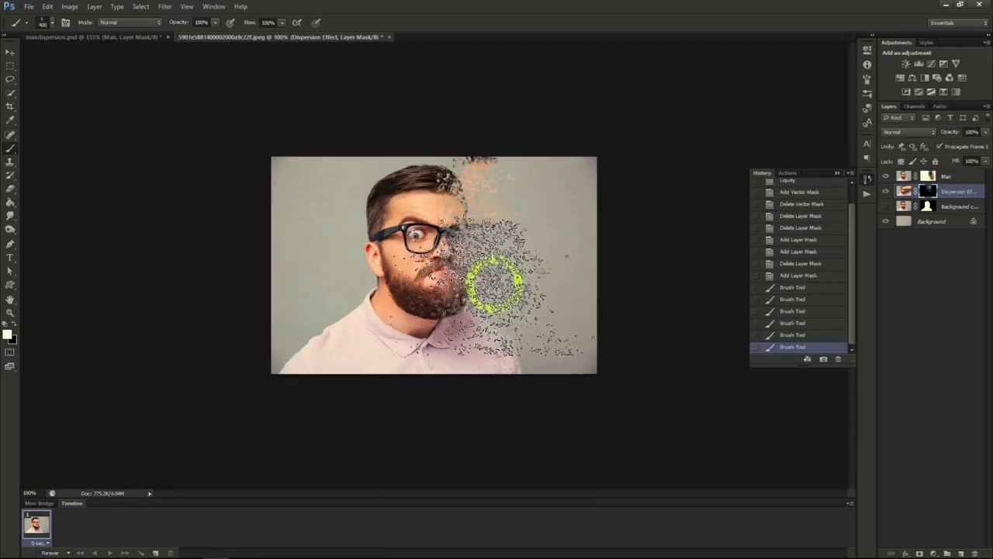
{"action": "left_click", "coordinate": [521, 304]}
{"action": "left_click", "coordinate": [549, 327]}
{"action": "left_click", "coordinate": [567, 254]}
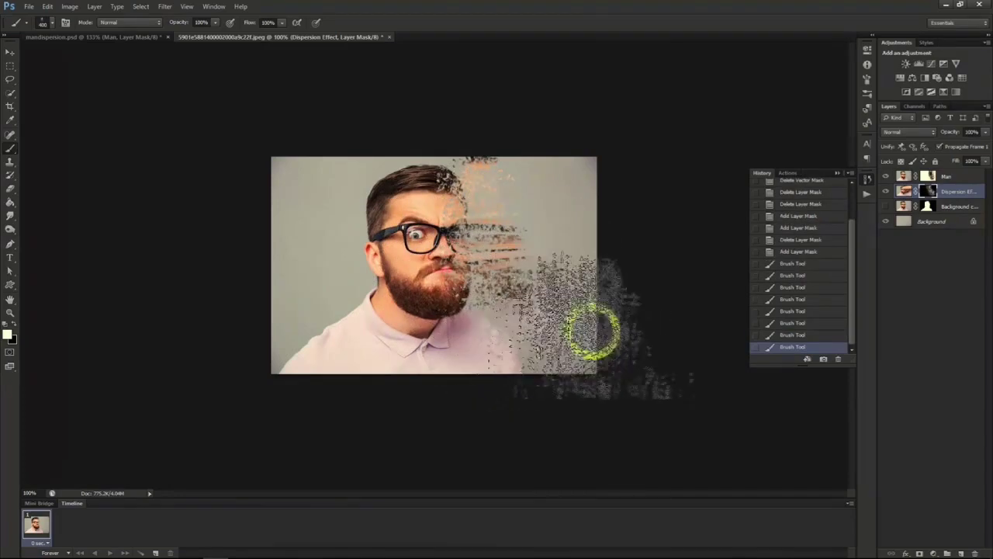
{"action": "left_click", "coordinate": [565, 189]}
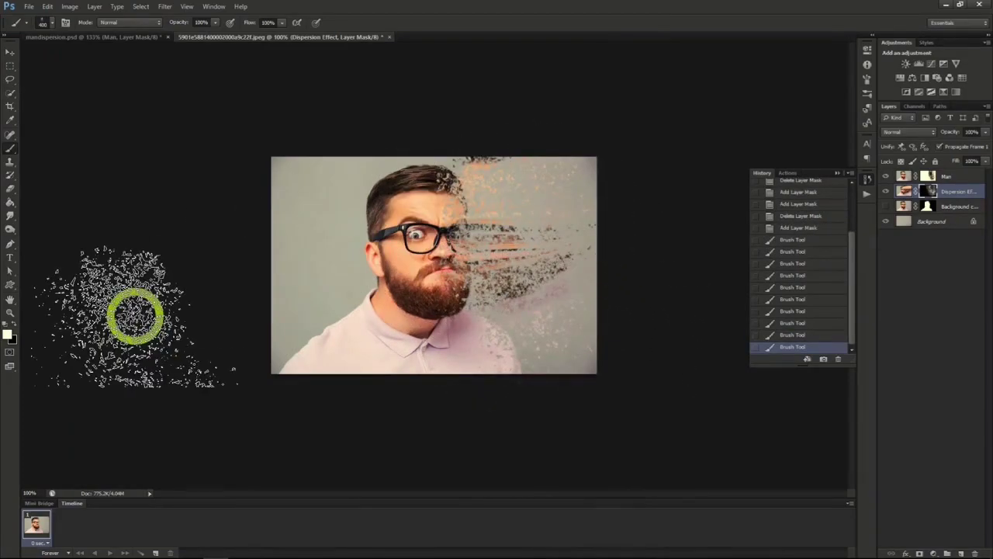
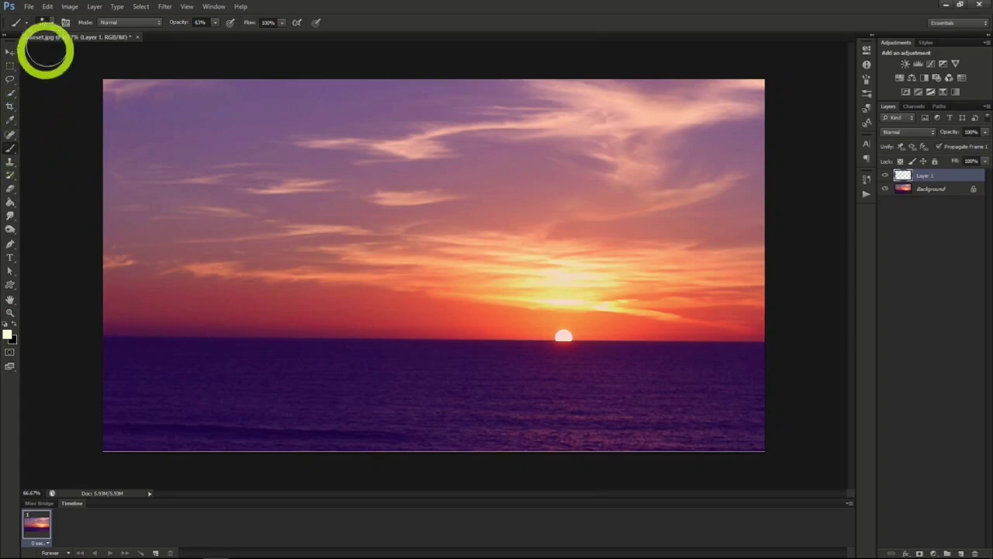
- Paint a single dab on Layer 1 with a soft 300 px brush, at the horizon between the photo's centre and the sun
{"action": "left_click", "coordinate": [52, 23]}
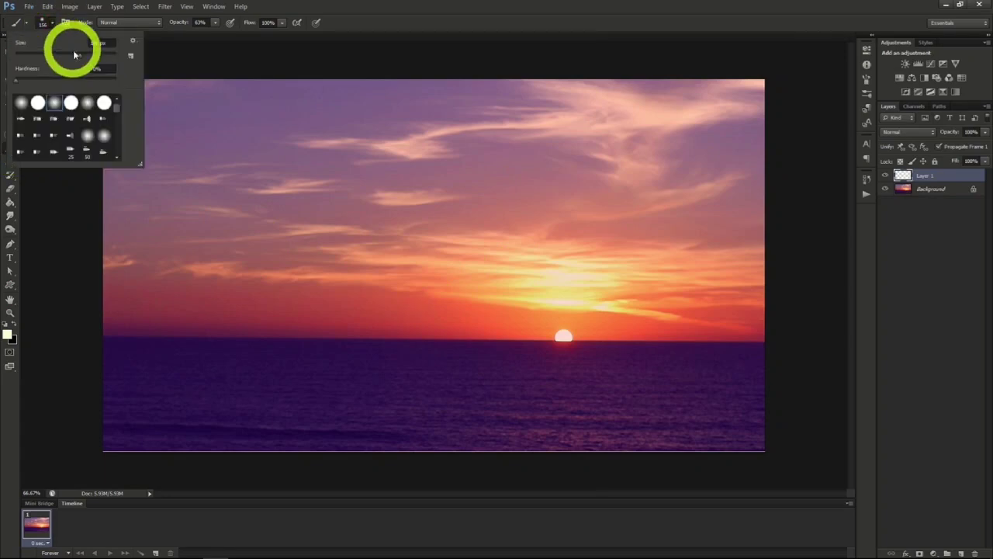
{"action": "left_click_drag", "start_coordinate": [81, 58], "coordinate": [97, 59]}
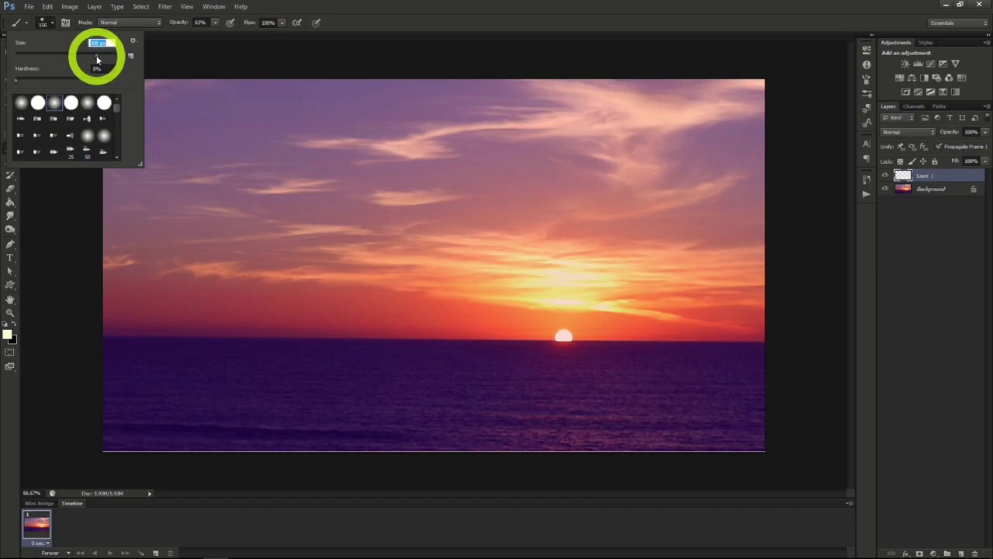
{"action": "left_click", "coordinate": [49, 29]}
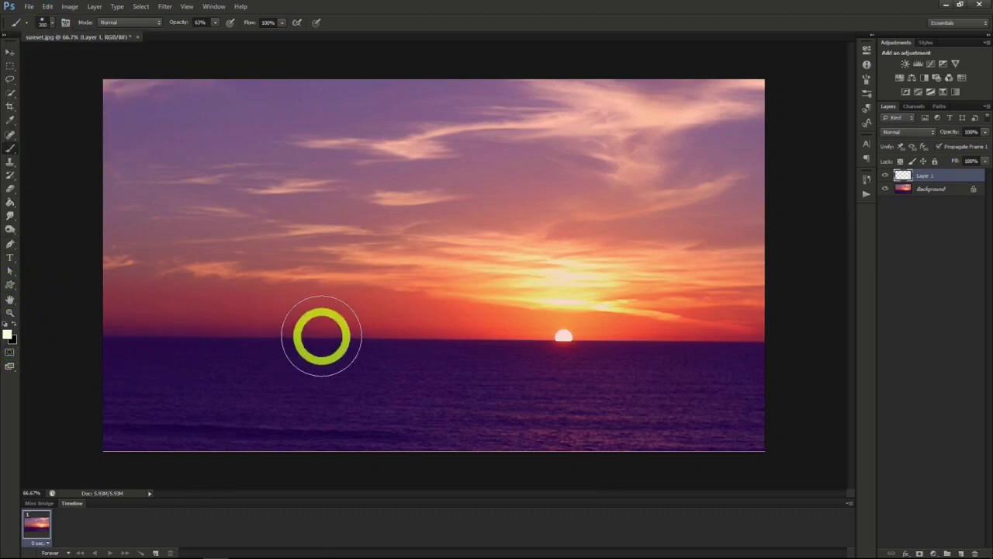
{"action": "left_click", "coordinate": [460, 315]}
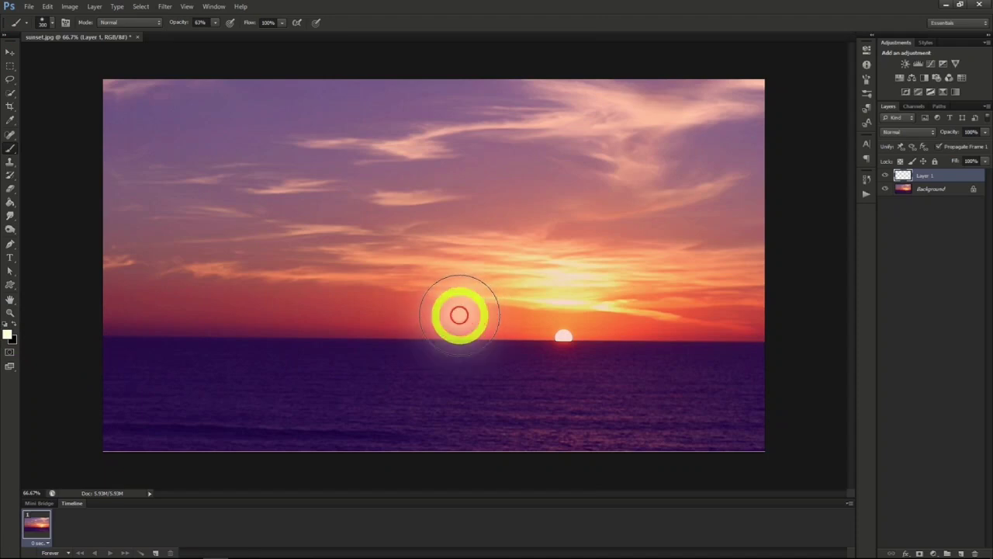
{"action": "scroll", "coordinate": [500, 349], "scroll_direction": "up", "scroll_amount": 3}
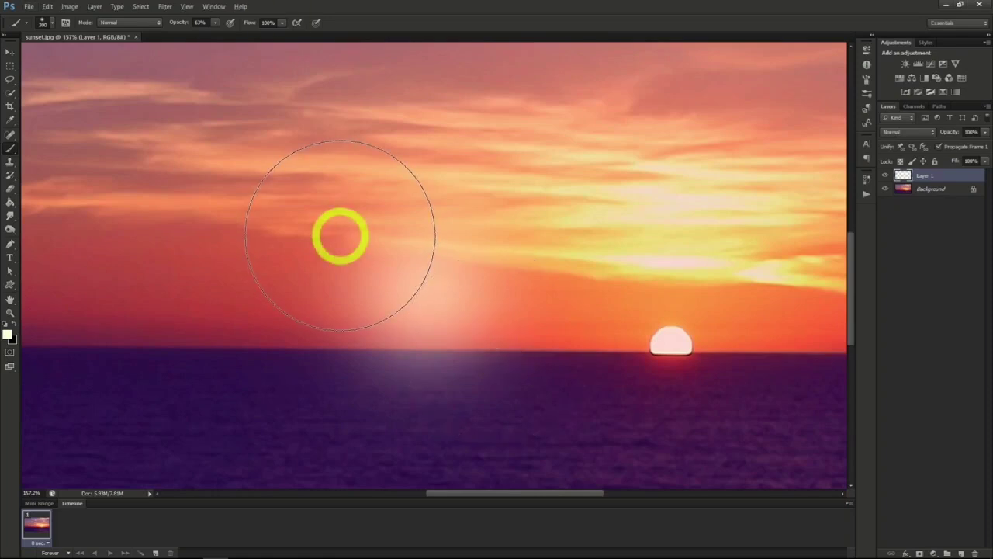
- Add 3.5% uniform monochromatic noise to the glow on Layer 1
{"action": "left_click", "coordinate": [163, 7]}
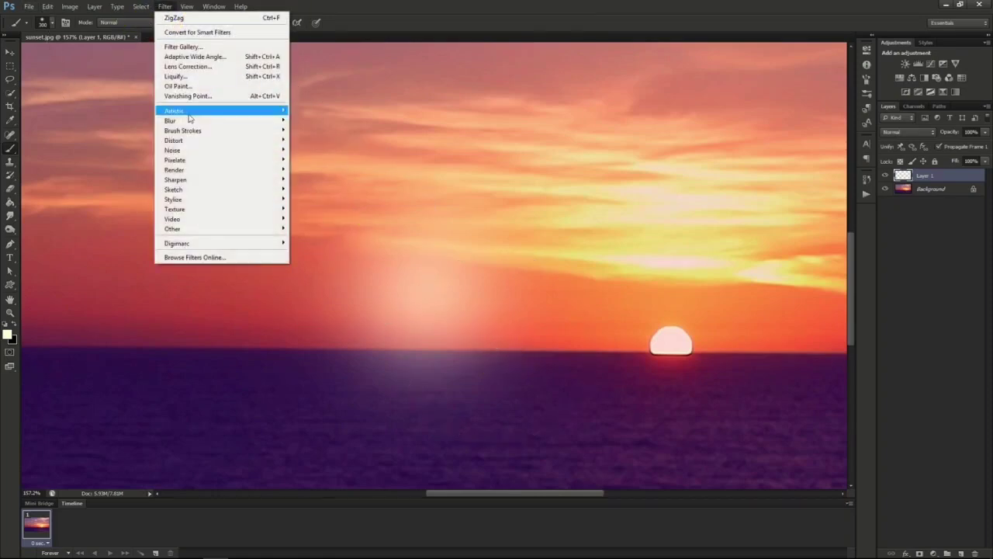
{"action": "mouse_move", "coordinate": [218, 150]}
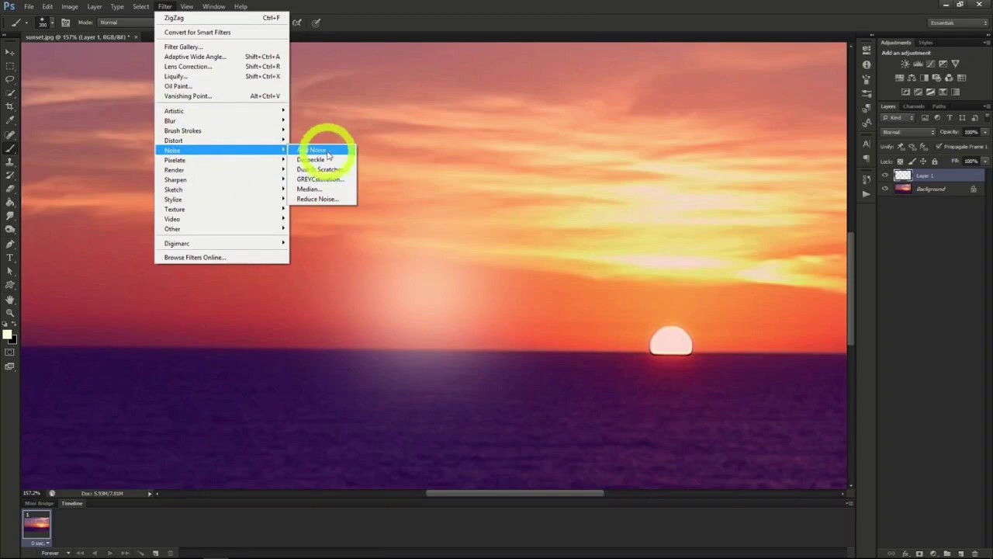
{"action": "left_click", "coordinate": [328, 155]}
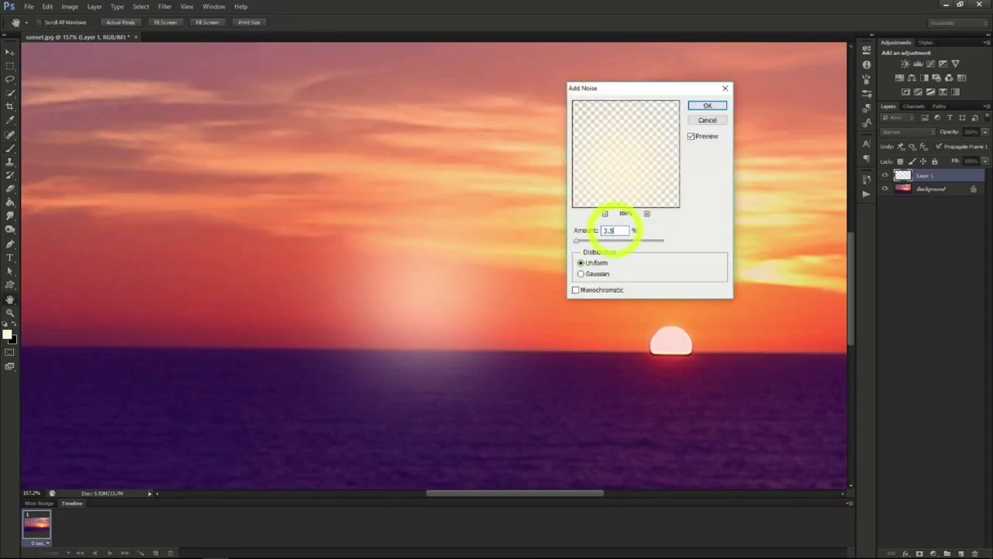
{"action": "left_click", "coordinate": [575, 290]}
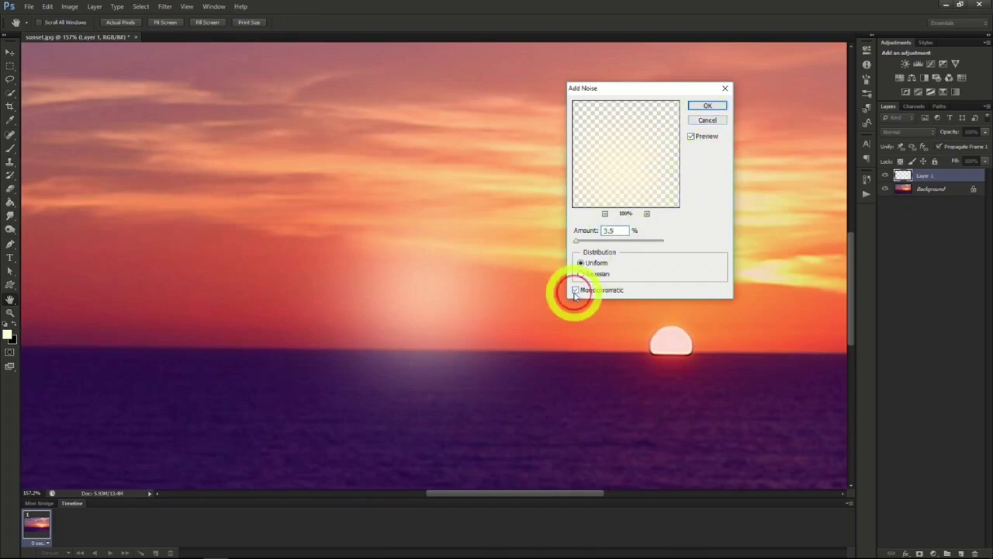
{"action": "left_click", "coordinate": [706, 105]}
{"action": "key", "text": "b"}
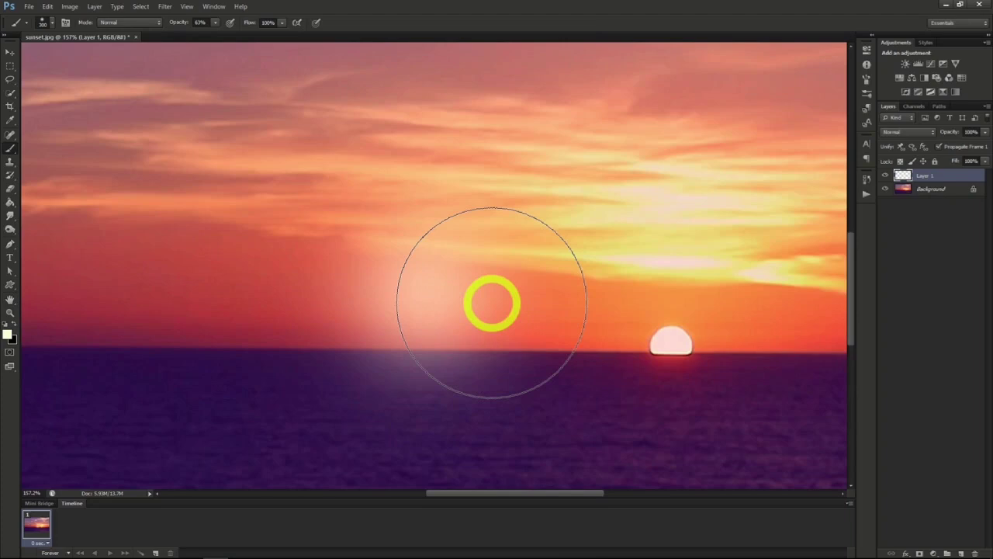
- Duplicate Layer 1 under the name White and rename the original layer Orange
{"action": "right_click", "coordinate": [932, 177]}
{"action": "left_click", "coordinate": [917, 210]}
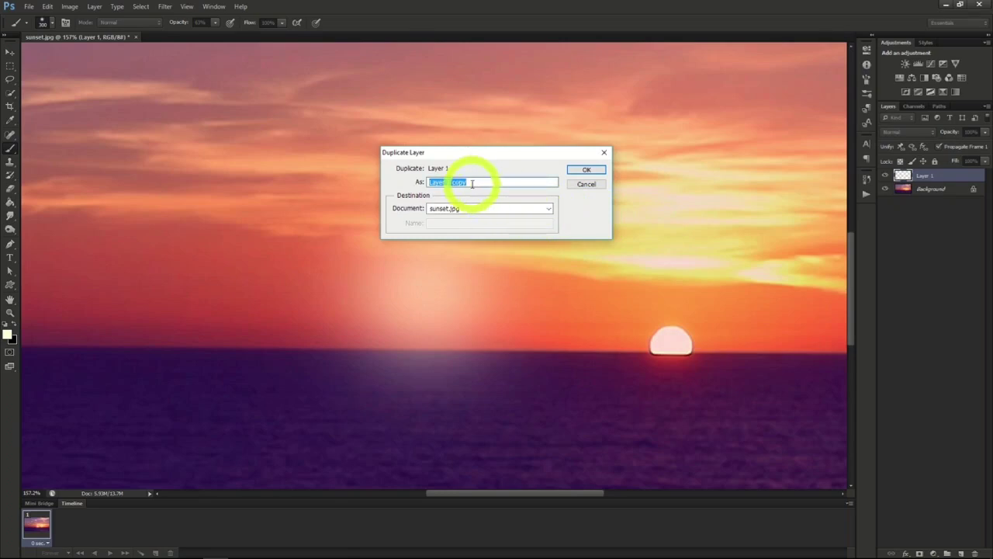
{"action": "type", "text": "White"}
{"action": "key", "text": "Return"}
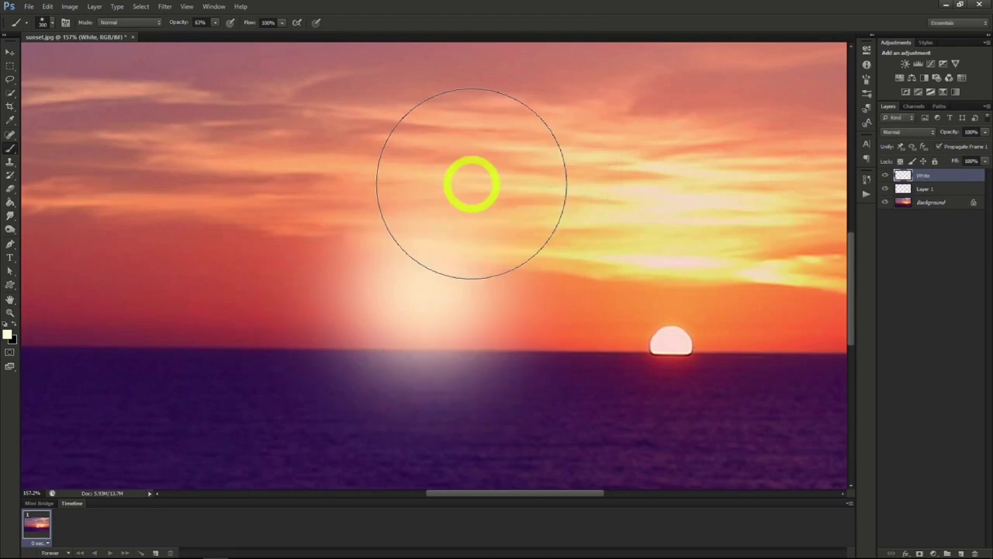
{"action": "left_click", "coordinate": [925, 190]}
{"action": "right_click", "coordinate": [925, 191]}
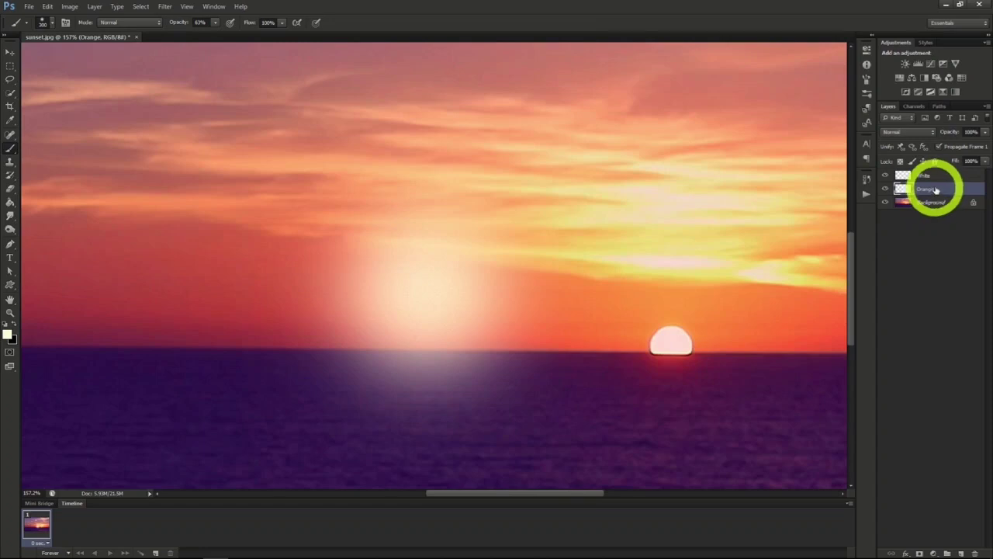
- Hide the White layer and colorize the Orange layer using Hue/Saturation with hue 45, saturation 97 and lightness -21
{"action": "left_click", "coordinate": [885, 175]}
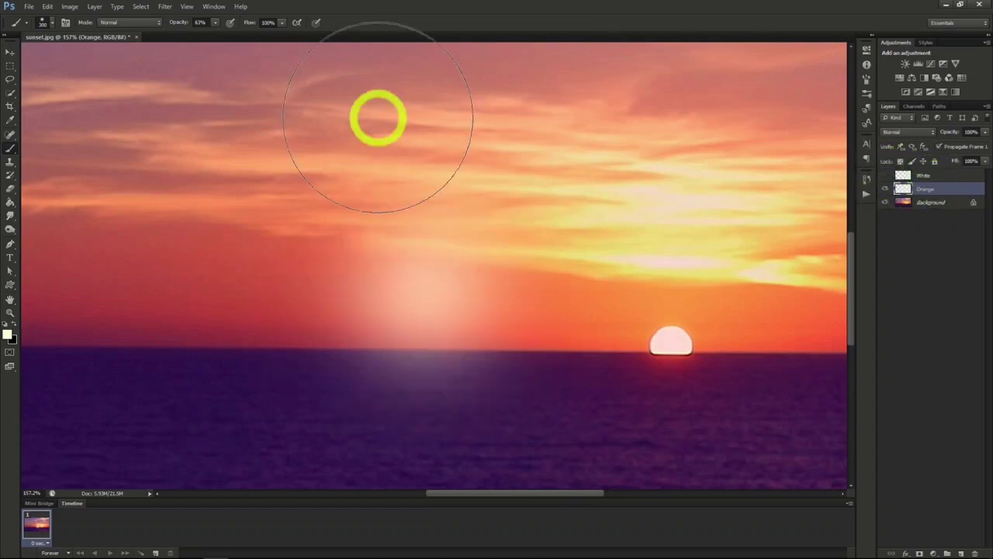
{"action": "left_click", "coordinate": [70, 6]}
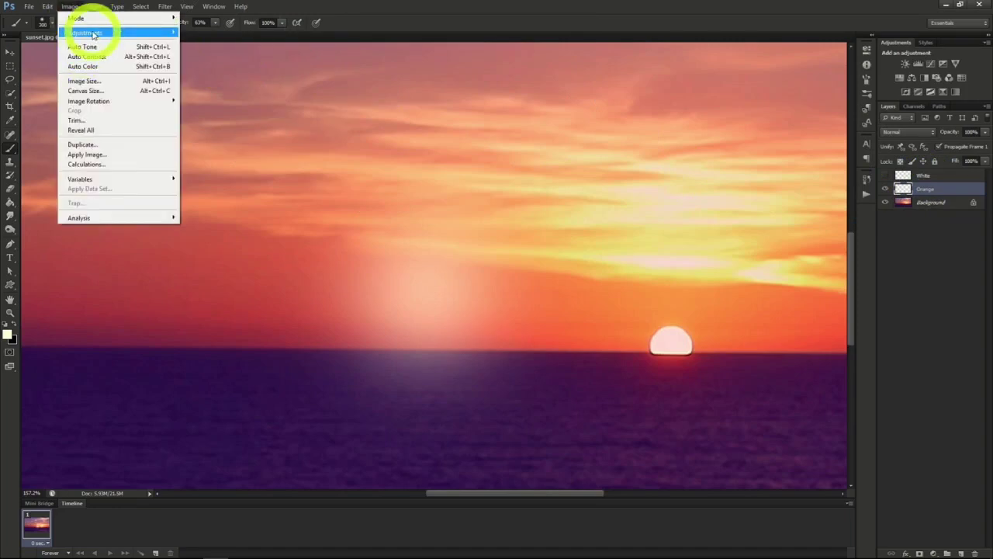
{"action": "mouse_move", "coordinate": [92, 35]}
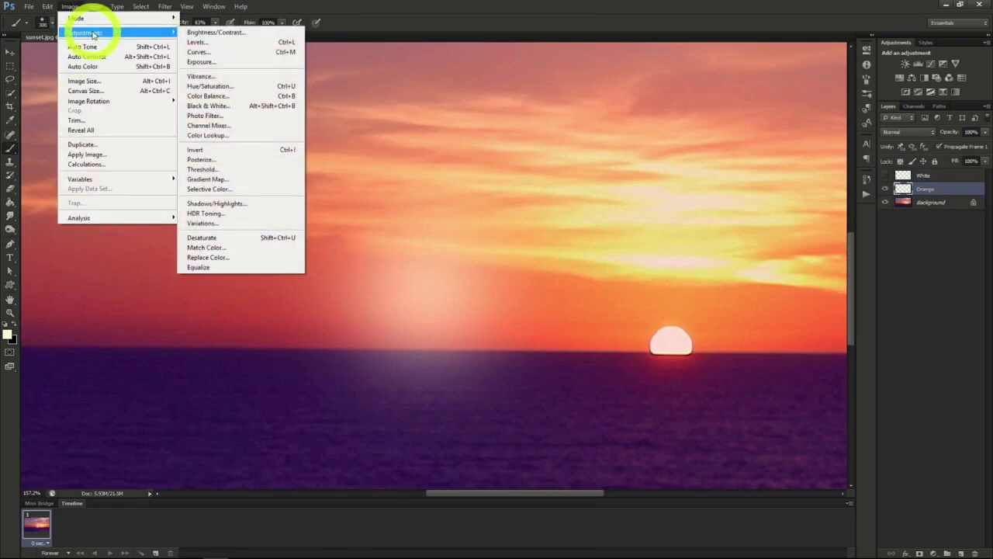
{"action": "left_click", "coordinate": [217, 85]}
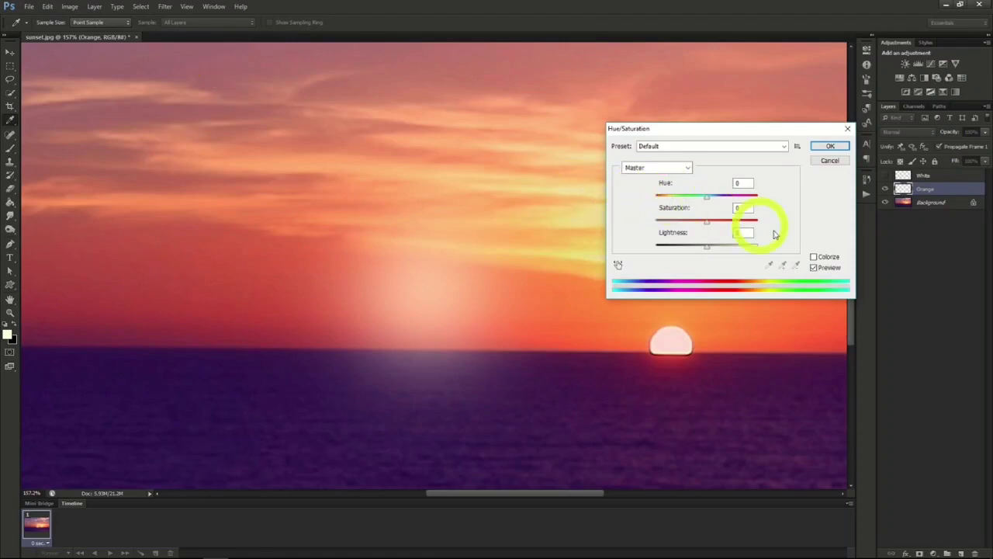
{"action": "left_click", "coordinate": [813, 257]}
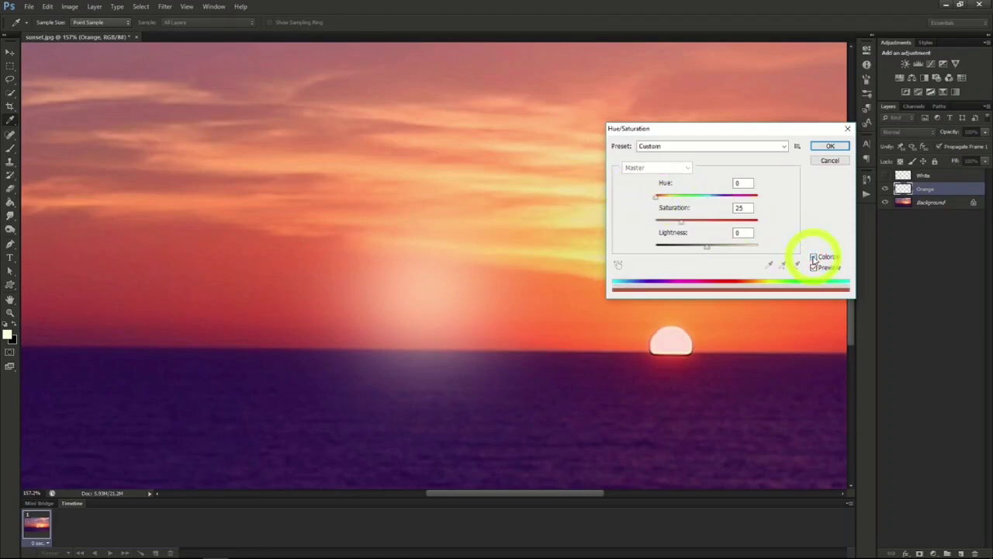
{"action": "left_click", "coordinate": [658, 198]}
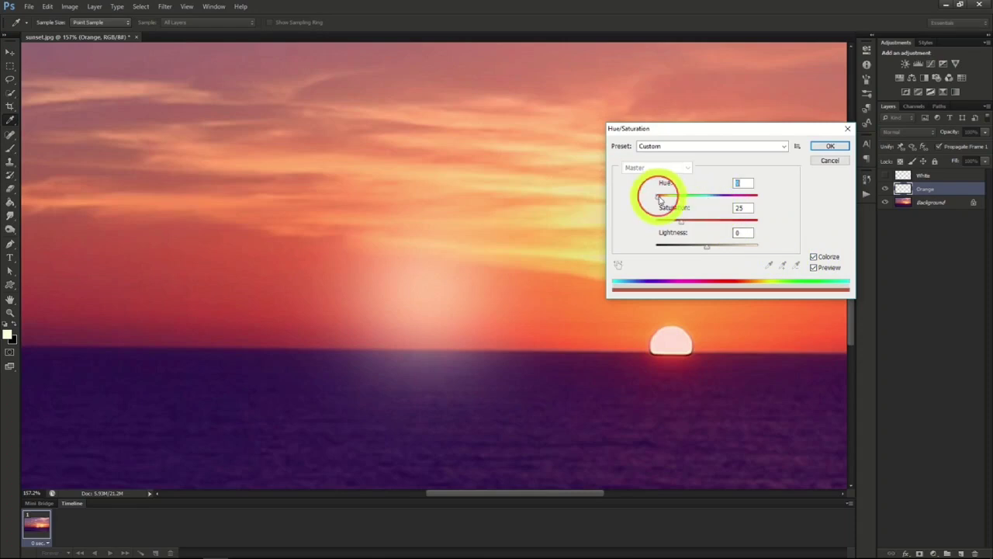
{"action": "left_click_drag", "start_coordinate": [659, 198], "coordinate": [757, 226]}
{"action": "left_click_drag", "start_coordinate": [705, 249], "coordinate": [696, 247]}
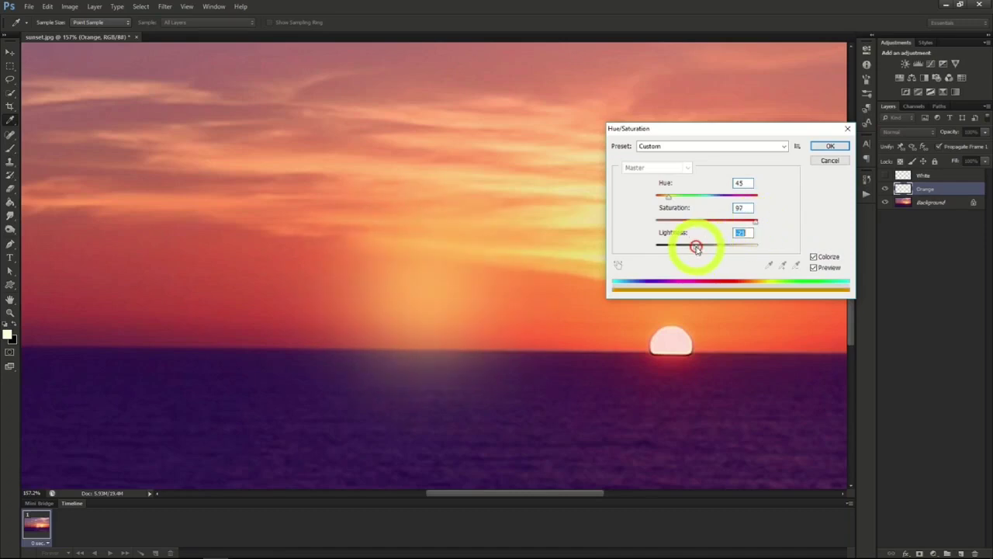
{"action": "left_click", "coordinate": [830, 146]}
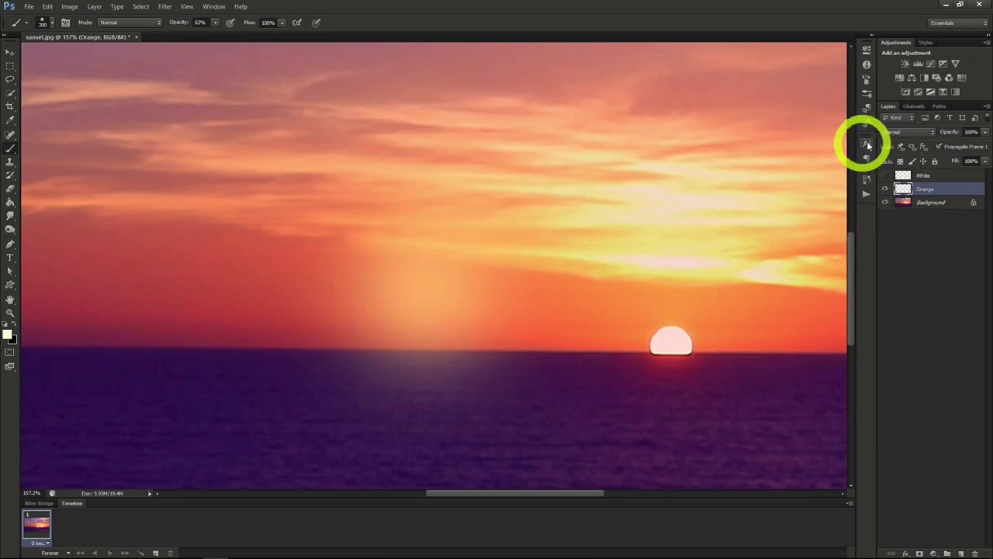
- Set the Orange layer's blend mode to Screen, show the White layer and set its blend mode to Linear Dodge (Add)
{"action": "left_click", "coordinate": [902, 132]}
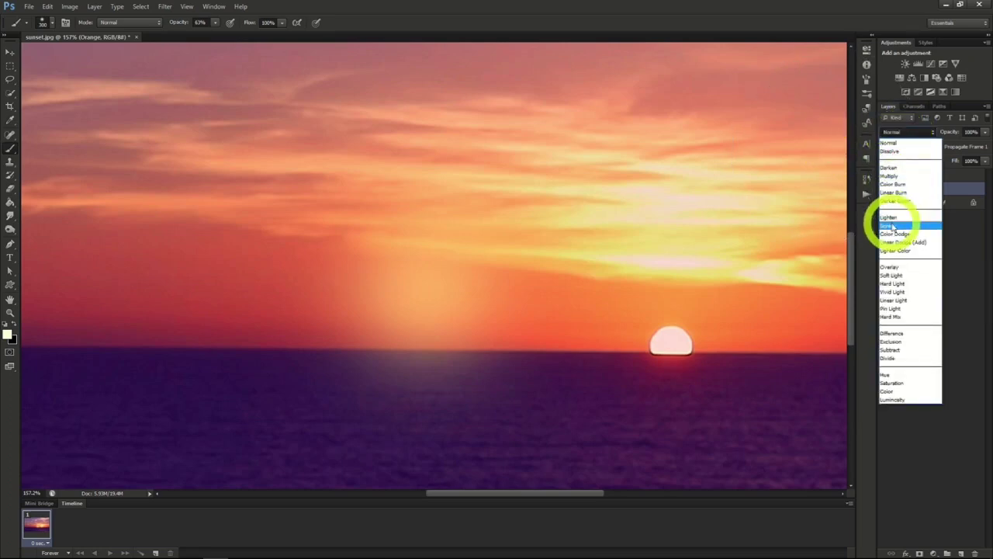
{"action": "left_click", "coordinate": [901, 241]}
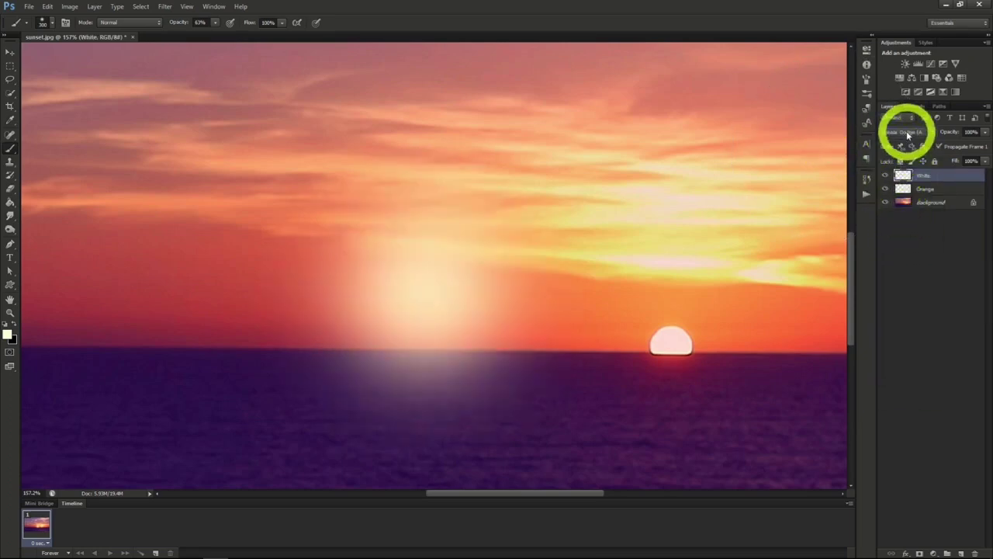
{"action": "left_click", "coordinate": [905, 132]}
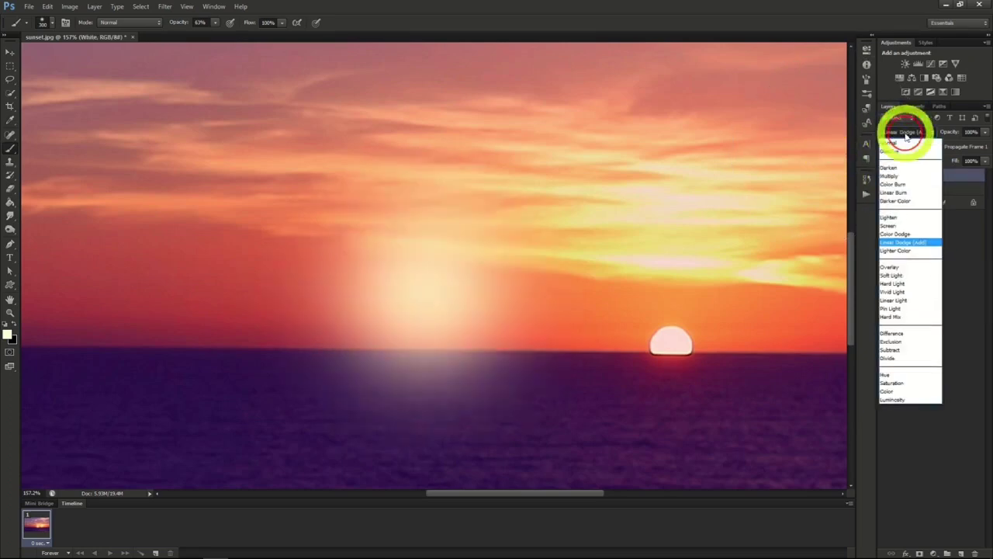
{"action": "left_click", "coordinate": [901, 243]}
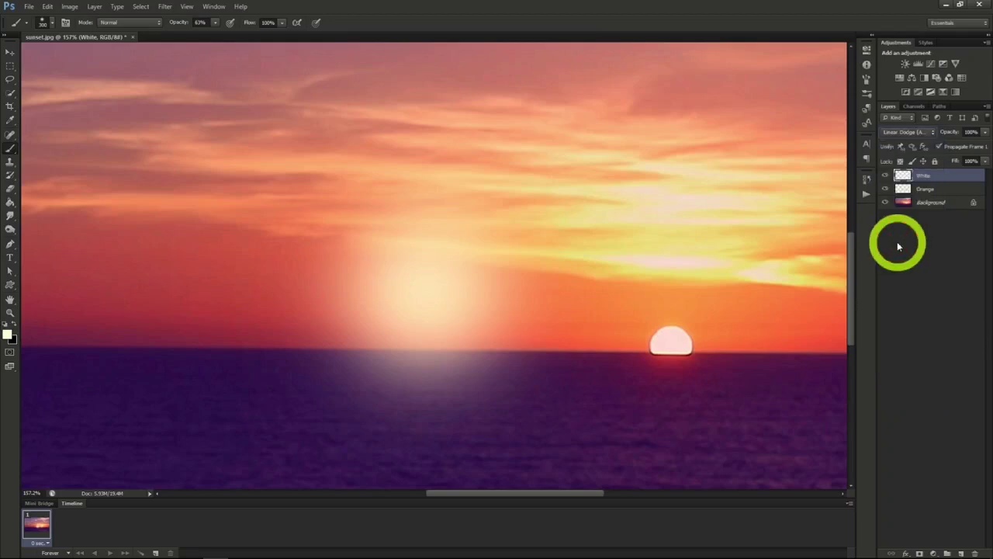
- Enlarge the Orange layer's glow proportionally to about 113.7% with Free Transform and apply the change
{"action": "left_click", "coordinate": [934, 190]}
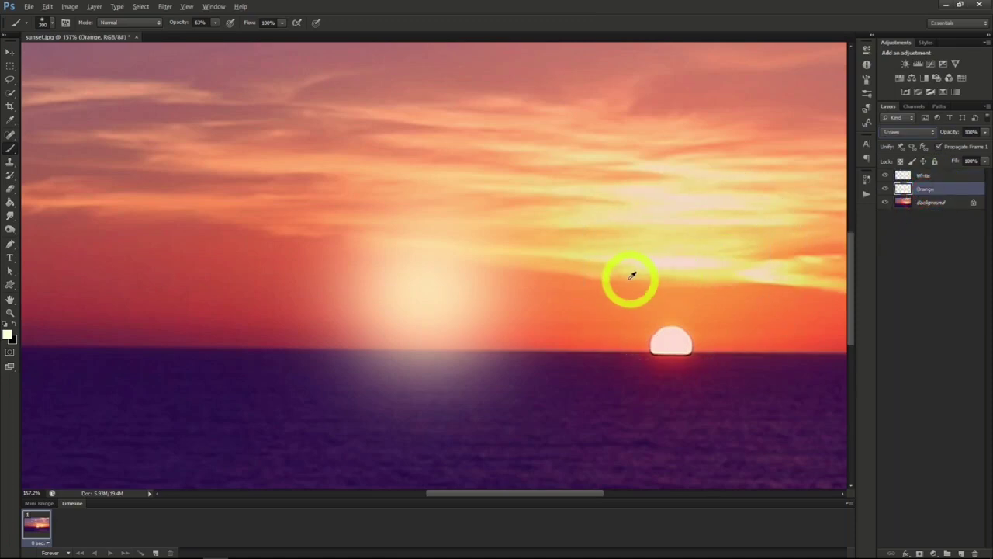
{"action": "key", "text": "ctrl+t"}
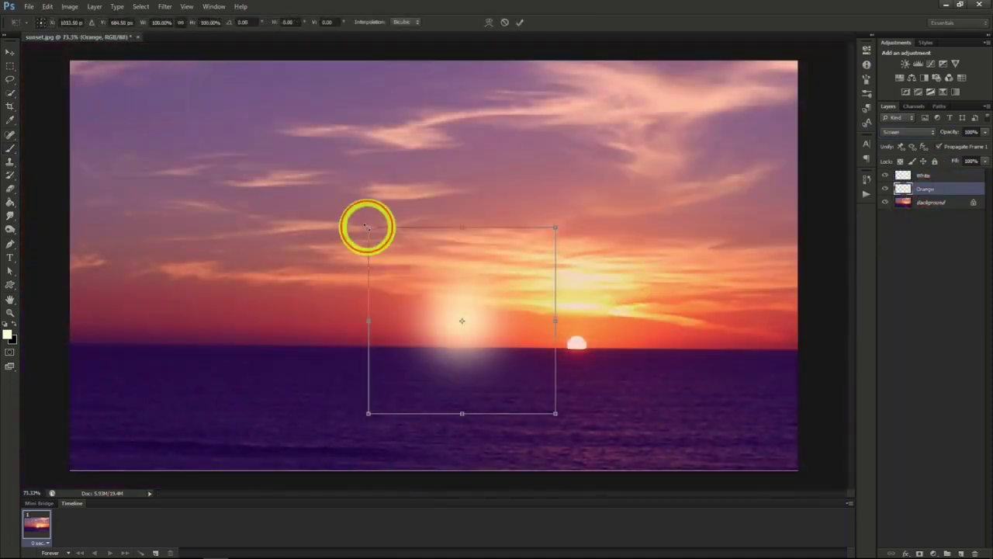
{"action": "left_click_drag", "start_coordinate": [367, 228], "coordinate": [337, 207]}
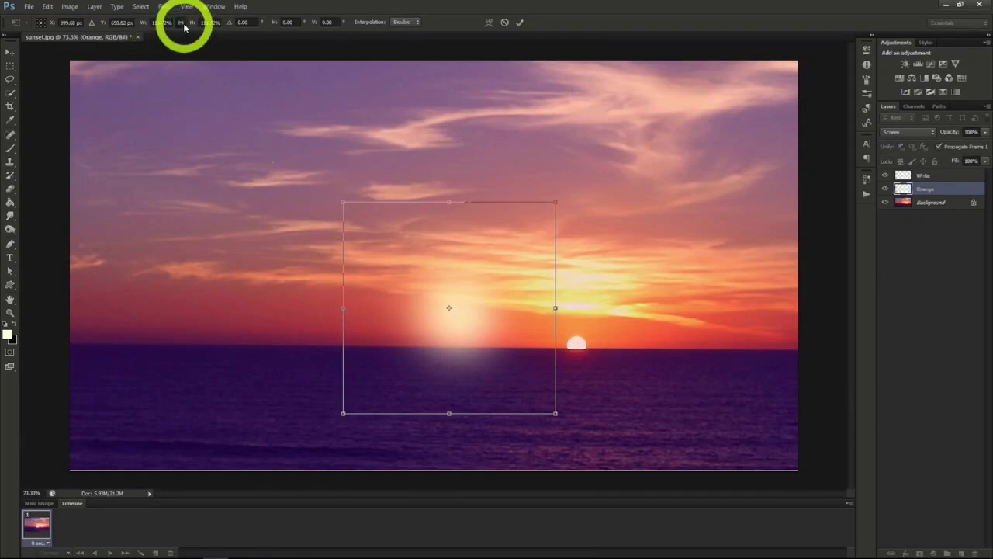
{"action": "left_click", "coordinate": [5, 54]}
{"action": "left_click", "coordinate": [438, 216]}
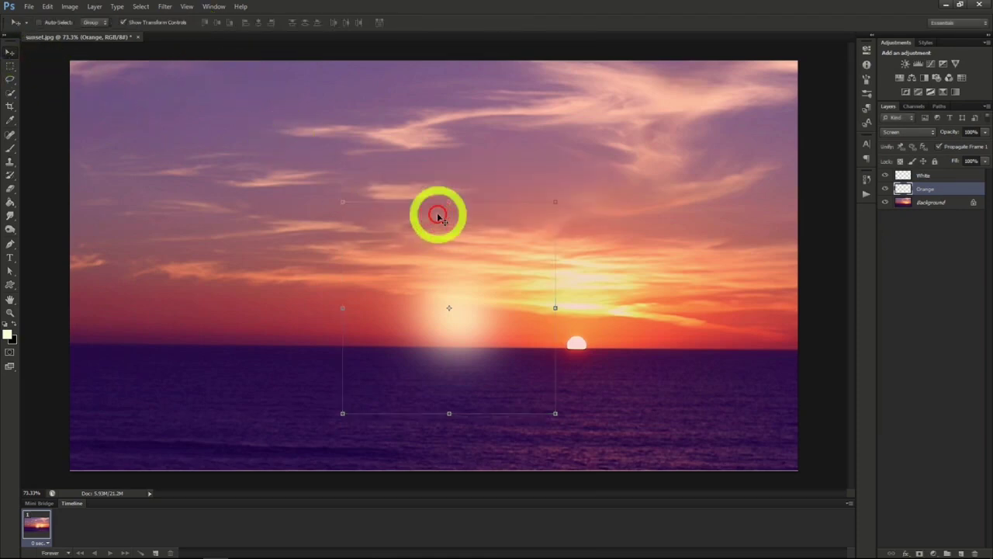
- Select the White and Orange layers together and move the glow onto the setting sun
{"action": "left_click", "coordinate": [936, 176]}
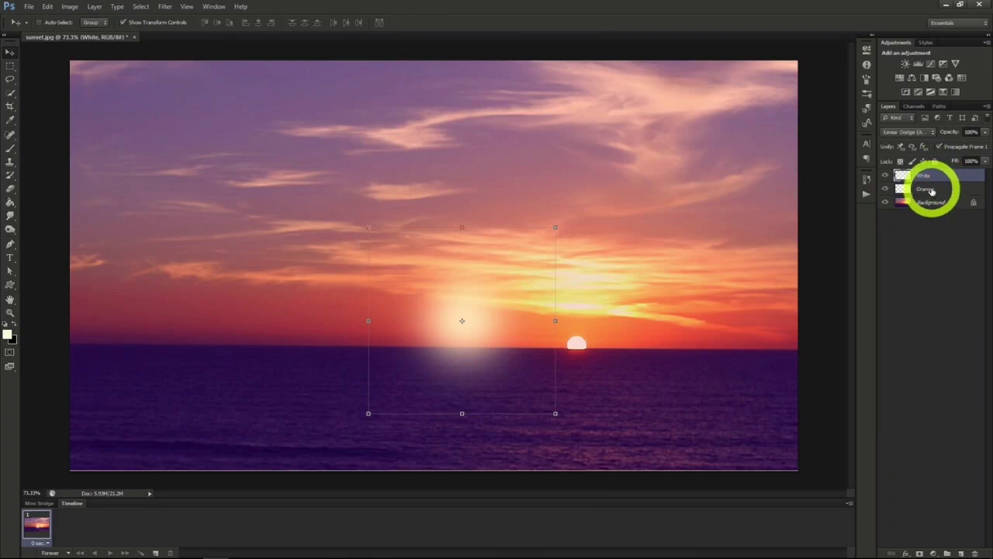
{"action": "left_click", "coordinate": [931, 191], "text": "shift"}
{"action": "left_click_drag", "start_coordinate": [492, 324], "coordinate": [600, 339]}
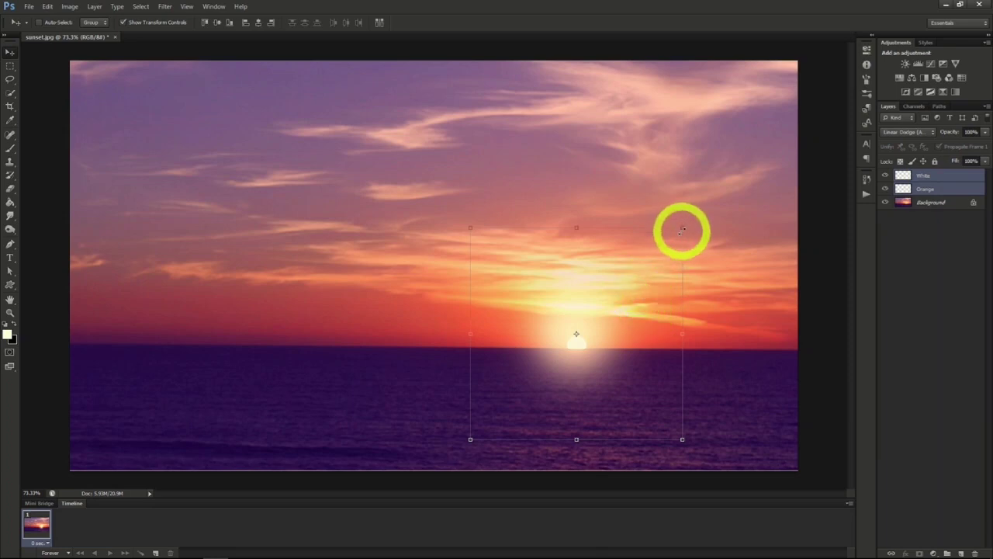
{"action": "left_click_drag", "start_coordinate": [599, 304], "coordinate": [604, 303]}
- Enlarge the White and Orange glows together, centred on the sun, and make White the active layer
{"action": "left_click", "coordinate": [920, 175]}
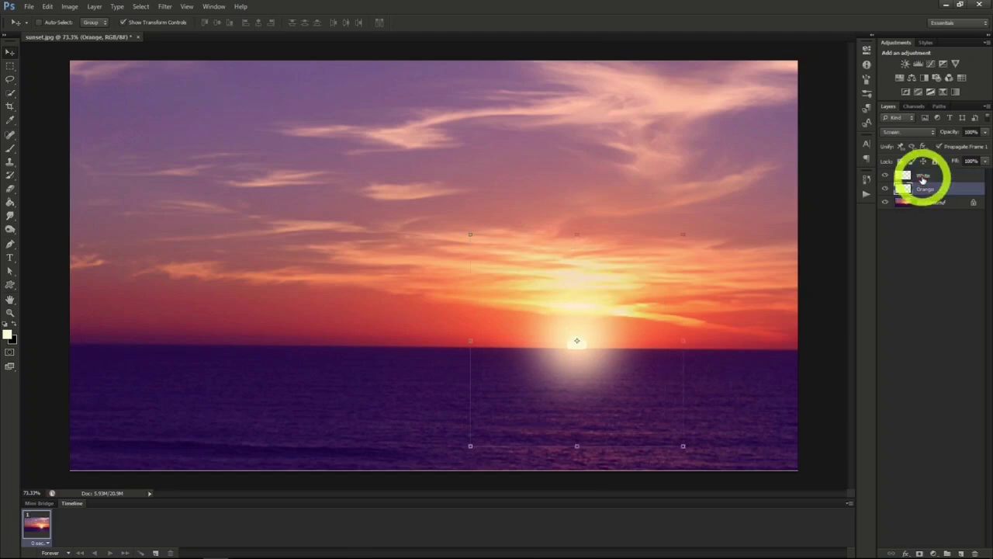
{"action": "left_click", "coordinate": [922, 179]}
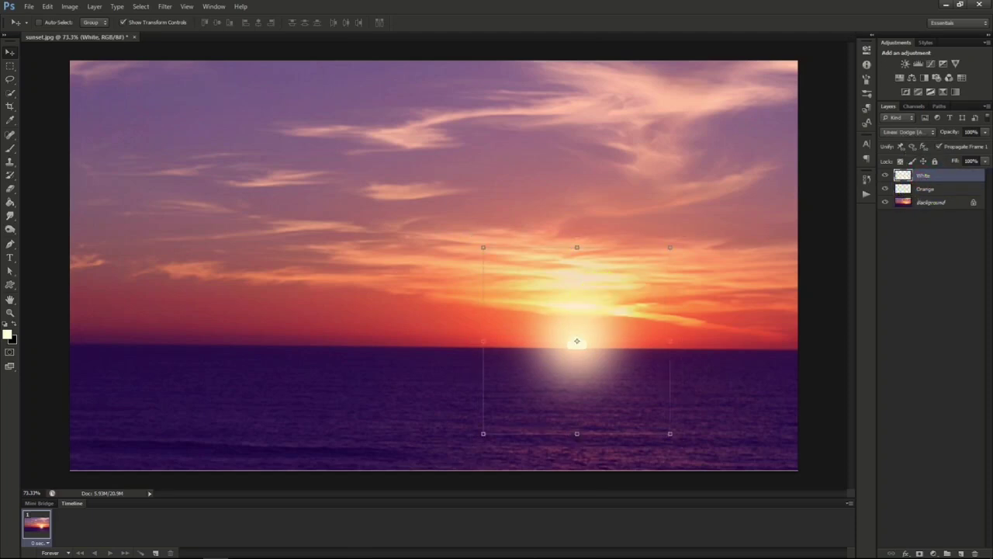
{"action": "left_click", "coordinate": [452, 210], "text": "ctrl+shift"}
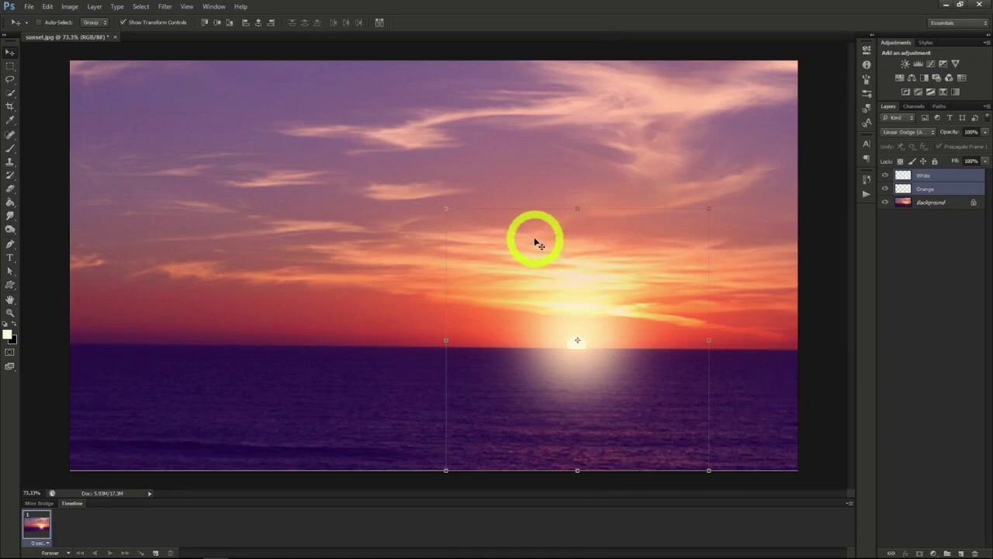
{"action": "left_click", "coordinate": [921, 188]}
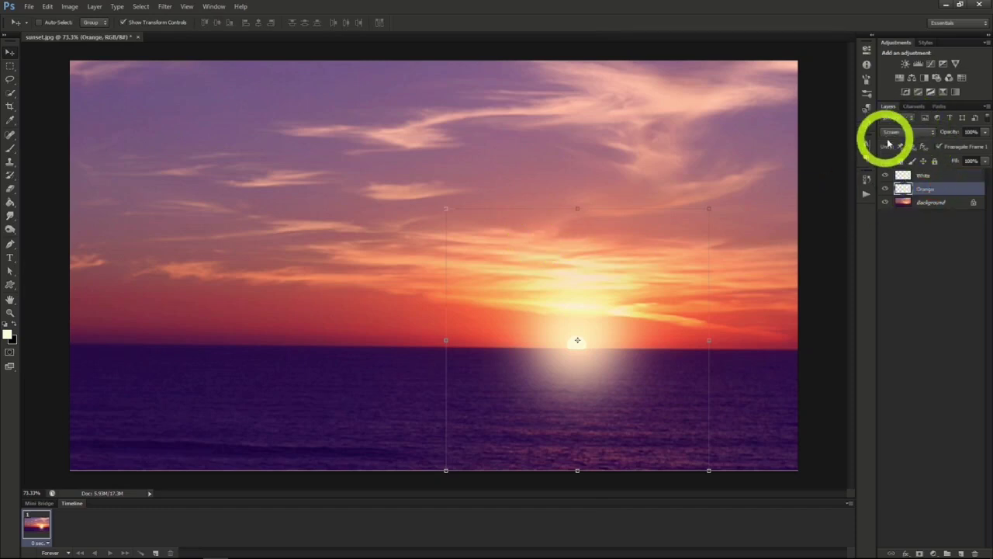
{"action": "left_click", "coordinate": [935, 177]}
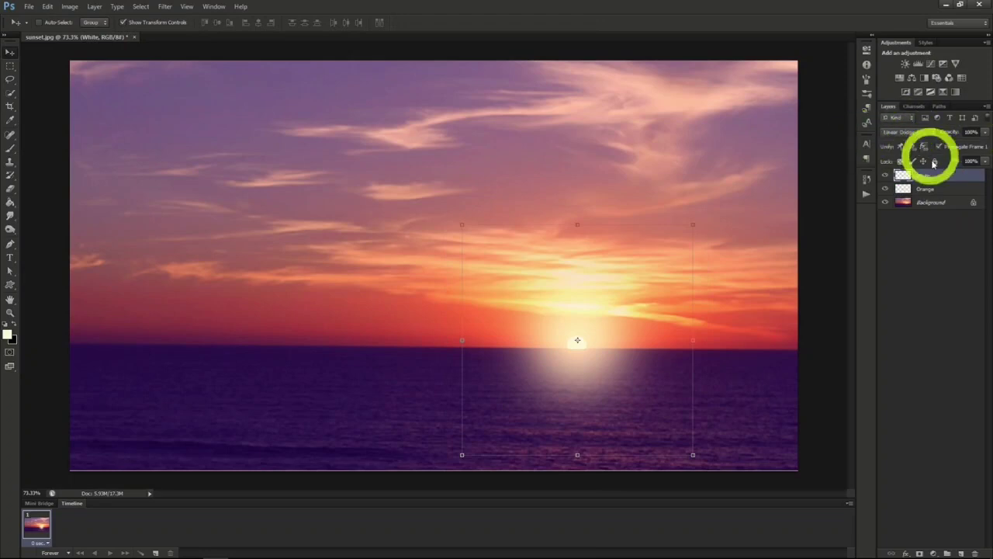
- Set the Orange layer's opacity to 50% and lower the White layer's fill to soften the sun glow
{"action": "left_click", "coordinate": [939, 190]}
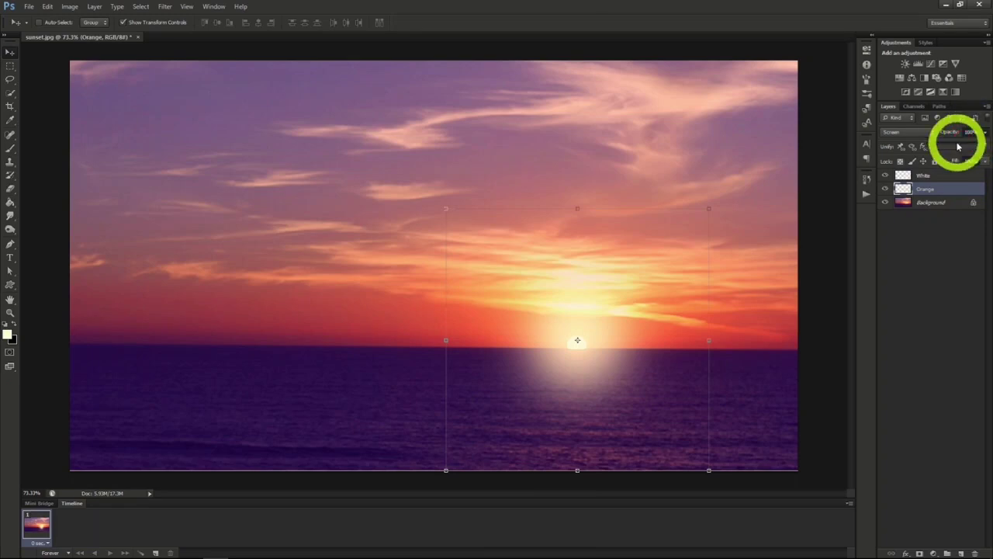
{"action": "left_click_drag", "start_coordinate": [958, 146], "coordinate": [951, 146]}
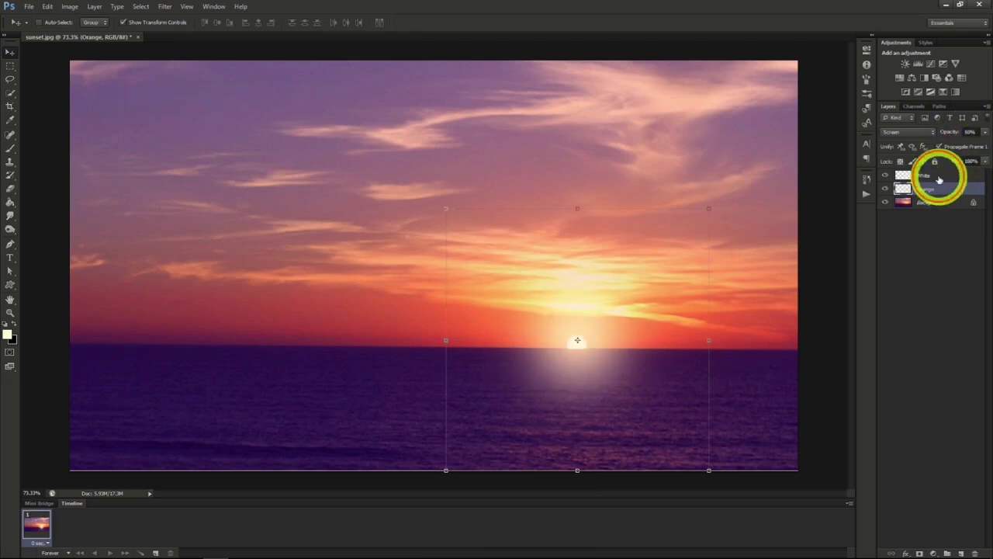
{"action": "left_click", "coordinate": [939, 178]}
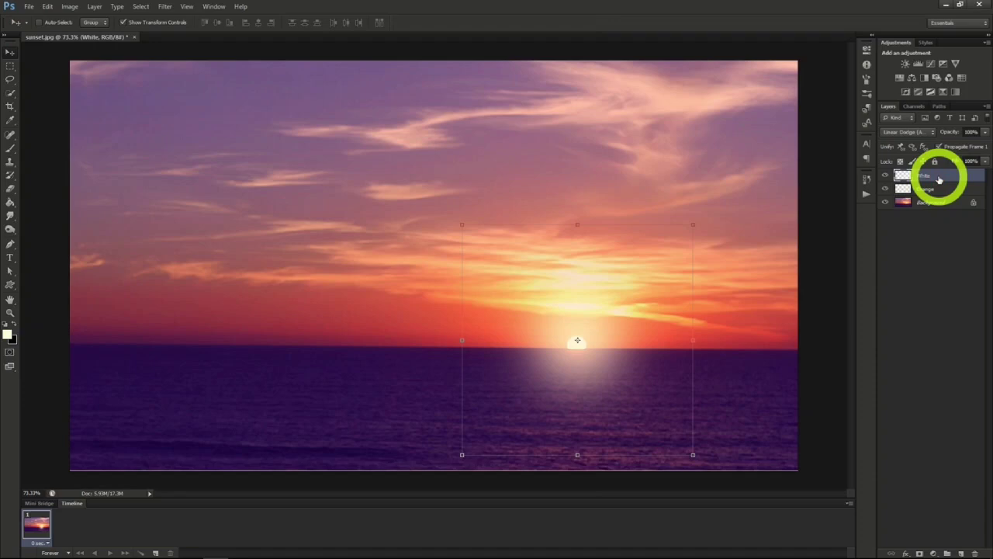
{"action": "left_click", "coordinate": [984, 160]}
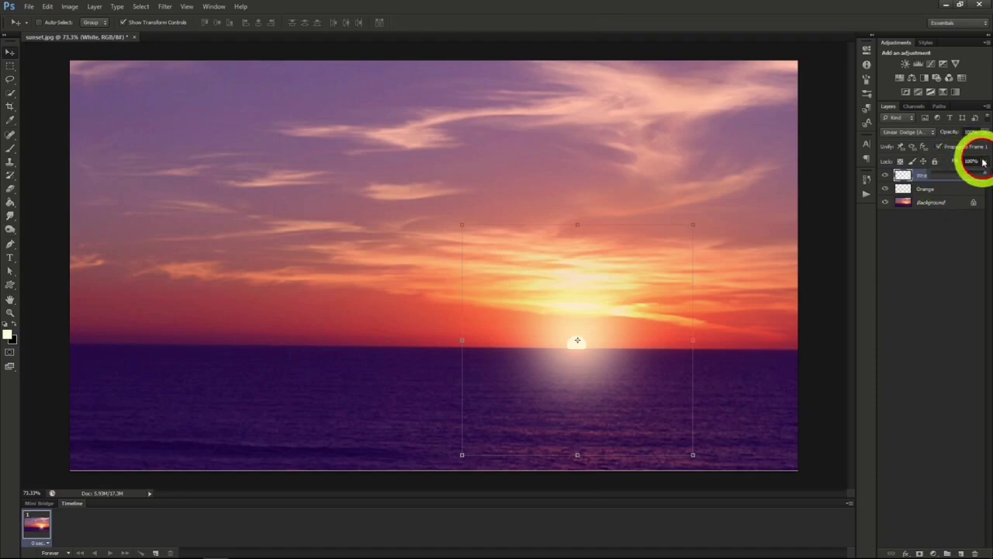
{"action": "left_click_drag", "start_coordinate": [986, 177], "coordinate": [944, 177]}
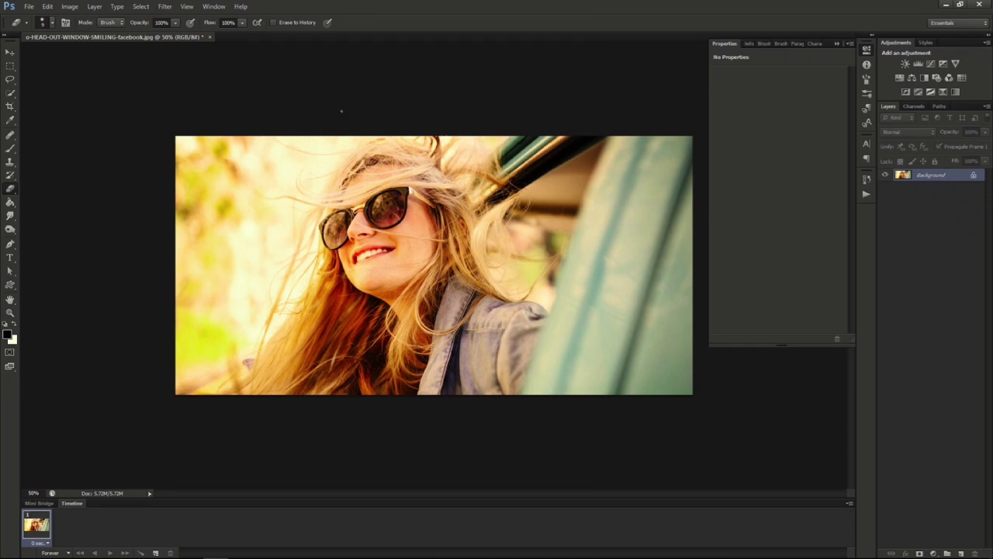
- Add a Curves adjustment layer named Lomography Effect above the portrait photo
{"action": "left_click", "coordinate": [94, 6]}
{"action": "mouse_move", "coordinate": [131, 99]}
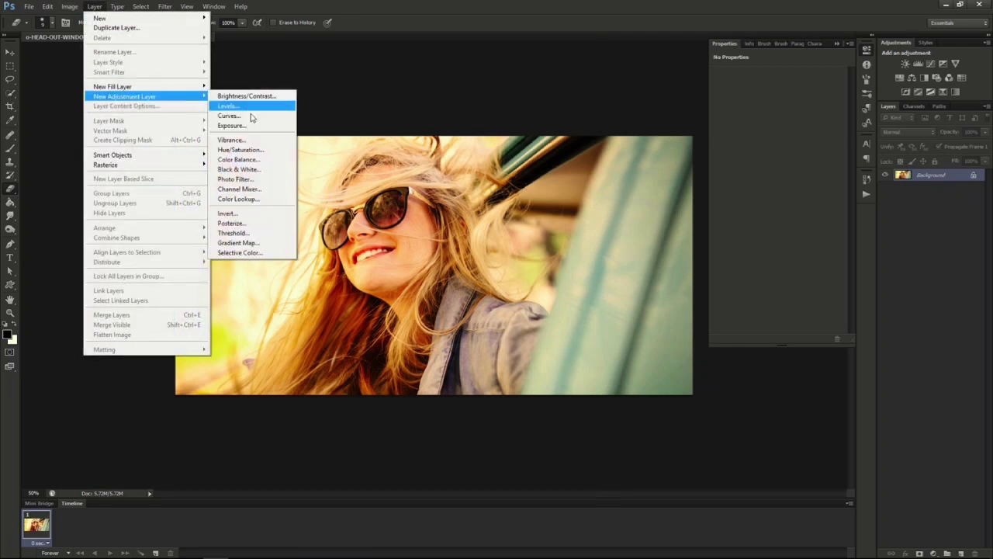
{"action": "left_click", "coordinate": [232, 116]}
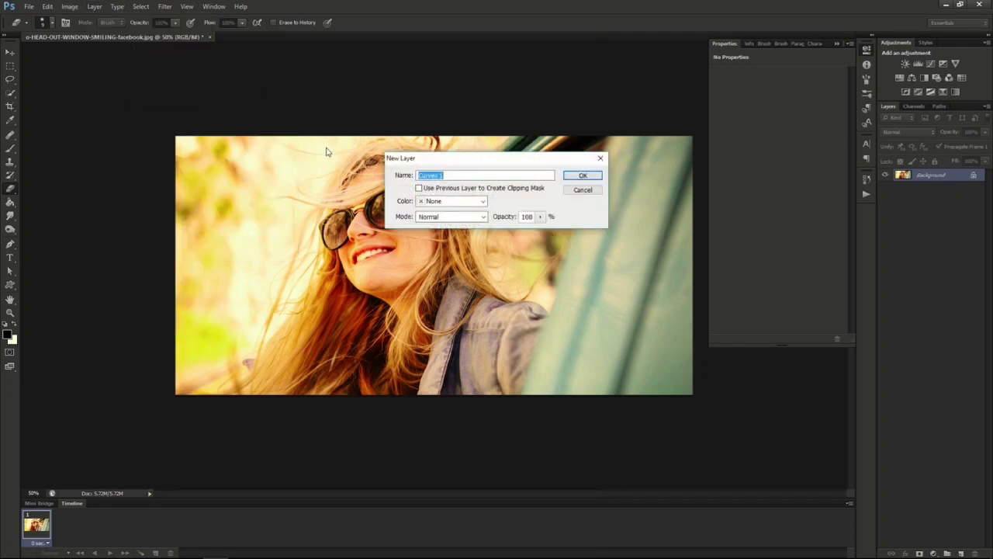
{"action": "type", "text": "Lomography Effect"}
{"action": "left_click", "coordinate": [593, 178]}
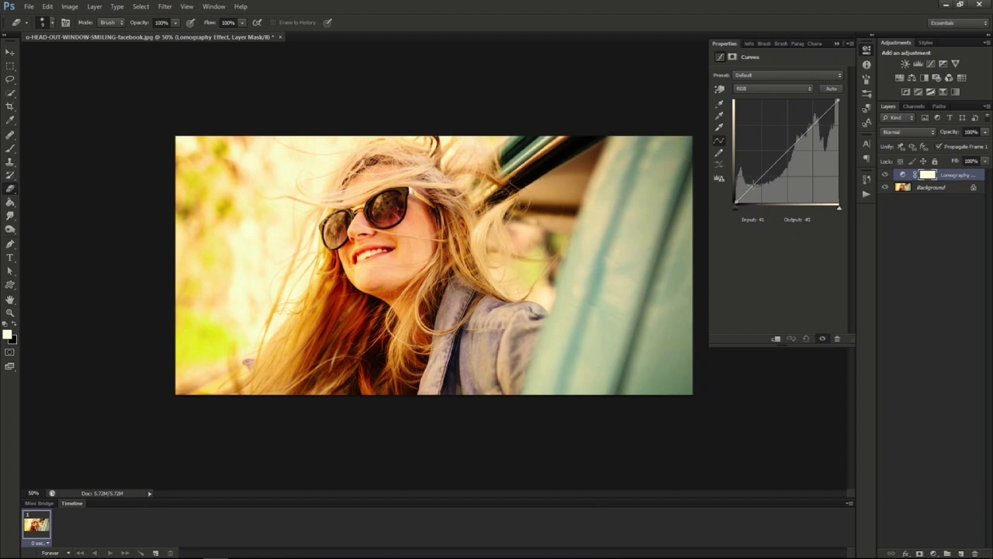
- Shape the RGB curve into a slight S, with shadows at input 47, output 35 and highlights at input 190, output 196
{"action": "left_click", "coordinate": [753, 184]}
{"action": "left_click_drag", "start_coordinate": [752, 184], "coordinate": [755, 188]}
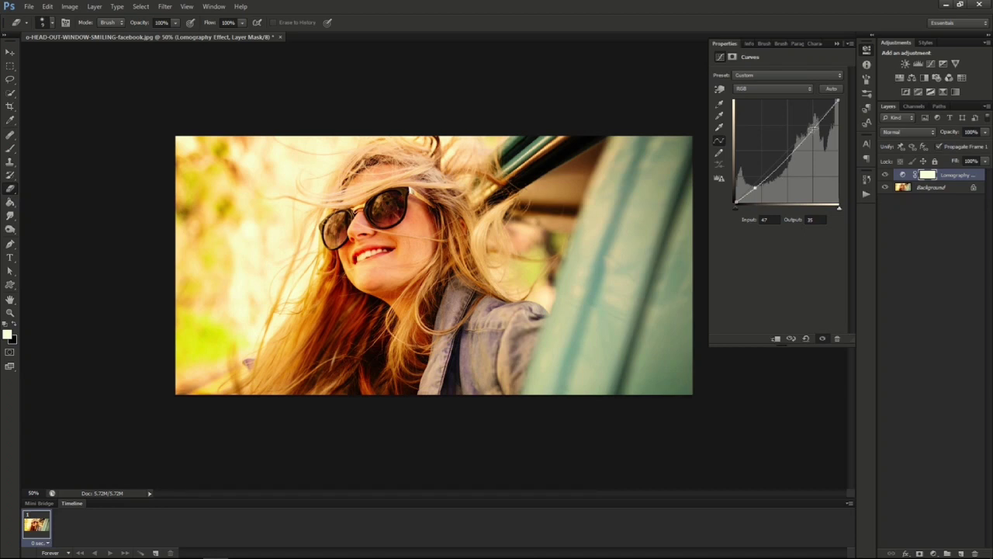
{"action": "left_click", "coordinate": [814, 127]}
{"action": "left_click_drag", "start_coordinate": [813, 127], "coordinate": [813, 123]}
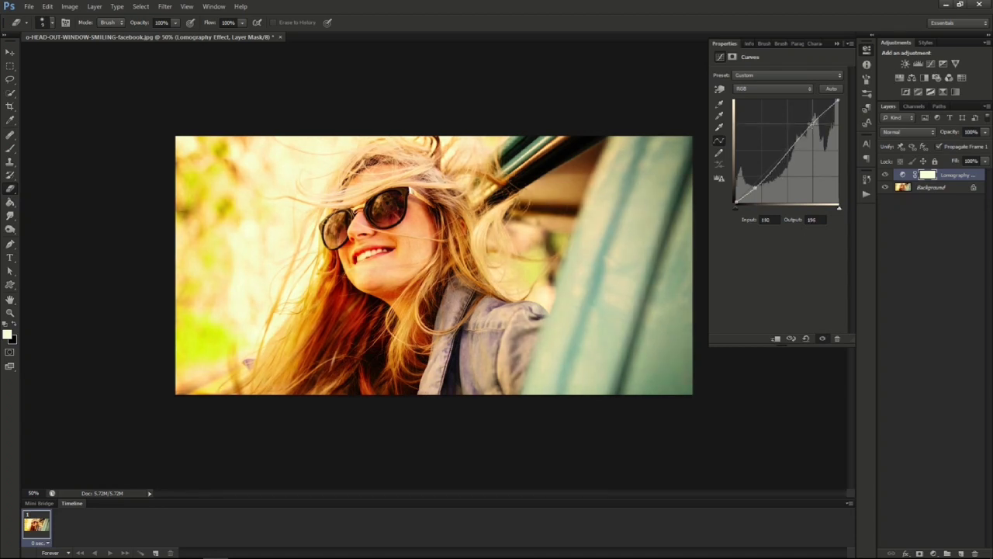
- In the Red channel curve, lower the shadows, raise the black point to output 13 and lift the highlights
{"action": "left_click", "coordinate": [764, 89]}
{"action": "left_click", "coordinate": [761, 97]}
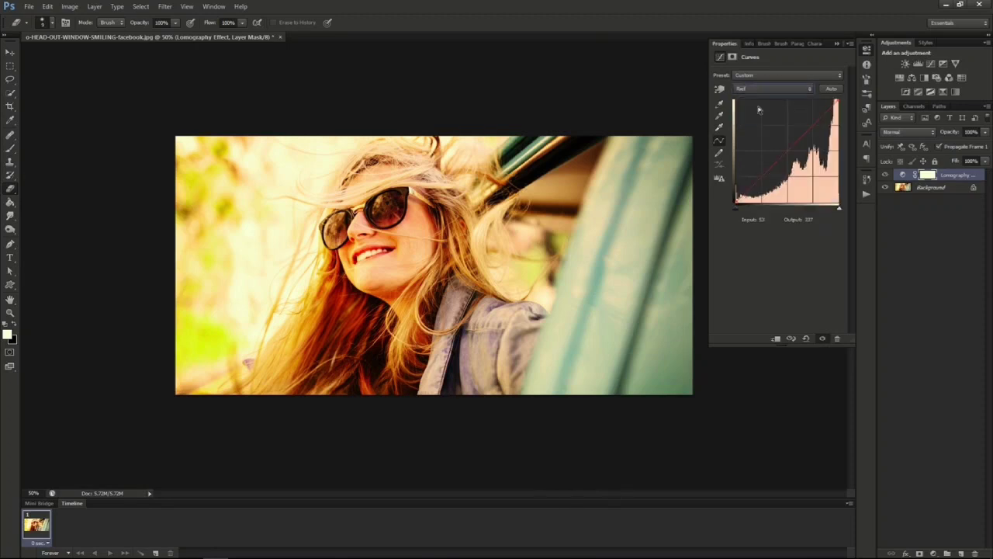
{"action": "left_click", "coordinate": [750, 186]}
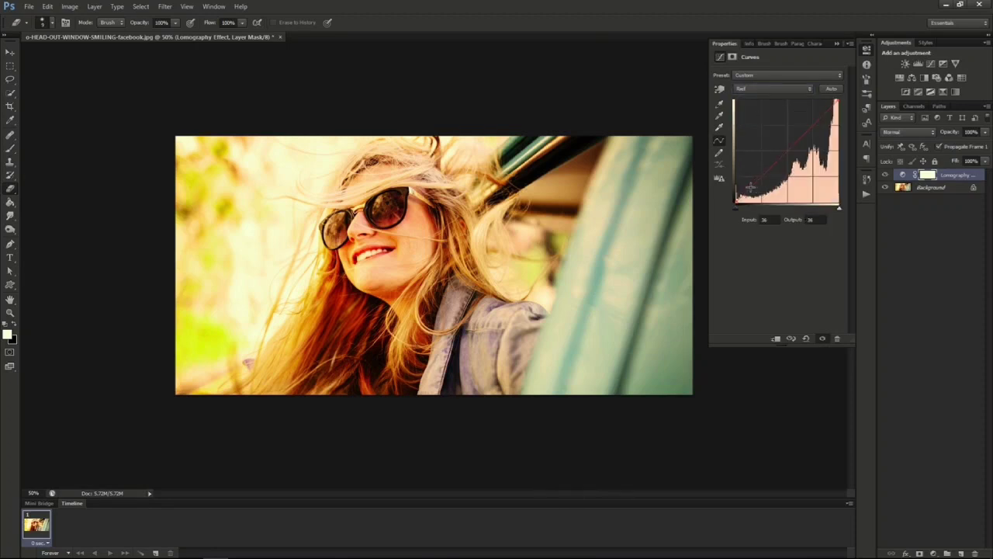
{"action": "left_click_drag", "start_coordinate": [750, 186], "coordinate": [752, 190]}
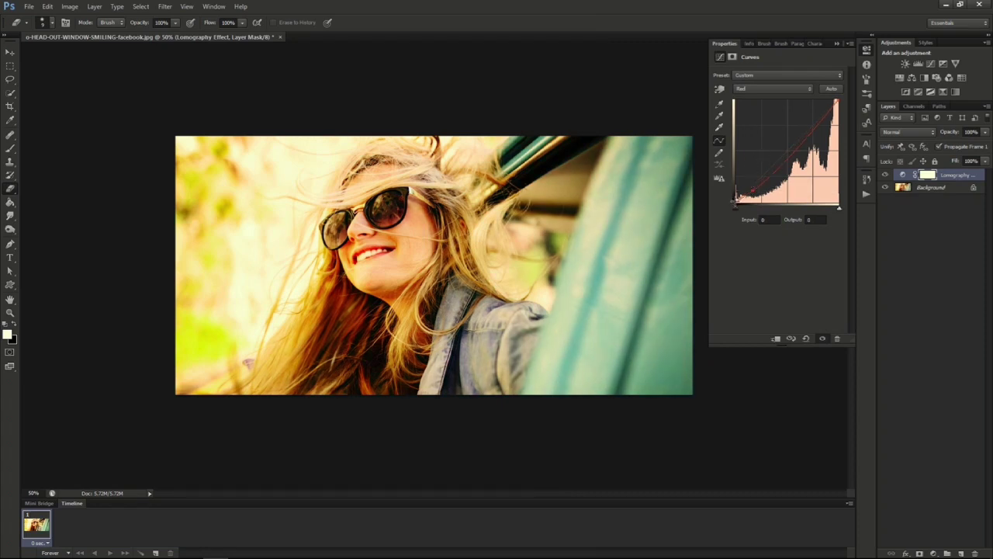
{"action": "left_click_drag", "start_coordinate": [736, 199], "coordinate": [735, 195]}
{"action": "left_click_drag", "start_coordinate": [814, 130], "coordinate": [812, 126]}
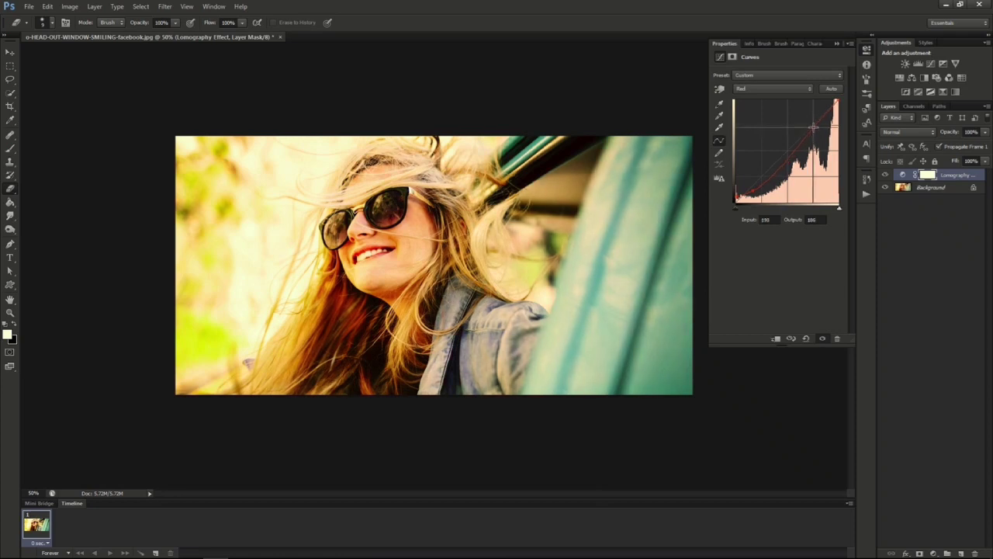
- In the Green channel curve, lift the shadows slightly and adjust the highlights with a second point
{"action": "left_click", "coordinate": [776, 89]}
{"action": "left_click", "coordinate": [754, 118]}
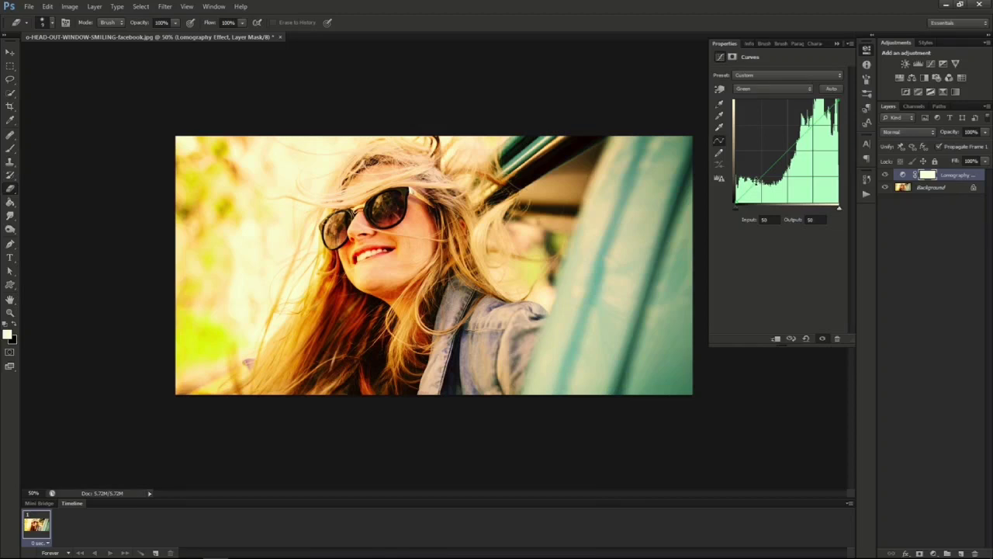
{"action": "left_click_drag", "start_coordinate": [755, 183], "coordinate": [755, 176]}
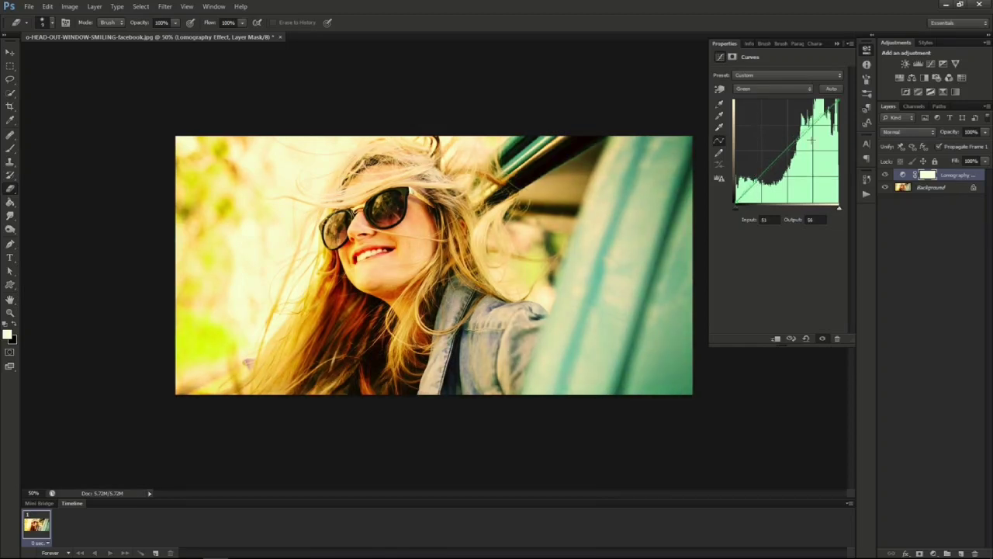
{"action": "left_click_drag", "start_coordinate": [811, 128], "coordinate": [816, 129]}
- In the Blue channel curve, raise the shadows slightly and pull the highlights down
{"action": "left_click", "coordinate": [785, 89]}
{"action": "left_click", "coordinate": [766, 125]}
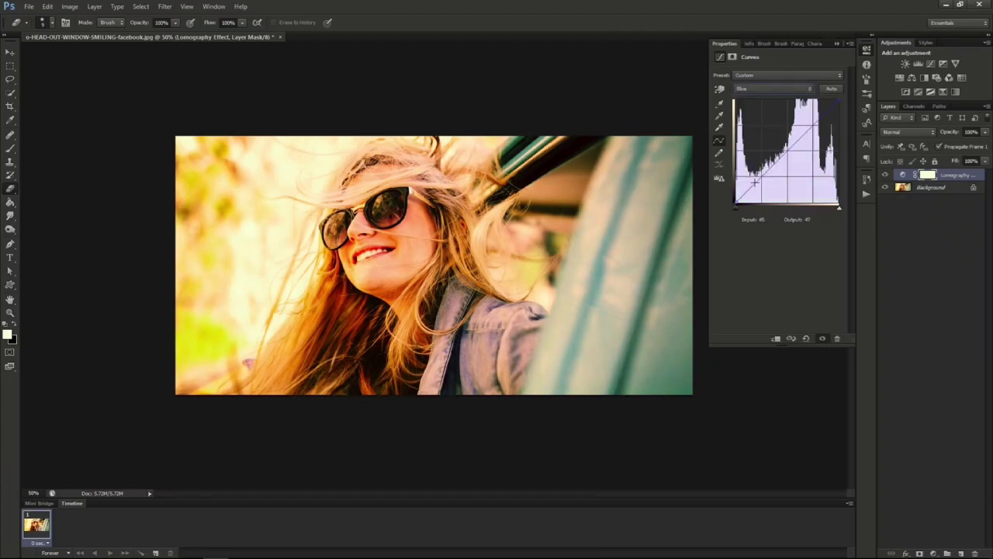
{"action": "left_click_drag", "start_coordinate": [813, 125], "coordinate": [813, 127]}
{"action": "left_click_drag", "start_coordinate": [754, 187], "coordinate": [754, 180]}
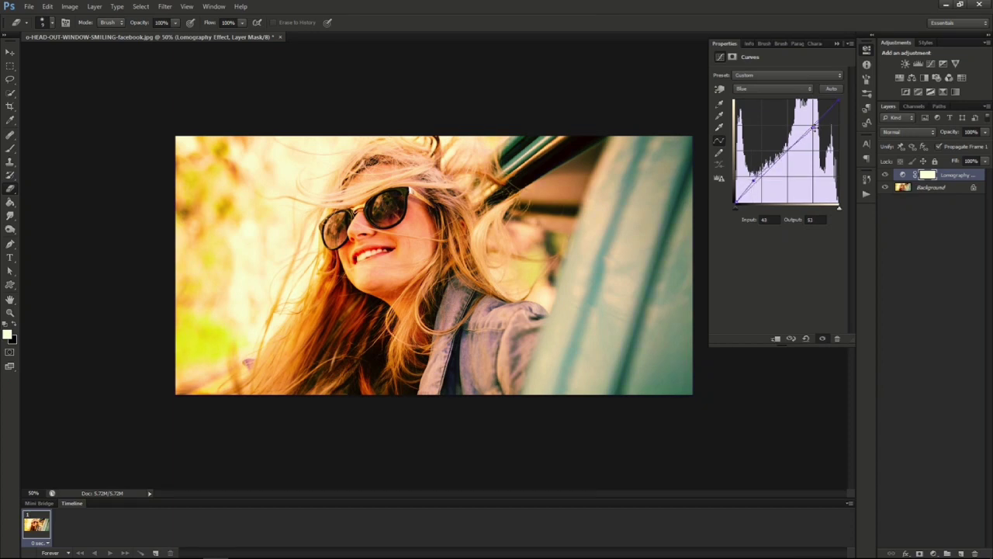
{"action": "left_click_drag", "start_coordinate": [814, 128], "coordinate": [815, 130]}
- Return to the combined RGB curve and raise its black point to output 31 for faded shadows
{"action": "left_click", "coordinate": [755, 74]}
{"action": "left_click", "coordinate": [754, 77]}
{"action": "left_click", "coordinate": [753, 89]}
{"action": "left_click", "coordinate": [753, 99]}
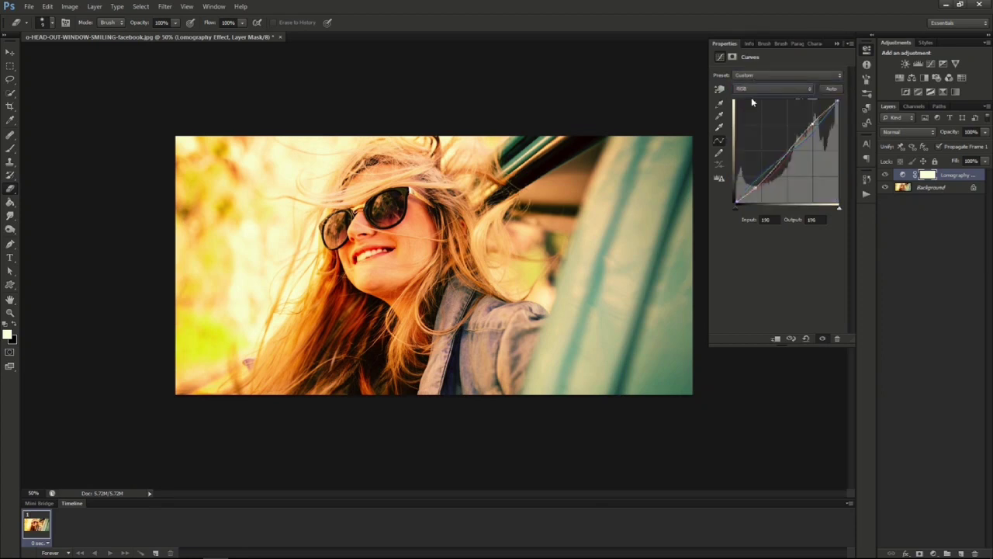
{"action": "left_click_drag", "start_coordinate": [736, 203], "coordinate": [736, 191]}
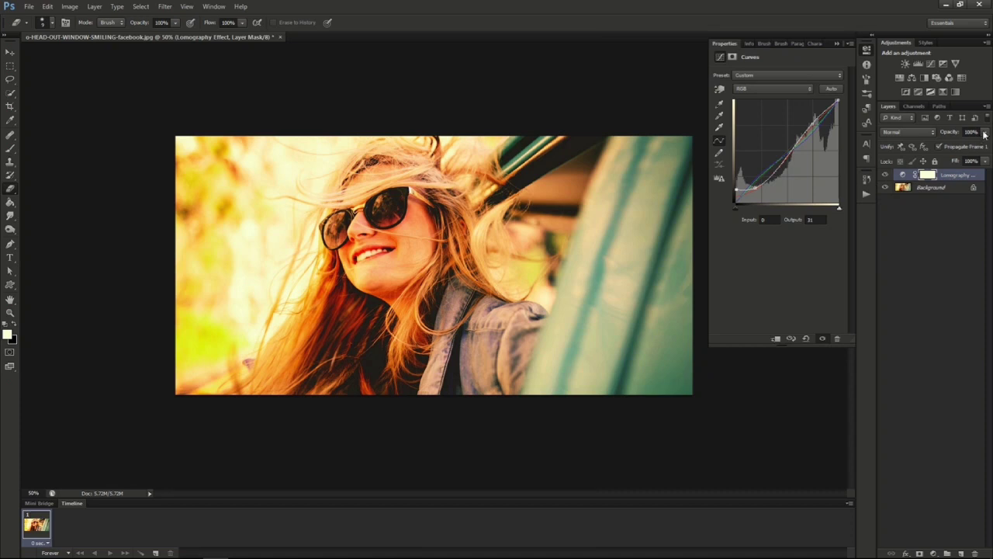
- Set the Lomography Effect layer's opacity to 55% and toggle its visibility to compare the photo before and after
{"action": "left_click_drag", "start_coordinate": [984, 133], "coordinate": [962, 146]}
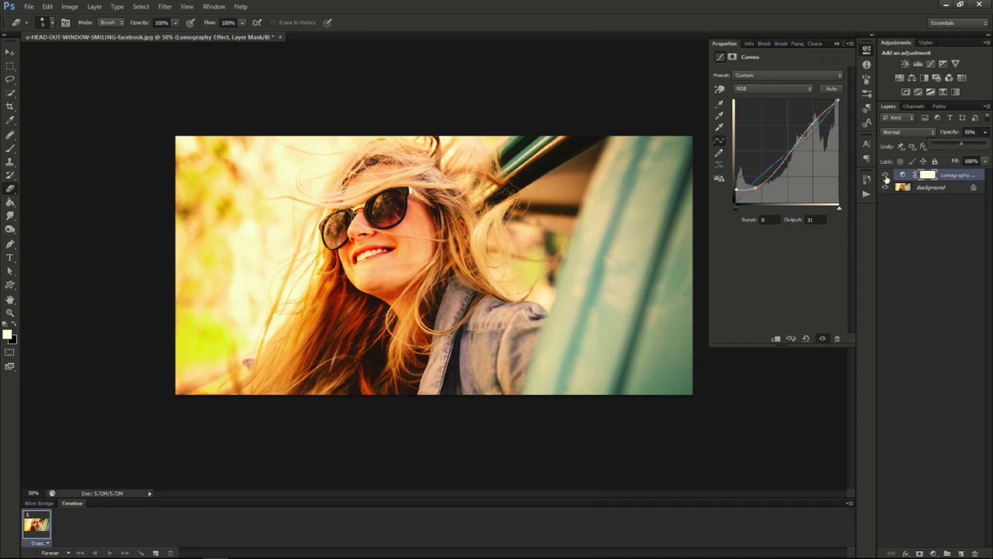
{"action": "left_click", "coordinate": [986, 134]}
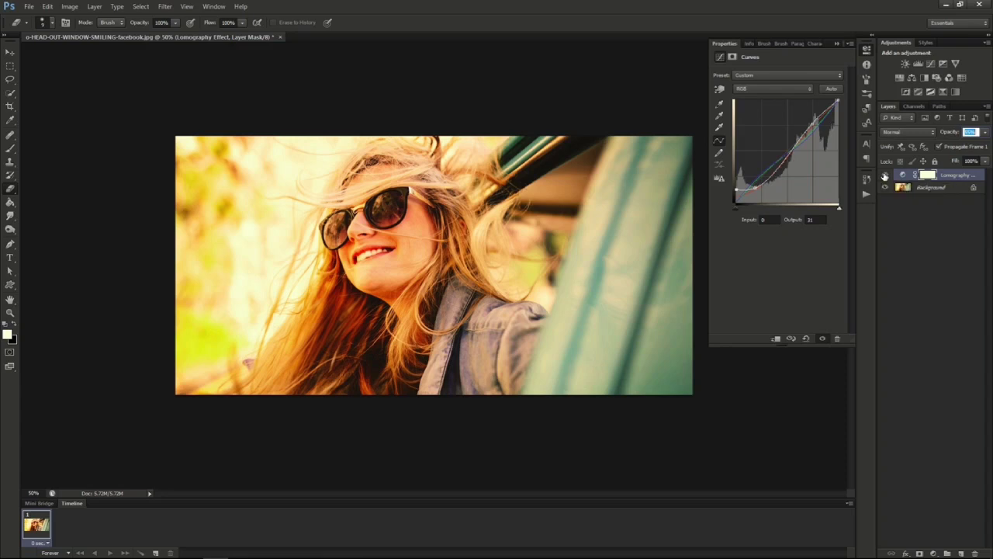
{"action": "left_click", "coordinate": [885, 177]}
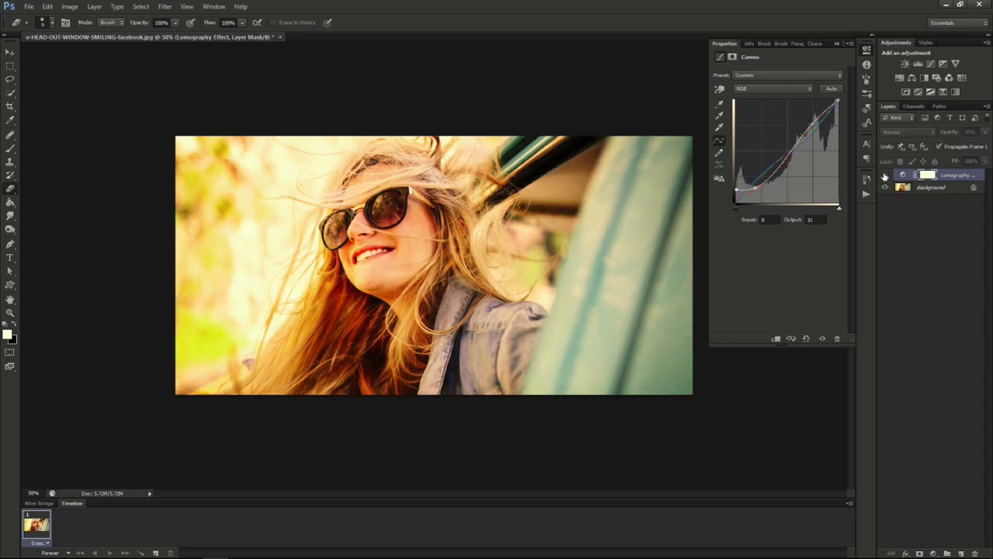
{"action": "left_click", "coordinate": [884, 177]}
{"action": "left_click", "coordinate": [885, 177]}
{"action": "left_click", "coordinate": [885, 177]}
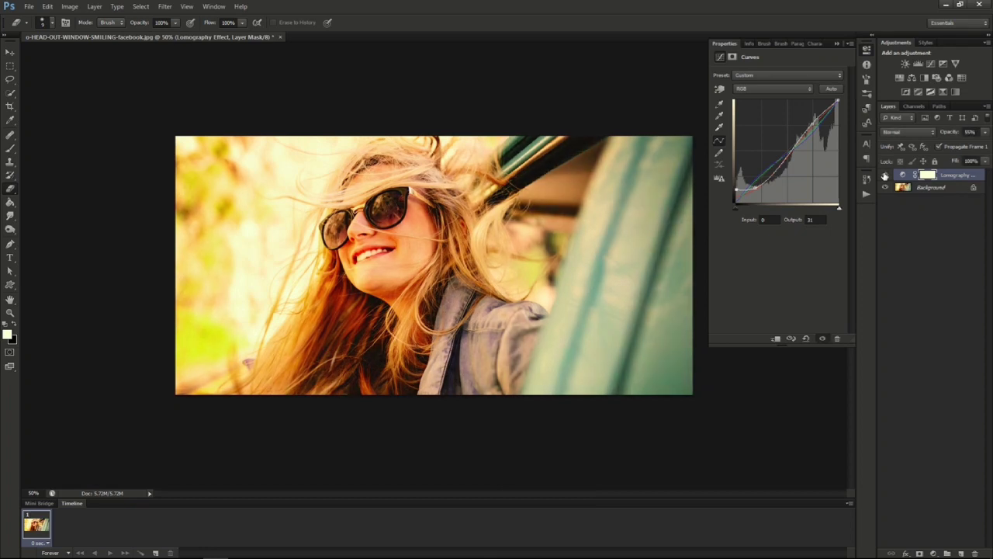
{"action": "left_click", "coordinate": [885, 177]}
{"action": "left_click", "coordinate": [884, 177]}
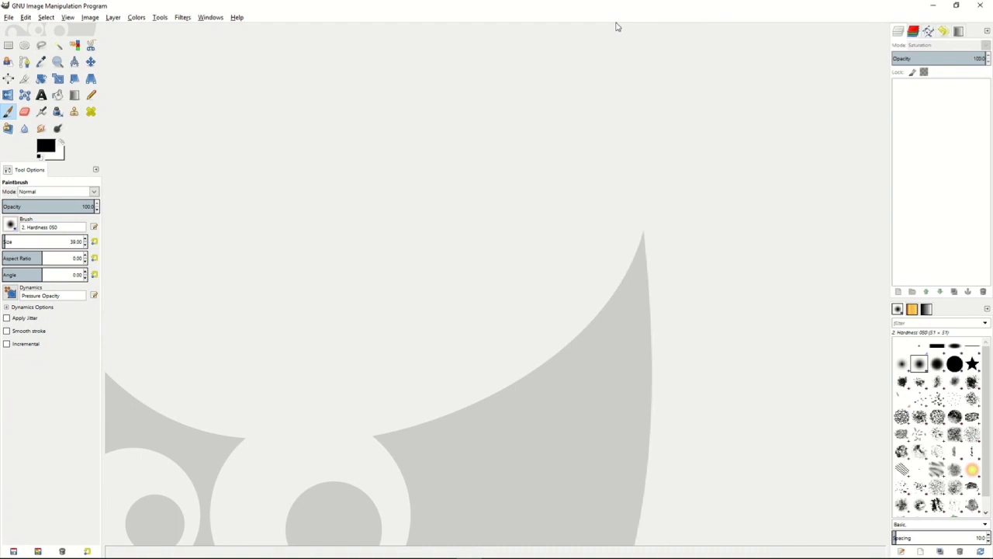
- In GIMP, reopen the recent photo o-HEAD-OUT-WINDOW-SMILING-facebook.jpg so the whole image is in view
{"action": "left_click", "coordinate": [13, 19]}
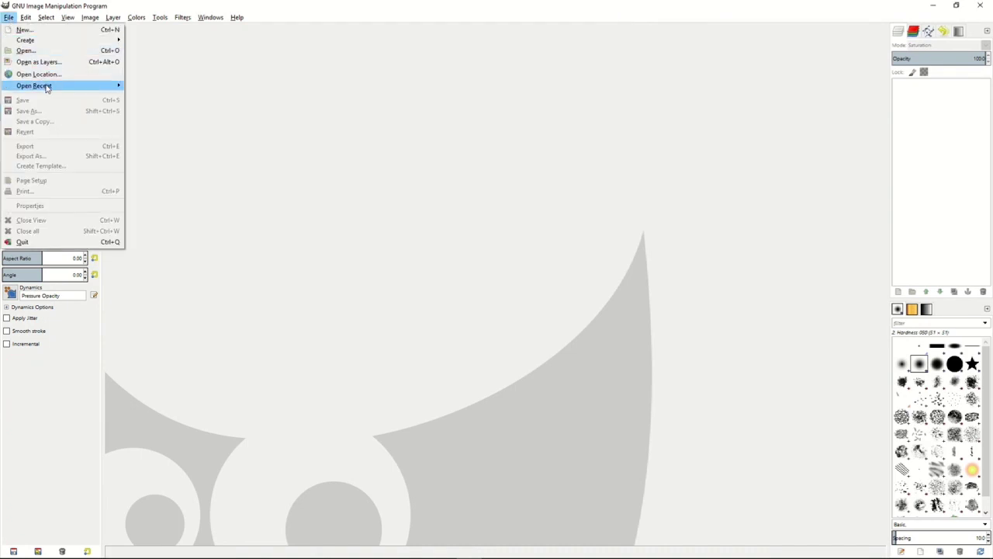
{"action": "mouse_move", "coordinate": [47, 88]}
{"action": "left_click", "coordinate": [189, 86]}
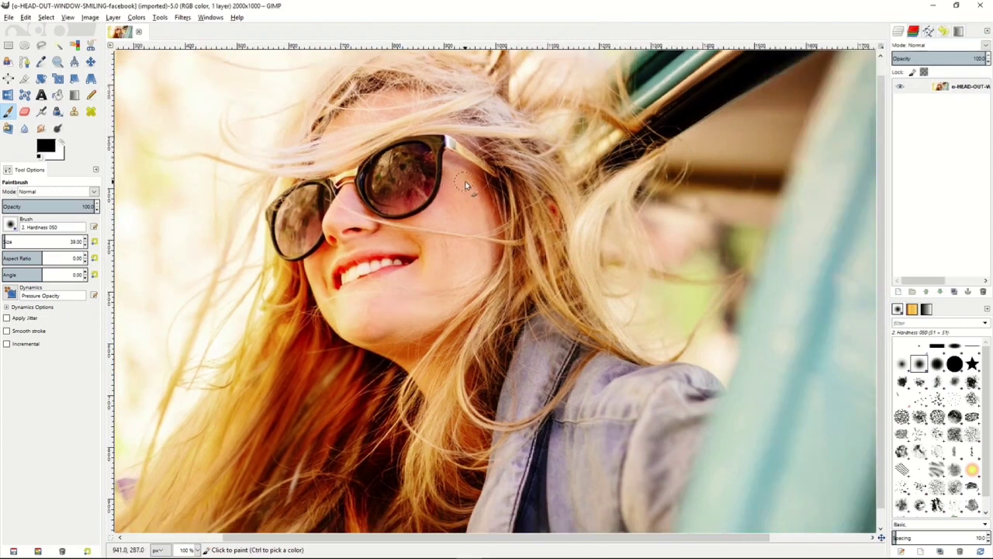
{"action": "scroll", "coordinate": [465, 186], "scroll_direction": "down", "scroll_amount": 1}
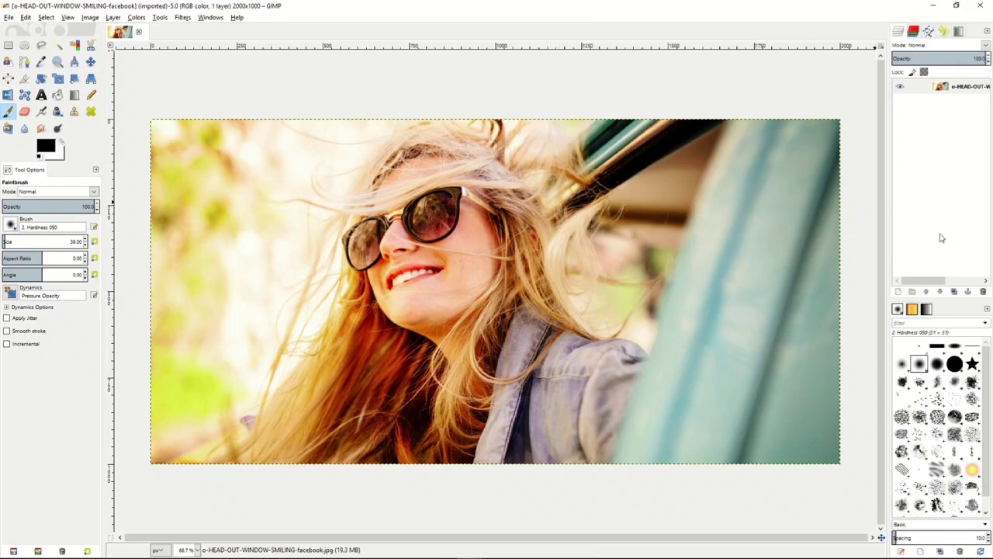
- Add a new transparent layer of 2000 × 1000 px above the photo
{"action": "right_click", "coordinate": [922, 128]}
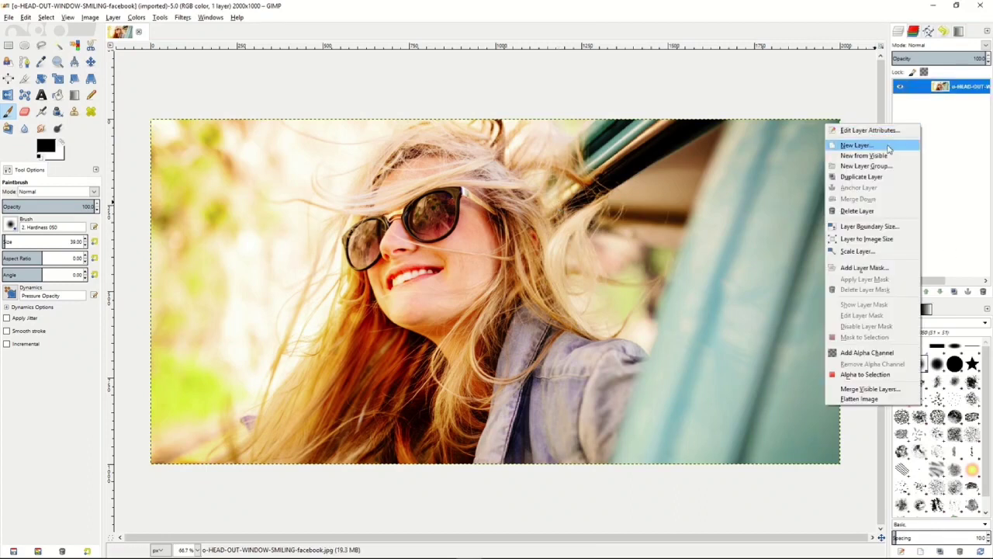
{"action": "left_click", "coordinate": [894, 144]}
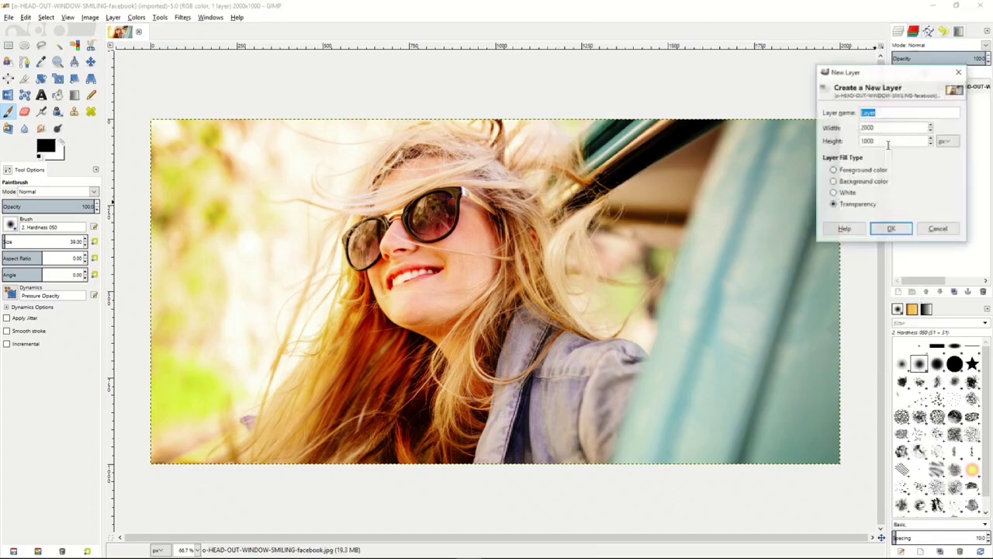
{"action": "left_click", "coordinate": [890, 229]}
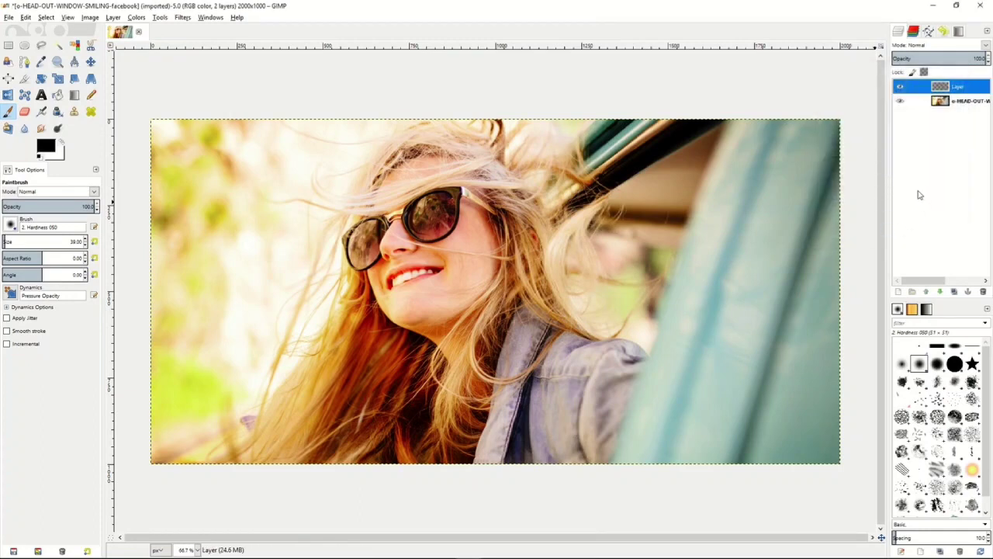
- Add a White (full opacity) mask to the new layer and set the layer's mode to Saturation
{"action": "double_click", "coordinate": [956, 87]}
{"action": "right_click", "coordinate": [956, 90]}
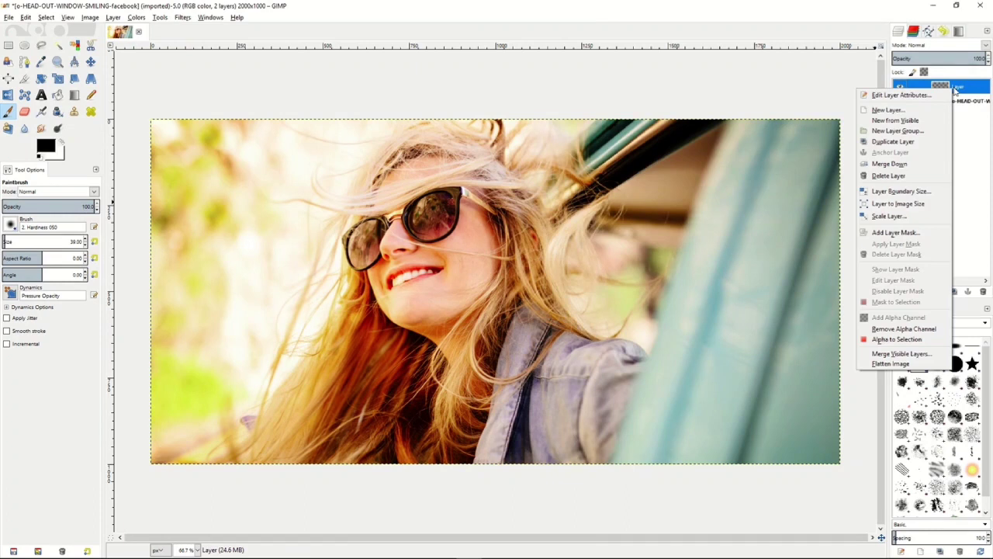
{"action": "left_click", "coordinate": [898, 232]}
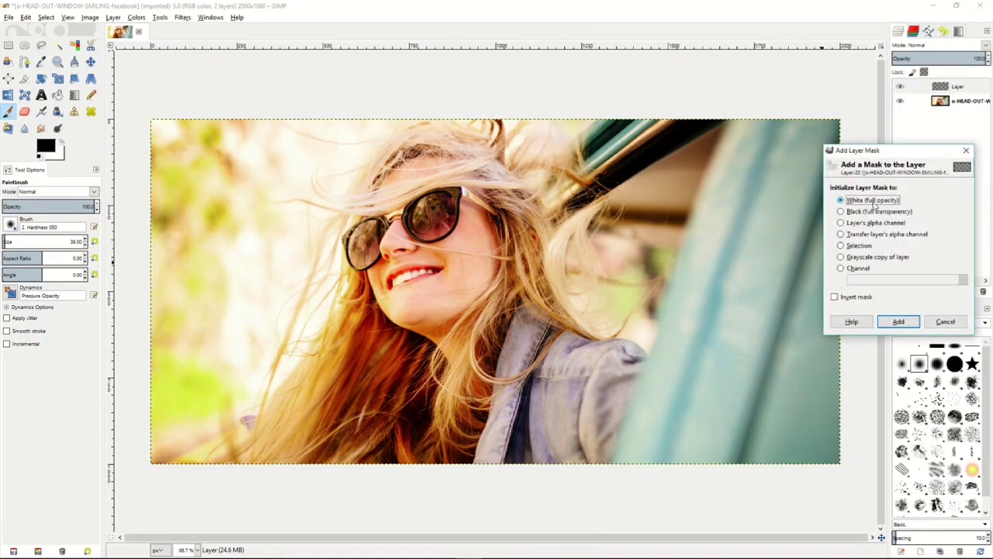
{"action": "left_click", "coordinate": [897, 320]}
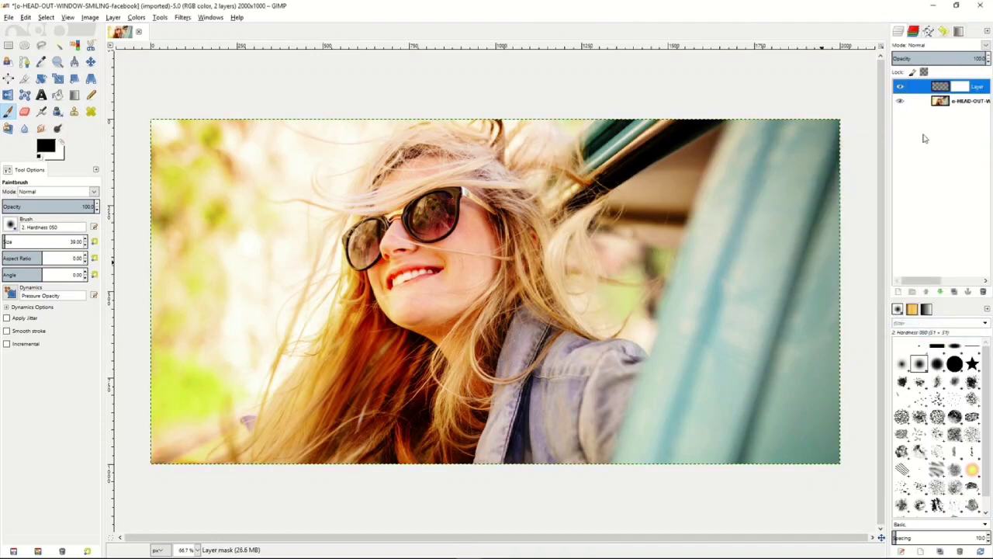
{"action": "left_click", "coordinate": [935, 48]}
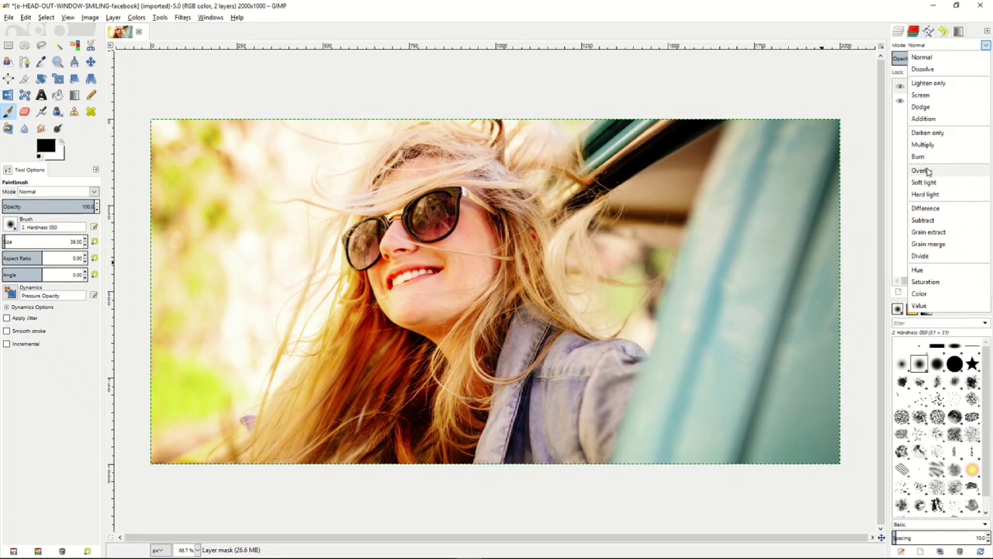
{"action": "left_click", "coordinate": [926, 281]}
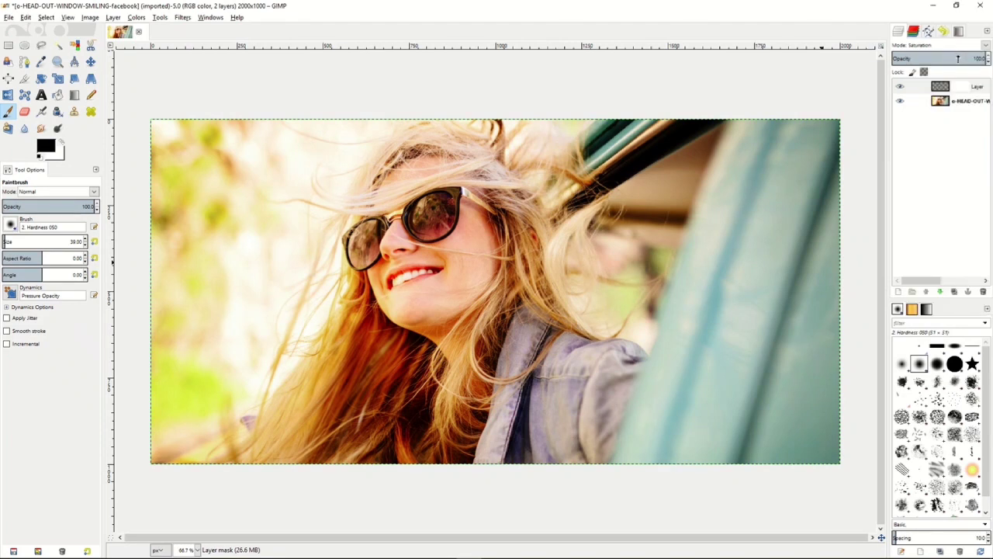
- Keep the Saturation layer at full opacity and fill the layer itself, not its mask, with black using Bucket Fill
{"action": "mouse_move", "coordinate": [958, 58]}
{"action": "left_mouse_down"}
{"action": "mouse_move", "coordinate": [941, 58]}
{"action": "mouse_move", "coordinate": [989, 58]}
{"action": "left_mouse_up"}
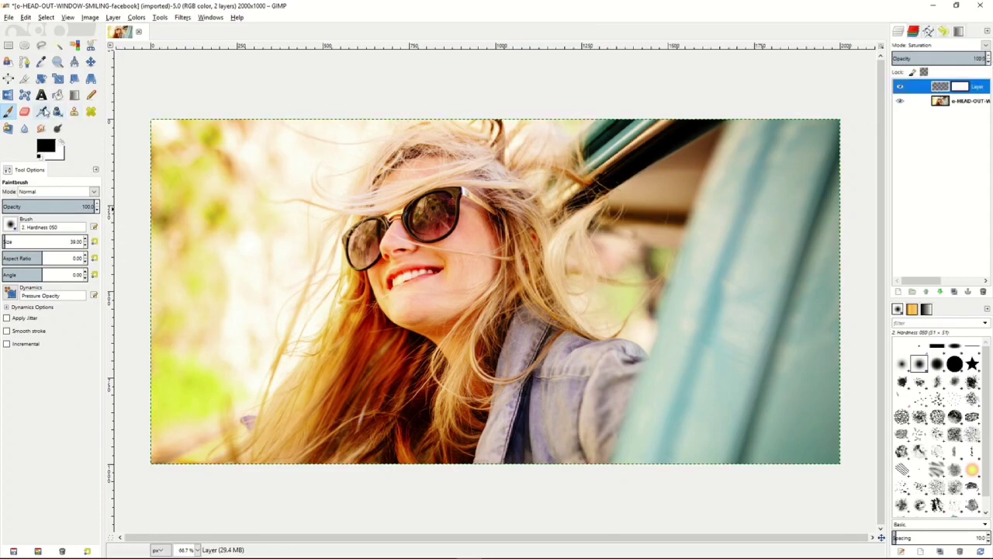
{"action": "left_click", "coordinate": [58, 95]}
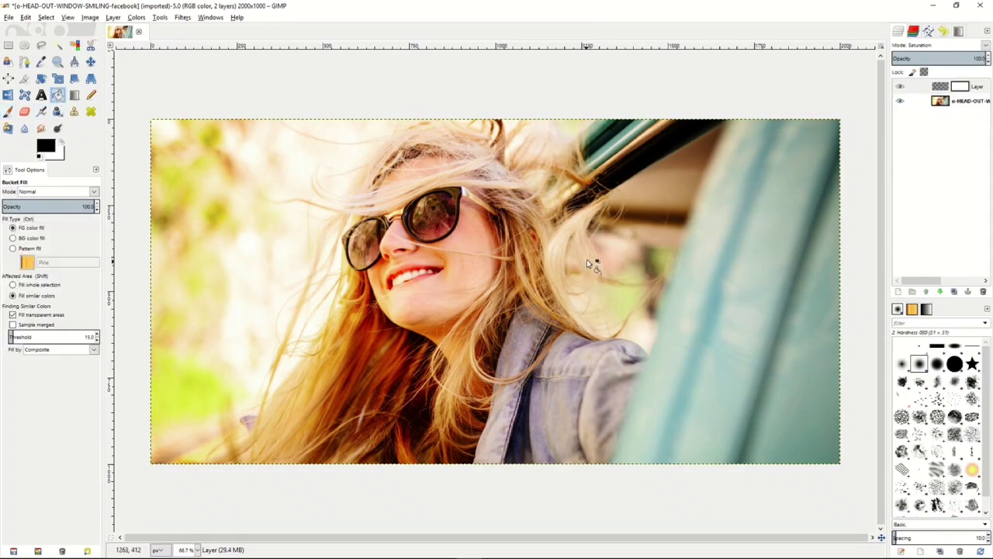
{"action": "left_click", "coordinate": [912, 87]}
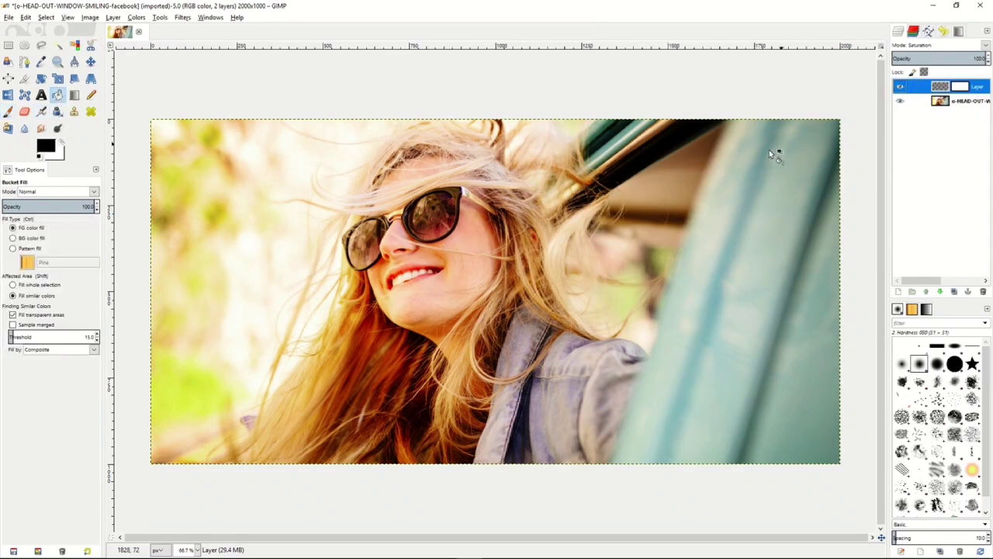
{"action": "left_click", "coordinate": [604, 235]}
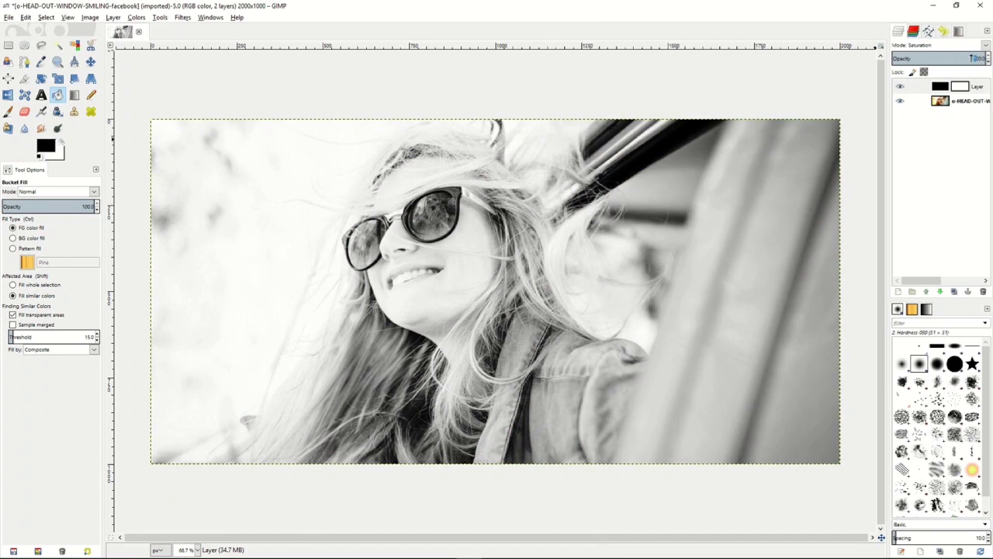
- Try different opacities for the black Saturation layer and settle on about 88%
{"action": "mouse_move", "coordinate": [975, 58]}
{"action": "left_mouse_down"}
{"action": "mouse_move", "coordinate": [924, 58]}
{"action": "mouse_move", "coordinate": [976, 58]}
{"action": "left_mouse_up"}
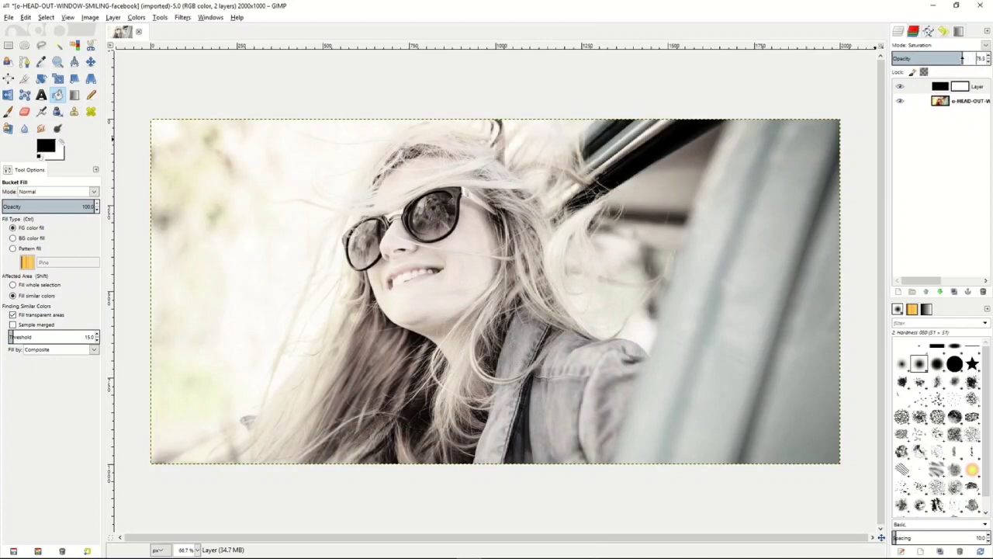
{"action": "left_click_drag", "start_coordinate": [962, 59], "coordinate": [956, 58]}
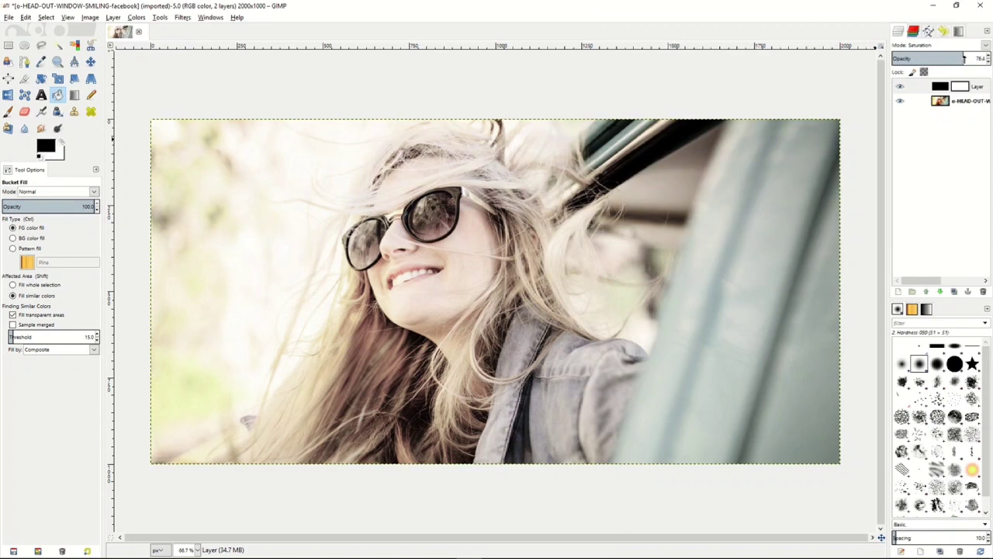
{"action": "mouse_move", "coordinate": [964, 58]}
{"action": "left_mouse_down"}
{"action": "mouse_move", "coordinate": [975, 58]}
{"action": "mouse_move", "coordinate": [955, 58]}
{"action": "left_mouse_up"}
{"action": "left_click_drag", "start_coordinate": [955, 58], "coordinate": [975, 58]}
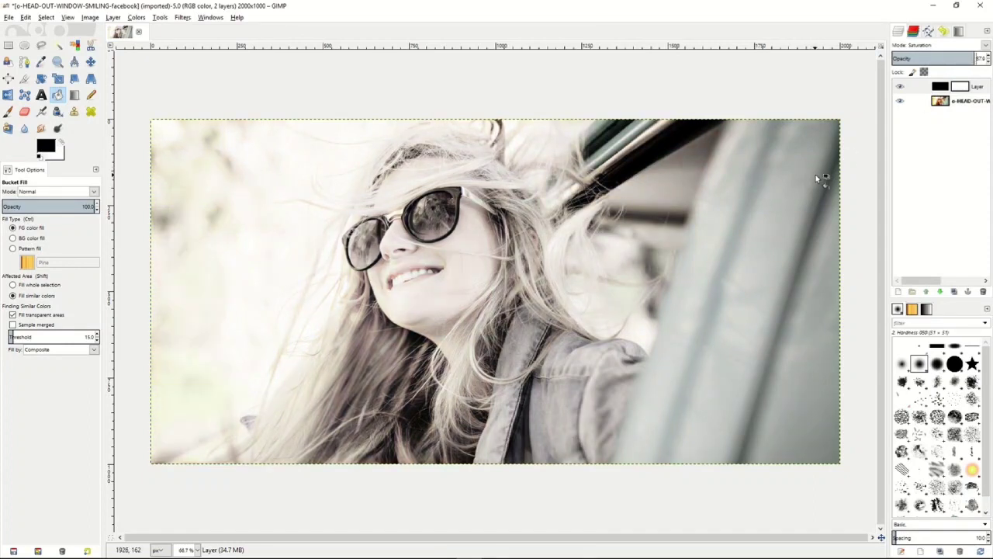
- On the photo layer, trace the upper edge of the sunglasses with Scissors Select, from the far lens to the temple arm
{"action": "left_click", "coordinate": [946, 101]}
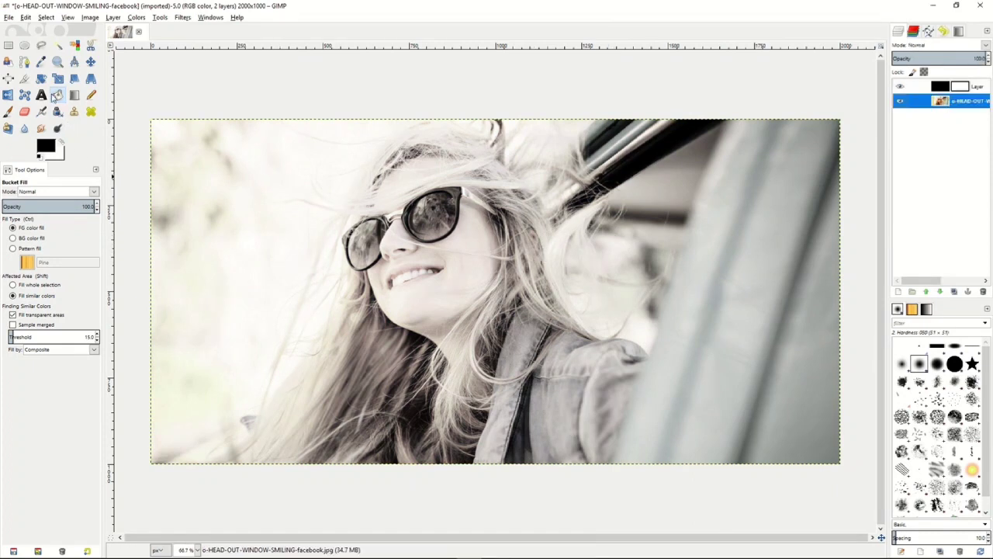
{"action": "left_click", "coordinate": [90, 46]}
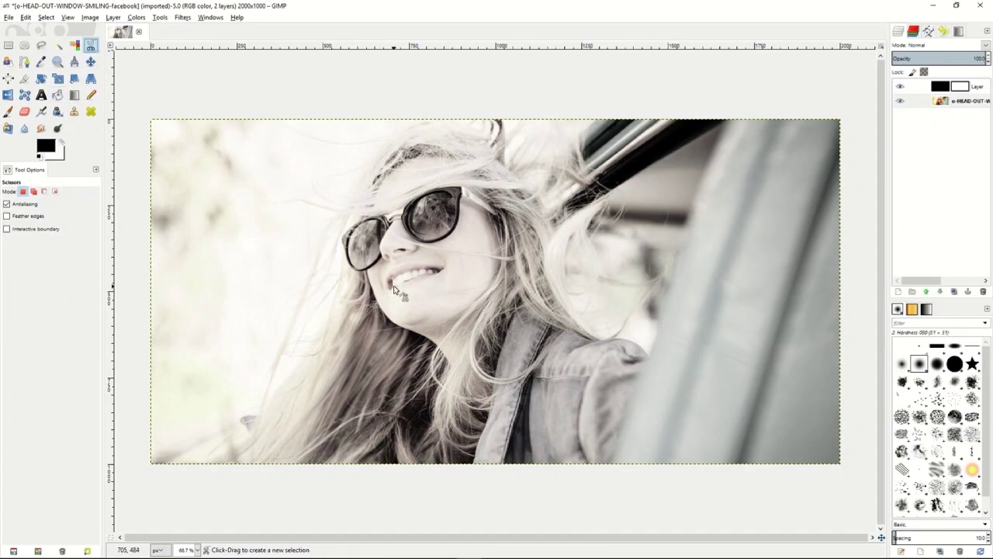
{"action": "left_click", "coordinate": [345, 252]}
{"action": "left_click", "coordinate": [341, 237]}
{"action": "left_click", "coordinate": [362, 219]}
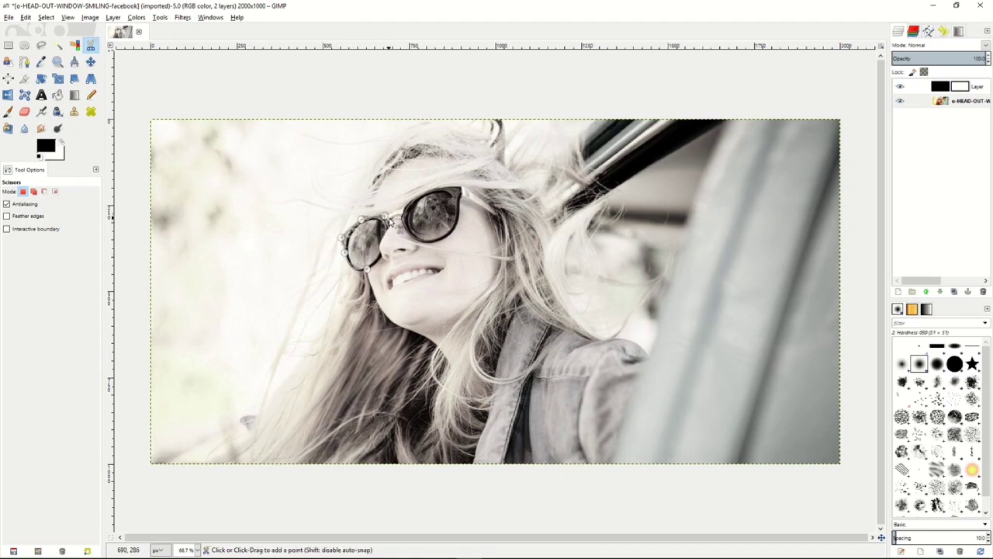
{"action": "left_click", "coordinate": [385, 215]}
{"action": "left_click", "coordinate": [394, 213]}
{"action": "left_click", "coordinate": [403, 207]}
{"action": "left_click", "coordinate": [432, 190]}
{"action": "left_click", "coordinate": [463, 187]}
{"action": "left_click", "coordinate": [495, 209]}
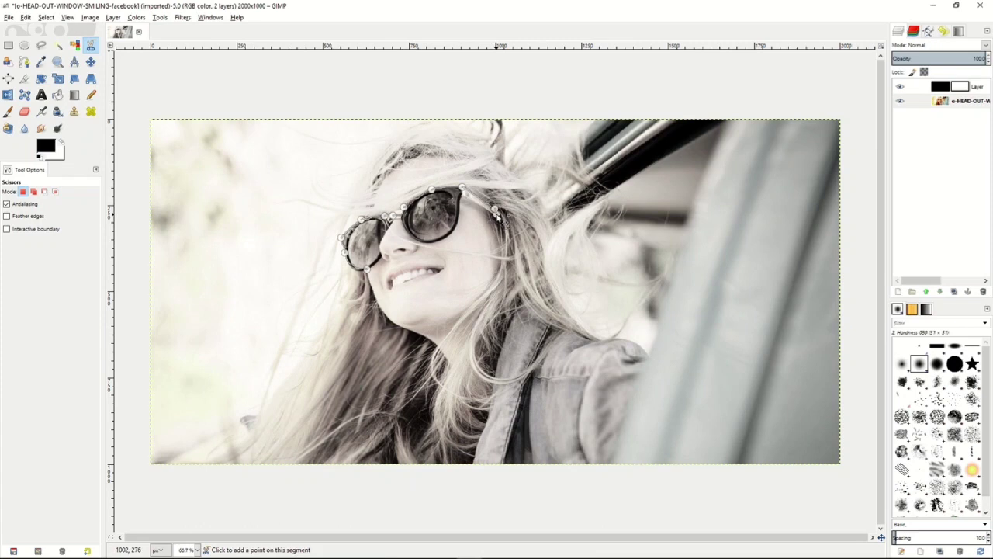
- Trace the lower edge of both lenses back to the starting point, close the curve and convert it to a selection
{"action": "left_click", "coordinate": [455, 226]}
{"action": "left_click", "coordinate": [439, 240]}
{"action": "left_click", "coordinate": [449, 235]}
{"action": "left_click", "coordinate": [410, 233]}
{"action": "left_click", "coordinate": [401, 218]}
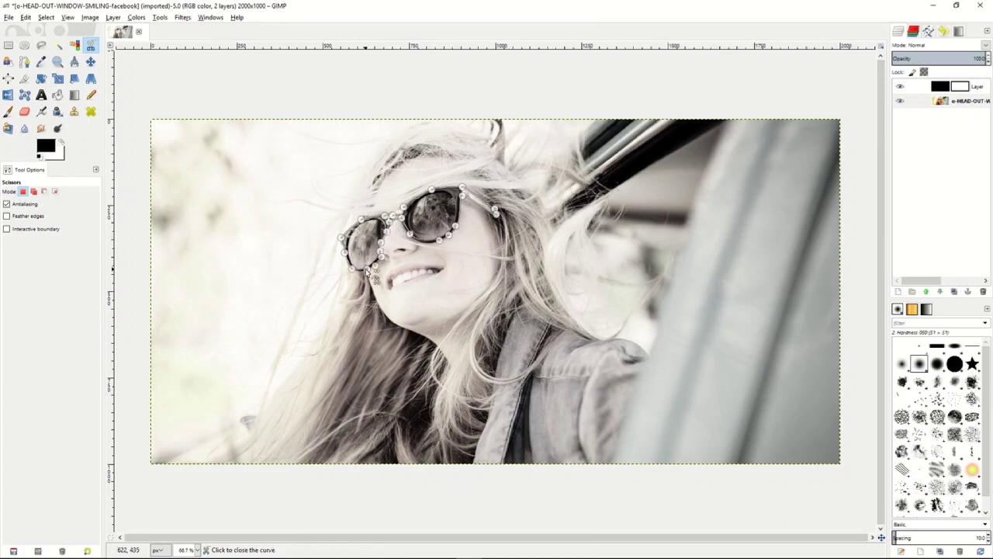
{"action": "left_click", "coordinate": [367, 271]}
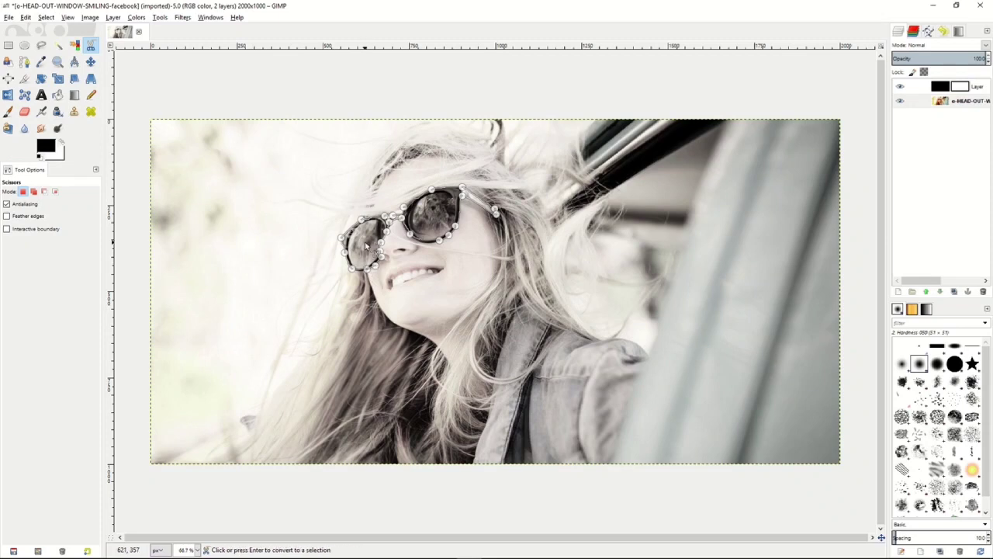
{"action": "left_click", "coordinate": [366, 247]}
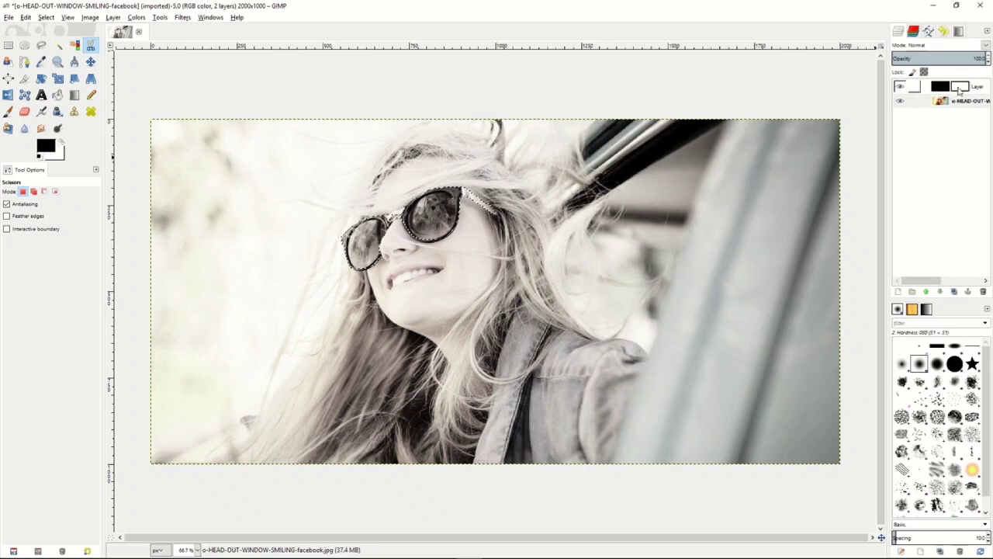
- Paint black on the Saturation layer's mask across the selected sunglasses to bring back their color
{"action": "left_click", "coordinate": [960, 87]}
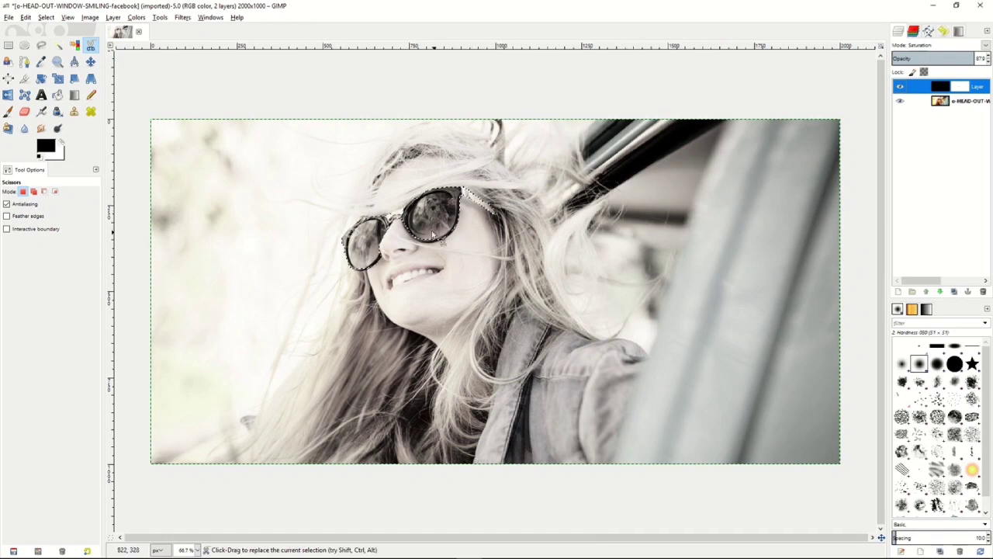
{"action": "left_click", "coordinate": [9, 112]}
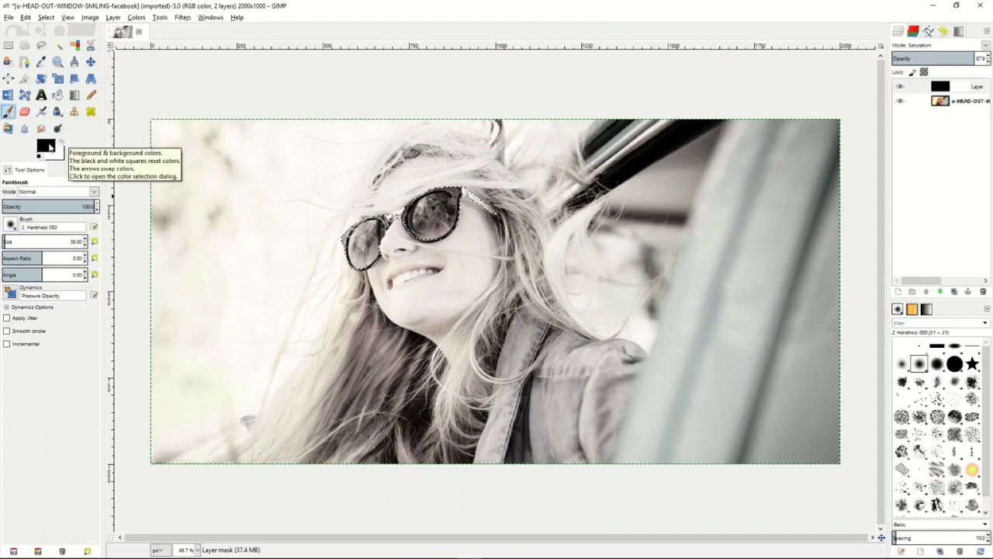
{"action": "left_click", "coordinate": [963, 87]}
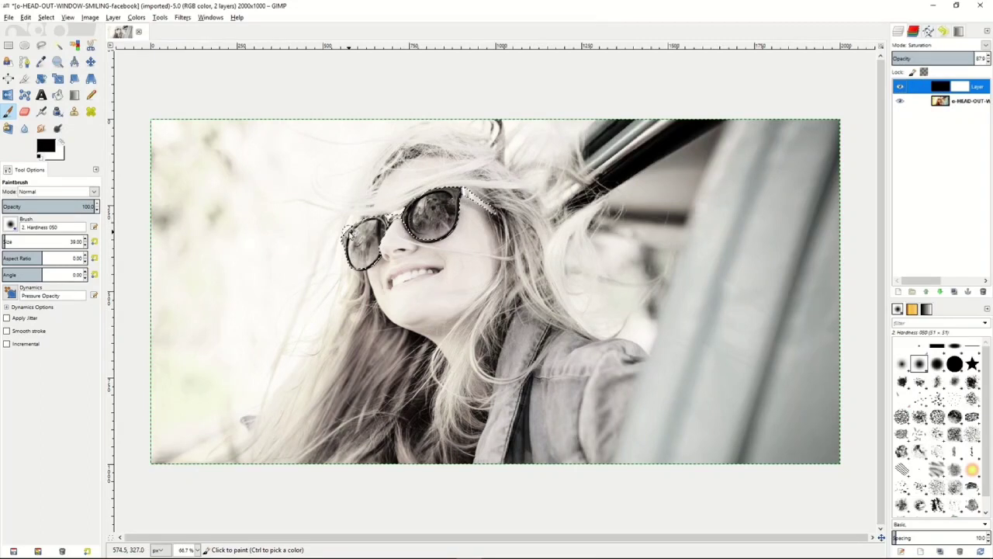
{"action": "mouse_move", "coordinate": [368, 233]}
{"action": "left_mouse_down"}
{"action": "mouse_move", "coordinate": [341, 258]}
{"action": "mouse_move", "coordinate": [355, 272]}
{"action": "mouse_move", "coordinate": [384, 244]}
{"action": "mouse_move", "coordinate": [336, 263]}
{"action": "mouse_move", "coordinate": [396, 225]}
{"action": "mouse_move", "coordinate": [421, 242]}
{"action": "mouse_move", "coordinate": [464, 198]}
{"action": "mouse_move", "coordinate": [440, 248]}
{"action": "mouse_move", "coordinate": [422, 227]}
{"action": "mouse_move", "coordinate": [487, 200]}
{"action": "mouse_move", "coordinate": [478, 208]}
{"action": "mouse_move", "coordinate": [430, 199]}
{"action": "left_mouse_up"}
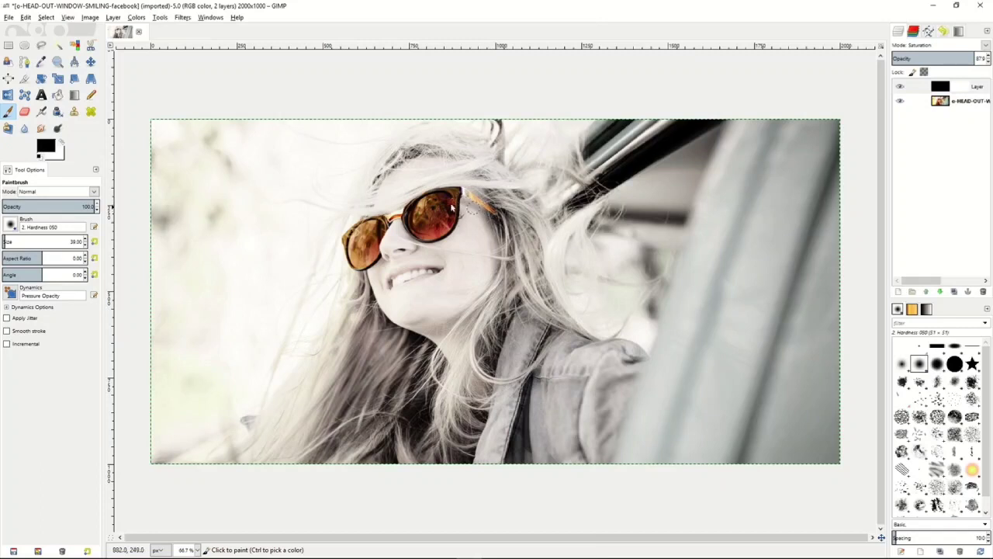
{"action": "left_click_drag", "start_coordinate": [450, 189], "coordinate": [482, 209]}
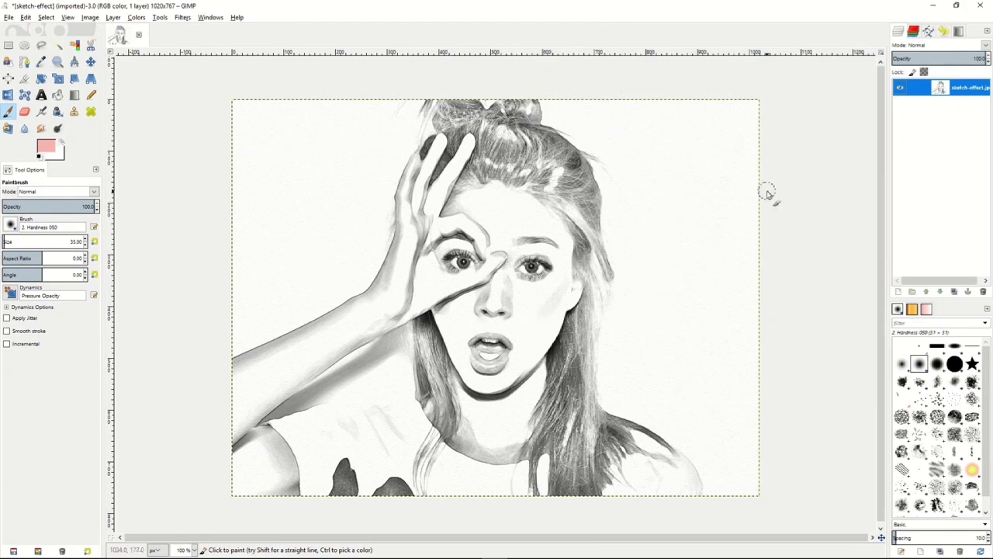
- Add a new transparent layer of 1020 × 767 px above the sketch-effect.jpg image and set its mode to Multiply
{"action": "right_click", "coordinate": [927, 89]}
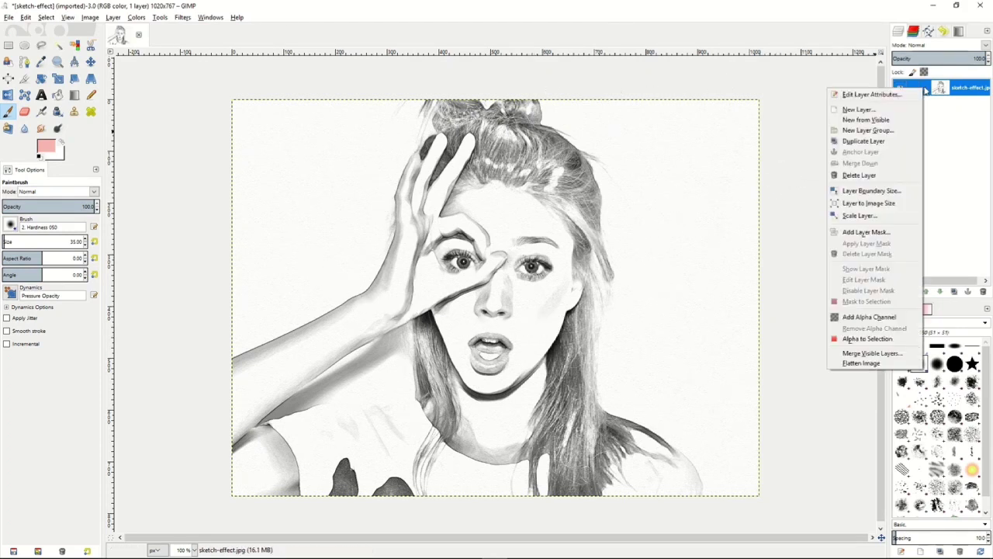
{"action": "left_click", "coordinate": [860, 110]}
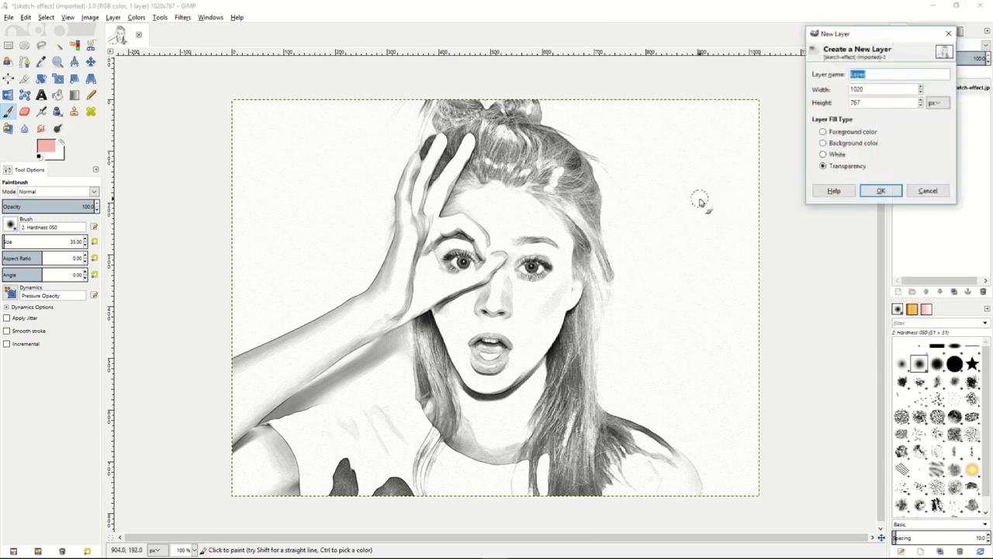
{"action": "left_click", "coordinate": [881, 192]}
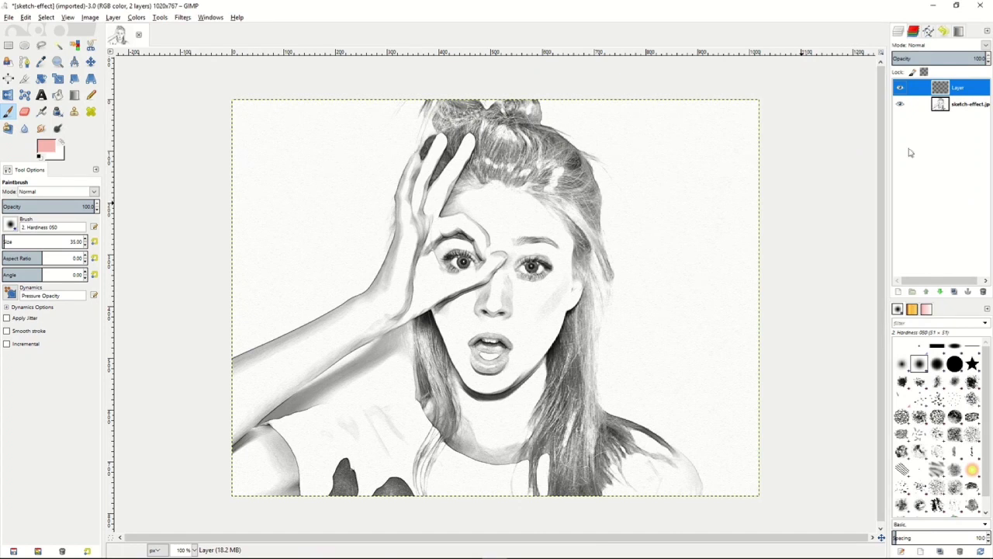
{"action": "left_click", "coordinate": [986, 46]}
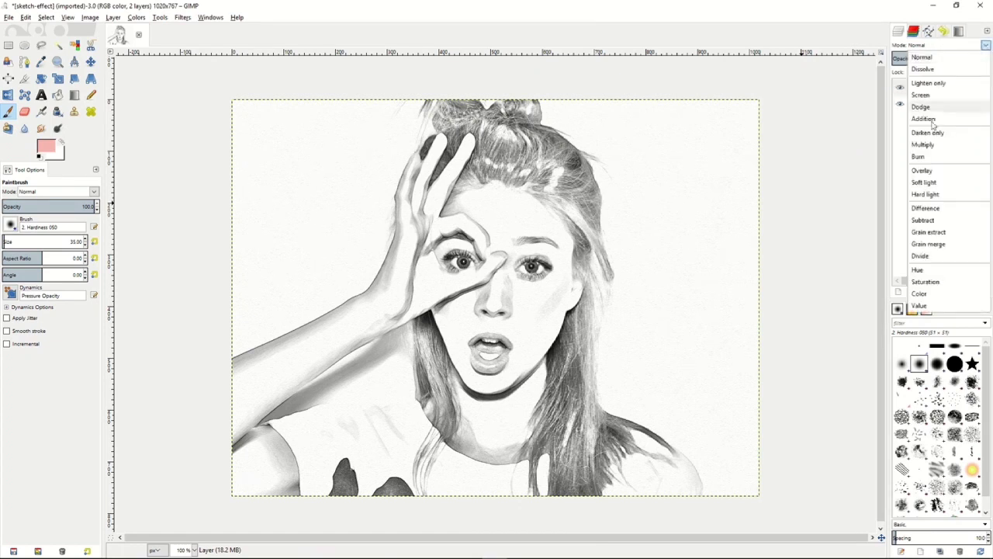
{"action": "left_click", "coordinate": [924, 145]}
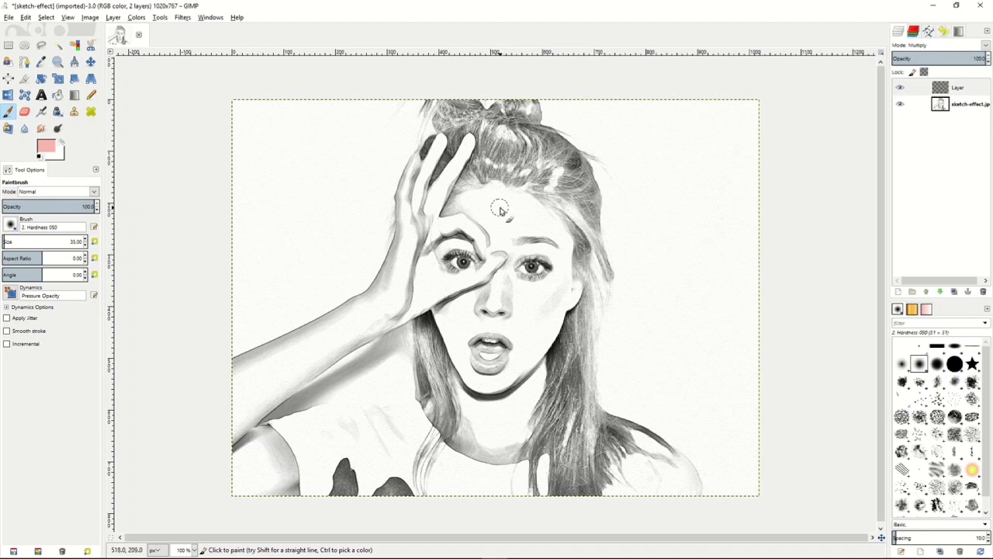
- Paint the sketched face and hand with the pink skin tone e7b9b9 on the Multiply layer using the Paintbrush
{"action": "left_click", "coordinate": [47, 146]}
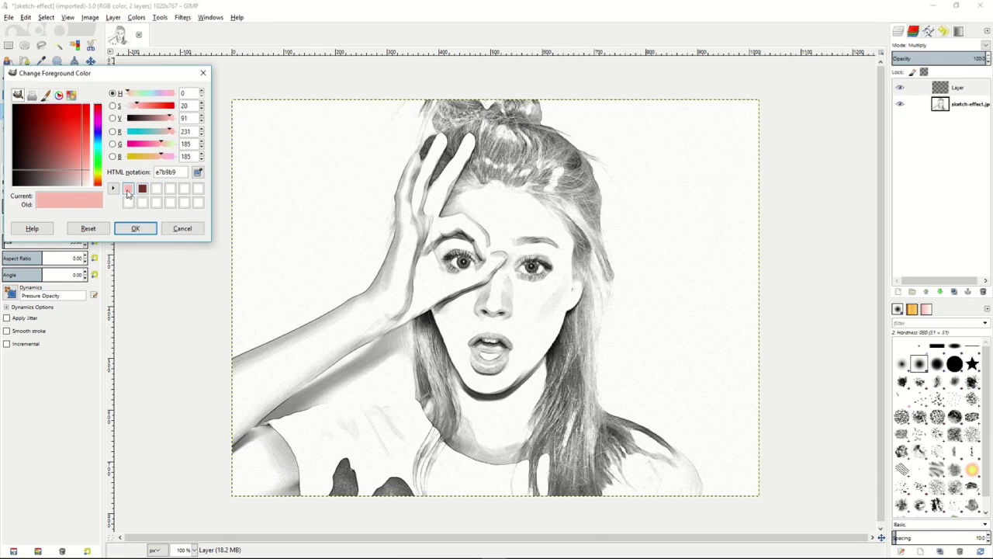
{"action": "left_click", "coordinate": [137, 228]}
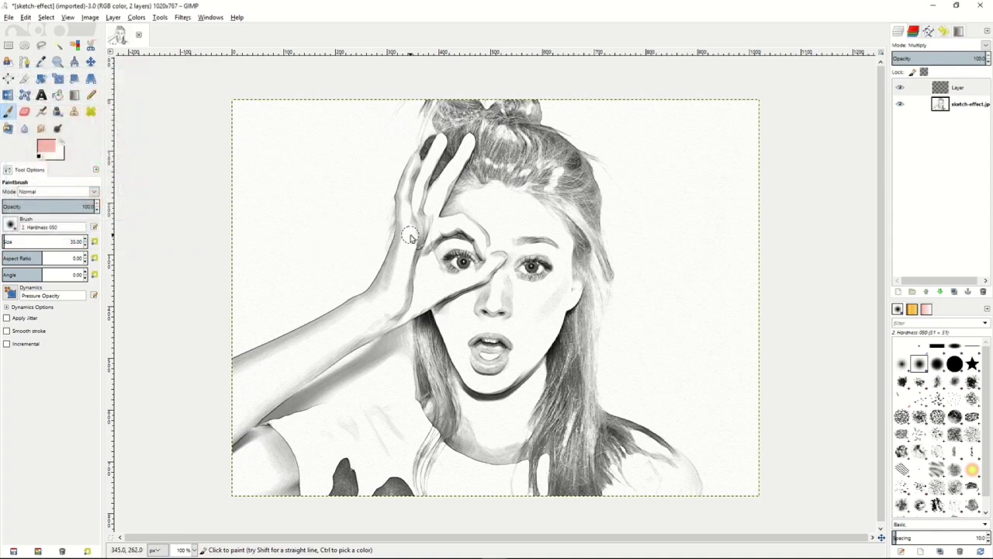
{"action": "mouse_move", "coordinate": [405, 233]}
{"action": "left_mouse_down"}
{"action": "mouse_move", "coordinate": [415, 160]}
{"action": "mouse_move", "coordinate": [402, 203]}
{"action": "mouse_move", "coordinate": [403, 215]}
{"action": "mouse_move", "coordinate": [414, 180]}
{"action": "mouse_move", "coordinate": [413, 221]}
{"action": "mouse_move", "coordinate": [441, 142]}
{"action": "mouse_move", "coordinate": [415, 219]}
{"action": "mouse_move", "coordinate": [420, 197]}
{"action": "mouse_move", "coordinate": [430, 212]}
{"action": "mouse_move", "coordinate": [446, 181]}
{"action": "mouse_move", "coordinate": [433, 220]}
{"action": "mouse_move", "coordinate": [429, 204]}
{"action": "mouse_move", "coordinate": [470, 140]}
{"action": "mouse_move", "coordinate": [432, 207]}
{"action": "mouse_move", "coordinate": [436, 185]}
{"action": "mouse_move", "coordinate": [422, 237]}
{"action": "mouse_move", "coordinate": [478, 230]}
{"action": "mouse_move", "coordinate": [444, 224]}
{"action": "mouse_move", "coordinate": [487, 237]}
{"action": "mouse_move", "coordinate": [492, 250]}
{"action": "mouse_move", "coordinate": [475, 235]}
{"action": "mouse_move", "coordinate": [495, 264]}
{"action": "mouse_move", "coordinate": [496, 244]}
{"action": "mouse_move", "coordinate": [480, 278]}
{"action": "mouse_move", "coordinate": [497, 256]}
{"action": "mouse_move", "coordinate": [482, 276]}
{"action": "mouse_move", "coordinate": [428, 291]}
{"action": "mouse_move", "coordinate": [452, 290]}
{"action": "mouse_move", "coordinate": [430, 281]}
{"action": "mouse_move", "coordinate": [417, 222]}
{"action": "mouse_move", "coordinate": [424, 269]}
{"action": "mouse_move", "coordinate": [410, 242]}
{"action": "mouse_move", "coordinate": [399, 253]}
{"action": "mouse_move", "coordinate": [400, 234]}
{"action": "mouse_move", "coordinate": [395, 288]}
{"action": "mouse_move", "coordinate": [426, 306]}
{"action": "mouse_move", "coordinate": [444, 255]}
{"action": "mouse_move", "coordinate": [435, 247]}
{"action": "mouse_move", "coordinate": [470, 242]}
{"action": "mouse_move", "coordinate": [485, 270]}
{"action": "mouse_move", "coordinate": [439, 257]}
{"action": "mouse_move", "coordinate": [469, 193]}
{"action": "mouse_move", "coordinate": [512, 190]}
{"action": "mouse_move", "coordinate": [506, 224]}
{"action": "mouse_move", "coordinate": [518, 201]}
{"action": "mouse_move", "coordinate": [565, 243]}
{"action": "mouse_move", "coordinate": [504, 236]}
{"action": "mouse_move", "coordinate": [514, 248]}
{"action": "mouse_move", "coordinate": [497, 239]}
{"action": "mouse_move", "coordinate": [563, 261]}
{"action": "mouse_move", "coordinate": [570, 295]}
{"action": "mouse_move", "coordinate": [578, 281]}
{"action": "mouse_move", "coordinate": [570, 301]}
{"action": "mouse_move", "coordinate": [543, 260]}
{"action": "mouse_move", "coordinate": [491, 273]}
{"action": "mouse_move", "coordinate": [535, 293]}
{"action": "mouse_move", "coordinate": [508, 270]}
{"action": "mouse_move", "coordinate": [554, 289]}
{"action": "mouse_move", "coordinate": [482, 357]}
{"action": "mouse_move", "coordinate": [497, 330]}
{"action": "mouse_move", "coordinate": [486, 379]}
{"action": "mouse_move", "coordinate": [512, 372]}
{"action": "mouse_move", "coordinate": [529, 315]}
{"action": "left_mouse_up"}
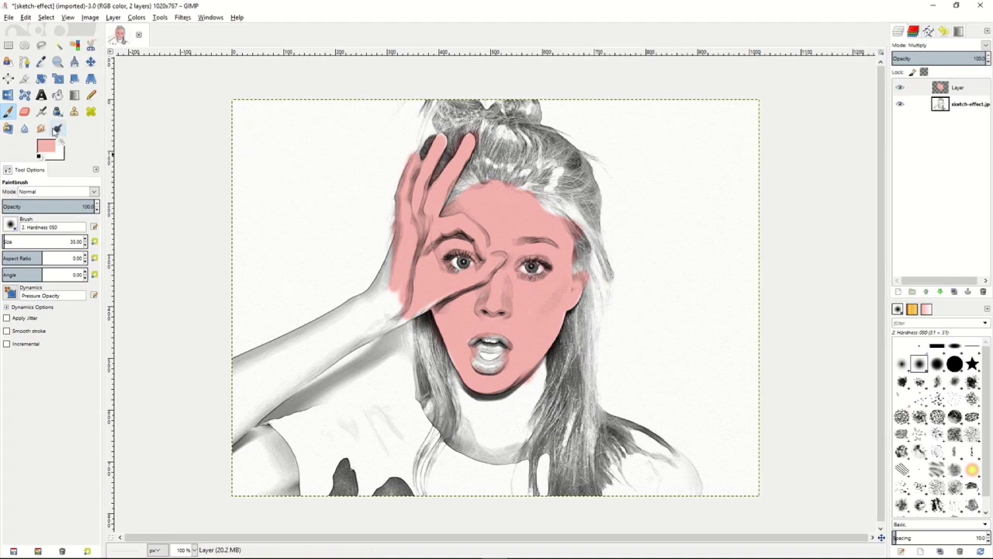
- Burn the midtones of the painted skin around the forehead and hairline, reducing the brush size to 15
{"action": "left_click", "coordinate": [58, 128]}
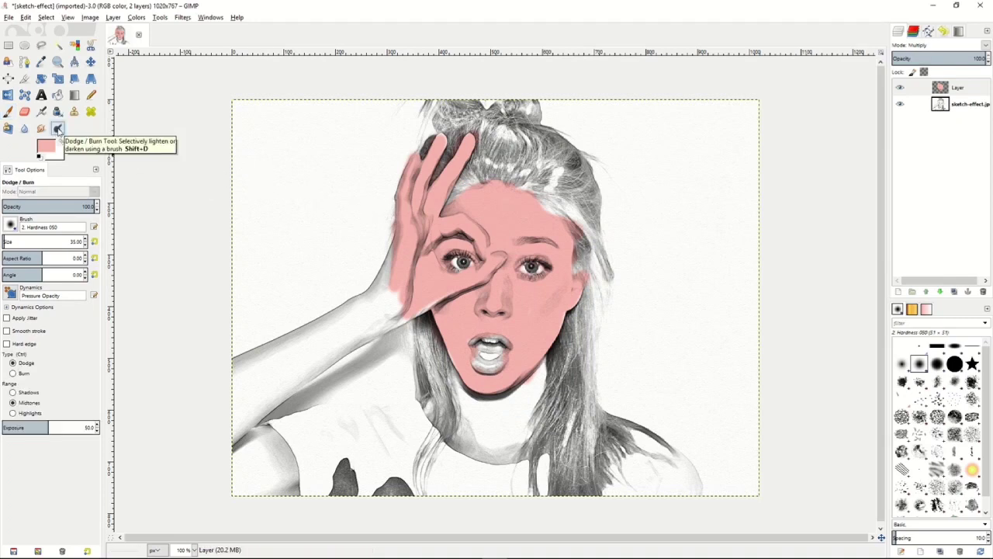
{"action": "left_click", "coordinate": [14, 376]}
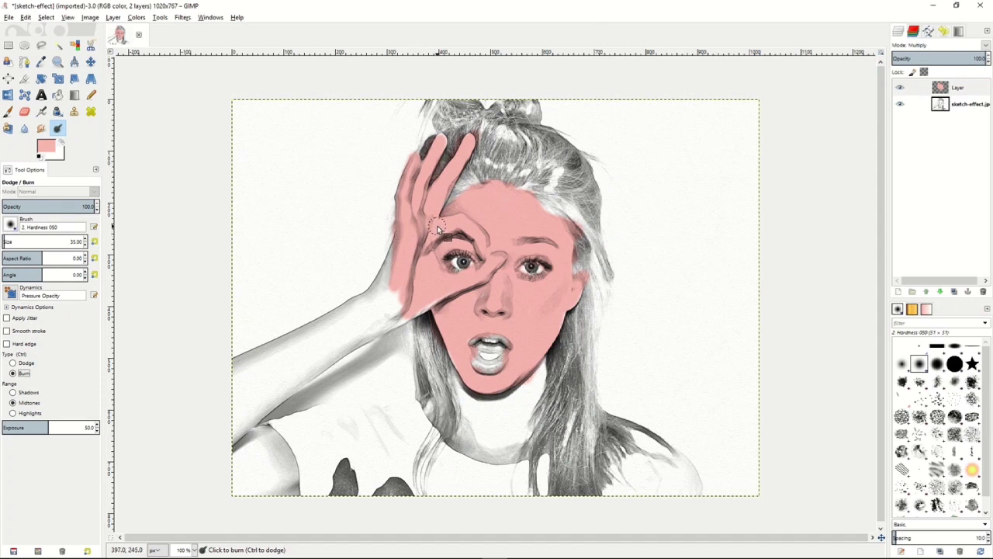
{"action": "key", "text": "bracketleft"}
{"action": "key", "text": "bracketleft"}
{"action": "key", "text": "bracketleft"}
{"action": "key", "text": "bracketleft"}
{"action": "key", "text": "bracketleft"}
{"action": "key", "text": "bracketleft"}
{"action": "key", "text": "bracketleft"}
{"action": "key", "text": "bracketleft"}
{"action": "key", "text": "bracketleft"}
{"action": "key", "text": "bracketright"}
{"action": "key", "text": "bracketright"}
{"action": "key", "text": "bracketright"}
{"action": "key", "text": "bracketright"}
{"action": "key", "text": "bracketleft"}
{"action": "key", "text": "bracketleft"}
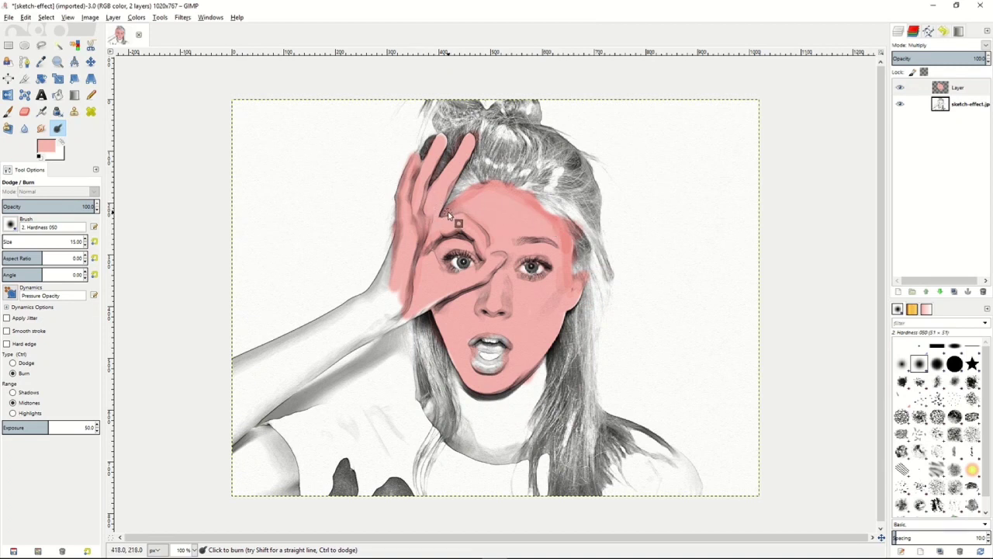
- Lower the Smudge rate to about 32 and blend the burned shading along the forehead and temple
{"action": "key", "text": "s"}
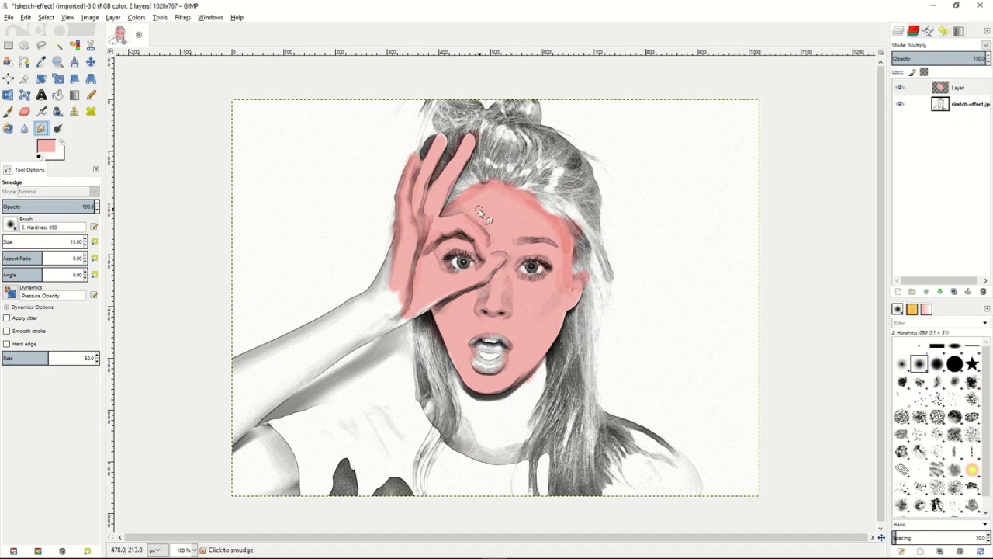
{"action": "mouse_move", "coordinate": [33, 363]}
{"action": "left_mouse_down"}
{"action": "mouse_move", "coordinate": [3, 360]}
{"action": "mouse_move", "coordinate": [52, 358]}
{"action": "mouse_move", "coordinate": [9, 358]}
{"action": "left_mouse_up"}
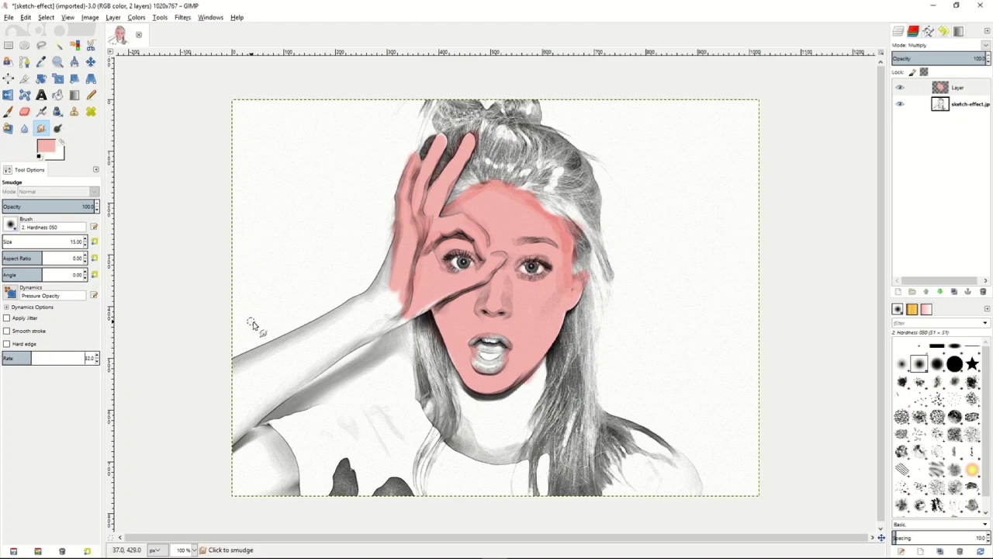
{"action": "left_click_drag", "start_coordinate": [449, 211], "coordinate": [466, 204]}
{"action": "mouse_move", "coordinate": [522, 201]}
{"action": "left_mouse_down"}
{"action": "mouse_move", "coordinate": [560, 231]}
{"action": "mouse_move", "coordinate": [554, 223]}
{"action": "mouse_move", "coordinate": [564, 252]}
{"action": "mouse_move", "coordinate": [559, 292]}
{"action": "mouse_move", "coordinate": [561, 250]}
{"action": "mouse_move", "coordinate": [556, 287]}
{"action": "mouse_move", "coordinate": [570, 243]}
{"action": "left_mouse_up"}
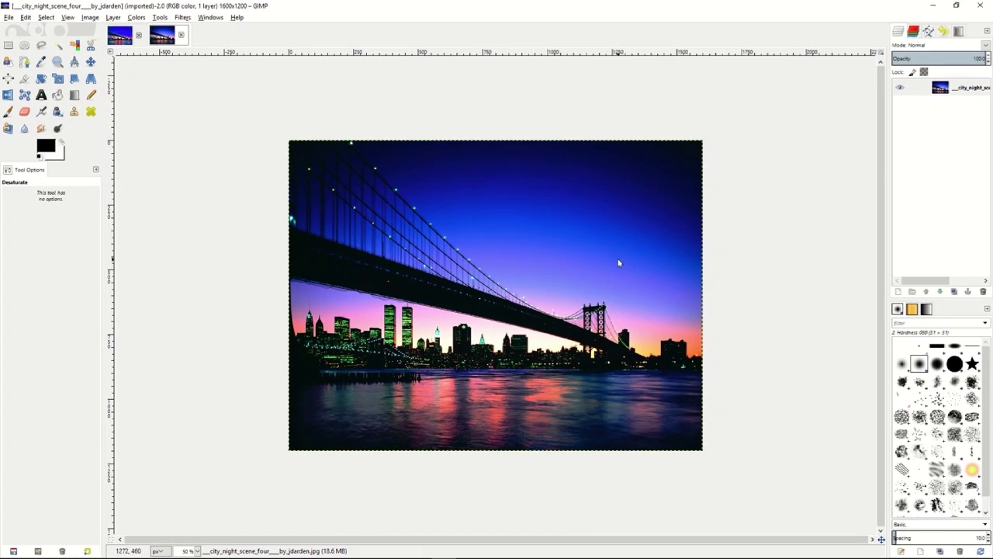
- Duplicate the city night layer and apply Advanced Tone Mapping with blur 10, blurred layer opacity 75, merged layer opacity 90 and 5 copies
{"action": "right_click", "coordinate": [923, 88]}
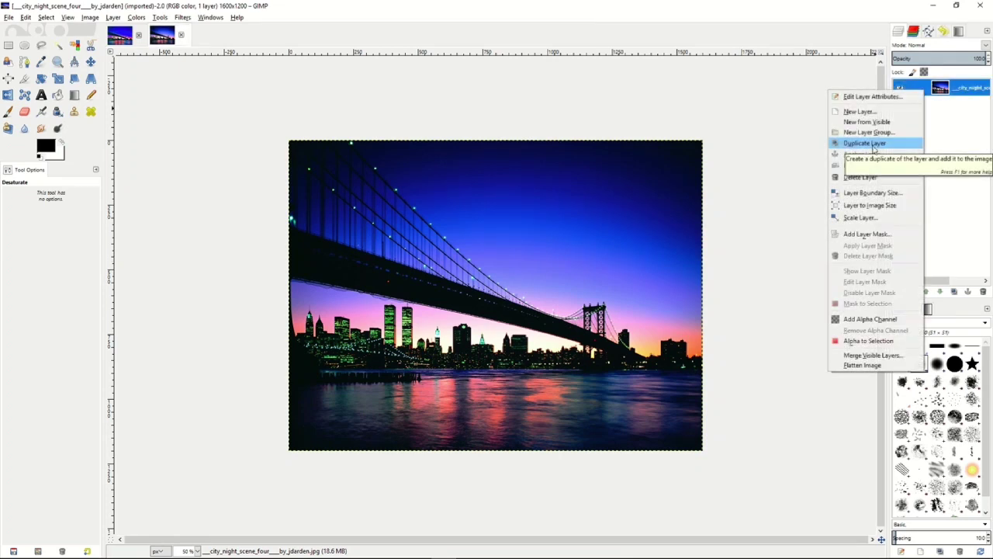
{"action": "left_click", "coordinate": [868, 144]}
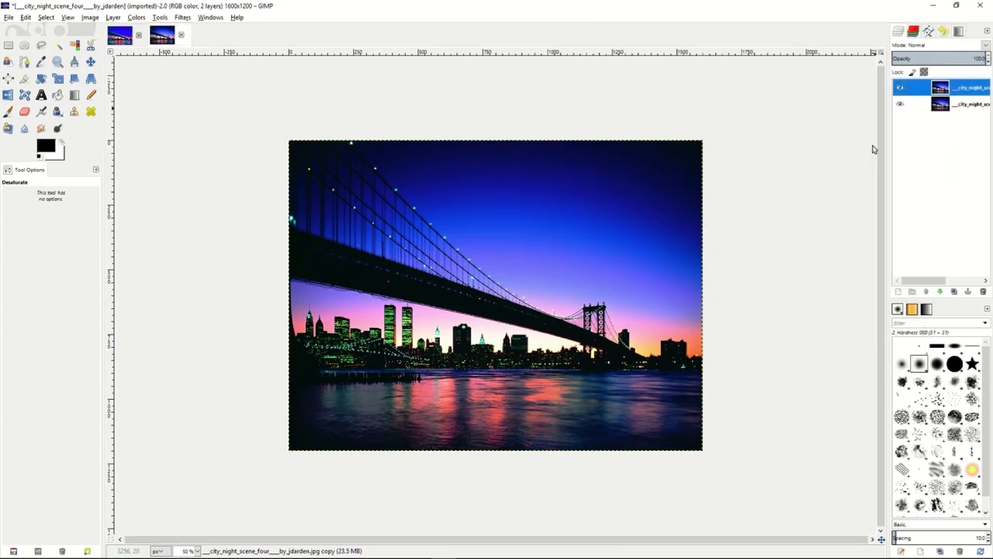
{"action": "left_click", "coordinate": [184, 19]}
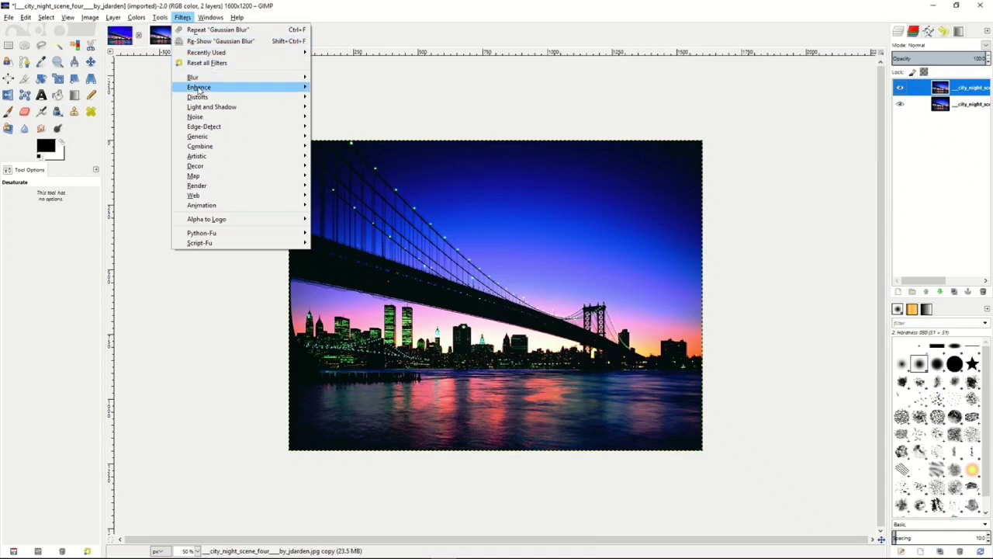
{"action": "mouse_move", "coordinate": [199, 91]}
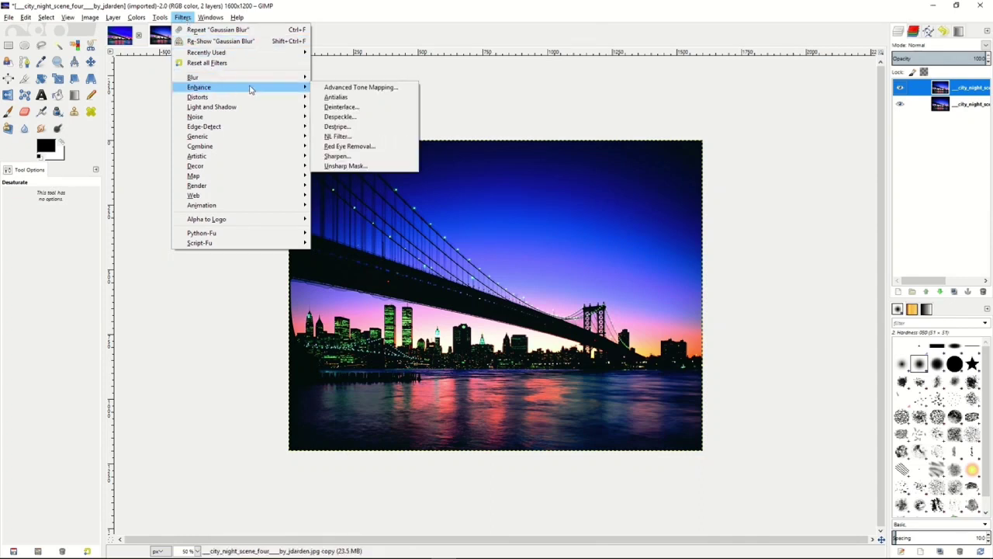
{"action": "left_click", "coordinate": [353, 87]}
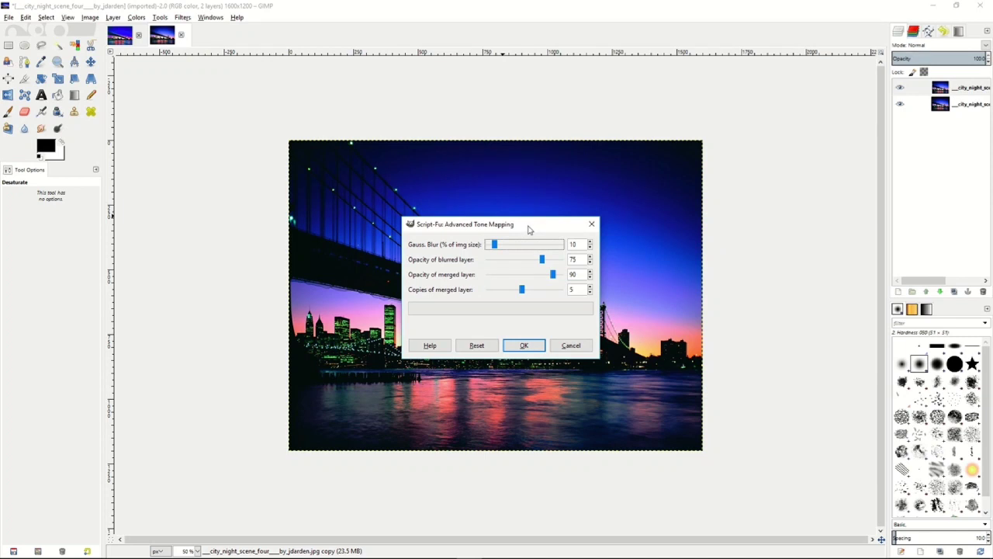
{"action": "left_click", "coordinate": [522, 290]}
{"action": "mouse_move", "coordinate": [523, 292]}
{"action": "left_mouse_down"}
{"action": "mouse_move", "coordinate": [491, 291]}
{"action": "mouse_move", "coordinate": [521, 291]}
{"action": "left_mouse_up"}
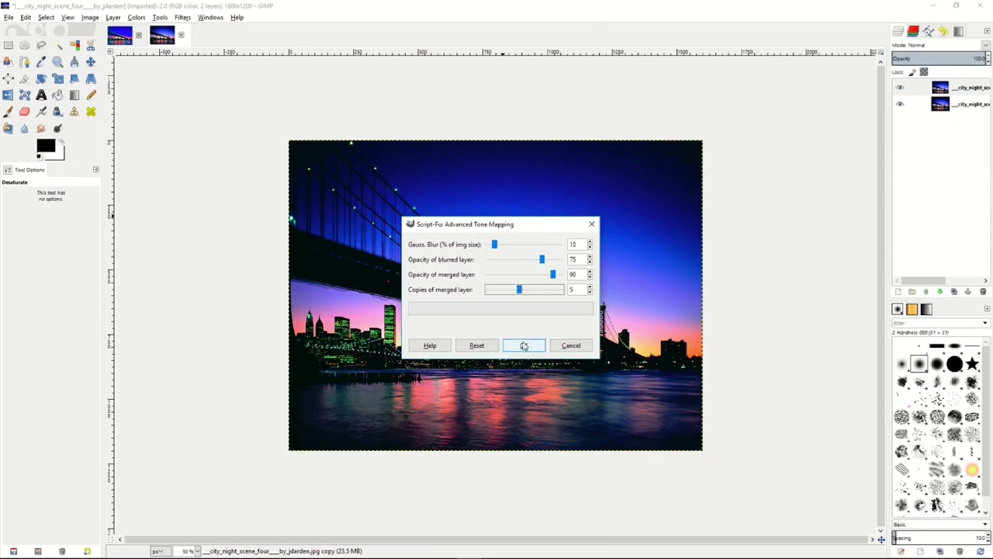
{"action": "left_click", "coordinate": [524, 347]}
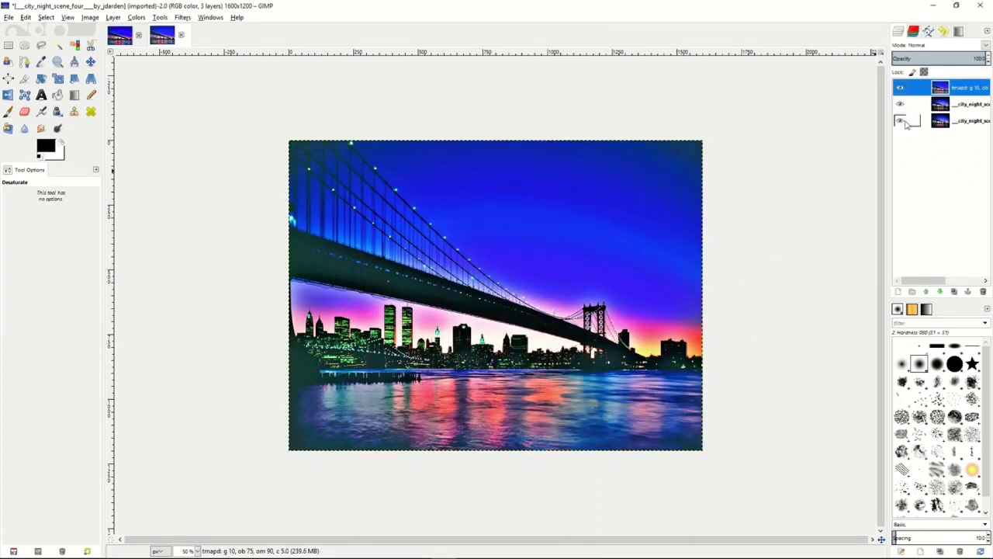
- Merge the tone-mapped result into one layer and lower the Levels gamma of the Value channel to 0.92
{"action": "right_click", "coordinate": [927, 90]}
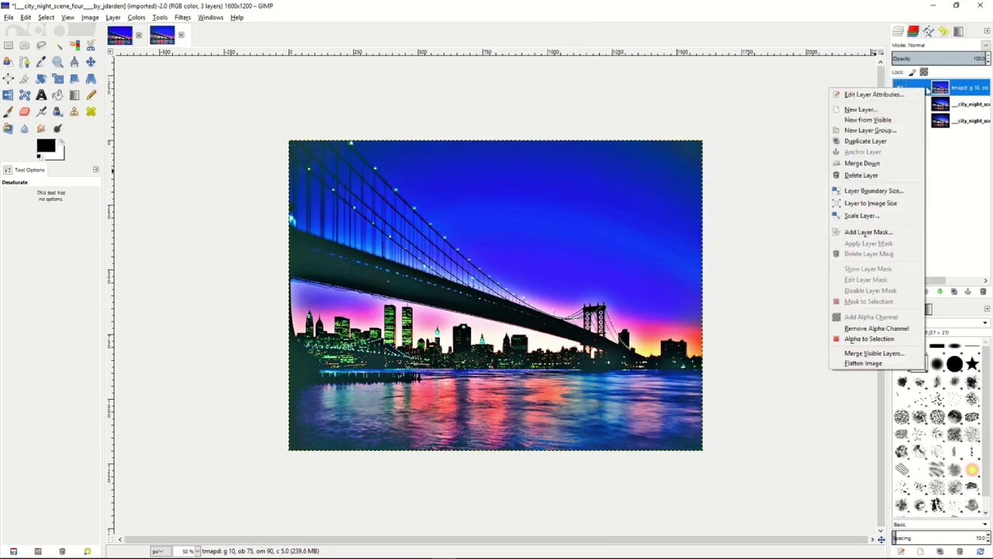
{"action": "left_click", "coordinate": [871, 163]}
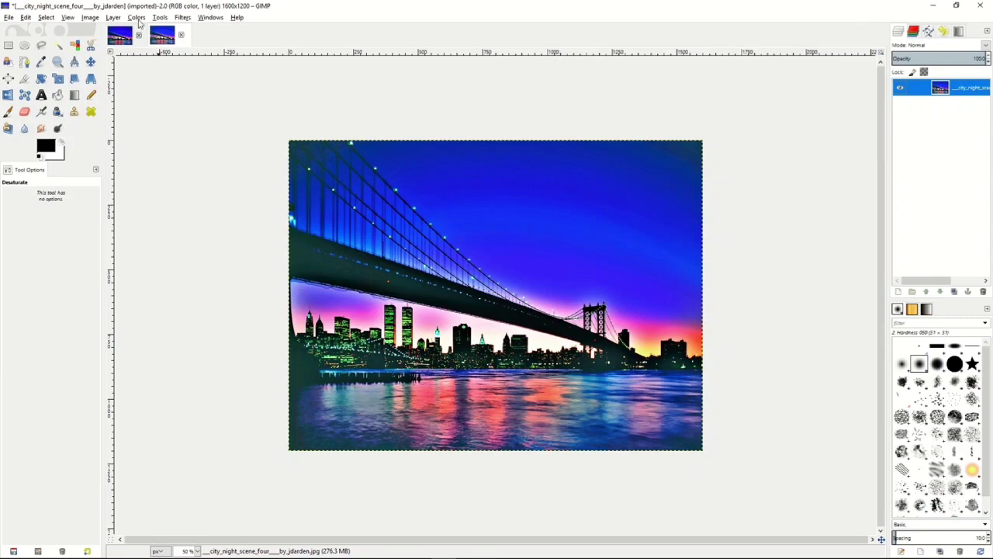
{"action": "left_click", "coordinate": [138, 21]}
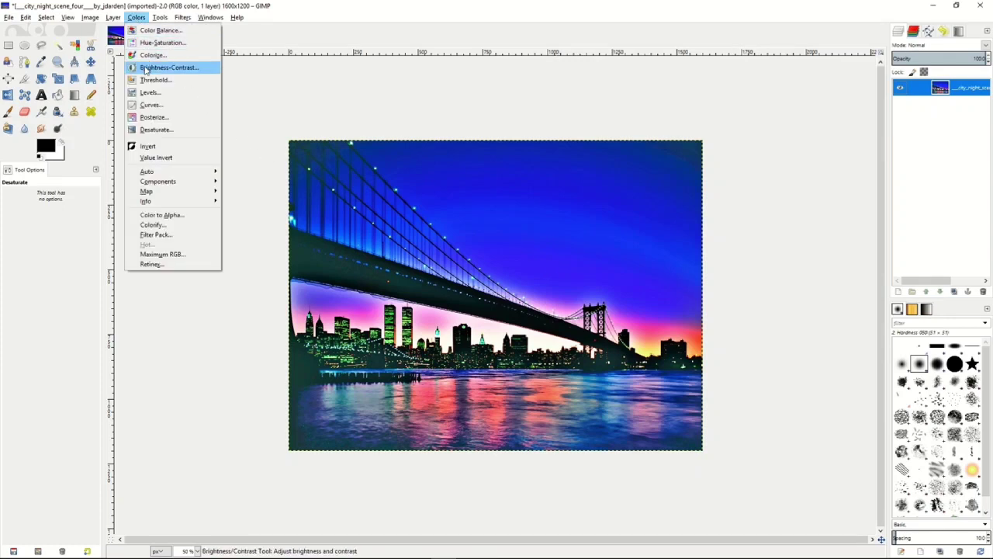
{"action": "left_click", "coordinate": [147, 92]}
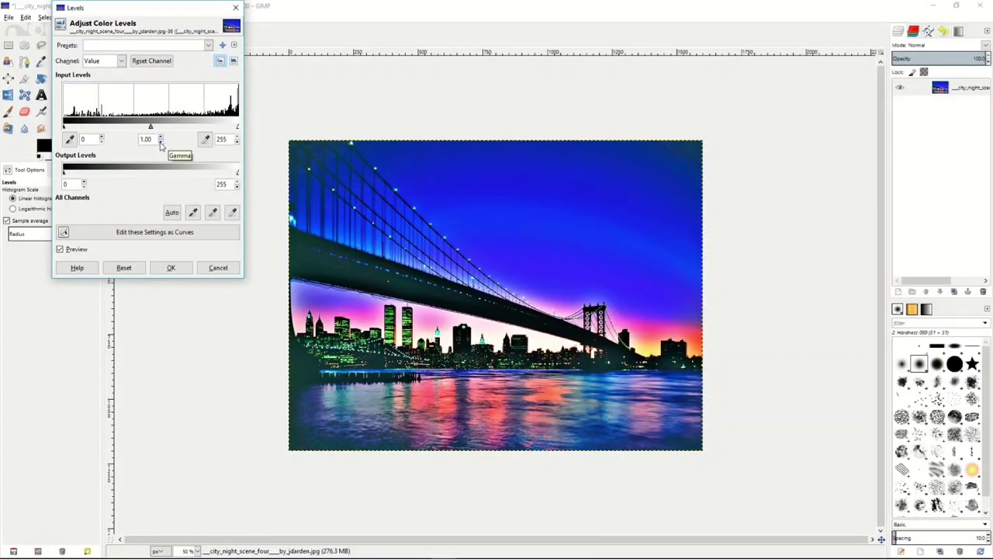
{"action": "left_click", "coordinate": [161, 143]}
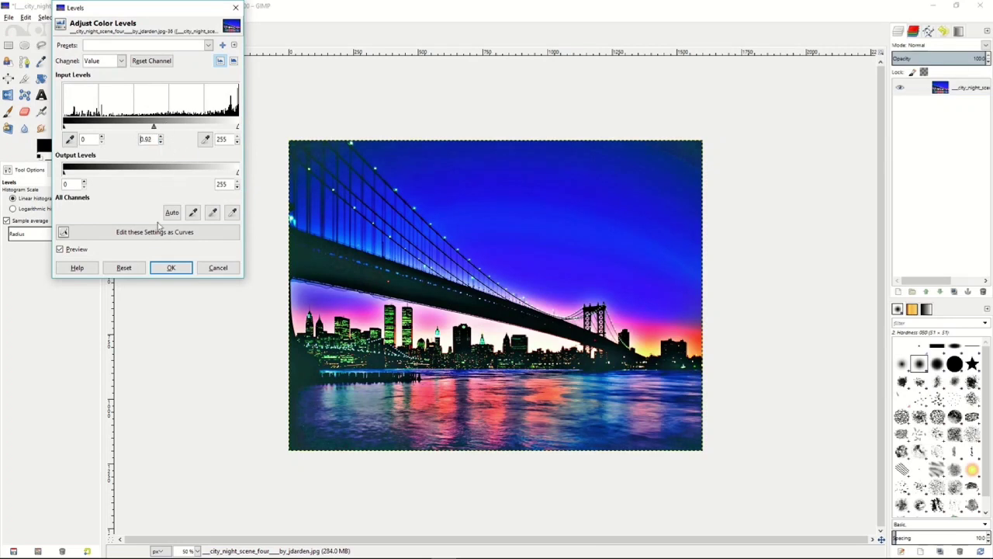
{"action": "left_click", "coordinate": [171, 267]}
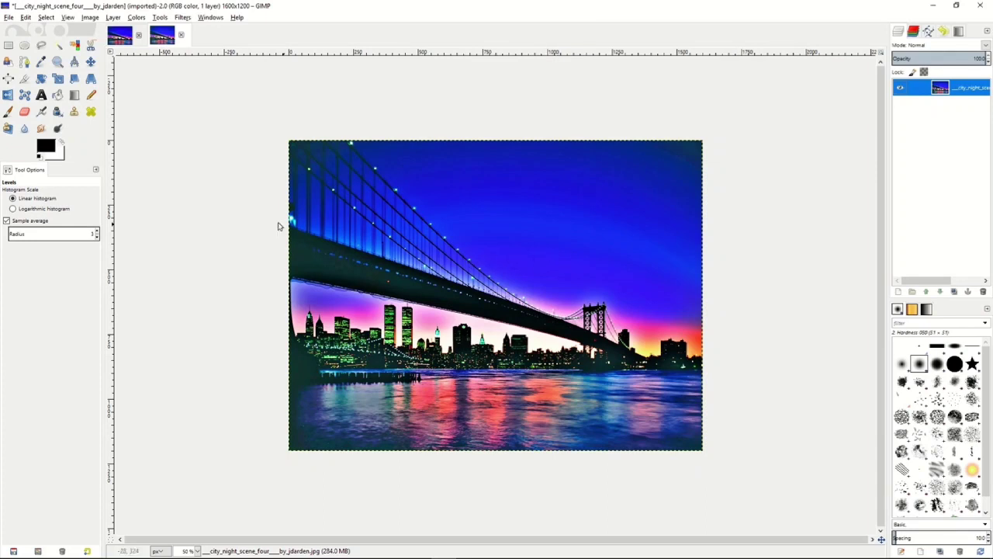
- Duplicate the merged city layer and desaturate the copy based on Lightness, comparing it with Luminosity and Average
{"action": "right_click", "coordinate": [926, 90]}
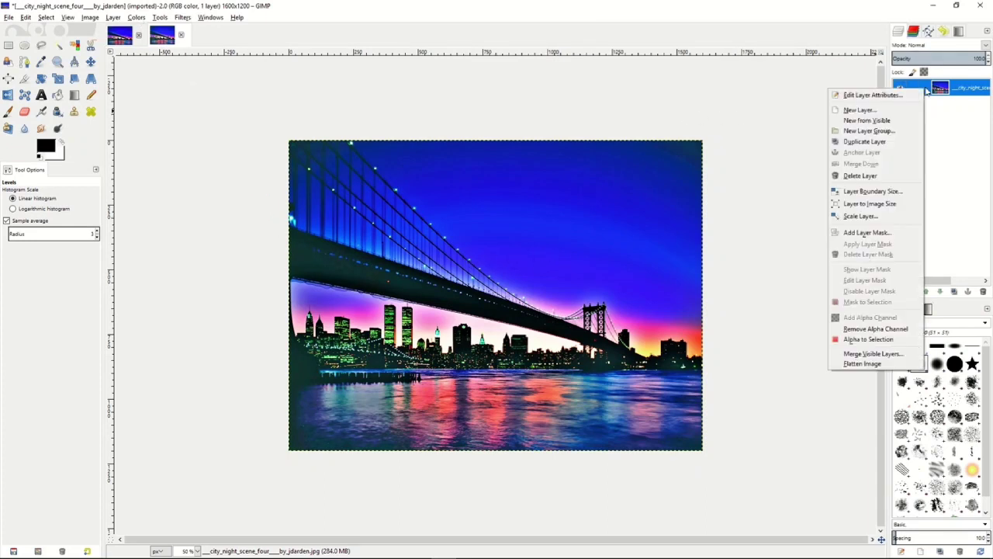
{"action": "left_click", "coordinate": [865, 142]}
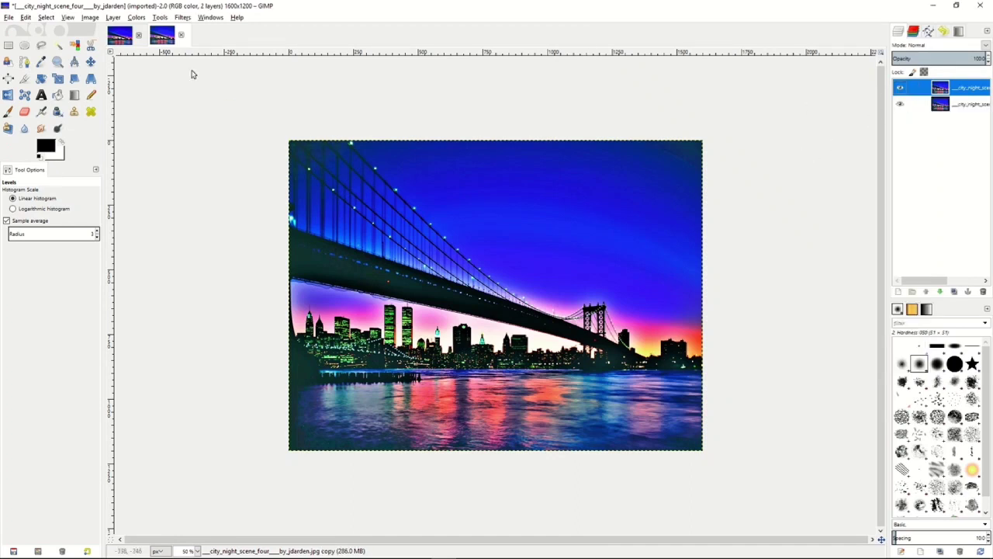
{"action": "left_click", "coordinate": [136, 18]}
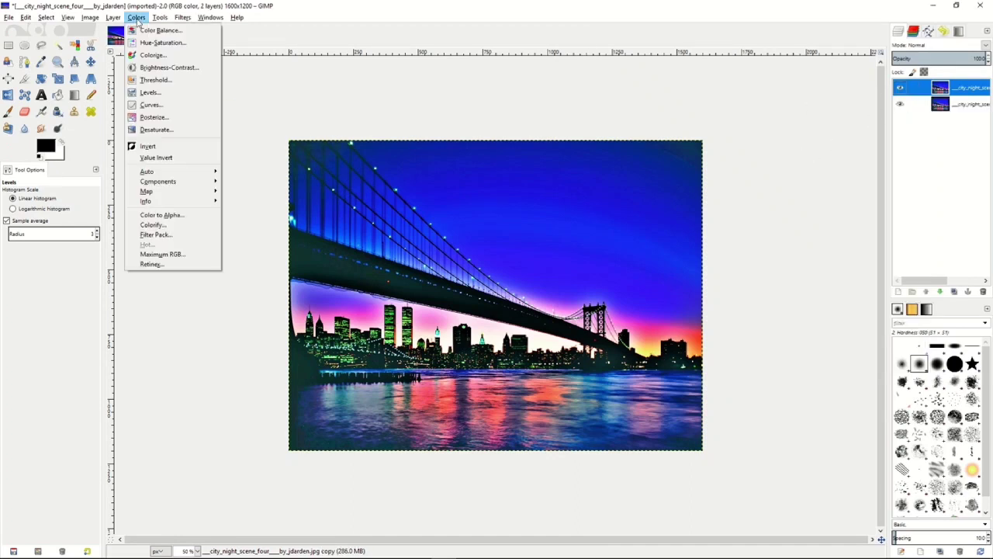
{"action": "left_click", "coordinate": [145, 130]}
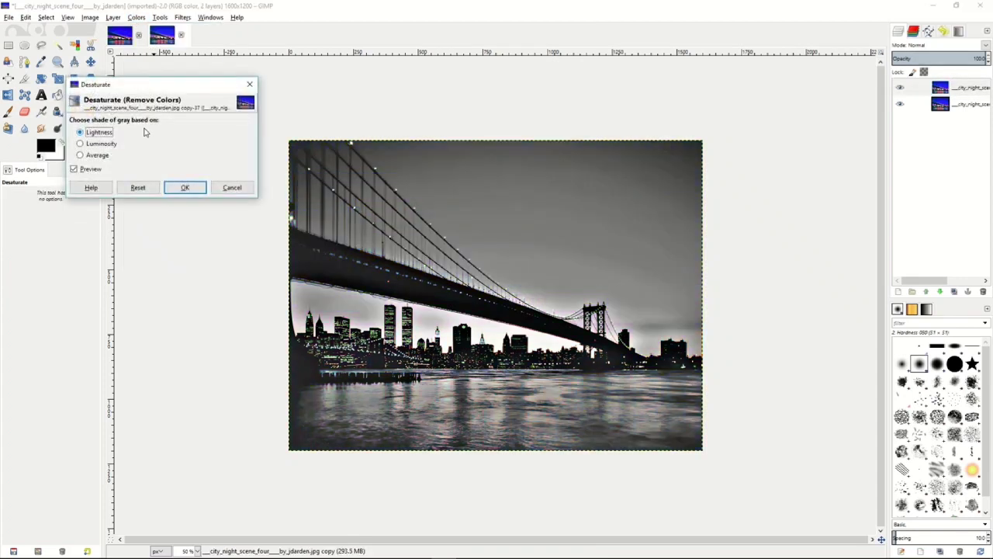
{"action": "left_click", "coordinate": [89, 146]}
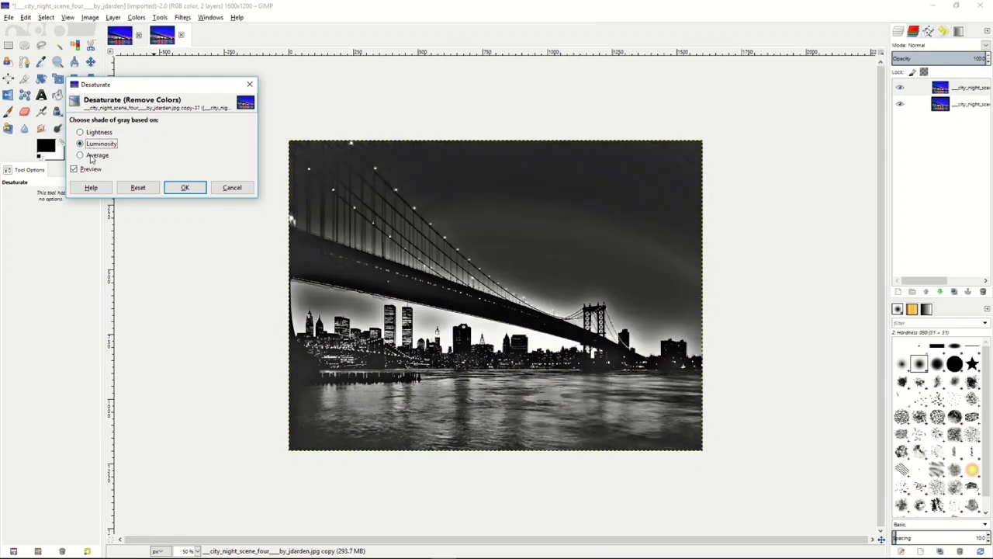
{"action": "left_click", "coordinate": [92, 157]}
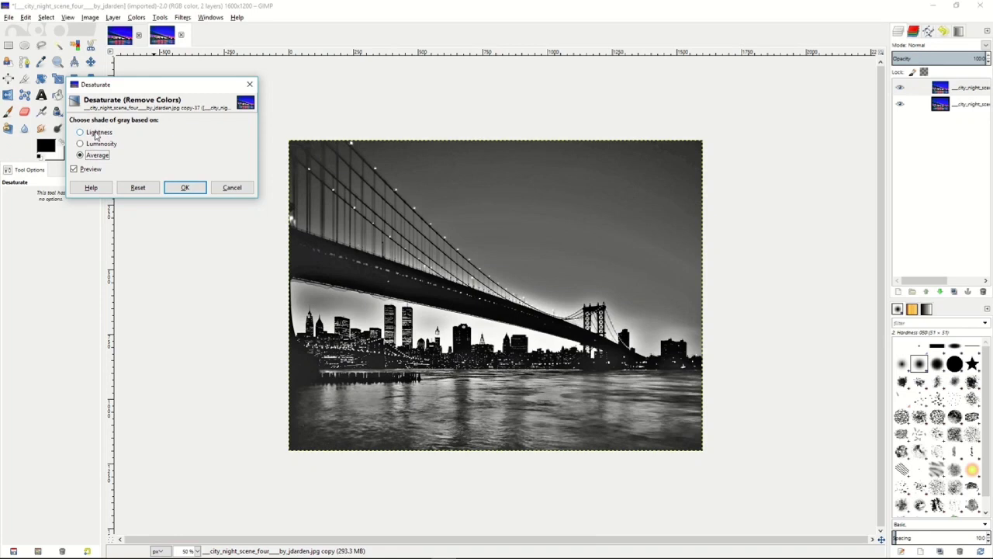
{"action": "left_click", "coordinate": [96, 134]}
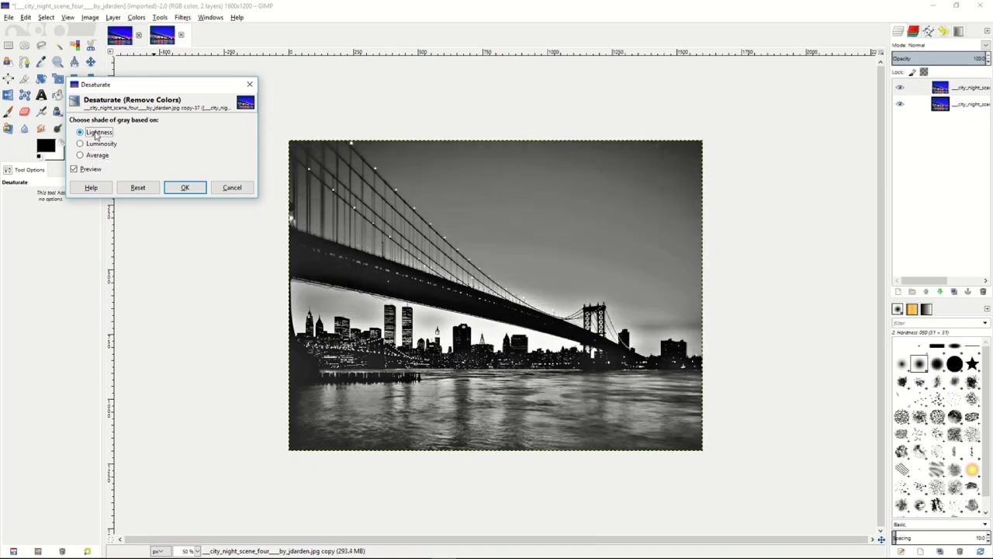
{"action": "left_click", "coordinate": [176, 190]}
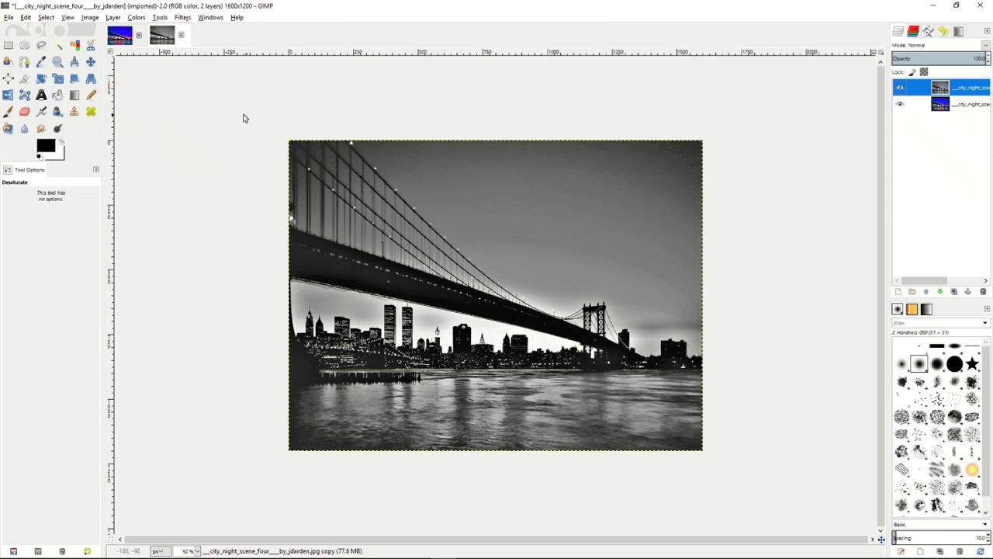
- Invert the colors of the desaturated copy and soften it with an RLE Gaussian Blur at a slightly reduced radius
{"action": "left_click", "coordinate": [136, 17]}
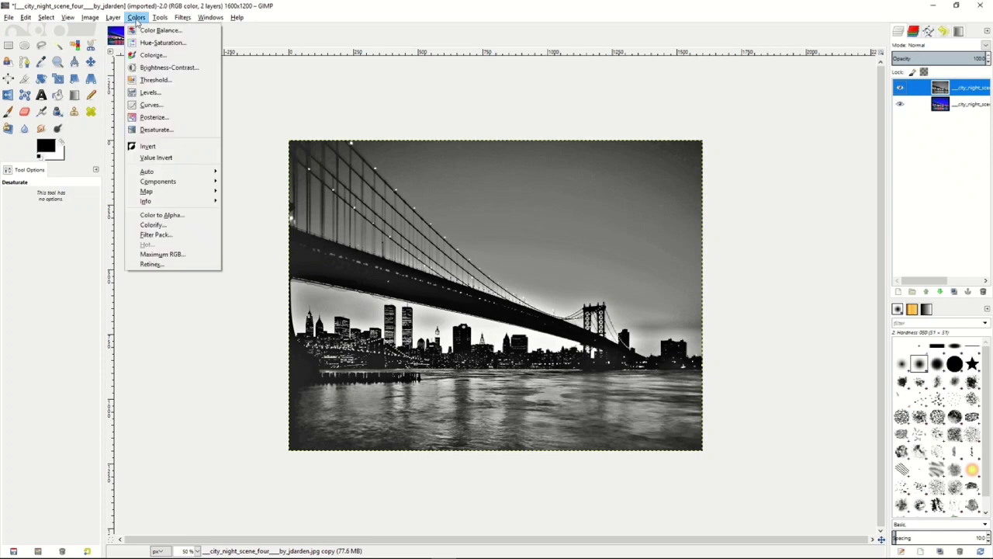
{"action": "left_click", "coordinate": [155, 146]}
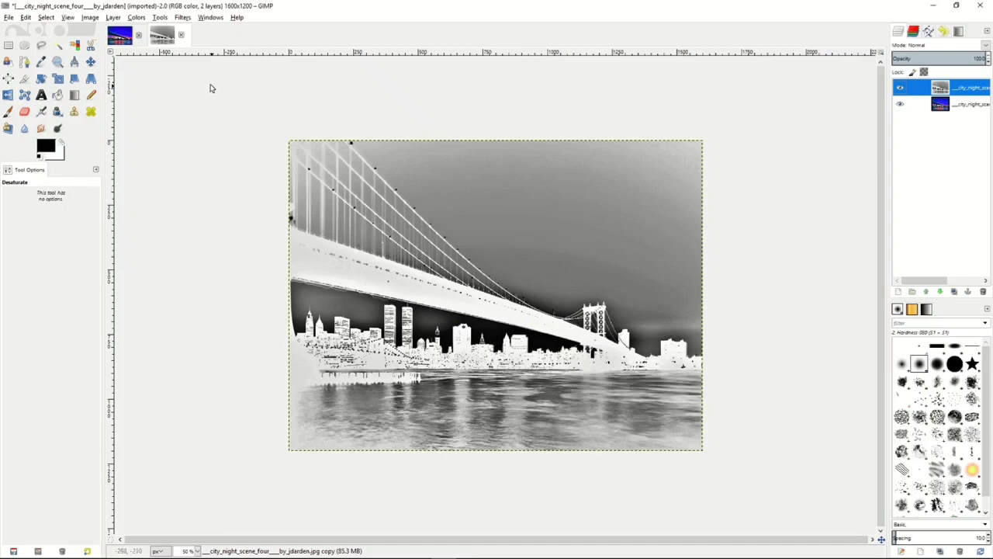
{"action": "left_click", "coordinate": [159, 17]}
{"action": "mouse_move", "coordinate": [187, 18]}
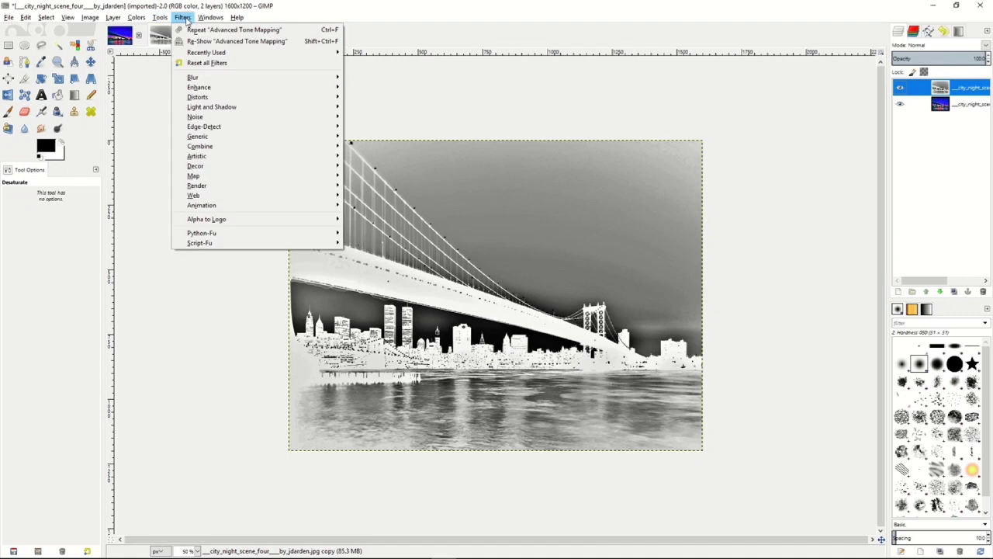
{"action": "mouse_move", "coordinate": [204, 77]}
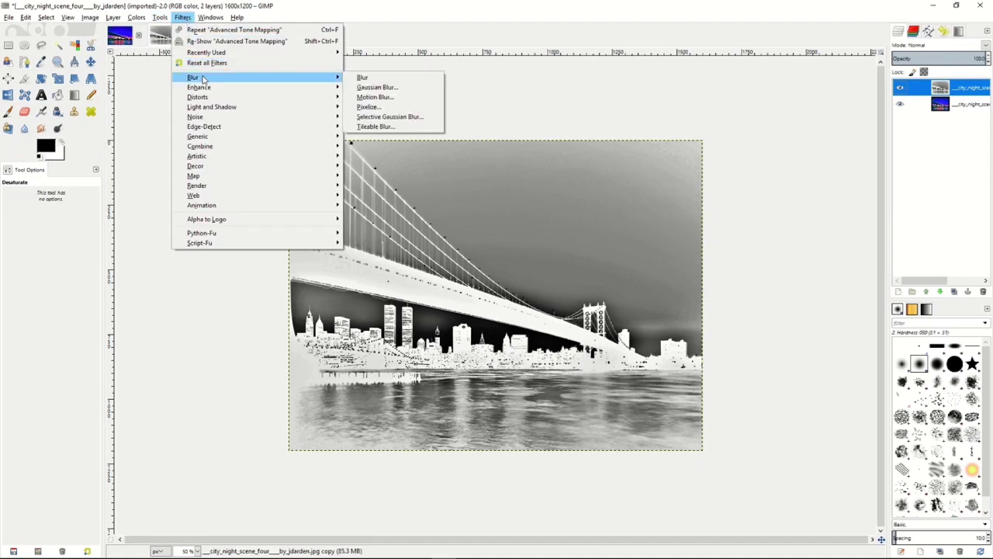
{"action": "left_click", "coordinate": [377, 87]}
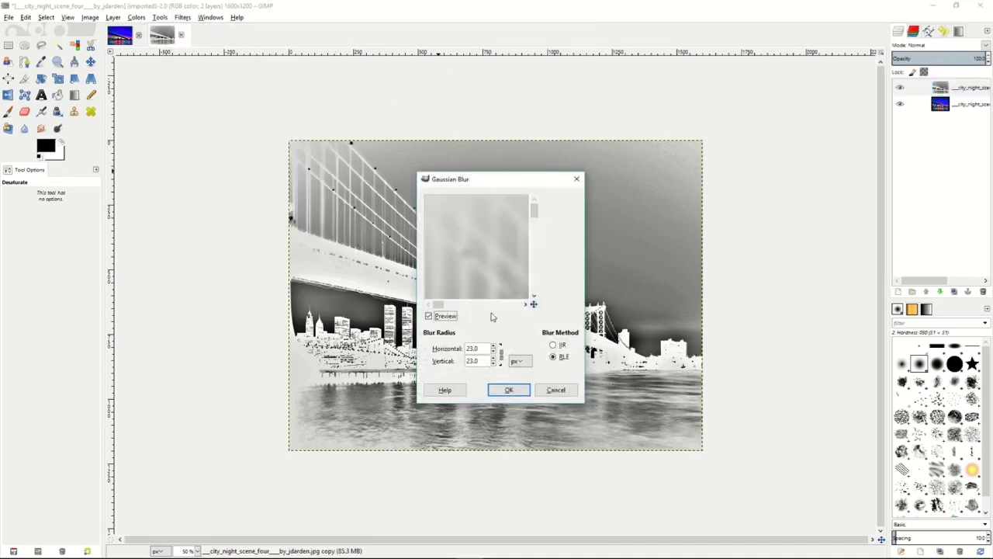
{"action": "left_click", "coordinate": [493, 351]}
{"action": "left_click", "coordinate": [493, 350]}
{"action": "left_click", "coordinate": [494, 352]}
{"action": "left_click", "coordinate": [509, 390]}
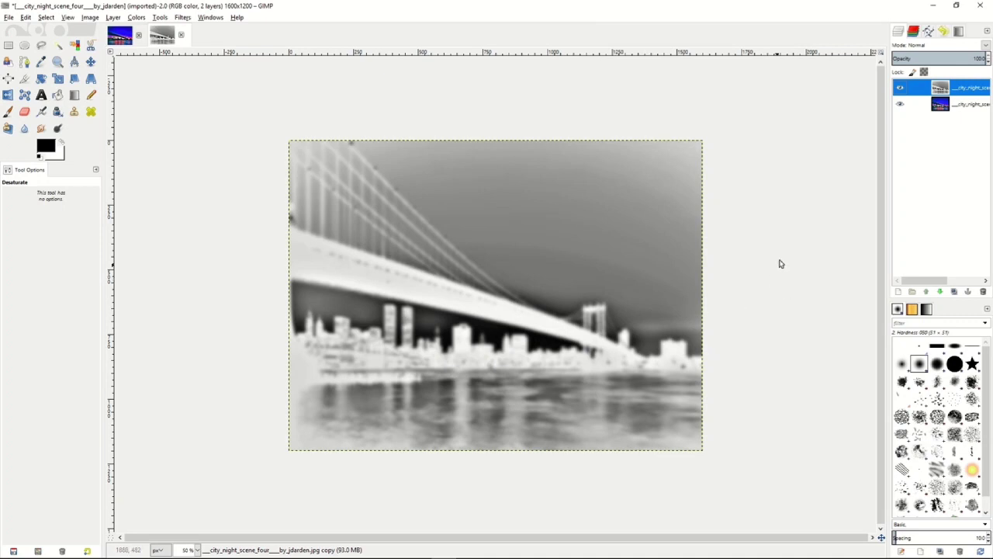
- Set the blurred grayscale layer's mode to Overlay and lower its opacity to about 48
{"action": "left_click", "coordinate": [986, 46]}
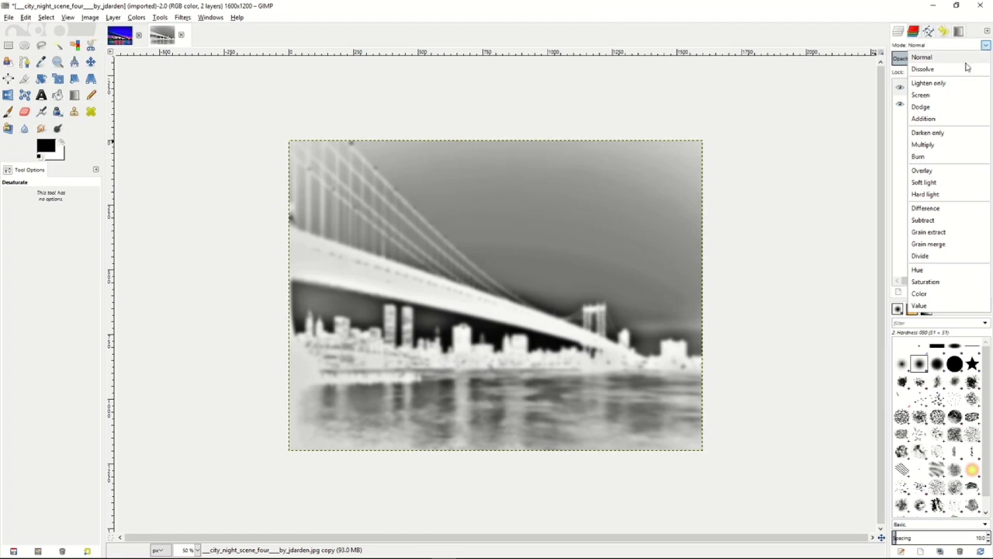
{"action": "left_click", "coordinate": [924, 176]}
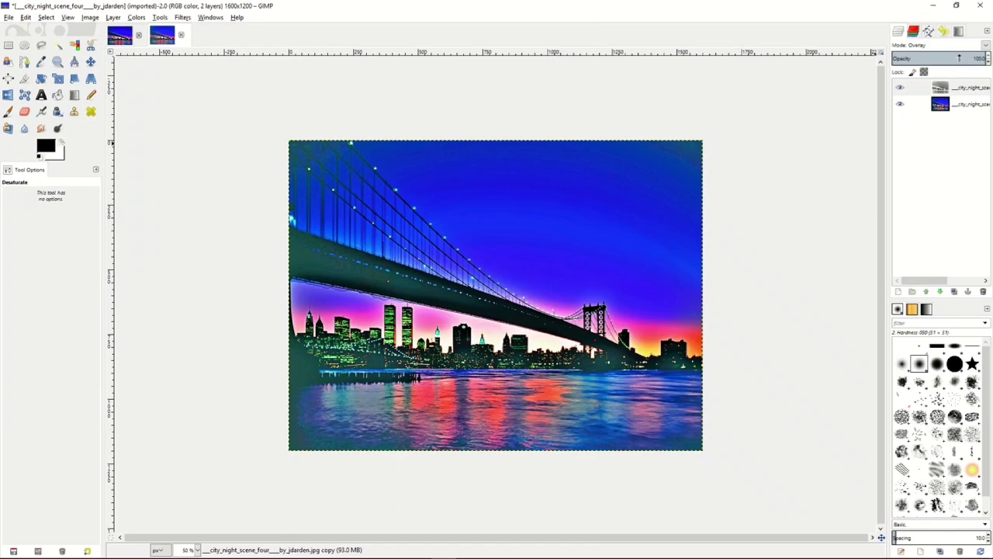
{"action": "left_click_drag", "start_coordinate": [960, 58], "coordinate": [937, 58]}
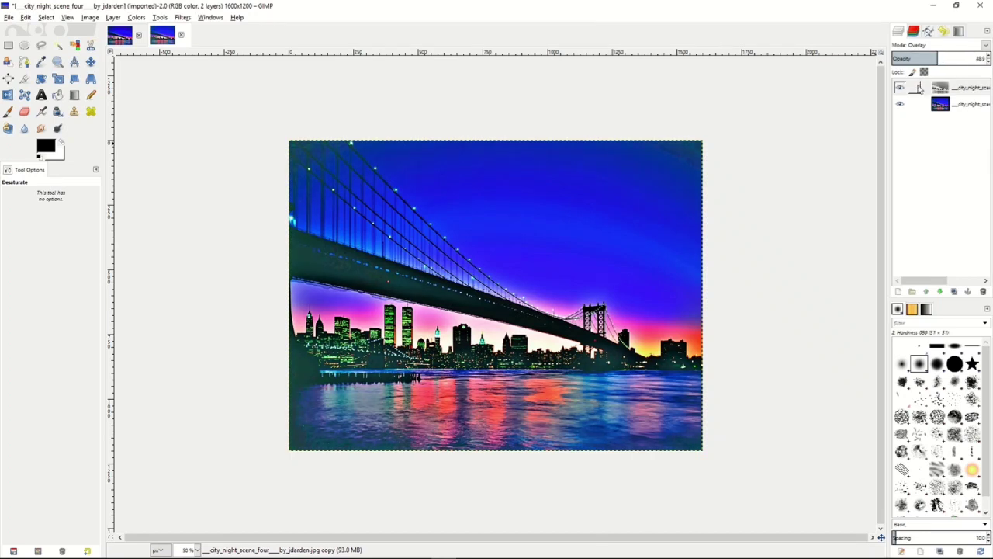
{"action": "right_click", "coordinate": [924, 89]}
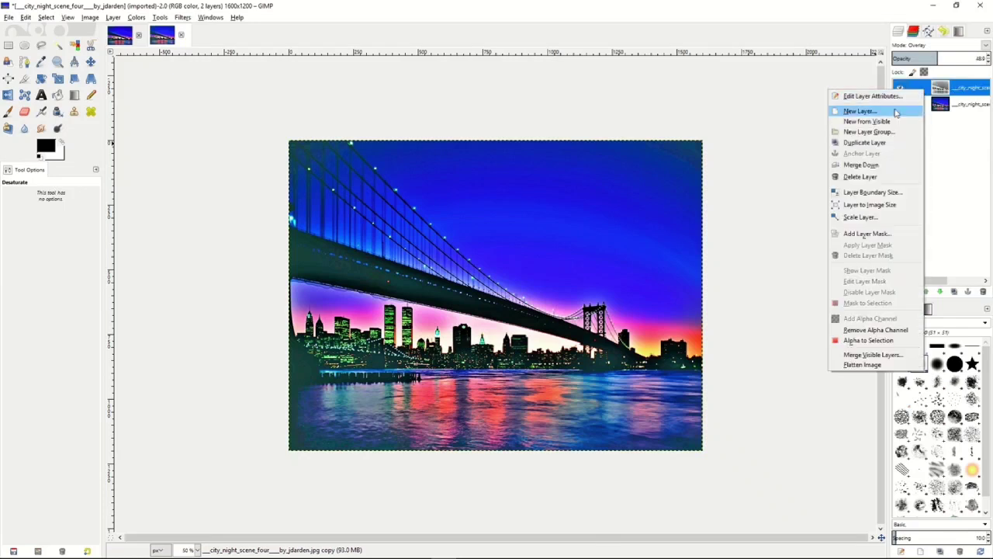
{"action": "left_click", "coordinate": [861, 176]}
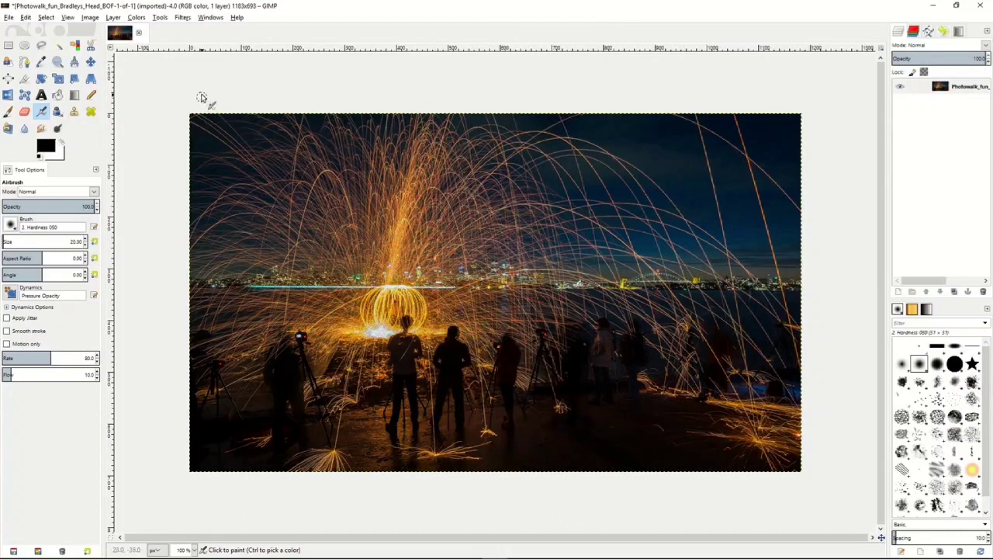
- Try an RLE Gaussian Blur with a reduced radius on the light-trail photo, and undo it
{"action": "left_click", "coordinate": [183, 17]}
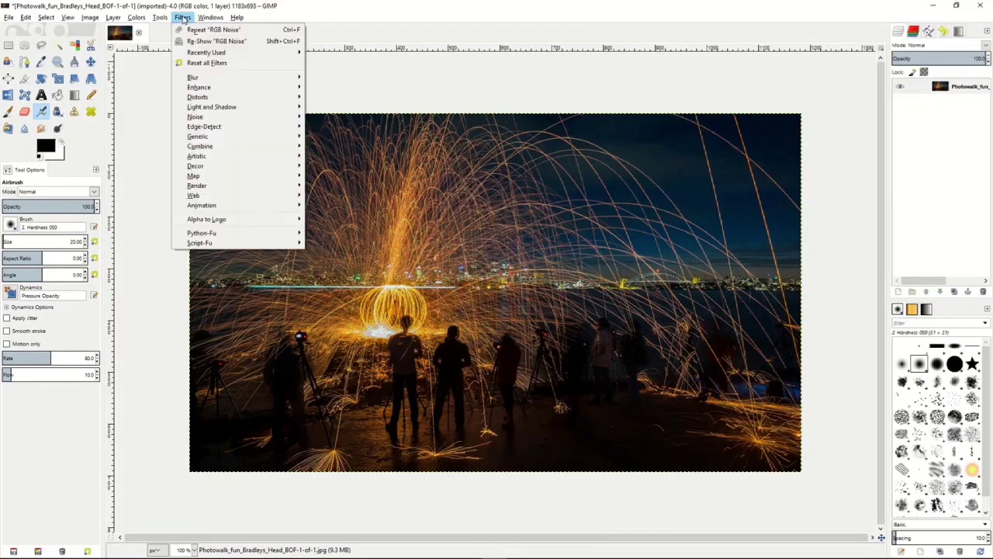
{"action": "mouse_move", "coordinate": [208, 78]}
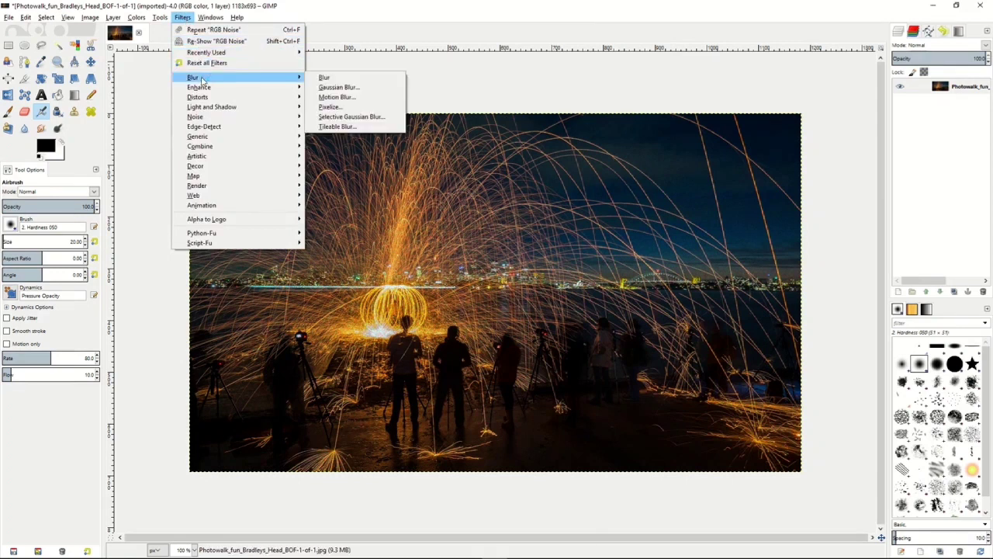
{"action": "left_click", "coordinate": [339, 88]}
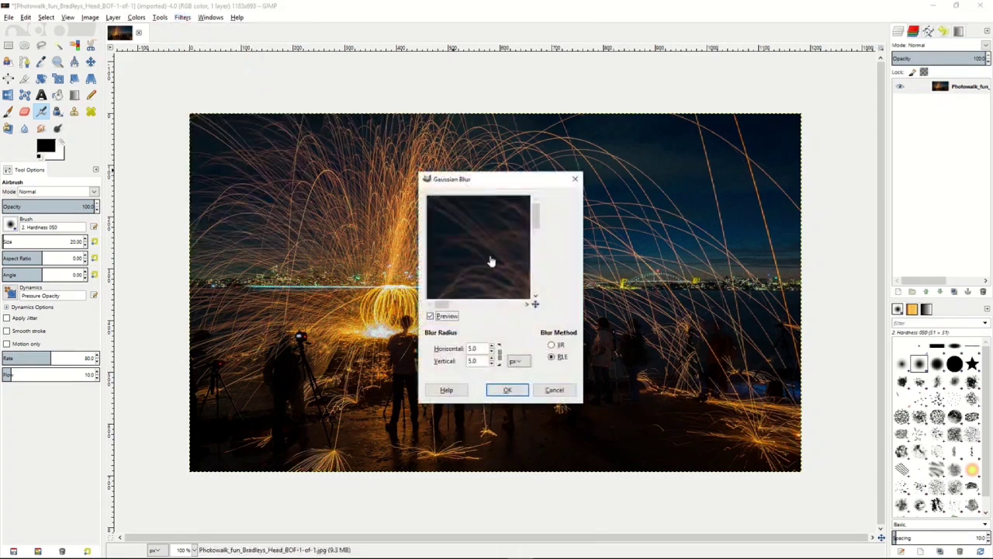
{"action": "left_click", "coordinate": [492, 352]}
{"action": "left_click", "coordinate": [491, 352]}
{"action": "left_click", "coordinate": [491, 352]}
{"action": "left_click", "coordinate": [492, 352]}
{"action": "left_click", "coordinate": [508, 390]}
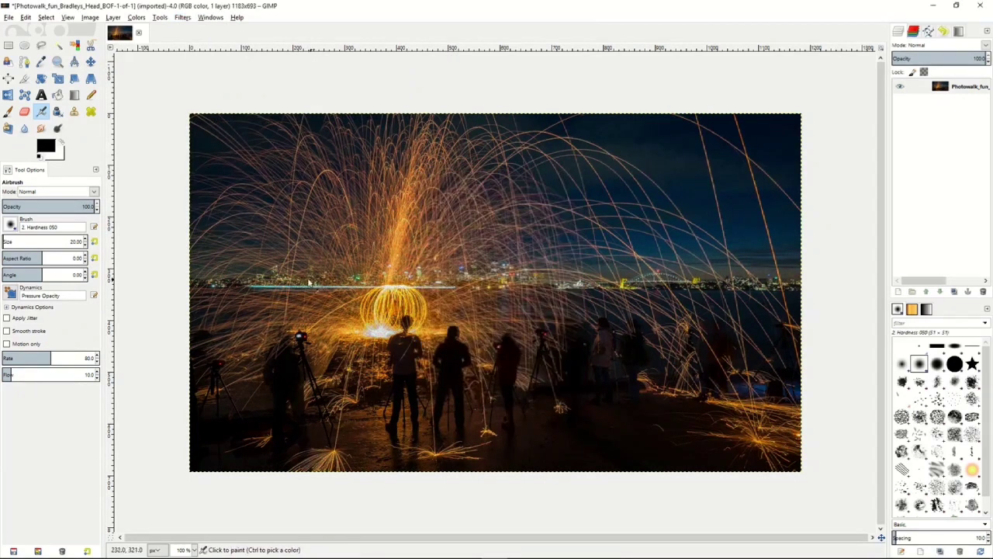
{"action": "left_click", "coordinate": [29, 19]}
{"action": "left_click", "coordinate": [39, 31]}
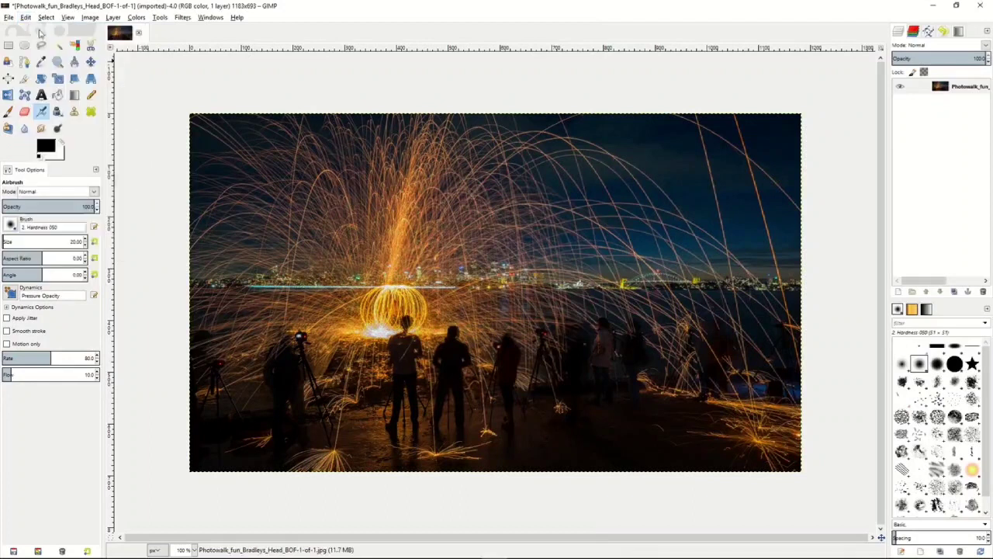
- Apply Wavelet denoise to the light-trail photo's Y channel with Amount 1955 and Detail 1.12
{"action": "left_click", "coordinate": [184, 19]}
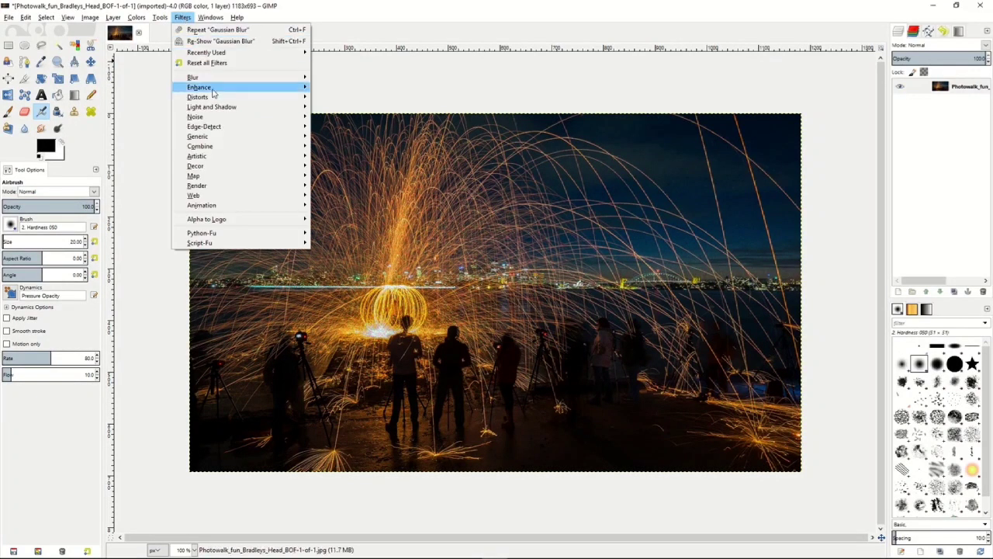
{"action": "left_click", "coordinate": [220, 91]}
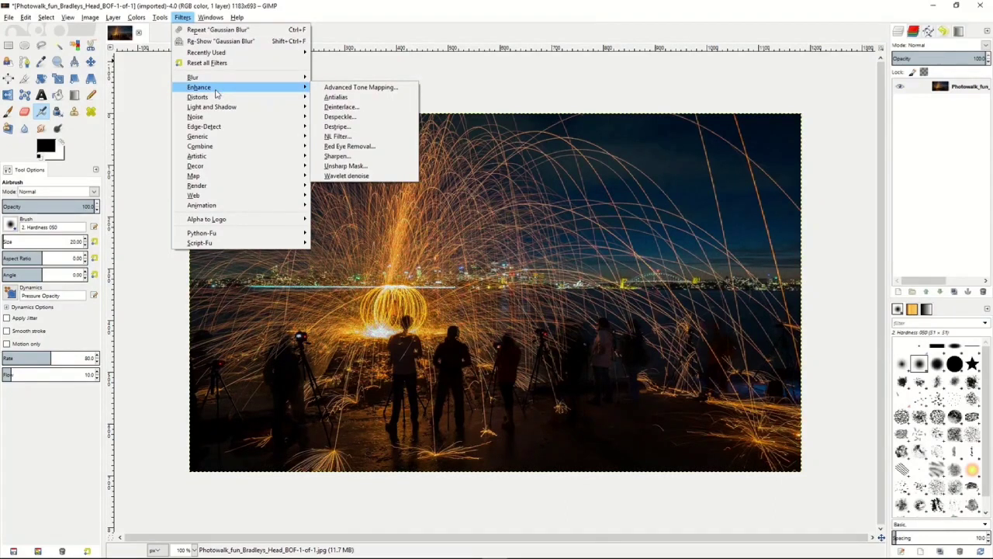
{"action": "left_click", "coordinate": [347, 176]}
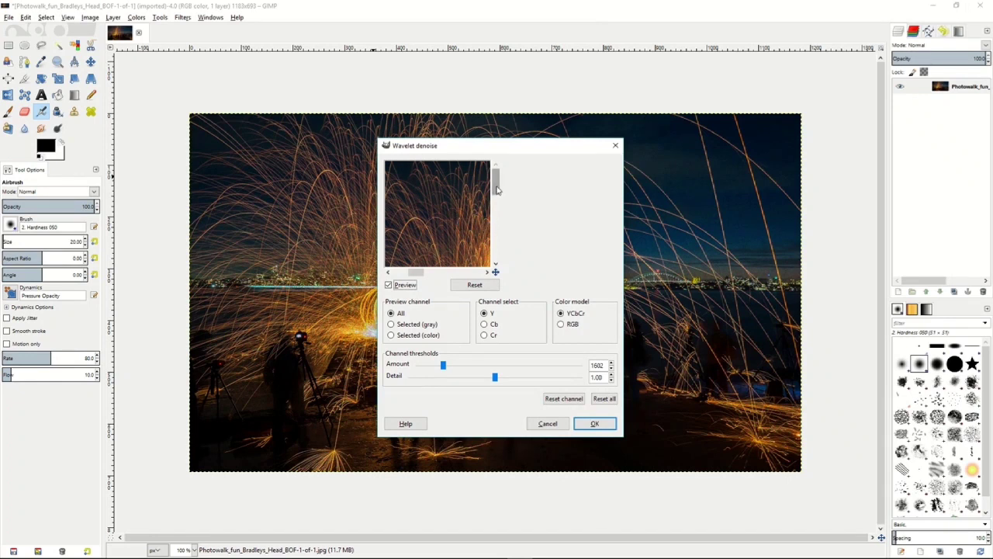
{"action": "left_click_drag", "start_coordinate": [450, 210], "coordinate": [464, 237]}
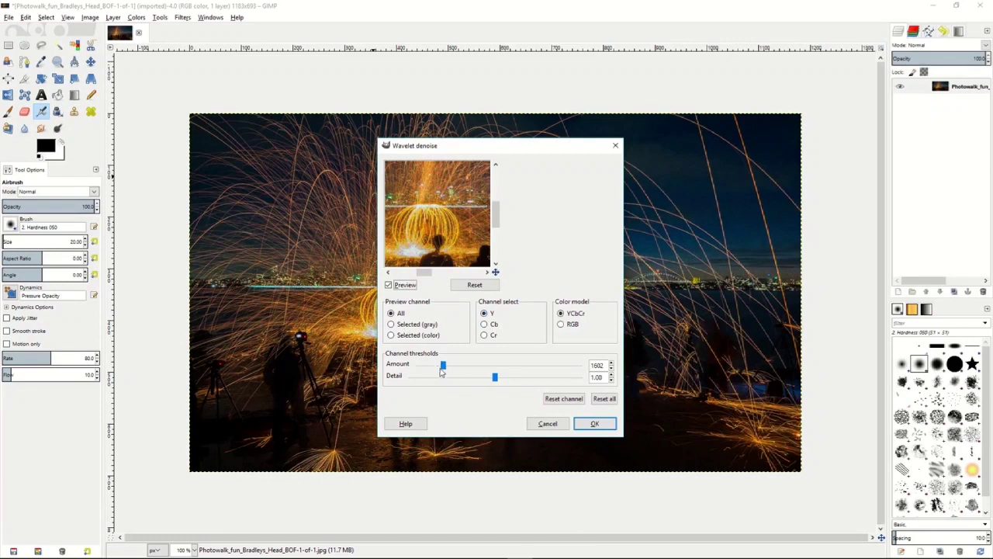
{"action": "left_click_drag", "start_coordinate": [443, 370], "coordinate": [477, 379]}
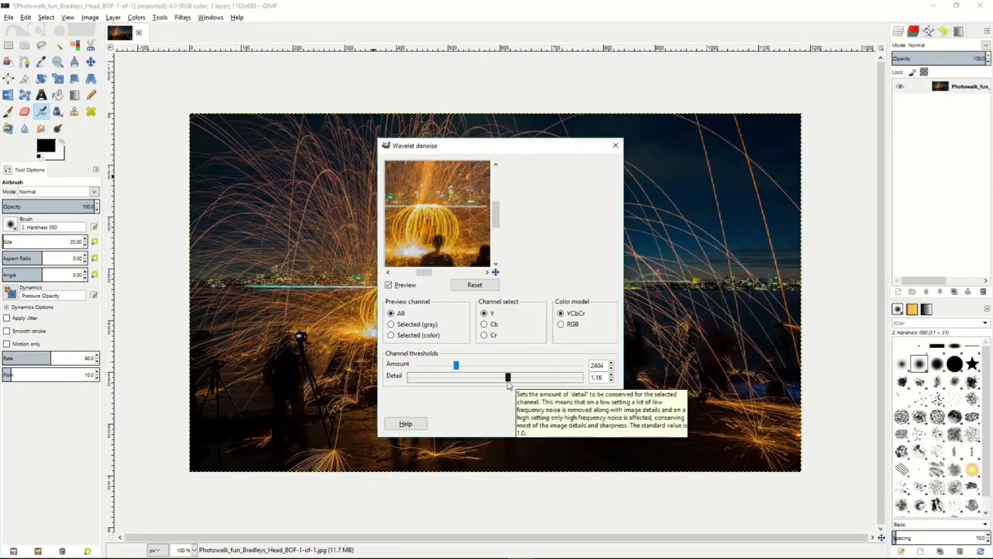
{"action": "left_click_drag", "start_coordinate": [508, 378], "coordinate": [452, 366]}
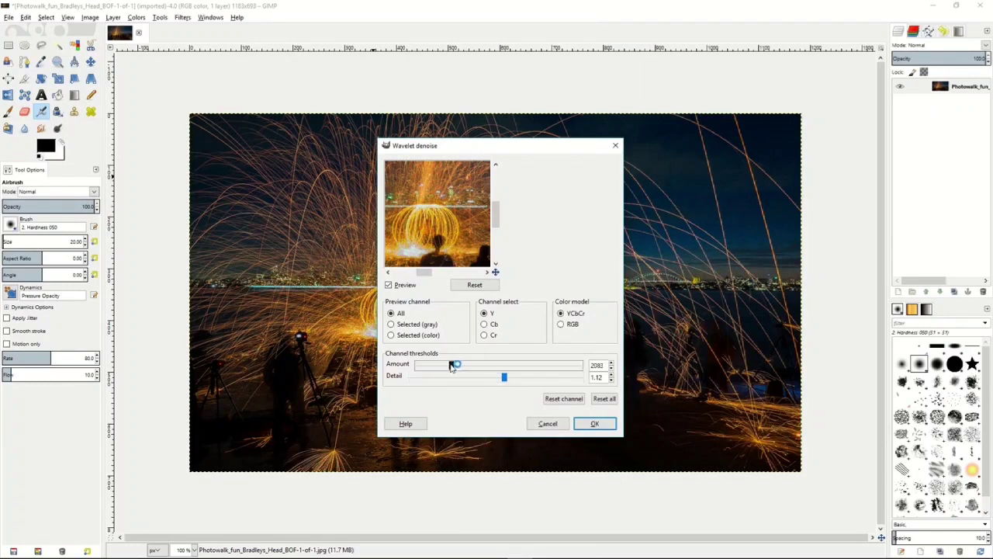
{"action": "left_click", "coordinate": [588, 425]}
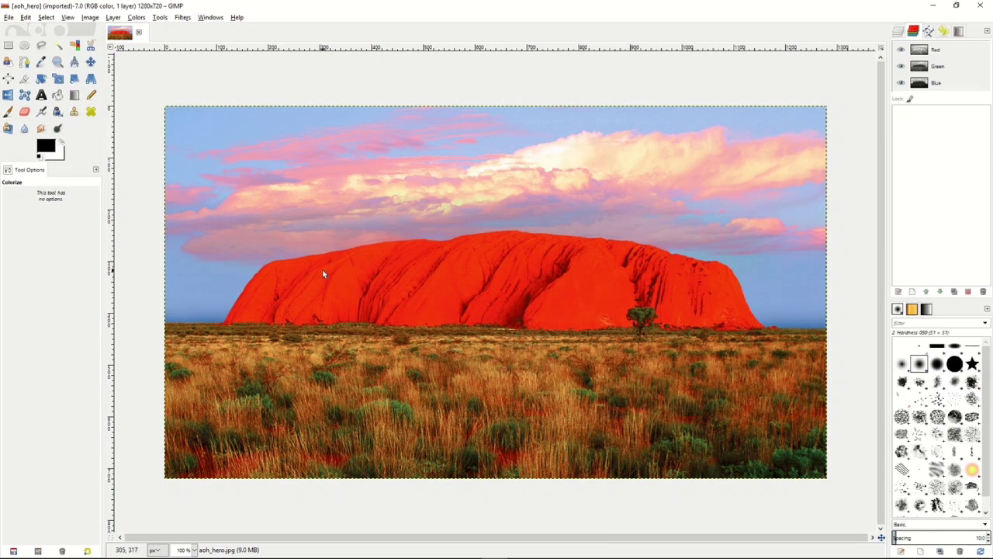
- Duplicate the aoh_hero.jpg layer of the red rock photo
{"action": "left_click", "coordinate": [898, 33]}
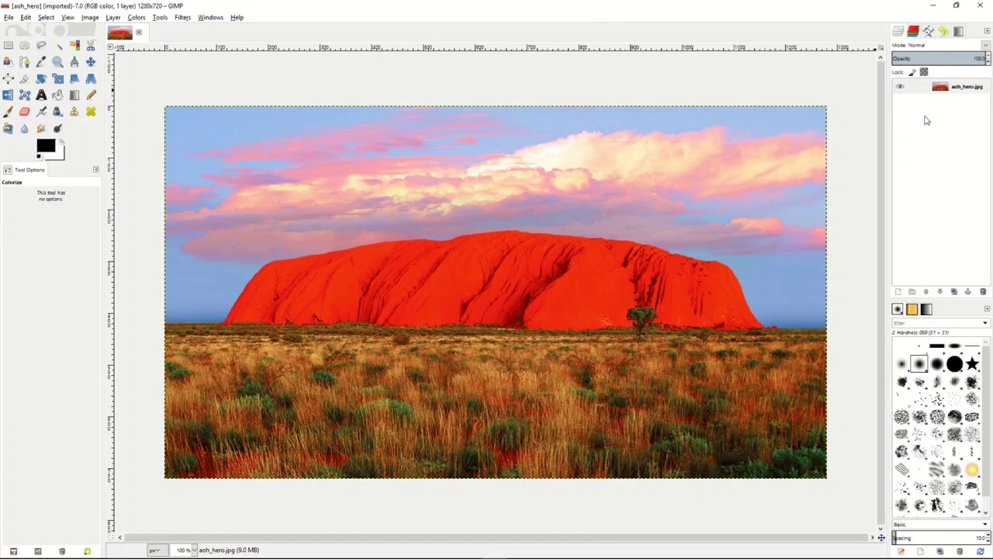
{"action": "left_click", "coordinate": [930, 91]}
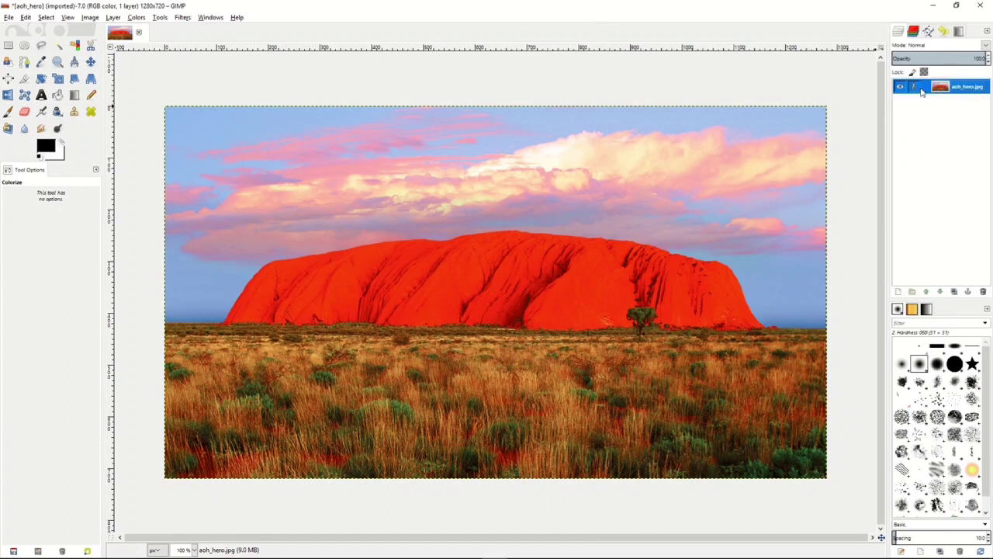
{"action": "right_click", "coordinate": [927, 92]}
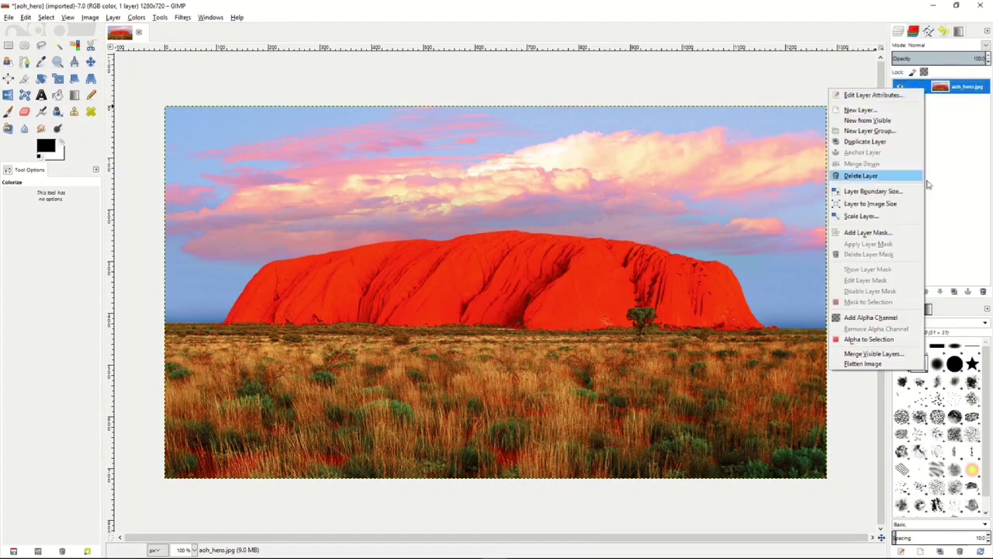
{"action": "left_click", "coordinate": [876, 143]}
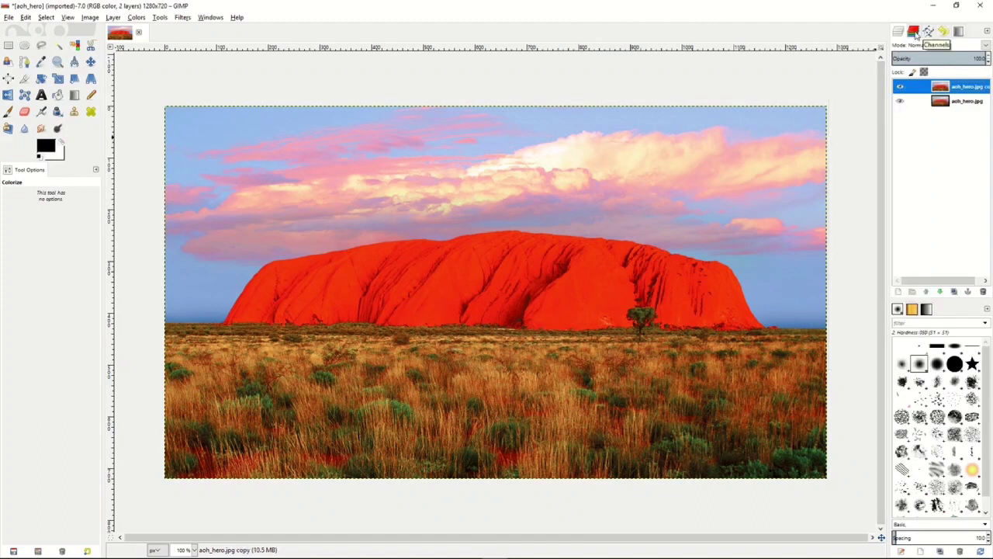
- Leave only the Red channel active and select the whole image
{"action": "left_click", "coordinate": [915, 32]}
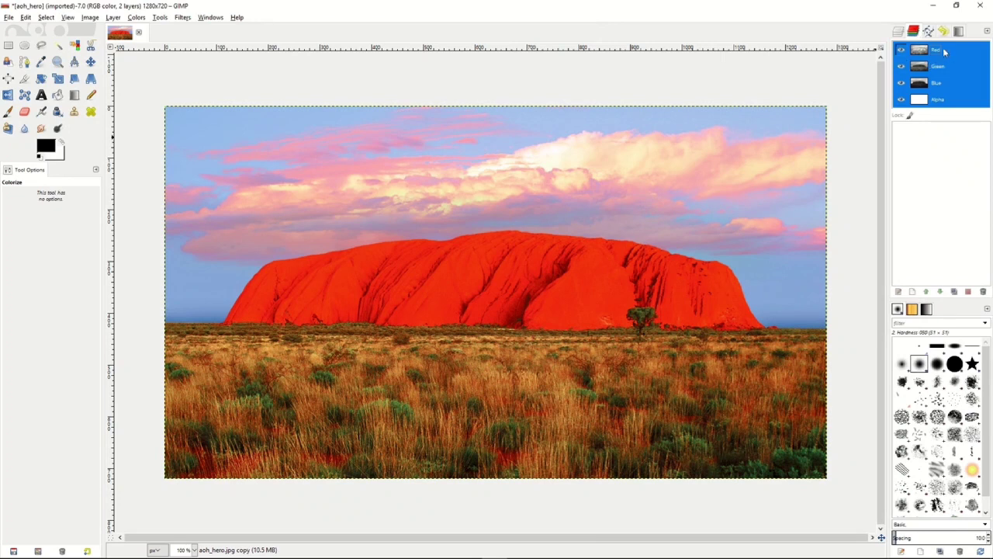
{"action": "left_click", "coordinate": [948, 51]}
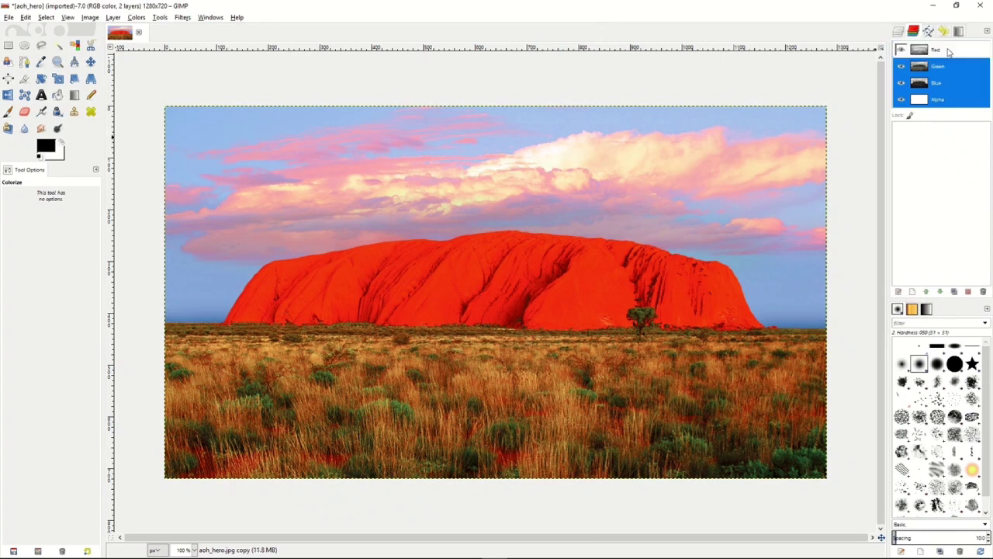
{"action": "left_click", "coordinate": [948, 67]}
{"action": "left_click", "coordinate": [948, 82]}
{"action": "left_click", "coordinate": [949, 93]}
{"action": "left_click", "coordinate": [950, 53]}
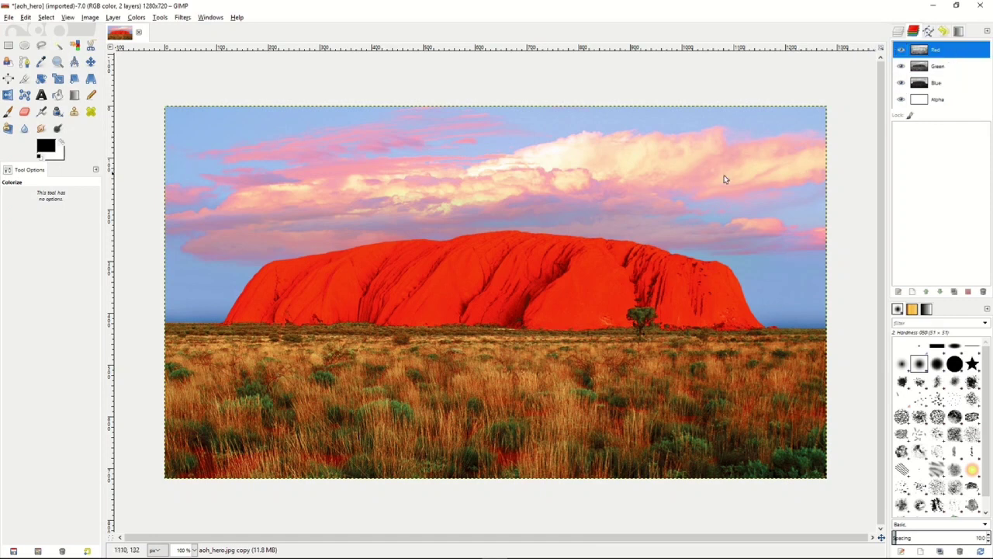
{"action": "left_click", "coordinate": [48, 18]}
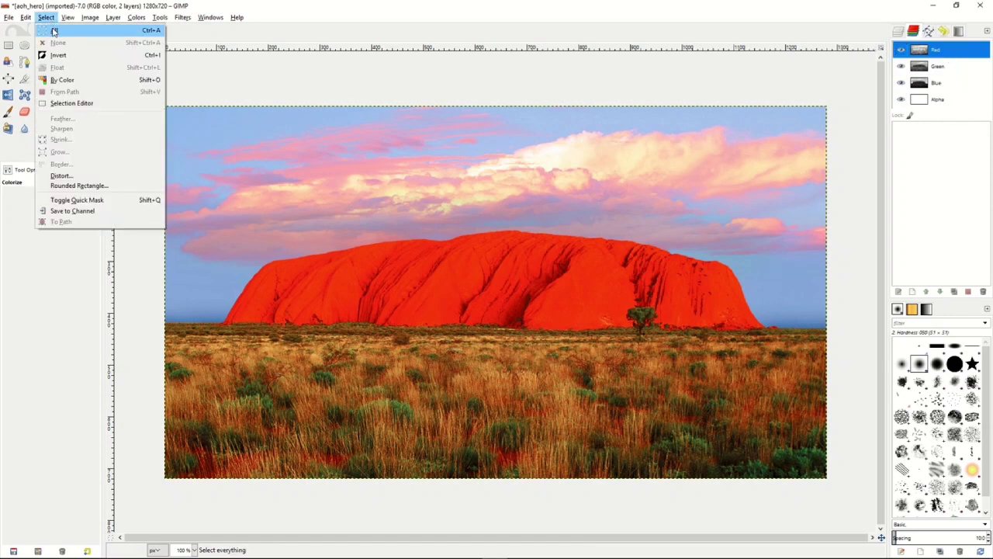
{"action": "left_click", "coordinate": [55, 31]}
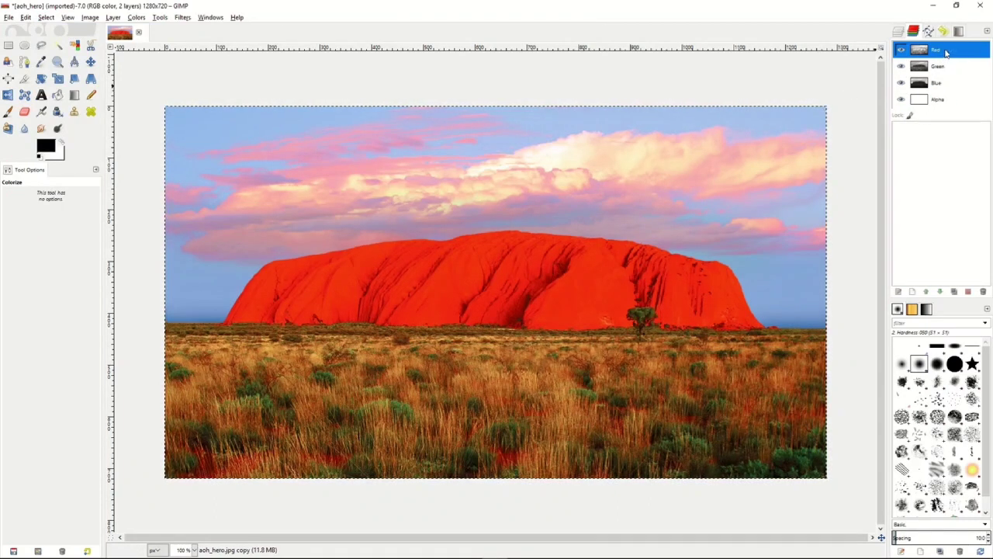
- Create a copy of the Red channel and rename the copy L
{"action": "left_click_drag", "start_coordinate": [945, 52], "coordinate": [928, 138]}
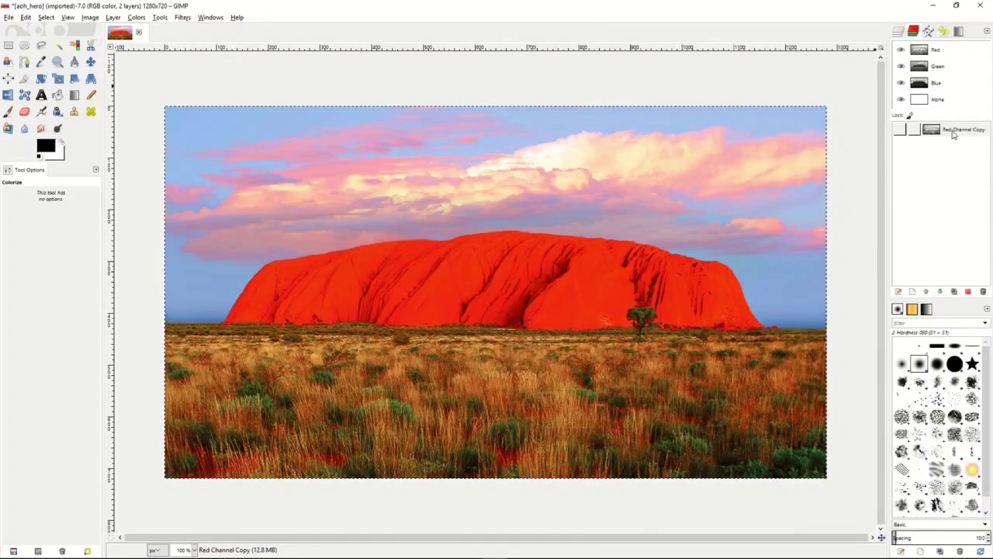
{"action": "left_click", "coordinate": [954, 132]}
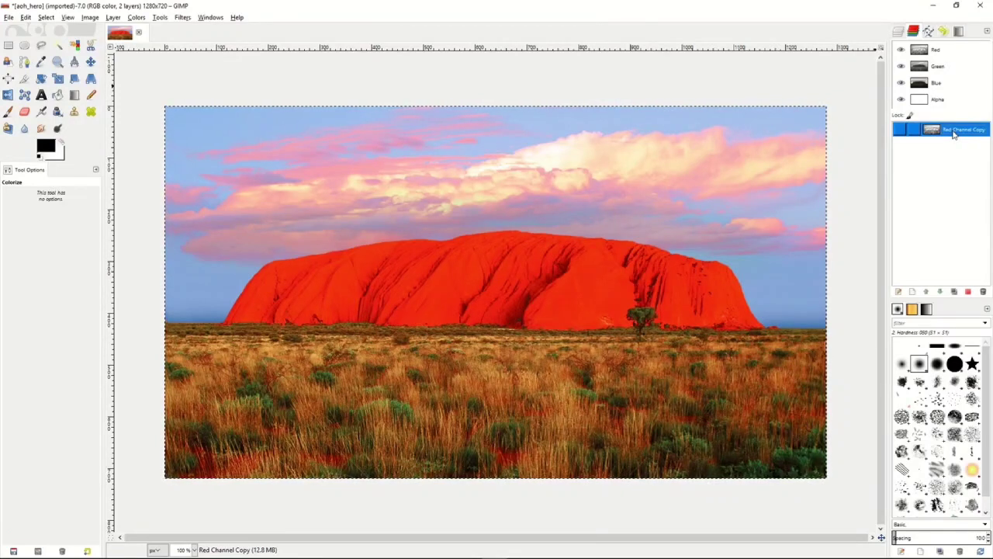
{"action": "double_click", "coordinate": [954, 132]}
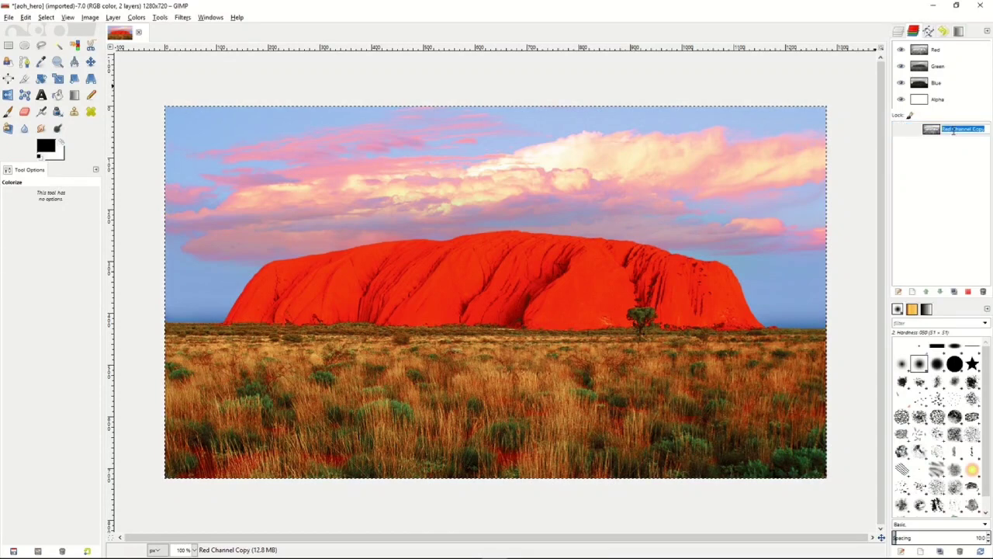
{"action": "type", "text": "L"}
{"action": "key", "text": "Return"}
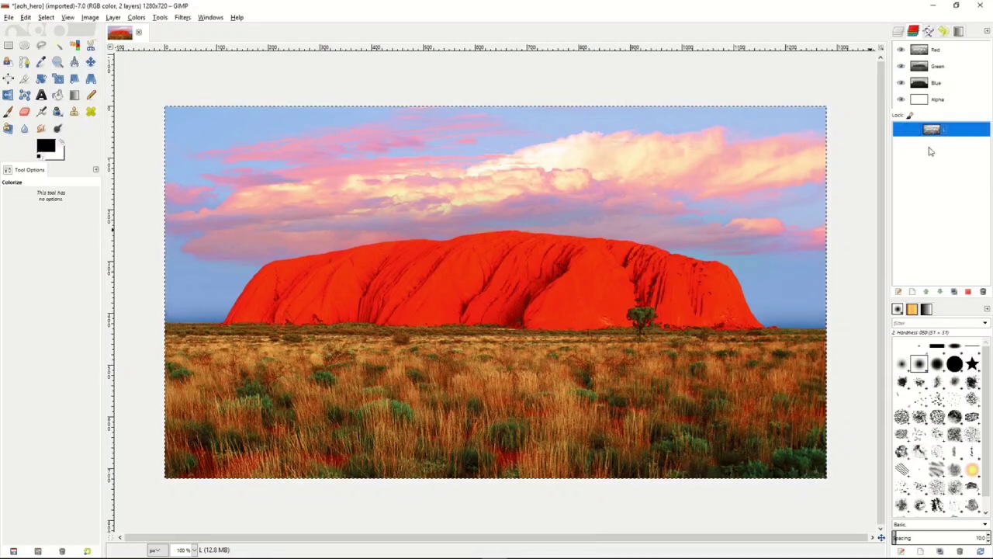
- Subtract the L channel from the full-image selection and save the resulting selection as a channel named D
{"action": "right_click", "coordinate": [956, 134]}
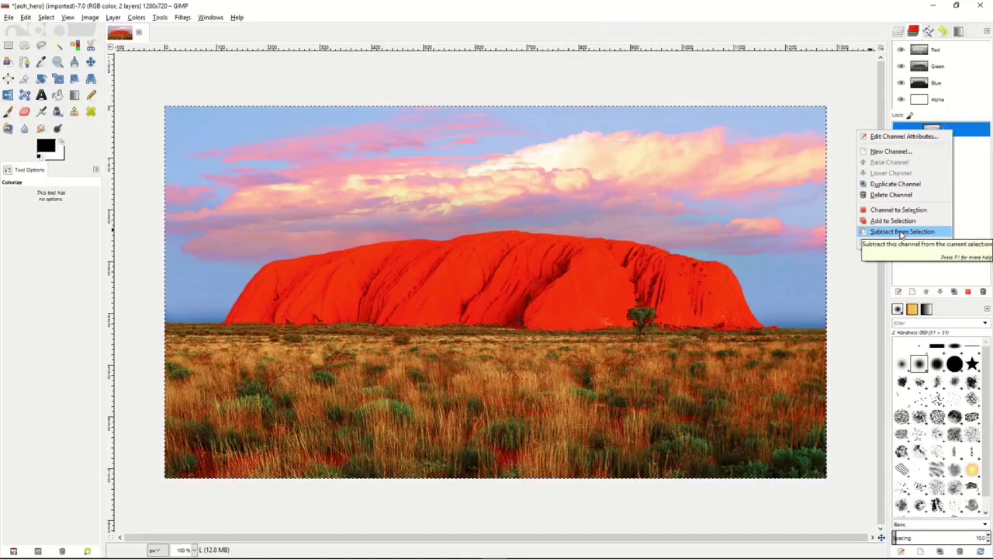
{"action": "left_click", "coordinate": [902, 232]}
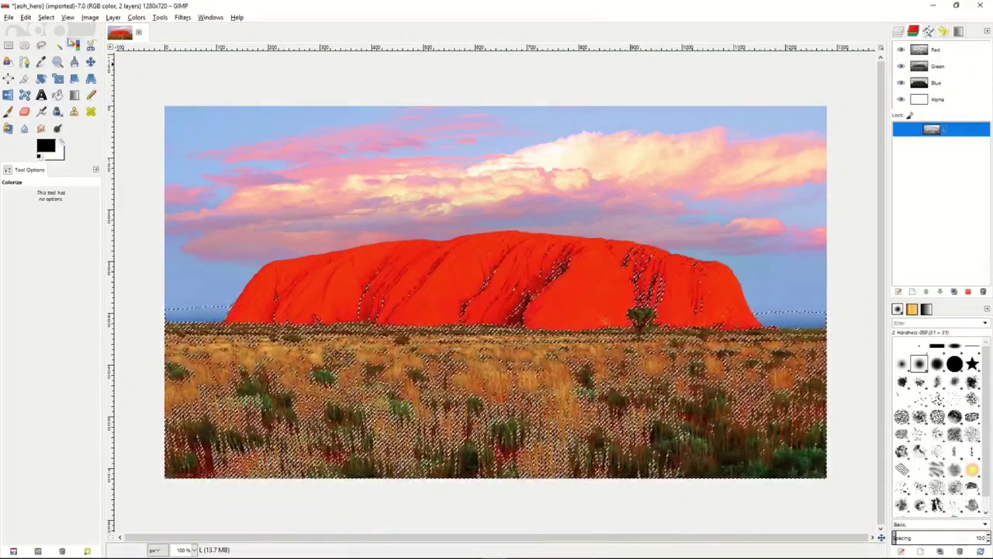
{"action": "left_click", "coordinate": [45, 18]}
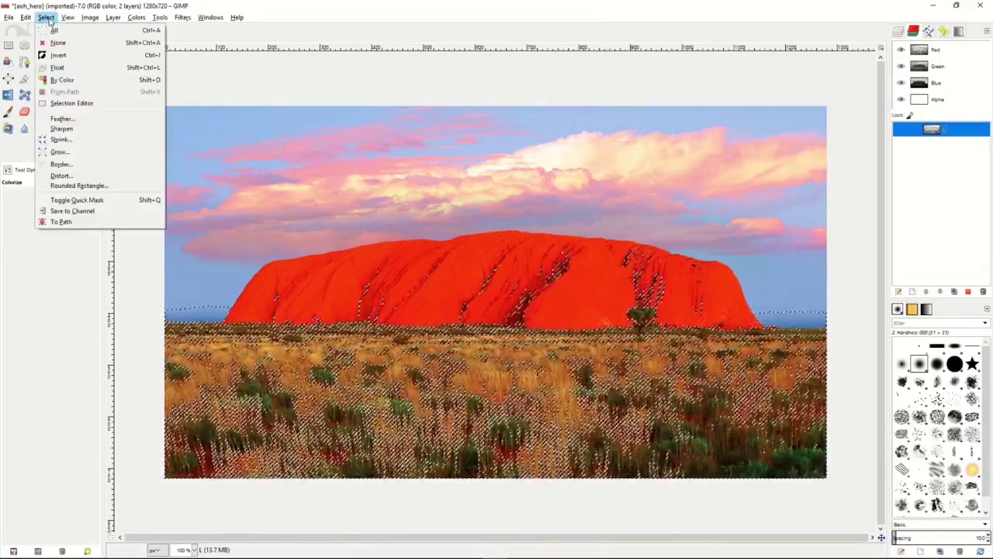
{"action": "left_click", "coordinate": [69, 211]}
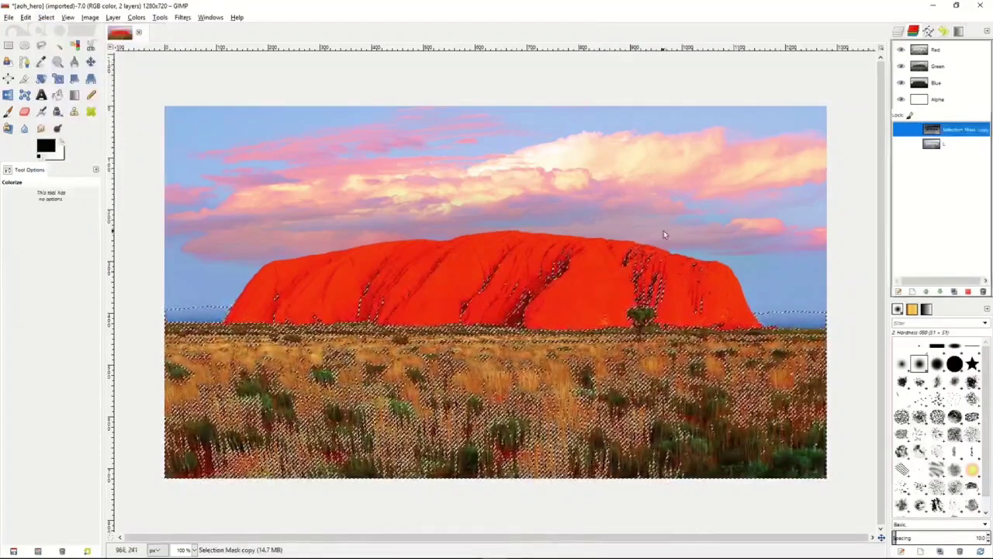
{"action": "double_click", "coordinate": [953, 132]}
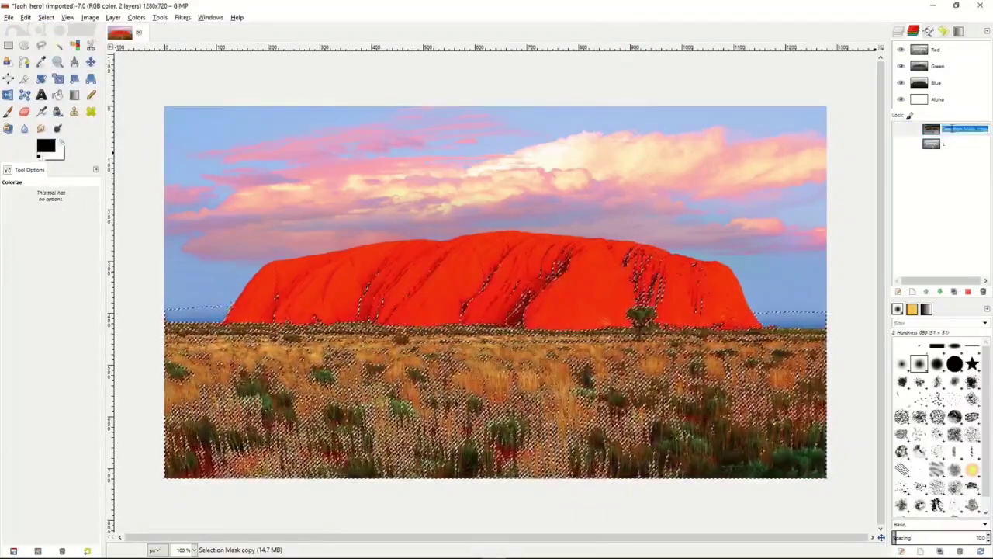
{"action": "type", "text": "D"}
{"action": "key", "text": "Return"}
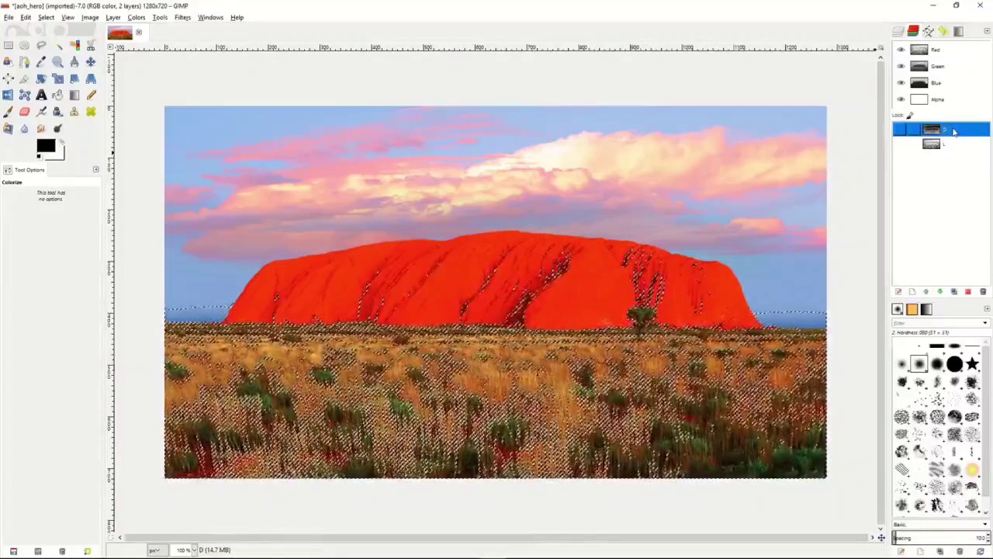
- Subtract the L channel from the current selection and save the resulting selection as a channel named DD
{"action": "left_click", "coordinate": [953, 144]}
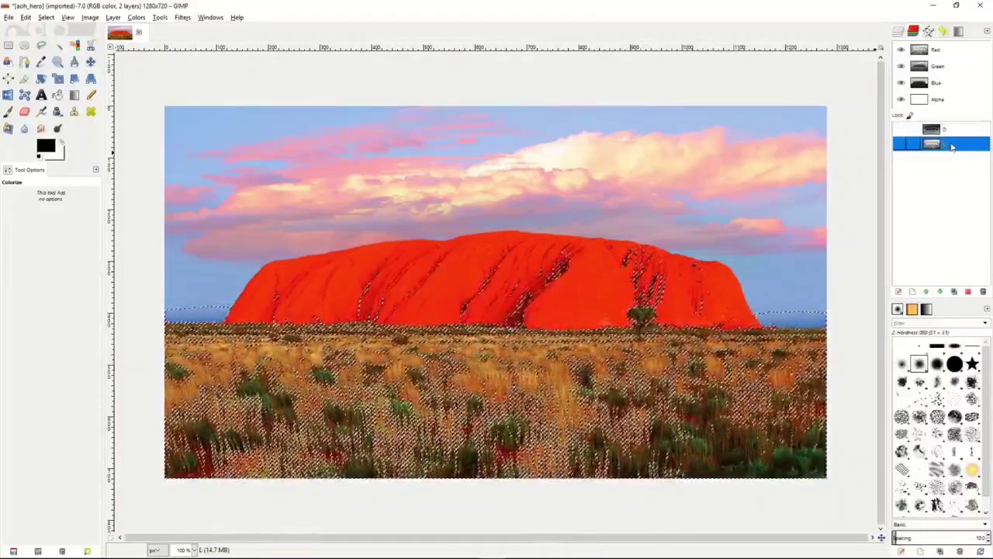
{"action": "right_click", "coordinate": [952, 146]}
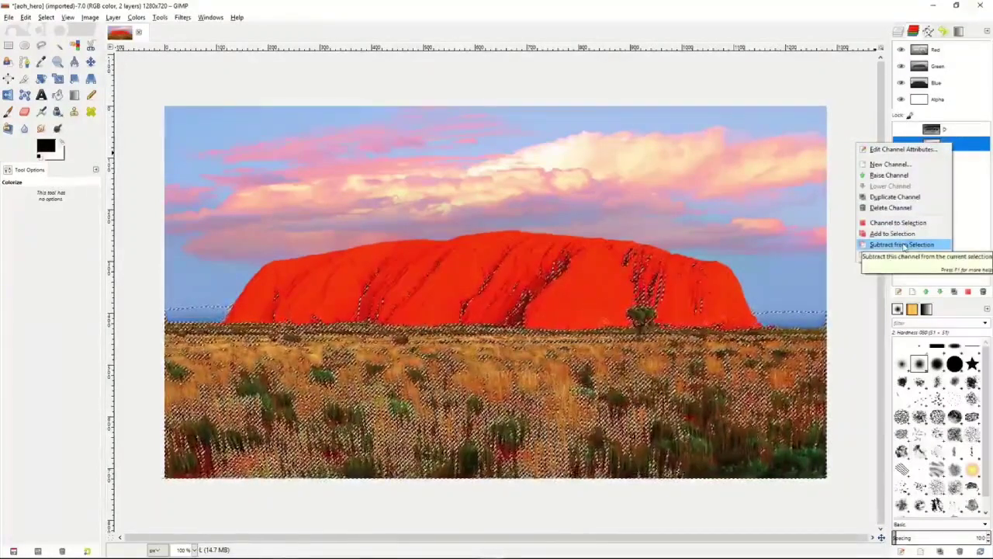
{"action": "left_click", "coordinate": [904, 245]}
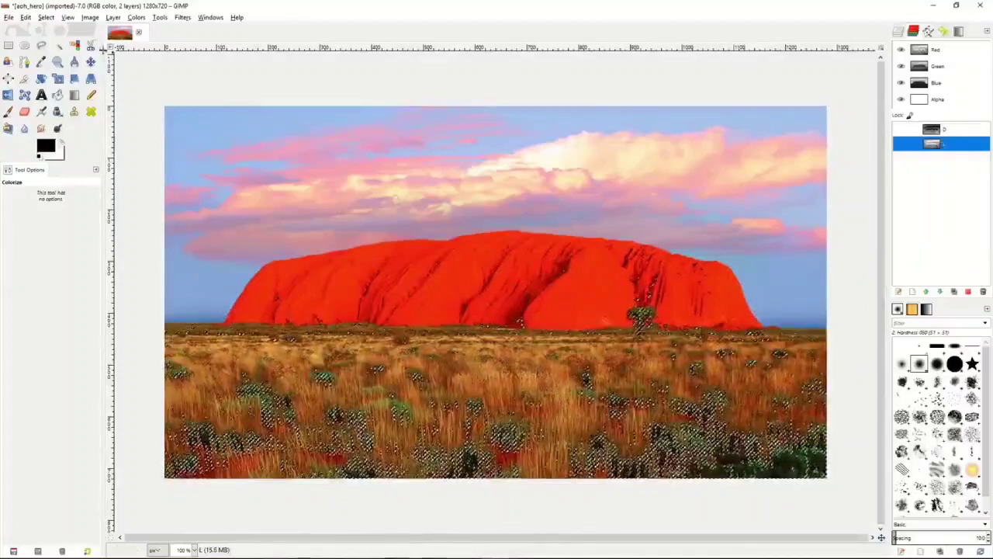
{"action": "left_click", "coordinate": [46, 17]}
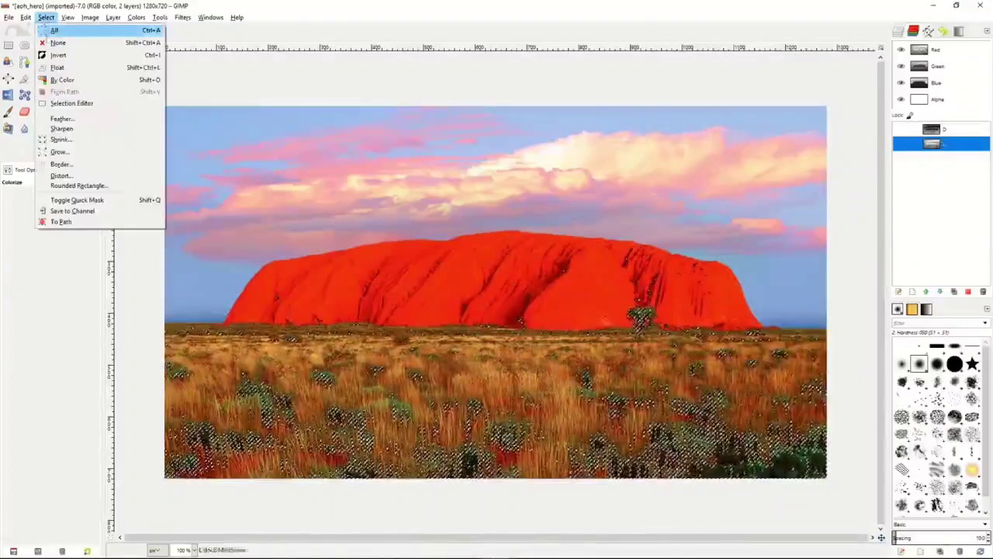
{"action": "left_click", "coordinate": [75, 210]}
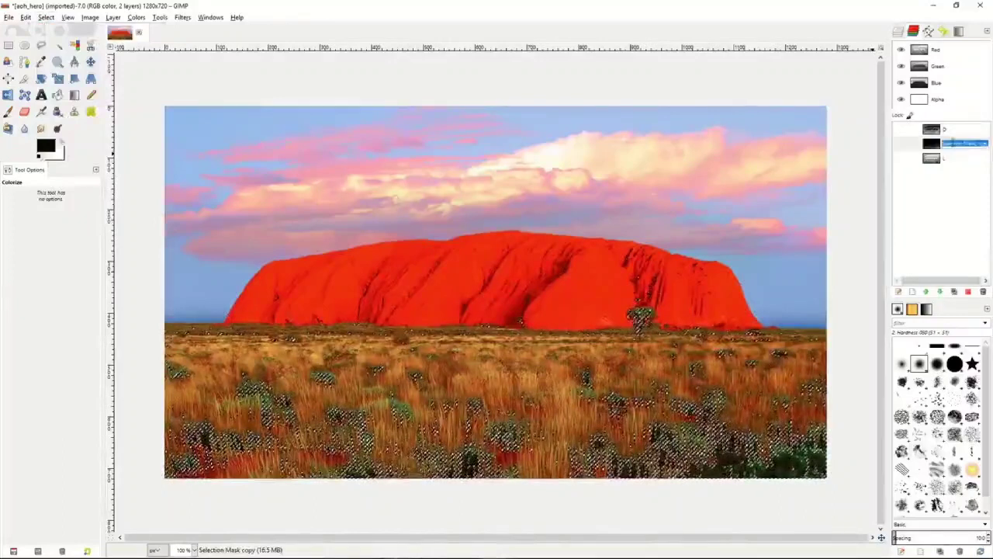
{"action": "type", "text": "DD"}
{"action": "key", "text": "Return"}
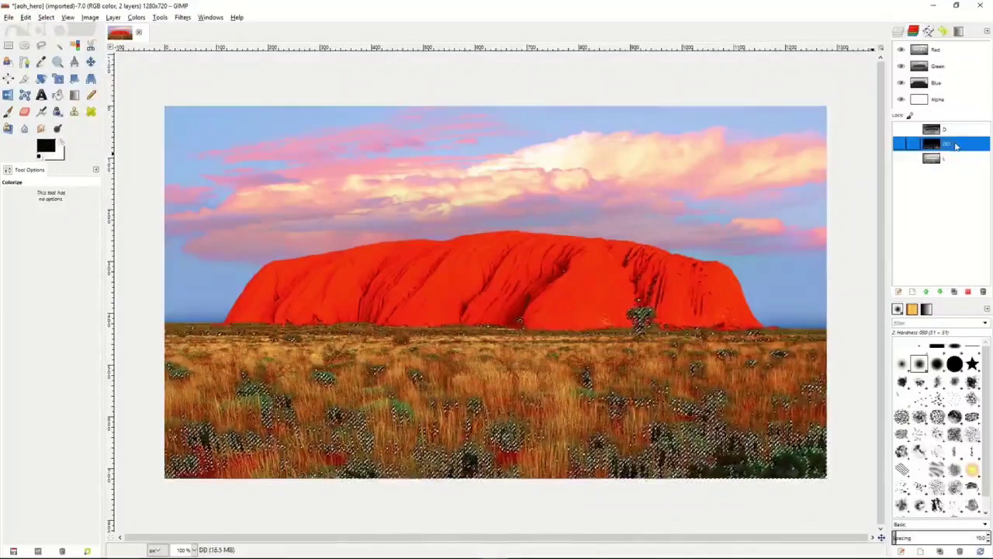
- Subtract the L channel from the selection once more and save the result as a channel named DDD
{"action": "left_click", "coordinate": [957, 159]}
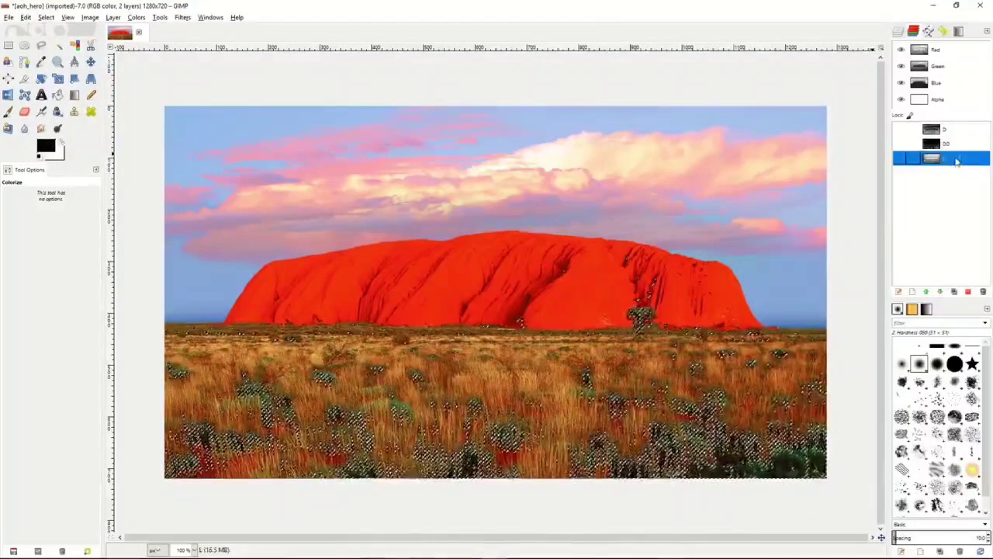
{"action": "right_click", "coordinate": [957, 159]}
{"action": "left_click", "coordinate": [914, 262]}
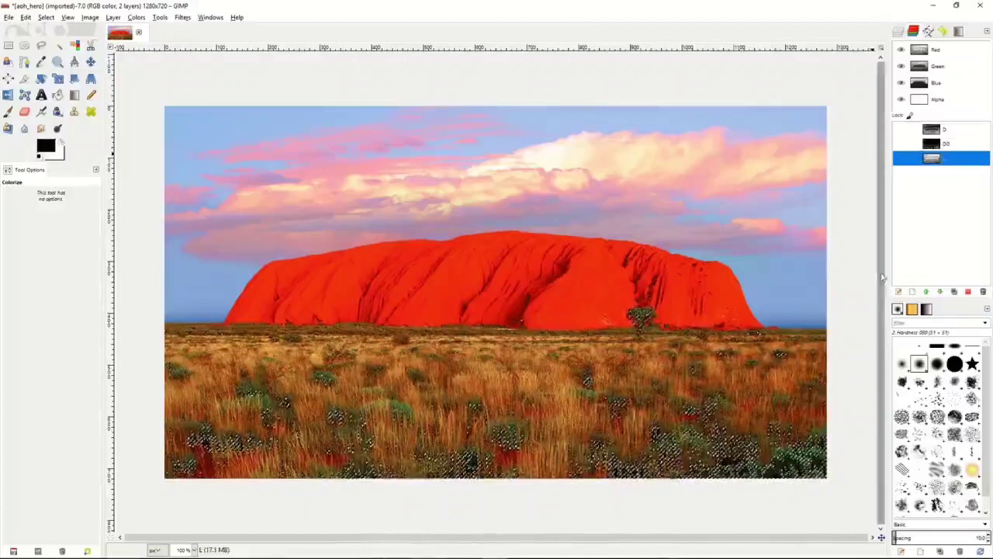
{"action": "left_click", "coordinate": [46, 17]}
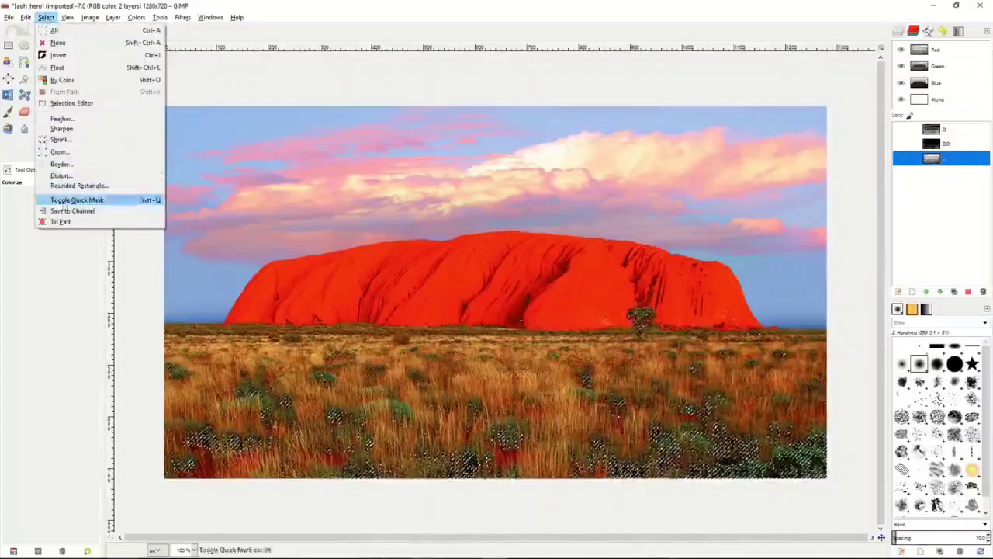
{"action": "left_click", "coordinate": [72, 211]}
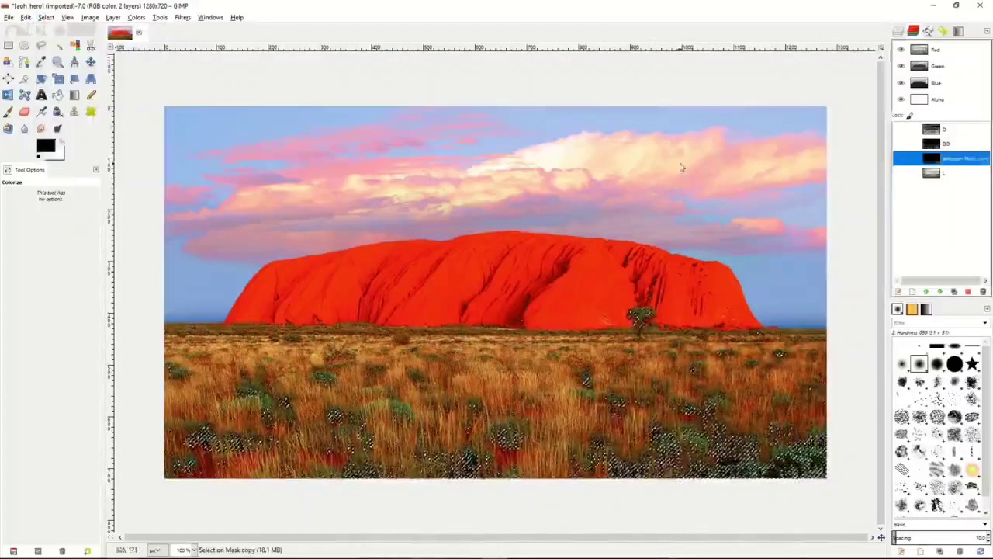
{"action": "double_click", "coordinate": [953, 160]}
{"action": "type", "text": "DDD"}
{"action": "key", "text": "Return"}
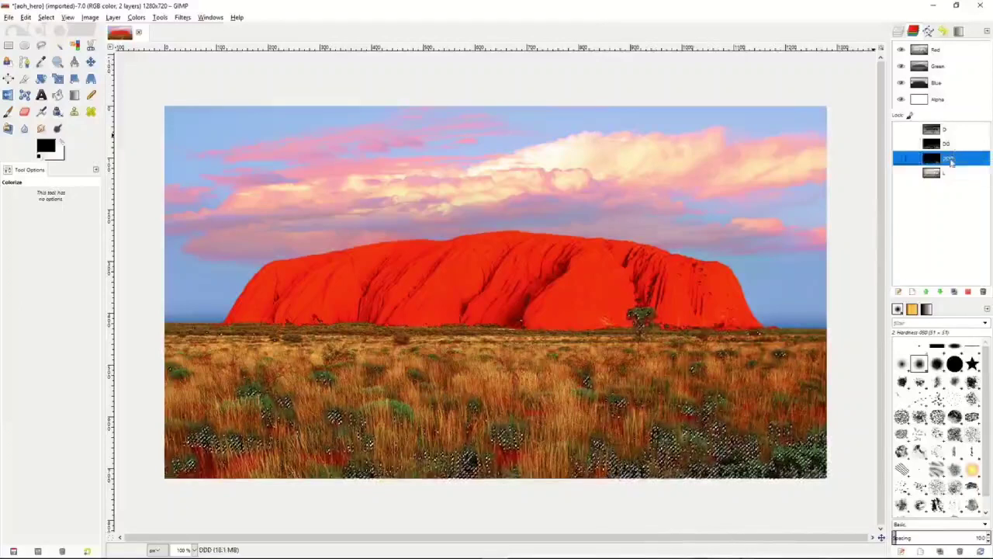
- Clear the dark-tone selection, make the D channel active and select the whole image
{"action": "left_click", "coordinate": [954, 174]}
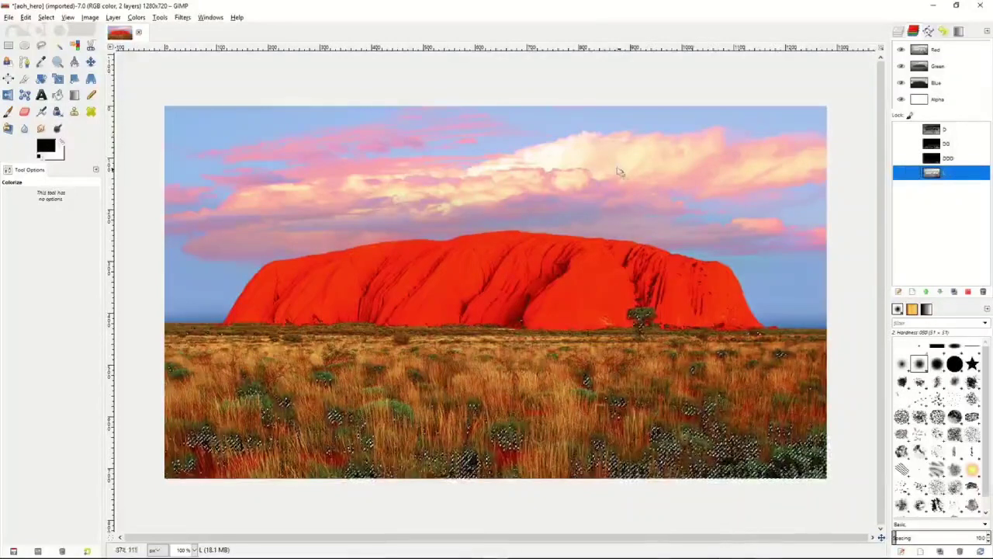
{"action": "right_click", "coordinate": [713, 188]}
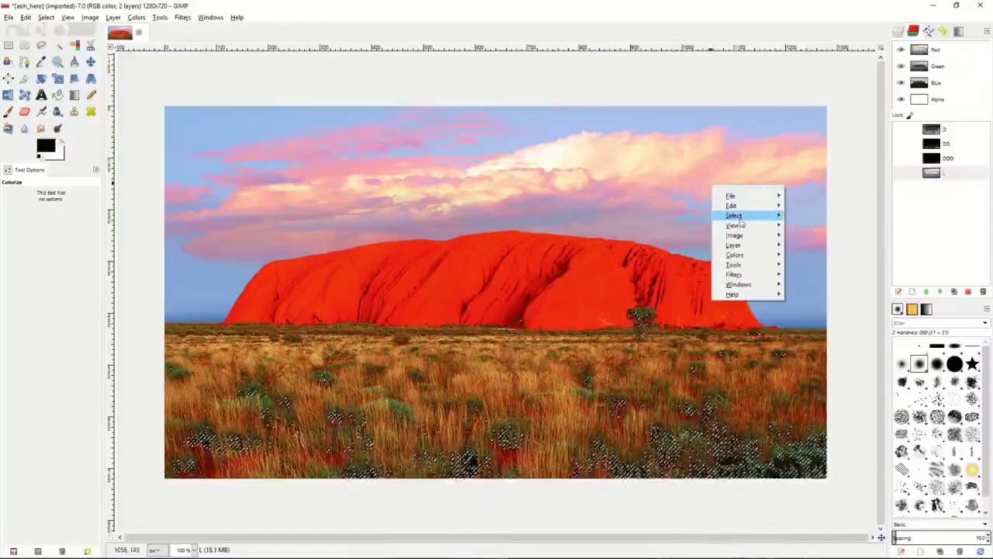
{"action": "mouse_move", "coordinate": [741, 223]}
{"action": "left_click", "coordinate": [824, 232]}
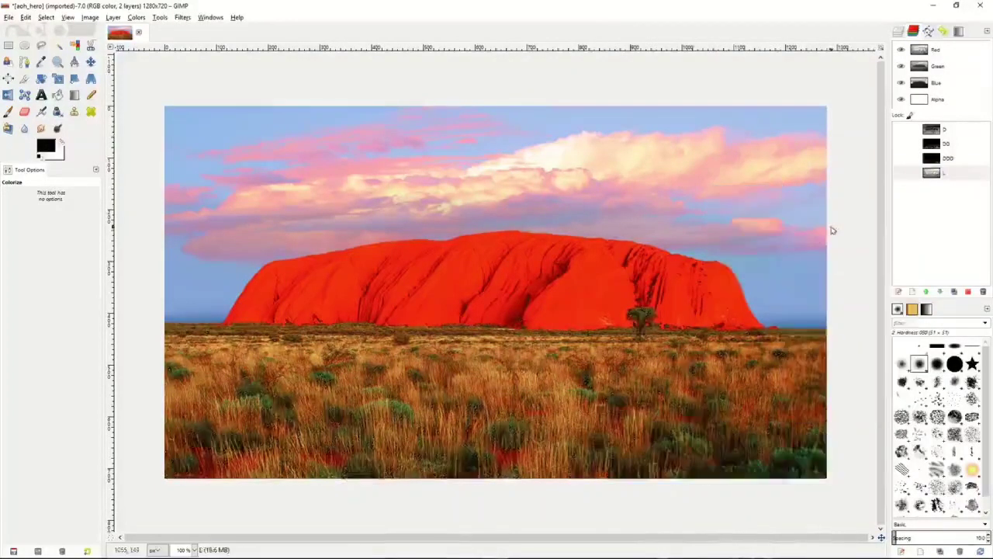
{"action": "left_click", "coordinate": [948, 174]}
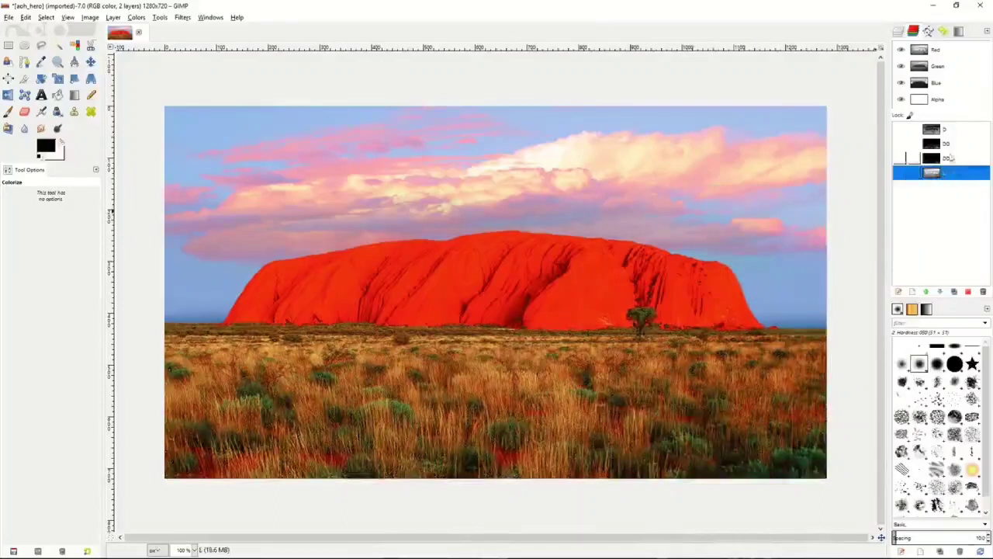
{"action": "left_click", "coordinate": [943, 129]}
{"action": "right_click", "coordinate": [696, 228]}
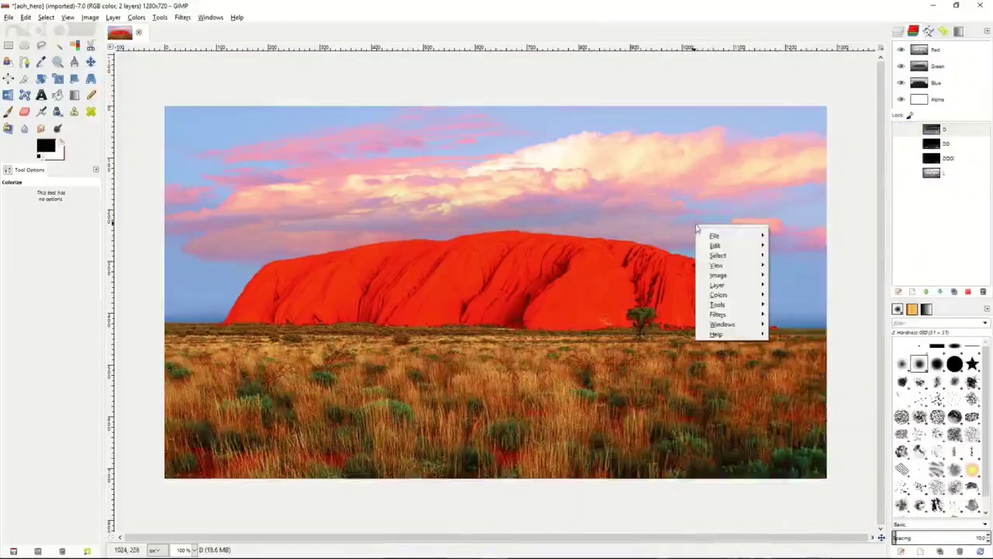
{"action": "mouse_move", "coordinate": [718, 255]}
{"action": "left_click", "coordinate": [803, 260]}
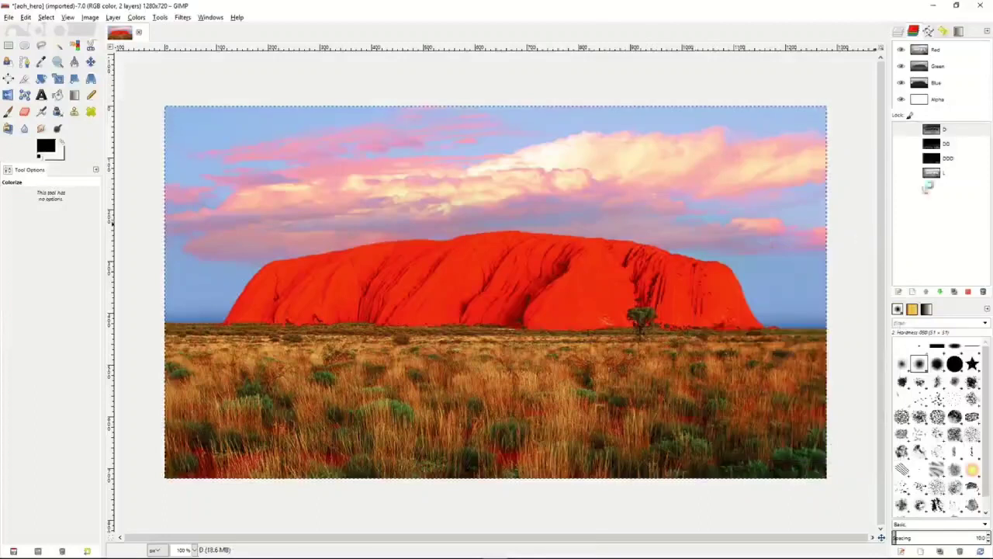
- Subtract the D channel from the full-image selection and save the resulting selection as a channel named LL
{"action": "right_click", "coordinate": [950, 129]}
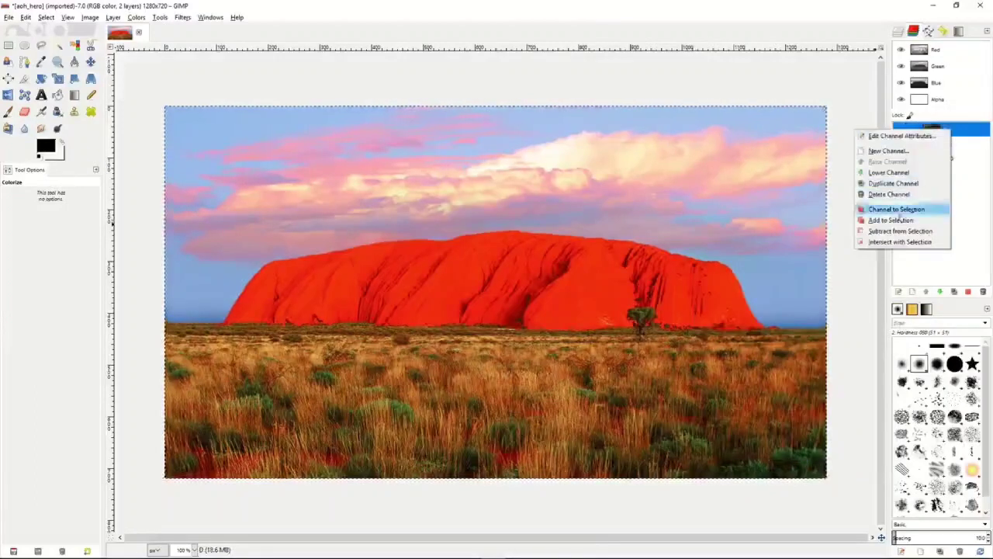
{"action": "left_click", "coordinate": [897, 210]}
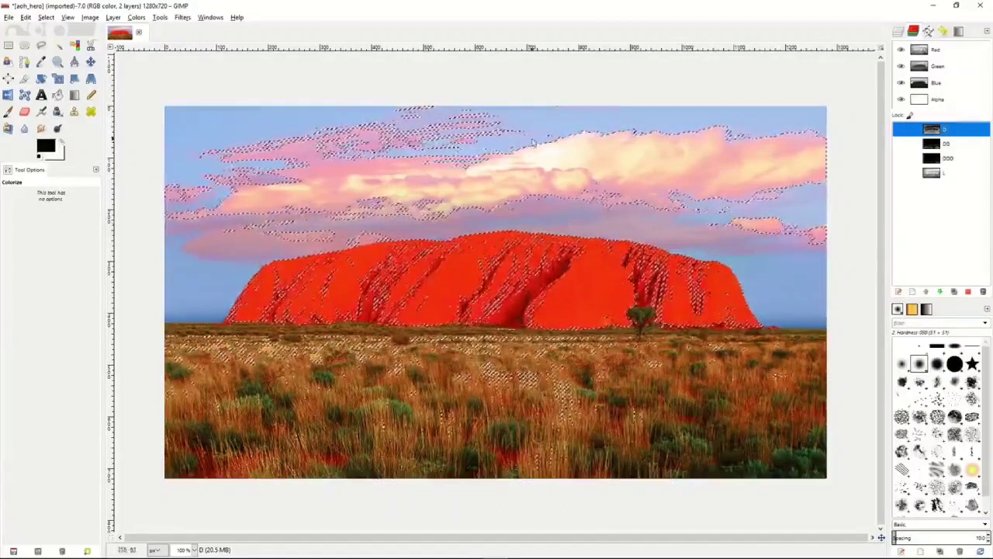
{"action": "left_click", "coordinate": [46, 17]}
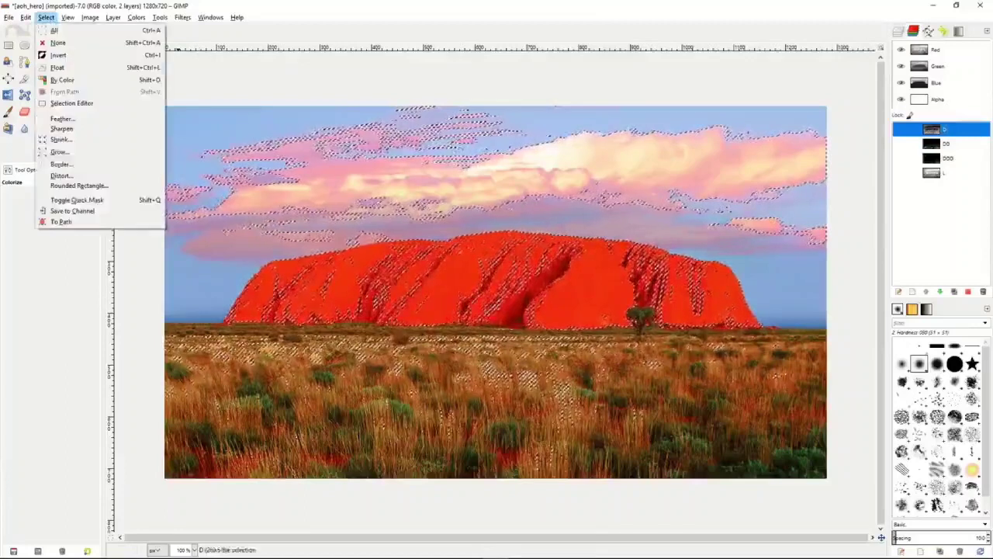
{"action": "left_click", "coordinate": [66, 208]}
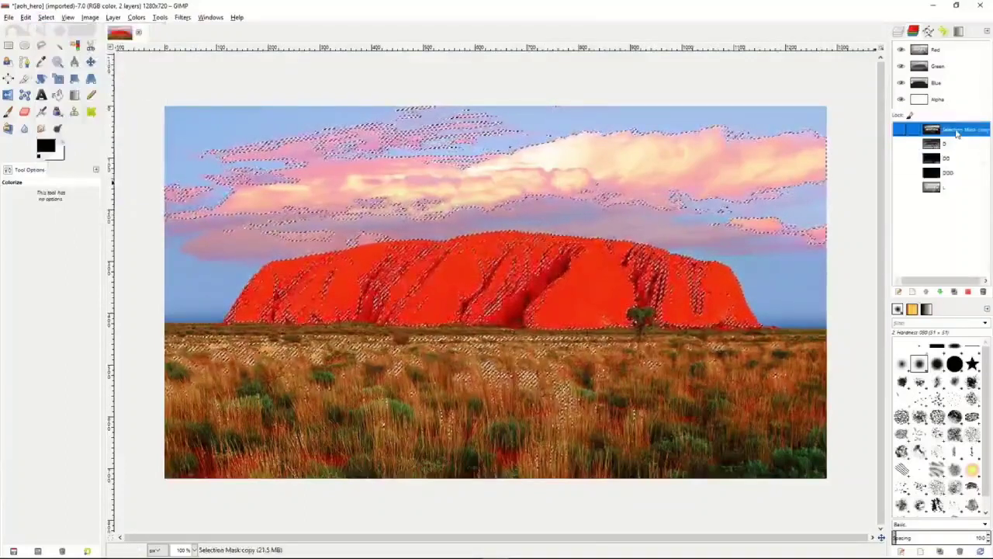
{"action": "type", "text": "LL"}
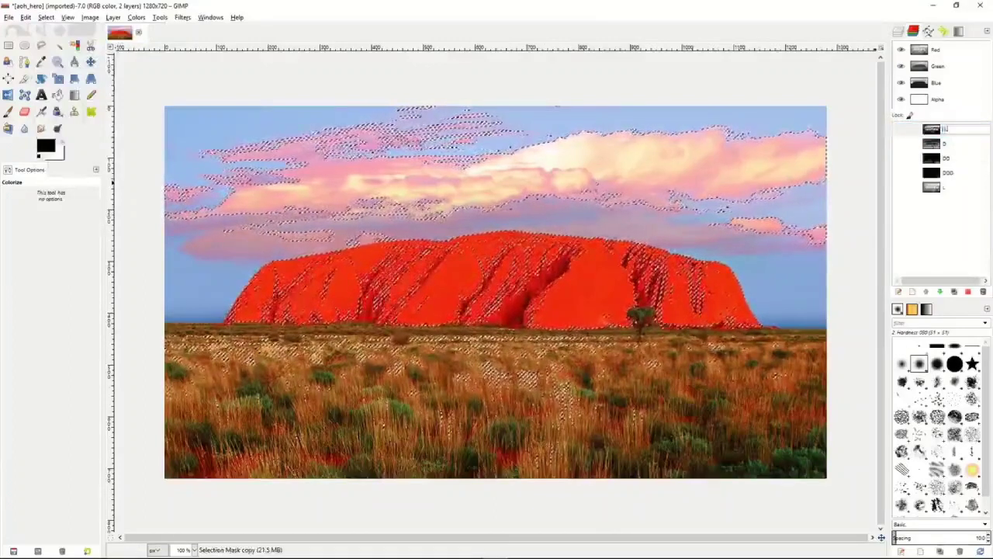
{"action": "key", "text": "Return"}
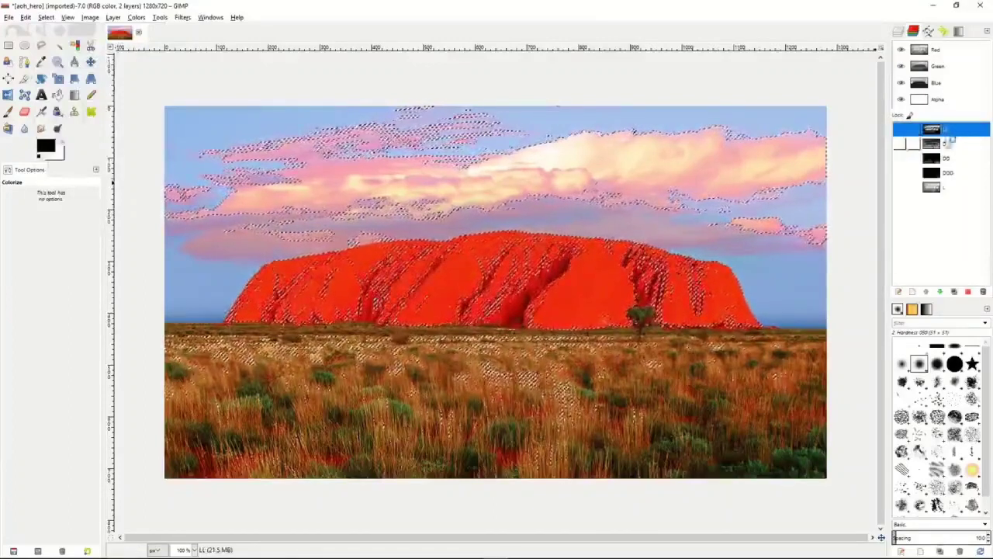
- Subtract the D channel from the selection again to save a channel named LLL, and move the LL channel below L
{"action": "left_click", "coordinate": [936, 144]}
{"action": "right_click", "coordinate": [935, 143]}
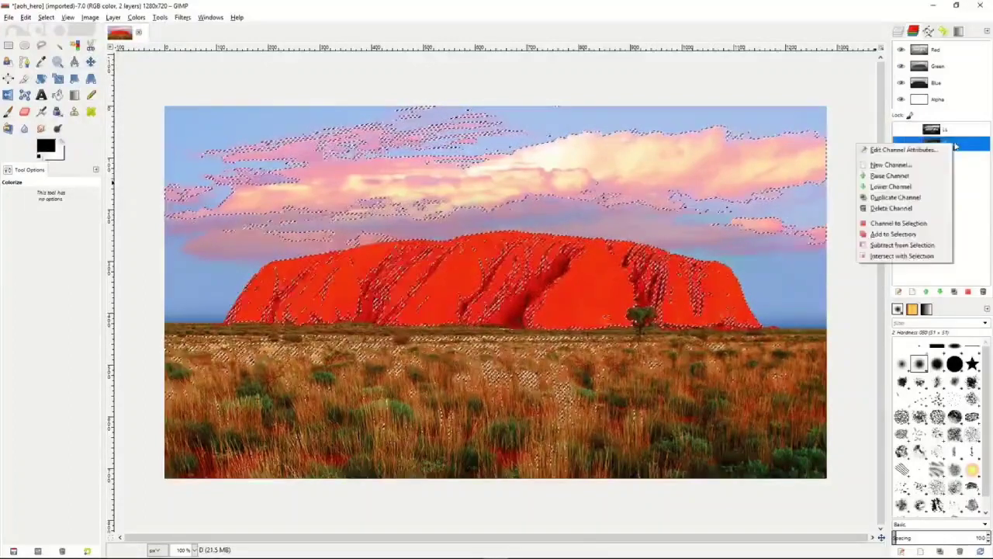
{"action": "left_click", "coordinate": [900, 245]}
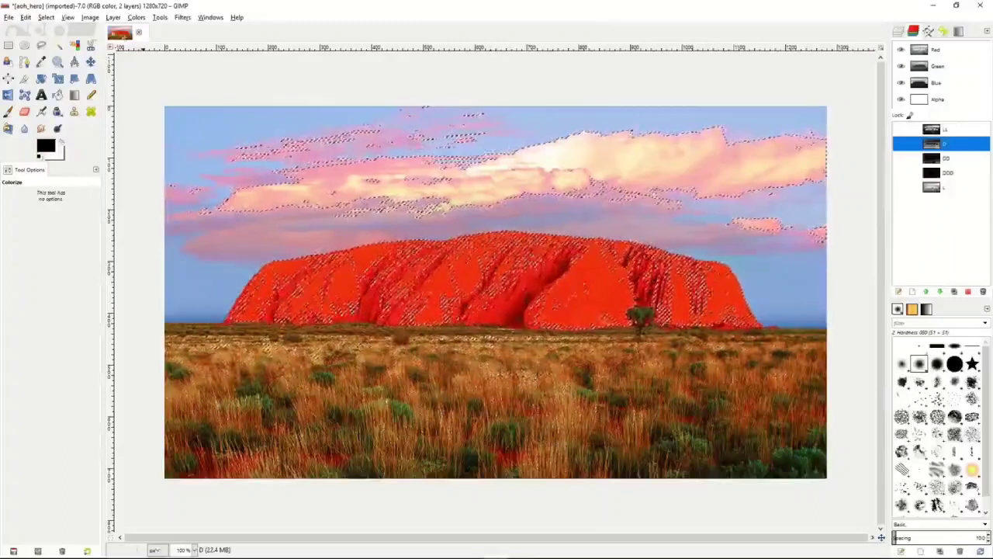
{"action": "left_click", "coordinate": [46, 17]}
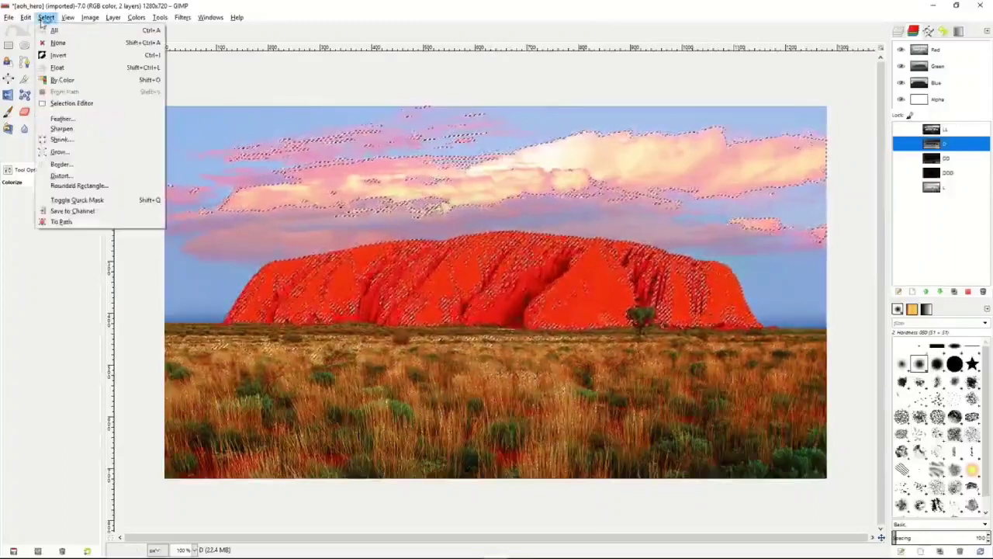
{"action": "left_click", "coordinate": [72, 210]}
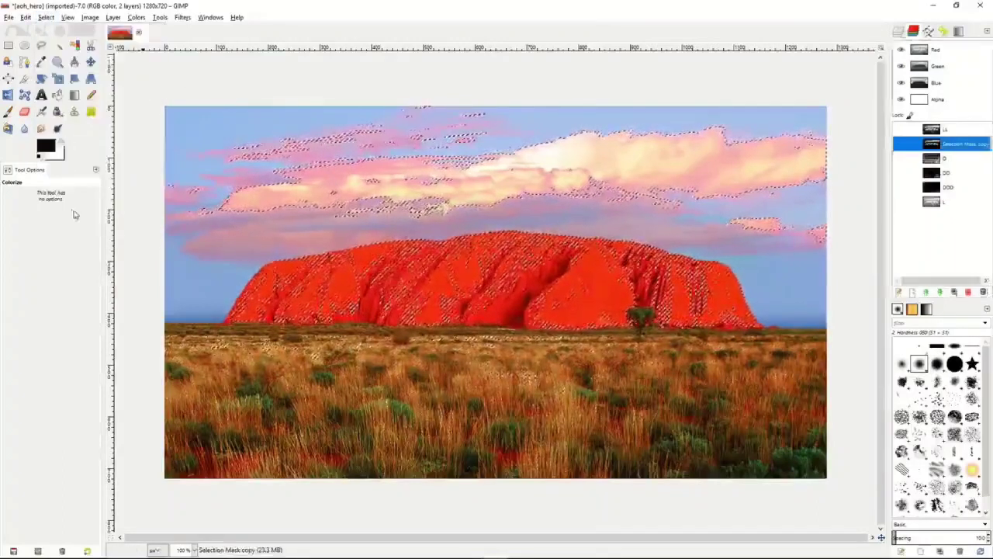
{"action": "double_click", "coordinate": [957, 147]}
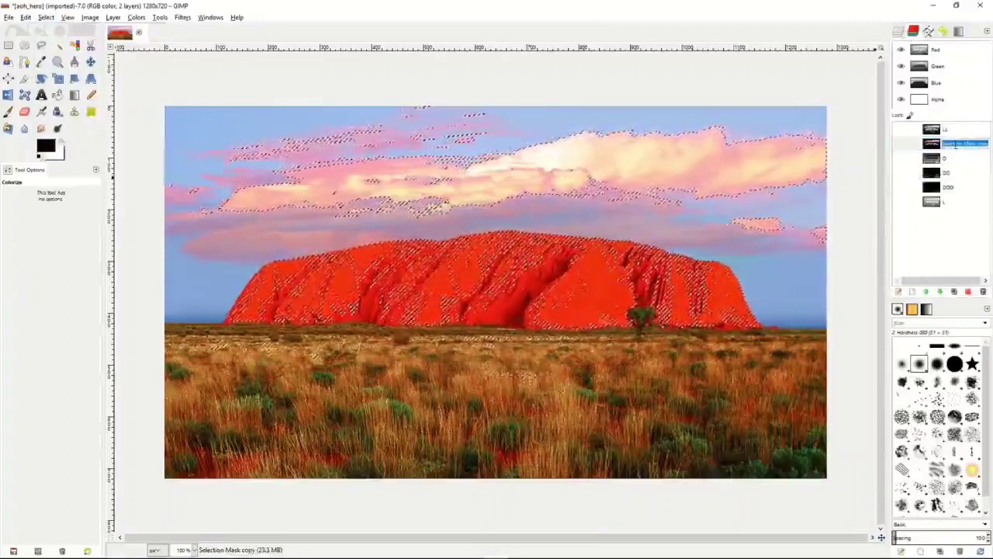
{"action": "type", "text": "LLL"}
{"action": "key", "text": "Return"}
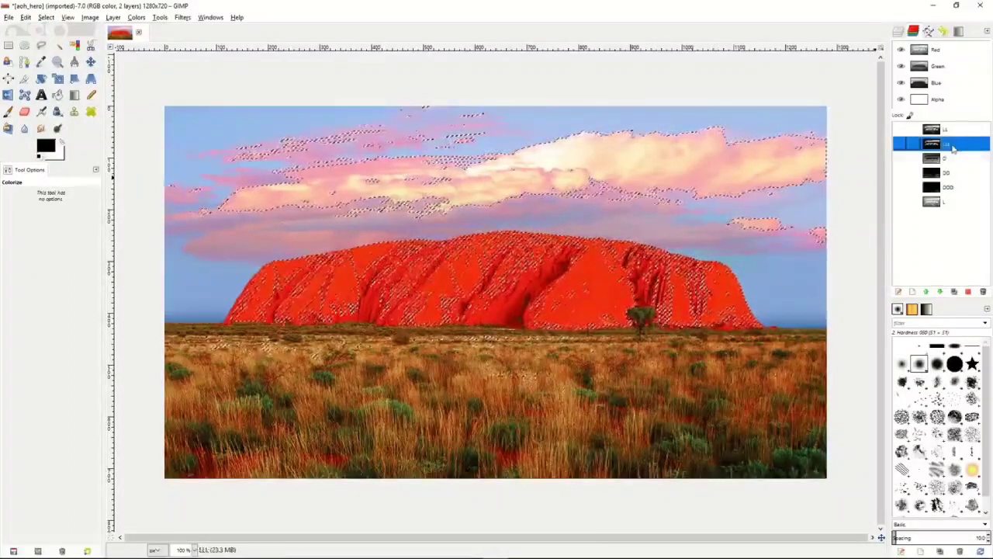
{"action": "left_click_drag", "start_coordinate": [948, 132], "coordinate": [952, 212]}
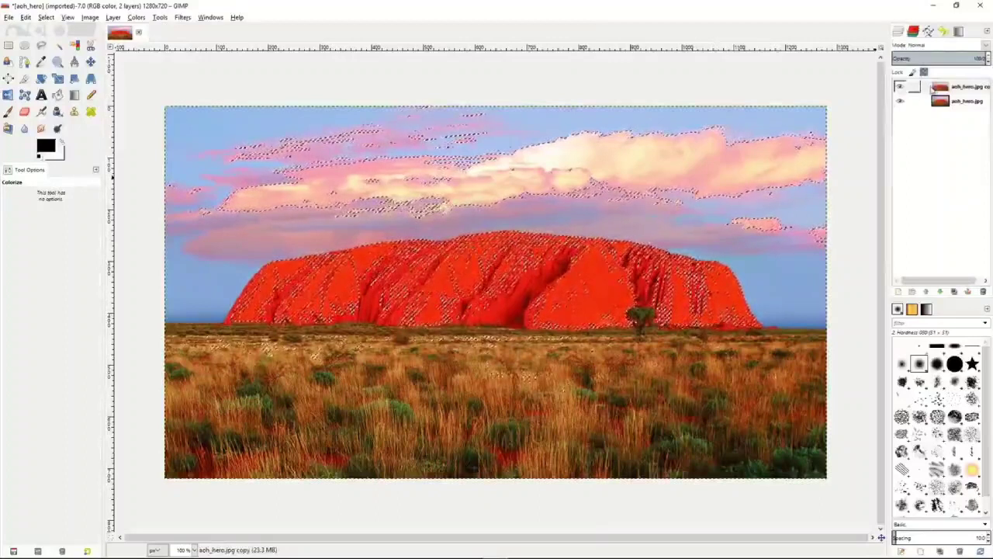
- Rename the duplicate aoh_hero.jpg layer as LightMask
{"action": "left_click", "coordinate": [929, 89]}
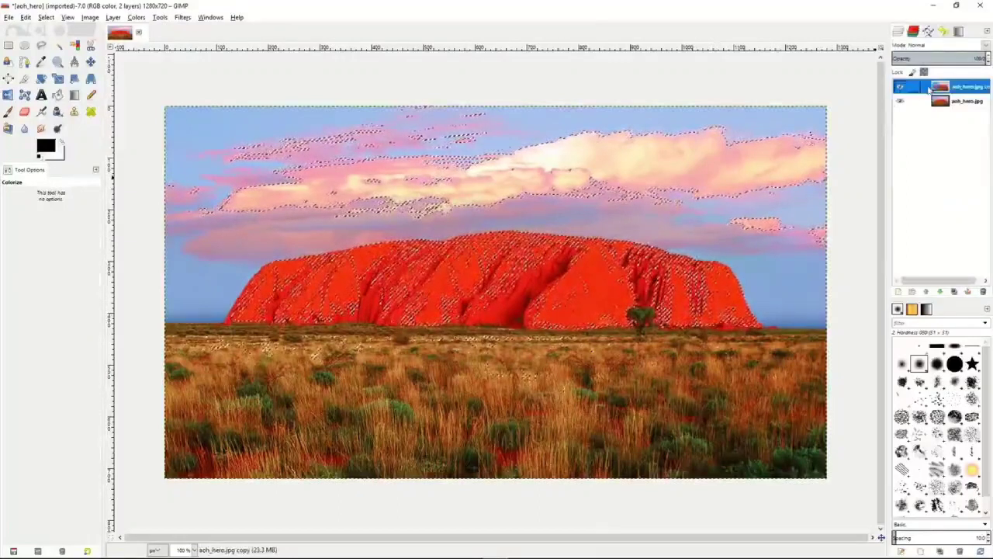
{"action": "double_click", "coordinate": [967, 87]}
{"action": "type", "text": "LightMask"}
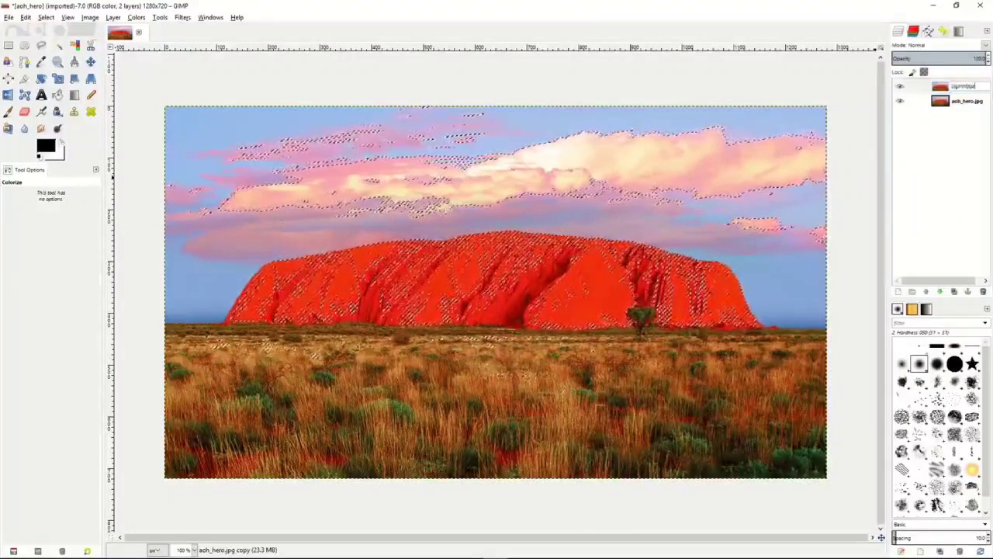
{"action": "key", "text": "Return"}
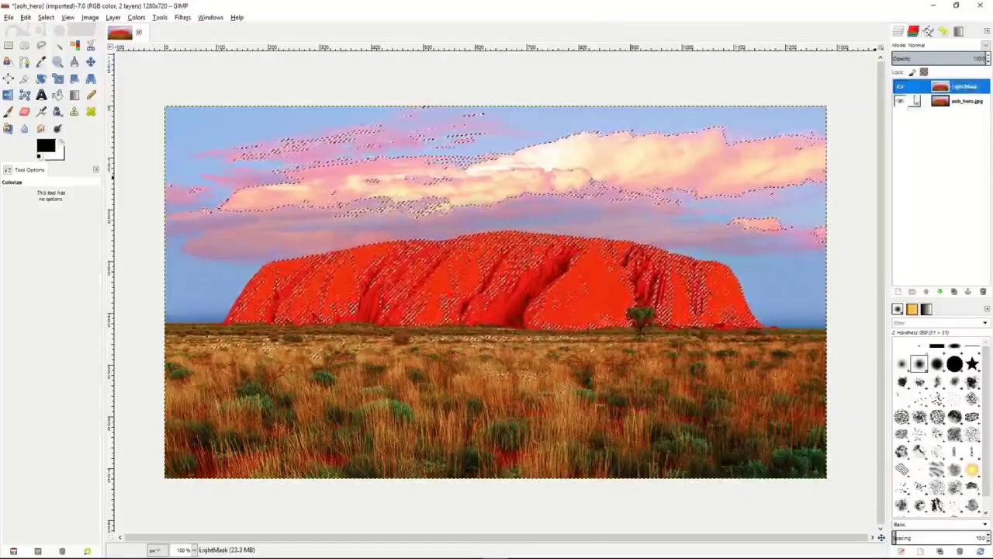
- Duplicate the LightMask layer and rename the copy as DarkMask
{"action": "key", "text": "shift+ctrl+d"}
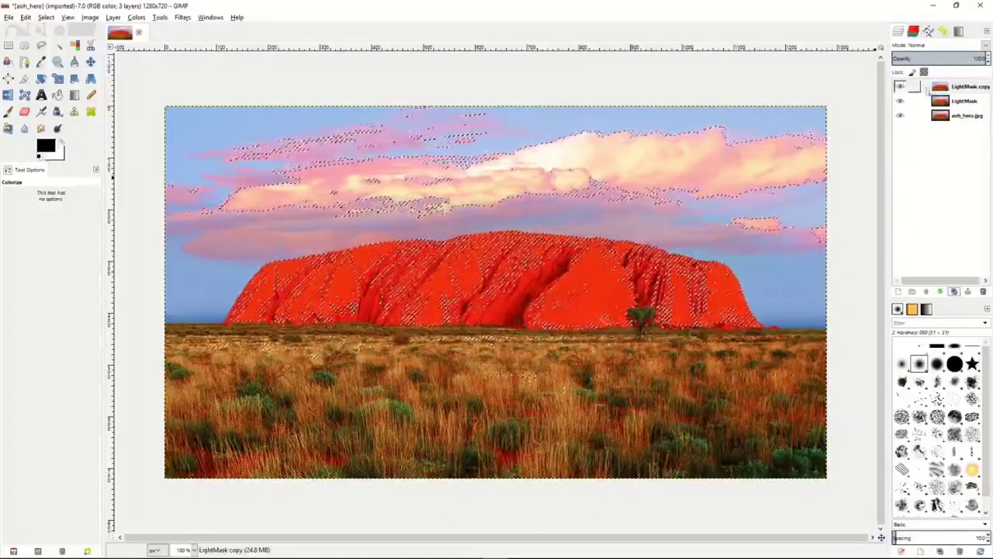
{"action": "double_click", "coordinate": [963, 89]}
{"action": "type", "text": "DarkMask"}
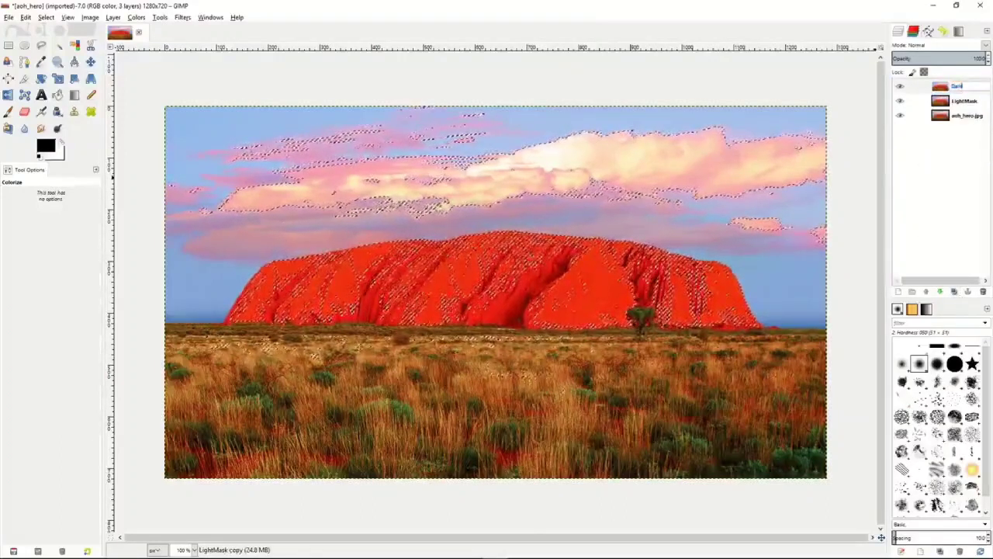
{"action": "key", "text": "Return"}
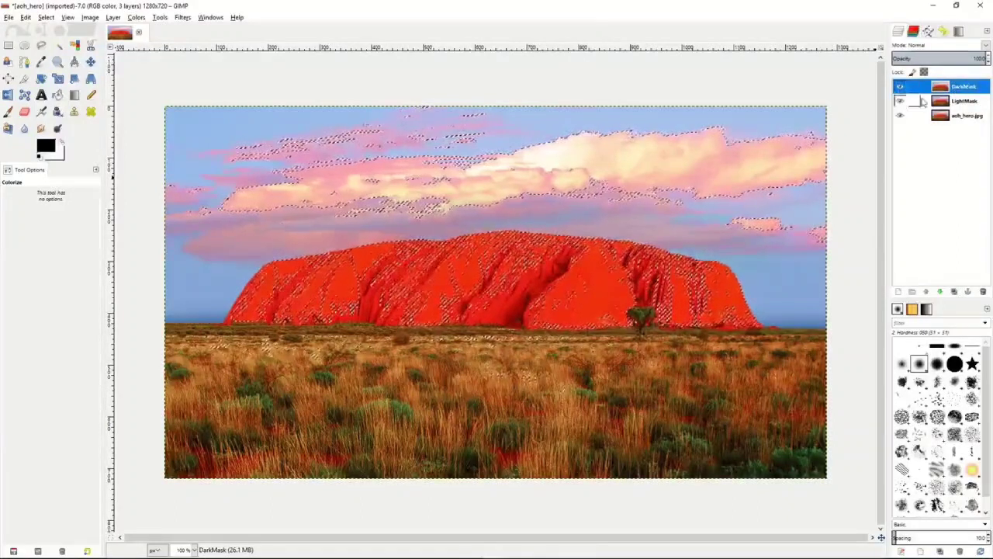
- Make the LightMask layer active and clear the current selection from the image
{"action": "right_click", "coordinate": [927, 102]}
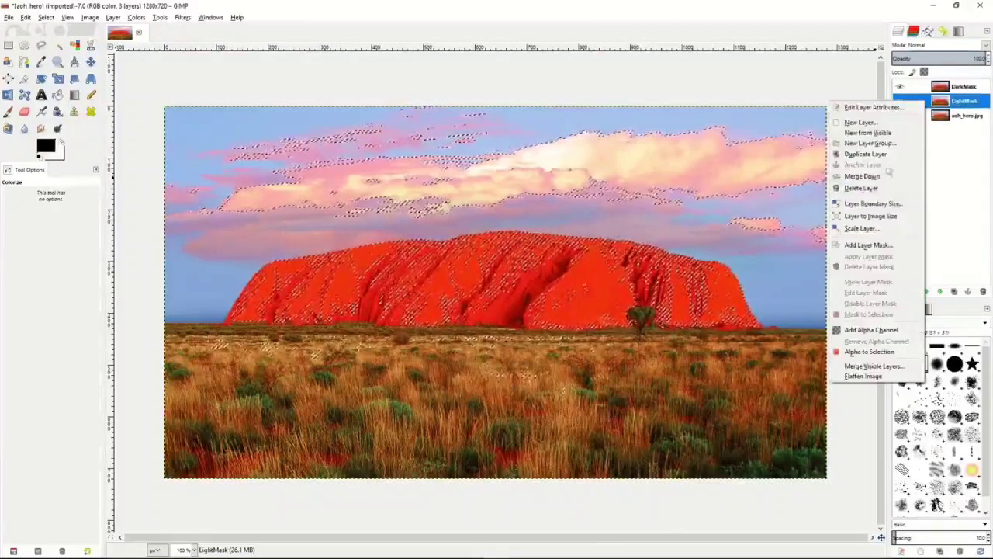
{"action": "left_click", "coordinate": [702, 235]}
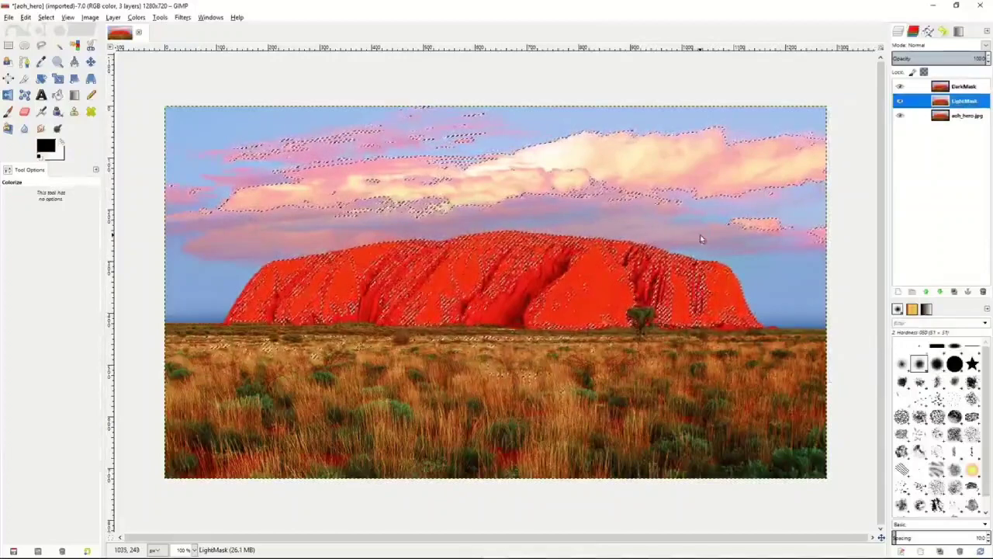
{"action": "right_click", "coordinate": [701, 237]}
{"action": "mouse_move", "coordinate": [726, 267]}
{"action": "left_click", "coordinate": [804, 288]}
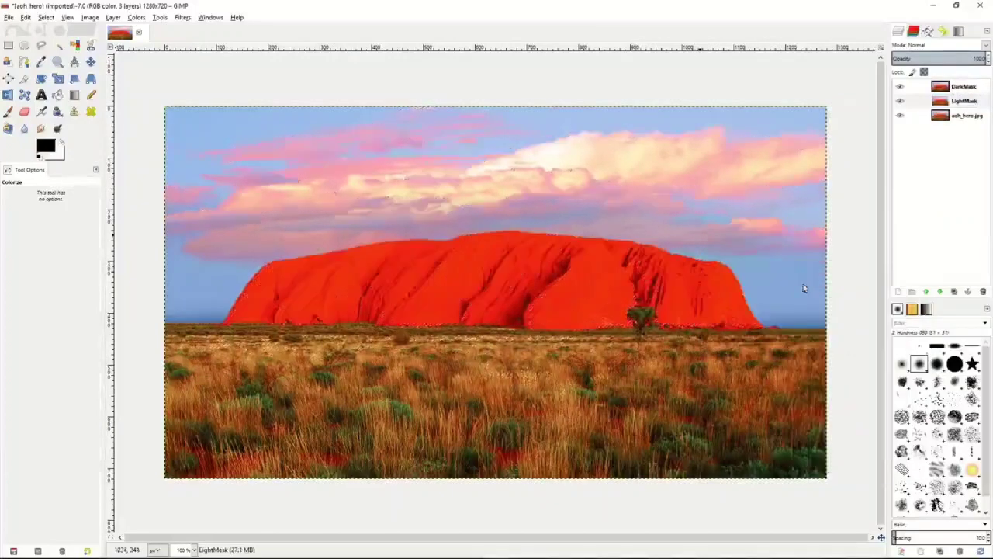
- Add a layer mask to the LightMask layer, initialized from the L channel
{"action": "left_click", "coordinate": [928, 103]}
{"action": "right_click", "coordinate": [928, 104]}
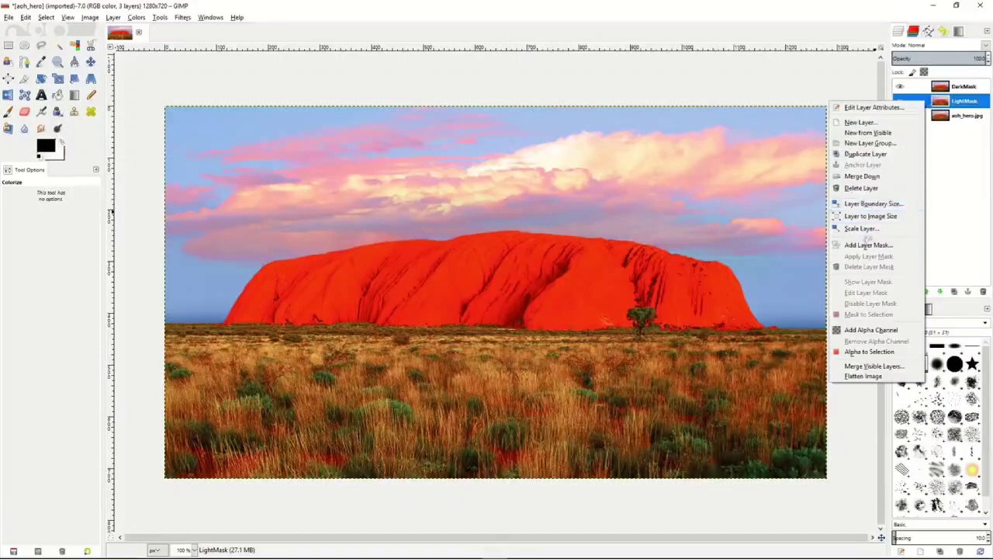
{"action": "left_click", "coordinate": [867, 245]}
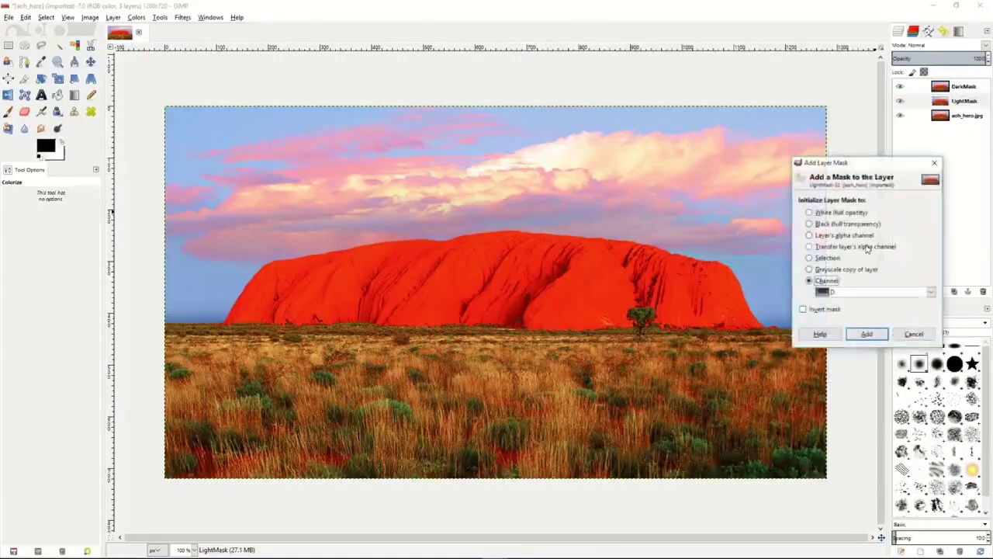
{"action": "left_click", "coordinate": [826, 280]}
{"action": "left_click", "coordinate": [810, 212]}
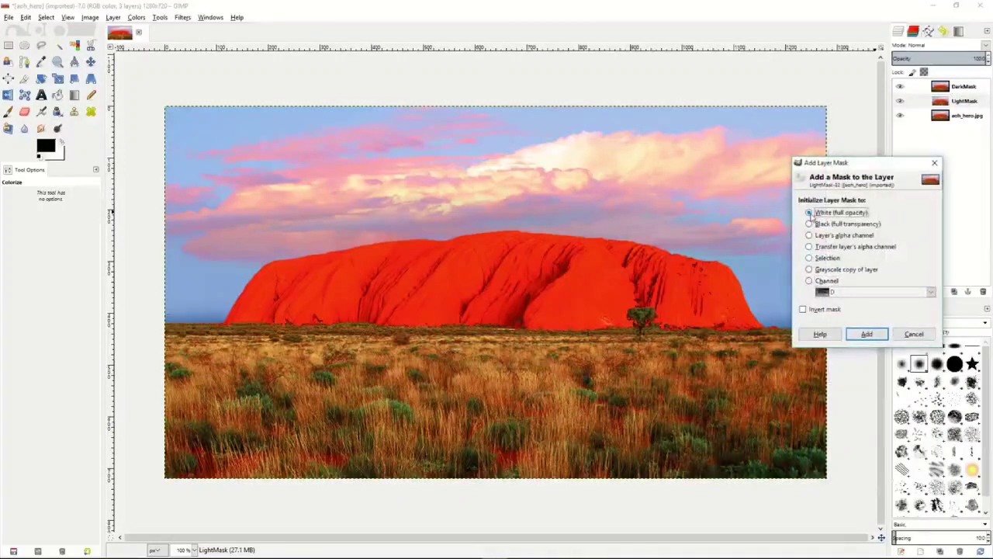
{"action": "left_click", "coordinate": [810, 280]}
{"action": "left_click", "coordinate": [930, 292]}
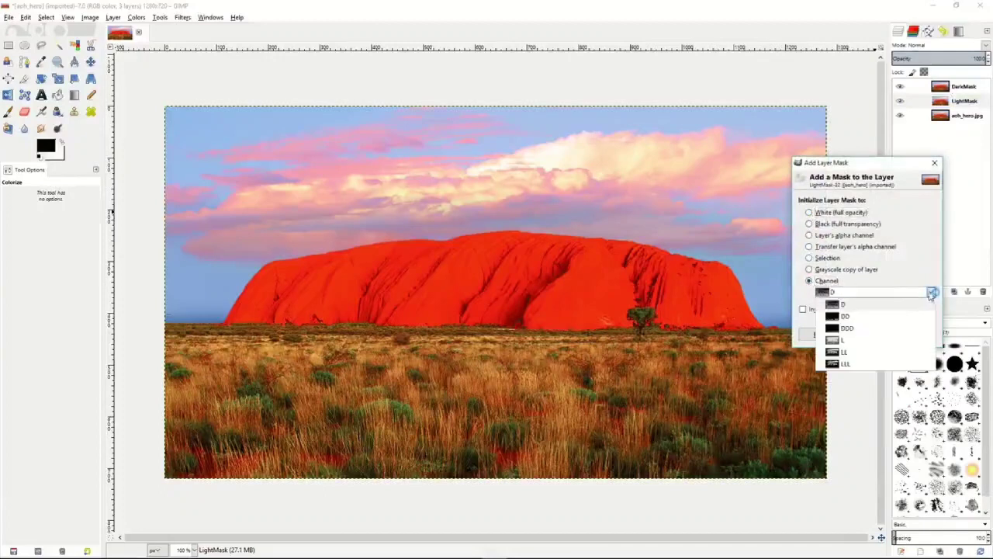
{"action": "left_click", "coordinate": [853, 343]}
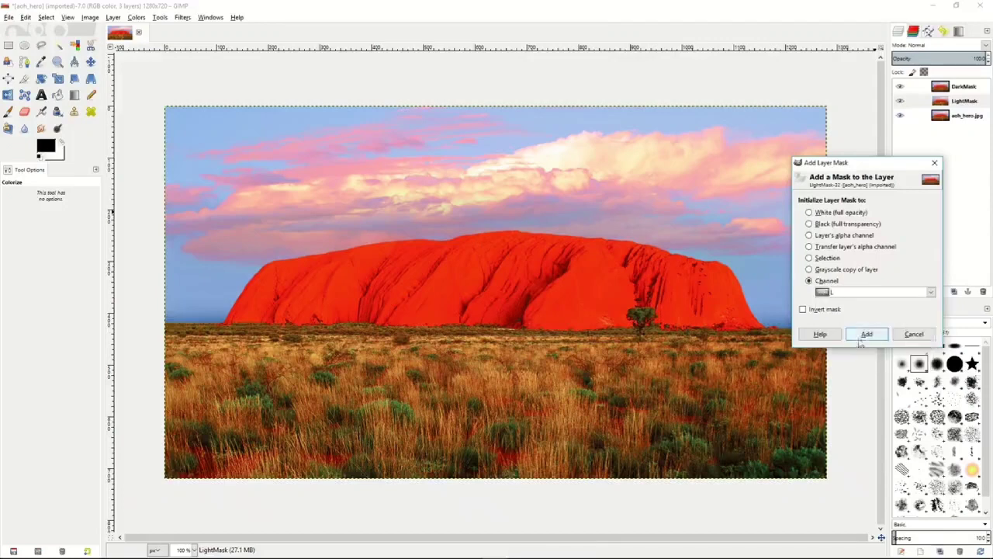
{"action": "left_click", "coordinate": [872, 337]}
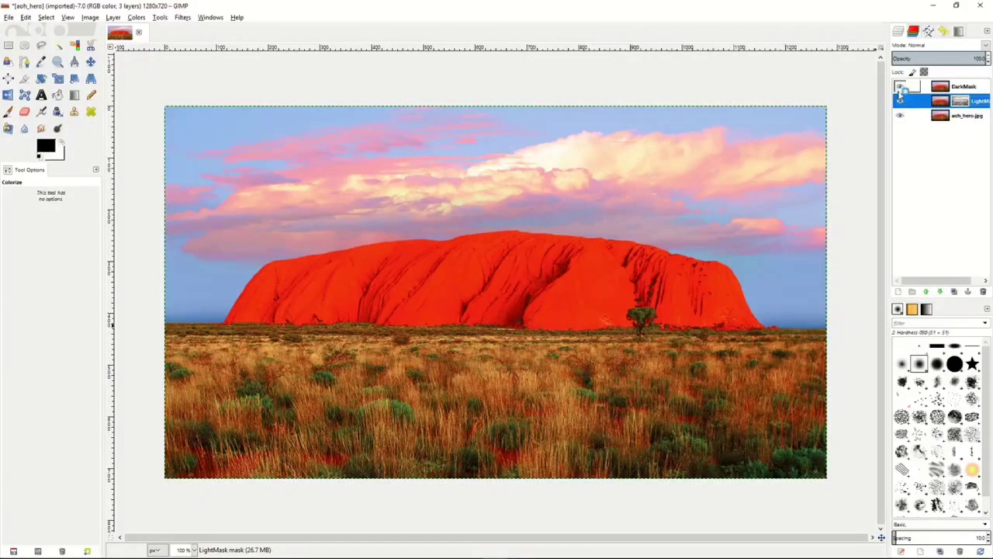
- Hide the DarkMask layer and briefly hide the aoh_hero.jpg layer to inspect the masked LightMask layer on its own
{"action": "left_click", "coordinate": [901, 86]}
{"action": "left_click", "coordinate": [900, 115]}
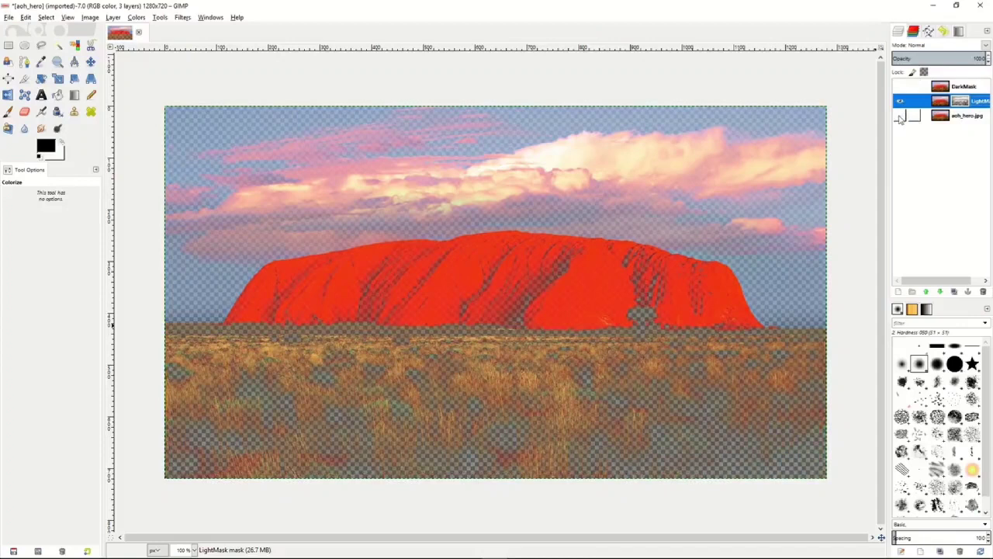
{"action": "left_click", "coordinate": [901, 115]}
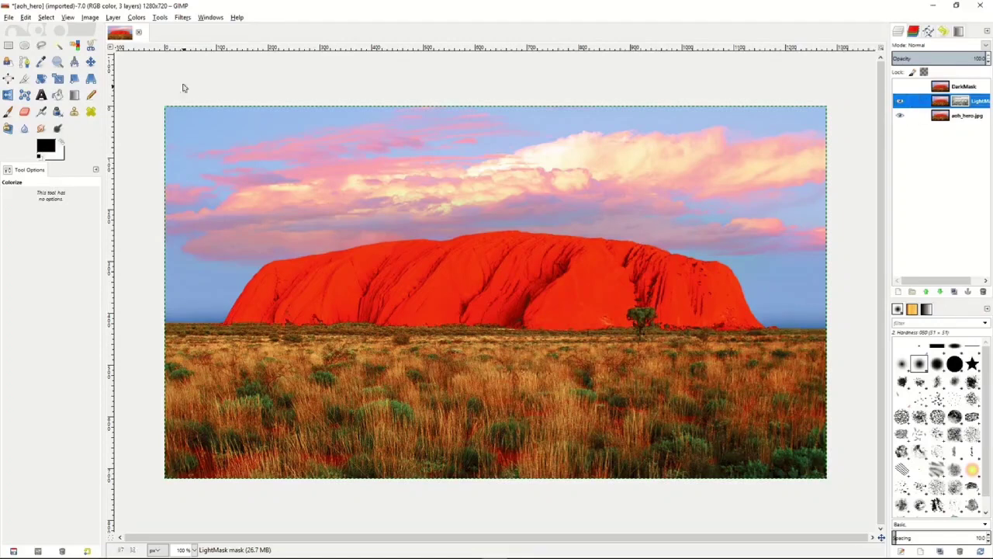
- Colorize the LightMask layer with hue 287, saturation 50 and lightness 6, and toggle the DarkMask layer's visibility to compare with the original
{"action": "left_click", "coordinate": [138, 17]}
{"action": "left_click", "coordinate": [146, 58]}
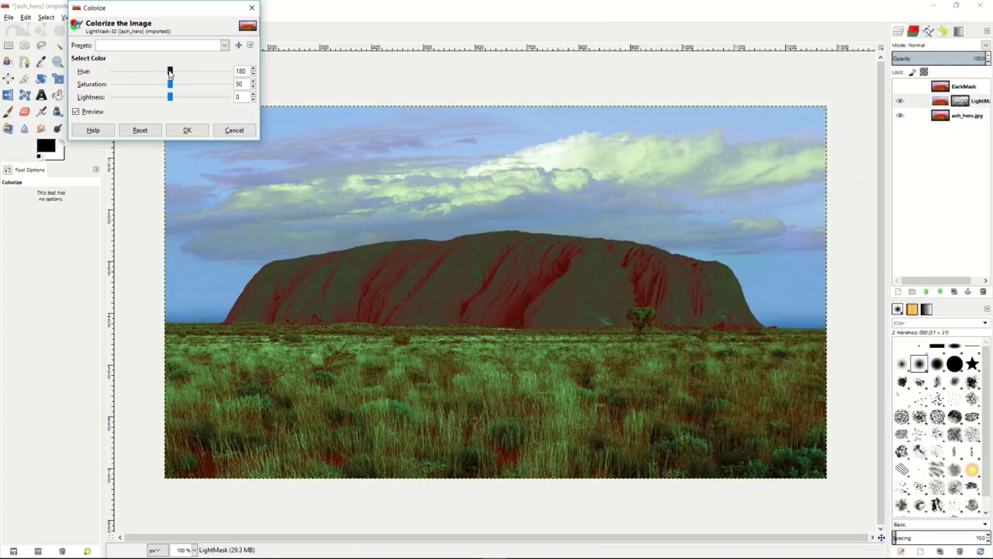
{"action": "left_click_drag", "start_coordinate": [172, 72], "coordinate": [175, 99]}
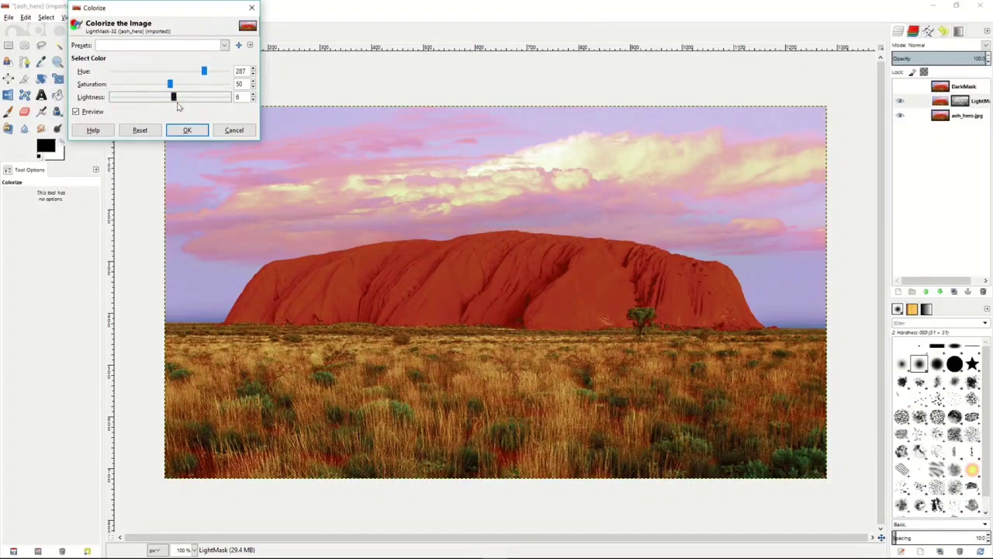
{"action": "left_click", "coordinate": [187, 130]}
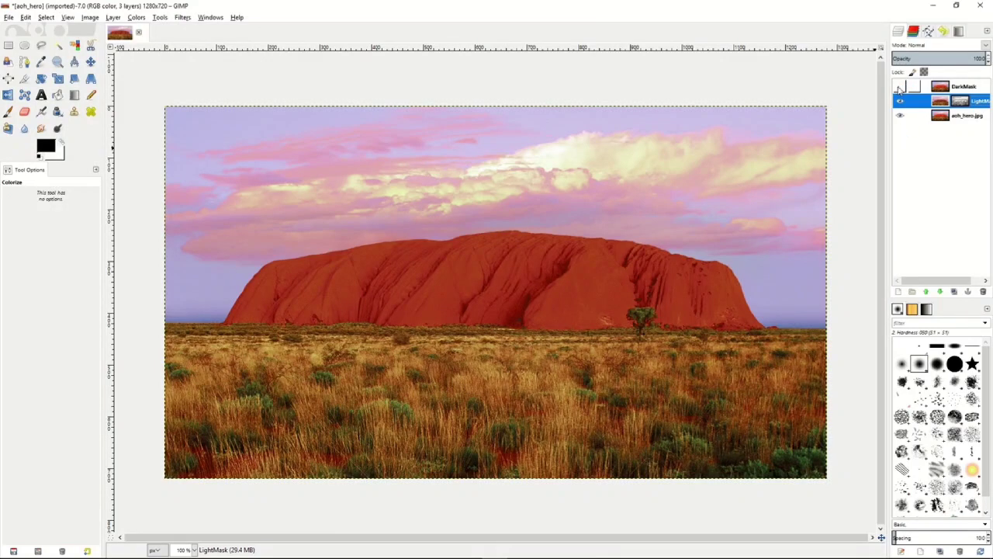
{"action": "left_click", "coordinate": [900, 86]}
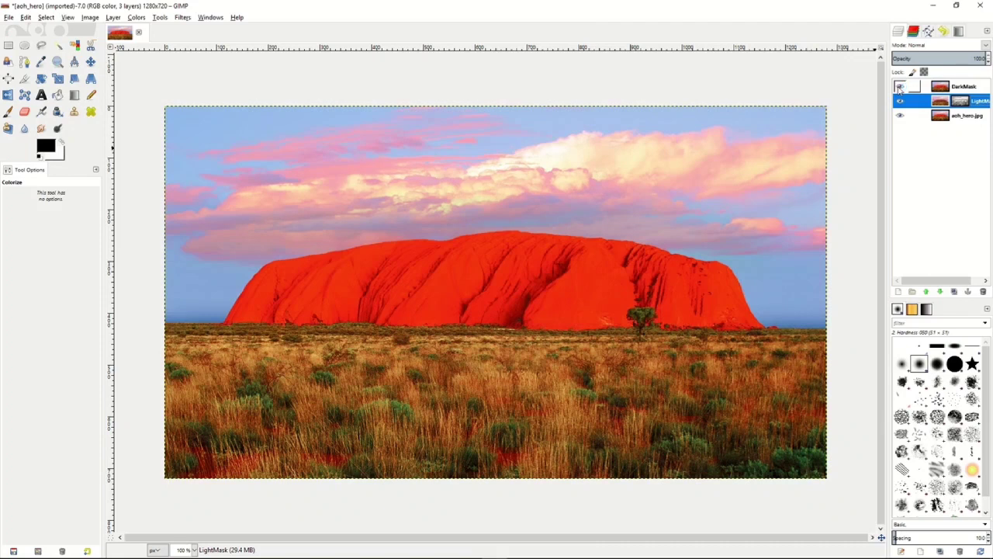
{"action": "left_click", "coordinate": [900, 86]}
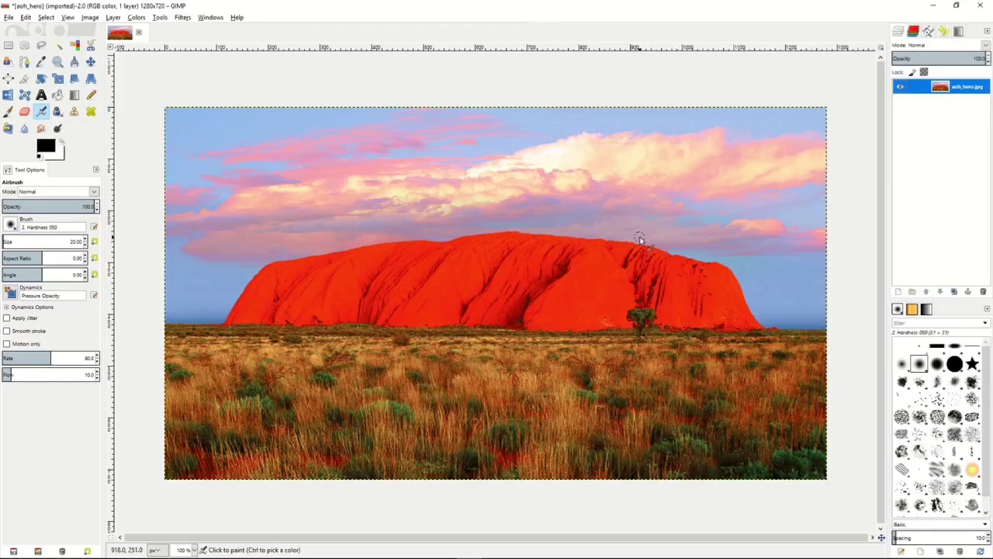
- Duplicate the aoh_hero.jpg layer and add a layer mask to the copy from a grayscale copy of the layer
{"action": "left_click", "coordinate": [955, 292]}
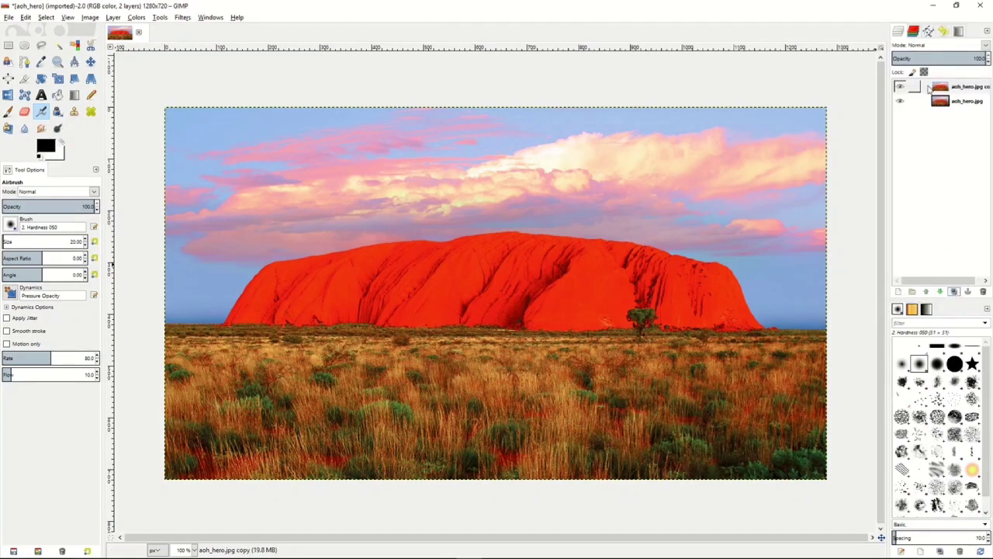
{"action": "left_click", "coordinate": [929, 88]}
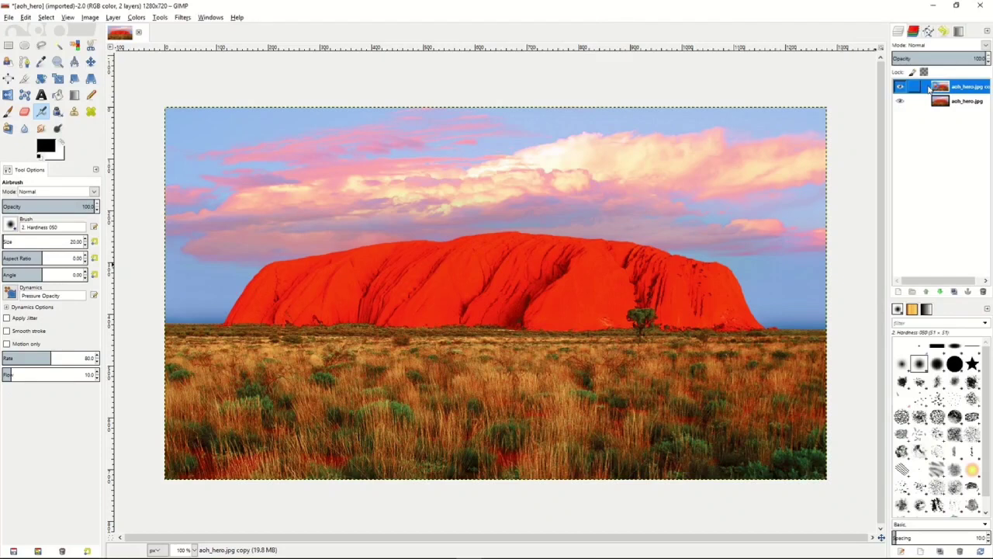
{"action": "right_click", "coordinate": [929, 89]}
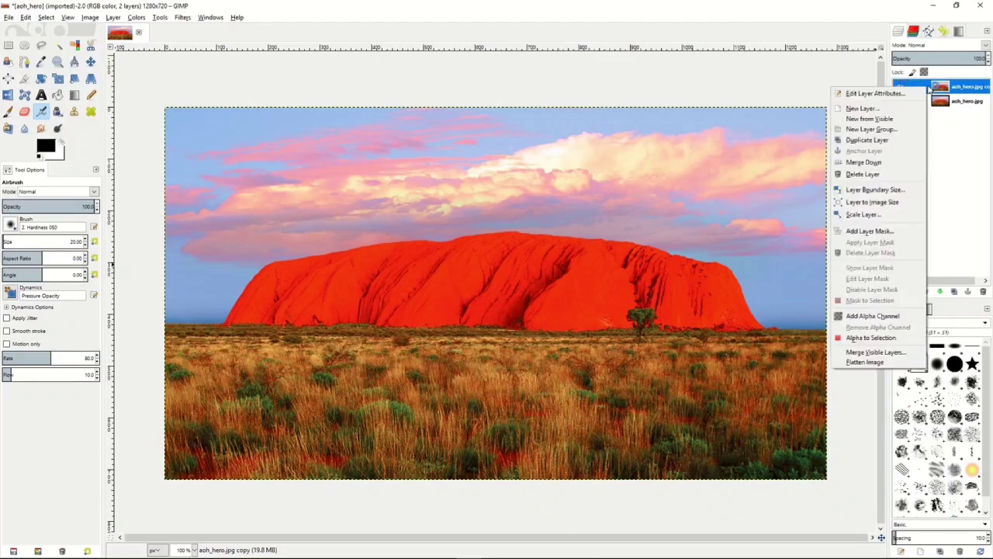
{"action": "left_click", "coordinate": [878, 233]}
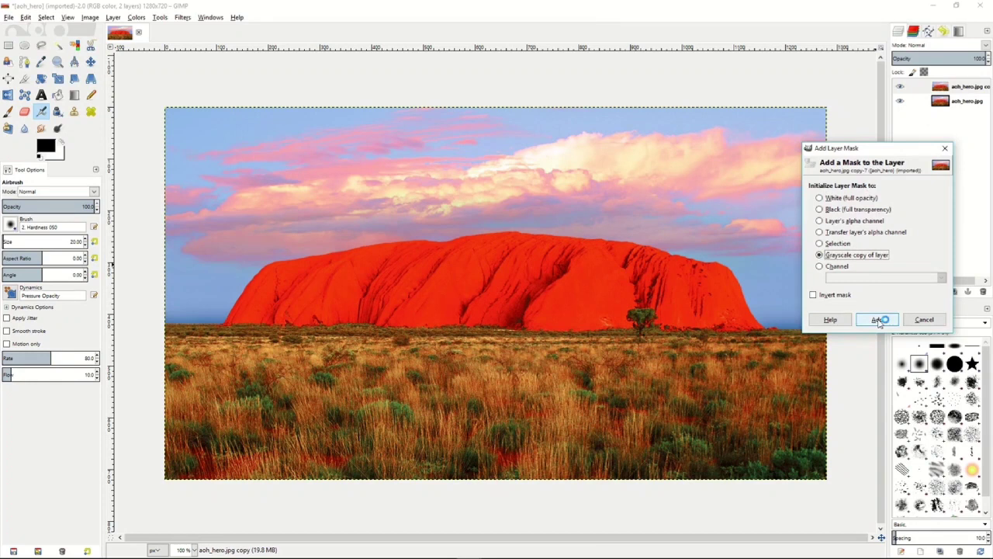
- Show the duplicate layer's mask on the canvas and invert its colors
{"action": "right_click", "coordinate": [923, 89]}
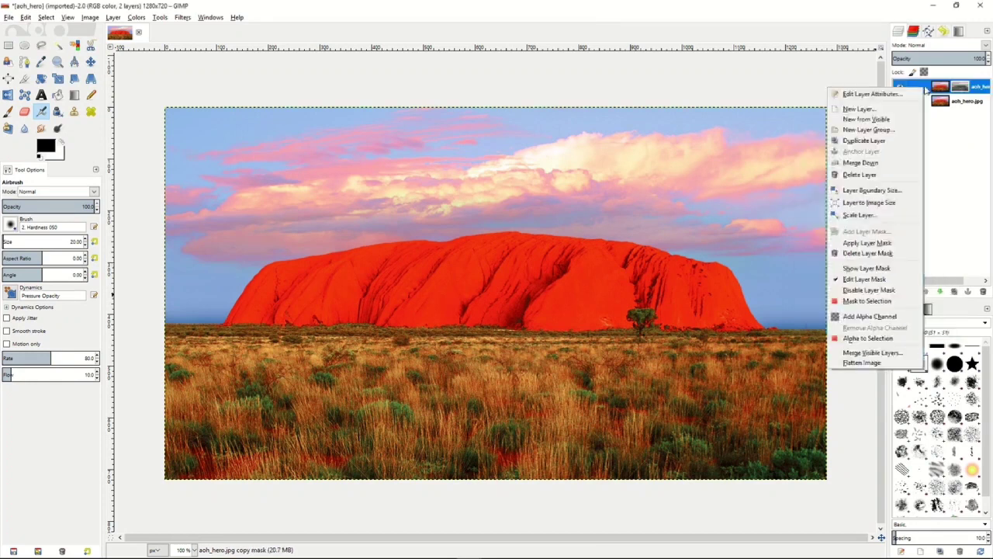
{"action": "left_click", "coordinate": [877, 269]}
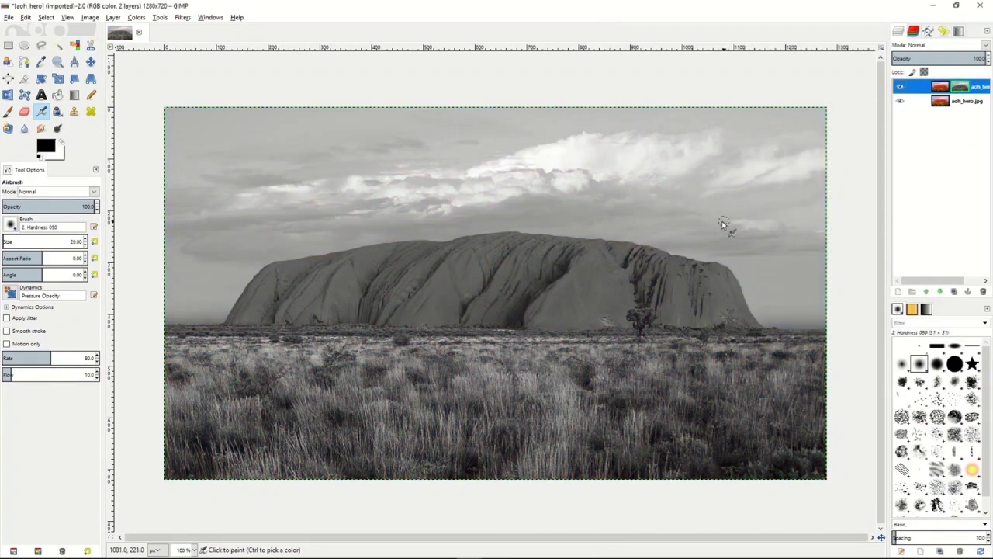
{"action": "left_click", "coordinate": [137, 18]}
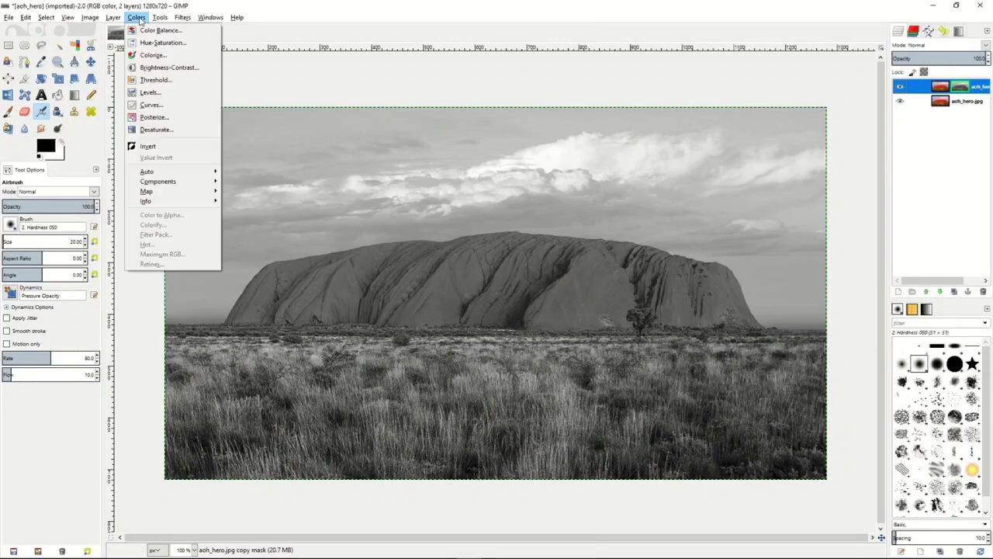
{"action": "left_click", "coordinate": [158, 147]}
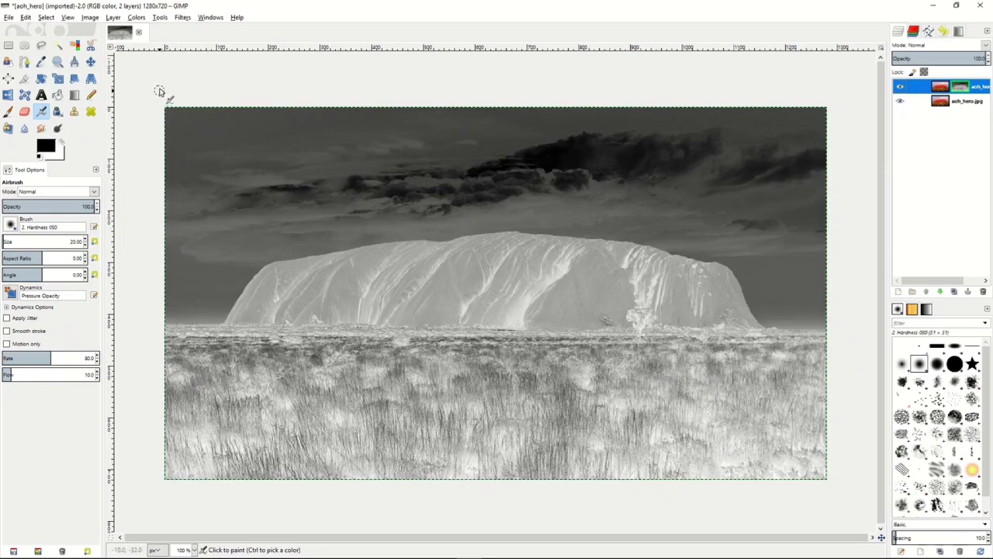
- Apply a Gaussian Blur to the inverted layer mask with a 5.0 px horizontal and vertical radius
{"action": "left_click", "coordinate": [183, 17]}
{"action": "mouse_move", "coordinate": [196, 78]}
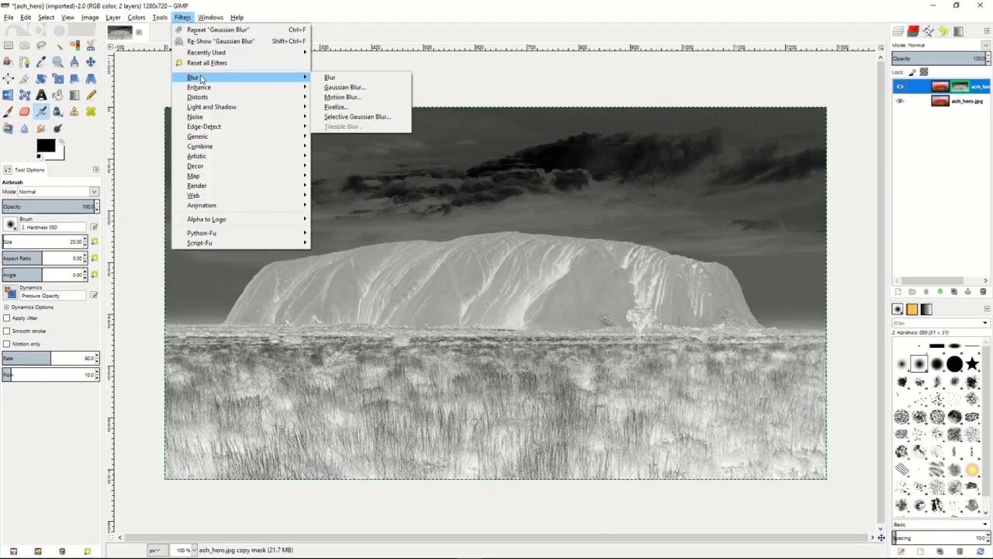
{"action": "left_click", "coordinate": [347, 90]}
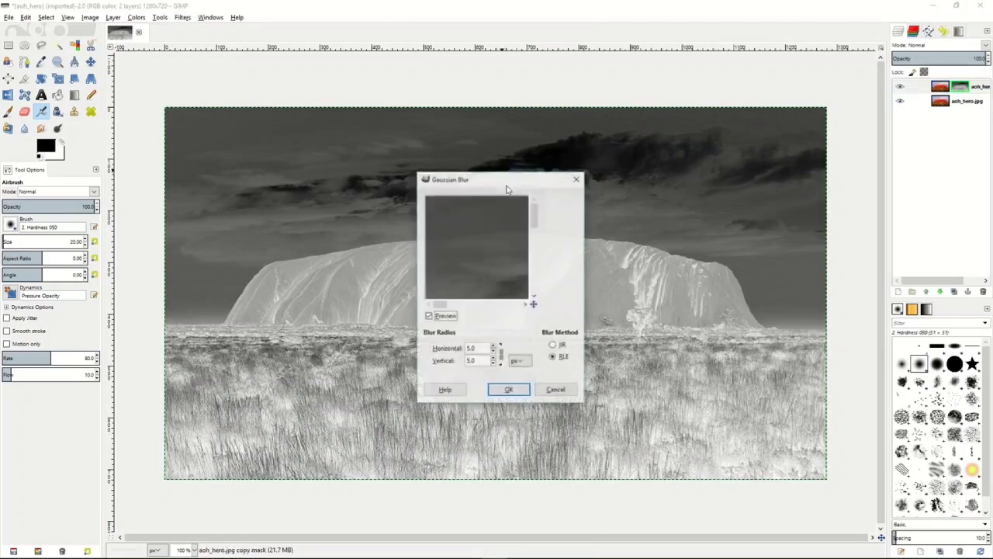
{"action": "left_click", "coordinate": [495, 352]}
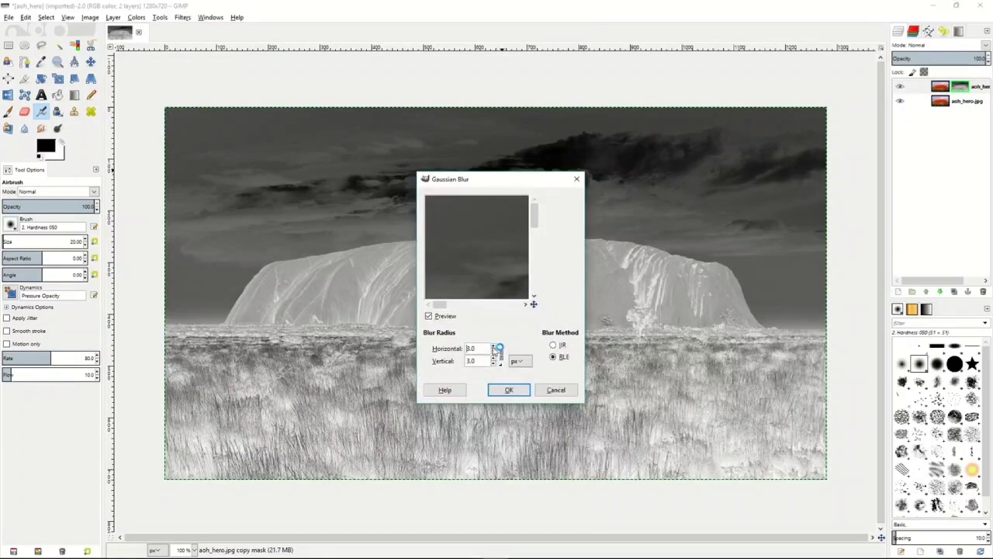
{"action": "left_click", "coordinate": [495, 348]}
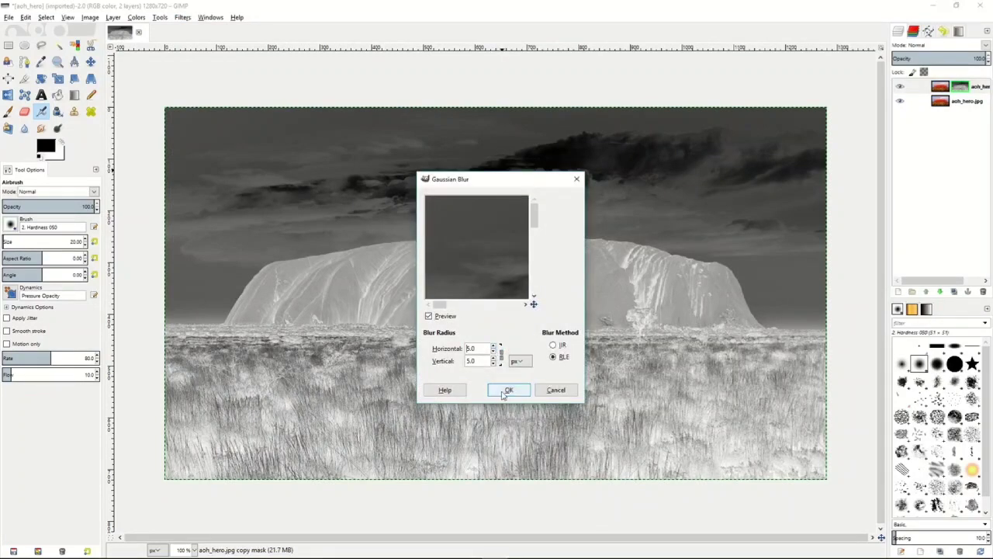
{"action": "left_click", "coordinate": [504, 392]}
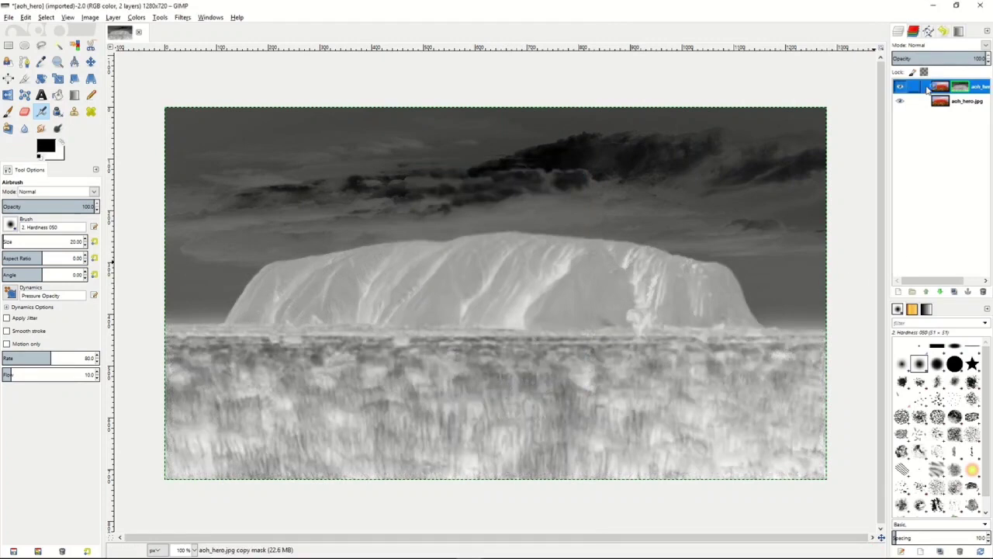
- Stop showing the layer mask on the canvas and set the duplicate layer's blend mode to Overlay
{"action": "right_click", "coordinate": [927, 91]}
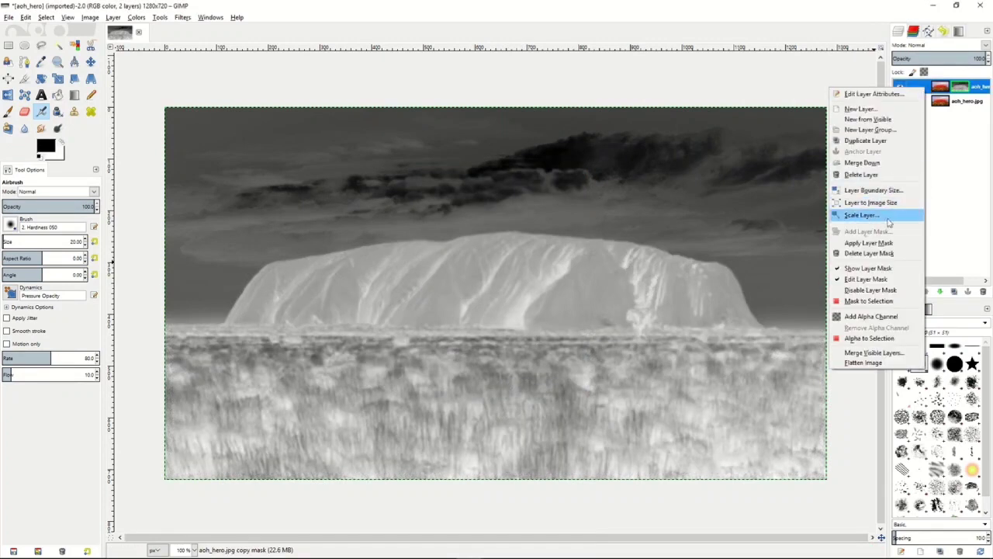
{"action": "left_click", "coordinate": [879, 269]}
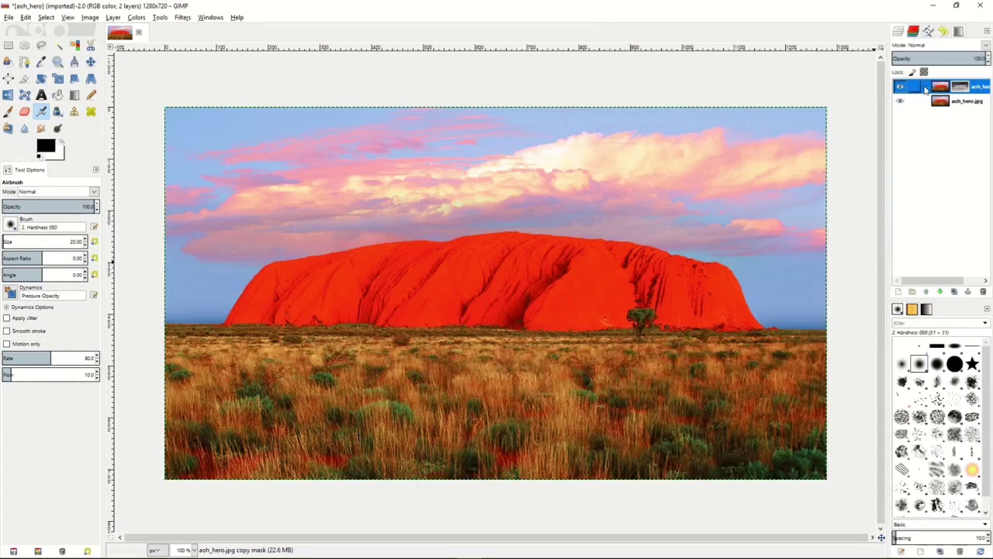
{"action": "left_click", "coordinate": [986, 47]}
{"action": "left_click", "coordinate": [939, 169]}
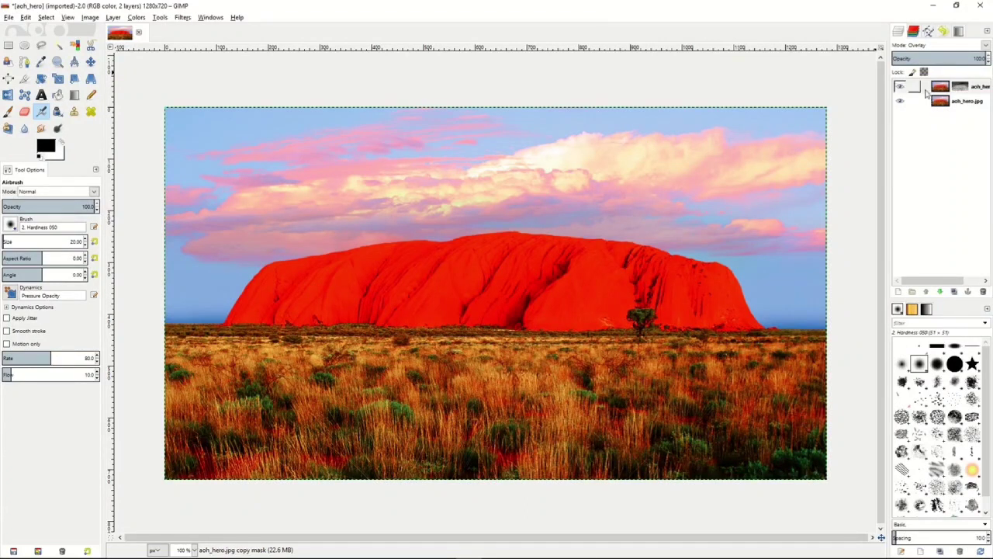
- Lower the opacity of the Overlay duplicate layer
{"action": "mouse_move", "coordinate": [967, 59]}
{"action": "left_mouse_down"}
{"action": "mouse_move", "coordinate": [913, 59]}
{"action": "mouse_move", "coordinate": [964, 58]}
{"action": "left_mouse_up"}
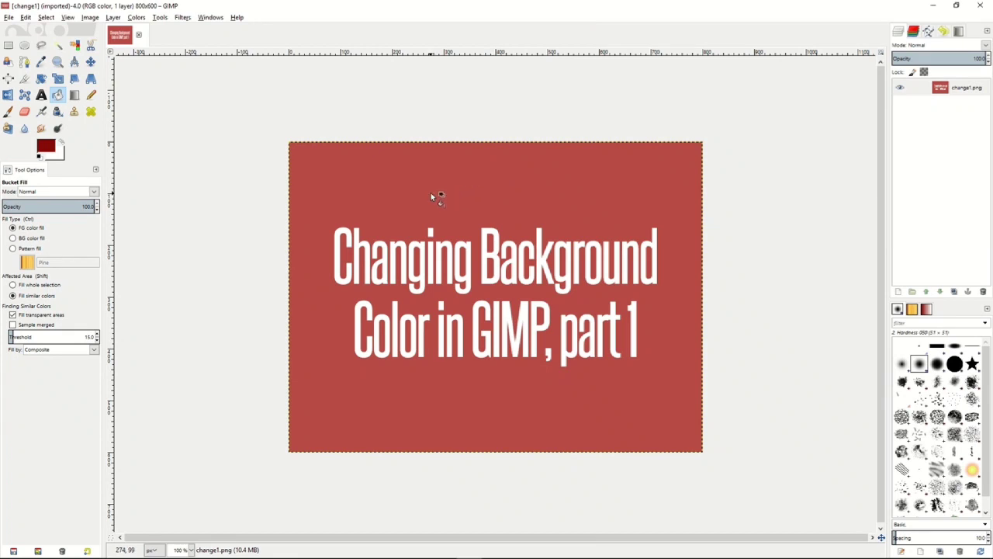
- Sample the red background of change1.png as the foreground color and pick the same red as the Color to Alpha source color
{"action": "key", "text": "o"}
{"action": "left_click", "coordinate": [370, 208]}
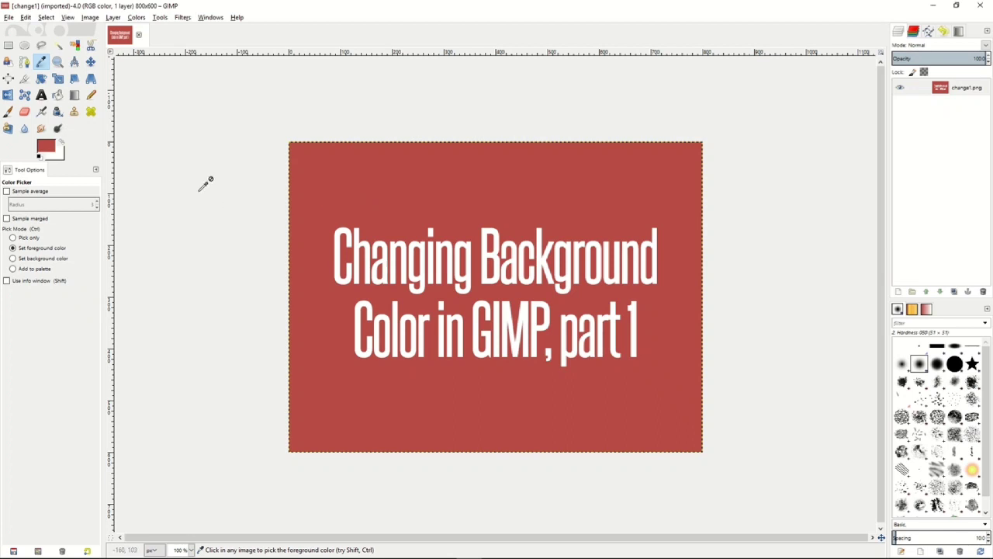
{"action": "left_click", "coordinate": [136, 17]}
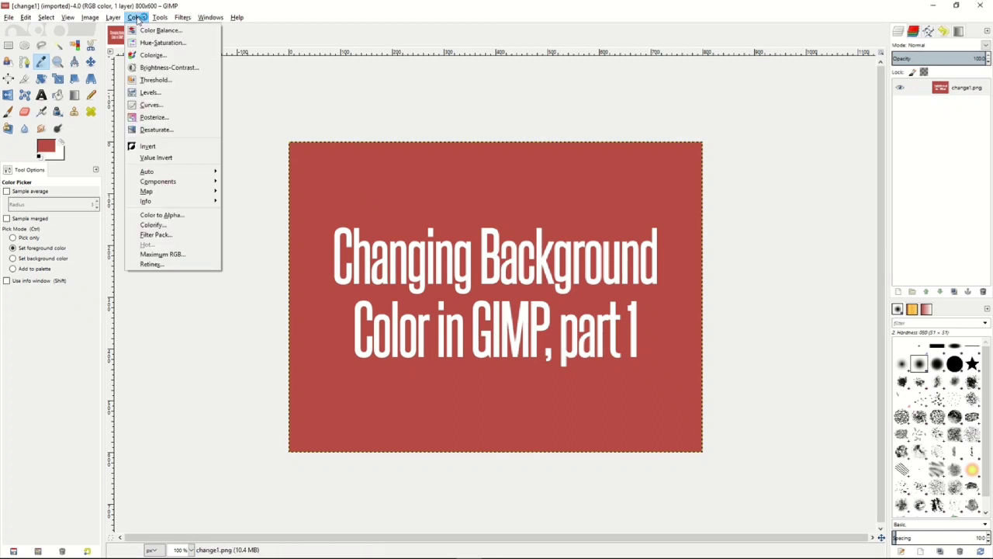
{"action": "left_click", "coordinate": [171, 215]}
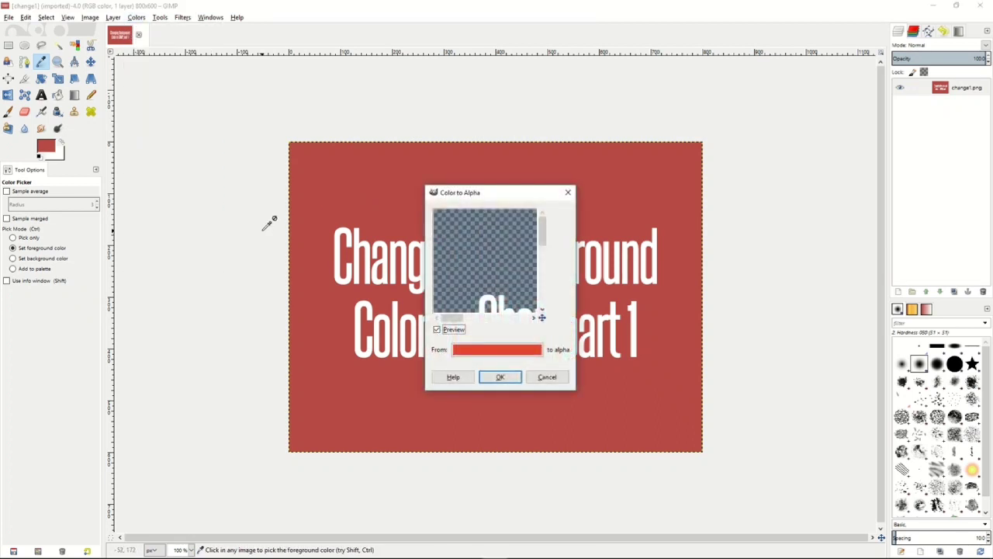
{"action": "left_click", "coordinate": [498, 356]}
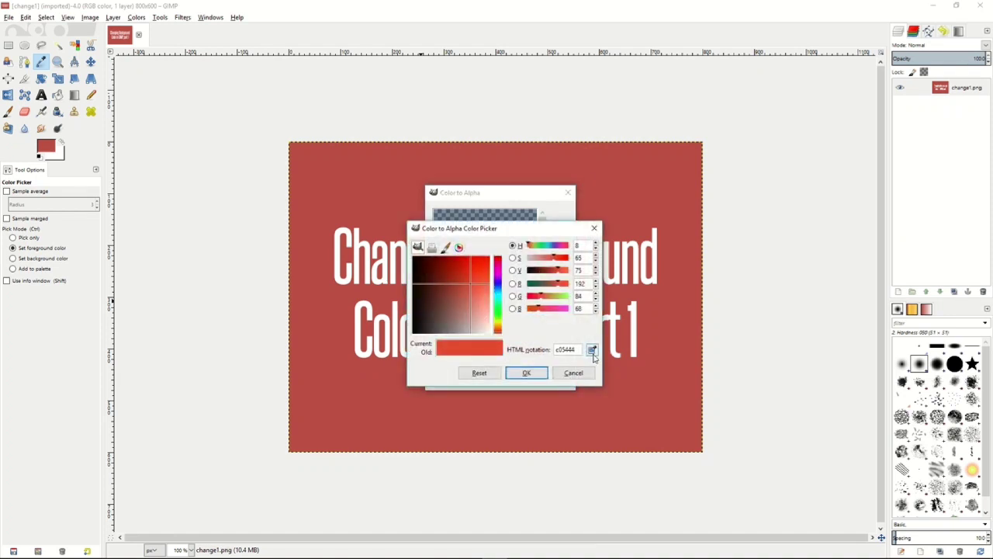
{"action": "left_click", "coordinate": [591, 351]}
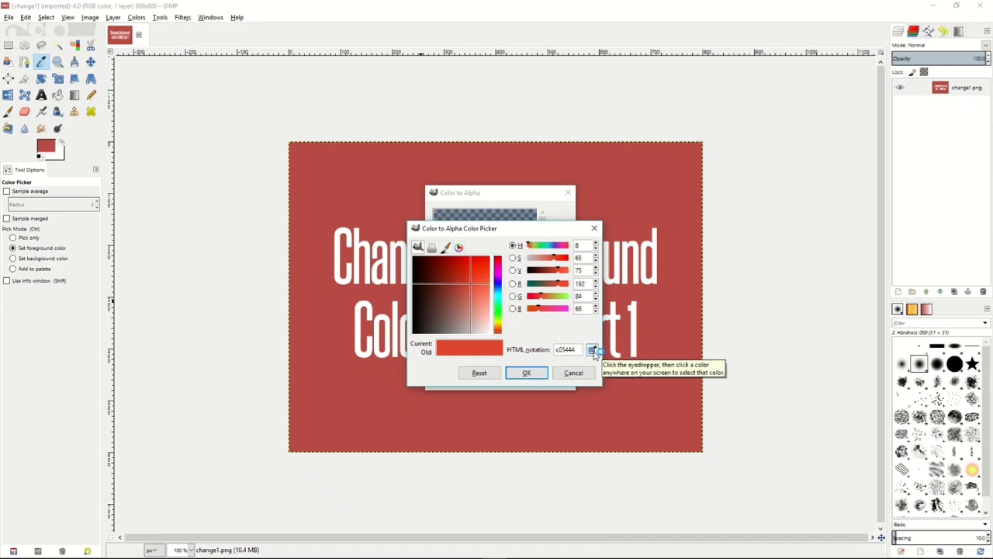
{"action": "left_click", "coordinate": [658, 349]}
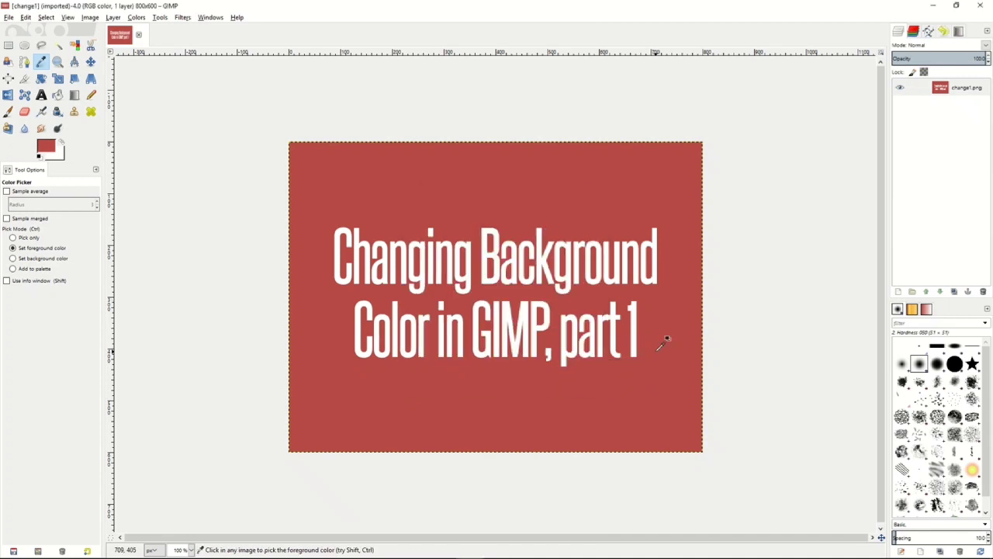
{"action": "left_click", "coordinate": [658, 349]}
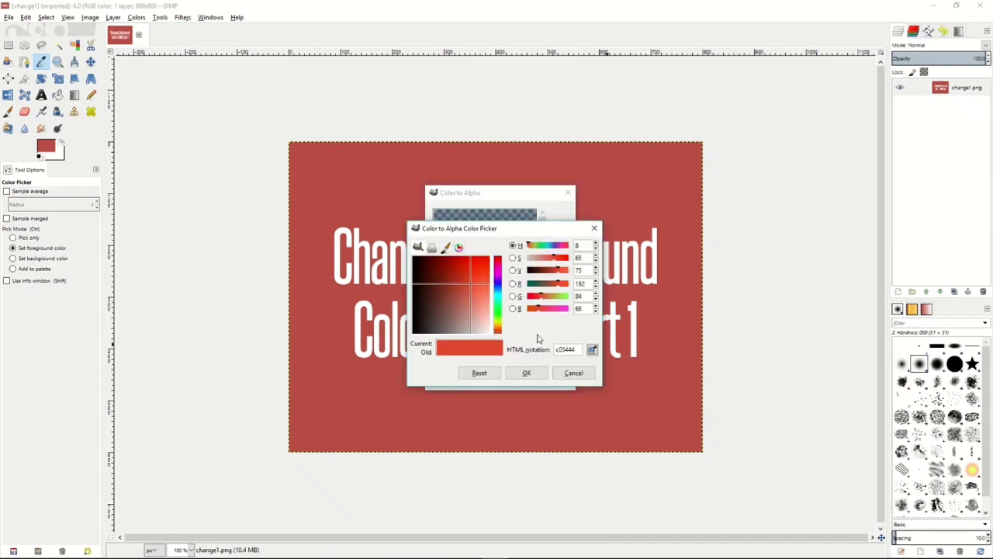
{"action": "left_click", "coordinate": [529, 373]}
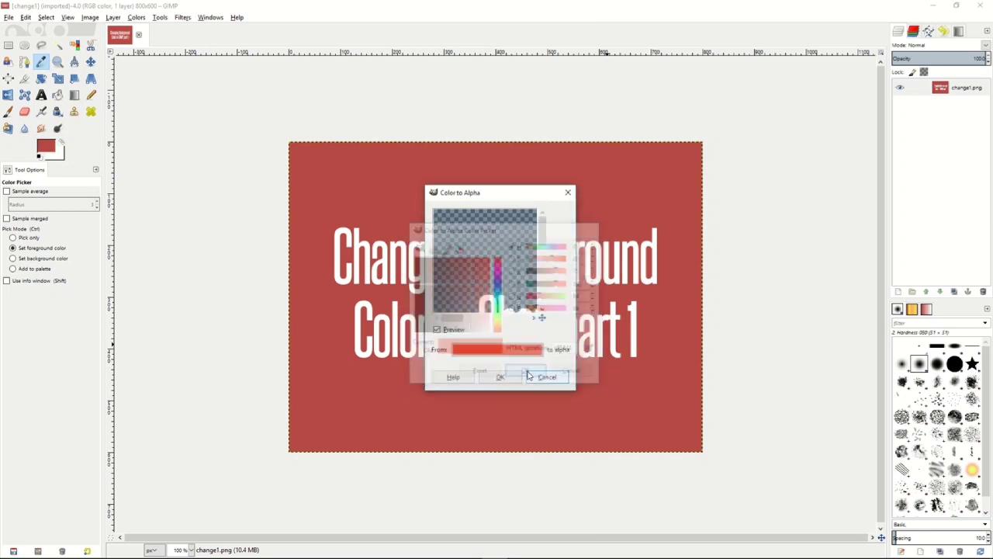
- Preview the removal around the title text and apply Color to Alpha to make the red background transparent
{"action": "left_click", "coordinate": [483, 244]}
{"action": "left_click_drag", "start_coordinate": [483, 245], "coordinate": [468, 230]}
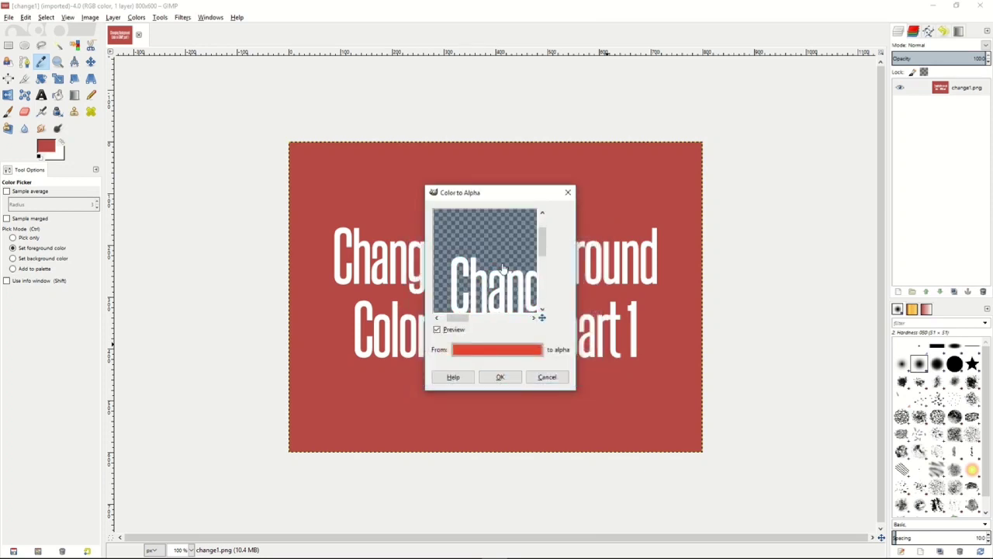
{"action": "left_click_drag", "start_coordinate": [506, 271], "coordinate": [480, 260]}
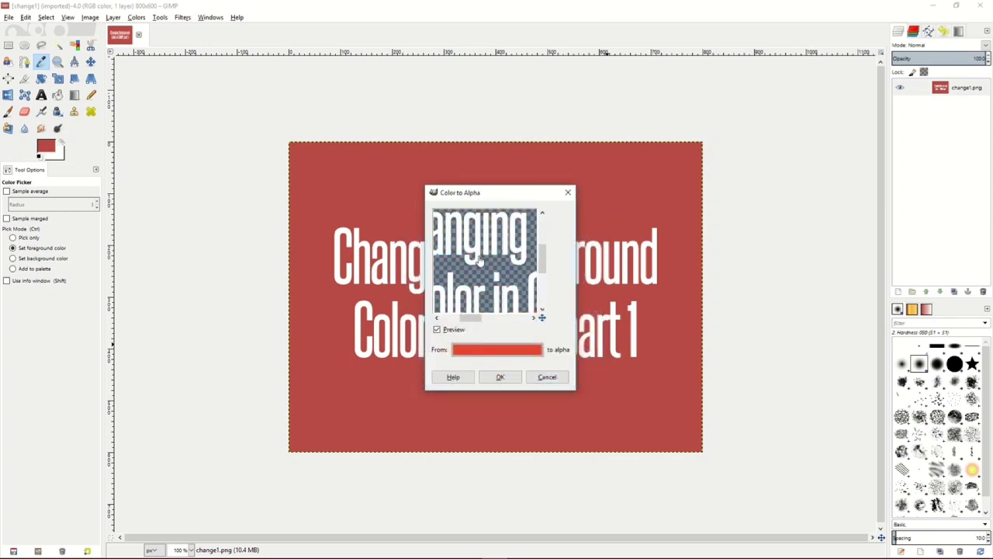
{"action": "left_click", "coordinate": [501, 378]}
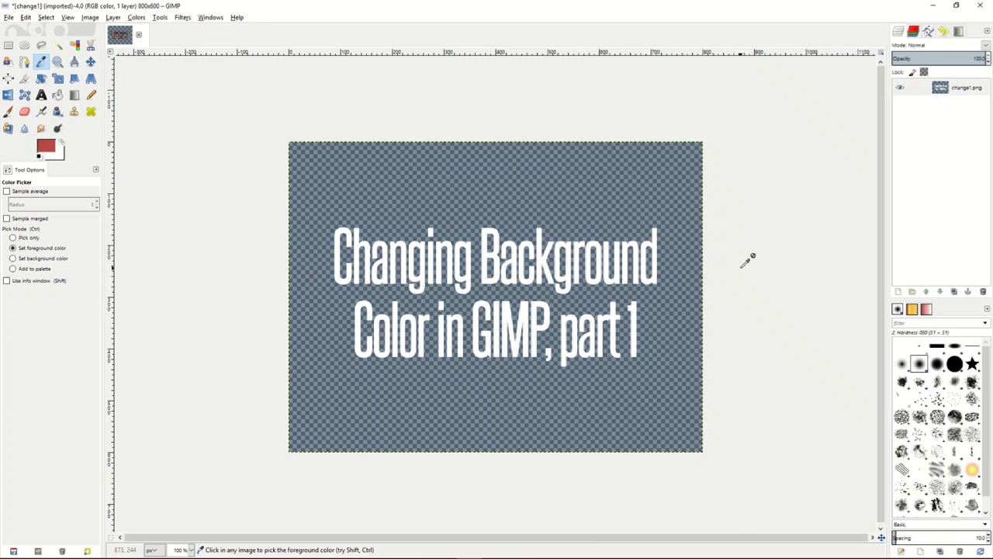
- Create a new 800 x 600 px layer filled with transparency and move it below the change1.png layer
{"action": "right_click", "coordinate": [916, 180]}
{"action": "left_click", "coordinate": [869, 200]}
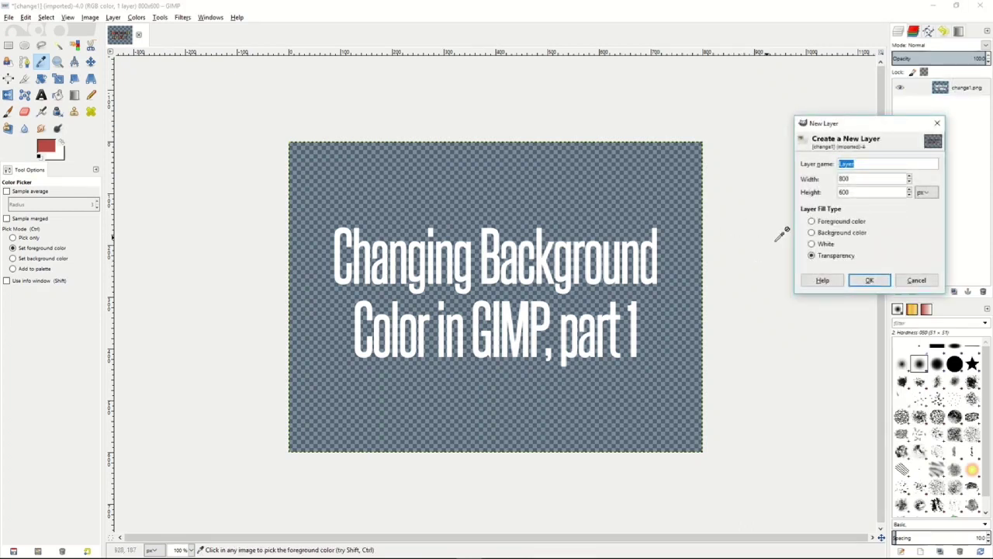
{"action": "left_click", "coordinate": [870, 280]}
{"action": "left_click_drag", "start_coordinate": [970, 90], "coordinate": [978, 113]}
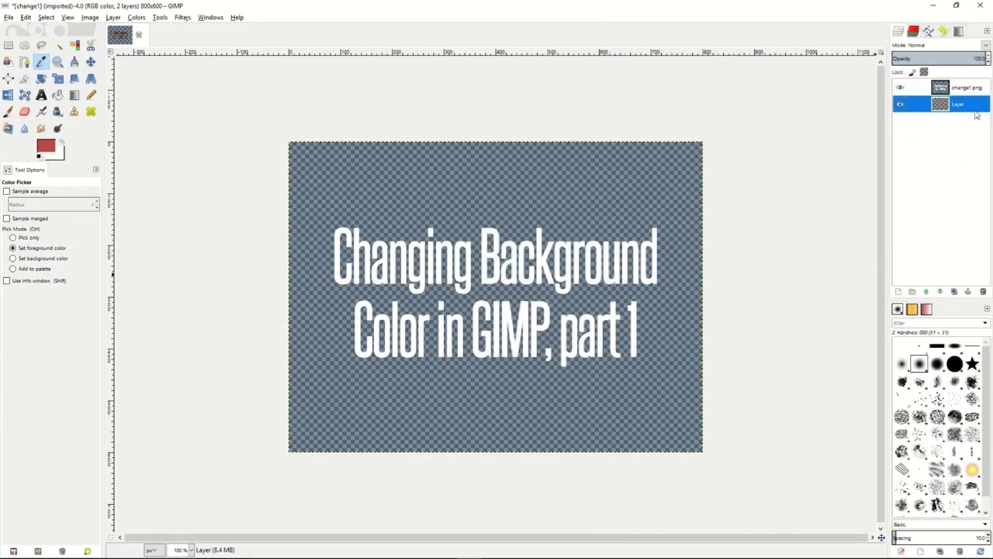
- Set the foreground color to teal 54909f and bucket-fill the new bottom layer with it
{"action": "left_click", "coordinate": [59, 95]}
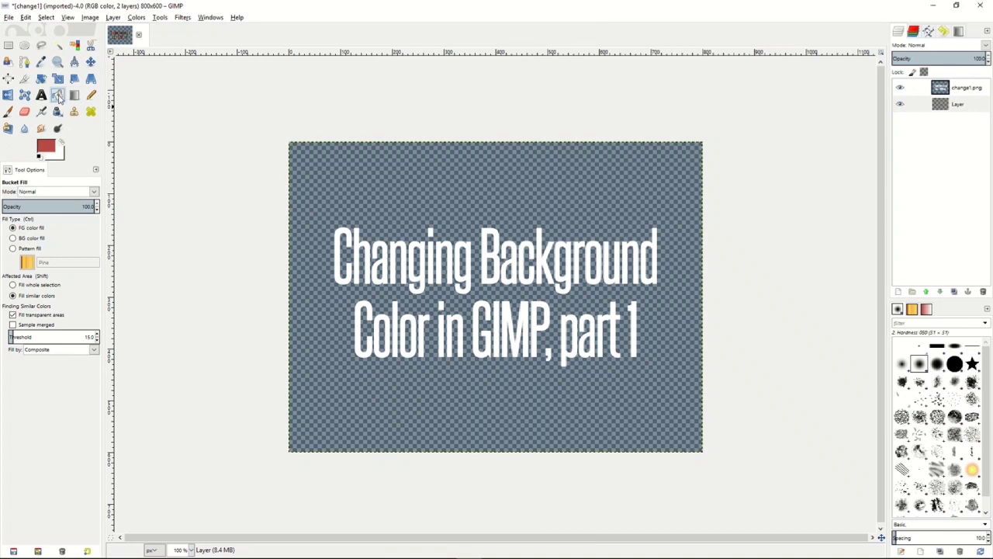
{"action": "left_click", "coordinate": [45, 147]}
{"action": "left_click", "coordinate": [99, 147]}
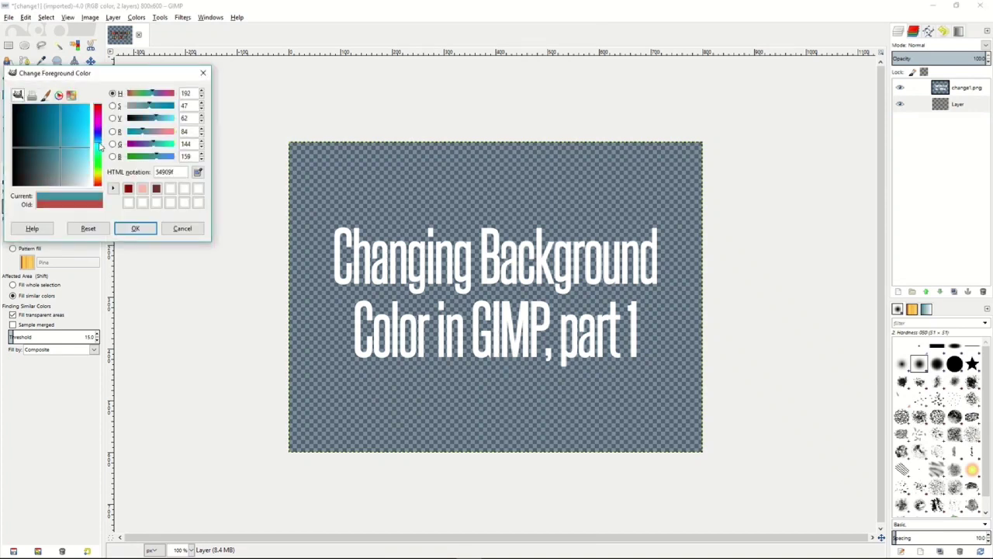
{"action": "left_click", "coordinate": [135, 228]}
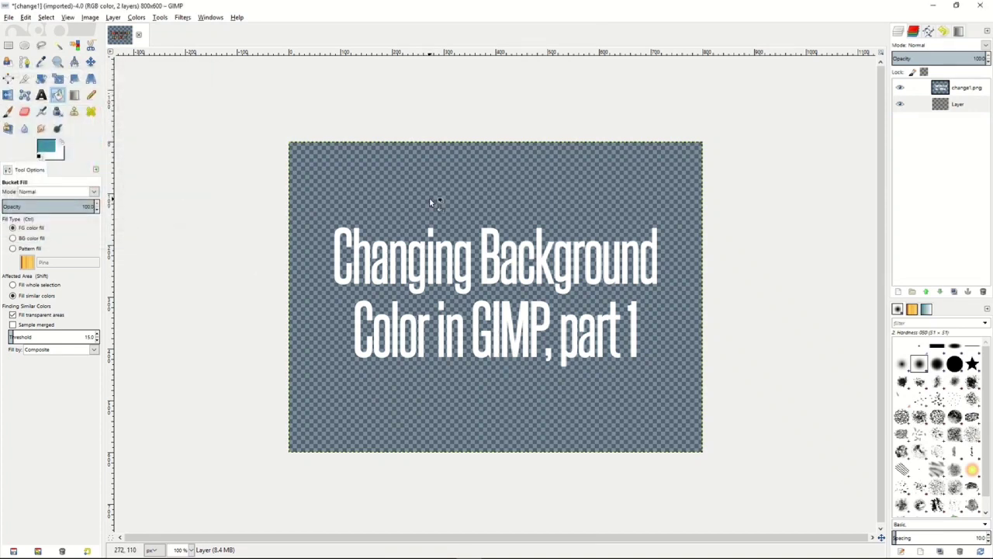
{"action": "left_click", "coordinate": [430, 200]}
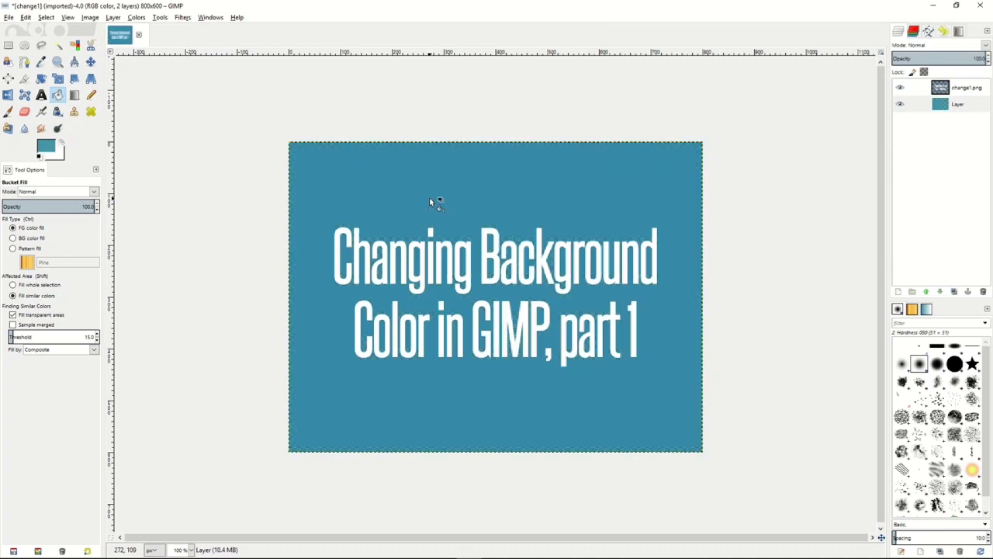
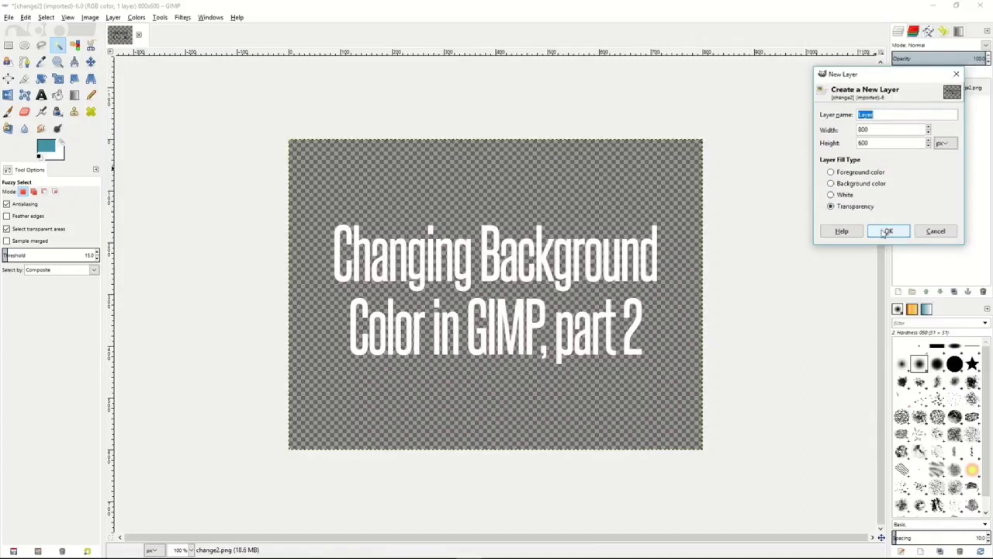
- Add a transparent 800 x 600 px layer below the change2.png layer and bucket-fill it with teal 81a7b0
{"action": "left_click", "coordinate": [886, 231]}
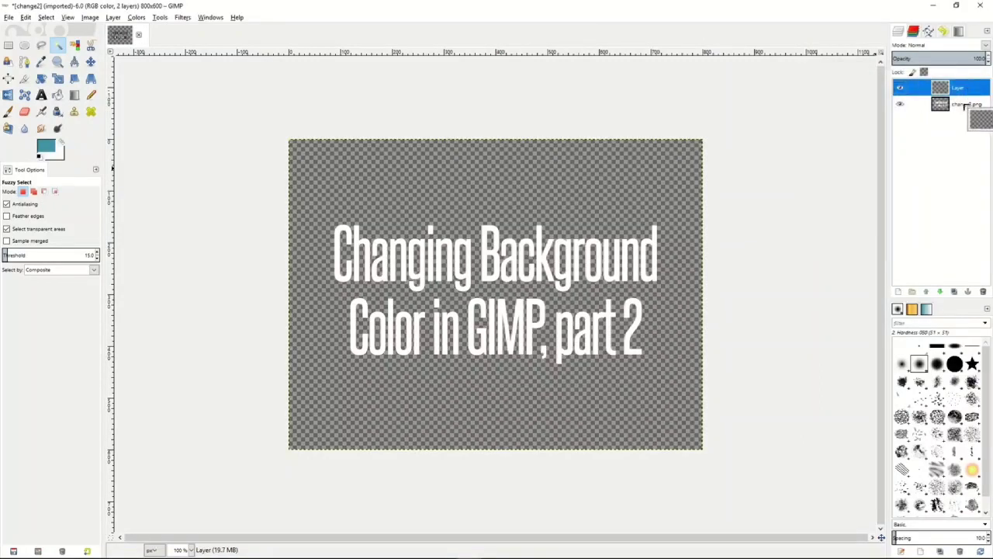
{"action": "left_click_drag", "start_coordinate": [956, 114], "coordinate": [956, 115]}
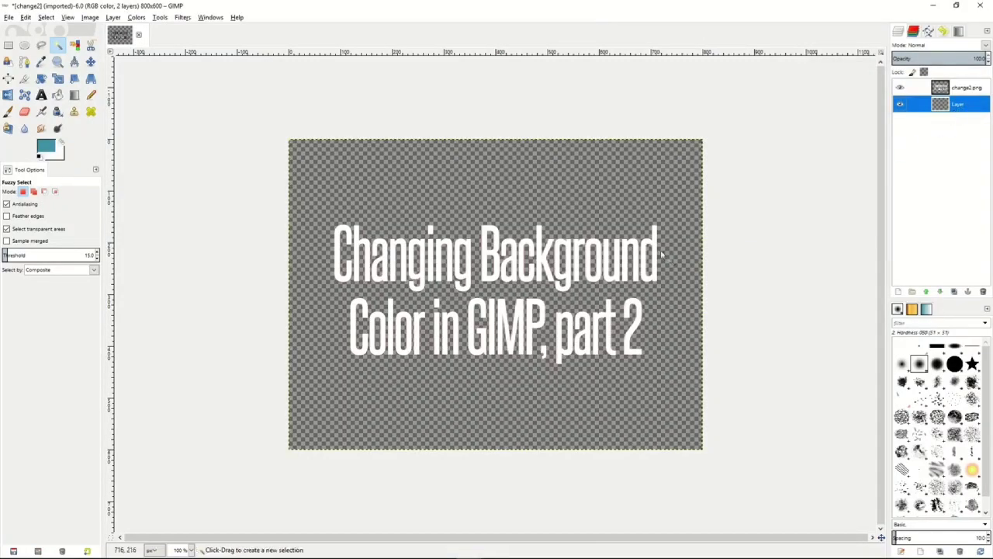
{"action": "left_click", "coordinate": [51, 147]}
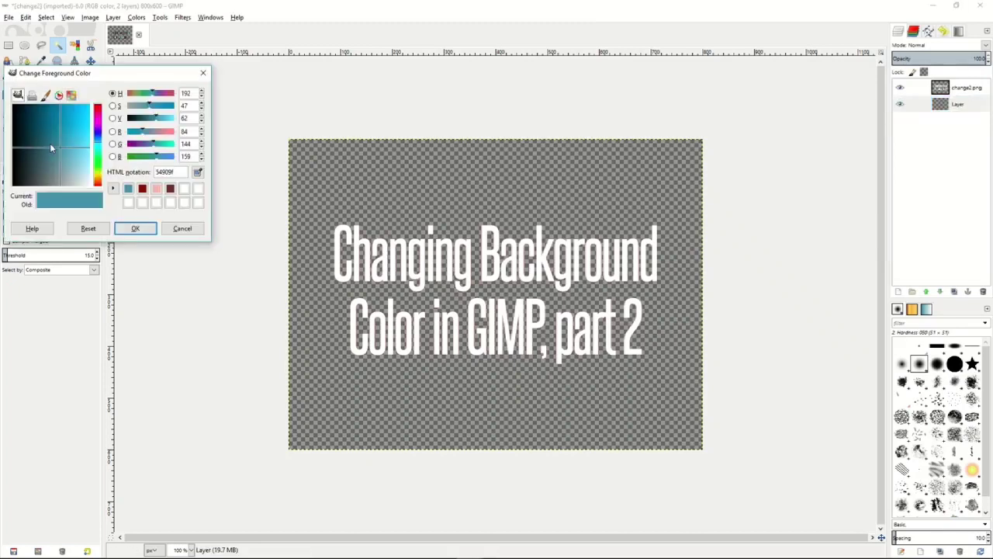
{"action": "left_click", "coordinate": [135, 228]}
{"action": "key", "text": "shift+b"}
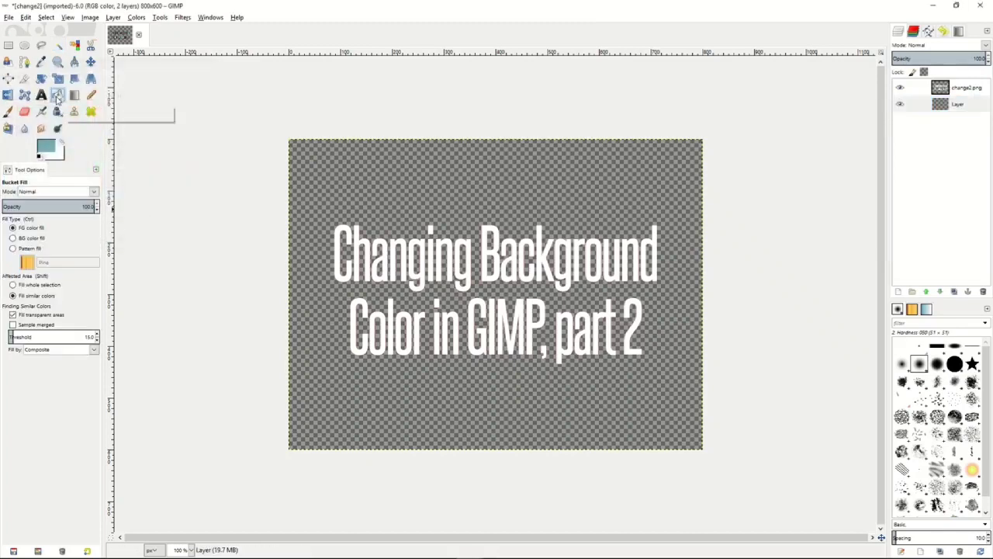
{"action": "left_click", "coordinate": [461, 201]}
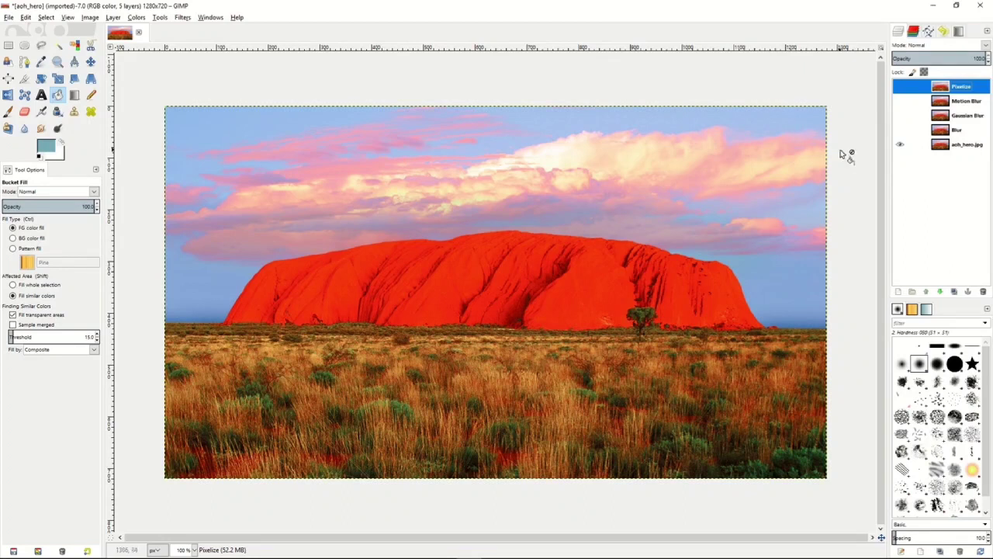
- Show the Blur layer, apply the basic Blur filter to it, and toggle its visibility to compare with the original
{"action": "left_click", "coordinate": [959, 130]}
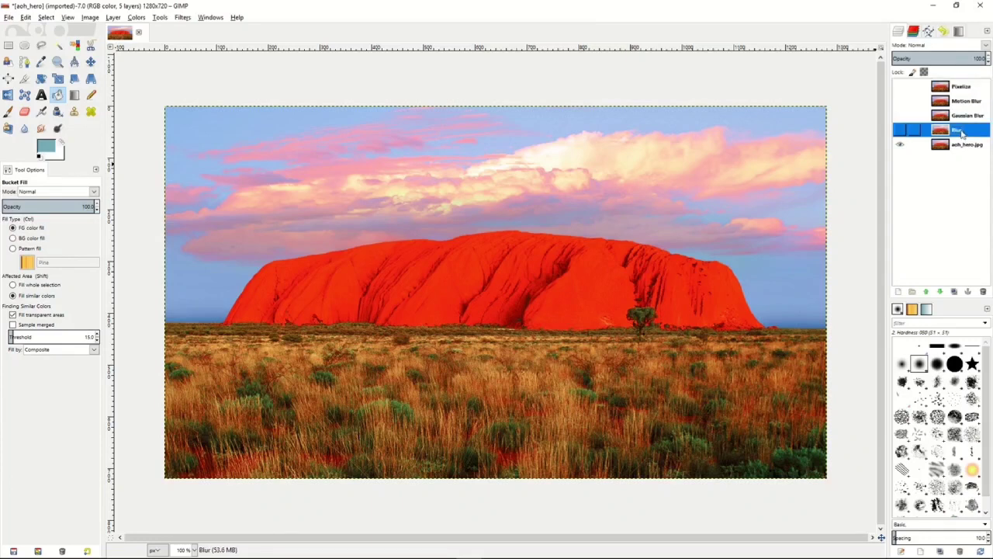
{"action": "left_click", "coordinate": [900, 131]}
{"action": "left_click", "coordinate": [183, 17]}
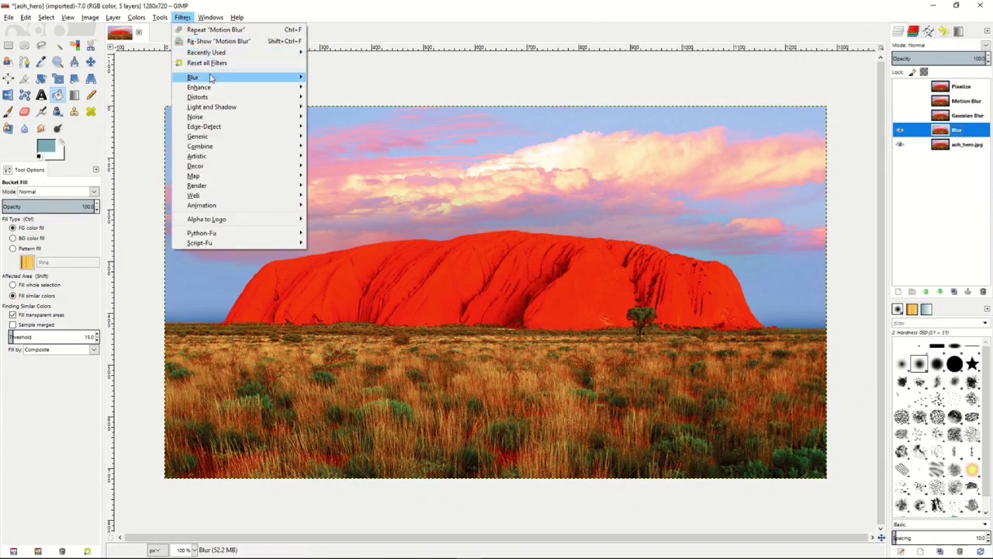
{"action": "mouse_move", "coordinate": [210, 77]}
{"action": "left_click", "coordinate": [327, 78]}
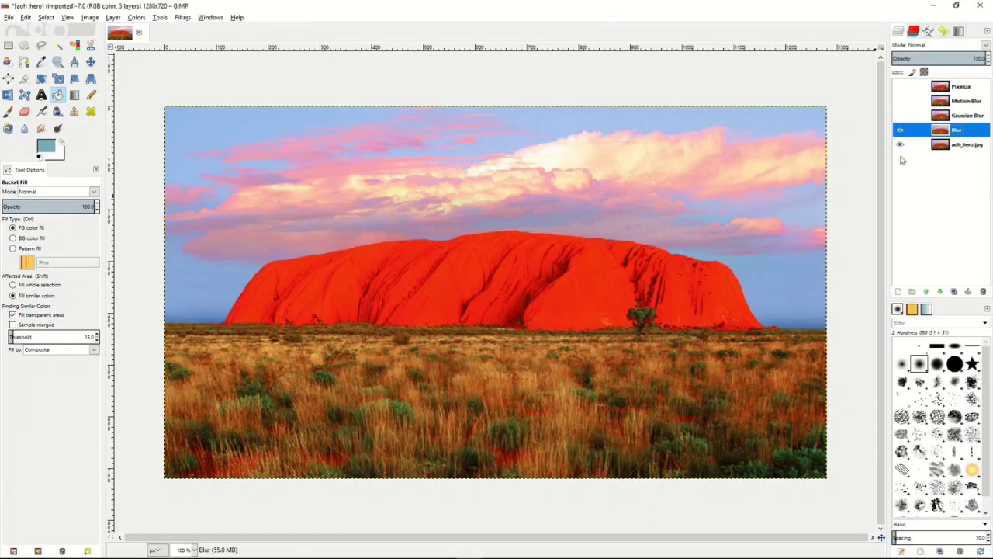
{"action": "left_click", "coordinate": [901, 133]}
{"action": "left_click", "coordinate": [901, 133]}
{"action": "left_click", "coordinate": [901, 134]}
{"action": "left_click", "coordinate": [901, 133]}
- Show the Gaussian Blur layer and apply a Gaussian Blur to it with a slightly reduced linked radius and the RLE method
{"action": "left_click", "coordinate": [969, 117]}
{"action": "left_click", "coordinate": [901, 116]}
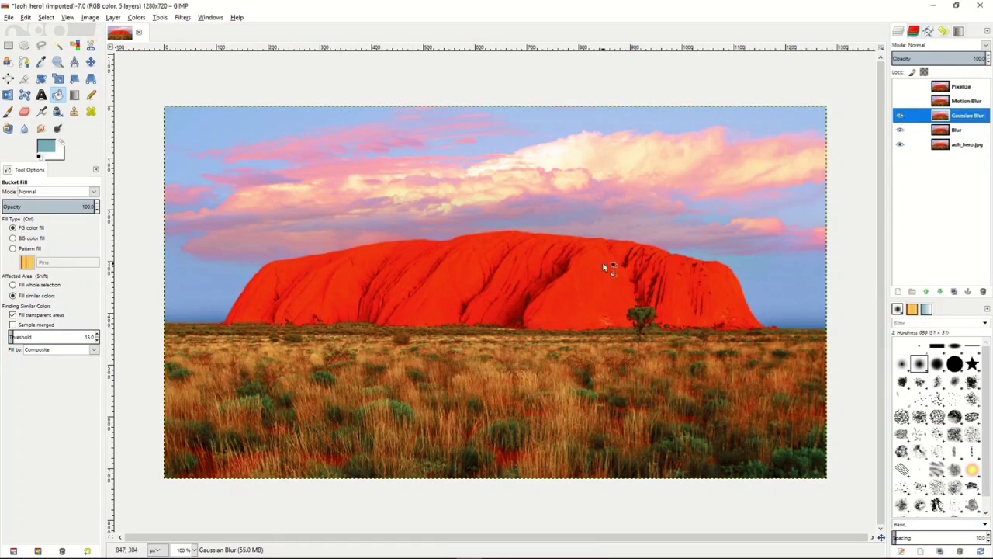
{"action": "left_click", "coordinate": [181, 19]}
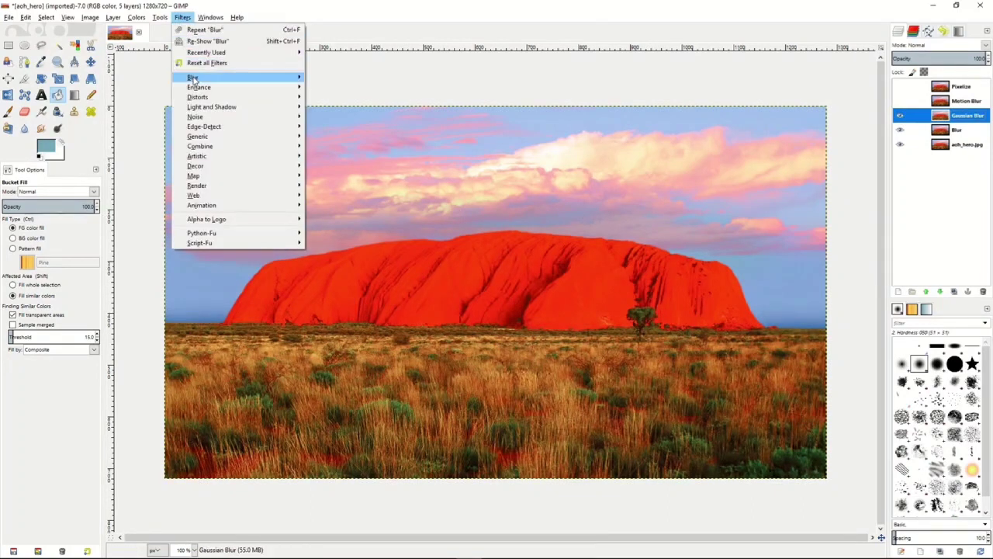
{"action": "mouse_move", "coordinate": [279, 75]}
{"action": "left_click", "coordinate": [348, 75]}
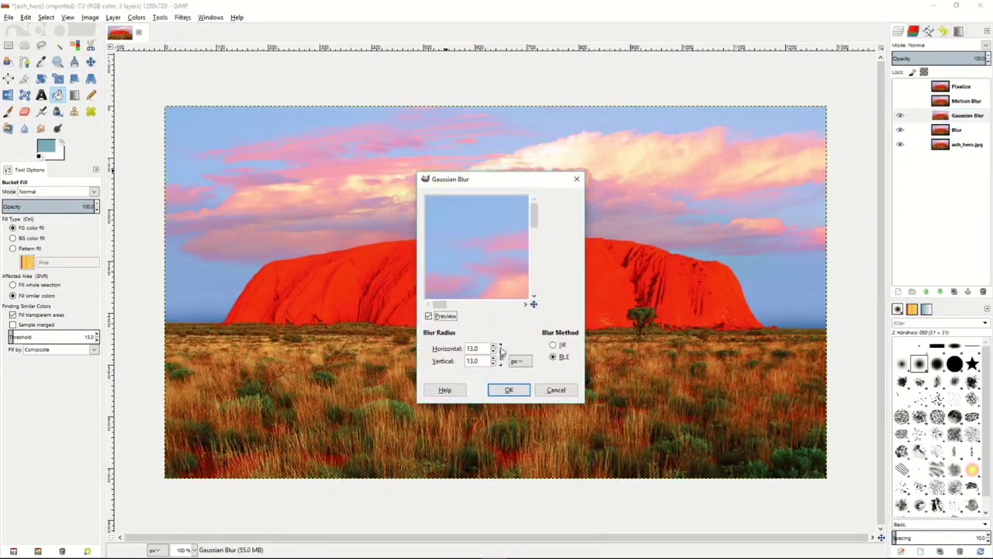
{"action": "left_click", "coordinate": [494, 351]}
{"action": "left_click", "coordinate": [507, 390]}
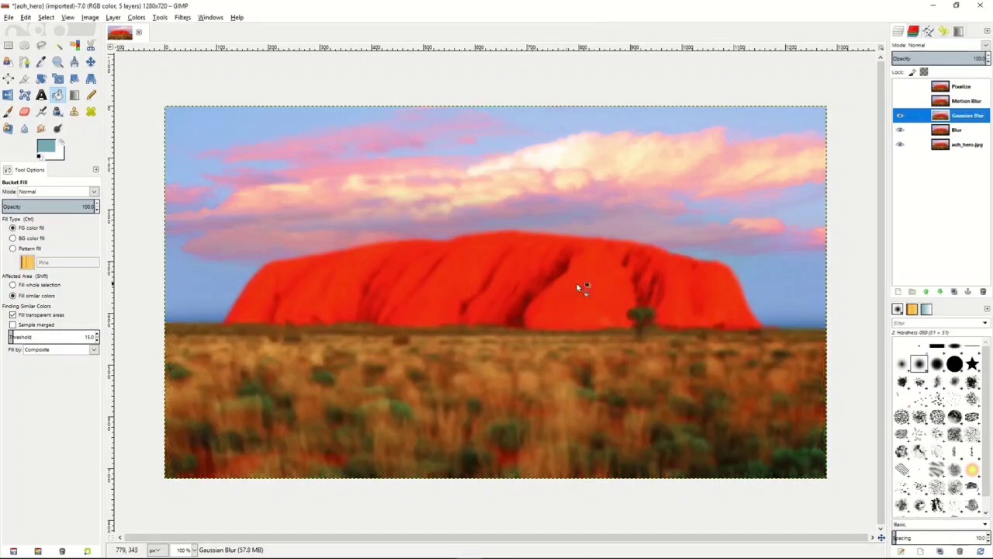
- Show the Motion Blur layer and apply an outward Zoom motion blur to it with length 28, centered at 640, 360 px
{"action": "left_click", "coordinate": [961, 106]}
{"action": "left_click", "coordinate": [900, 110]}
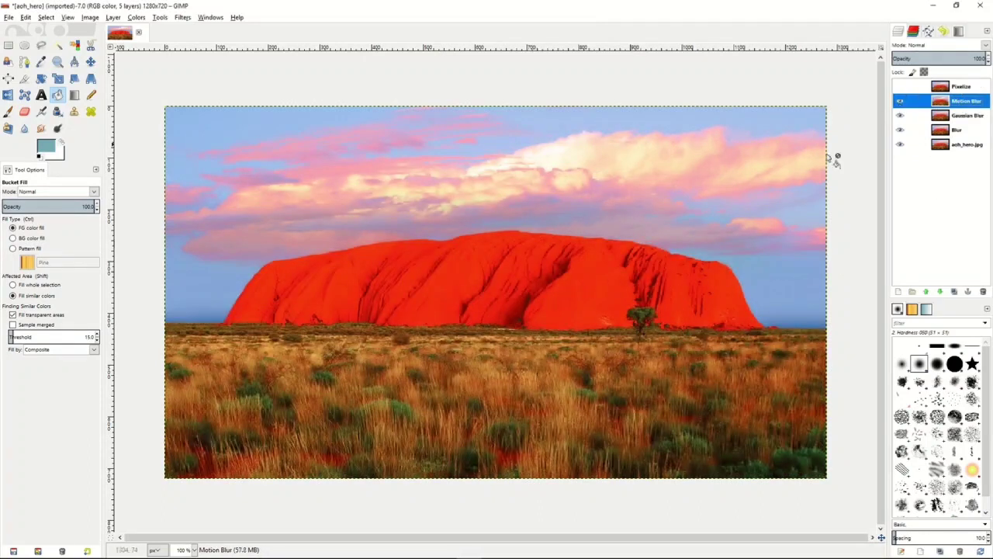
{"action": "left_click", "coordinate": [184, 17]}
{"action": "mouse_move", "coordinate": [205, 78]}
{"action": "left_click", "coordinate": [383, 97]}
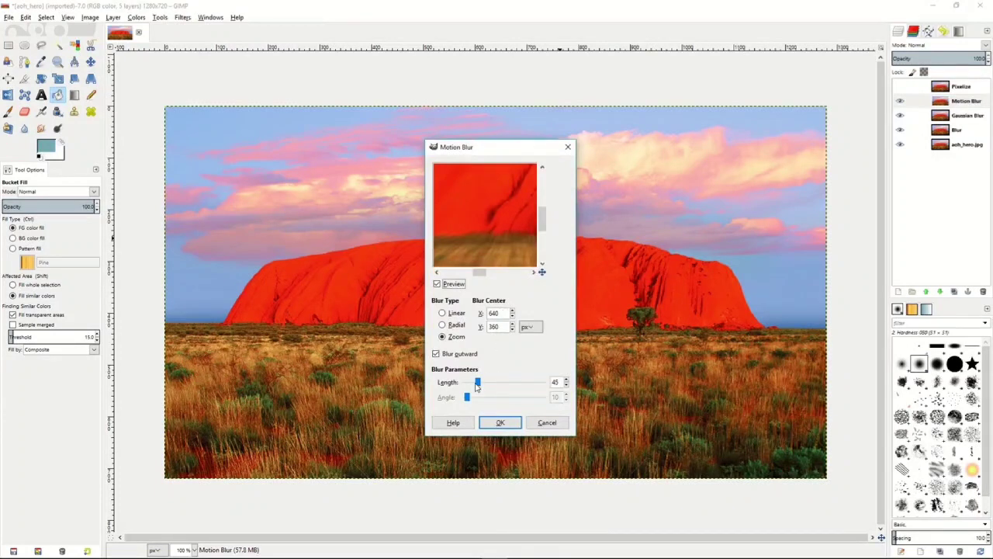
{"action": "left_click_drag", "start_coordinate": [477, 382], "coordinate": [473, 382]}
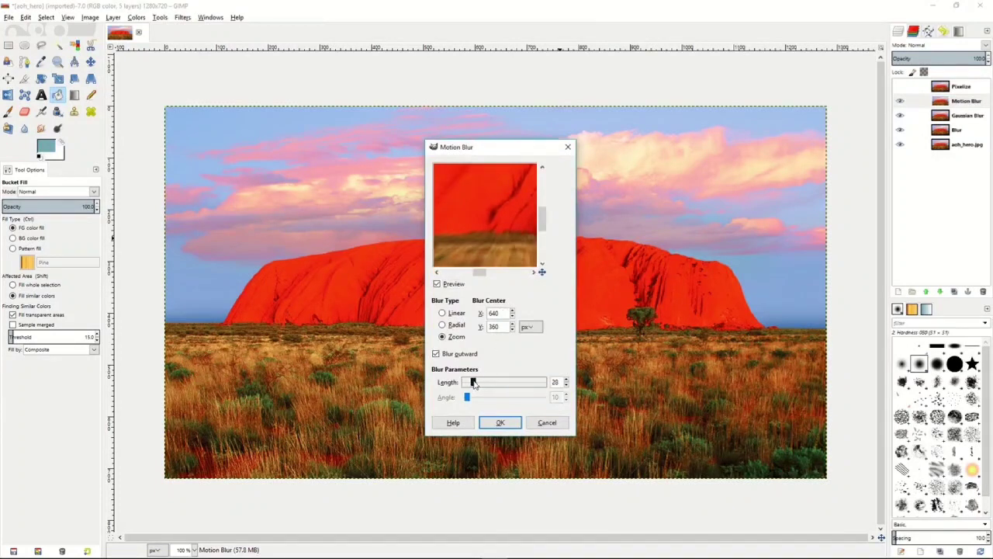
{"action": "left_click", "coordinate": [501, 423]}
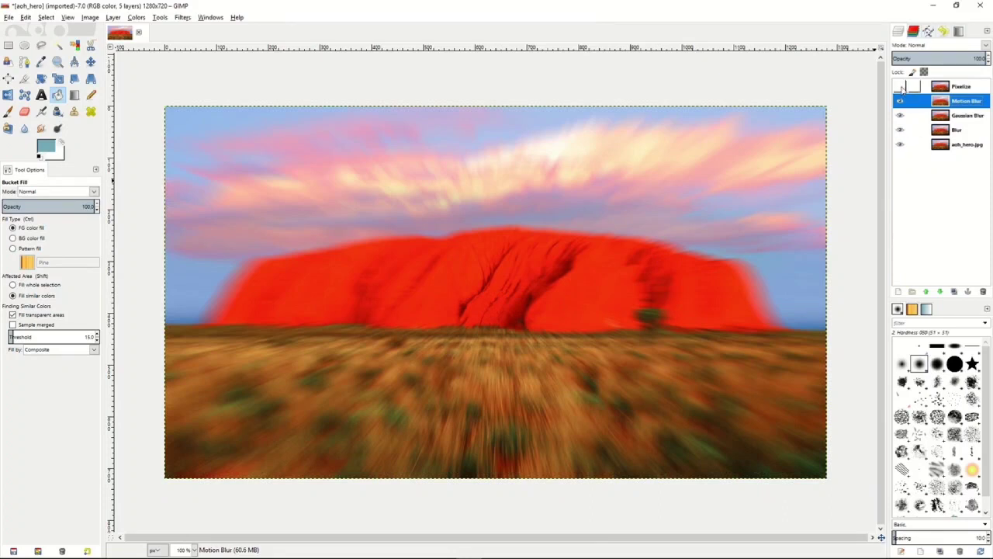
- Show the Pixelize layer and apply Pixelize to it with pixel width and height 7, previewing the rock area
{"action": "left_click", "coordinate": [902, 87]}
{"action": "left_click", "coordinate": [975, 92]}
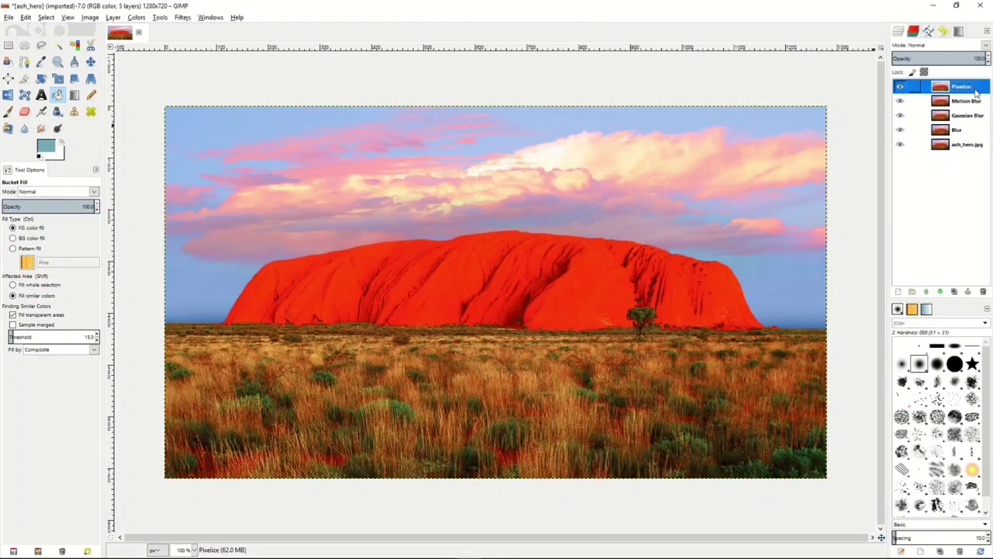
{"action": "left_click", "coordinate": [182, 18]}
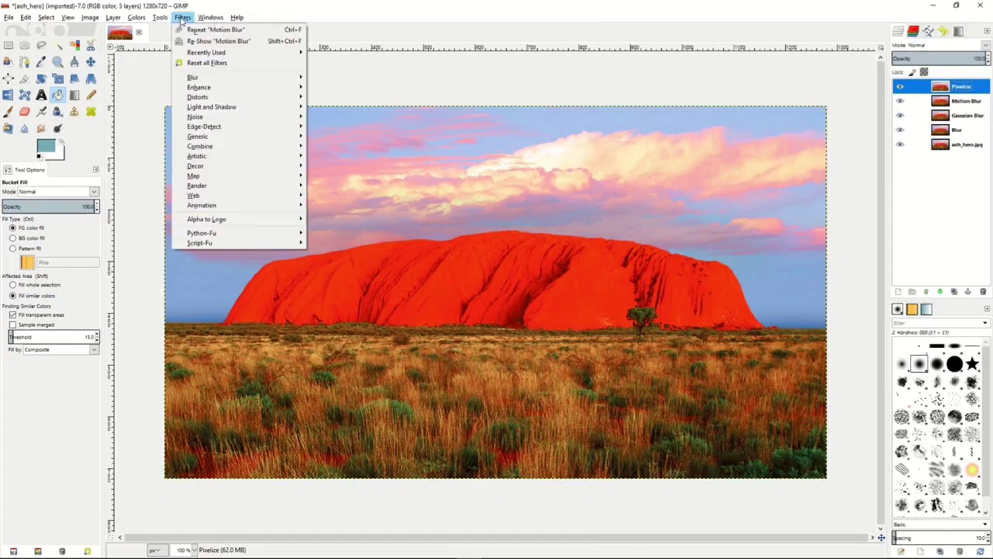
{"action": "mouse_move", "coordinate": [200, 77]}
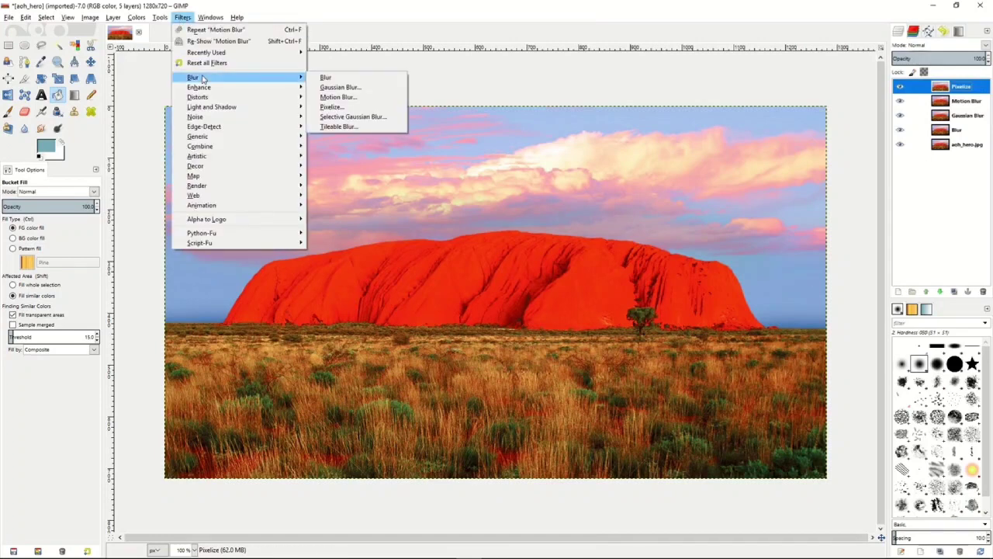
{"action": "left_click", "coordinate": [341, 109]}
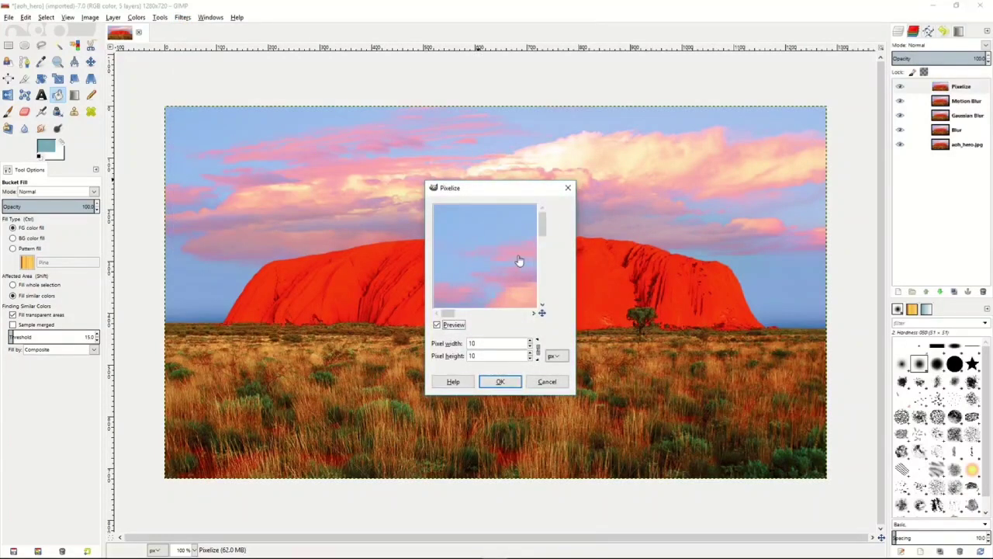
{"action": "left_click_drag", "start_coordinate": [495, 265], "coordinate": [448, 200]}
{"action": "left_click_drag", "start_coordinate": [521, 287], "coordinate": [463, 218]}
{"action": "left_click_drag", "start_coordinate": [505, 277], "coordinate": [490, 266]}
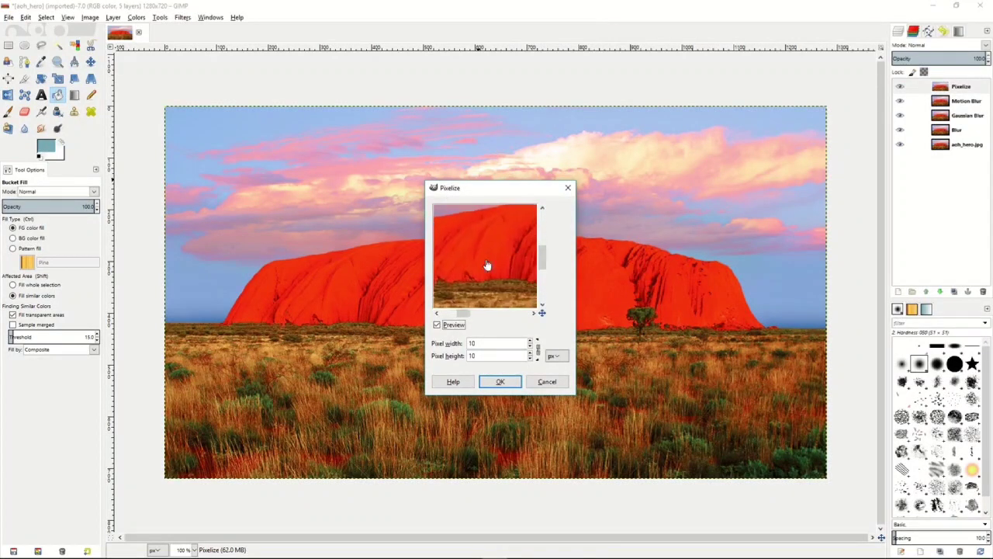
{"action": "left_click", "coordinate": [531, 346]}
{"action": "left_click", "coordinate": [531, 347]}
{"action": "left_click", "coordinate": [531, 346]}
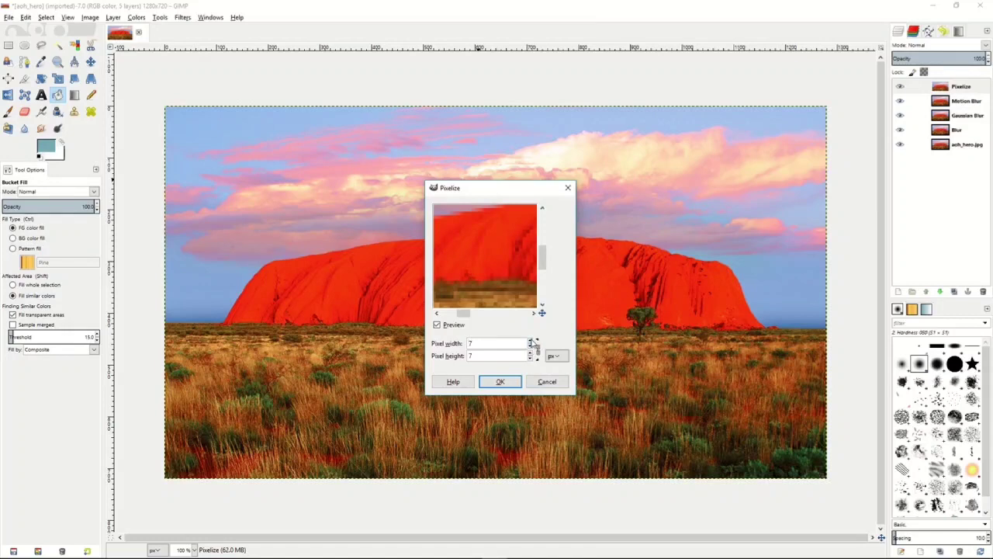
{"action": "left_click", "coordinate": [501, 382]}
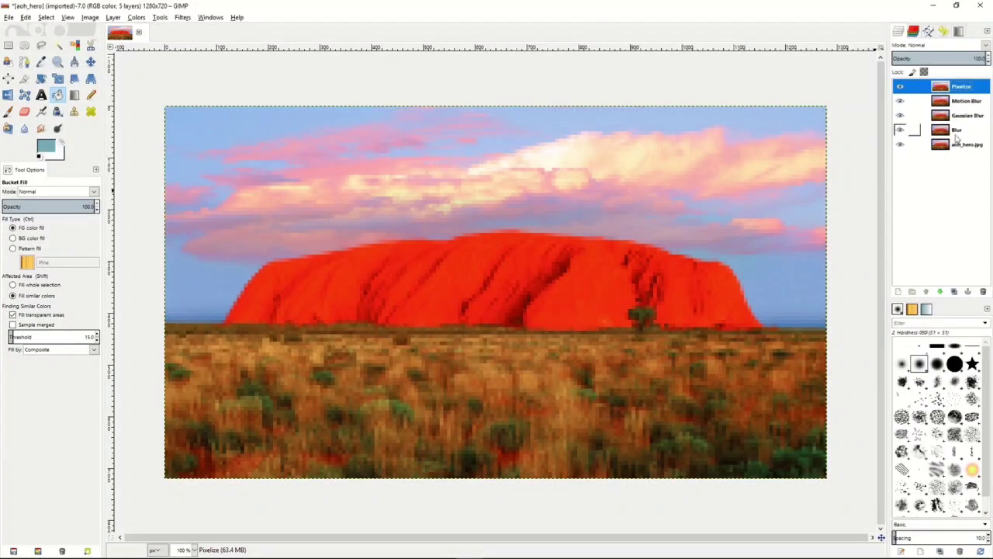
- Hide the Pixelize, Motion Blur and Gaussian Blur layers and lower the Blur layer's opacity to about 46
{"action": "left_click", "coordinate": [900, 86]}
{"action": "left_click", "coordinate": [900, 101]}
{"action": "left_click", "coordinate": [900, 114]}
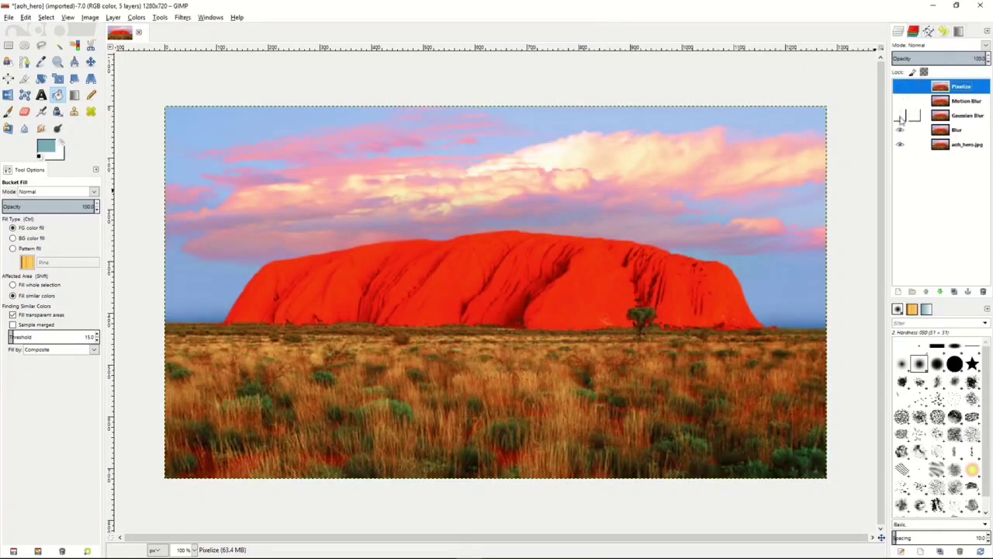
{"action": "left_click", "coordinate": [959, 134]}
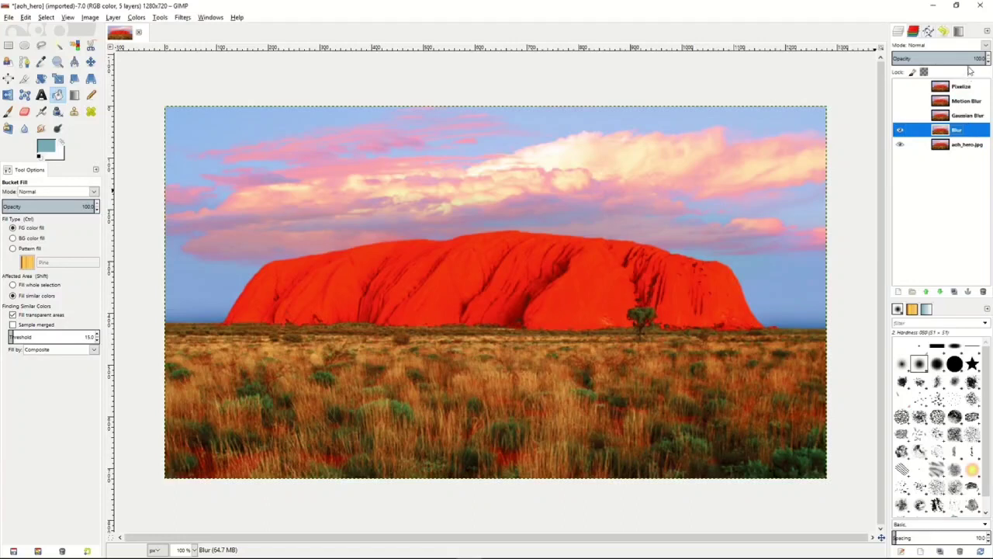
{"action": "left_click_drag", "start_coordinate": [959, 57], "coordinate": [935, 58]}
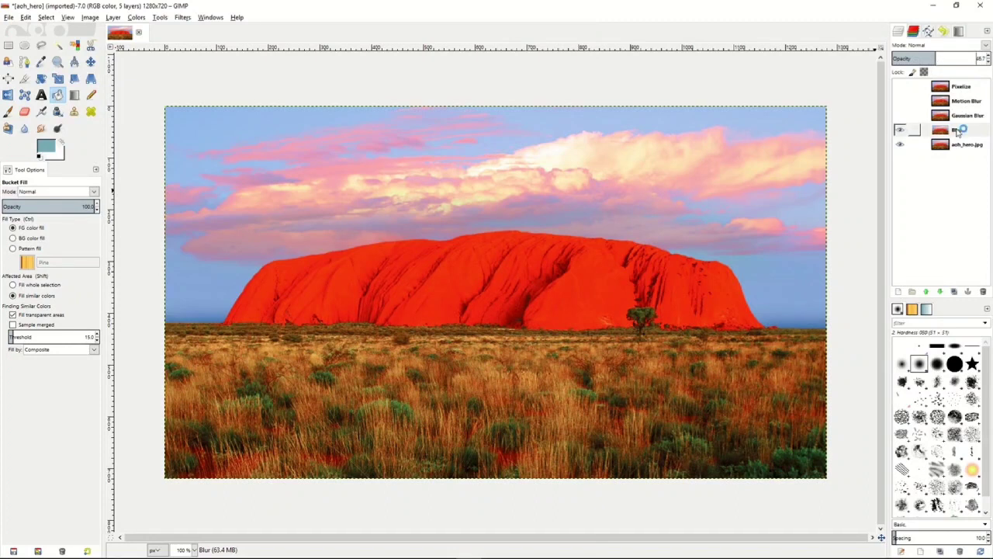
- Show the Gaussian Blur layer, lower its opacity to about 56, and hide it again
{"action": "left_click", "coordinate": [900, 115]}
{"action": "left_click", "coordinate": [966, 117]}
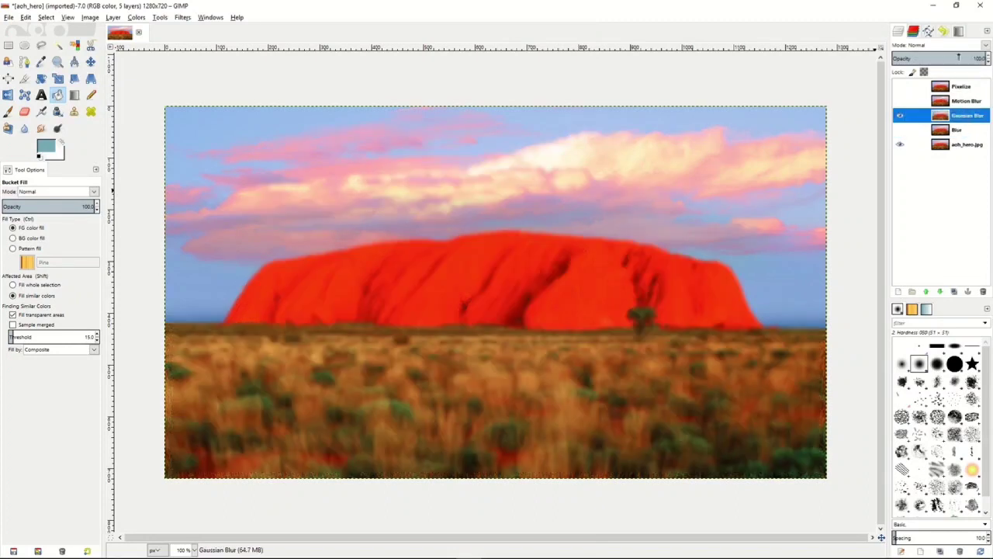
{"action": "left_click_drag", "start_coordinate": [960, 55], "coordinate": [942, 57]}
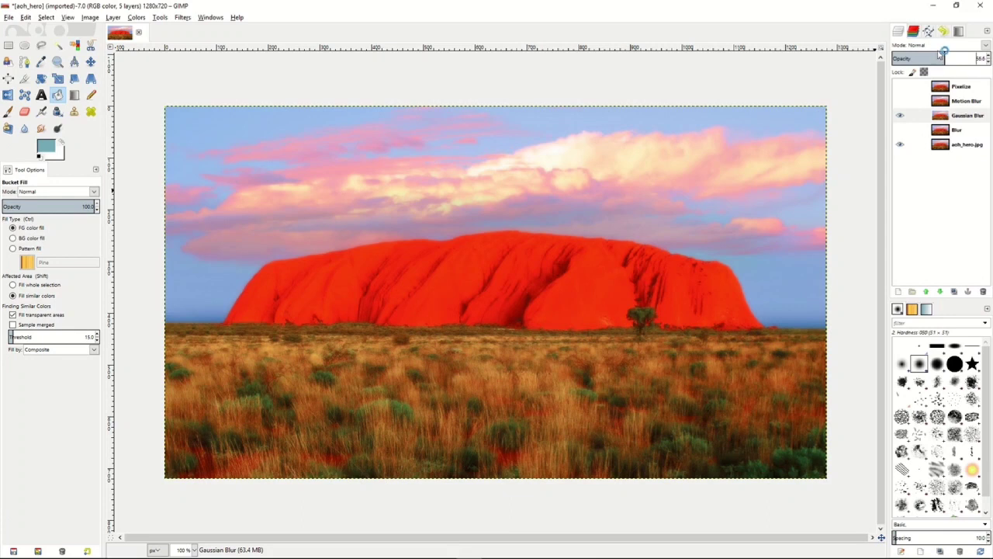
{"action": "left_click", "coordinate": [901, 115]}
- Show the Motion Blur layer, lower its opacity to about 50, and hide it again
{"action": "left_click", "coordinate": [962, 102]}
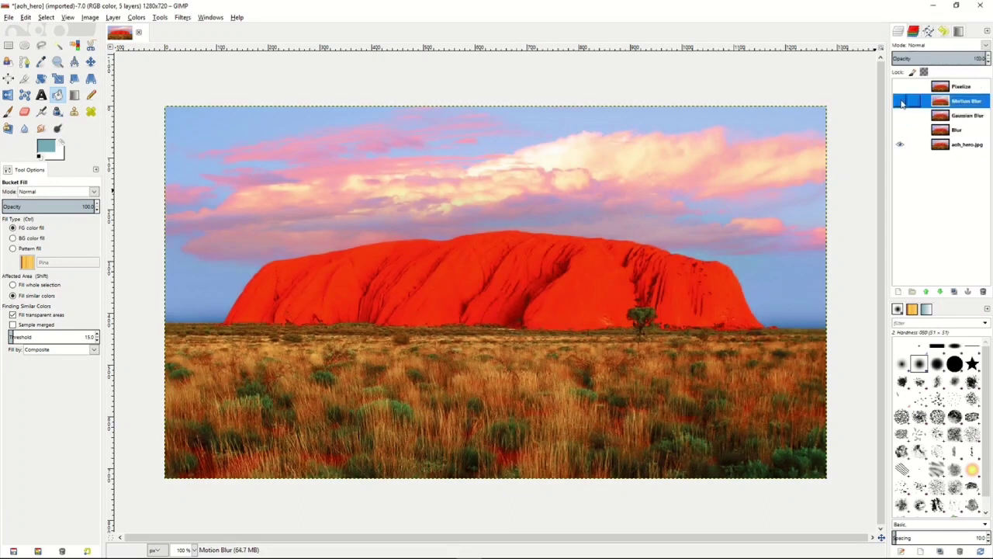
{"action": "left_click", "coordinate": [900, 101]}
{"action": "left_click_drag", "start_coordinate": [962, 58], "coordinate": [939, 58]}
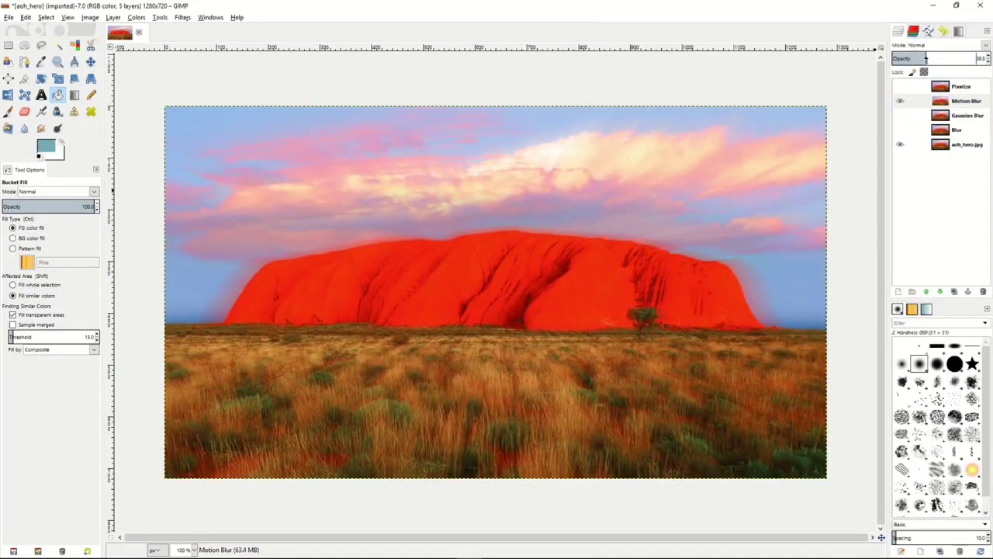
{"action": "left_click_drag", "start_coordinate": [926, 58], "coordinate": [939, 58]}
{"action": "left_click", "coordinate": [900, 101]}
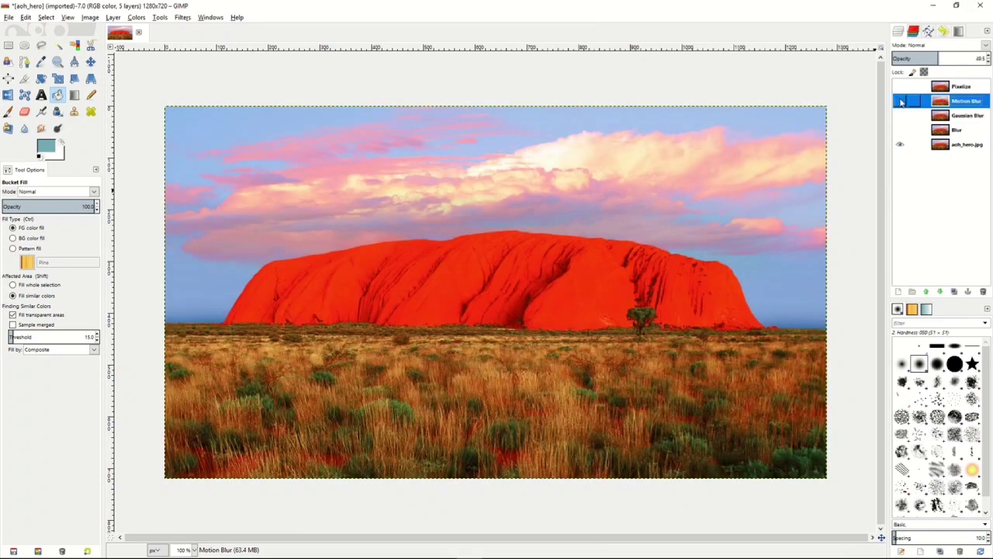
- Show the Pixelize layer, try a reduced opacity on it, and restore the opacity to 100
{"action": "left_click", "coordinate": [958, 87]}
{"action": "left_click", "coordinate": [900, 86]}
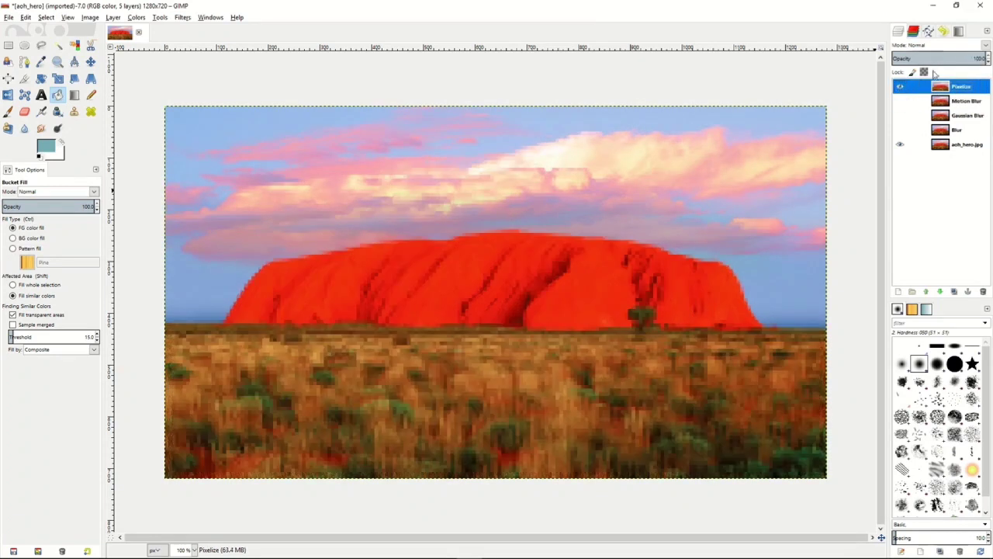
{"action": "left_click", "coordinate": [935, 59]}
{"action": "left_click_drag", "start_coordinate": [936, 58], "coordinate": [990, 59]}
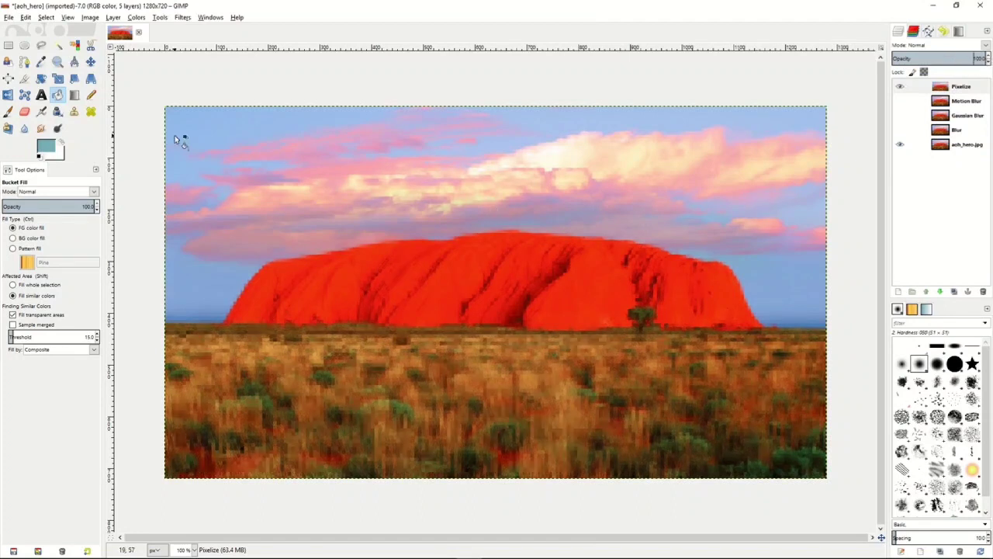
- Draw a rectangular selection of about 1238 x 677 px just inside the edges of the image
{"action": "left_click", "coordinate": [7, 45]}
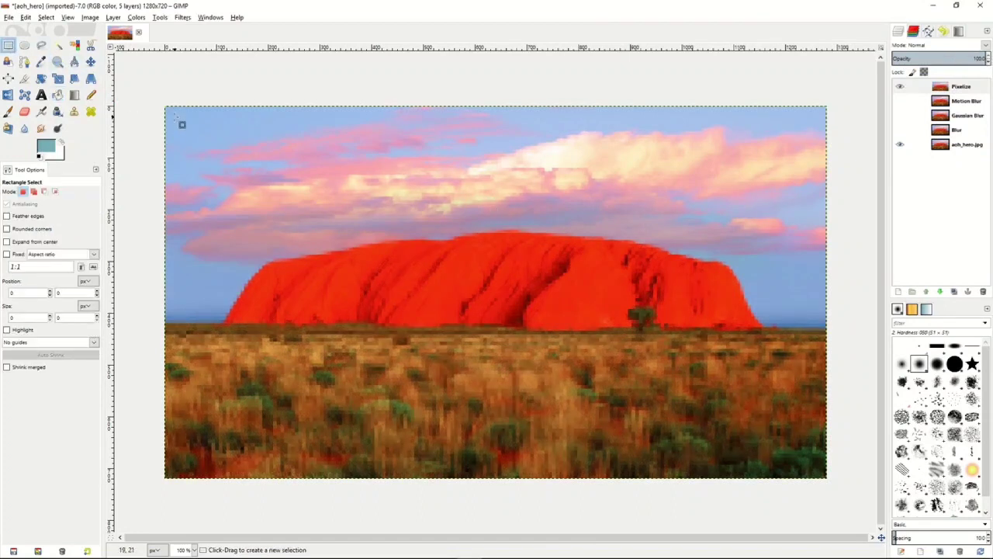
{"action": "left_click_drag", "start_coordinate": [174, 117], "coordinate": [813, 464]}
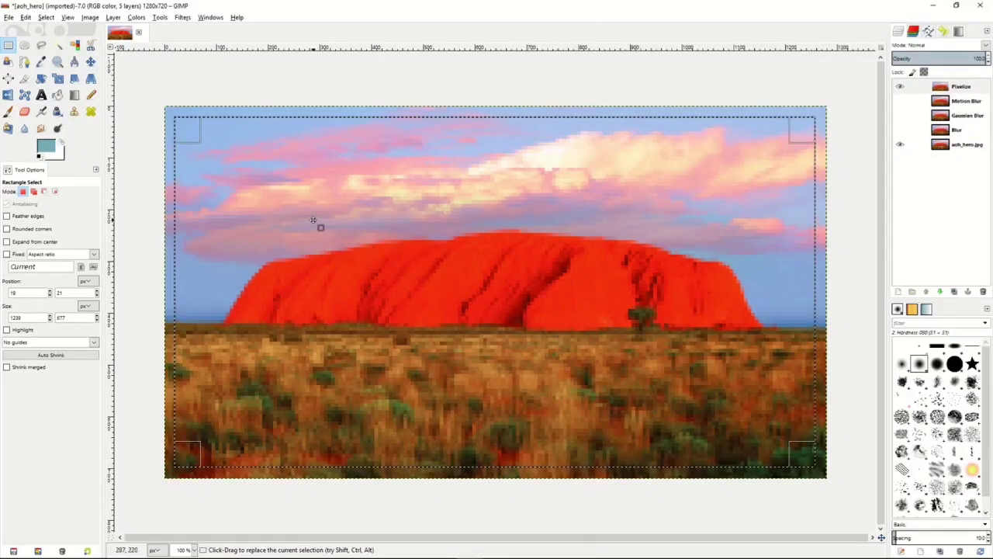
- Add a layer mask to the Pixelize layer, initialized from the selection with the mask inverted
{"action": "left_click", "coordinate": [966, 88]}
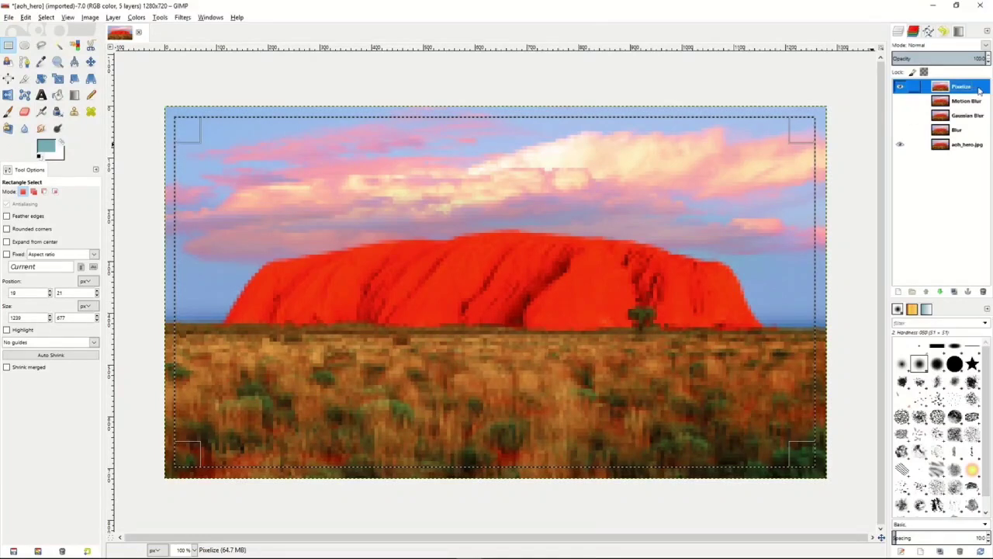
{"action": "right_click", "coordinate": [975, 90]}
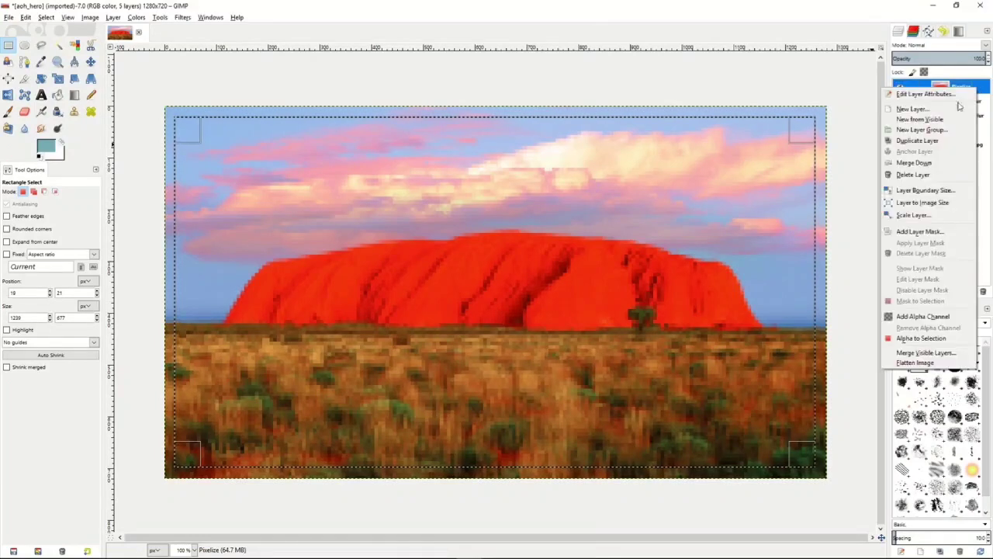
{"action": "left_click", "coordinate": [919, 231]}
{"action": "left_click", "coordinate": [859, 246]}
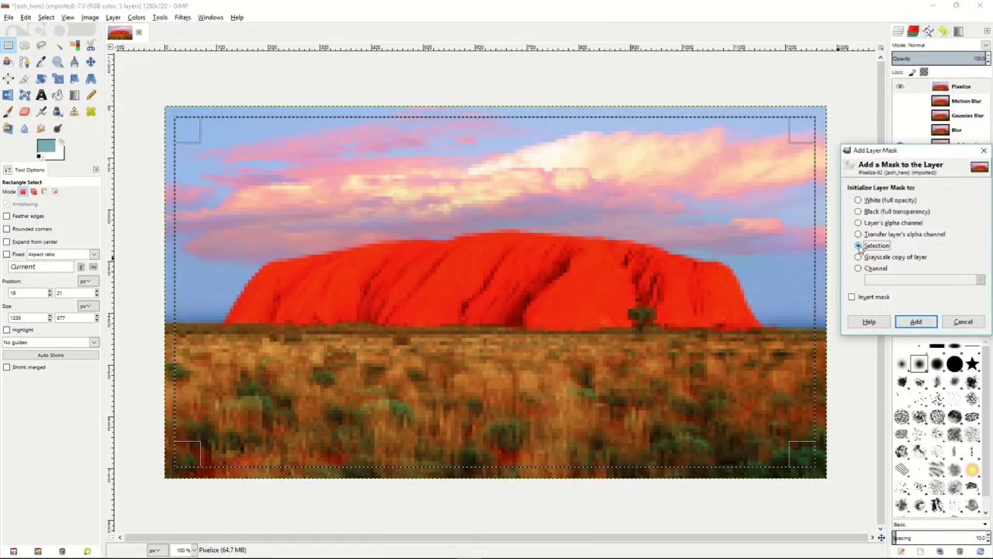
{"action": "left_click", "coordinate": [852, 297]}
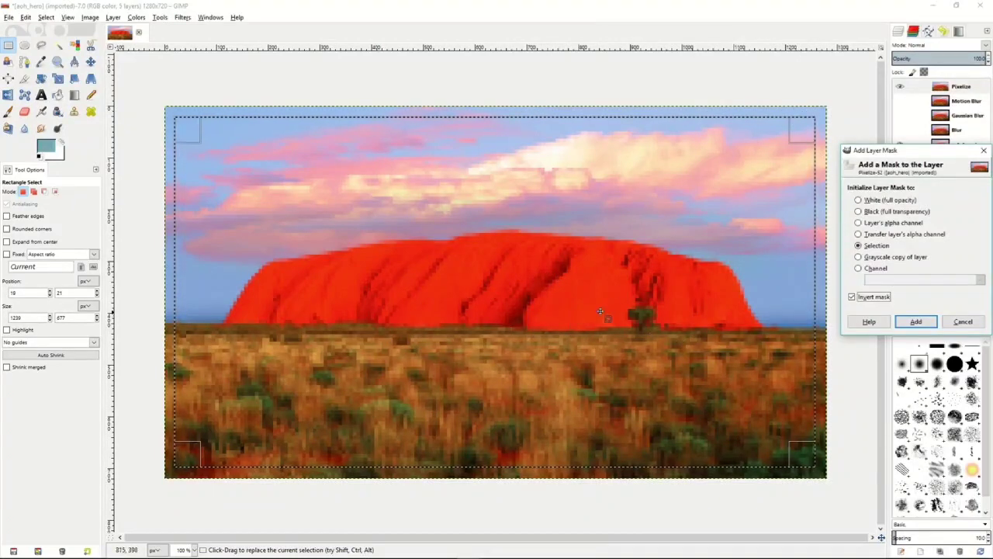
{"action": "left_click", "coordinate": [917, 321]}
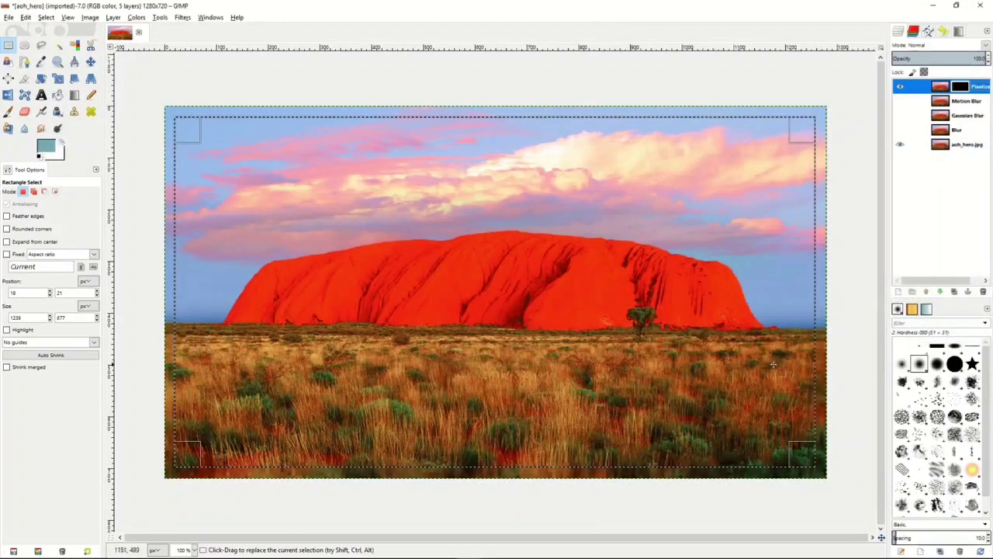
{"action": "right_click", "coordinate": [434, 245]}
{"action": "mouse_move", "coordinate": [455, 274]}
{"action": "left_click", "coordinate": [528, 293]}
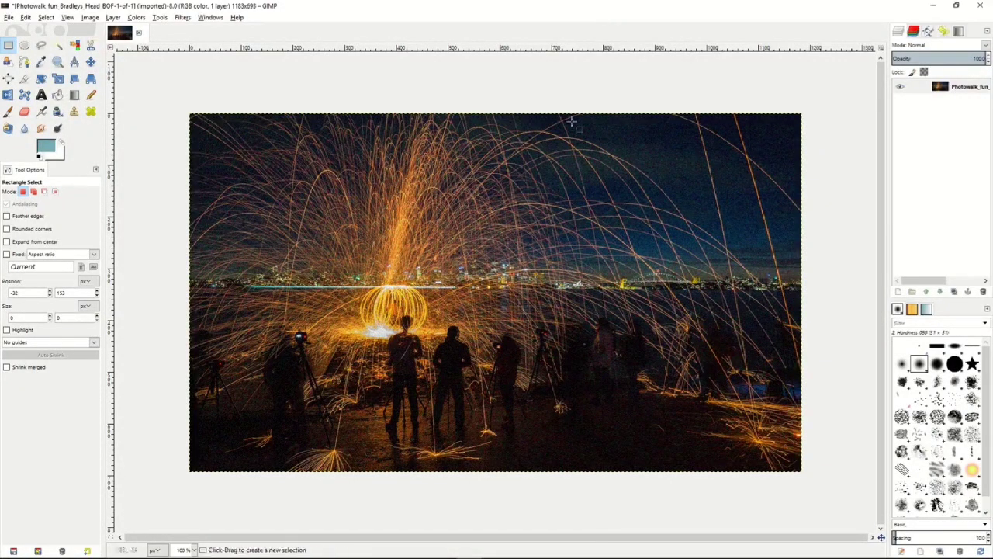
- Apply Selective Gaussian Blur with radius 4 and max delta 43 to a selected ground area of about 321 x 163 px, and clear the selection
{"action": "left_click_drag", "start_coordinate": [521, 386], "coordinate": [683, 465]}
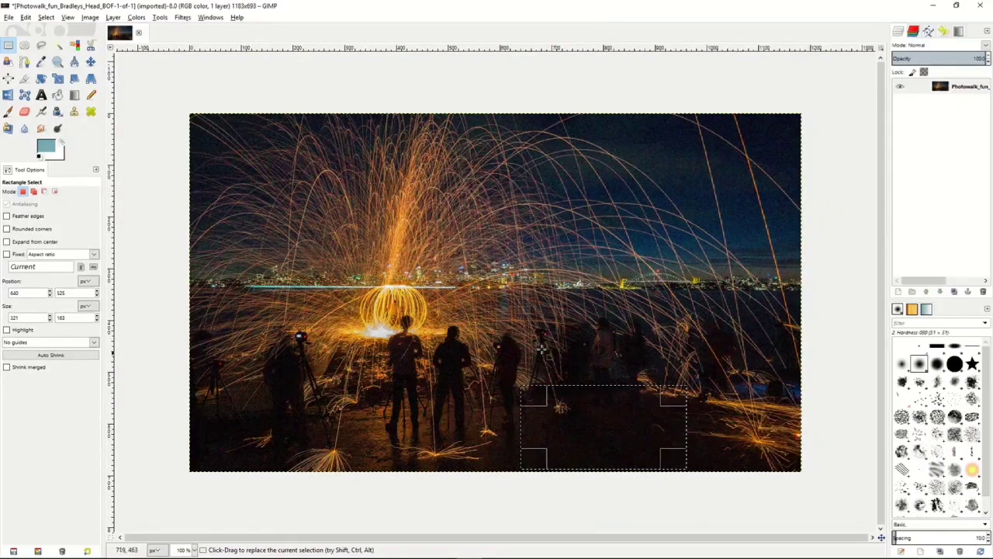
{"action": "left_click", "coordinate": [182, 18]}
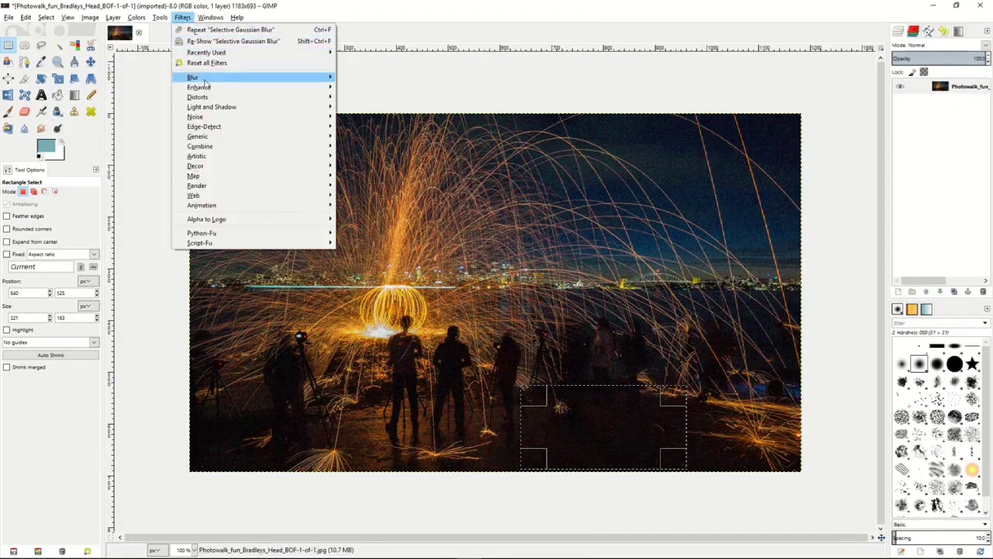
{"action": "mouse_move", "coordinate": [233, 78]}
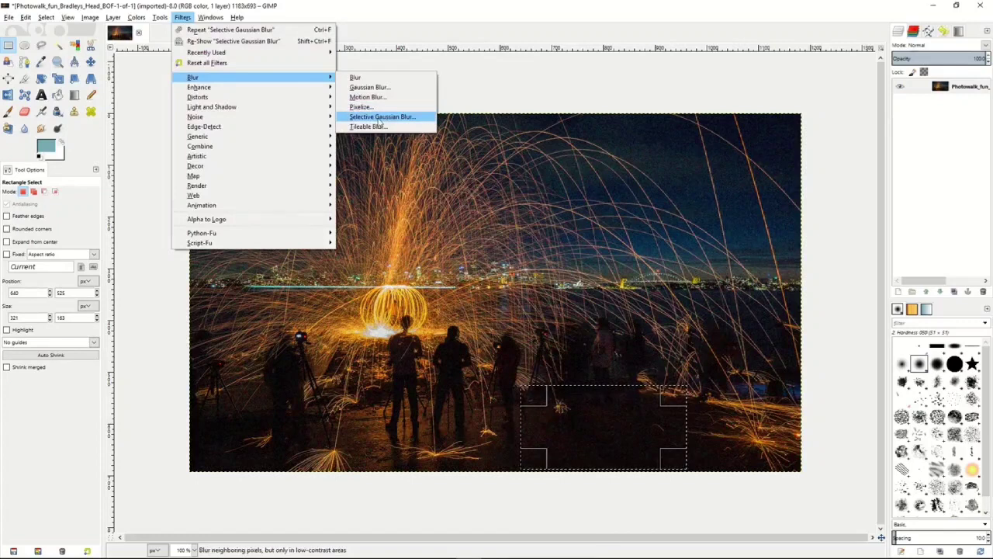
{"action": "left_click", "coordinate": [379, 118]}
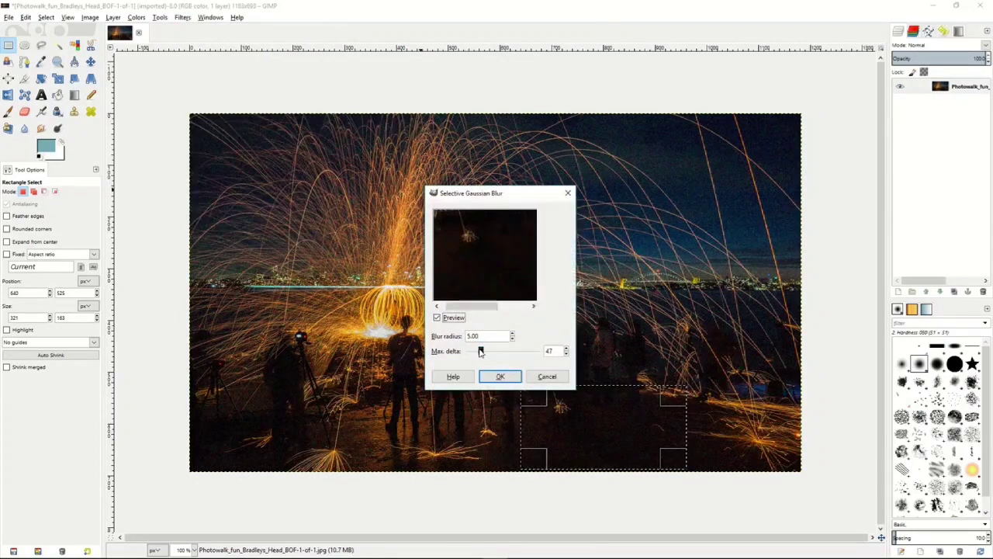
{"action": "left_click_drag", "start_coordinate": [481, 353], "coordinate": [480, 354]}
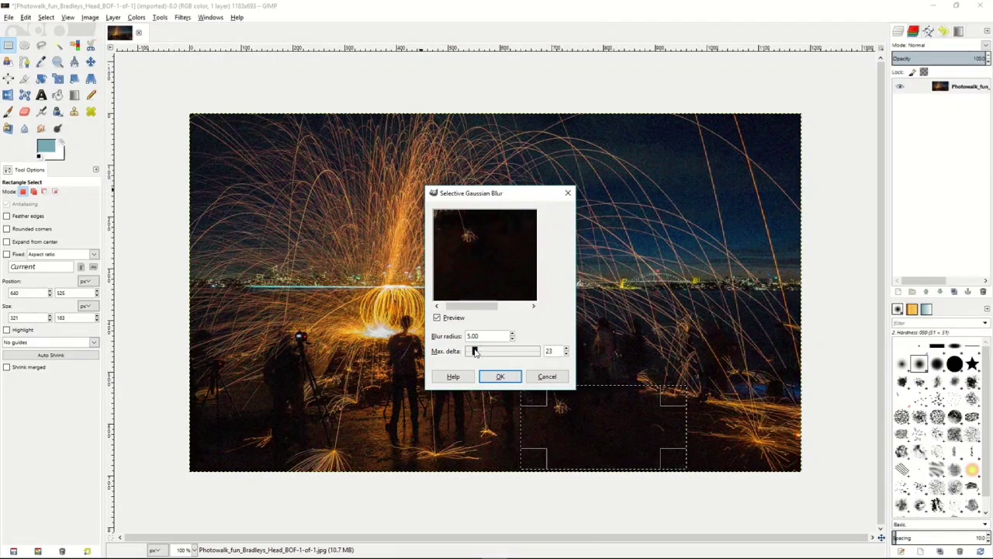
{"action": "left_click_drag", "start_coordinate": [480, 352], "coordinate": [480, 351]}
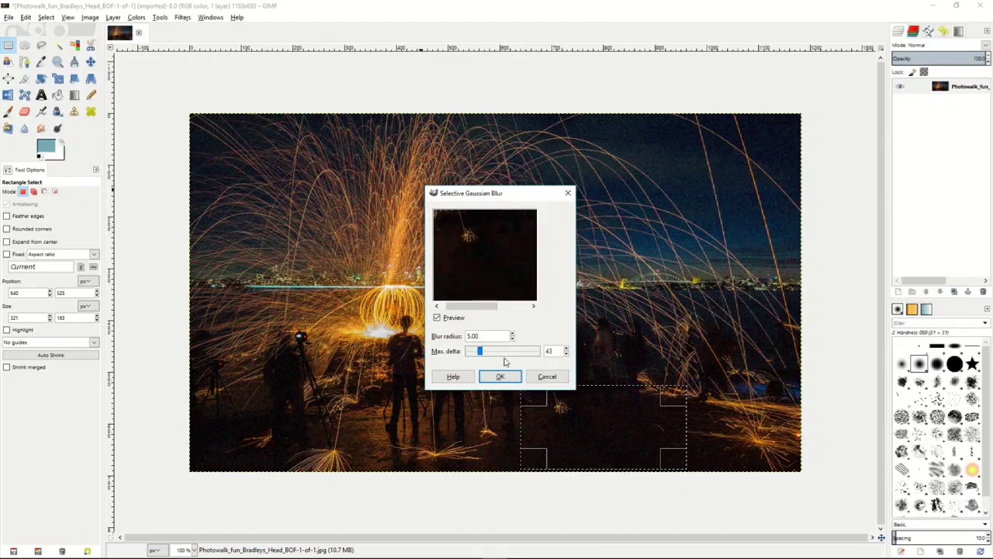
{"action": "left_click", "coordinate": [512, 340]}
{"action": "left_click", "coordinate": [512, 340]}
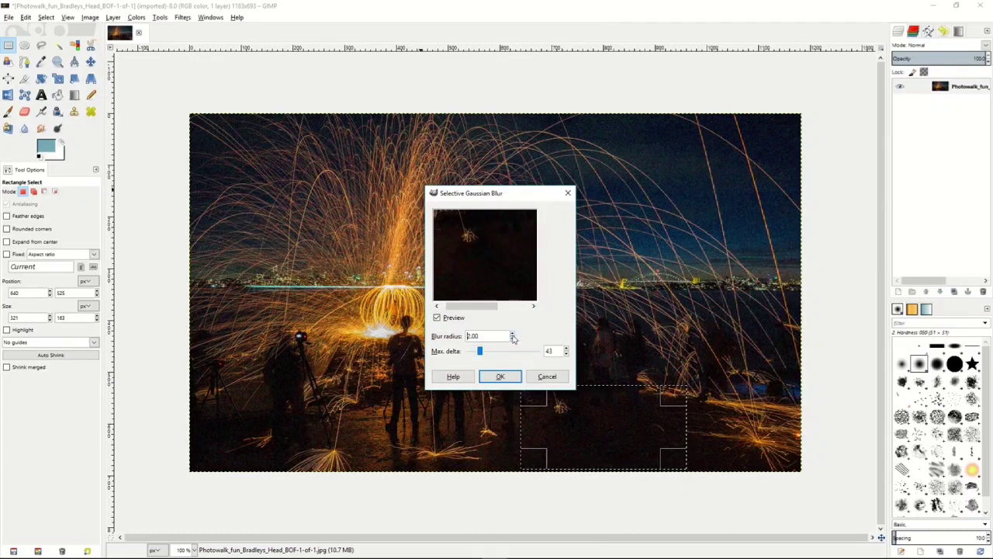
{"action": "left_click", "coordinate": [512, 334]}
{"action": "left_click", "coordinate": [512, 334]}
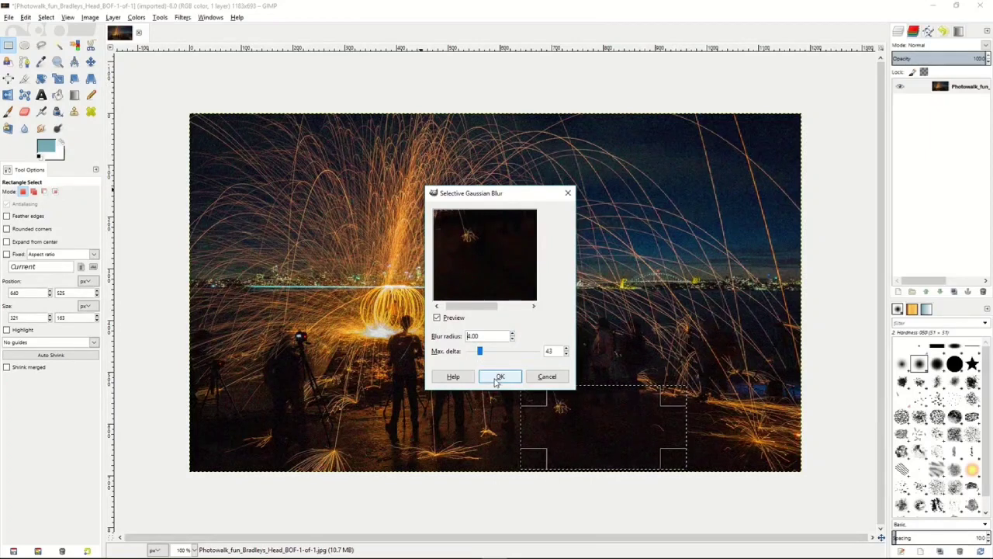
{"action": "left_click", "coordinate": [499, 378]}
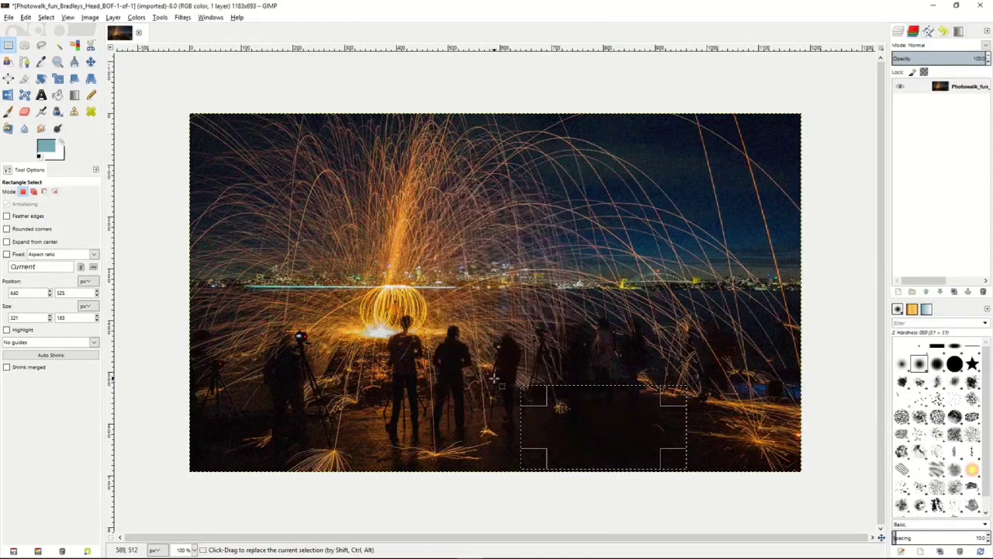
{"action": "left_click", "coordinate": [169, 218]}
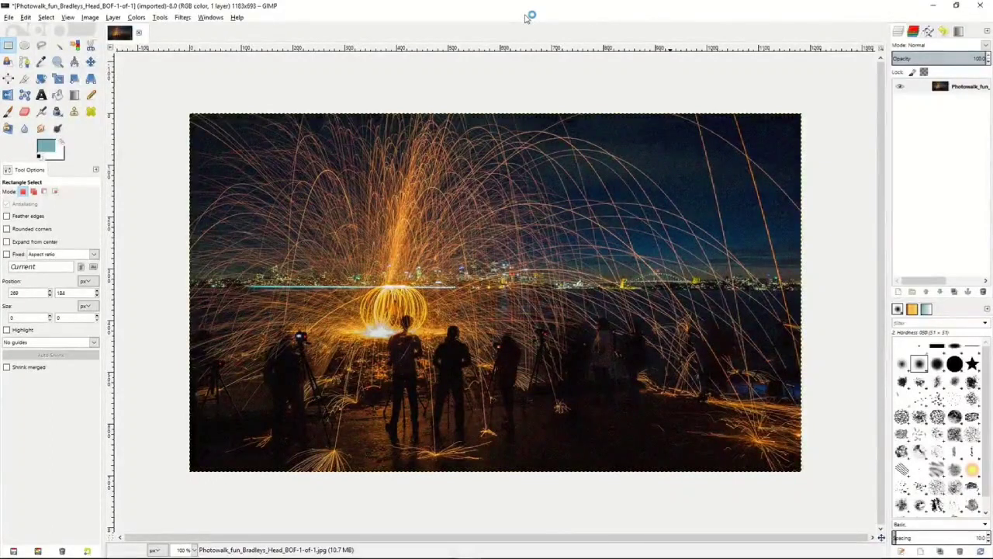
- Look through the options of the Clone, Heal, Perspective Clone, Blur/Sharpen and Smudge tools
{"action": "left_click", "coordinate": [75, 112]}
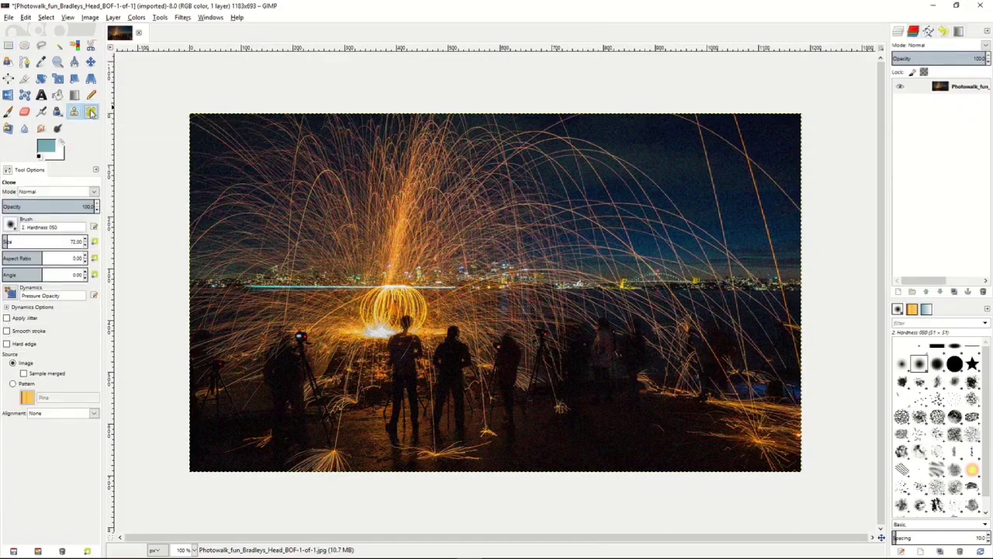
{"action": "left_click", "coordinate": [91, 113]}
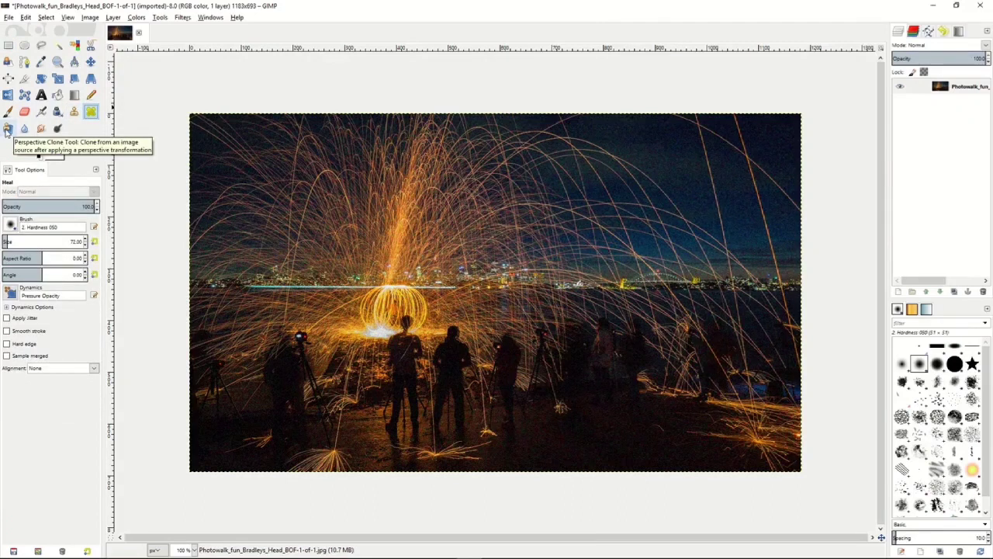
{"action": "left_click", "coordinate": [7, 130]}
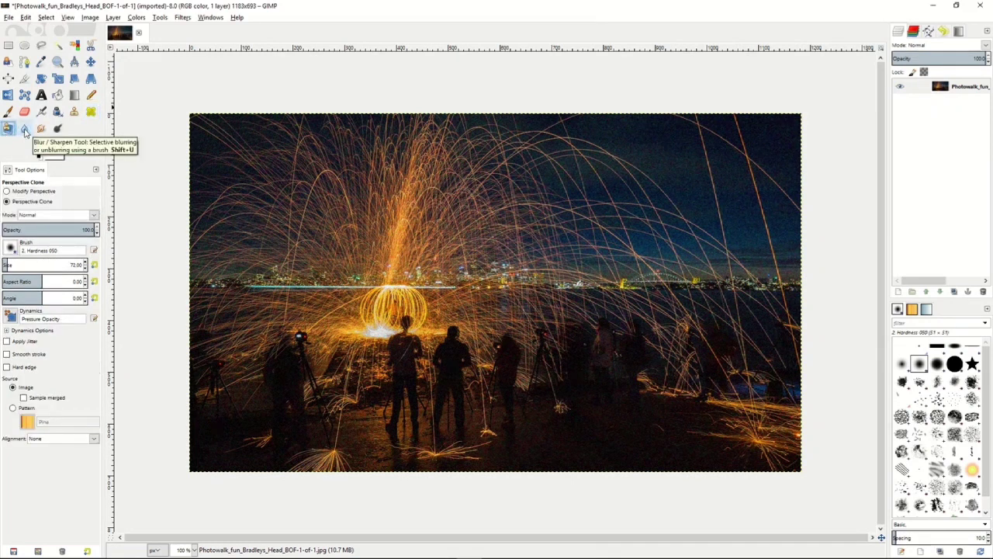
{"action": "left_click", "coordinate": [24, 129]}
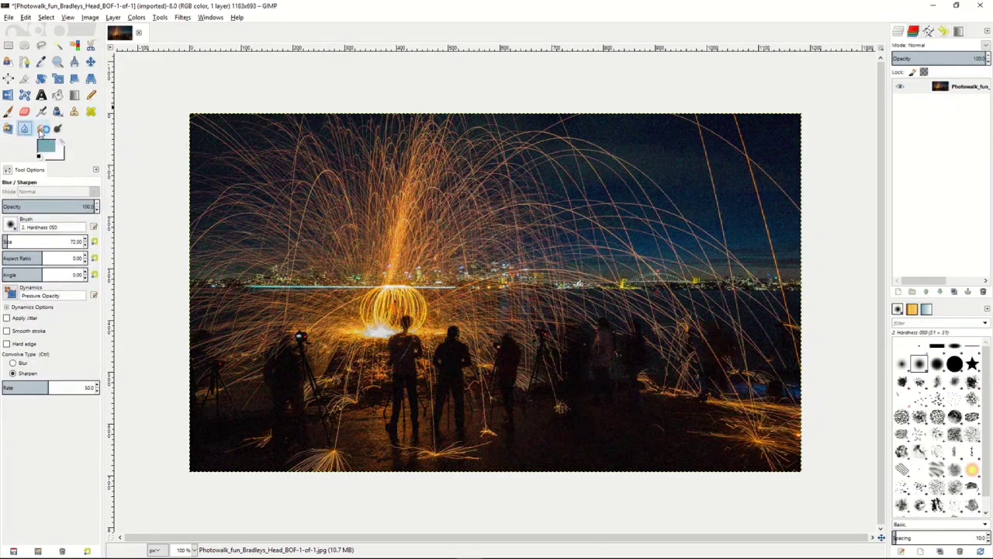
{"action": "left_click", "coordinate": [42, 130]}
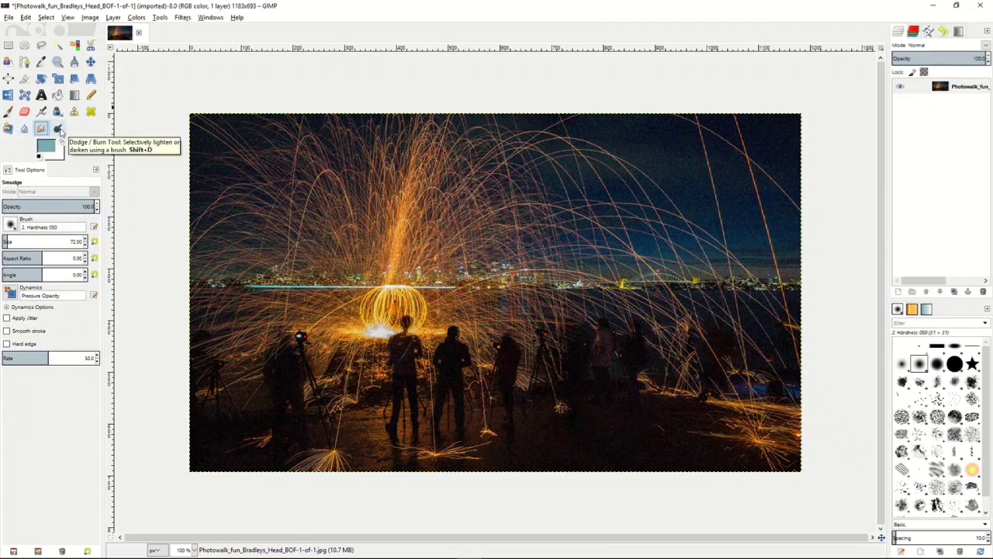
- Clone the dark area below the silhouettes on the right half of the photo over the bystanders and tripod there
{"action": "left_click", "coordinate": [76, 113]}
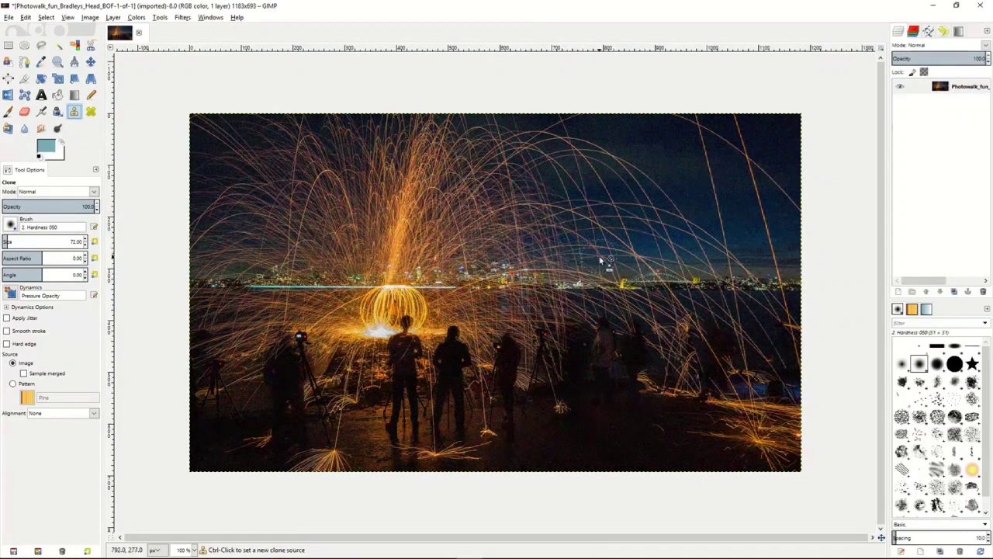
{"action": "left_click", "coordinate": [607, 400], "text": "ctrl"}
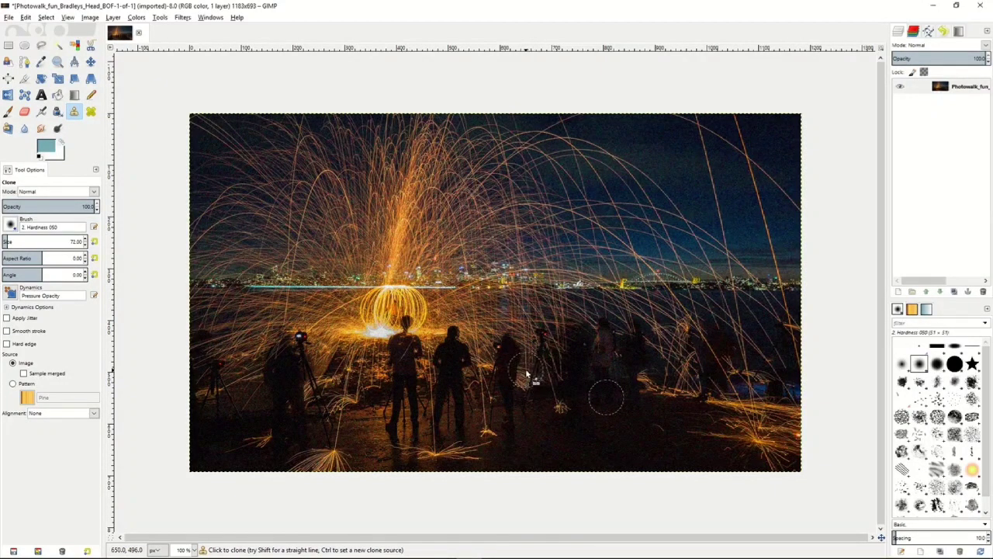
{"action": "mouse_move", "coordinate": [525, 368]}
{"action": "left_mouse_down"}
{"action": "mouse_move", "coordinate": [545, 315]}
{"action": "mouse_move", "coordinate": [544, 380]}
{"action": "mouse_move", "coordinate": [569, 323]}
{"action": "mouse_move", "coordinate": [566, 382]}
{"action": "mouse_move", "coordinate": [595, 314]}
{"action": "mouse_move", "coordinate": [606, 381]}
{"action": "mouse_move", "coordinate": [617, 318]}
{"action": "mouse_move", "coordinate": [635, 381]}
{"action": "mouse_move", "coordinate": [648, 303]}
{"action": "mouse_move", "coordinate": [661, 399]}
{"action": "mouse_move", "coordinate": [670, 323]}
{"action": "mouse_move", "coordinate": [679, 387]}
{"action": "left_mouse_up"}
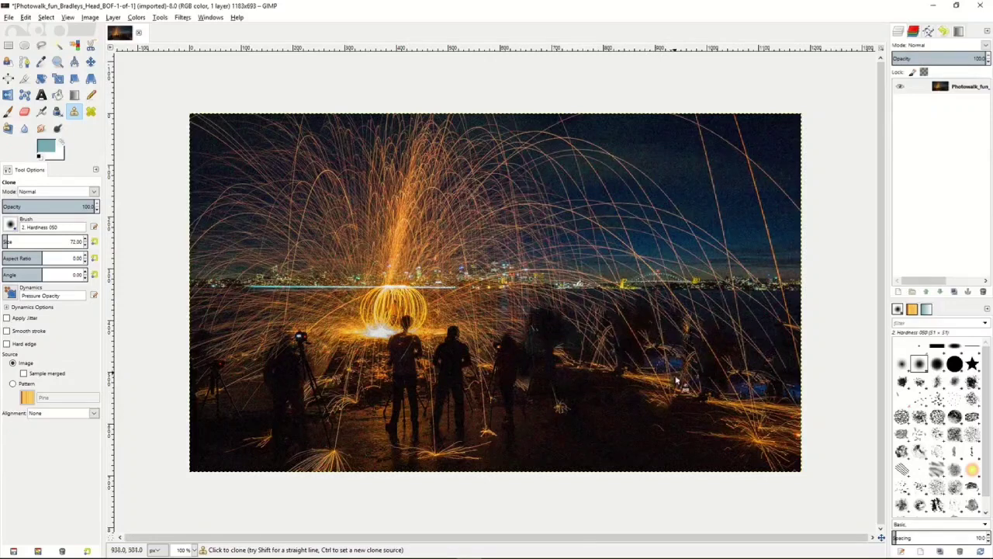
- Paint with the Heal tool over the sparks in the sky just above the right part of the skyline
{"action": "left_click", "coordinate": [91, 113]}
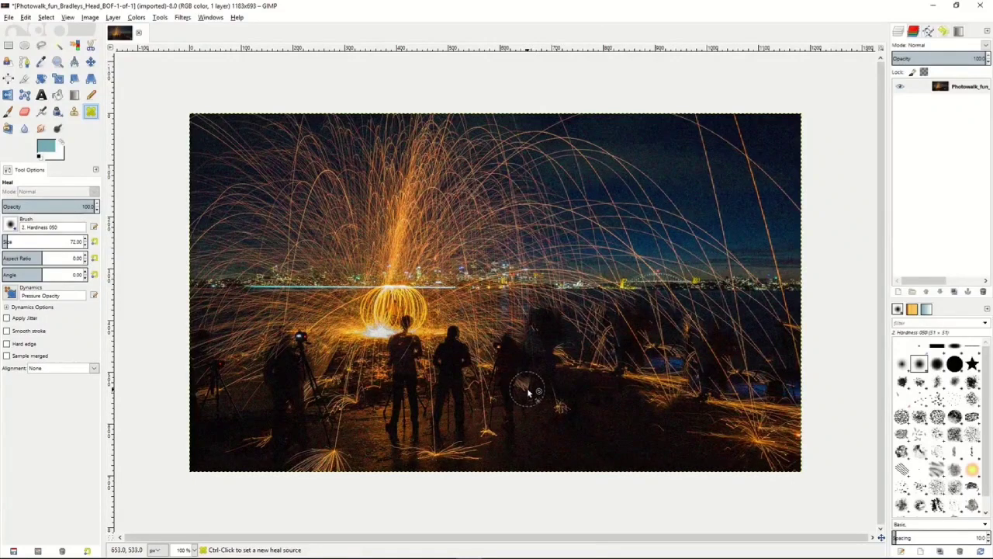
{"action": "left_click", "coordinate": [488, 383], "text": "ctrl"}
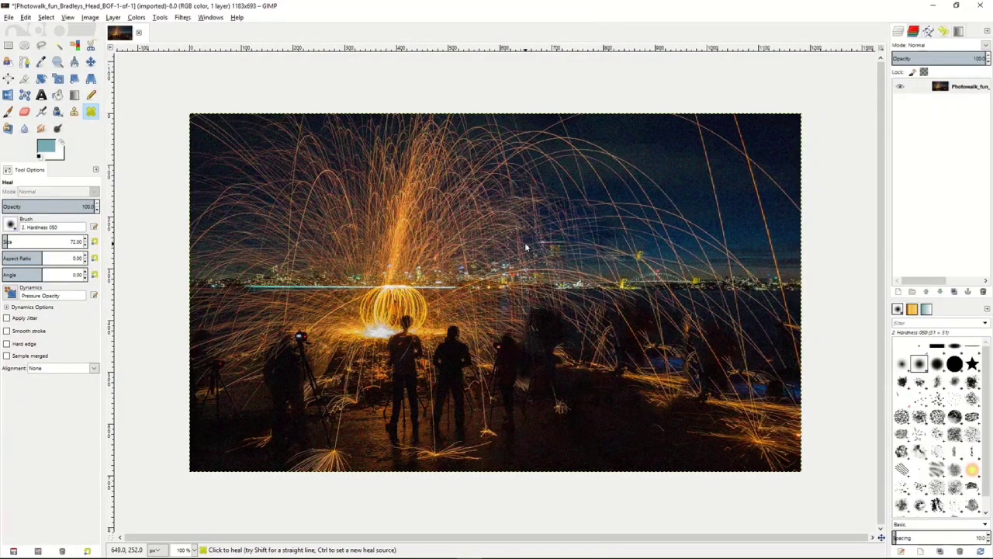
- Modify the Perspective Clone frame by moving its upper-left corner inward, keeping the other three at the image corners
{"action": "left_click", "coordinate": [9, 129]}
{"action": "left_click", "coordinate": [24, 190]}
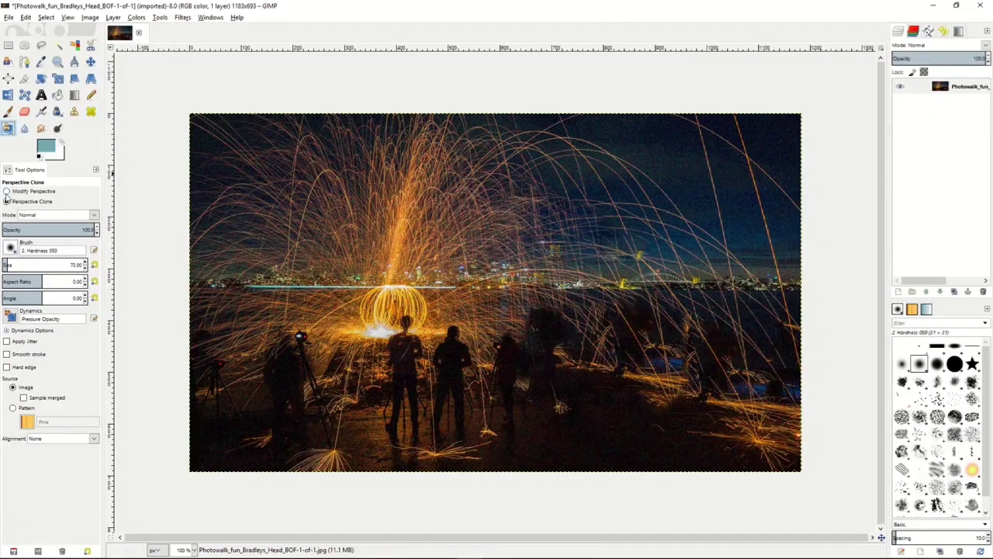
{"action": "left_click_drag", "start_coordinate": [361, 231], "coordinate": [414, 277]}
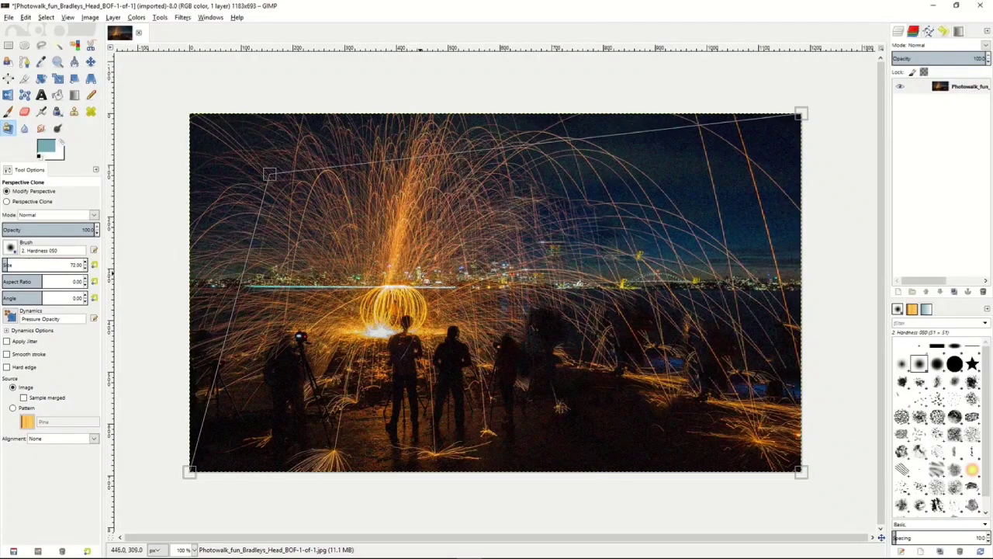
- Set the perspective clone source near the frame's upper-left corner and paint it over the lower-right water and ground
{"action": "left_click", "coordinate": [7, 202]}
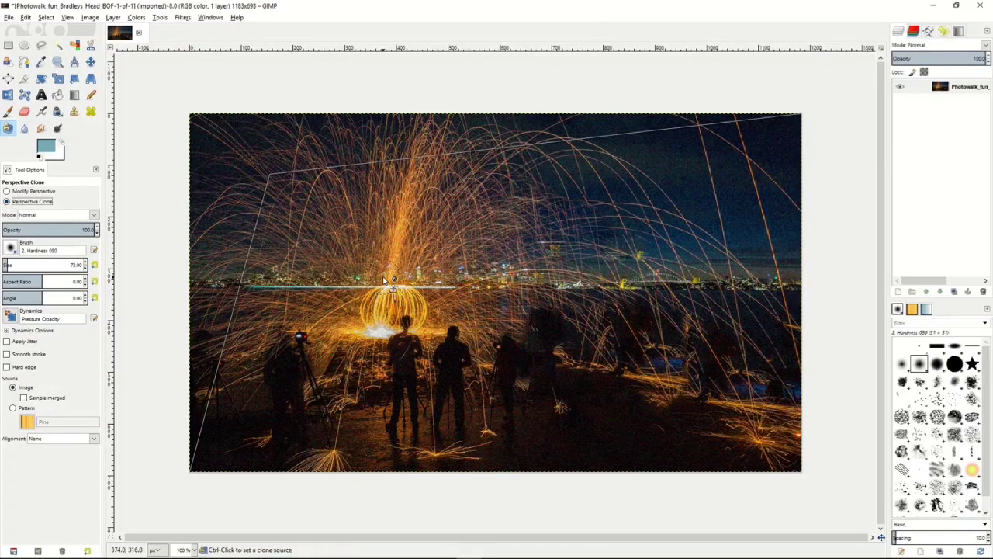
{"action": "left_click", "coordinate": [275, 183], "text": "ctrl"}
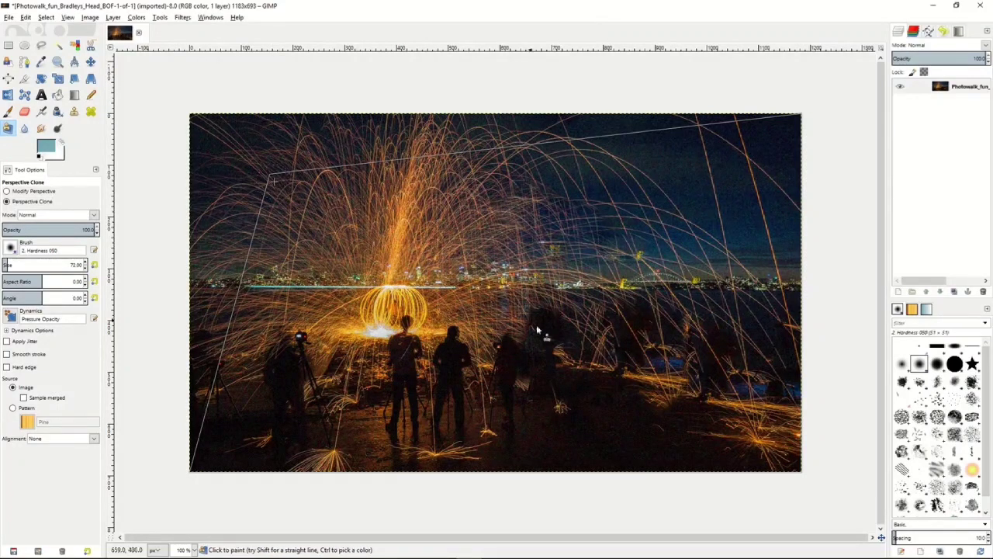
{"action": "mouse_move", "coordinate": [704, 405]}
{"action": "left_mouse_down"}
{"action": "mouse_move", "coordinate": [724, 359]}
{"action": "mouse_move", "coordinate": [693, 381]}
{"action": "mouse_move", "coordinate": [684, 356]}
{"action": "mouse_move", "coordinate": [692, 407]}
{"action": "mouse_move", "coordinate": [713, 328]}
{"action": "mouse_move", "coordinate": [687, 383]}
{"action": "mouse_move", "coordinate": [669, 337]}
{"action": "mouse_move", "coordinate": [683, 426]}
{"action": "mouse_move", "coordinate": [652, 326]}
{"action": "mouse_move", "coordinate": [668, 439]}
{"action": "mouse_move", "coordinate": [648, 340]}
{"action": "mouse_move", "coordinate": [672, 381]}
{"action": "mouse_move", "coordinate": [662, 419]}
{"action": "mouse_move", "coordinate": [636, 339]}
{"action": "mouse_move", "coordinate": [672, 426]}
{"action": "mouse_move", "coordinate": [705, 420]}
{"action": "mouse_move", "coordinate": [727, 447]}
{"action": "mouse_move", "coordinate": [712, 357]}
{"action": "mouse_move", "coordinate": [767, 461]}
{"action": "mouse_move", "coordinate": [770, 352]}
{"action": "mouse_move", "coordinate": [784, 471]}
{"action": "mouse_move", "coordinate": [792, 357]}
{"action": "mouse_move", "coordinate": [779, 465]}
{"action": "mouse_move", "coordinate": [778, 344]}
{"action": "mouse_move", "coordinate": [740, 413]}
{"action": "mouse_move", "coordinate": [749, 326]}
{"action": "mouse_move", "coordinate": [742, 451]}
{"action": "mouse_move", "coordinate": [743, 432]}
{"action": "mouse_move", "coordinate": [677, 457]}
{"action": "mouse_move", "coordinate": [765, 466]}
{"action": "mouse_move", "coordinate": [652, 379]}
{"action": "mouse_move", "coordinate": [691, 473]}
{"action": "mouse_move", "coordinate": [625, 371]}
{"action": "mouse_move", "coordinate": [675, 459]}
{"action": "mouse_move", "coordinate": [625, 363]}
{"action": "mouse_move", "coordinate": [706, 362]}
{"action": "mouse_move", "coordinate": [713, 331]}
{"action": "mouse_move", "coordinate": [633, 337]}
{"action": "mouse_move", "coordinate": [770, 329]}
{"action": "mouse_move", "coordinate": [622, 322]}
{"action": "mouse_move", "coordinate": [807, 337]}
{"action": "mouse_move", "coordinate": [786, 316]}
{"action": "mouse_move", "coordinate": [785, 391]}
{"action": "mouse_move", "coordinate": [688, 301]}
{"action": "mouse_move", "coordinate": [632, 315]}
{"action": "left_mouse_up"}
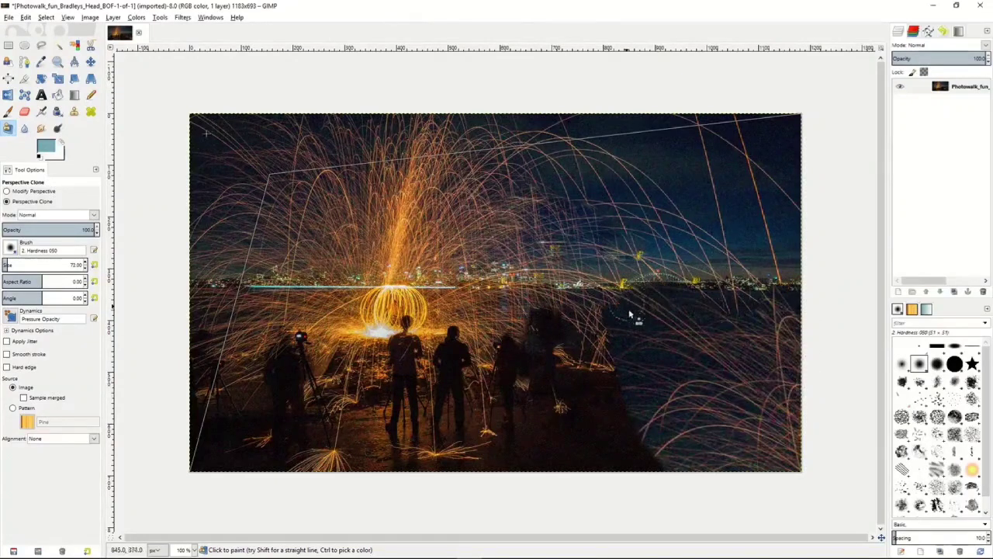
- Blur the bright column of sparks above the glowing ball with the Blur/Sharpen brush set to Blur
{"action": "left_click", "coordinate": [24, 128]}
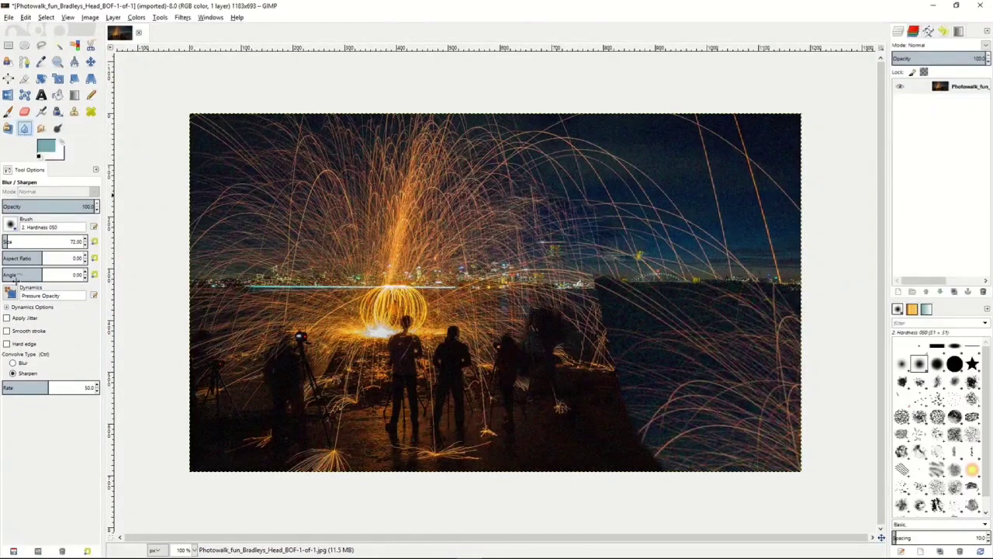
{"action": "left_click", "coordinate": [14, 363]}
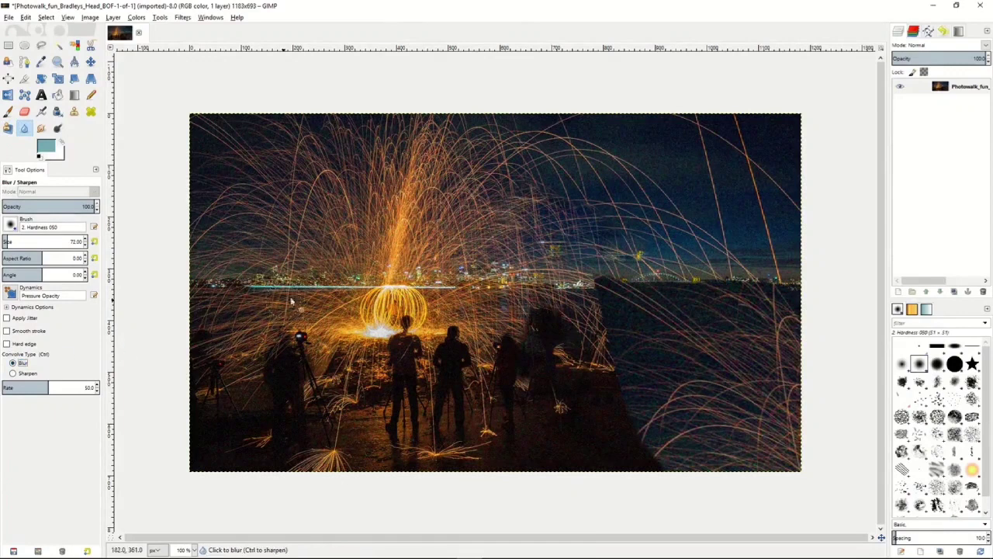
{"action": "mouse_move", "coordinate": [404, 257]}
{"action": "left_mouse_down"}
{"action": "mouse_move", "coordinate": [387, 257]}
{"action": "mouse_move", "coordinate": [419, 159]}
{"action": "mouse_move", "coordinate": [431, 175]}
{"action": "mouse_move", "coordinate": [417, 226]}
{"action": "mouse_move", "coordinate": [395, 177]}
{"action": "mouse_move", "coordinate": [427, 297]}
{"action": "mouse_move", "coordinate": [426, 204]}
{"action": "mouse_move", "coordinate": [392, 295]}
{"action": "left_mouse_up"}
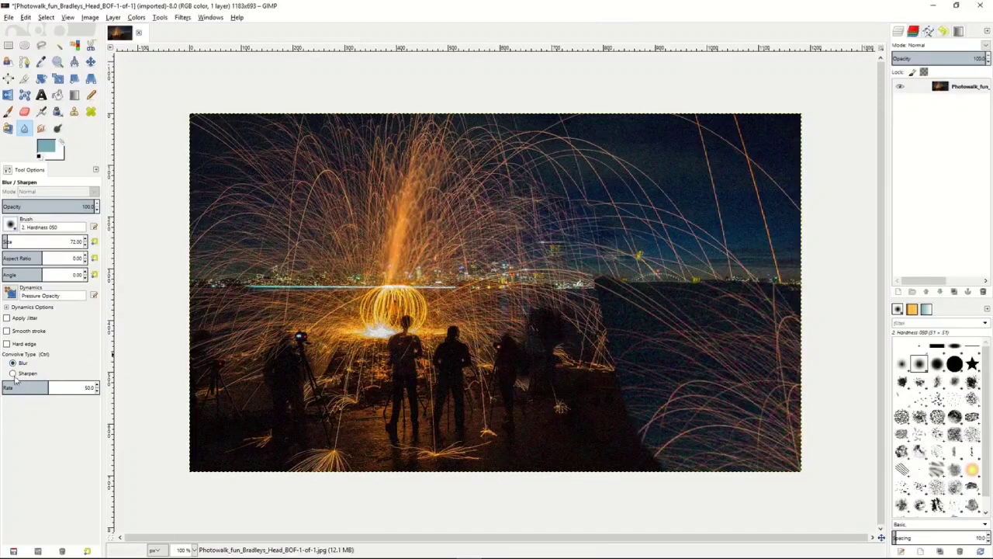
- Set the Blur/Sharpen brush to Sharpen at a rate of 78.8, and smudge the spark trails in the sky beside the orange column
{"action": "left_click", "coordinate": [13, 373]}
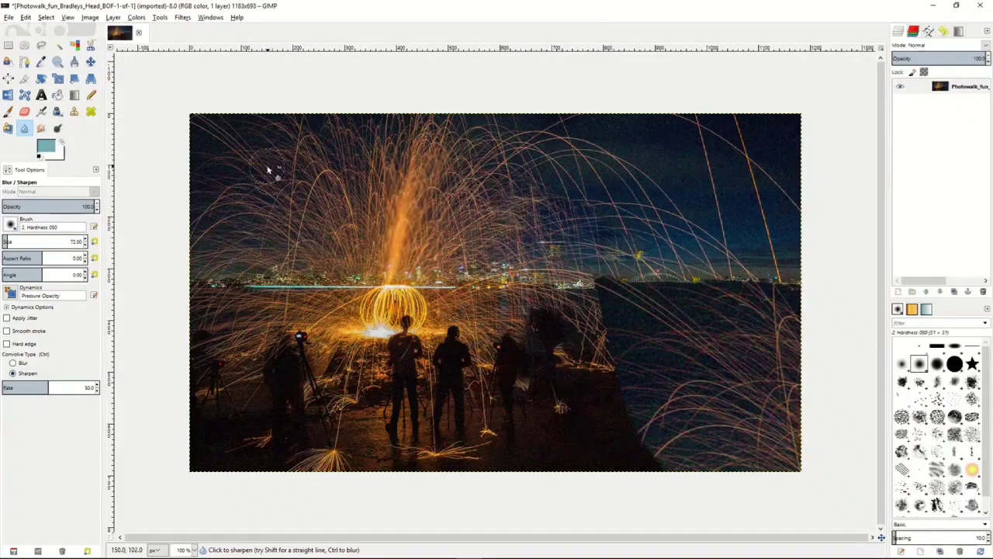
{"action": "left_click_drag", "start_coordinate": [50, 386], "coordinate": [76, 386]}
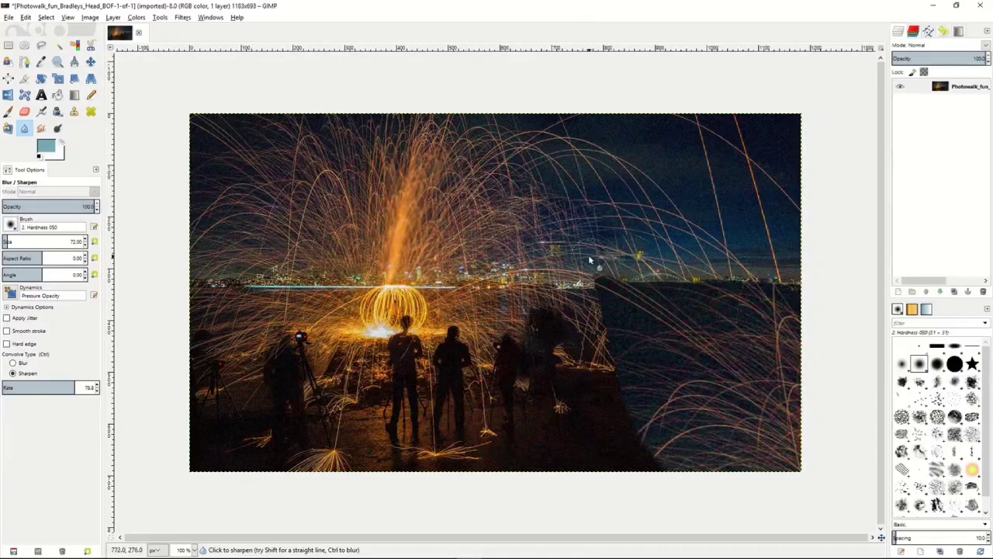
{"action": "left_click", "coordinate": [41, 128]}
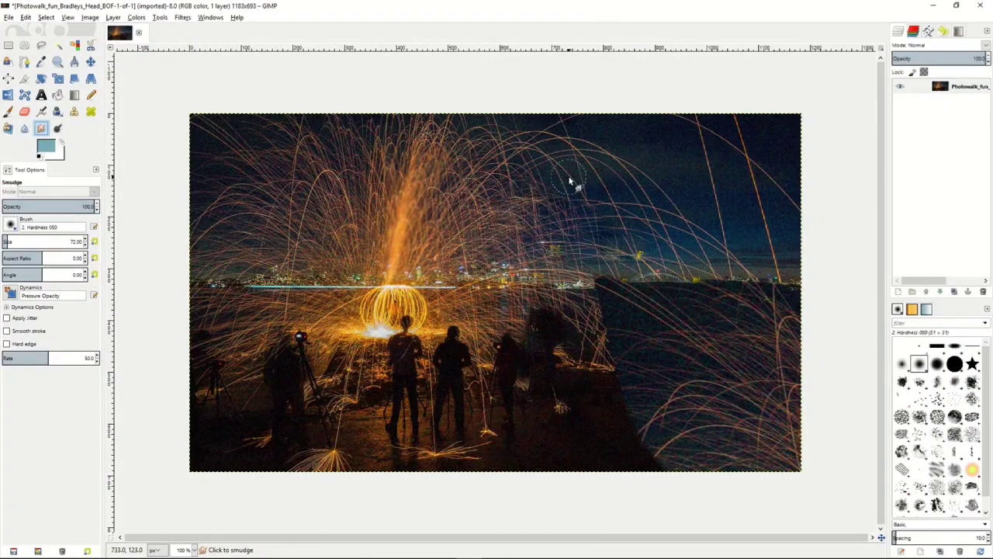
{"action": "mouse_move", "coordinate": [566, 177]}
{"action": "left_mouse_down"}
{"action": "mouse_move", "coordinate": [594, 201]}
{"action": "mouse_move", "coordinate": [566, 170]}
{"action": "mouse_move", "coordinate": [552, 192]}
{"action": "mouse_move", "coordinate": [582, 172]}
{"action": "mouse_move", "coordinate": [535, 161]}
{"action": "mouse_move", "coordinate": [534, 187]}
{"action": "mouse_move", "coordinate": [506, 164]}
{"action": "mouse_move", "coordinate": [490, 185]}
{"action": "mouse_move", "coordinate": [522, 190]}
{"action": "mouse_move", "coordinate": [512, 197]}
{"action": "mouse_move", "coordinate": [548, 225]}
{"action": "mouse_move", "coordinate": [552, 212]}
{"action": "mouse_move", "coordinate": [582, 232]}
{"action": "mouse_move", "coordinate": [531, 203]}
{"action": "mouse_move", "coordinate": [585, 231]}
{"action": "mouse_move", "coordinate": [535, 228]}
{"action": "mouse_move", "coordinate": [533, 239]}
{"action": "mouse_move", "coordinate": [489, 216]}
{"action": "mouse_move", "coordinate": [501, 228]}
{"action": "mouse_move", "coordinate": [513, 218]}
{"action": "mouse_move", "coordinate": [557, 267]}
{"action": "left_mouse_up"}
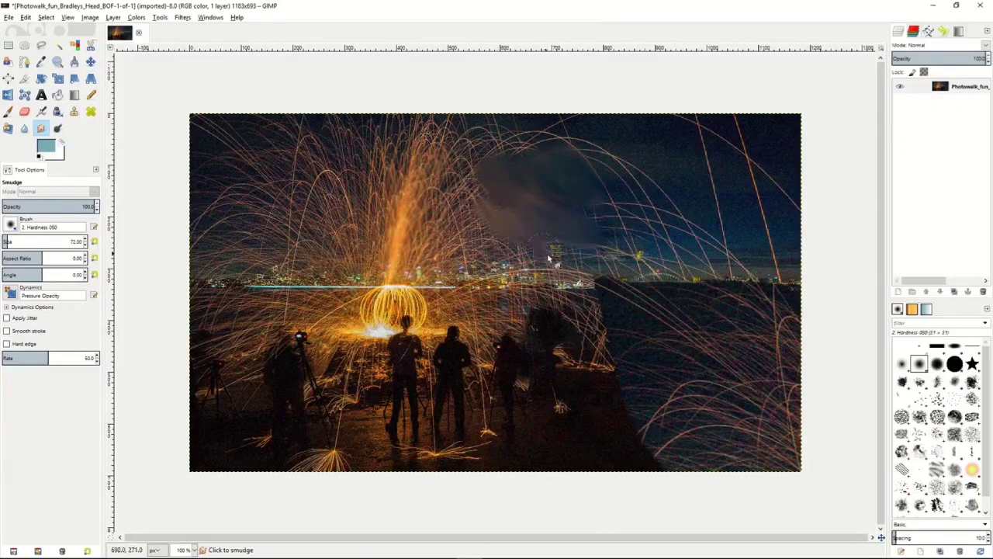
- Dodge the midtones of the sparks over the skyline beside the orange column, and burn the sparks higher up
{"action": "left_click", "coordinate": [58, 128]}
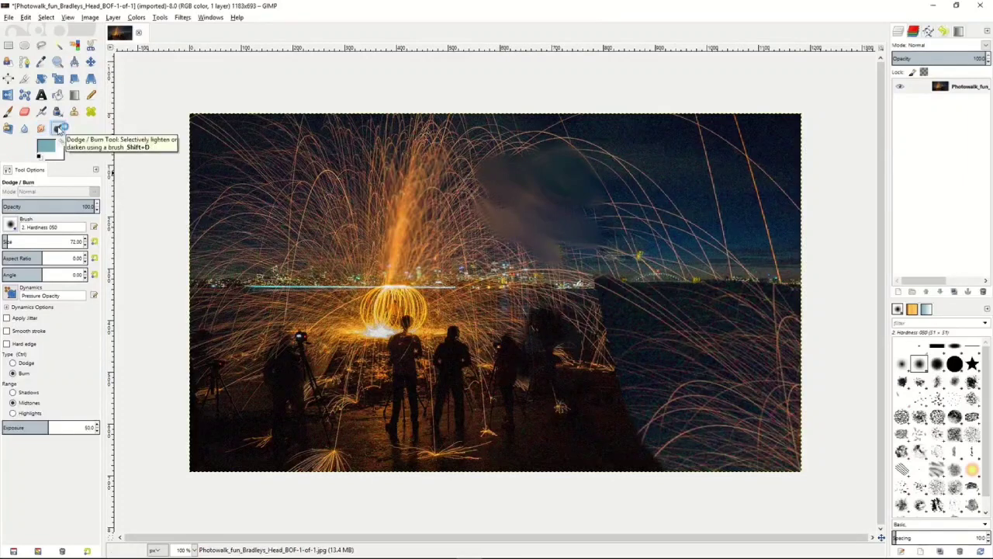
{"action": "left_click", "coordinate": [12, 363]}
{"action": "mouse_move", "coordinate": [376, 305]}
{"action": "left_mouse_down"}
{"action": "mouse_move", "coordinate": [412, 309]}
{"action": "mouse_move", "coordinate": [384, 293]}
{"action": "mouse_move", "coordinate": [441, 318]}
{"action": "mouse_move", "coordinate": [319, 263]}
{"action": "left_mouse_up"}
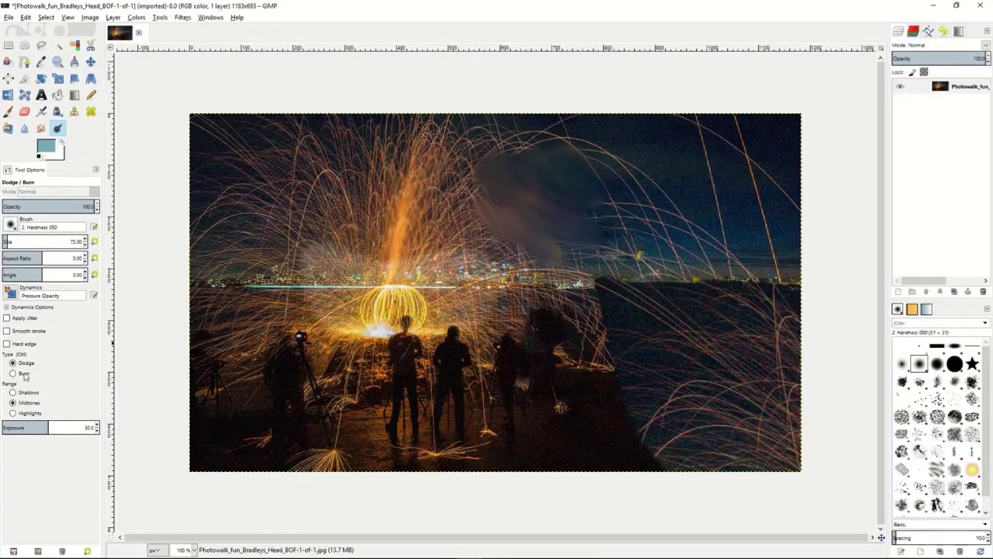
{"action": "left_click", "coordinate": [13, 374]}
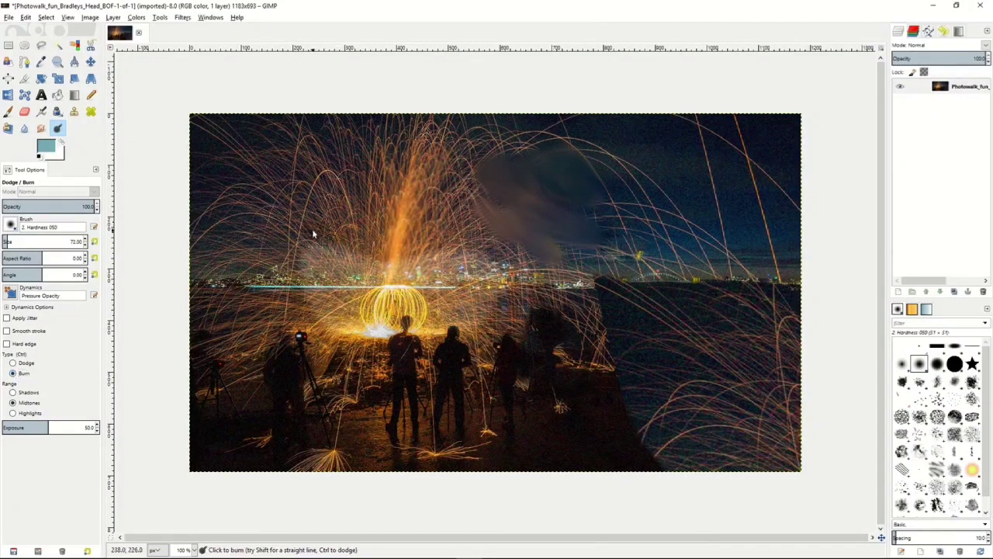
{"action": "mouse_move", "coordinate": [312, 229]}
{"action": "left_mouse_down"}
{"action": "mouse_move", "coordinate": [339, 246]}
{"action": "mouse_move", "coordinate": [438, 262]}
{"action": "mouse_move", "coordinate": [355, 263]}
{"action": "mouse_move", "coordinate": [424, 266]}
{"action": "mouse_move", "coordinate": [358, 272]}
{"action": "mouse_move", "coordinate": [447, 265]}
{"action": "mouse_move", "coordinate": [380, 230]}
{"action": "mouse_move", "coordinate": [465, 234]}
{"action": "mouse_move", "coordinate": [367, 201]}
{"action": "mouse_move", "coordinate": [389, 204]}
{"action": "mouse_move", "coordinate": [343, 224]}
{"action": "mouse_move", "coordinate": [311, 224]}
{"action": "left_mouse_up"}
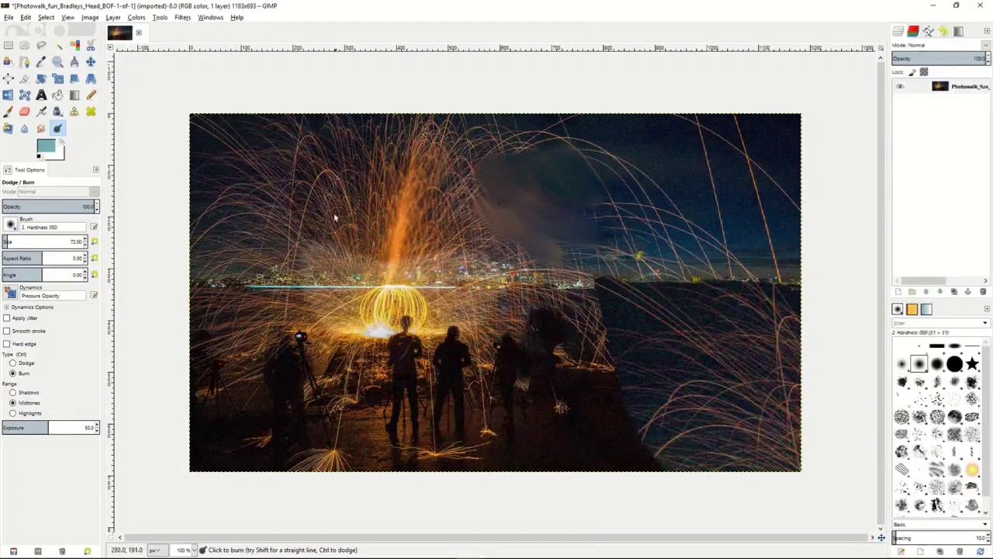
{"action": "mouse_move", "coordinate": [444, 126]}
{"action": "left_mouse_down"}
{"action": "mouse_move", "coordinate": [459, 199]}
{"action": "mouse_move", "coordinate": [468, 186]}
{"action": "mouse_move", "coordinate": [504, 270]}
{"action": "left_mouse_up"}
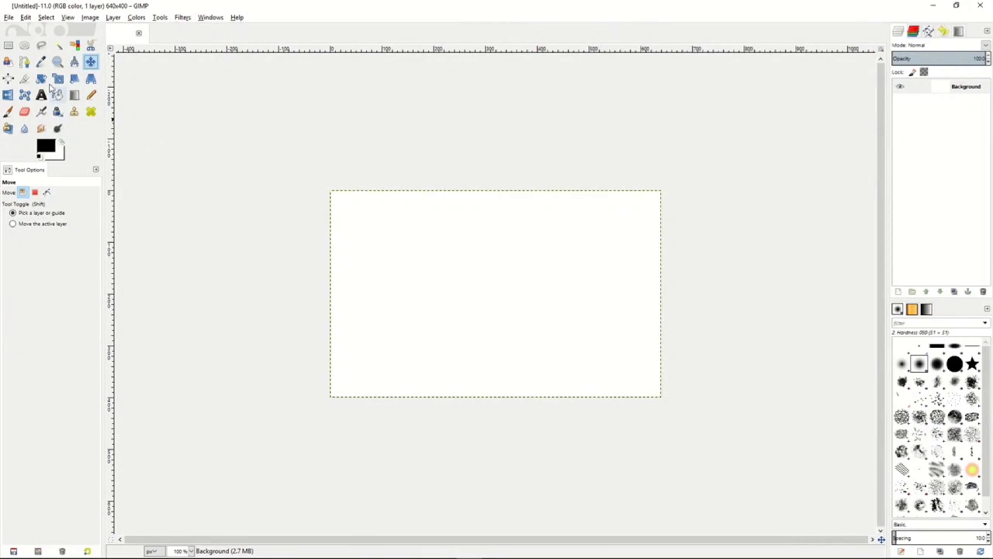
- Draw a closed four-point polygonal path, about 200 by 95 px, on the blank canvas and move it slightly up and left
{"action": "left_click", "coordinate": [24, 62]}
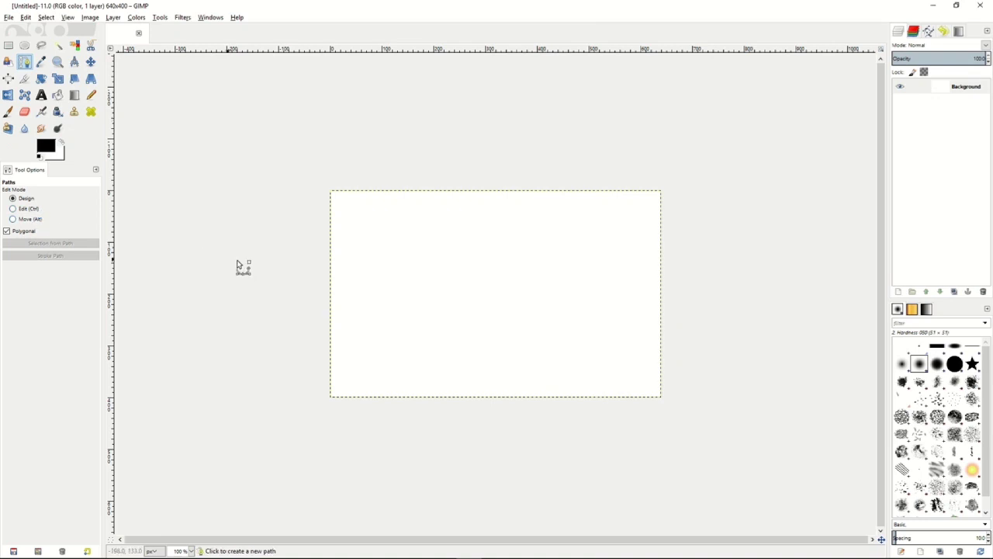
{"action": "left_click", "coordinate": [394, 239]}
{"action": "left_click", "coordinate": [502, 235]}
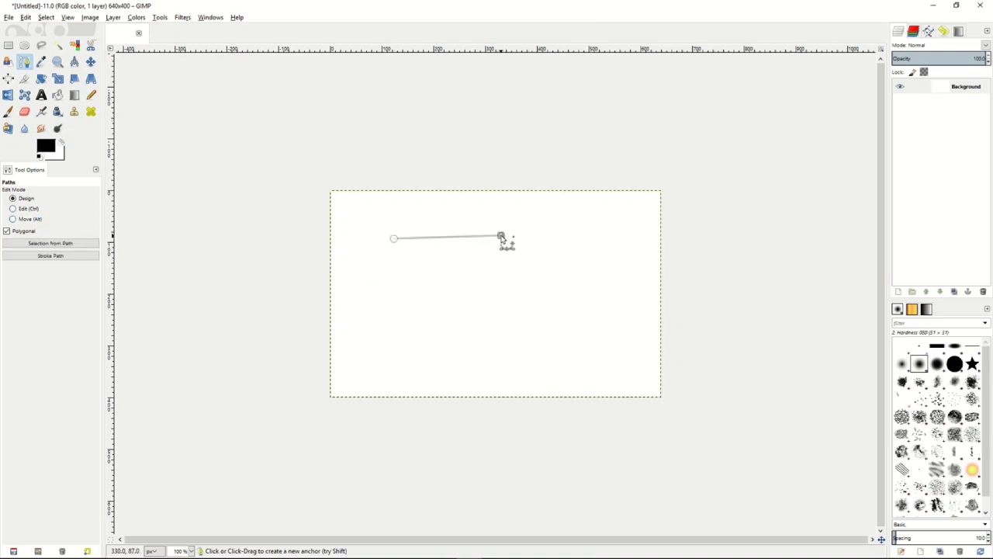
{"action": "left_click", "coordinate": [503, 284]}
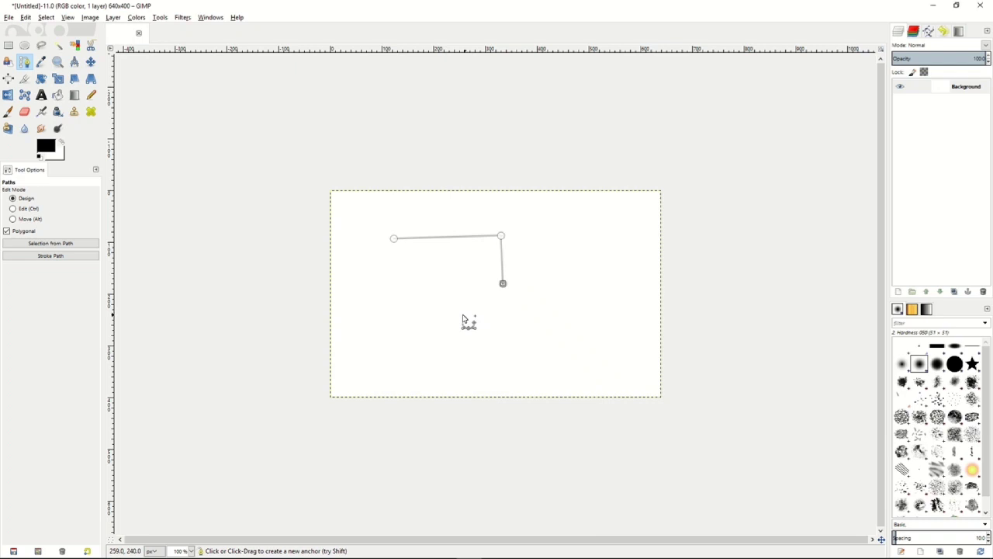
{"action": "left_click", "coordinate": [398, 288]}
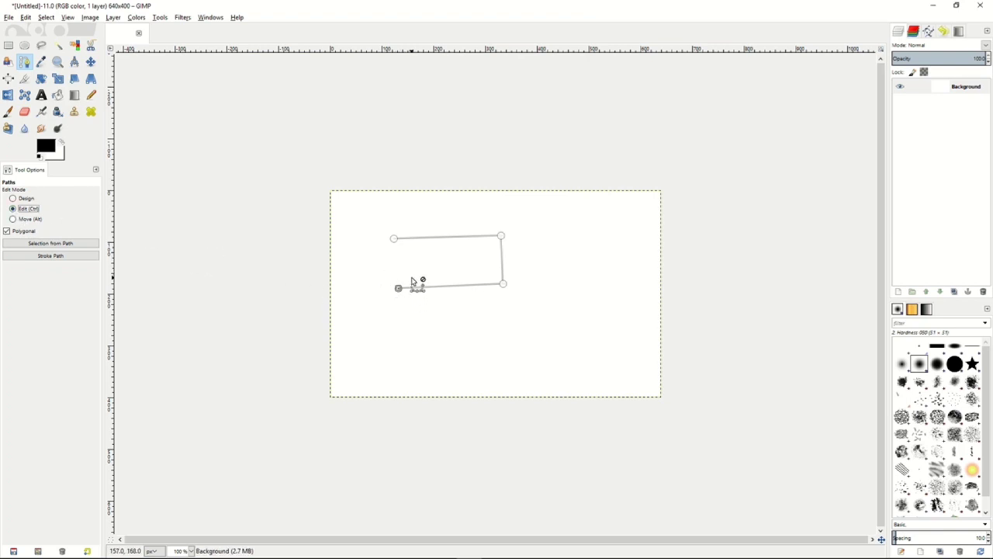
{"action": "left_click", "coordinate": [394, 240]}
{"action": "left_click", "coordinate": [15, 220]}
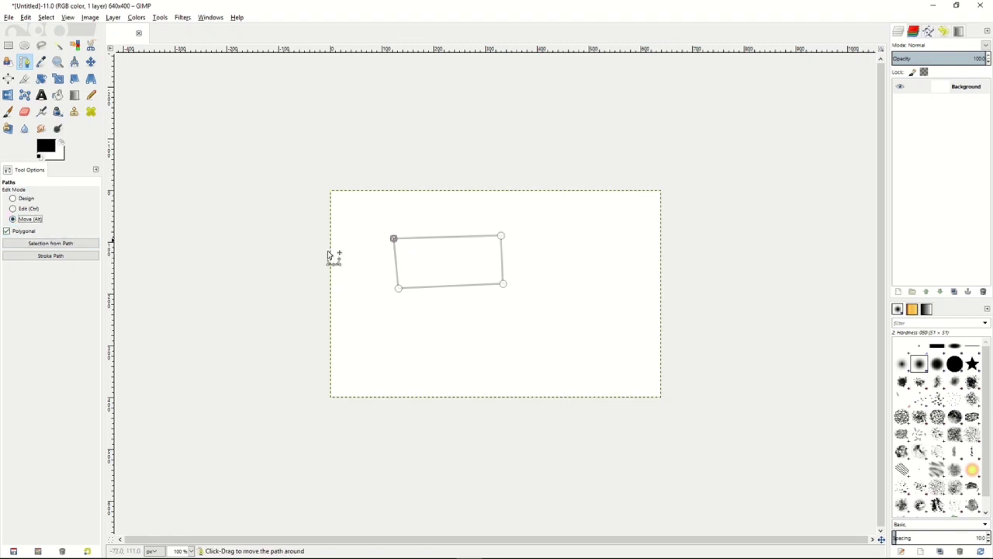
{"action": "left_click_drag", "start_coordinate": [468, 276], "coordinate": [441, 261]}
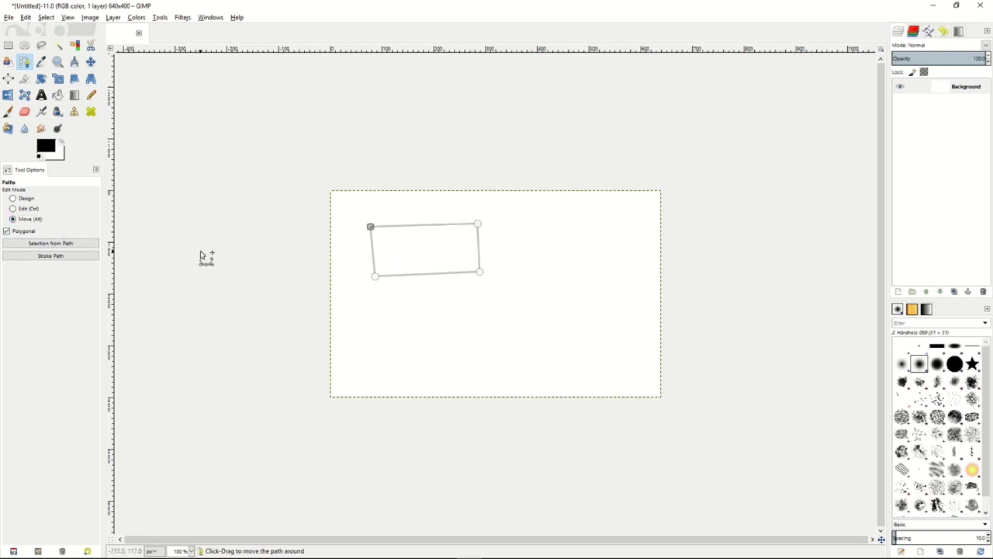
- Create a selection from the four-point path and stroke the path with a 6 px solid color line
{"action": "left_click", "coordinate": [46, 245]}
{"action": "left_click", "coordinate": [56, 256]}
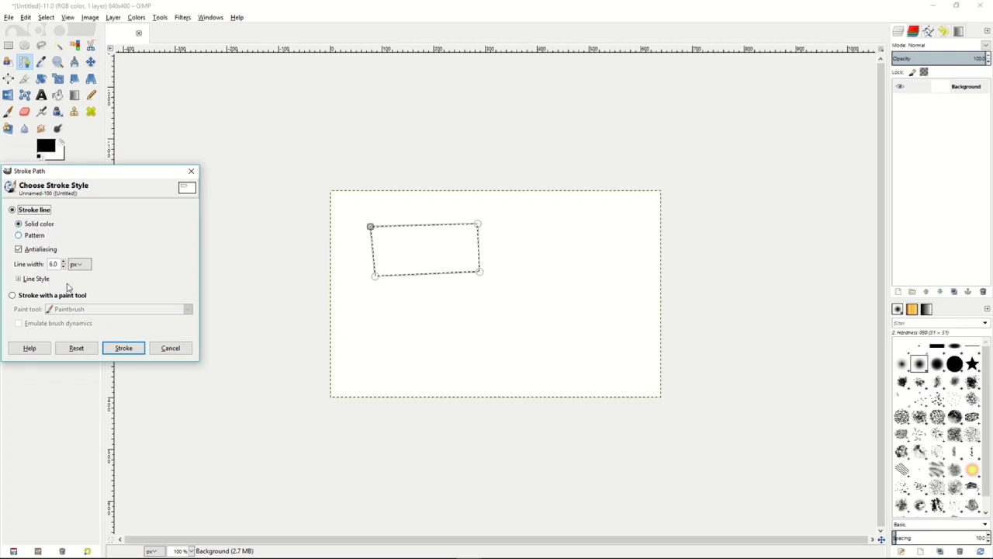
{"action": "left_click", "coordinate": [125, 348]}
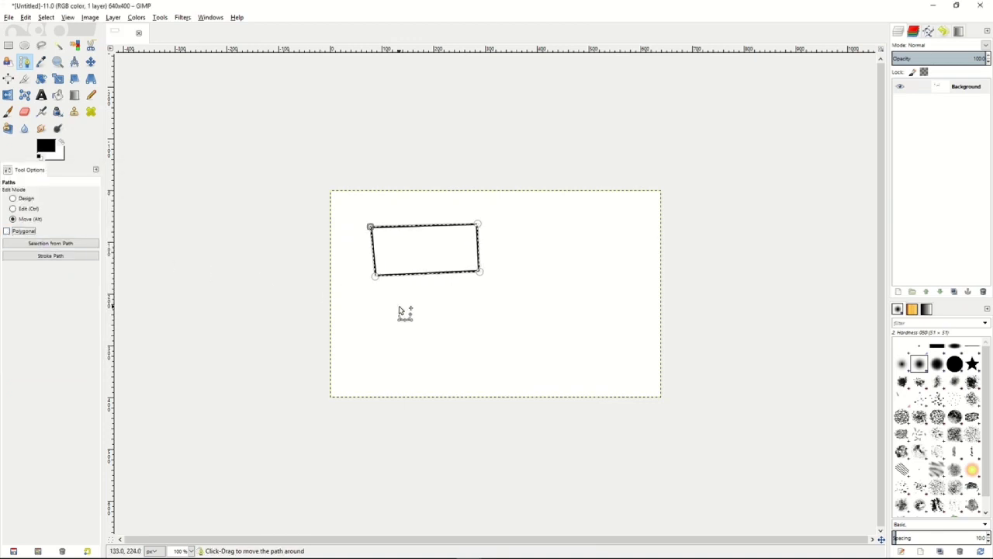
- With Polygonal off, draw a six-anchor curved path below the stroked rectangle in Design mode and switch the path to Edit mode
{"action": "left_click", "coordinate": [13, 198]}
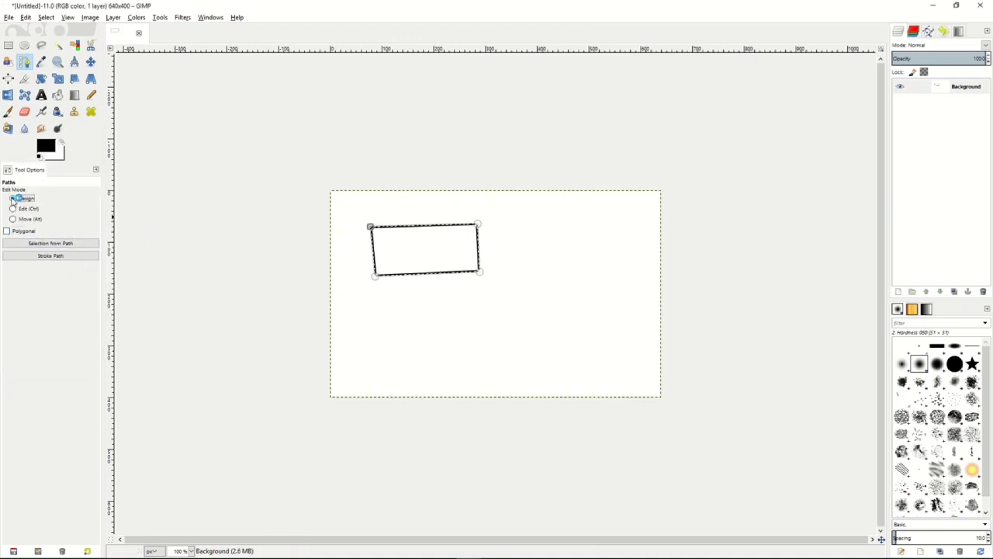
{"action": "left_click", "coordinate": [357, 313]}
{"action": "left_click", "coordinate": [419, 308]}
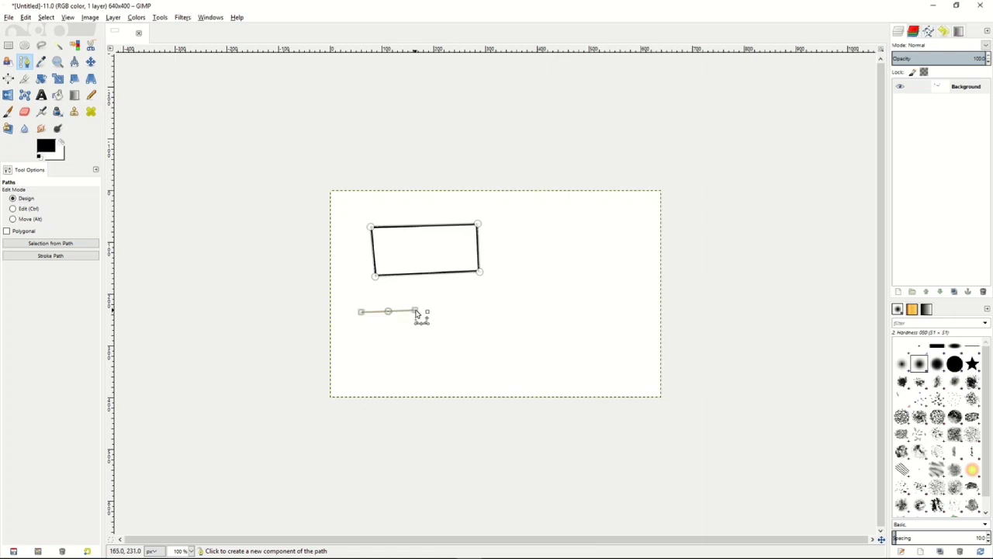
{"action": "mouse_move", "coordinate": [462, 309]}
{"action": "left_mouse_down"}
{"action": "mouse_move", "coordinate": [477, 311]}
{"action": "mouse_move", "coordinate": [473, 301]}
{"action": "mouse_move", "coordinate": [469, 316]}
{"action": "left_mouse_up"}
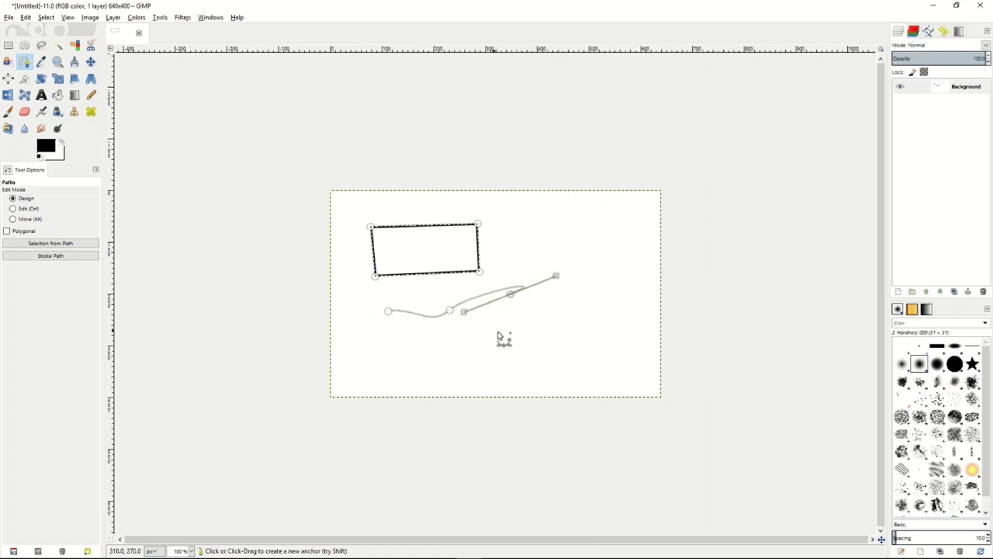
{"action": "left_click_drag", "start_coordinate": [534, 340], "coordinate": [514, 340]}
{"action": "left_click_drag", "start_coordinate": [452, 353], "coordinate": [483, 365]}
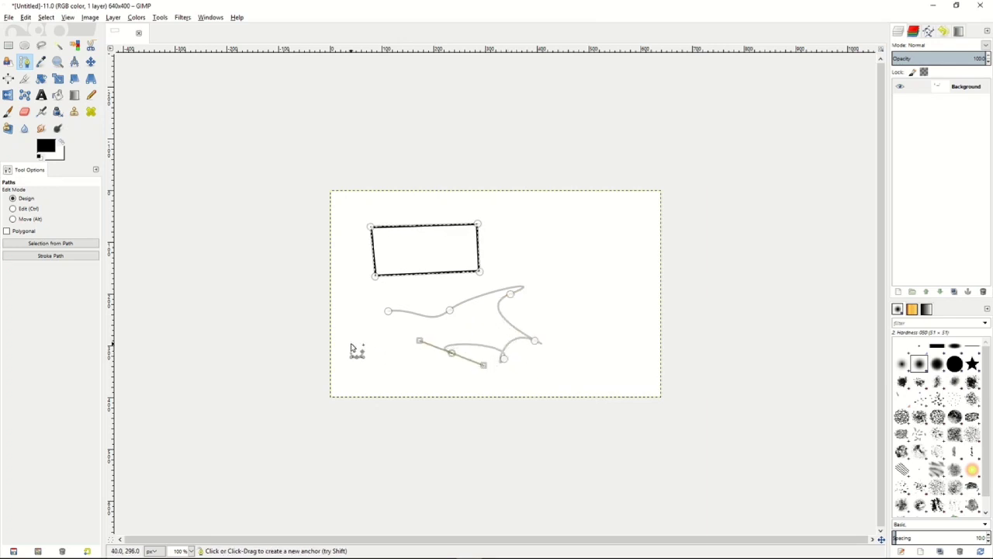
{"action": "left_click", "coordinate": [14, 210]}
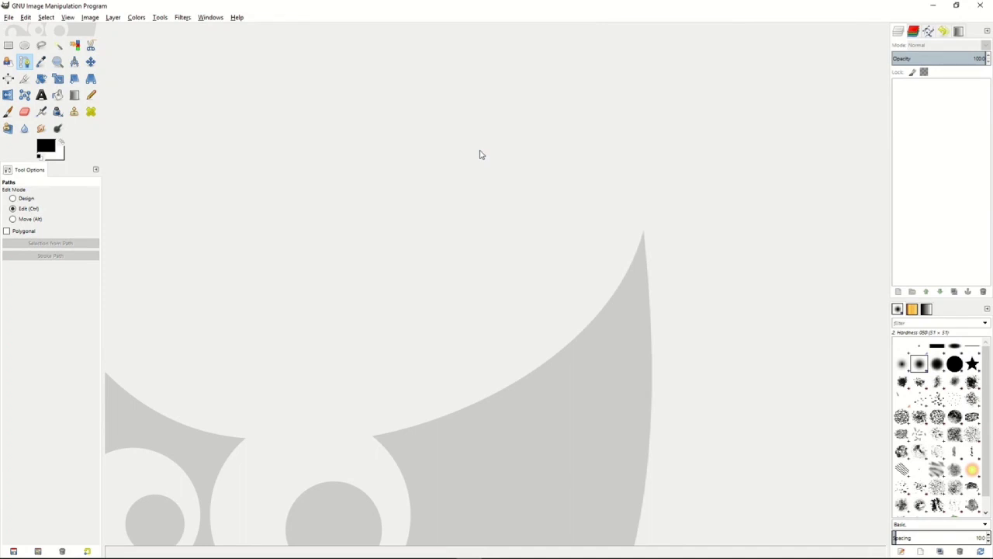
- Look through the Enhance filters for the Wavelet denoise plug-in
{"action": "left_click", "coordinate": [183, 17]}
{"action": "mouse_move", "coordinate": [206, 80]}
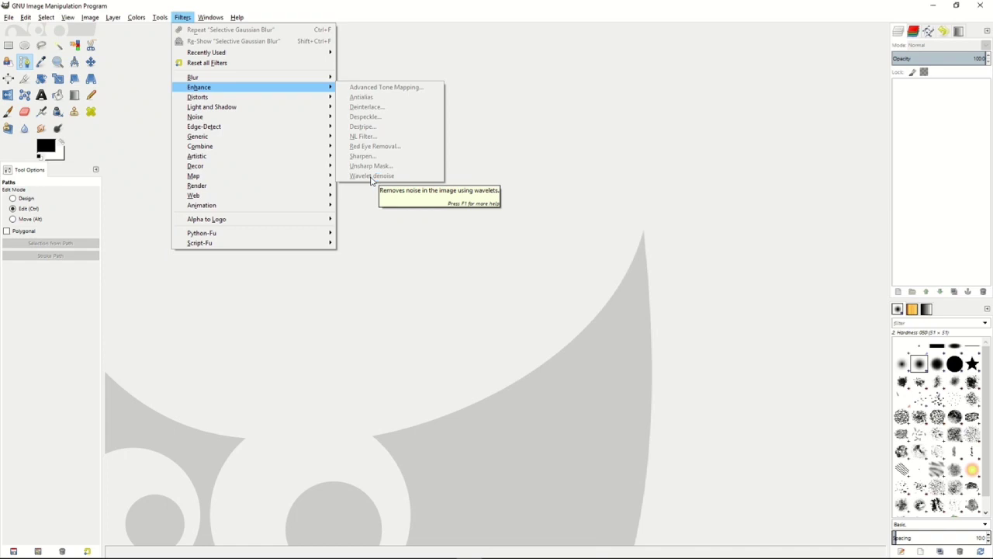
{"action": "left_click", "coordinate": [481, 149]}
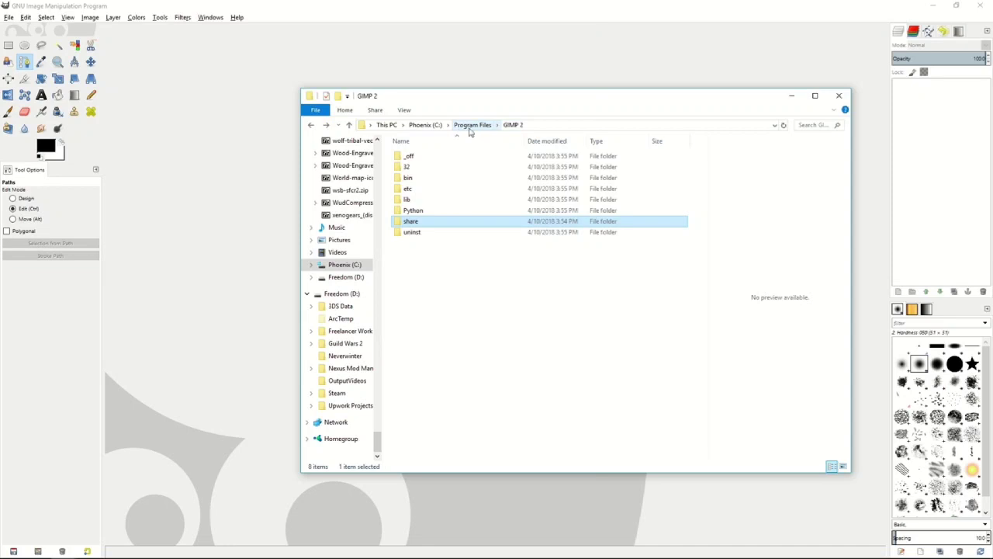
- In File Explorer, browse from Program Files to GIMP 2\lib\gimp\2.0\plug-ins and locate wavelet-denoise.exe
{"action": "left_click", "coordinate": [462, 126]}
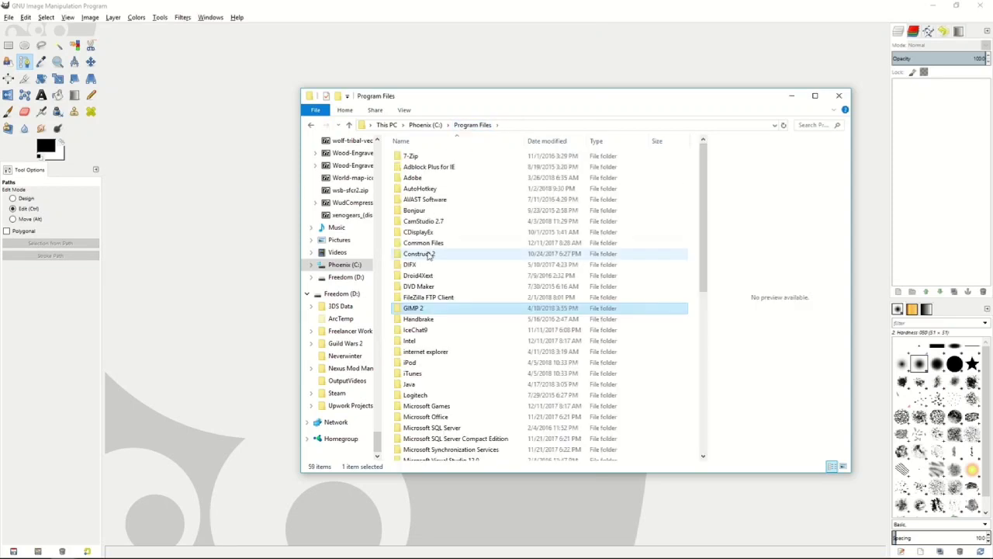
{"action": "double_click", "coordinate": [418, 311]}
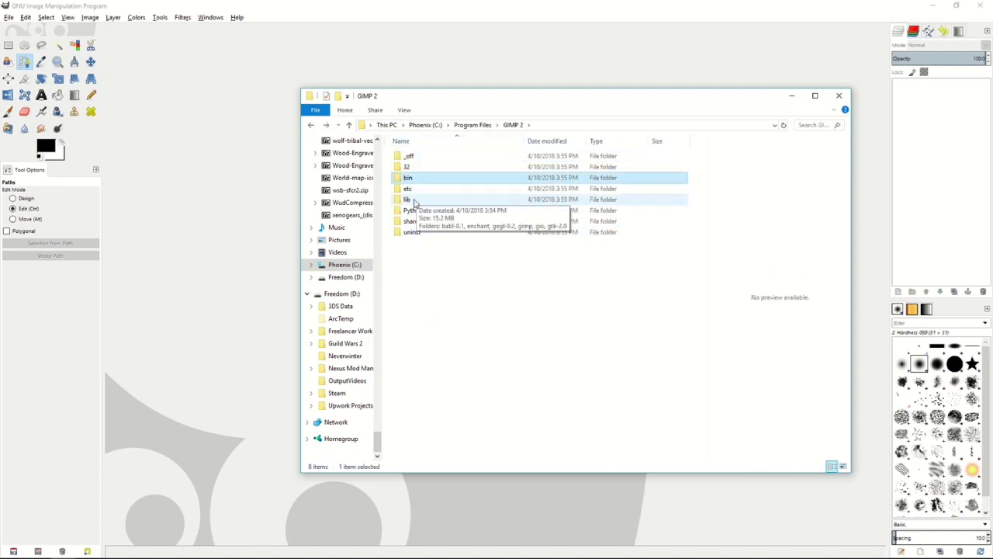
{"action": "double_click", "coordinate": [408, 200]}
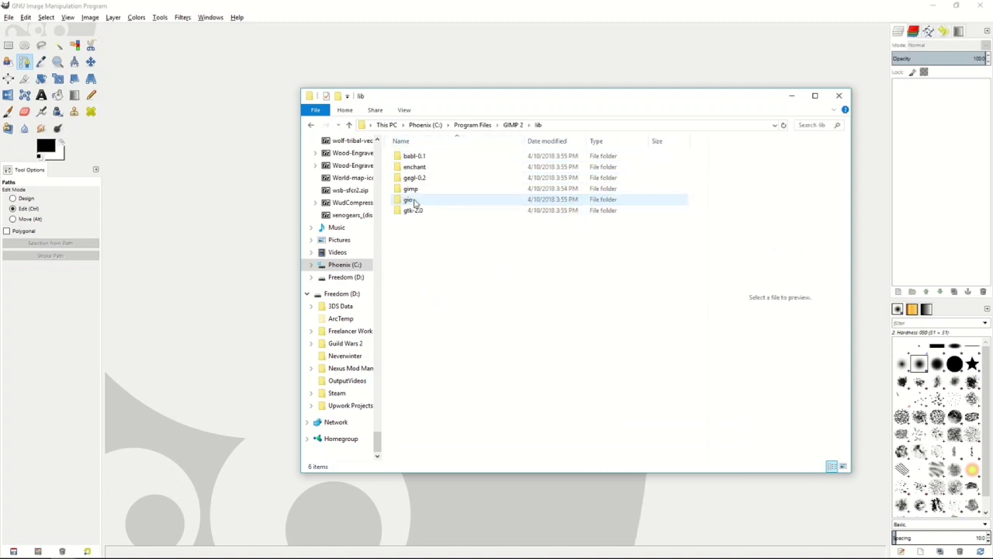
{"action": "left_click", "coordinate": [412, 191]}
{"action": "double_click", "coordinate": [424, 192]}
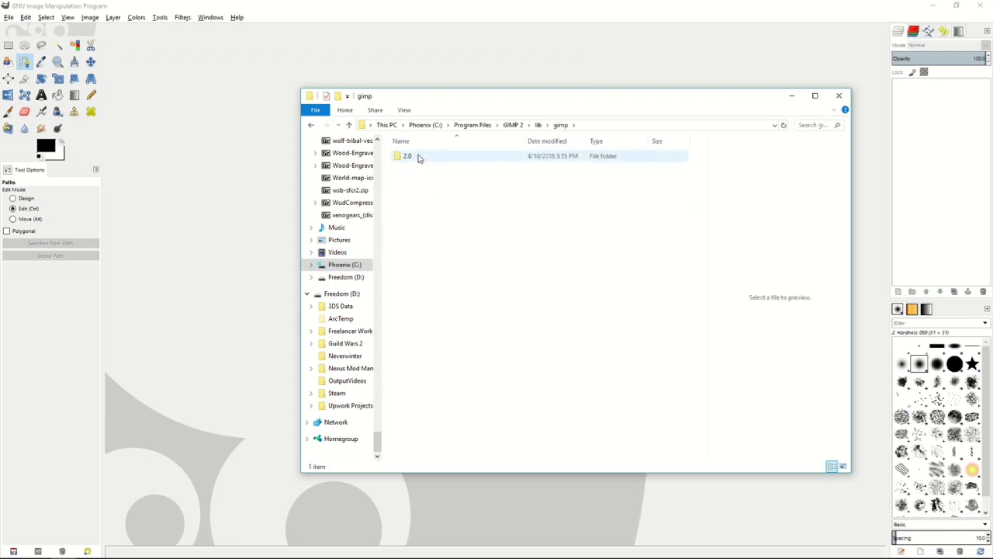
{"action": "double_click", "coordinate": [418, 157]}
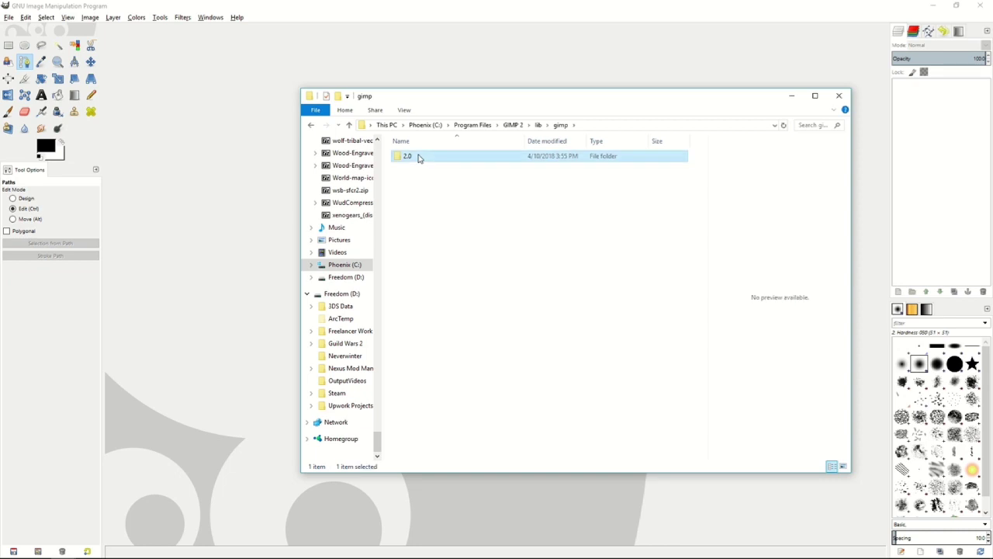
{"action": "left_click", "coordinate": [417, 190]}
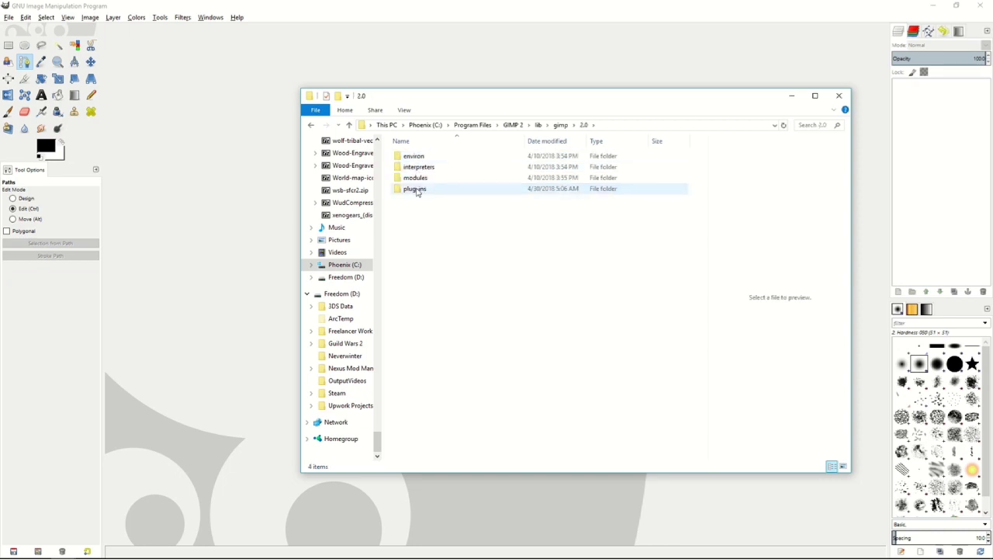
{"action": "double_click", "coordinate": [417, 190]}
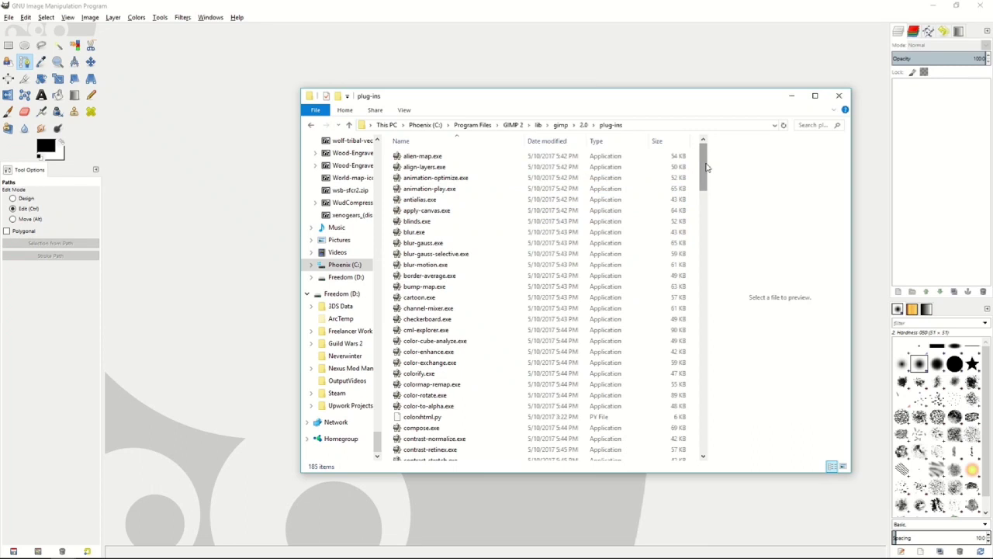
{"action": "left_click_drag", "start_coordinate": [706, 167], "coordinate": [715, 436]}
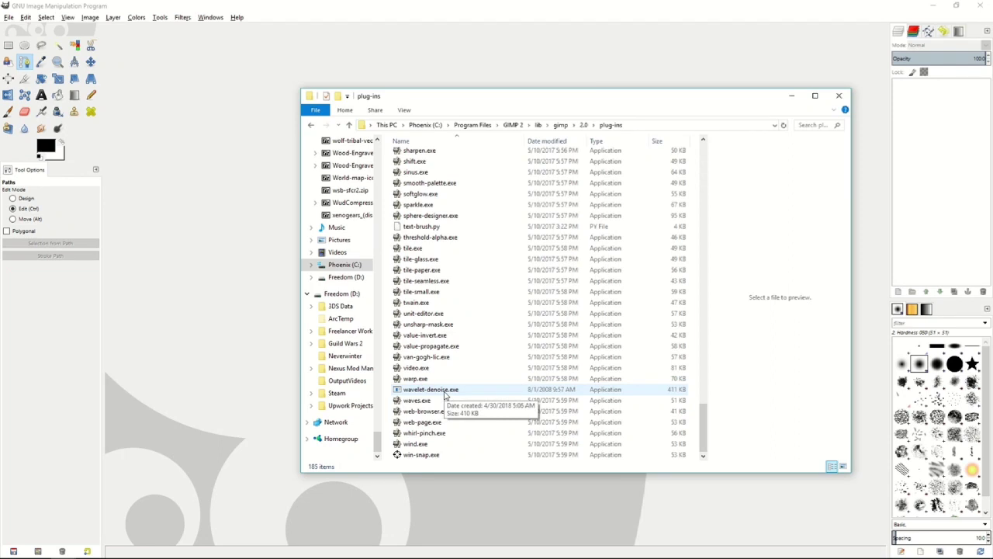
- Return from the plug-ins folder to the main GIMP 2 program folder
{"action": "key", "text": "BackSpace"}
{"action": "key", "text": "BackSpace"}
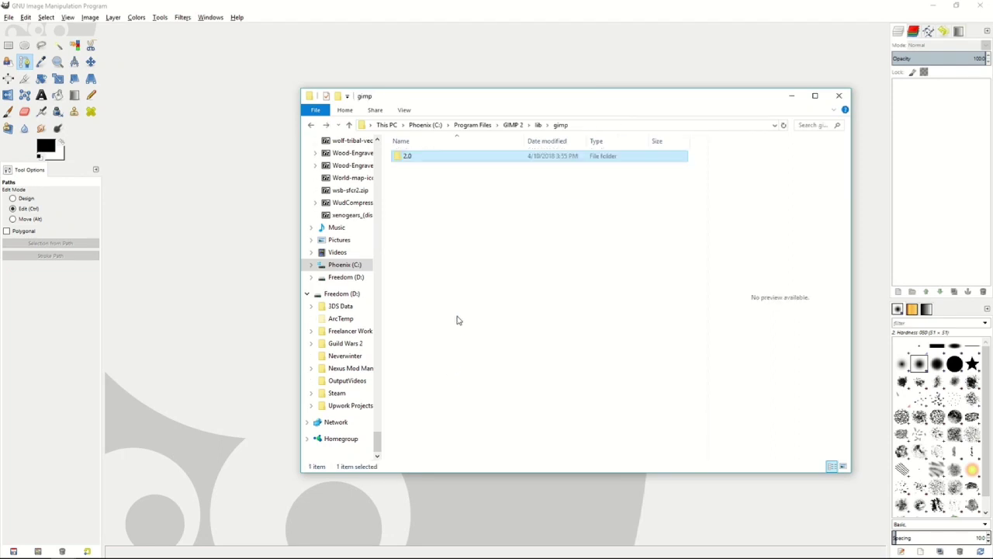
{"action": "key", "text": "BackSpace"}
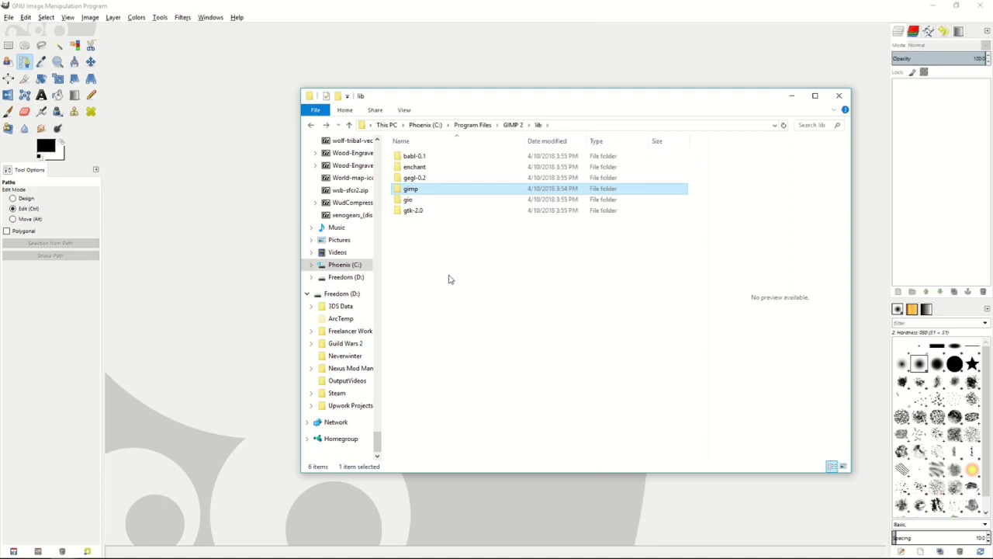
{"action": "key", "text": "BackSpace"}
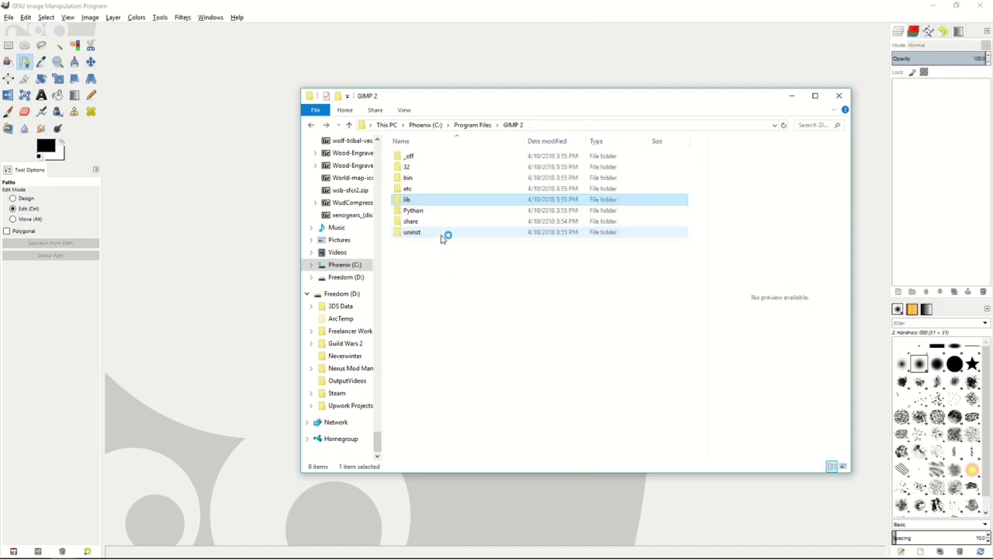
- Browse from the GIMP 2 folder to share\gimp\2.0\scripts and locate the advancedtonemapping.scm script
{"action": "double_click", "coordinate": [412, 221]}
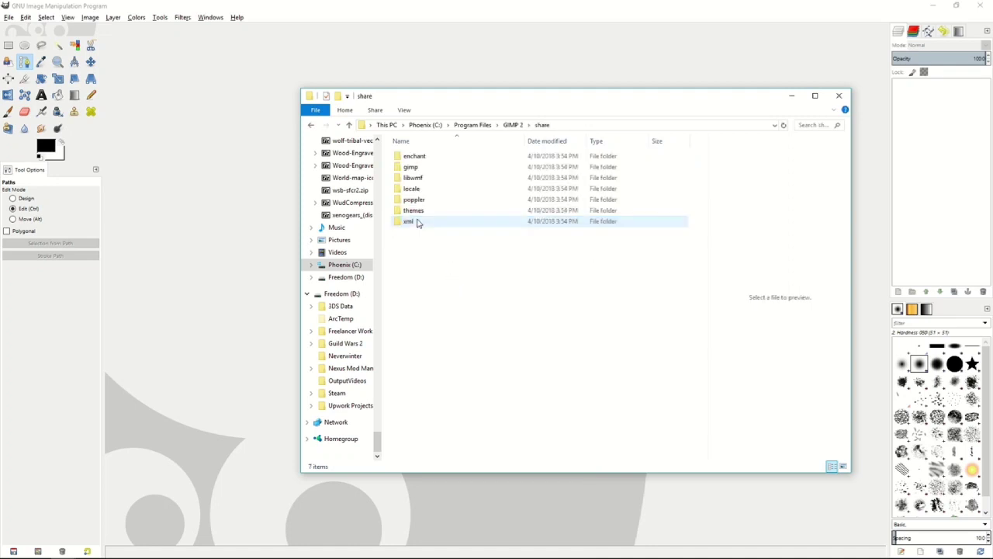
{"action": "double_click", "coordinate": [412, 167]}
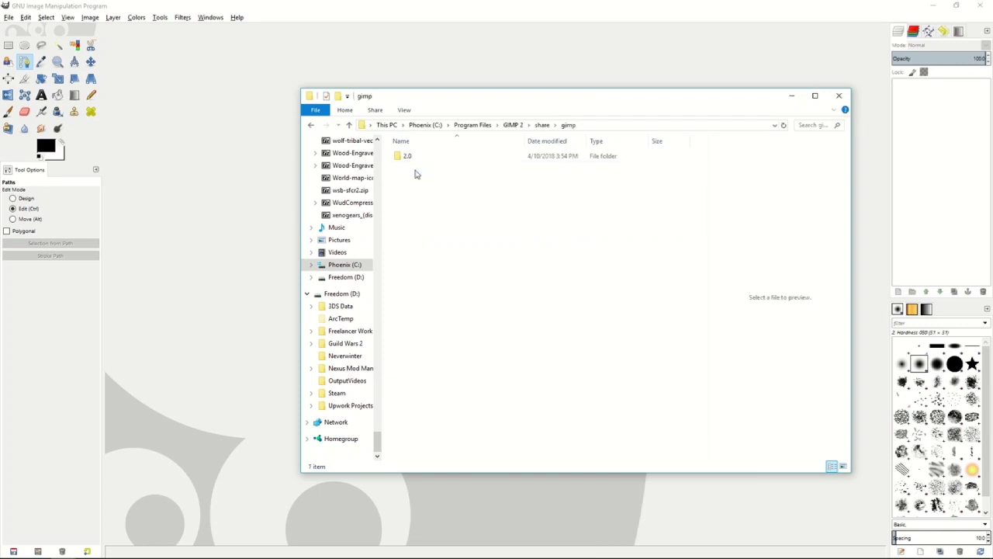
{"action": "double_click", "coordinate": [407, 156]}
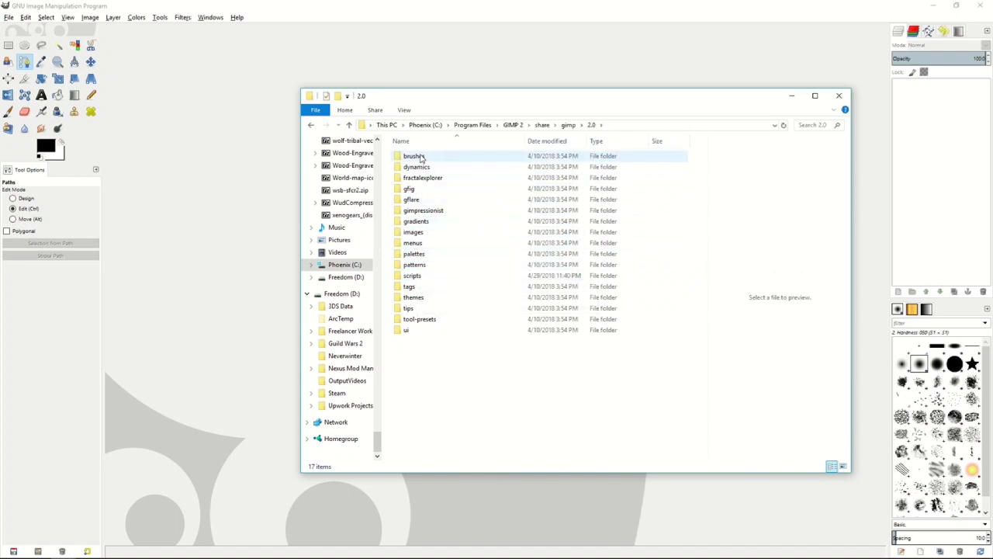
{"action": "double_click", "coordinate": [434, 274]}
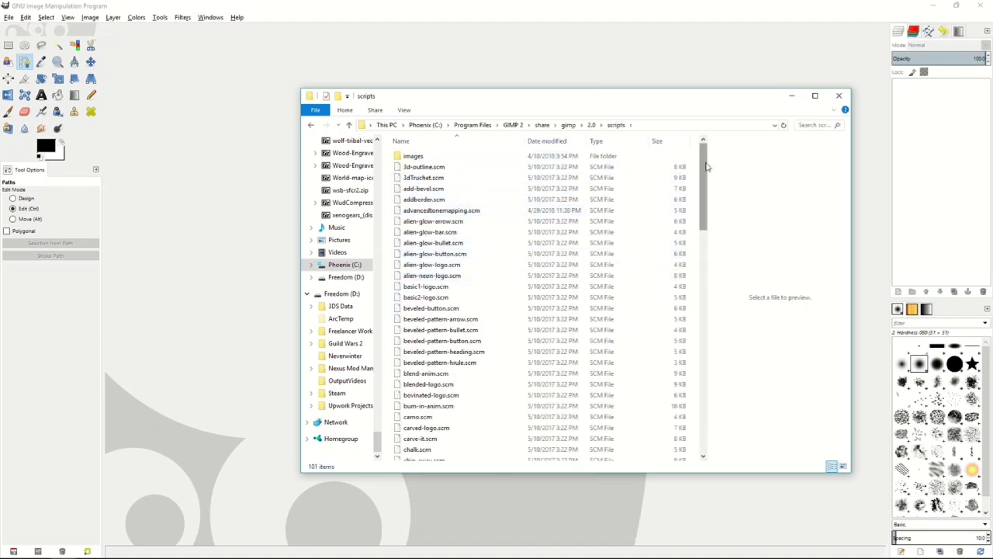
{"action": "scroll", "coordinate": [705, 171], "scroll_direction": "down", "scroll_amount": 6}
{"action": "scroll", "coordinate": [704, 159], "scroll_direction": "up", "scroll_amount": 6}
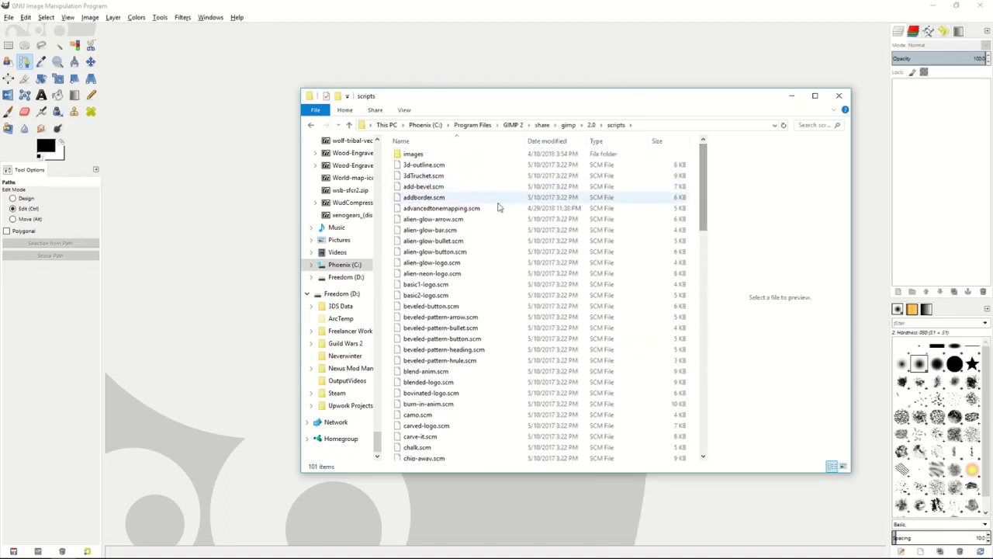
{"action": "left_click", "coordinate": [472, 212]}
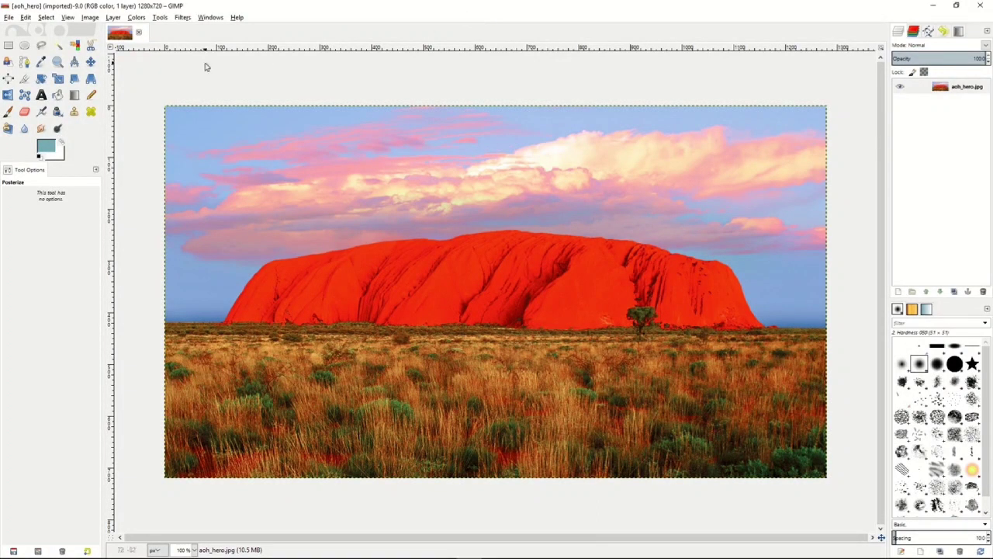
- Try a midtones Color Balance of Red 30, Green 27 and Blue -35 on the rock photo, and discard it
{"action": "left_click", "coordinate": [137, 17]}
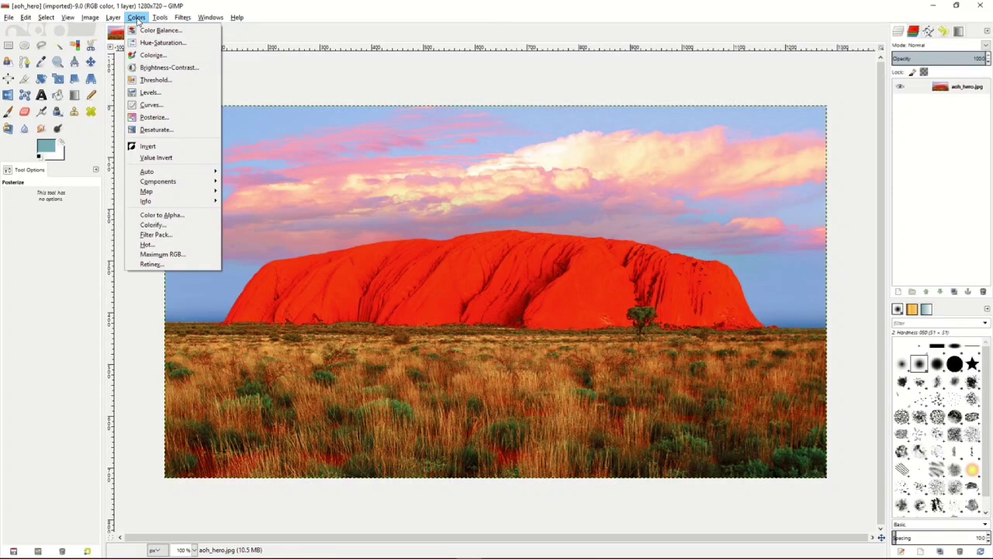
{"action": "left_click", "coordinate": [151, 30]}
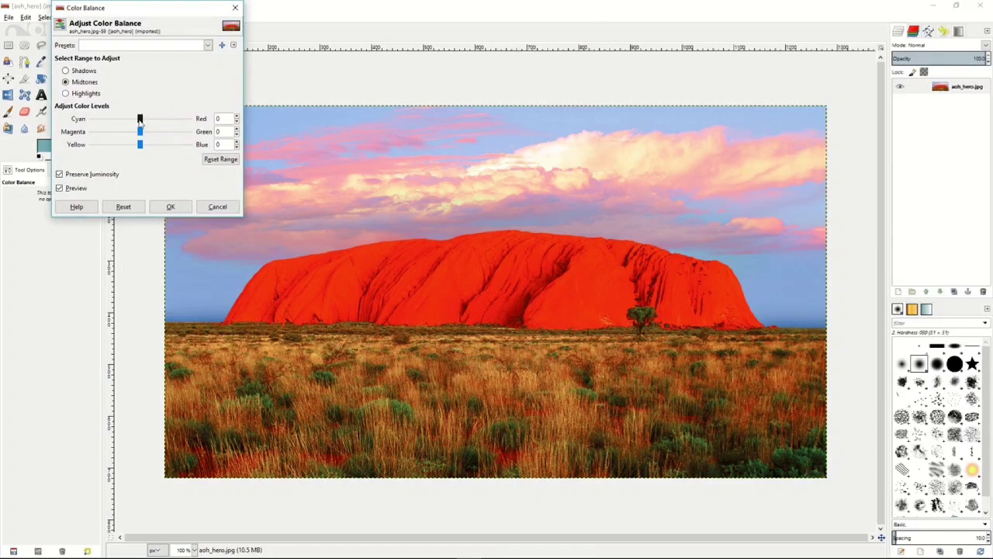
{"action": "left_click_drag", "start_coordinate": [140, 118], "coordinate": [122, 146]}
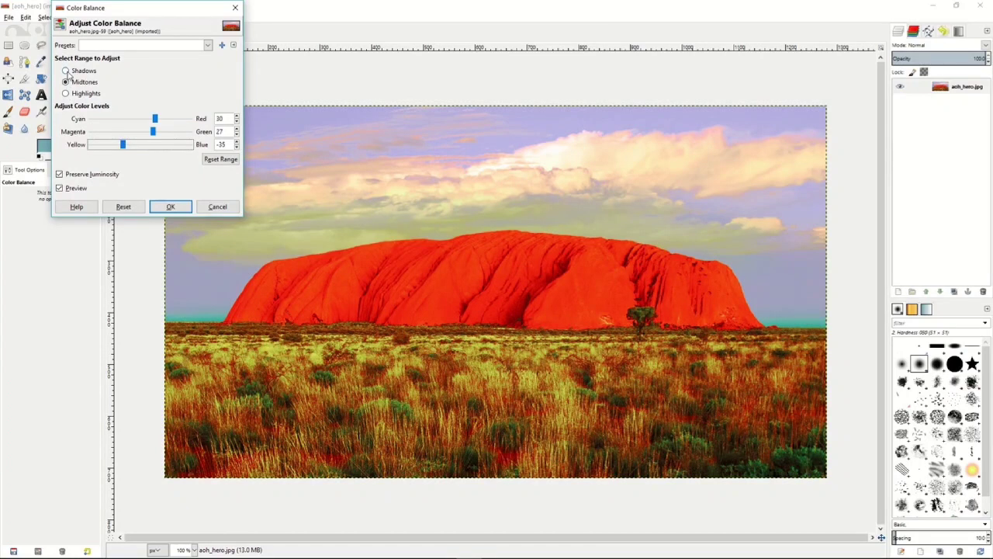
{"action": "left_click", "coordinate": [214, 208]}
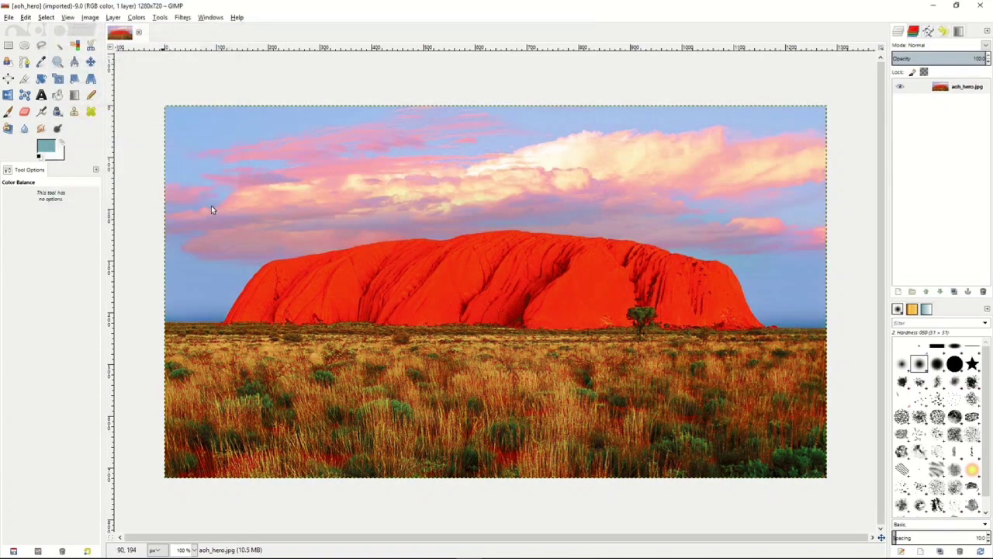
- Try a Hue-Saturation change on all colors with hue 78 and altered lightness and saturation, and discard it
{"action": "left_click", "coordinate": [137, 17]}
{"action": "left_click", "coordinate": [144, 42]}
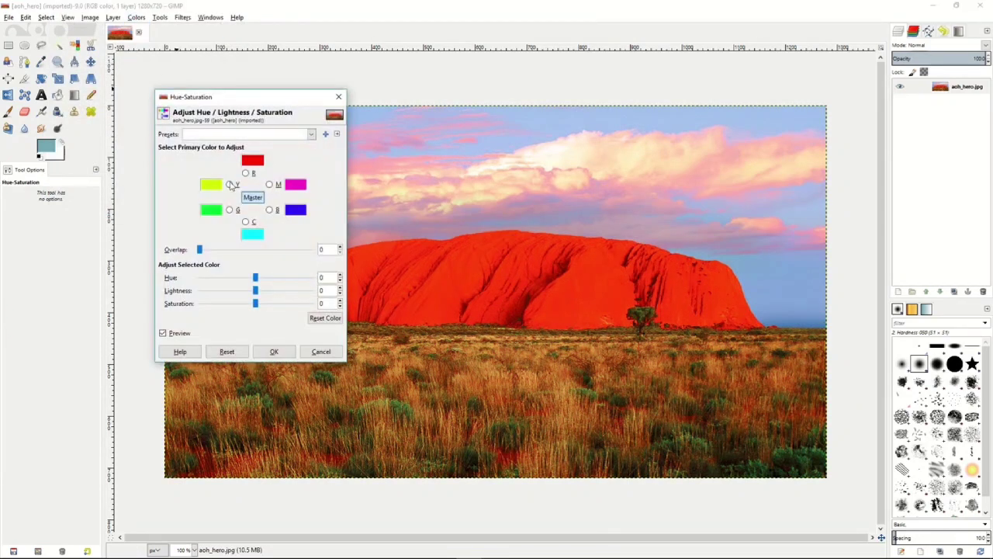
{"action": "left_click_drag", "start_coordinate": [255, 277], "coordinate": [281, 278]}
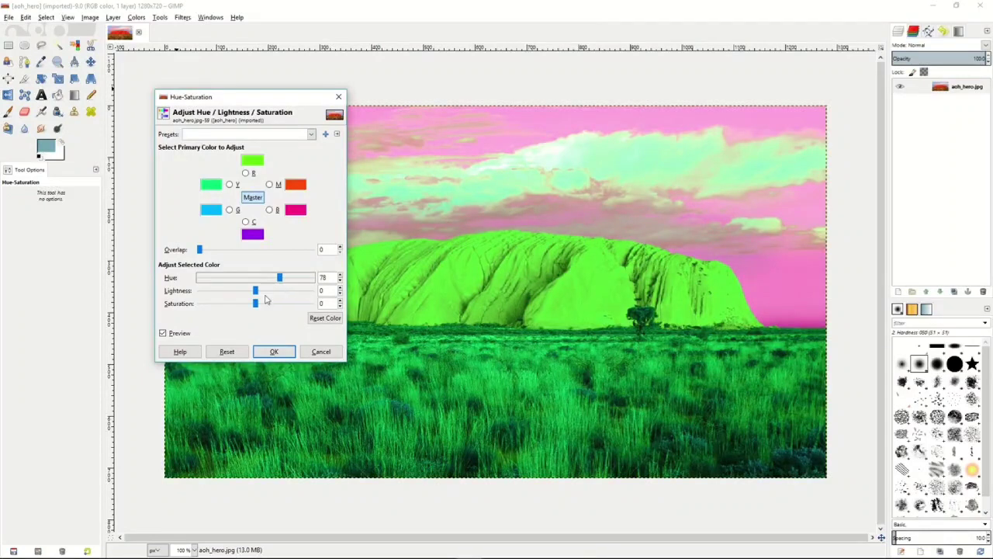
{"action": "left_click_drag", "start_coordinate": [256, 291], "coordinate": [224, 305]}
{"action": "left_click", "coordinate": [321, 353]}
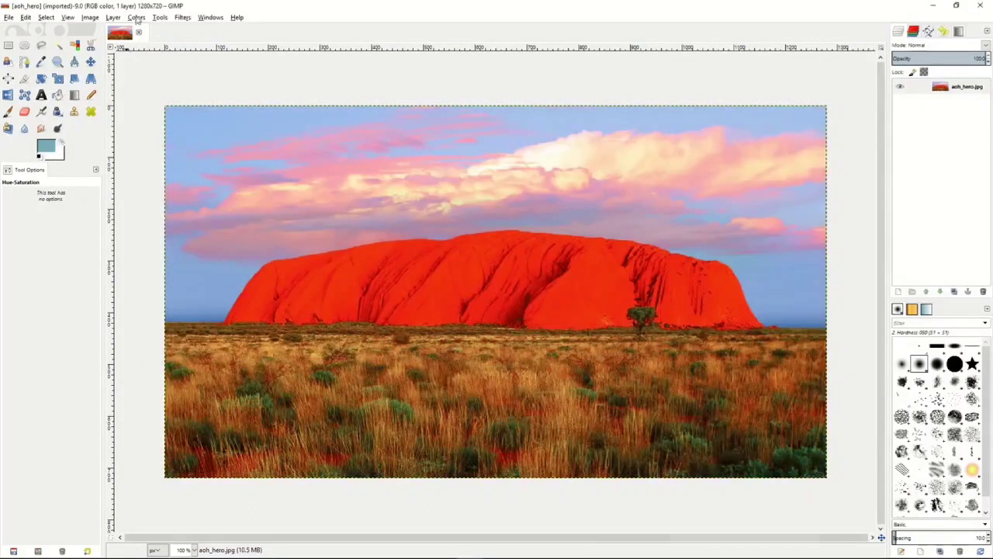
- Try colorizing the photo with hue 84, saturation 82 and lightness -52, and discard the effect
{"action": "left_click", "coordinate": [136, 17]}
{"action": "left_click", "coordinate": [153, 55]}
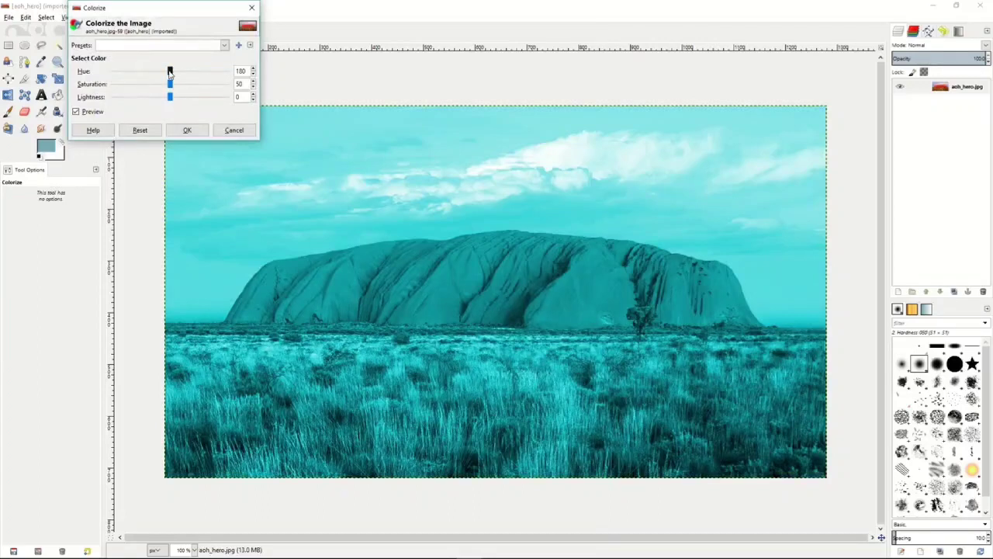
{"action": "left_click_drag", "start_coordinate": [170, 72], "coordinate": [140, 98]}
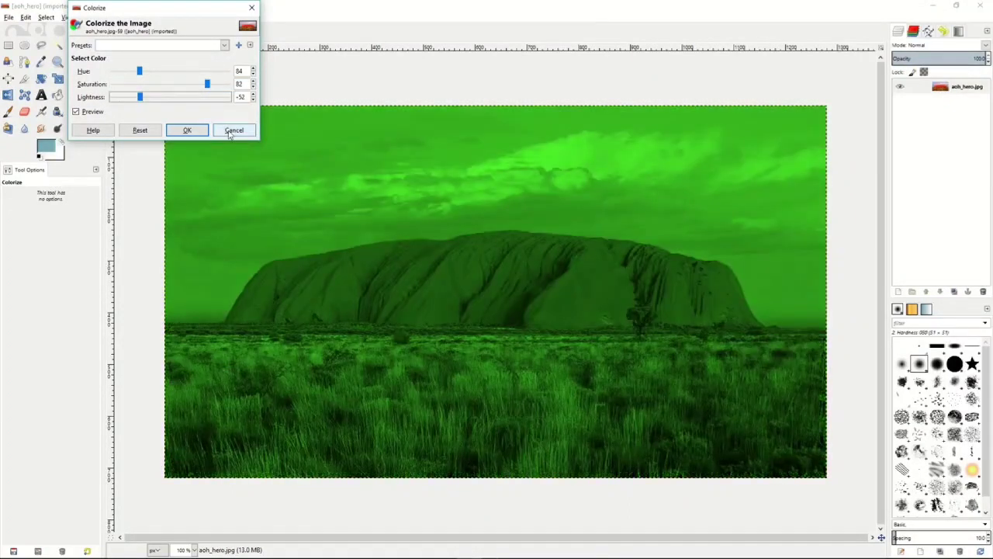
{"action": "left_click", "coordinate": [229, 131]}
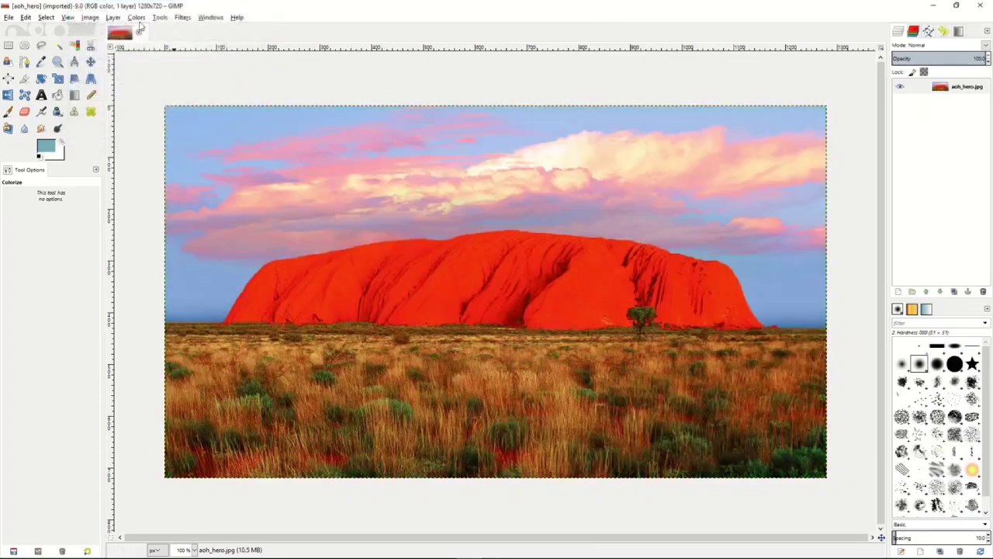
- Darken the photo with Brightness-Contrast, applying brightness -69 and contrast -25
{"action": "left_click", "coordinate": [137, 17]}
{"action": "left_click", "coordinate": [168, 68]}
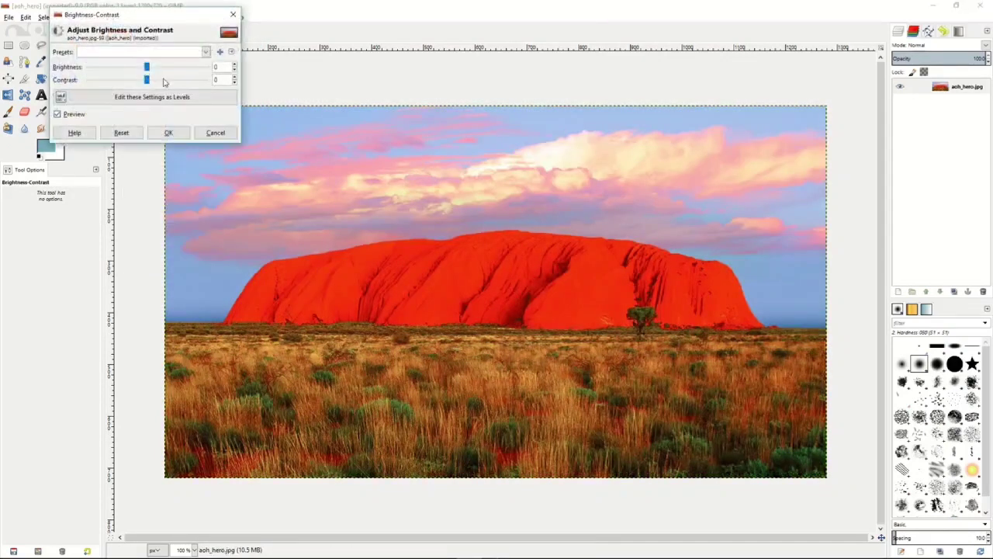
{"action": "mouse_move", "coordinate": [147, 68]}
{"action": "left_mouse_down"}
{"action": "mouse_move", "coordinate": [114, 68]}
{"action": "mouse_move", "coordinate": [165, 82]}
{"action": "mouse_move", "coordinate": [135, 82]}
{"action": "left_mouse_up"}
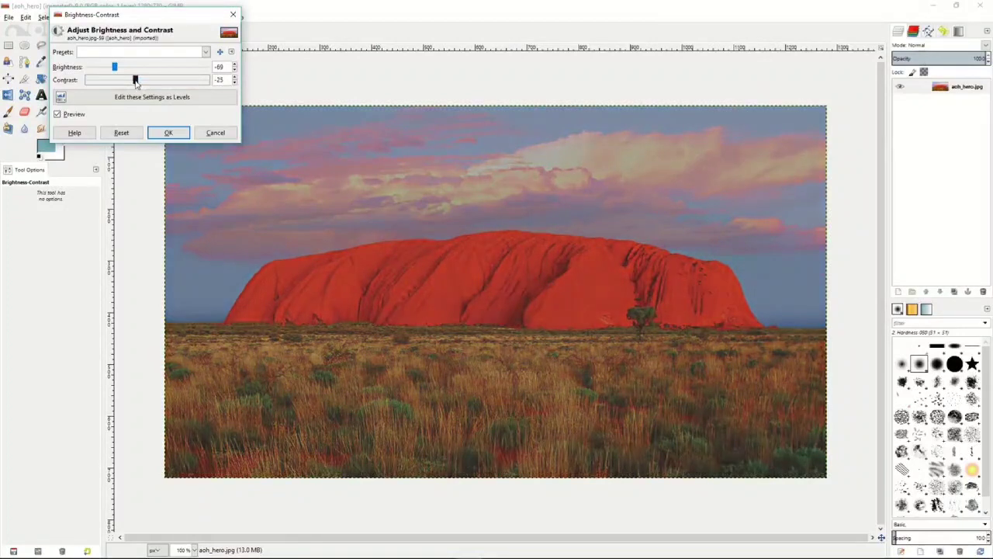
{"action": "left_click", "coordinate": [168, 133]}
- Try a black-and-white Threshold with a range of 113 to 255 on the photo, and discard it
{"action": "left_click", "coordinate": [138, 18]}
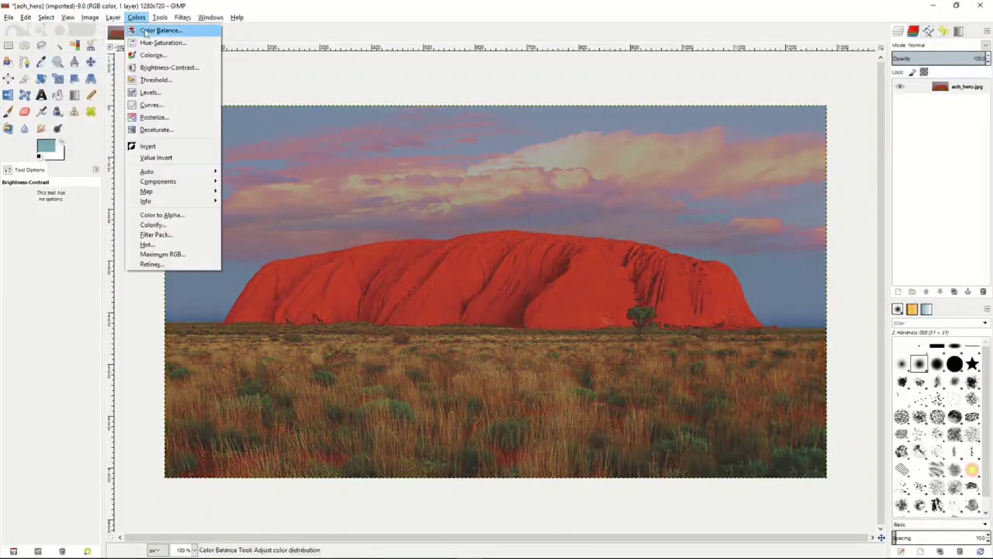
{"action": "left_click", "coordinate": [152, 81]}
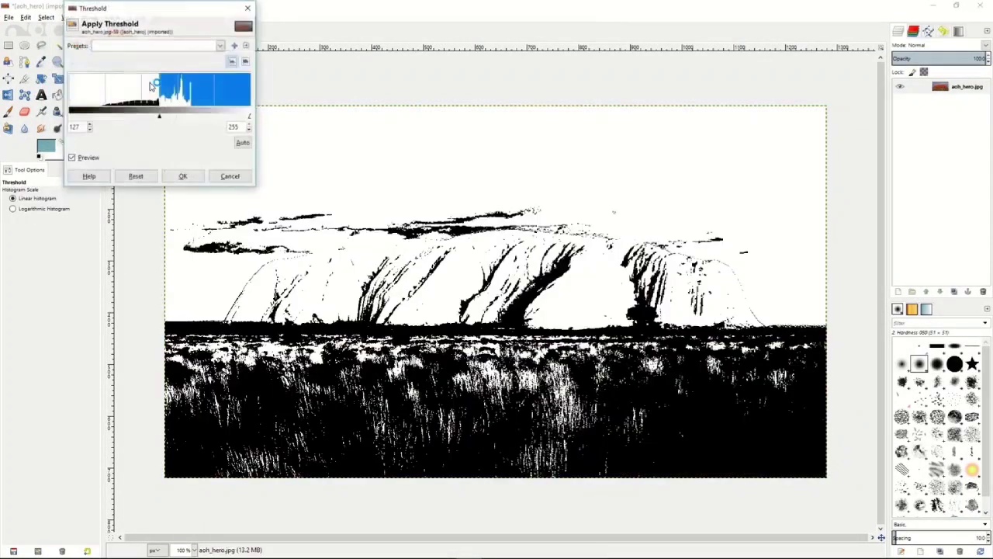
{"action": "mouse_move", "coordinate": [159, 117]}
{"action": "left_mouse_down"}
{"action": "mouse_move", "coordinate": [178, 118]}
{"action": "mouse_move", "coordinate": [152, 121]}
{"action": "left_mouse_up"}
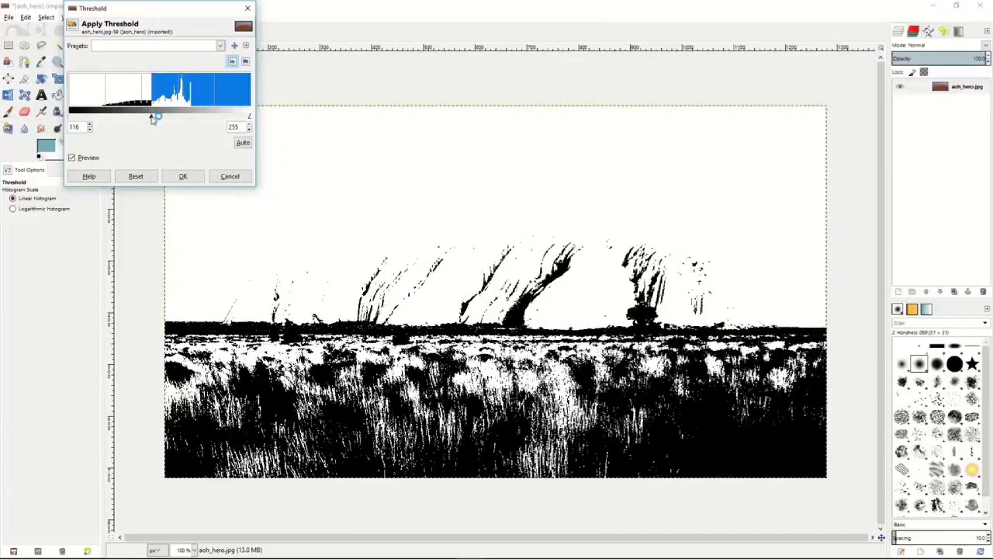
{"action": "left_click_drag", "start_coordinate": [153, 118], "coordinate": [150, 119]}
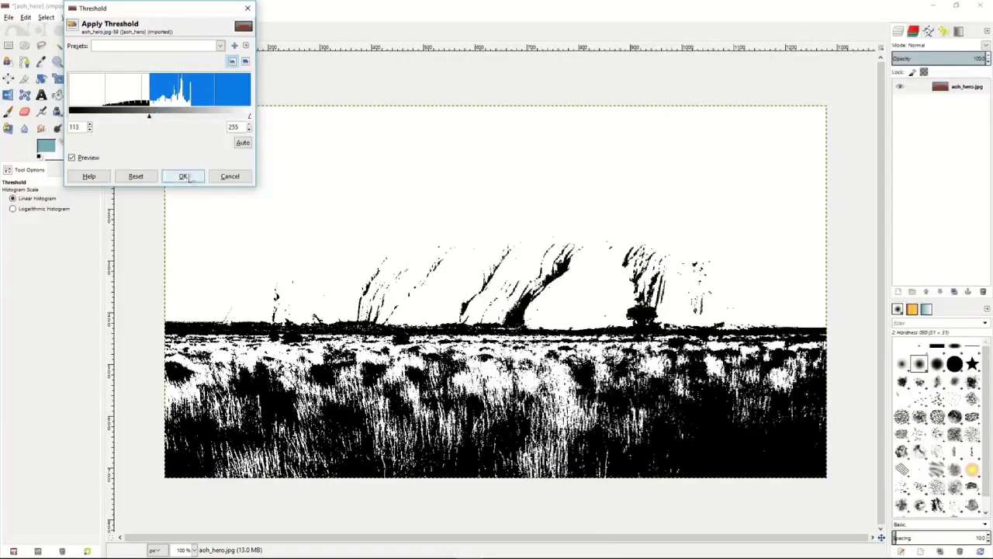
{"action": "left_click", "coordinate": [224, 179]}
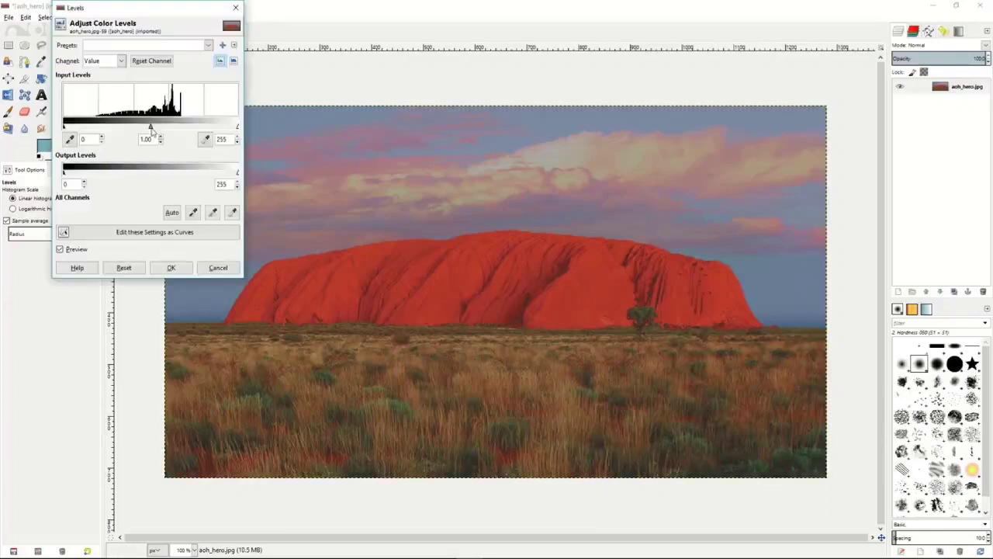
- Try a Levels adjustment with the Value channel's input gamma at 0.69, and discard it
{"action": "left_click_drag", "start_coordinate": [151, 129], "coordinate": [167, 132]}
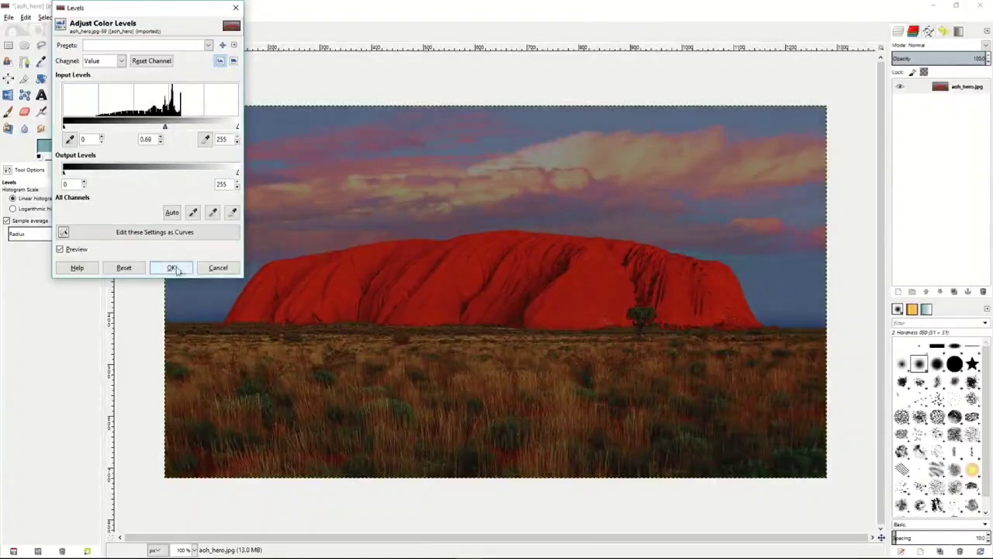
{"action": "left_click", "coordinate": [218, 267]}
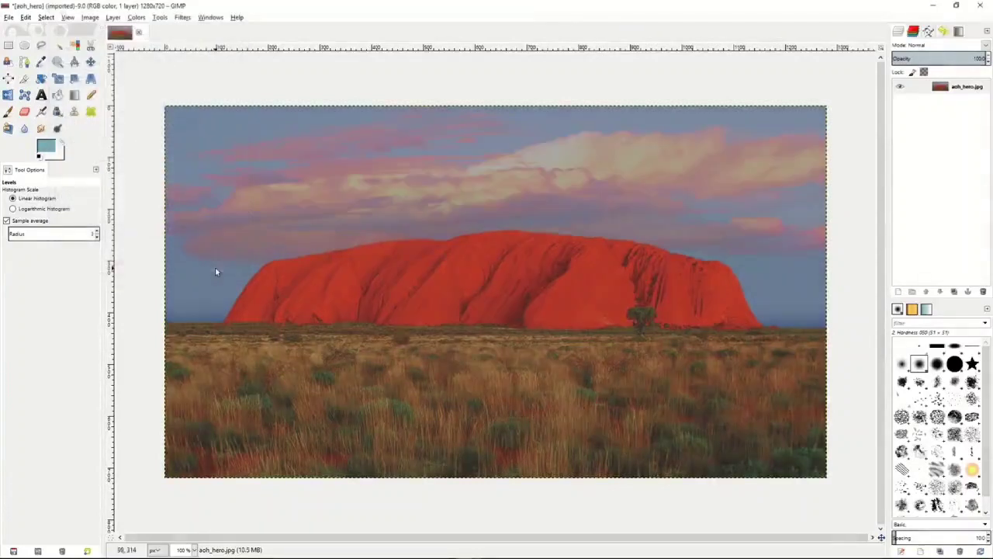
- Try an S-shaped Value curve with lowered shadows and raised highlights, show the Red channel's curve, and discard the Curves adjustment
{"action": "left_click", "coordinate": [136, 17]}
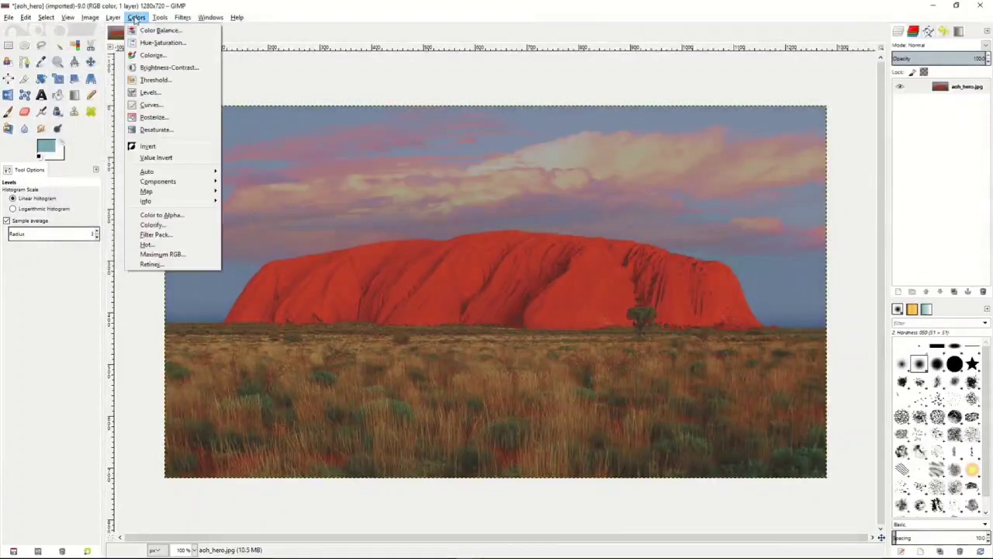
{"action": "left_click", "coordinate": [149, 106]}
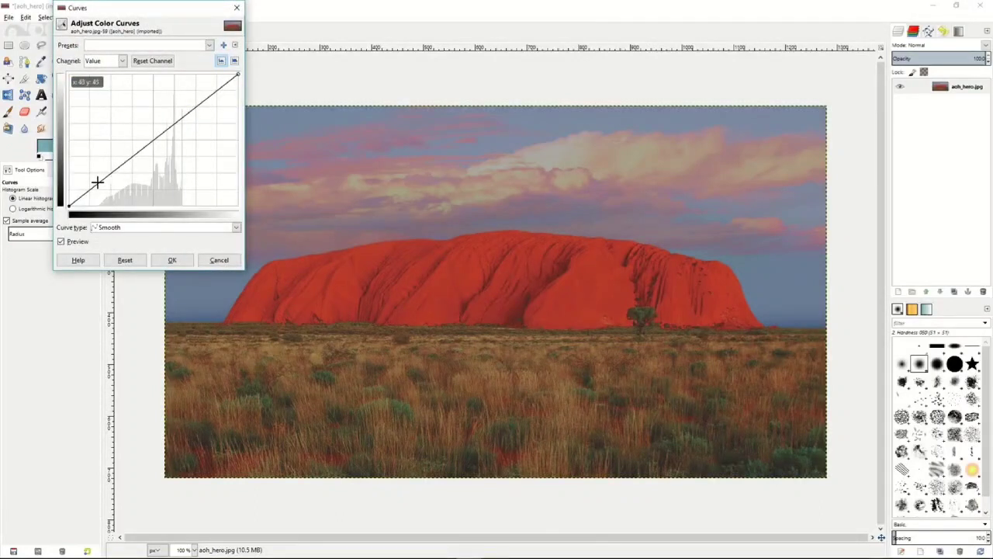
{"action": "left_click", "coordinate": [97, 182]}
{"action": "left_click_drag", "start_coordinate": [97, 182], "coordinate": [104, 194]}
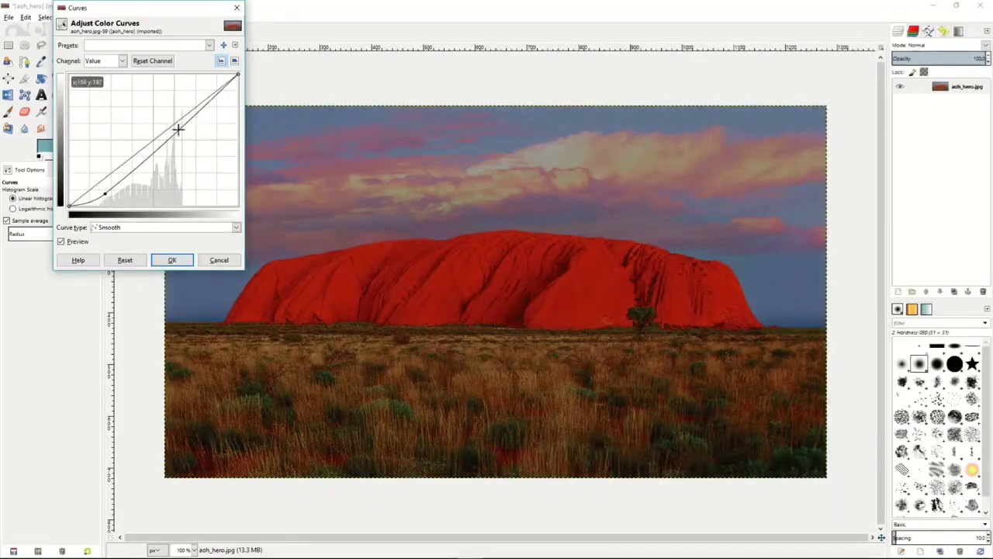
{"action": "left_click_drag", "start_coordinate": [208, 103], "coordinate": [201, 94]}
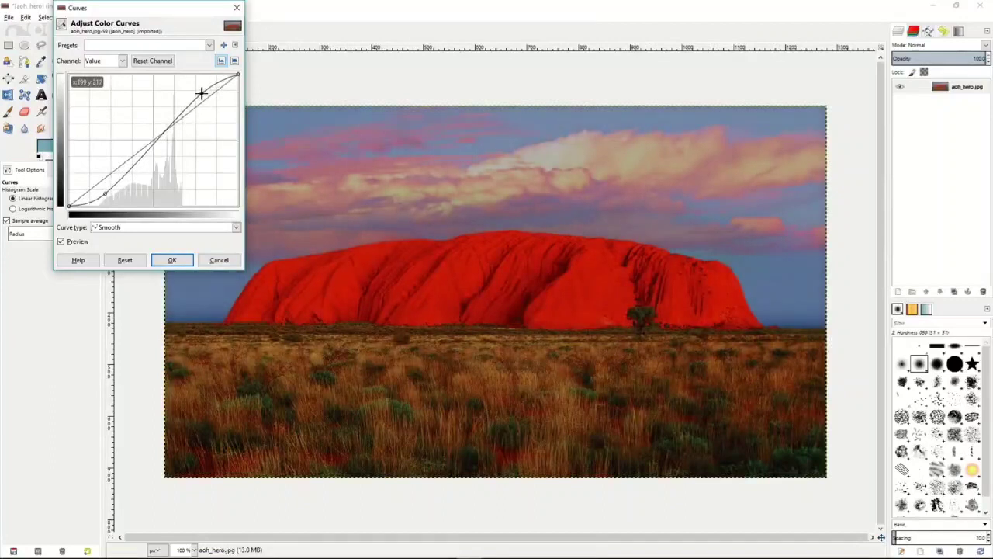
{"action": "left_click", "coordinate": [122, 62]}
{"action": "left_click", "coordinate": [107, 89]}
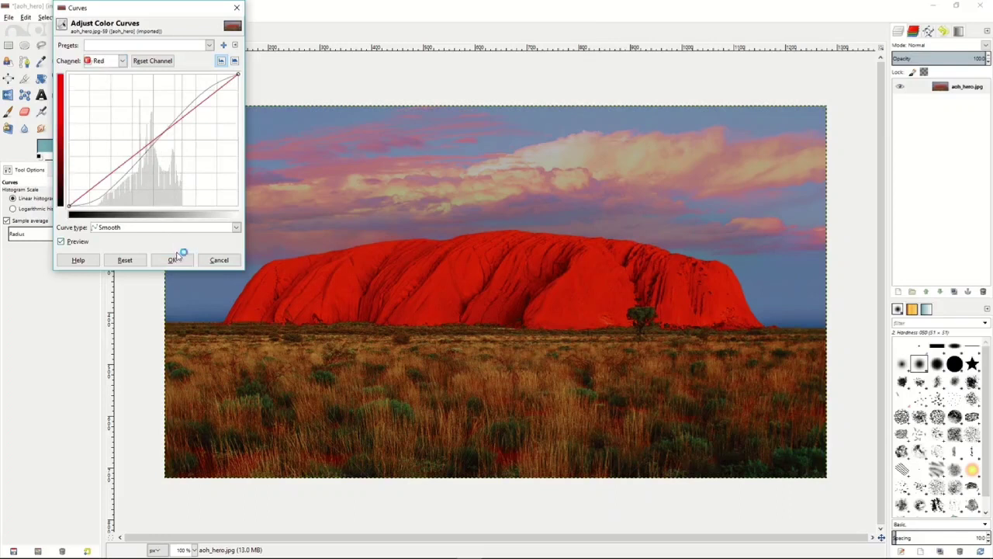
{"action": "left_click", "coordinate": [217, 260]}
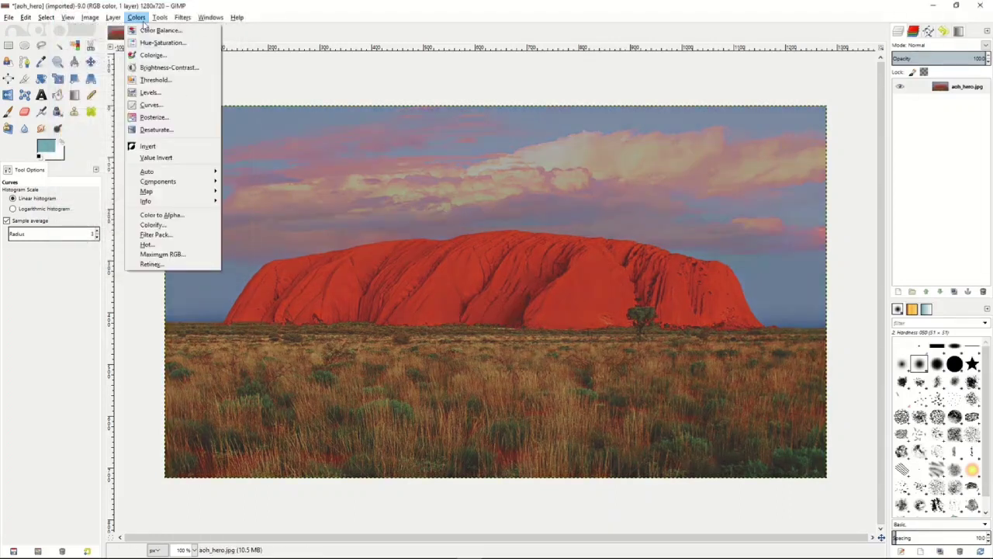
- Try posterizing the photo to 2 levels, and discard the effect
{"action": "left_click", "coordinate": [136, 17]}
{"action": "left_click", "coordinate": [152, 117]}
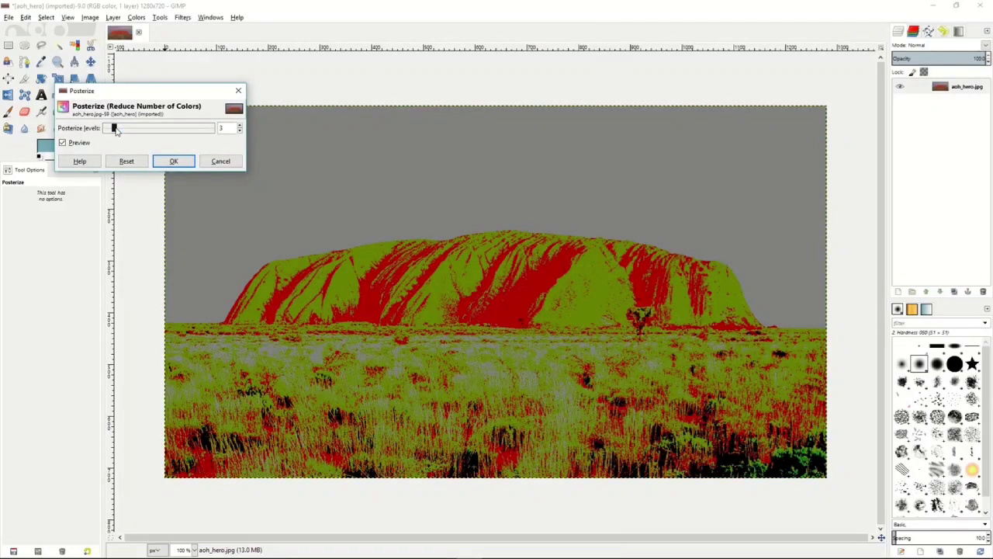
{"action": "mouse_move", "coordinate": [115, 131]}
{"action": "left_mouse_down"}
{"action": "mouse_move", "coordinate": [186, 137]}
{"action": "mouse_move", "coordinate": [110, 131]}
{"action": "left_mouse_up"}
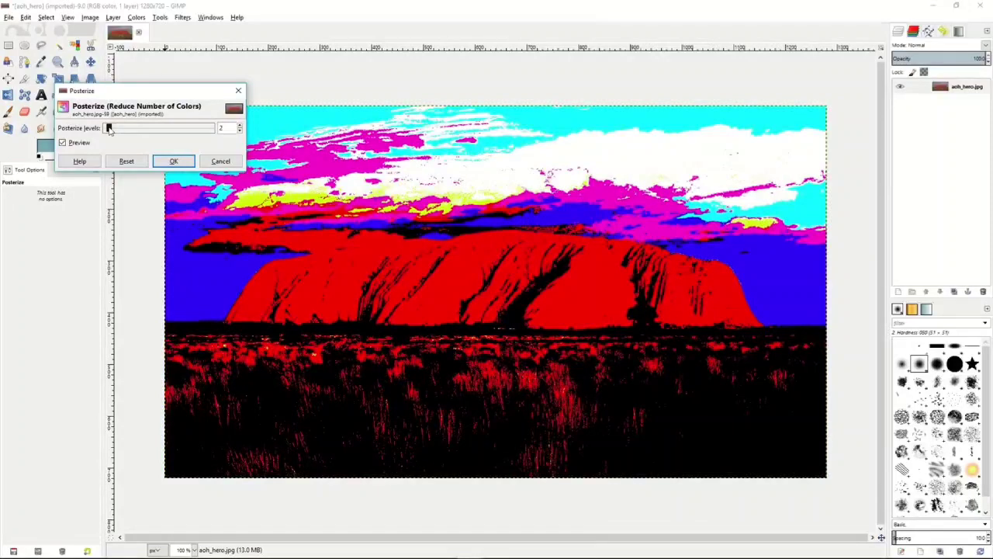
{"action": "left_click", "coordinate": [220, 161]}
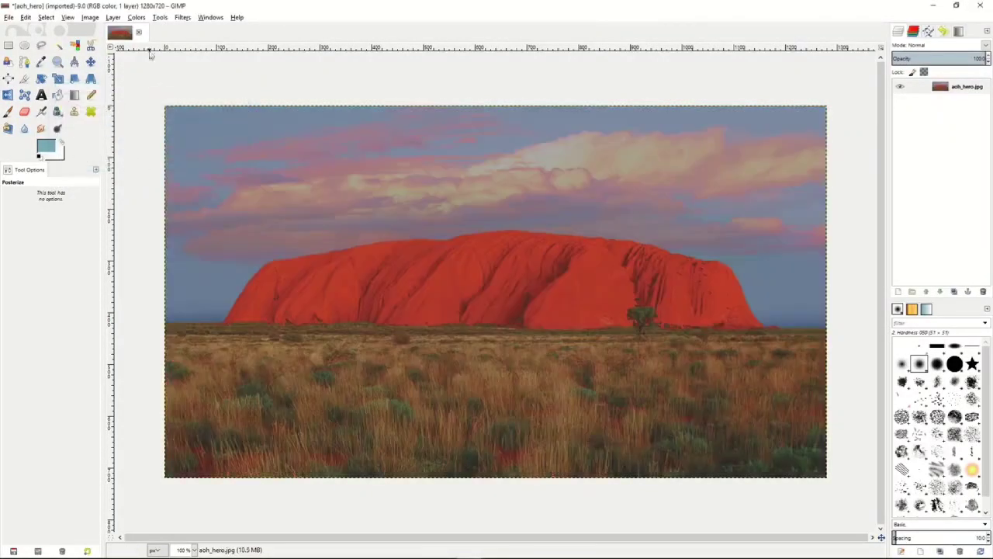
- Try desaturating the photo by Lightness, Luminosity and Average, and discard the effect
{"action": "left_click", "coordinate": [136, 17]}
{"action": "left_click", "coordinate": [151, 130]}
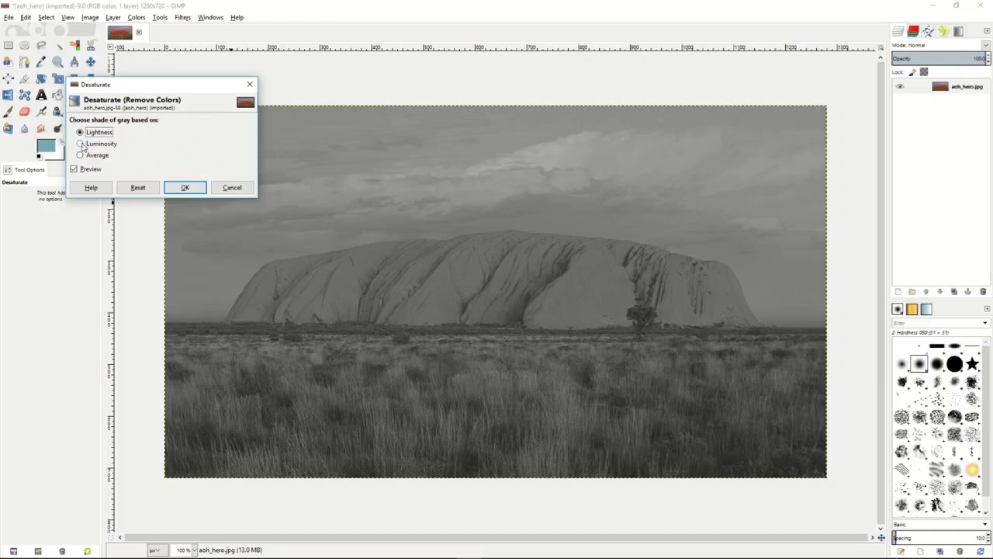
{"action": "left_click", "coordinate": [81, 144]}
{"action": "left_click", "coordinate": [81, 155]}
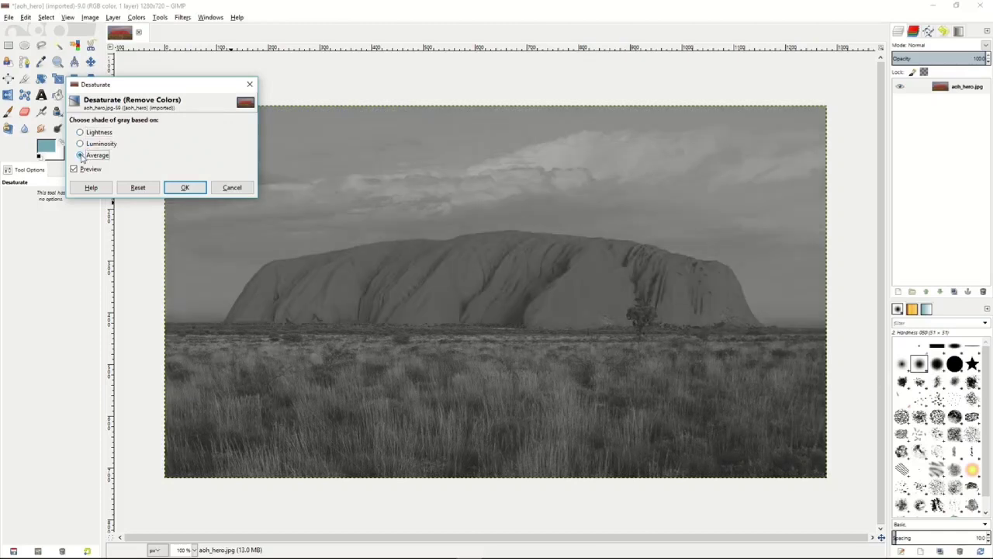
{"action": "left_click", "coordinate": [80, 144]}
{"action": "left_click", "coordinate": [81, 133]}
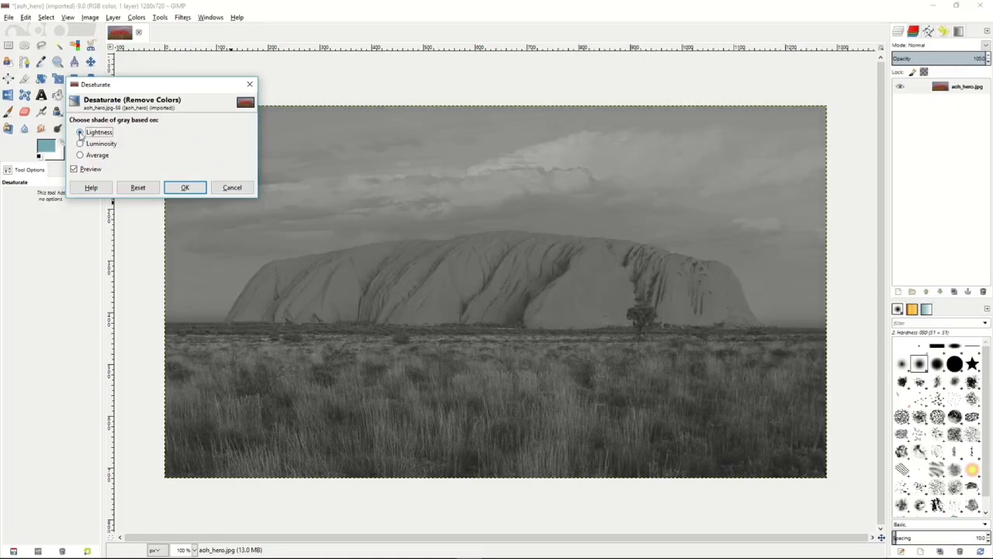
{"action": "left_click", "coordinate": [81, 144]}
{"action": "left_click", "coordinate": [225, 188]}
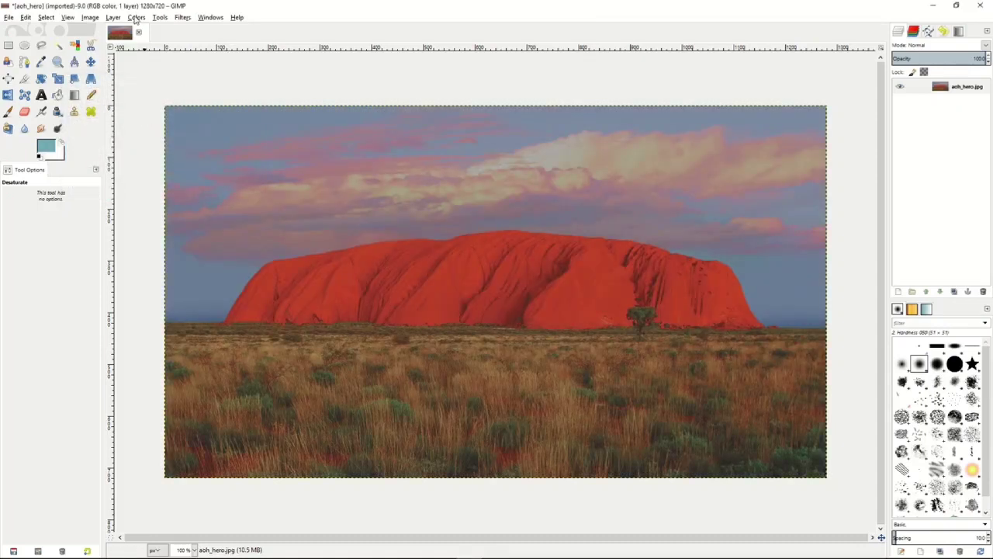
{"action": "left_click", "coordinate": [135, 17]}
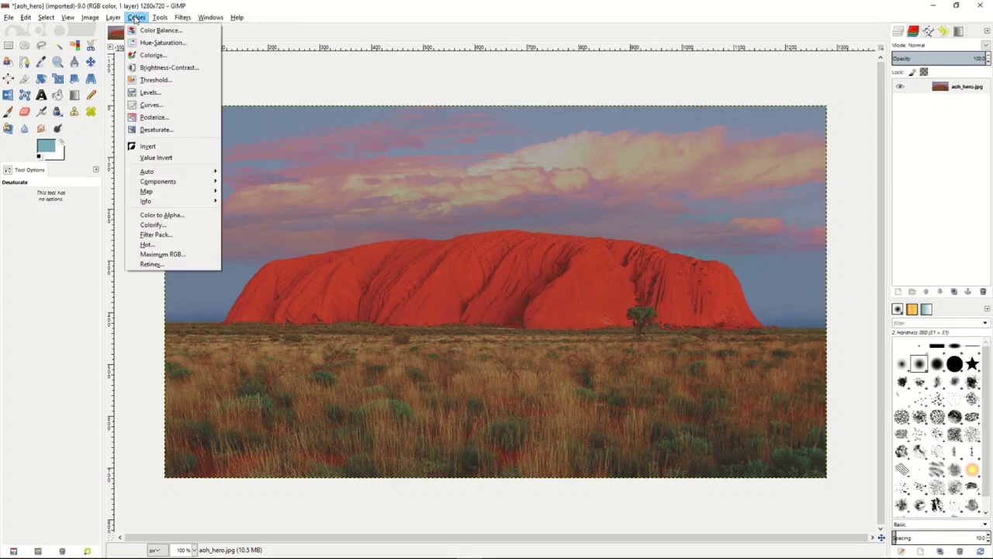
{"action": "left_click", "coordinate": [339, 79]}
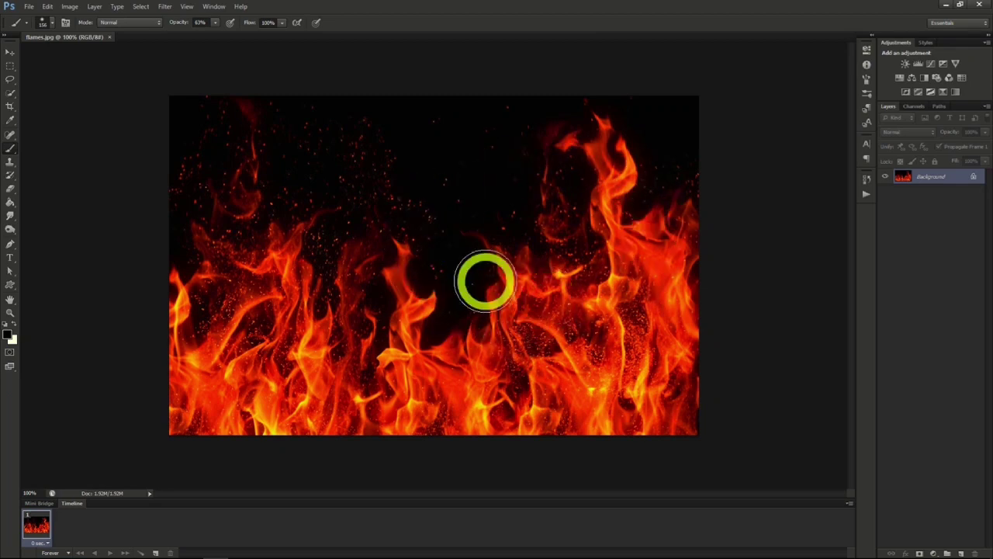
- In Photoshop, create a new 1280 x 720 pixel document with transparent background contents and fill its layer with black
{"action": "left_click", "coordinate": [28, 7]}
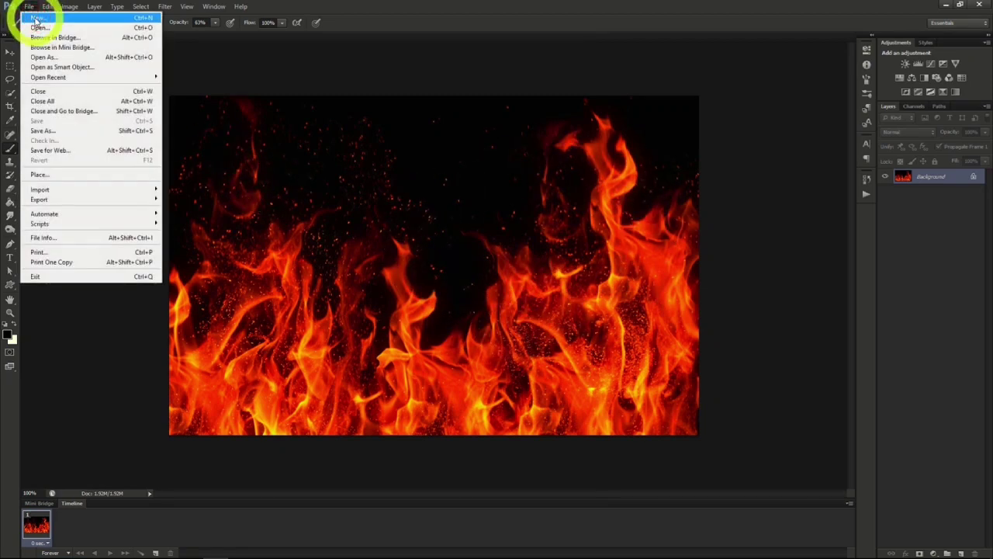
{"action": "left_click", "coordinate": [35, 17]}
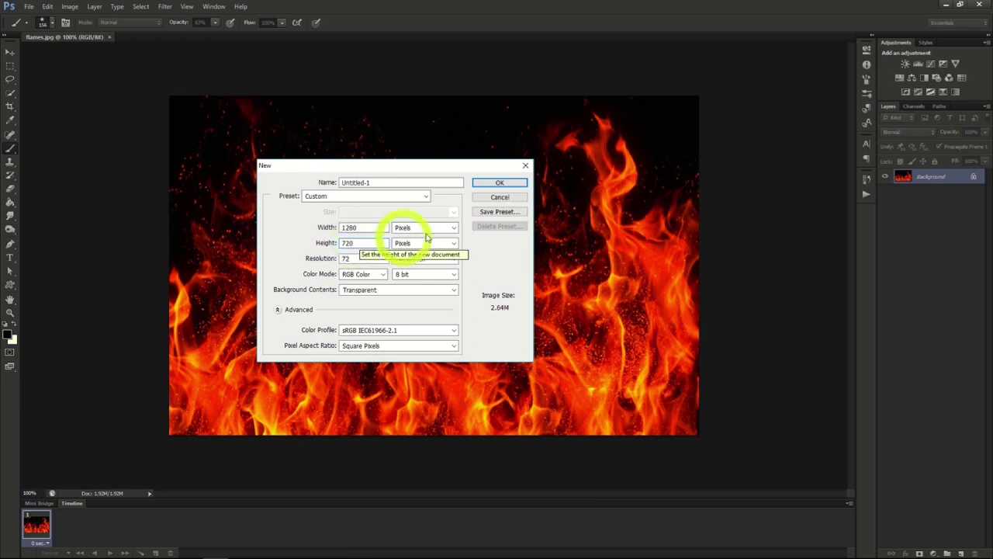
{"action": "left_click", "coordinate": [491, 182]}
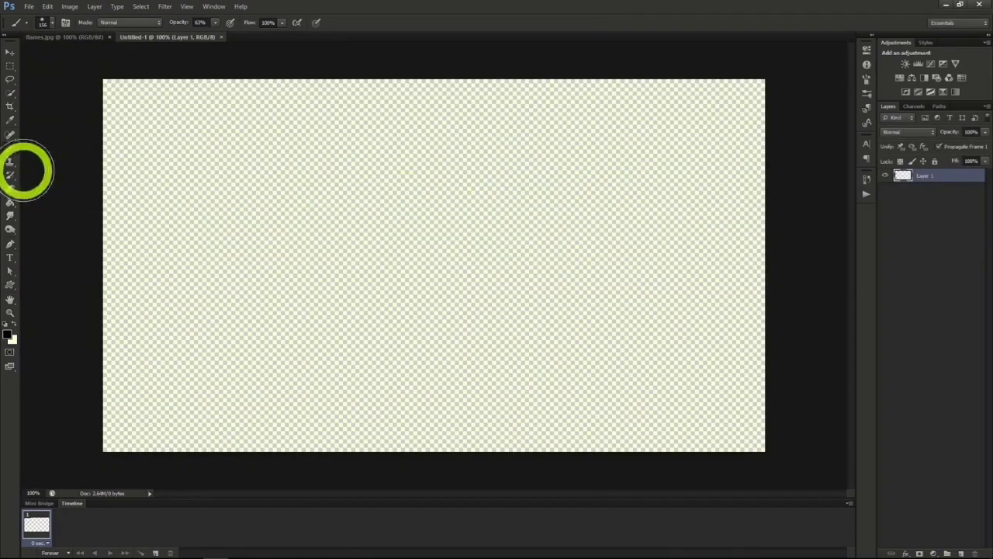
{"action": "left_click", "coordinate": [10, 204]}
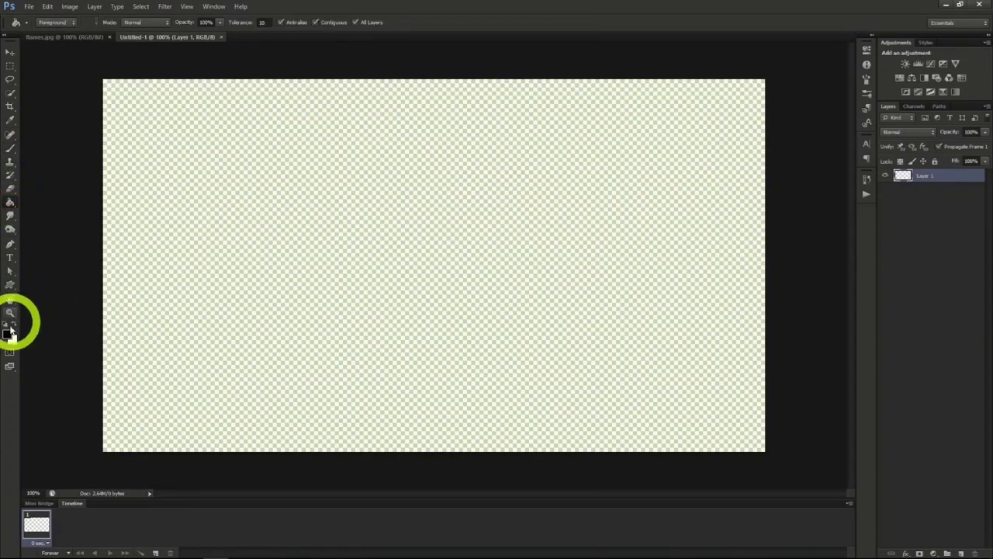
{"action": "left_click", "coordinate": [337, 251]}
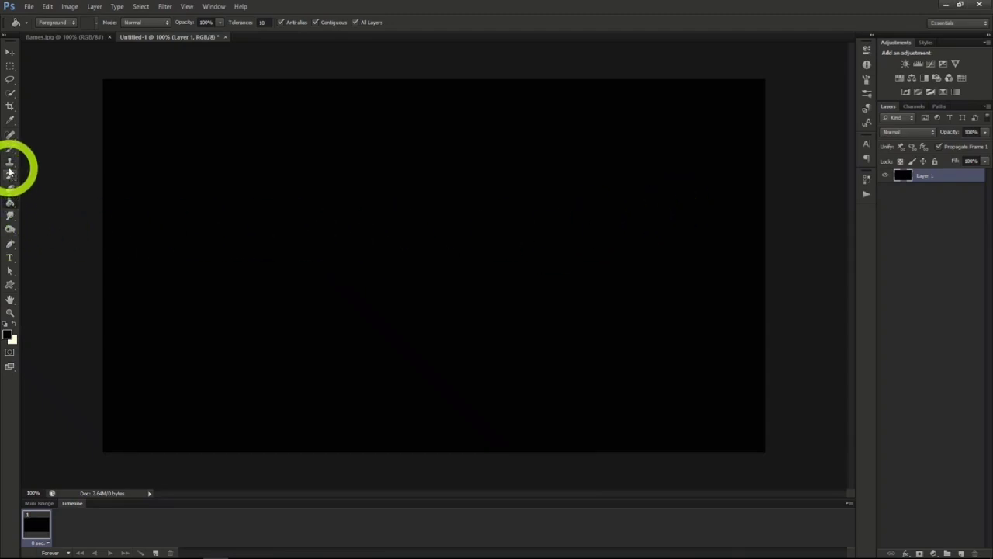
- Add the white text "FIRE" in the Steelfish font at 282.12 pt on the black canvas
{"action": "left_click", "coordinate": [10, 258]}
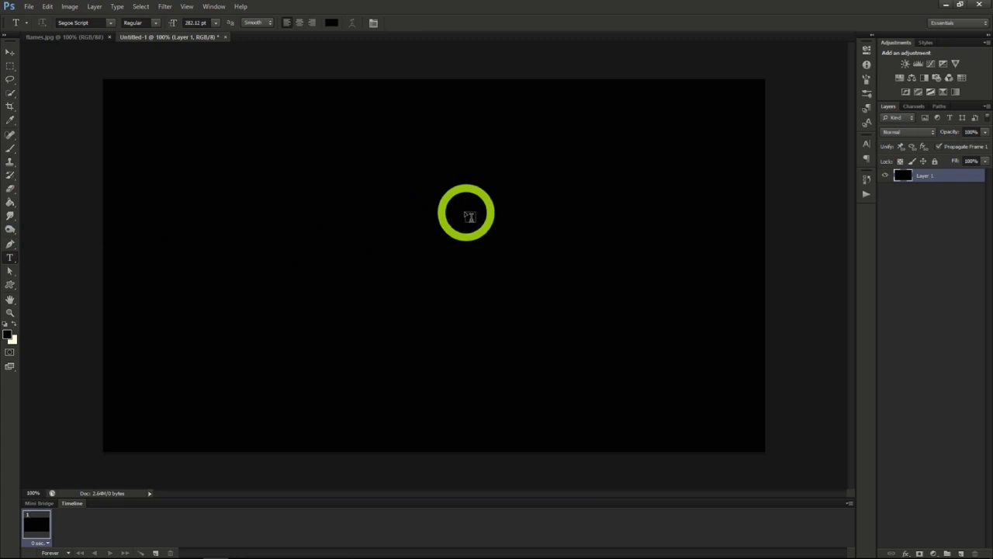
{"action": "left_click", "coordinate": [867, 143]}
{"action": "left_click", "coordinate": [800, 150]}
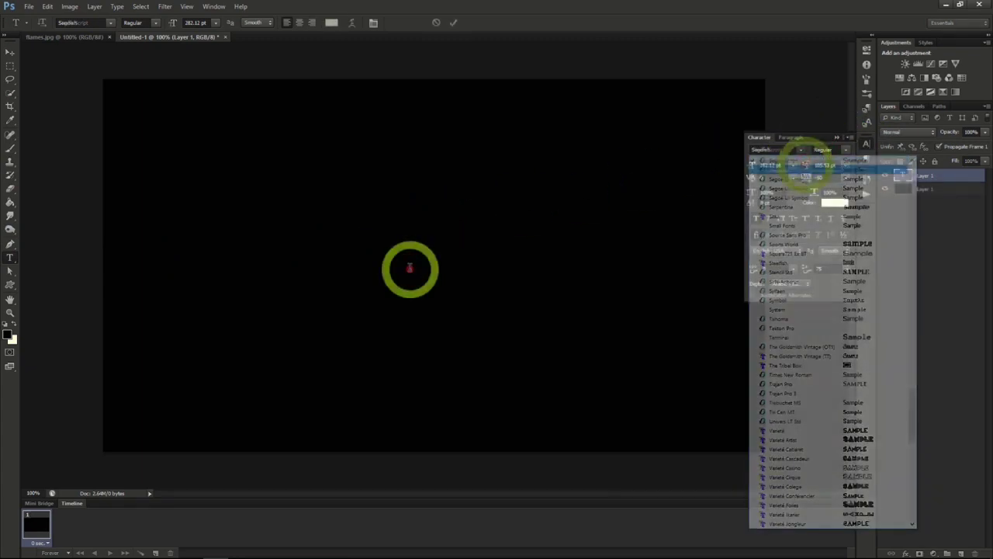
{"action": "left_click", "coordinate": [411, 268]}
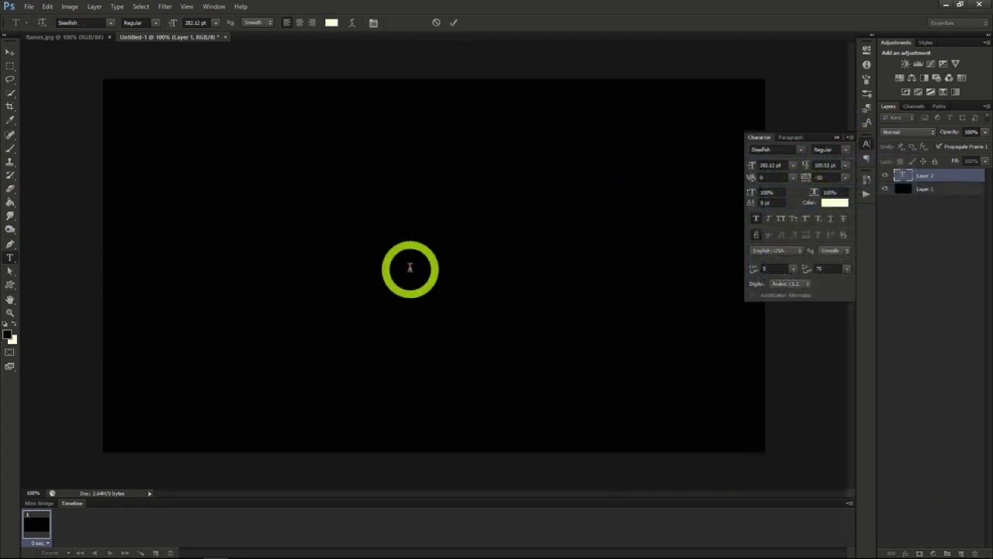
{"action": "type", "text": "FIRE"}
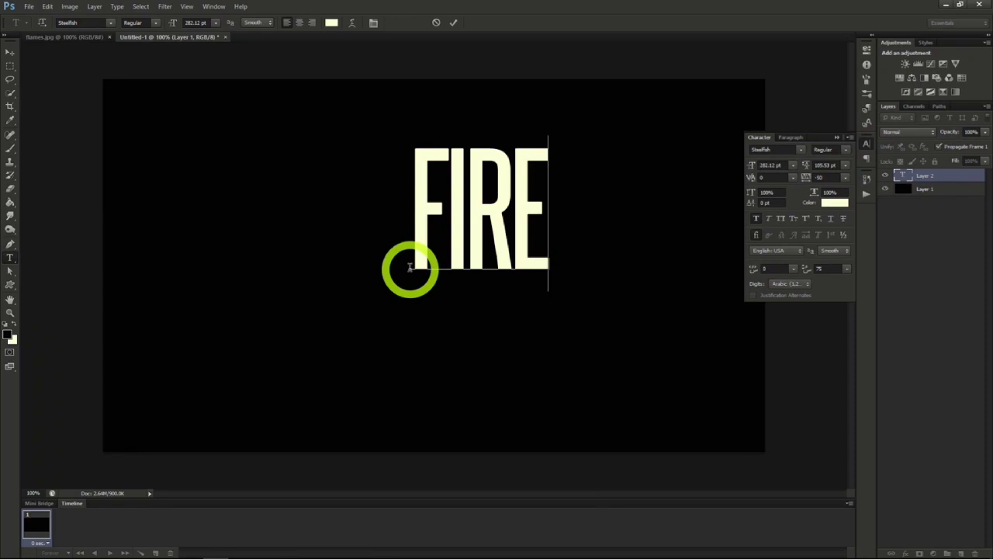
{"action": "left_click", "coordinate": [9, 52]}
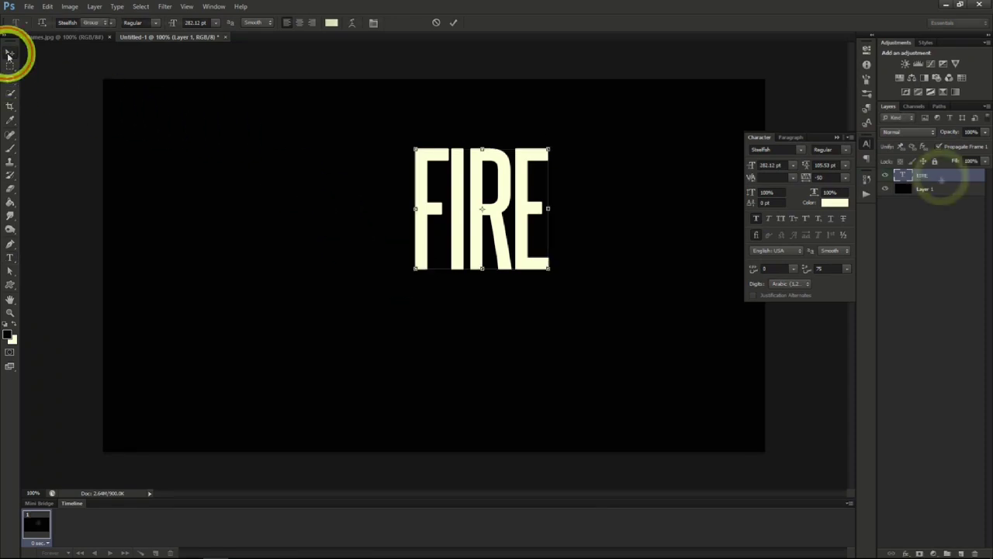
- Add an Outer Glow effect to the FIRE text layer and set the glow color to F70300
{"action": "right_click", "coordinate": [940, 176]}
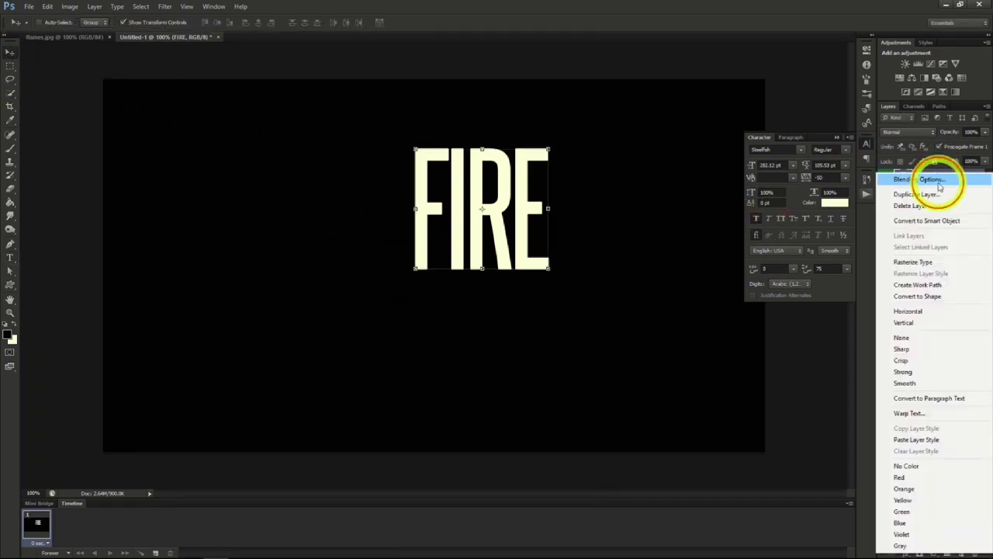
{"action": "left_click", "coordinate": [939, 183]}
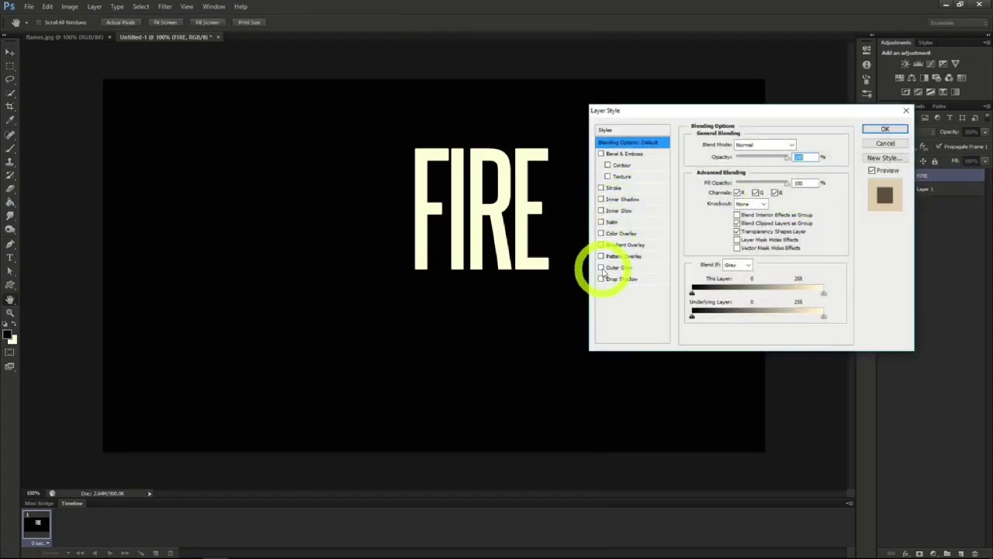
{"action": "left_click", "coordinate": [602, 268]}
{"action": "left_click", "coordinate": [625, 268]}
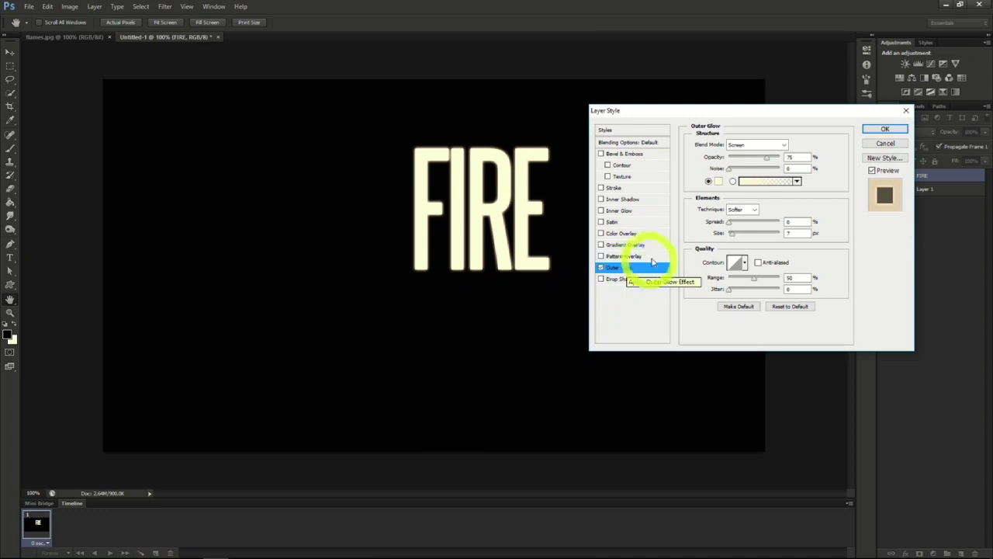
{"action": "left_click", "coordinate": [718, 181]}
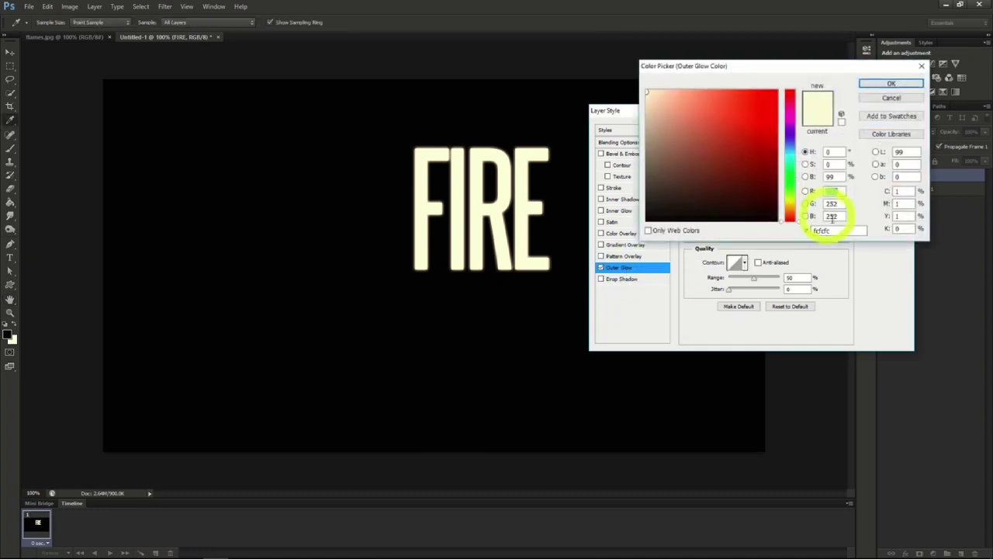
{"action": "type", "text": "F70"}
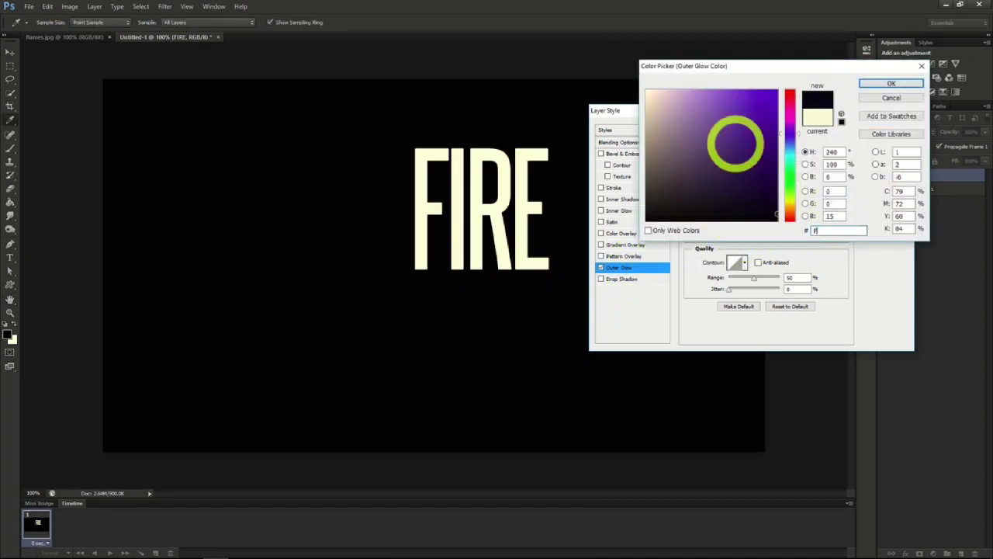
{"action": "type", "text": "300"}
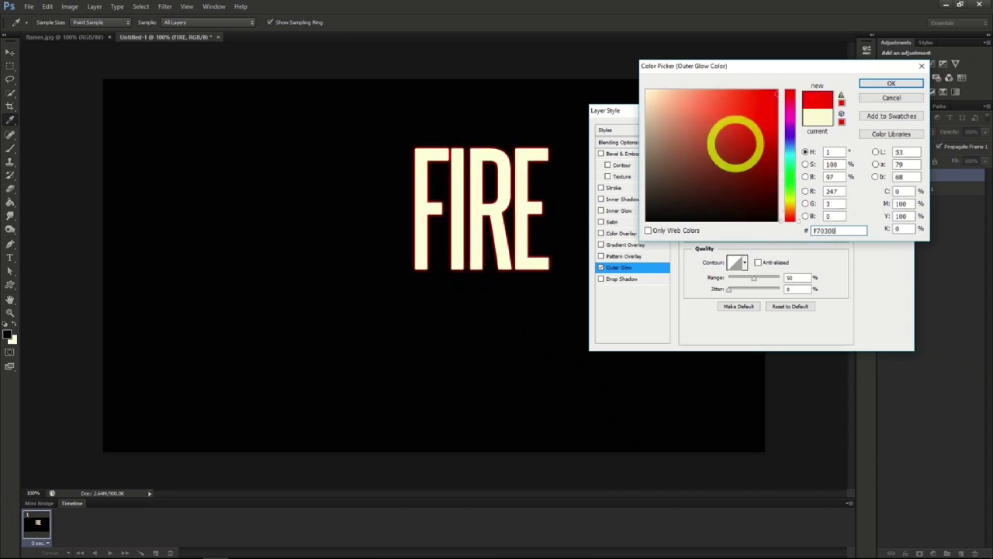
{"action": "left_click", "coordinate": [890, 85]}
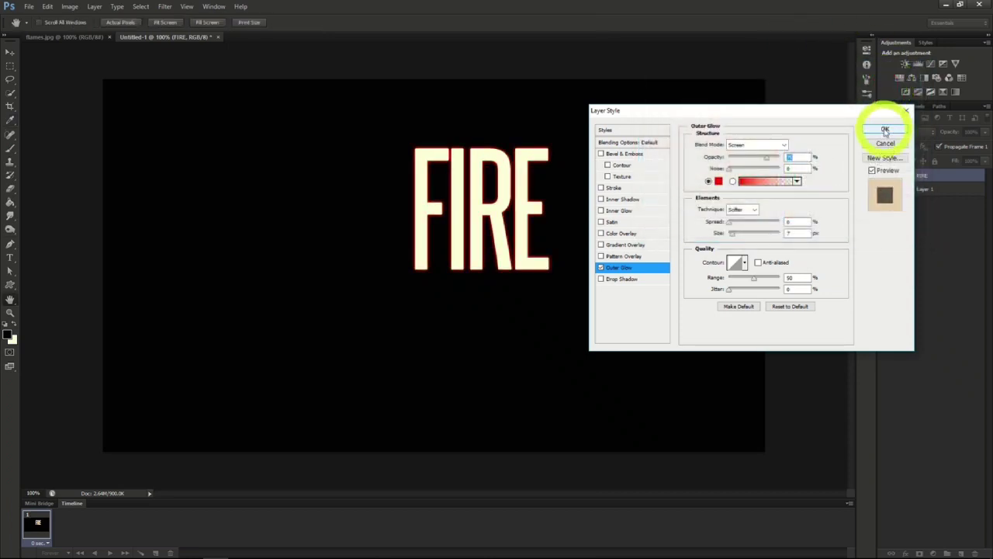
- Add a Satin effect to the FIRE text with color 872D0F, raise its opacity to the maximum and slightly adjust its distance
{"action": "left_click", "coordinate": [612, 224]}
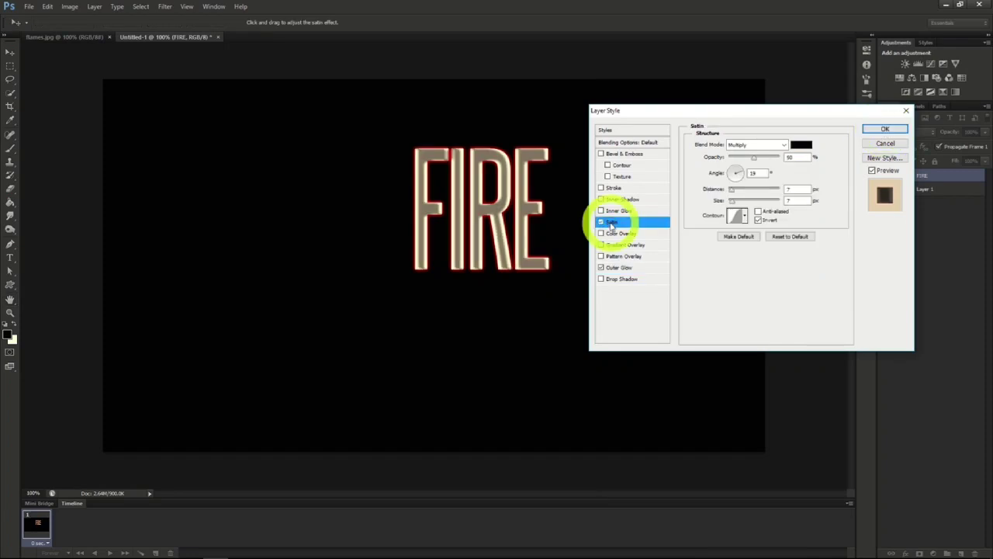
{"action": "left_click", "coordinate": [800, 144]}
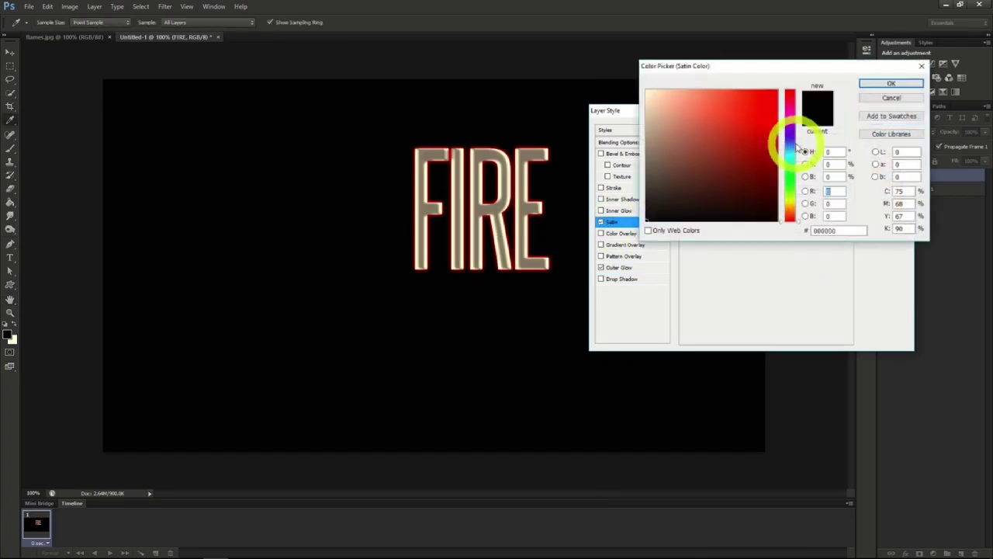
{"action": "left_click", "coordinate": [837, 230]}
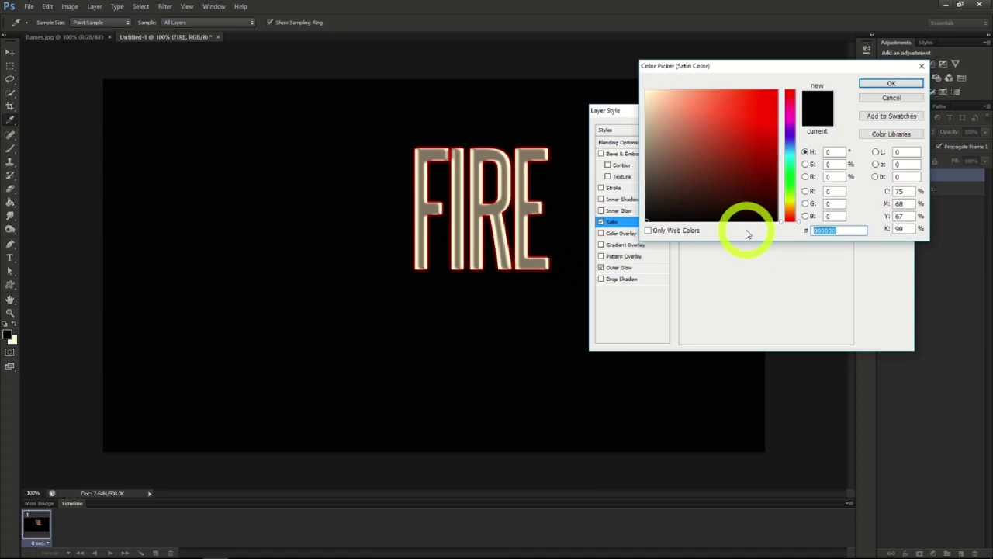
{"action": "type", "text": "872"}
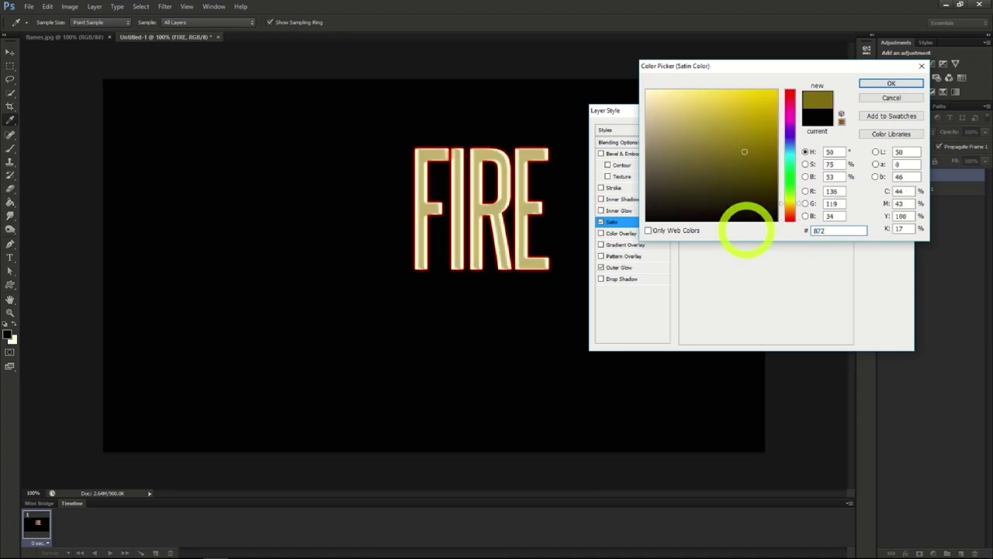
{"action": "type", "text": "00F"}
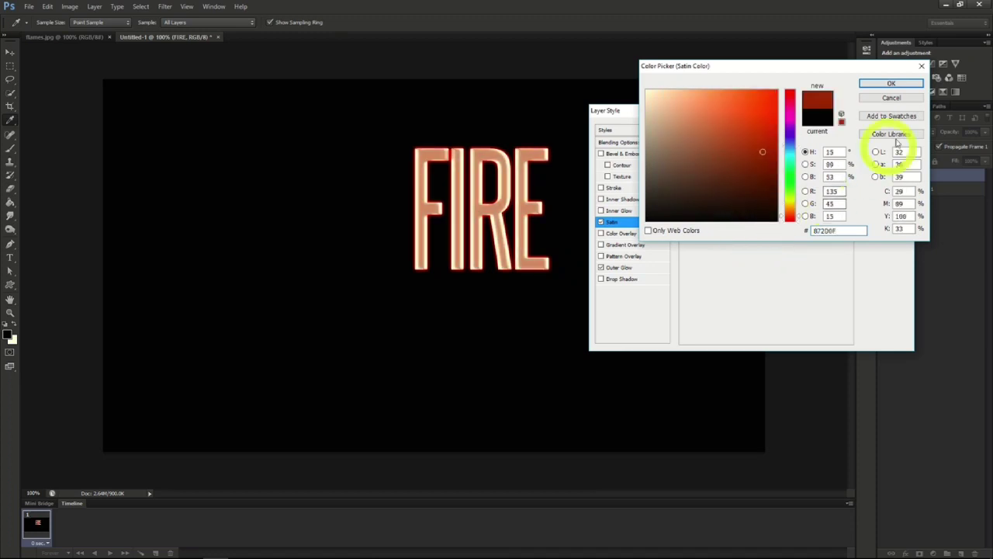
{"action": "left_click", "coordinate": [893, 84]}
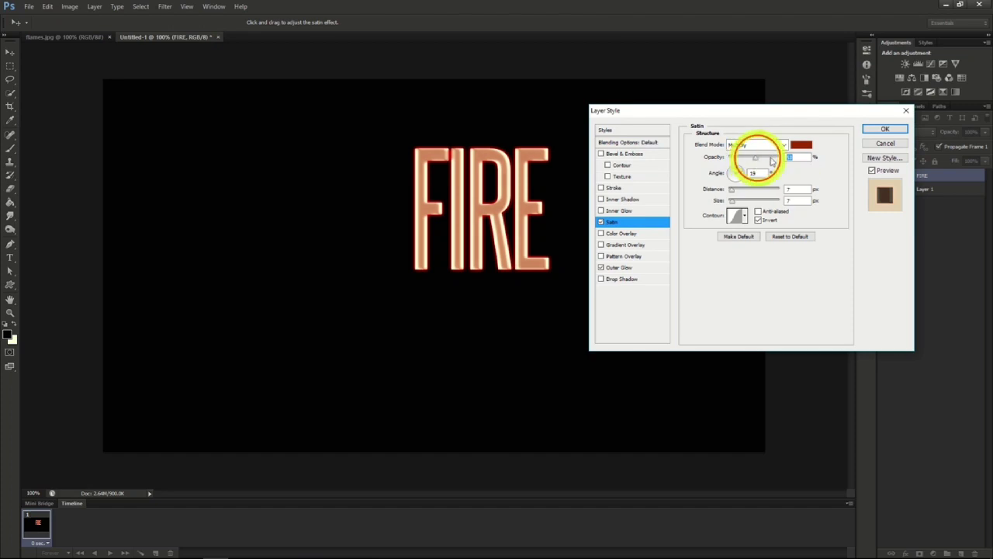
{"action": "left_click_drag", "start_coordinate": [755, 158], "coordinate": [798, 155]}
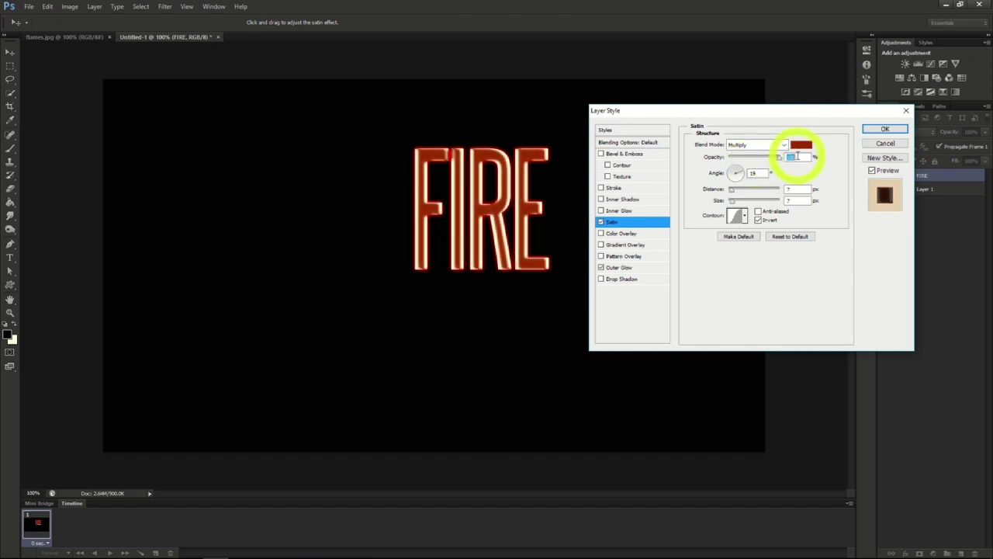
{"action": "left_click_drag", "start_coordinate": [732, 194], "coordinate": [734, 191]}
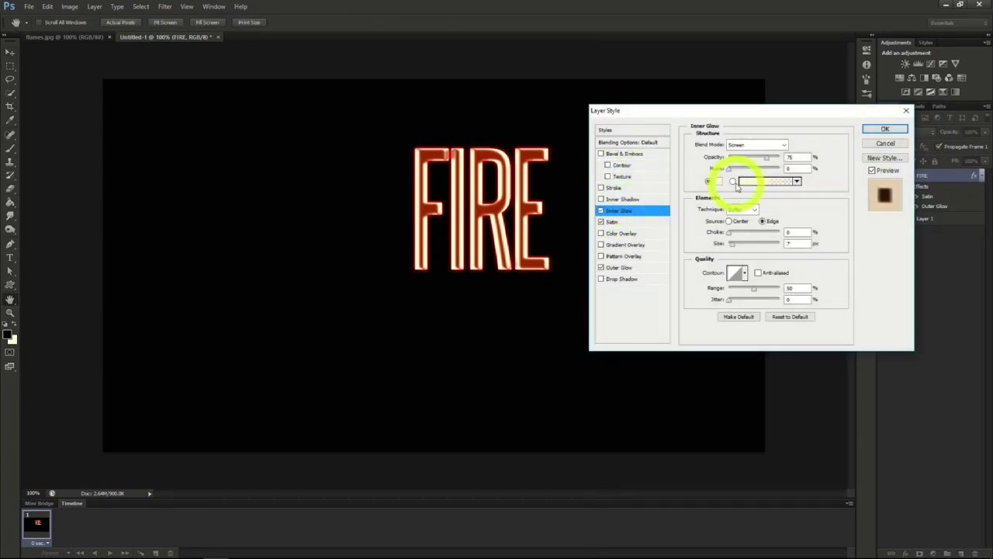
- Set the FIRE text's Inner Glow to the Color Dodge blend mode with the glow color E5C23B
{"action": "left_click", "coordinate": [775, 144]}
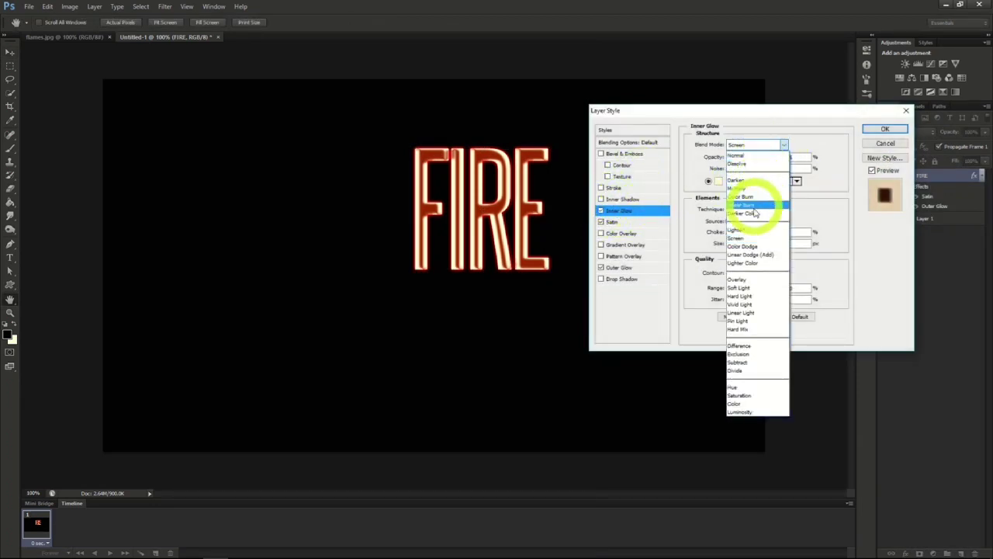
{"action": "left_click", "coordinate": [750, 246]}
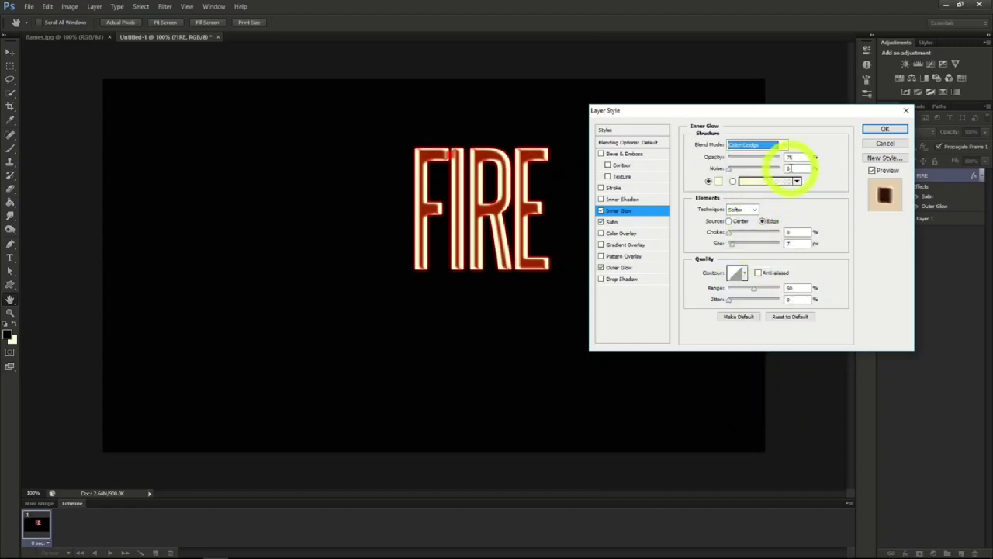
{"action": "left_click", "coordinate": [719, 181]}
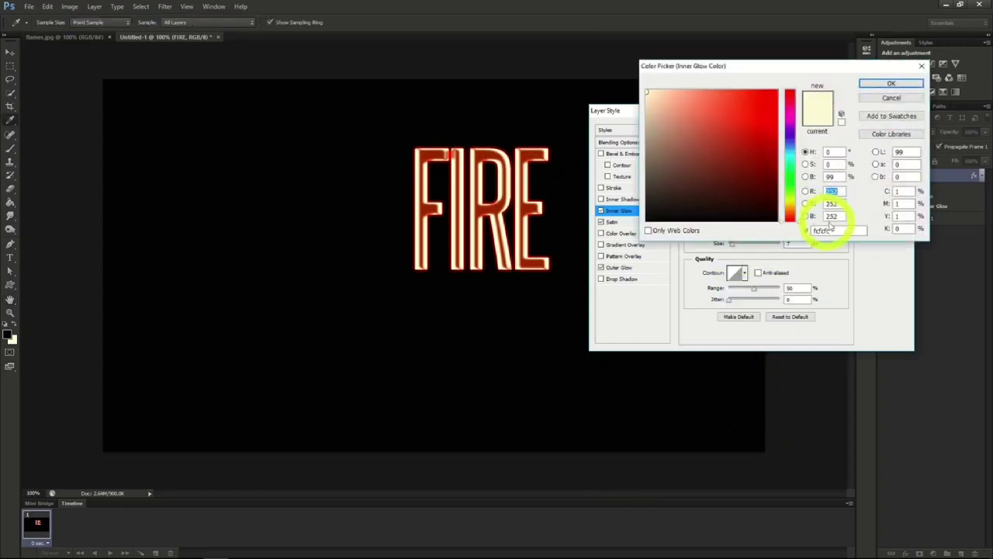
{"action": "double_click", "coordinate": [827, 231]}
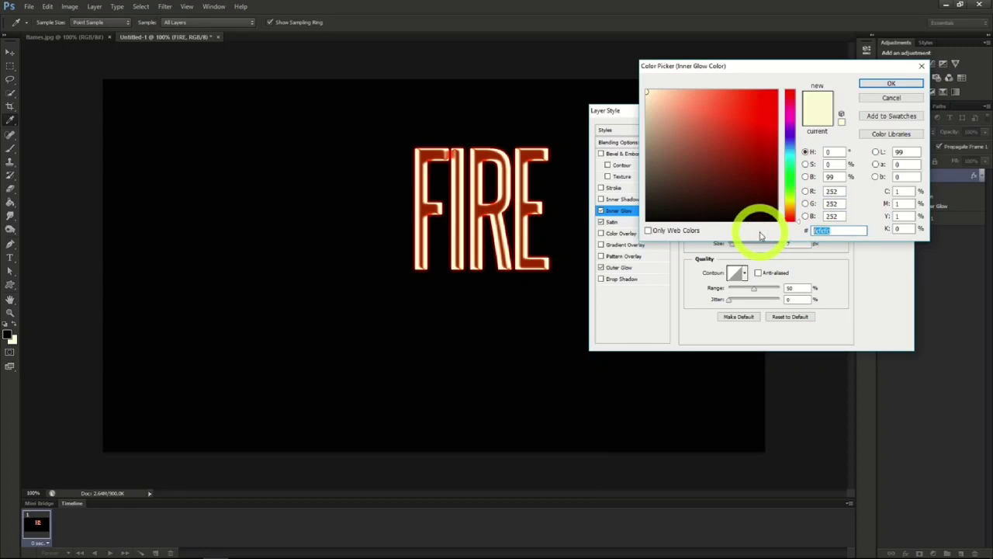
{"action": "type", "text": "E5"}
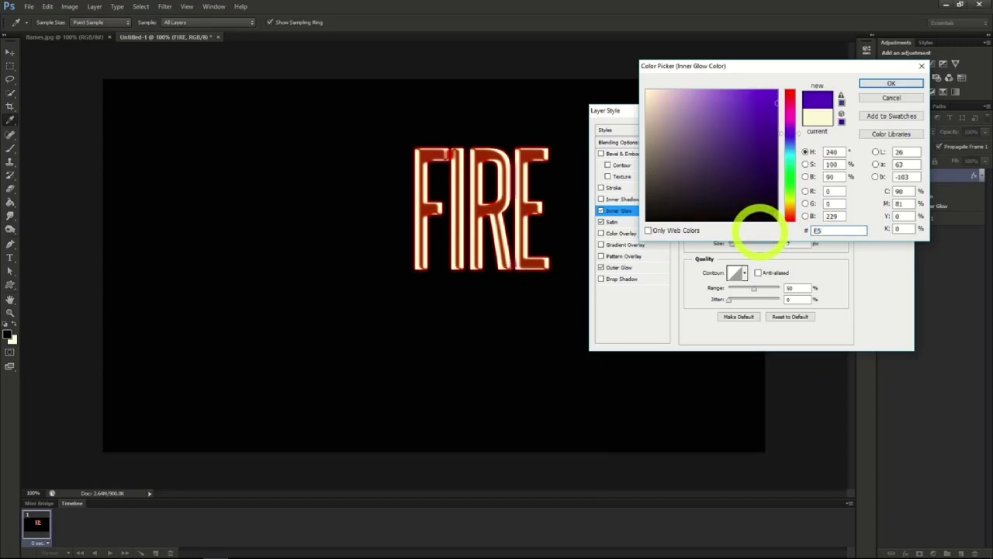
{"action": "type", "text": "C2"}
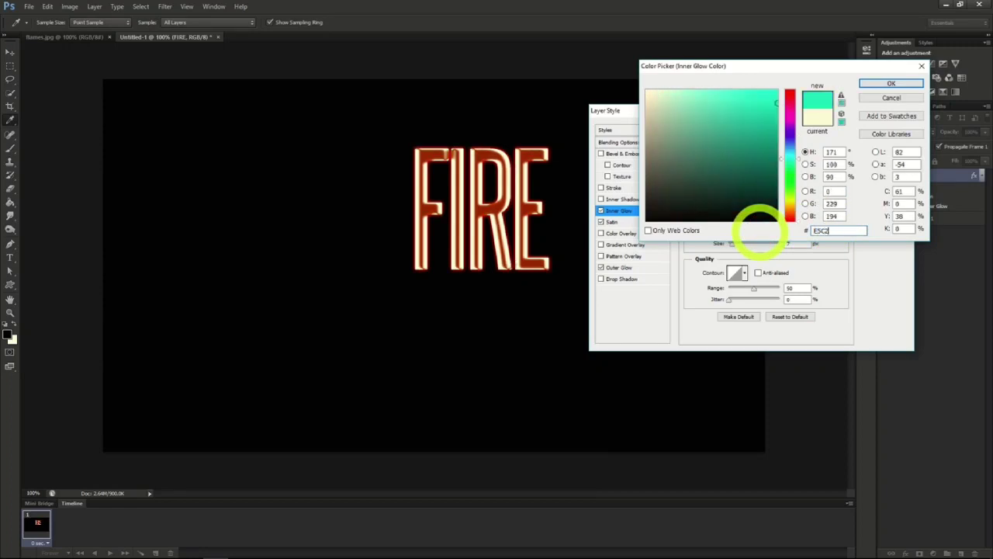
{"action": "type", "text": "38"}
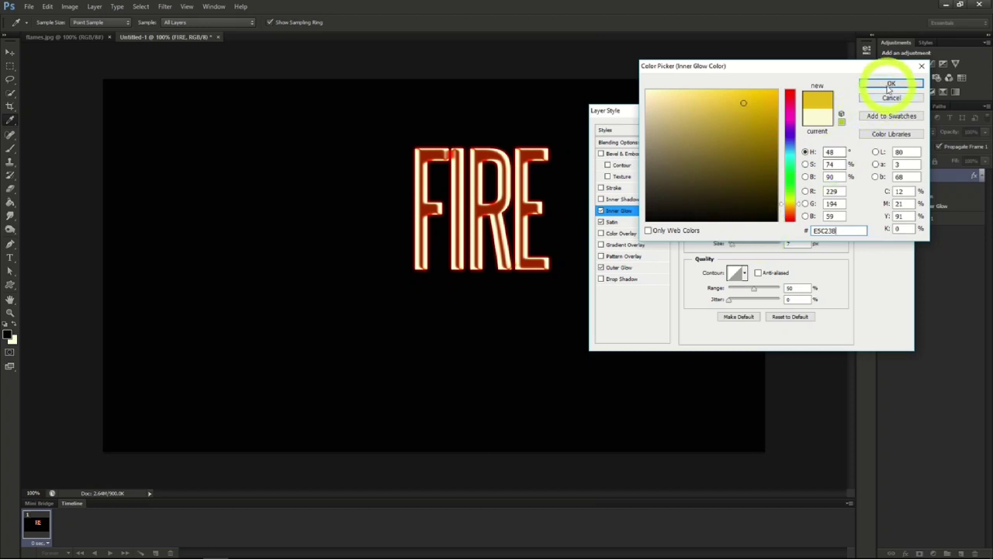
{"action": "left_click", "coordinate": [890, 83]}
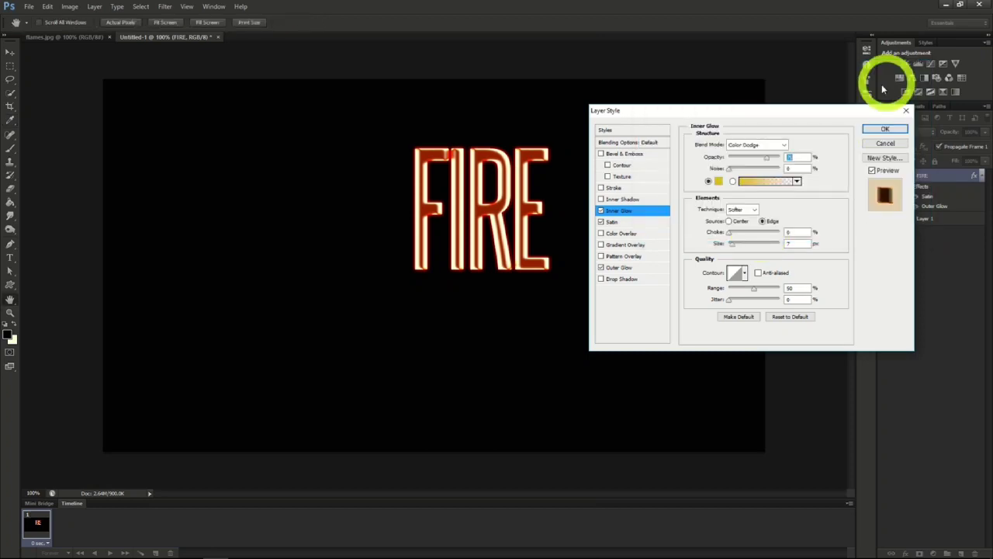
- Raise the Inner Glow's opacity to 100%, increase its size slightly and apply the layer style
{"action": "left_click_drag", "start_coordinate": [767, 159], "coordinate": [790, 155]}
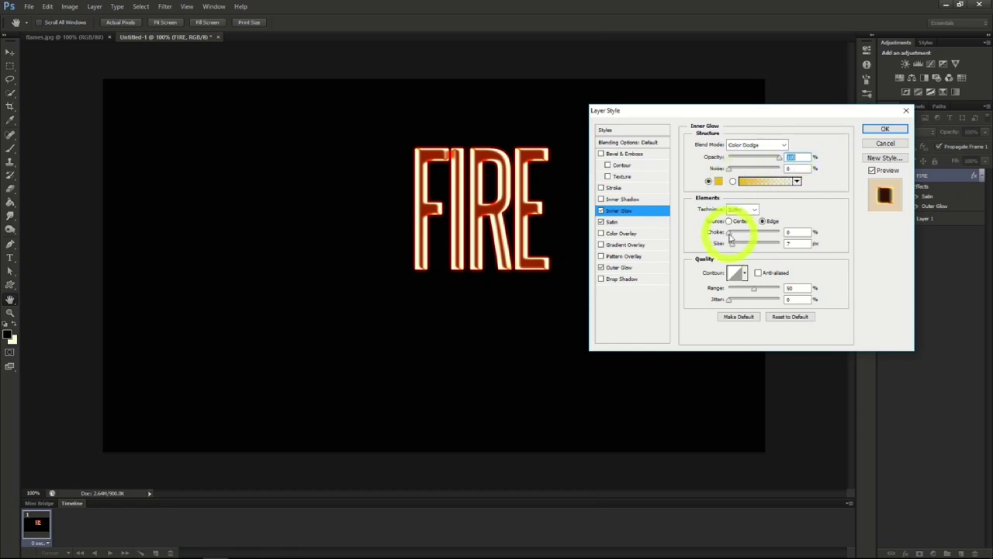
{"action": "left_click_drag", "start_coordinate": [731, 244], "coordinate": [735, 247]}
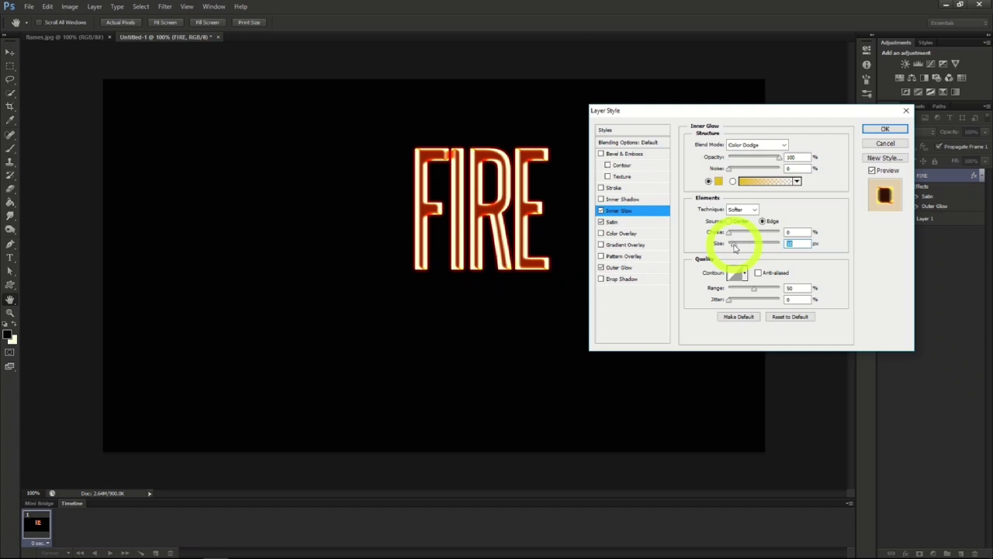
{"action": "left_click", "coordinate": [885, 130]}
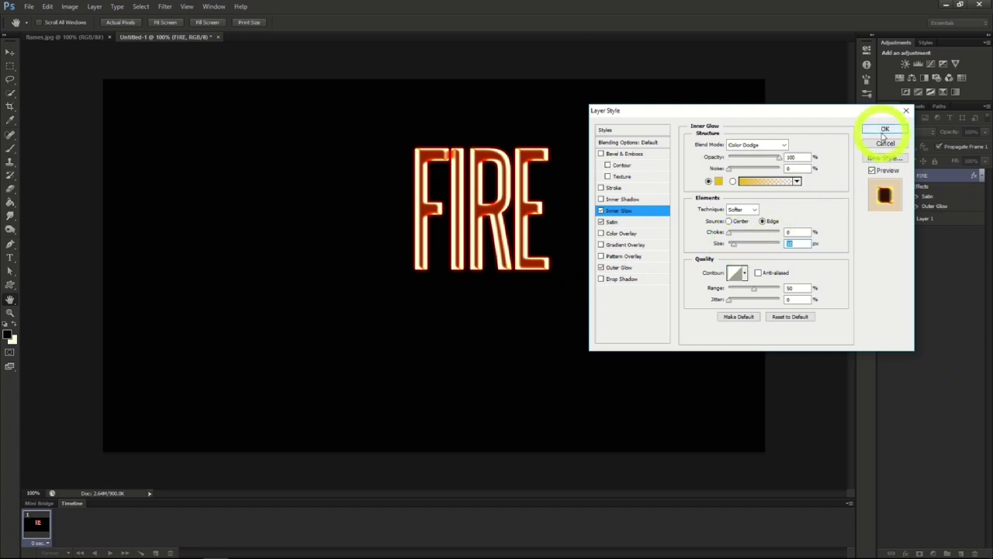
{"action": "left_click", "coordinate": [882, 133]}
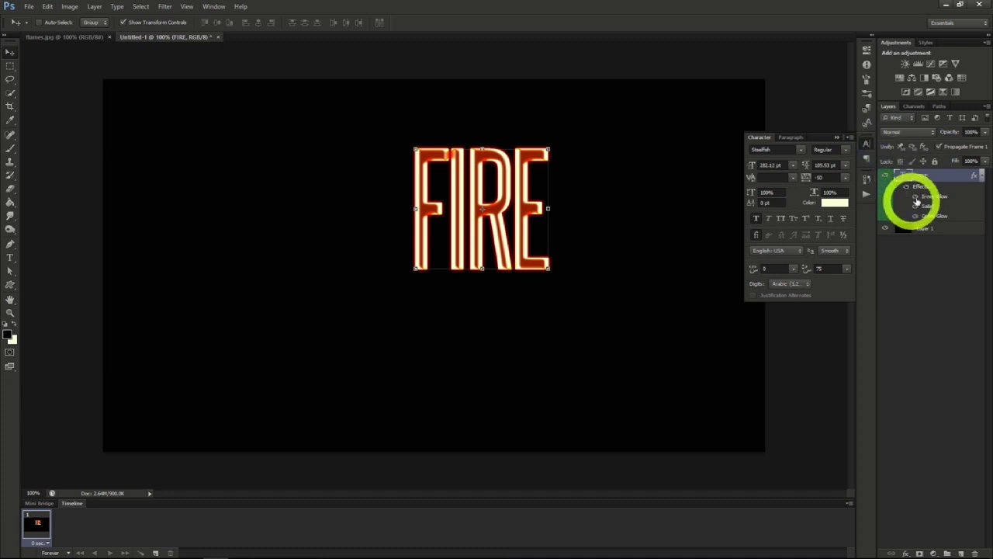
- Rasterize the FIRE text layer and move the lettering to the middle of the black canvas
{"action": "right_click", "coordinate": [921, 176]}
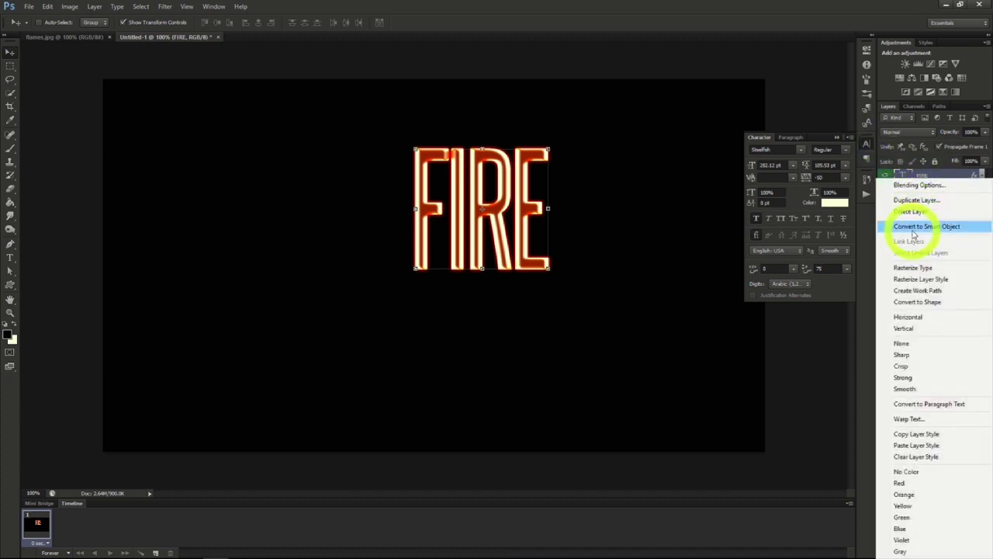
{"action": "left_click", "coordinate": [914, 268]}
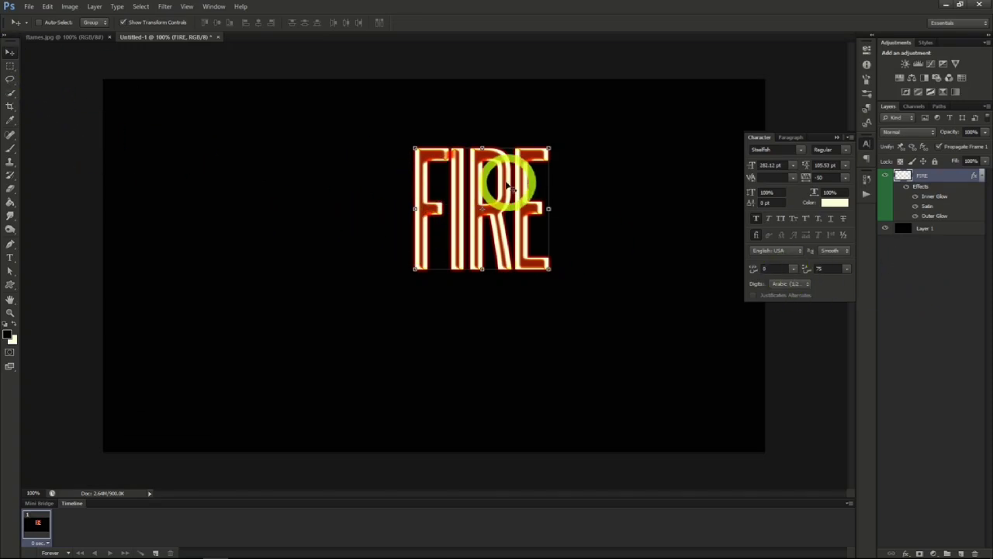
{"action": "left_click_drag", "start_coordinate": [505, 178], "coordinate": [454, 228]}
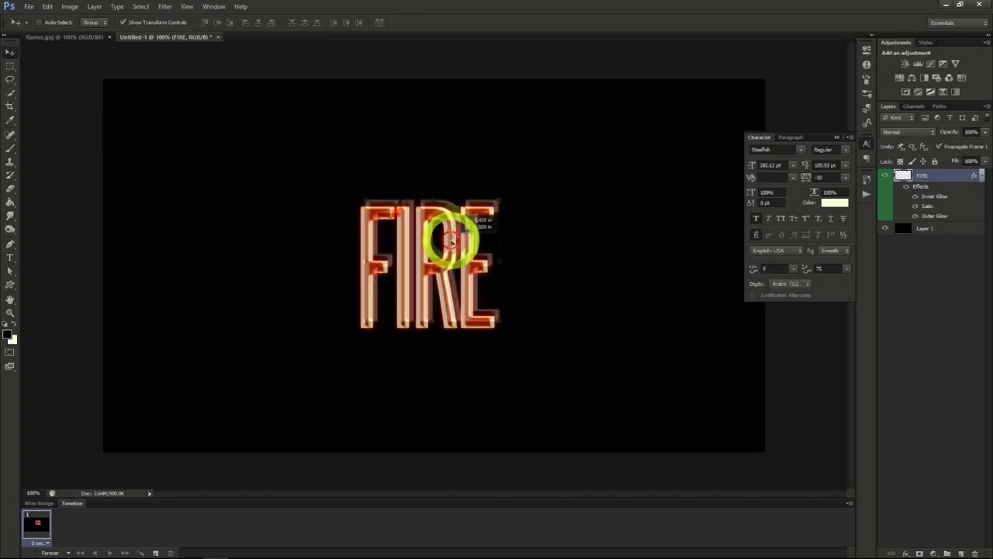
- Fade out the tops of the FIRE letters using the Eraser with a soft 250 px brush at 0% hardness
{"action": "left_click", "coordinate": [10, 192]}
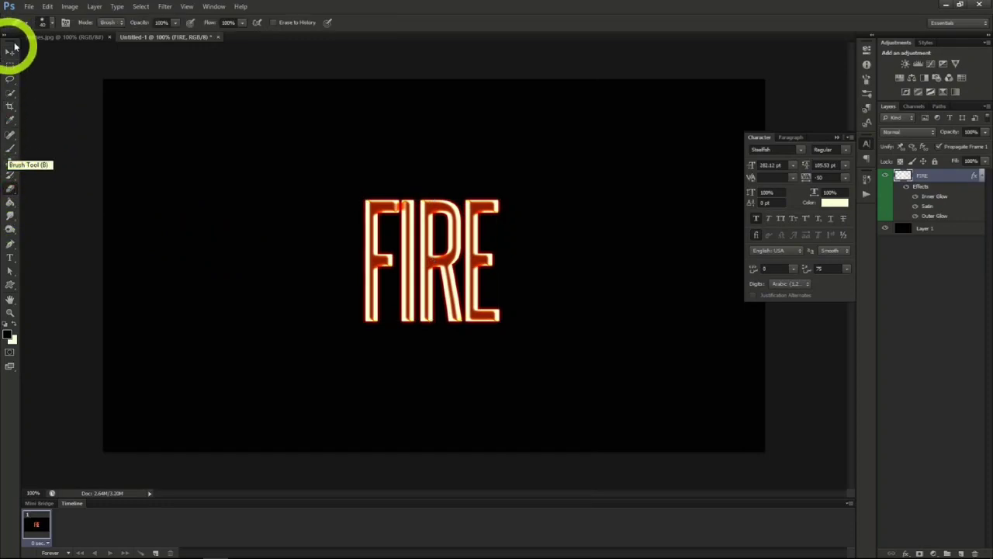
{"action": "left_click", "coordinate": [47, 22]}
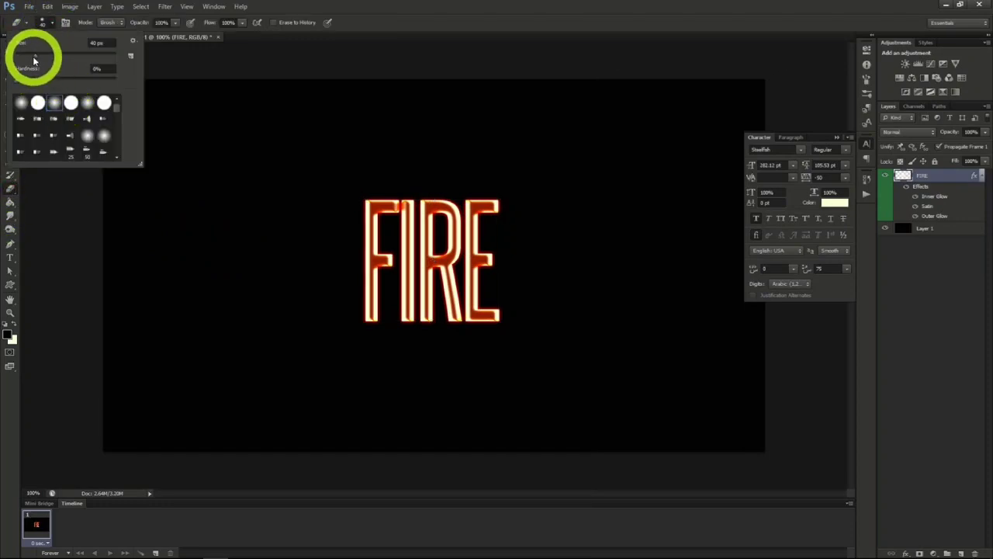
{"action": "left_click_drag", "start_coordinate": [34, 57], "coordinate": [93, 57]}
{"action": "left_click", "coordinate": [55, 103]}
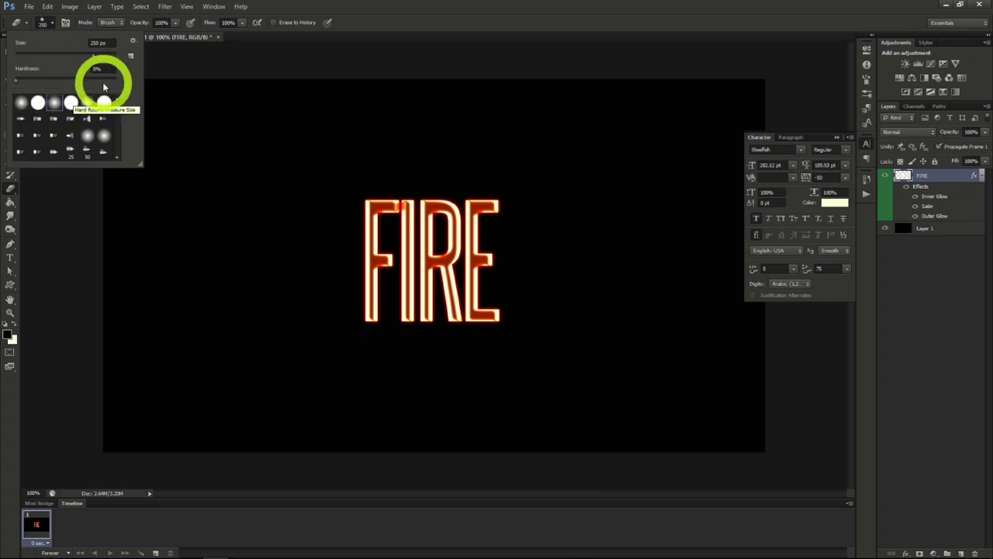
{"action": "left_click", "coordinate": [46, 23]}
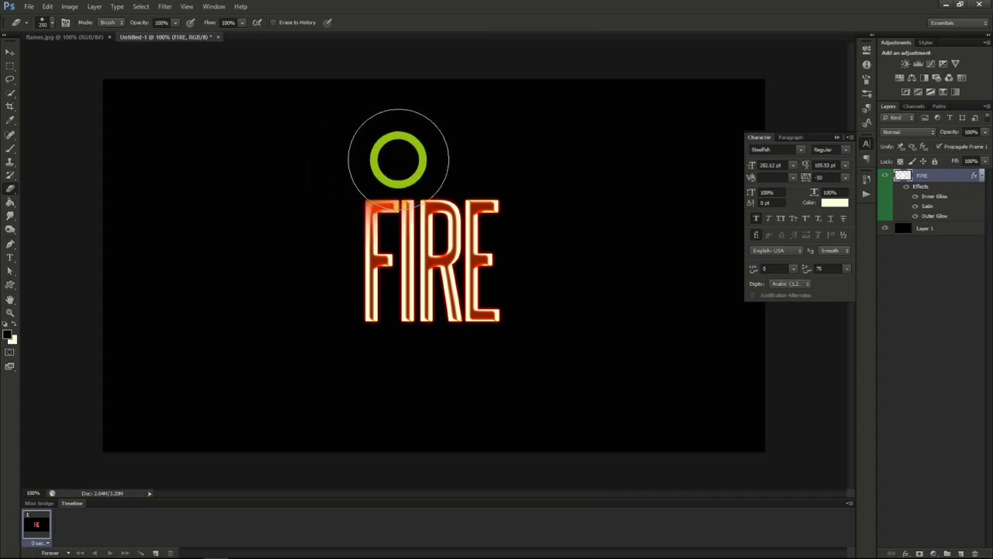
{"action": "mouse_move", "coordinate": [513, 161]}
{"action": "left_mouse_down"}
{"action": "mouse_move", "coordinate": [353, 163]}
{"action": "mouse_move", "coordinate": [470, 160]}
{"action": "left_mouse_up"}
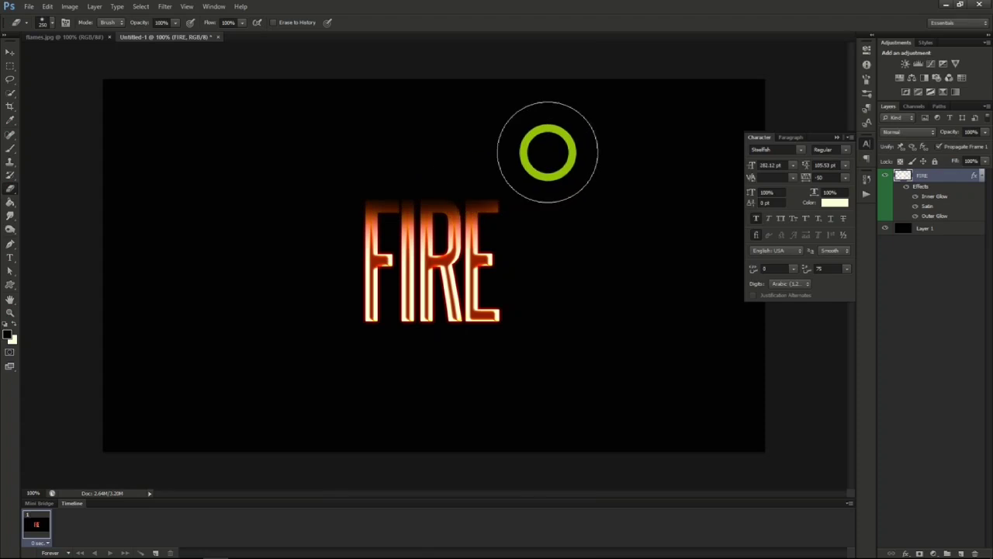
- Distort the FIRE layer with the ZigZag filter at amount 4, slightly fewer ridges and the Pond Ripples style
{"action": "left_click", "coordinate": [166, 7]}
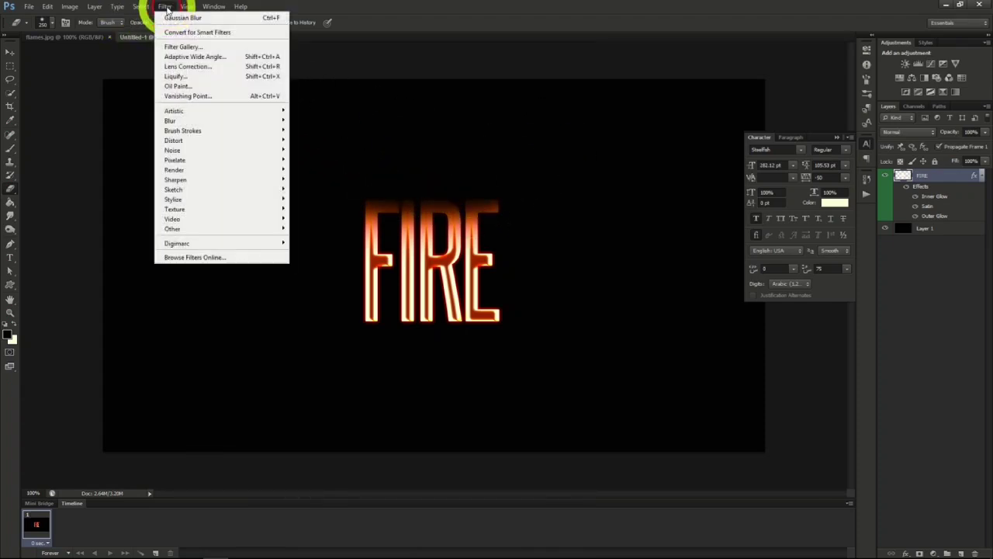
{"action": "mouse_move", "coordinate": [201, 146]}
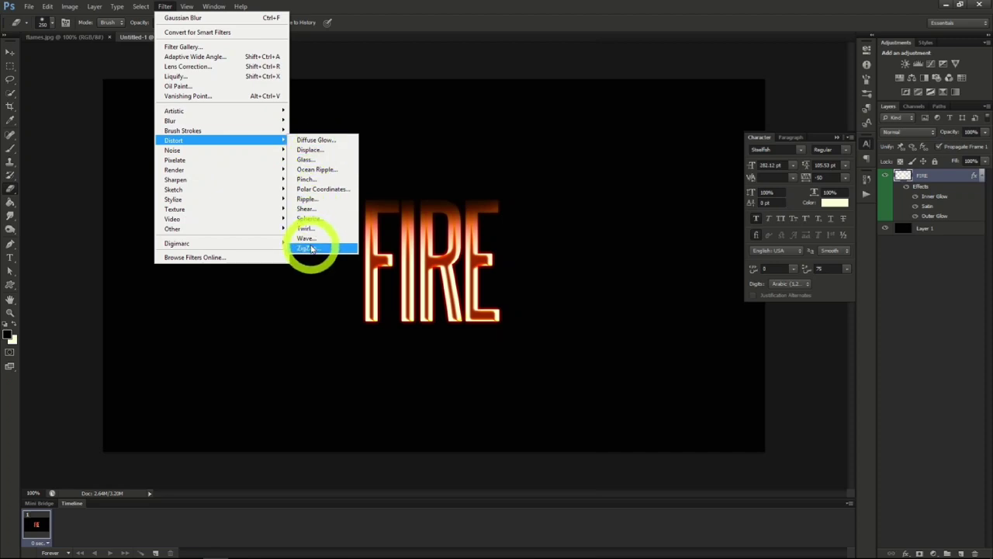
{"action": "left_click", "coordinate": [312, 249]}
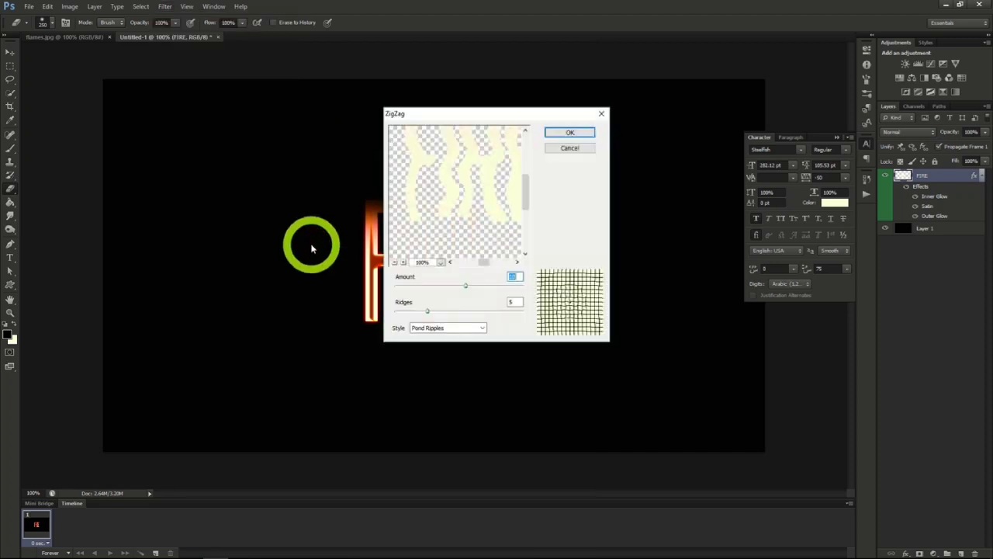
{"action": "left_click_drag", "start_coordinate": [466, 286], "coordinate": [424, 311]}
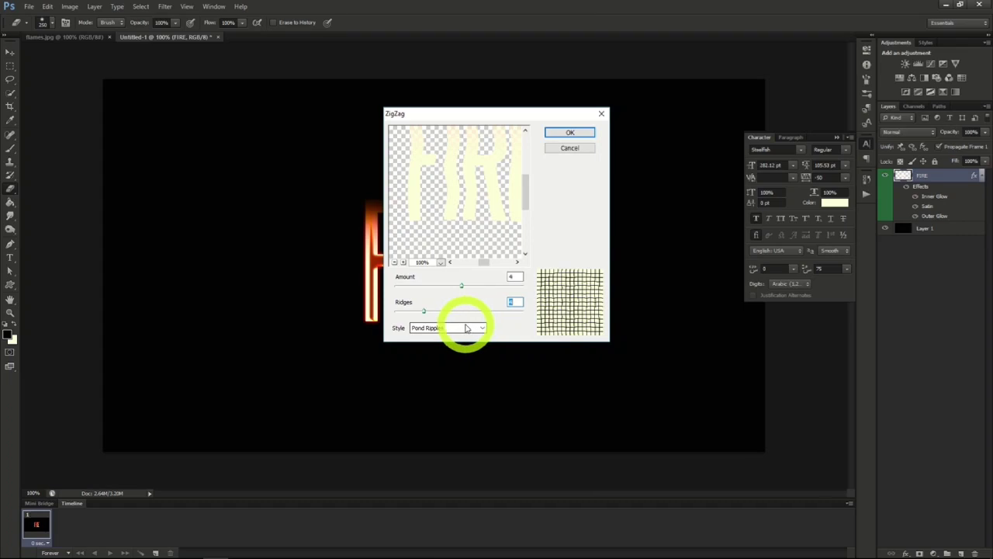
{"action": "left_click", "coordinate": [564, 132]}
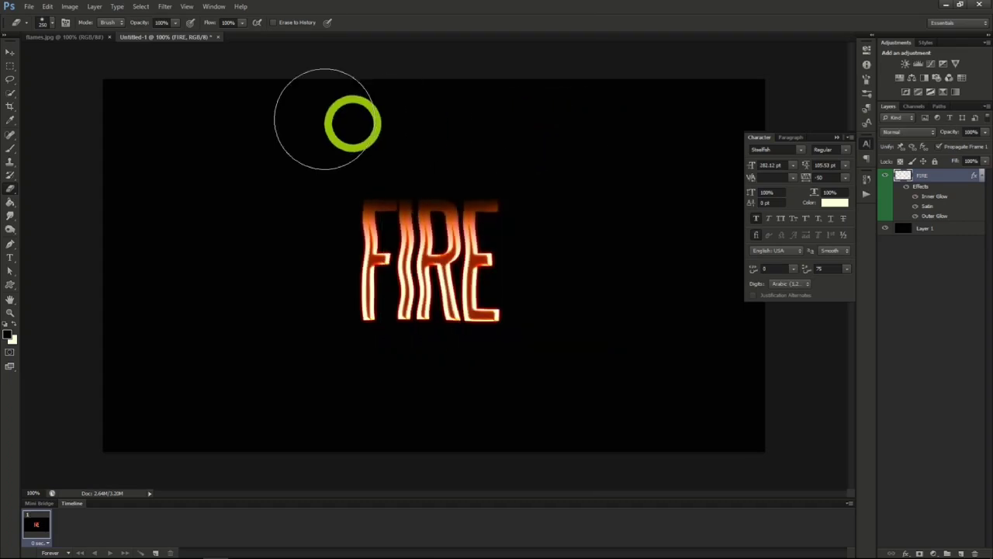
- Copy the flames.jpg layer into the FIRE document and extract the areas selected from its Green channel onto a new layer
{"action": "left_click", "coordinate": [82, 38]}
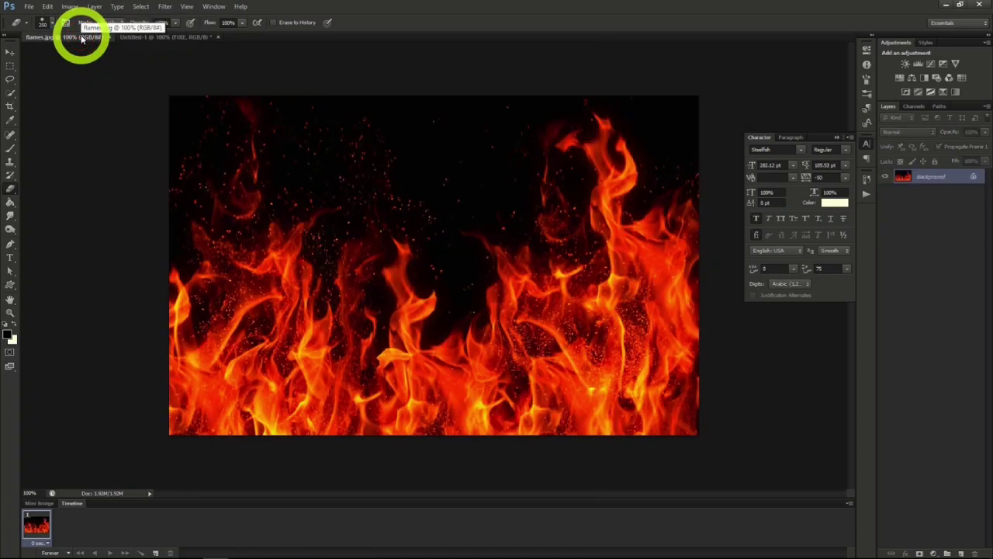
{"action": "left_click_drag", "start_coordinate": [922, 176], "coordinate": [184, 39]}
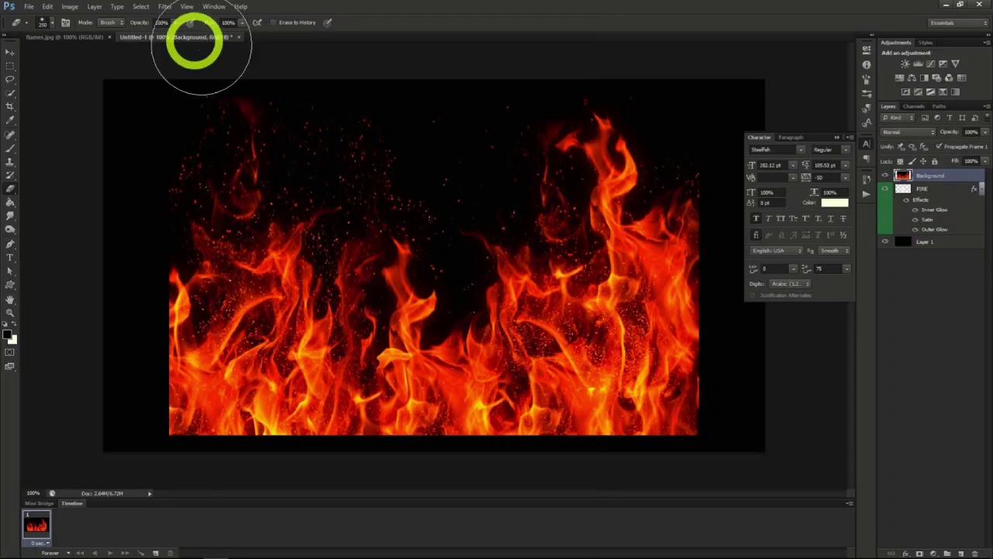
{"action": "left_click", "coordinate": [914, 107]}
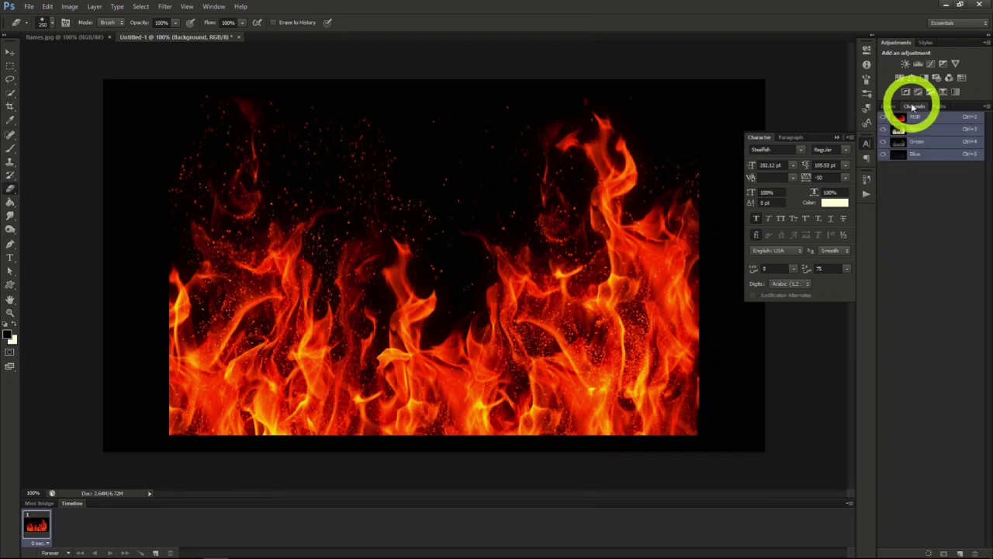
{"action": "left_click", "coordinate": [919, 144], "text": "ctrl"}
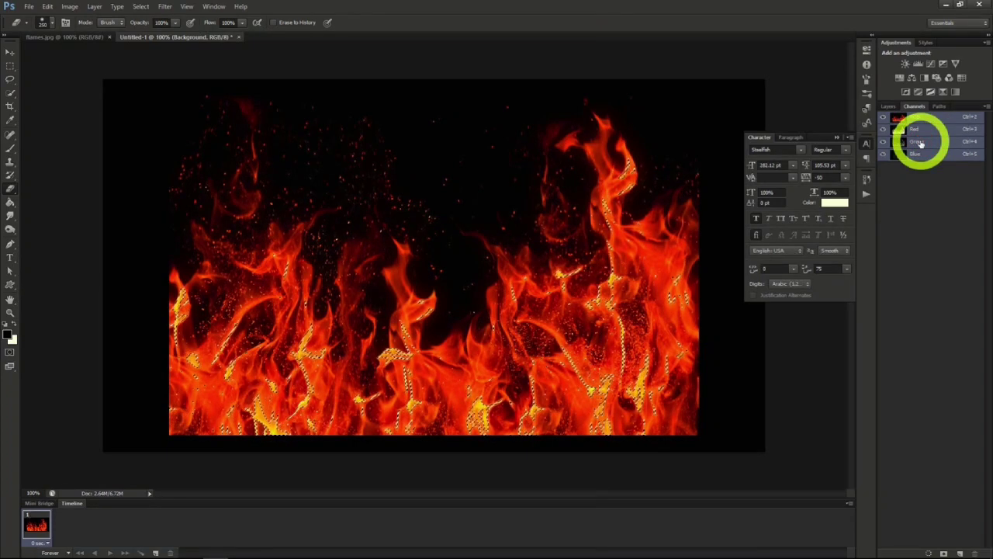
{"action": "left_click", "coordinate": [893, 108]}
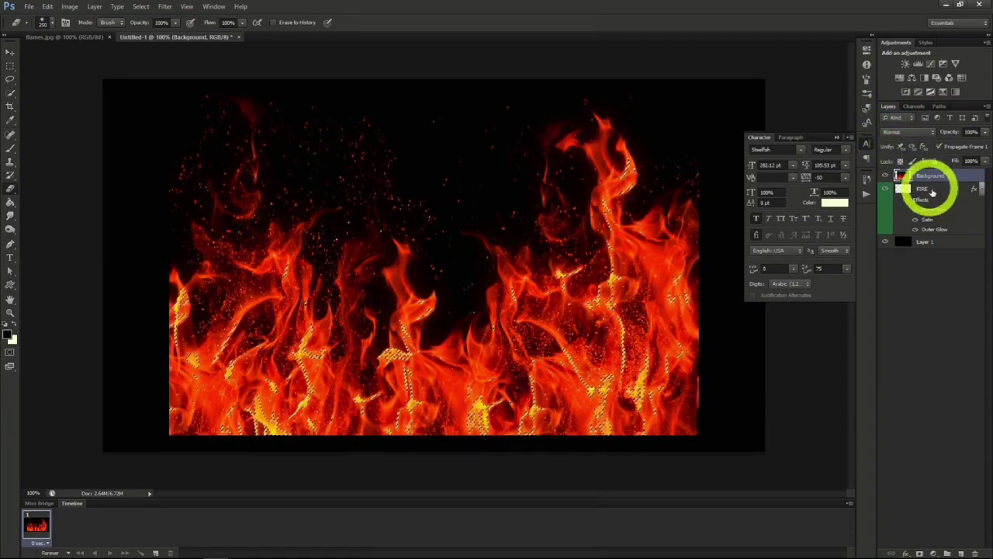
{"action": "key", "text": "ctrl+j"}
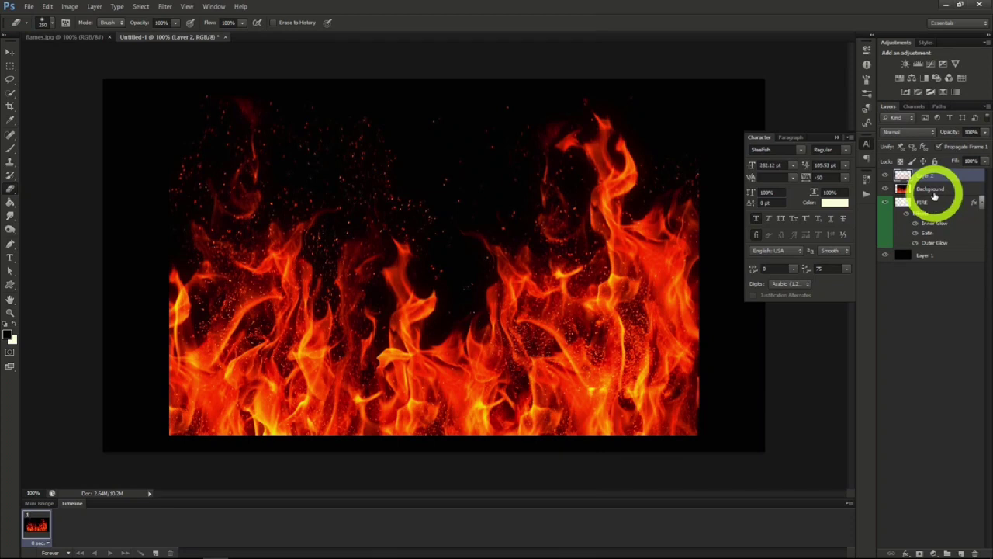
- Delete the full flames Background layer and rename the extracted flames layer Fire Main
{"action": "left_click", "coordinate": [923, 191]}
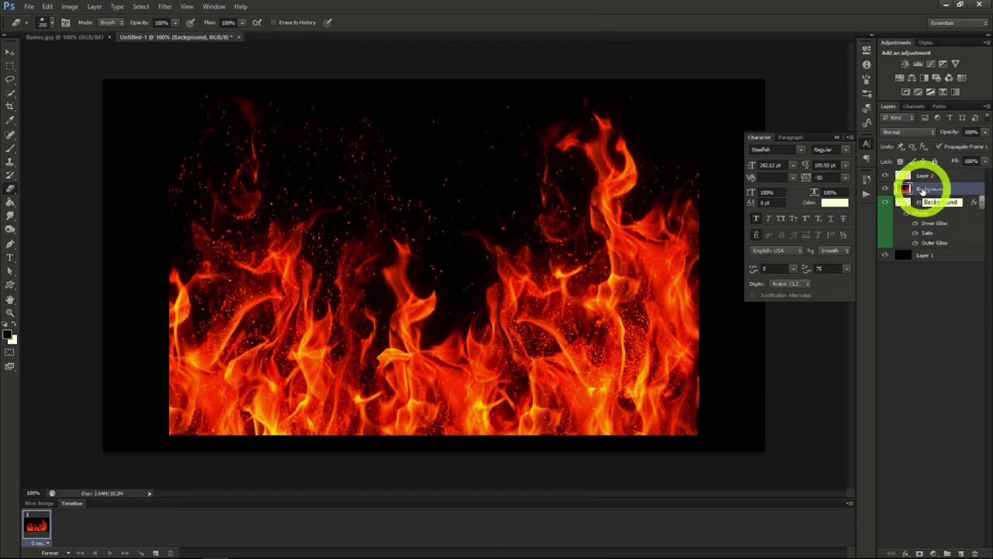
{"action": "key", "text": "Delete"}
{"action": "double_click", "coordinate": [927, 176]}
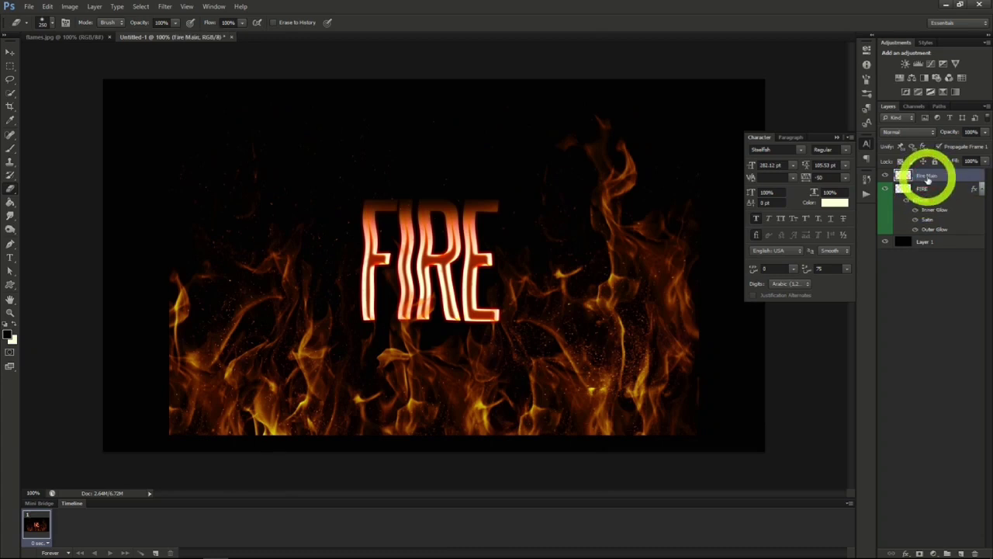
- Scale down the Fire Main flames proportionally and position them over the FIRE text
{"action": "left_click", "coordinate": [10, 52]}
{"action": "left_click_drag", "start_coordinate": [578, 358], "coordinate": [570, 333]}
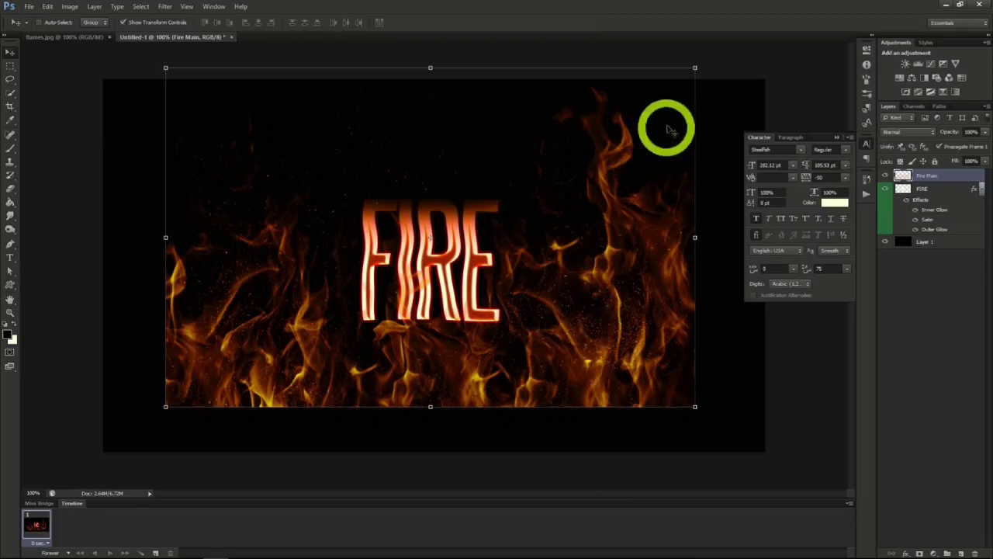
{"action": "left_click", "coordinate": [695, 66]}
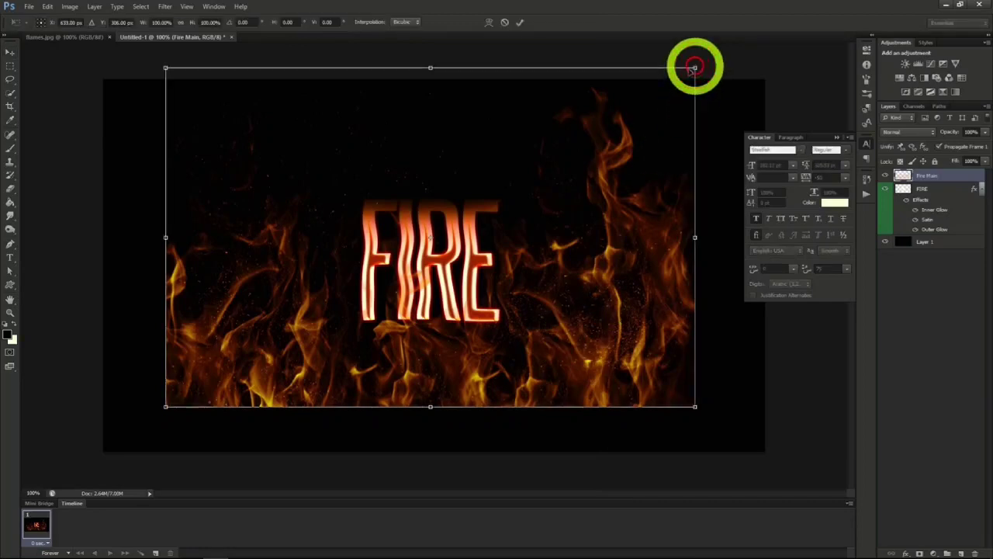
{"action": "left_click", "coordinate": [183, 23]}
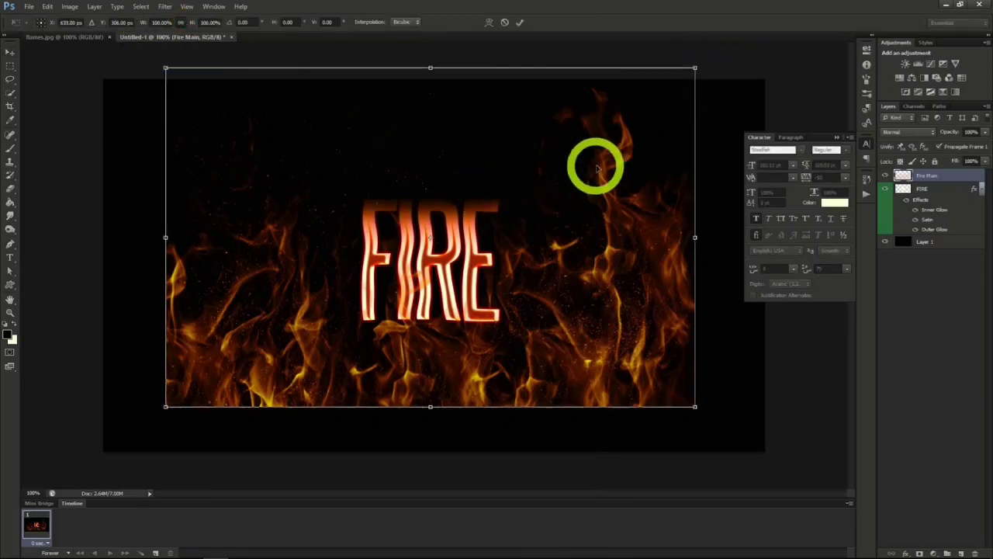
{"action": "left_click_drag", "start_coordinate": [693, 69], "coordinate": [461, 215]}
{"action": "mouse_move", "coordinate": [372, 354]}
{"action": "left_mouse_down"}
{"action": "mouse_move", "coordinate": [450, 279]}
{"action": "mouse_move", "coordinate": [440, 279]}
{"action": "left_mouse_up"}
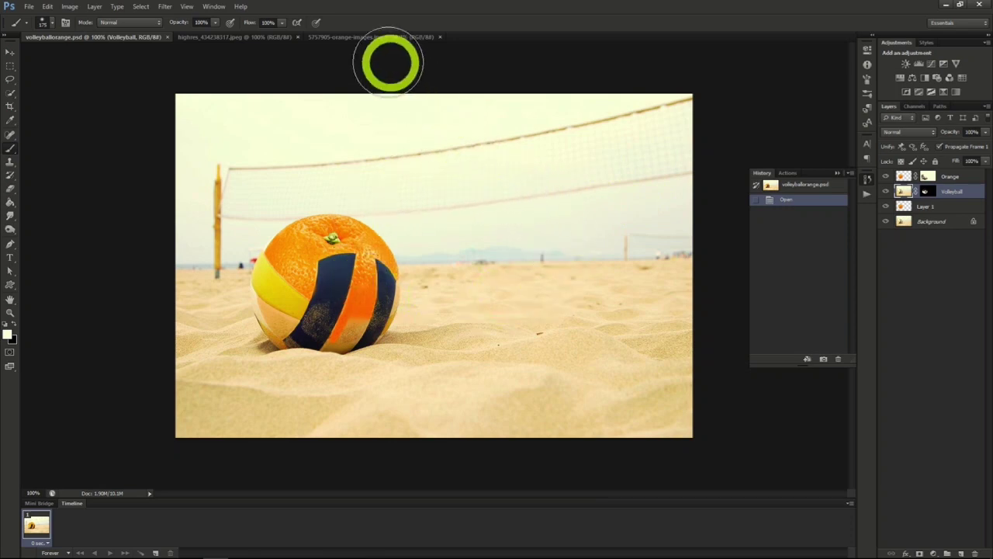
- Select the orange in 5757905-orange-images.jpg with Quick Selection and paste it into the highres_434238317.jpeg volleyball document
{"action": "left_click", "coordinate": [265, 37]}
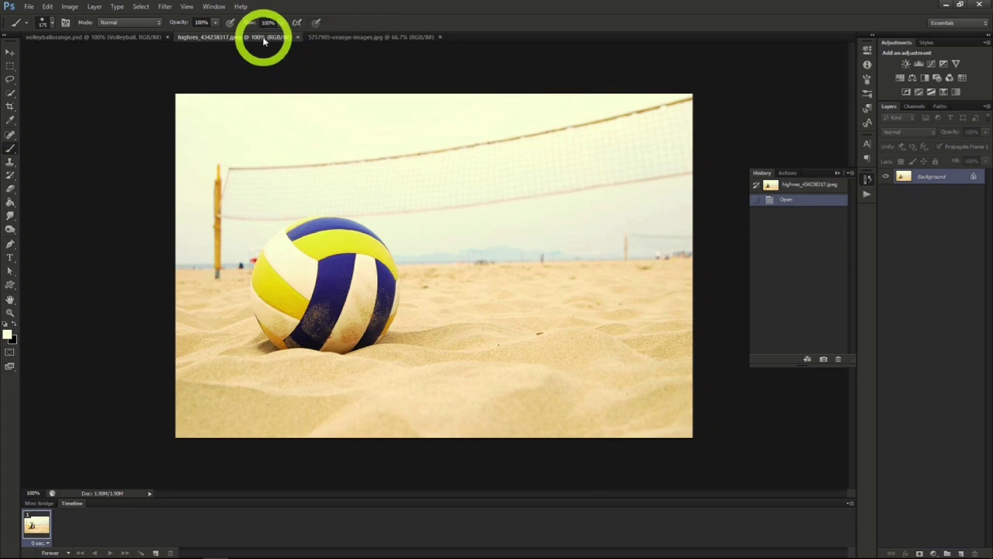
{"action": "left_click", "coordinate": [333, 37]}
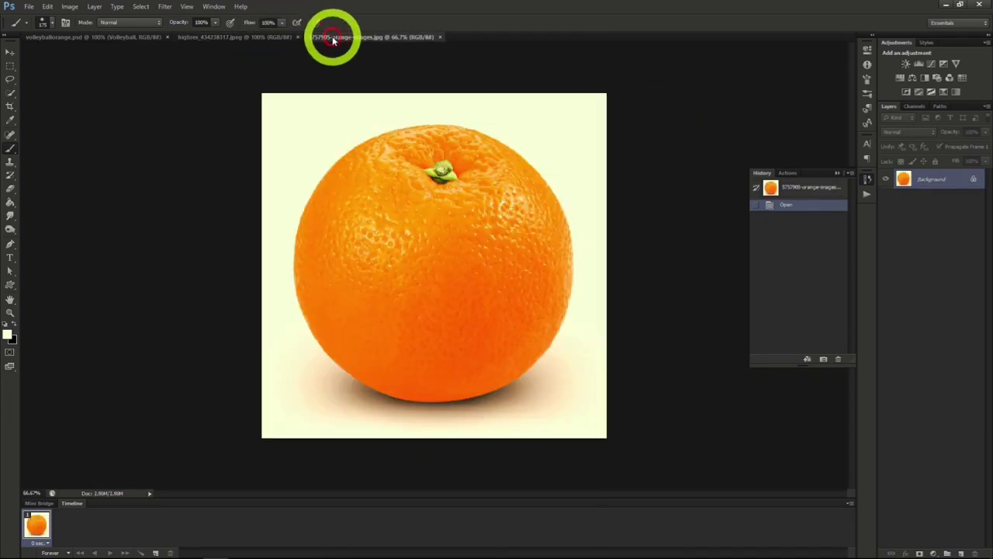
{"action": "left_click", "coordinate": [10, 94]}
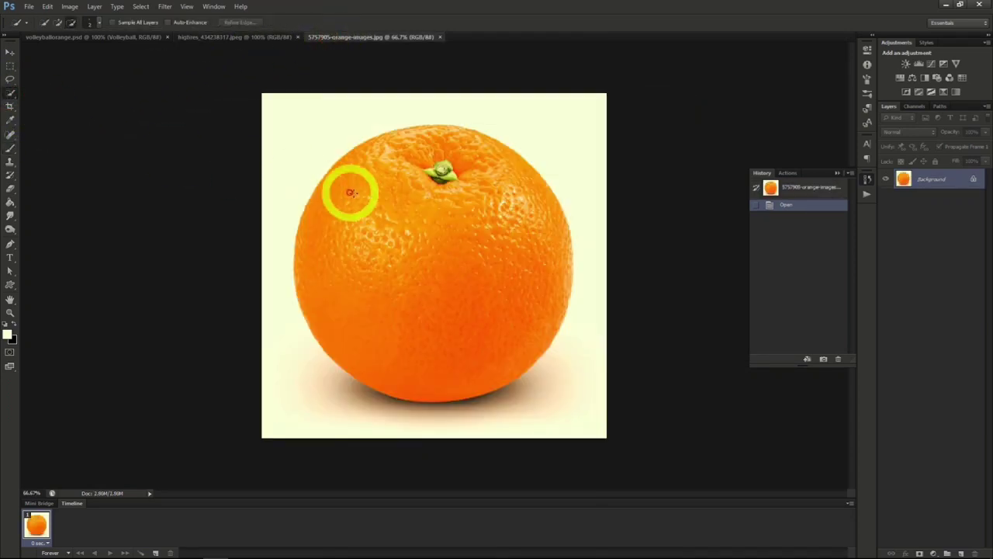
{"action": "mouse_move", "coordinate": [378, 208]}
{"action": "left_mouse_down"}
{"action": "mouse_move", "coordinate": [406, 282]}
{"action": "mouse_move", "coordinate": [488, 364]}
{"action": "mouse_move", "coordinate": [529, 359]}
{"action": "left_mouse_up"}
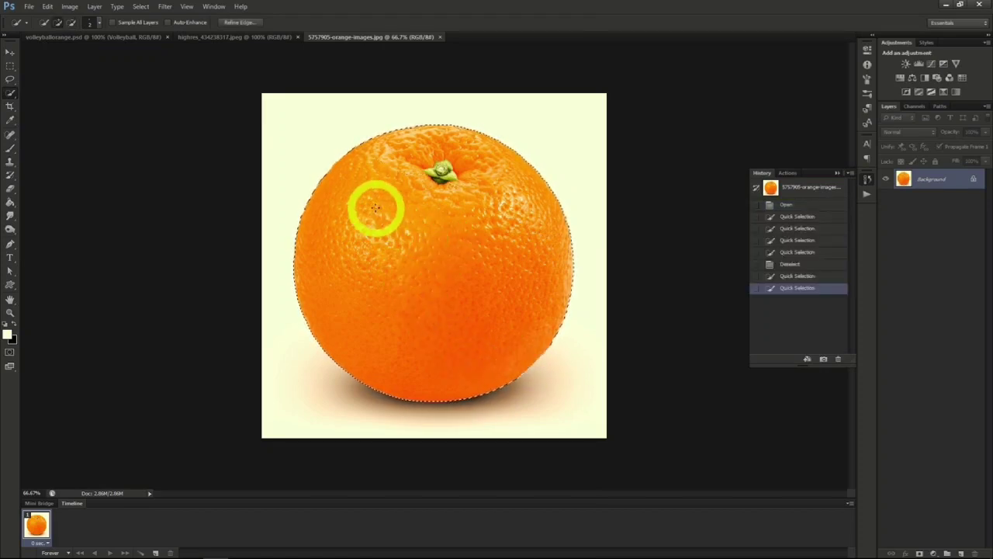
{"action": "left_click", "coordinate": [216, 38]}
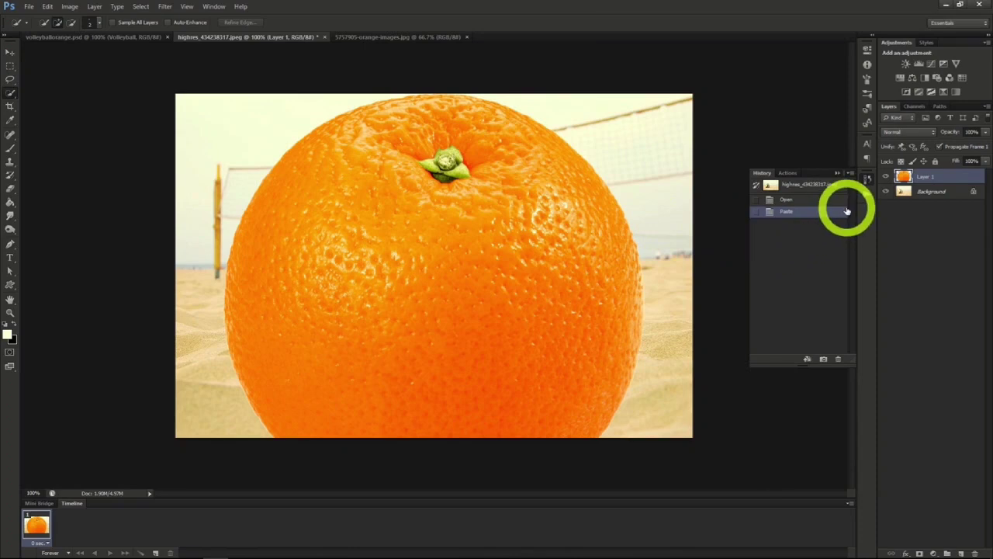
- Duplicate the Background layer, place the copy above the orange layer, and set the copy's opacity to 50%
{"action": "right_click", "coordinate": [921, 194]}
{"action": "left_click", "coordinate": [920, 218]}
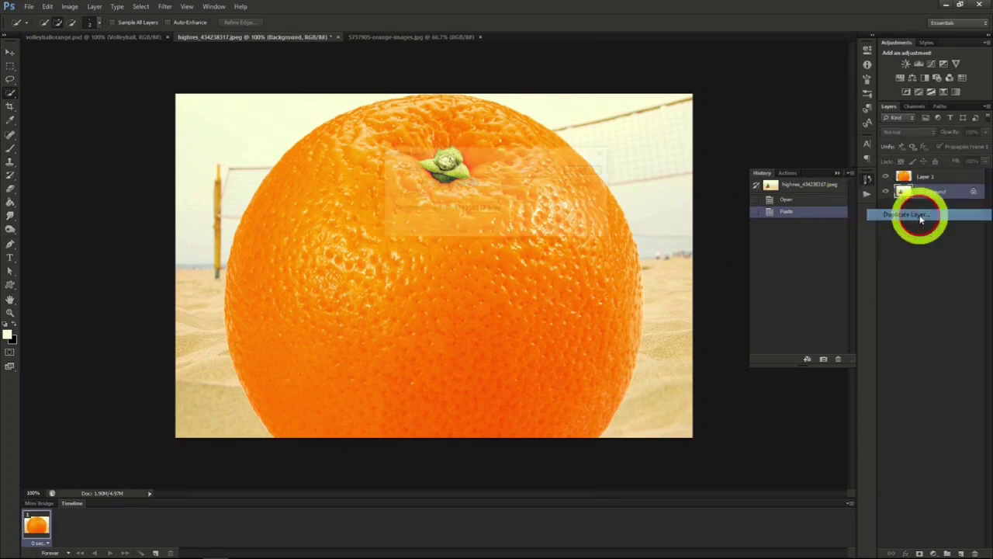
{"action": "left_click", "coordinate": [588, 171]}
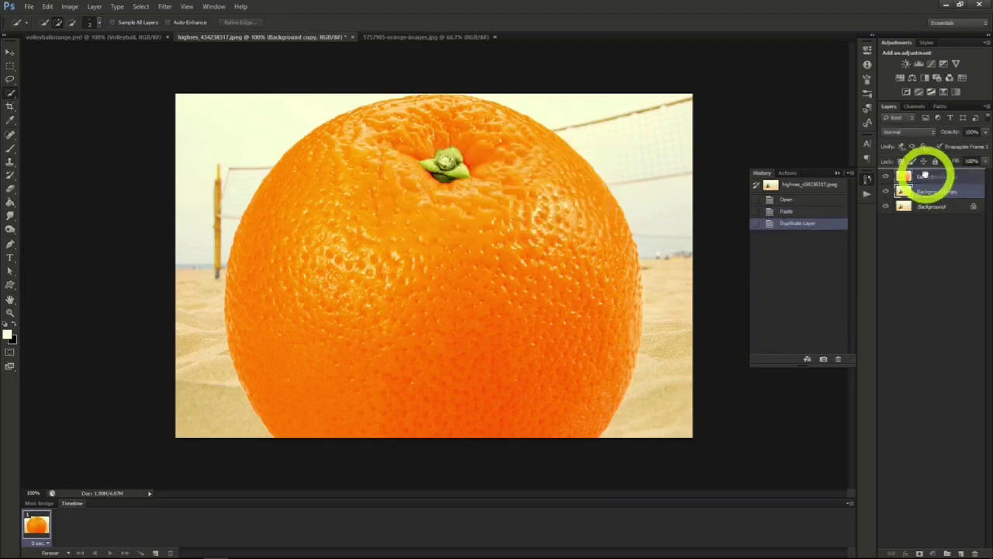
{"action": "left_click_drag", "start_coordinate": [924, 177], "coordinate": [927, 179]}
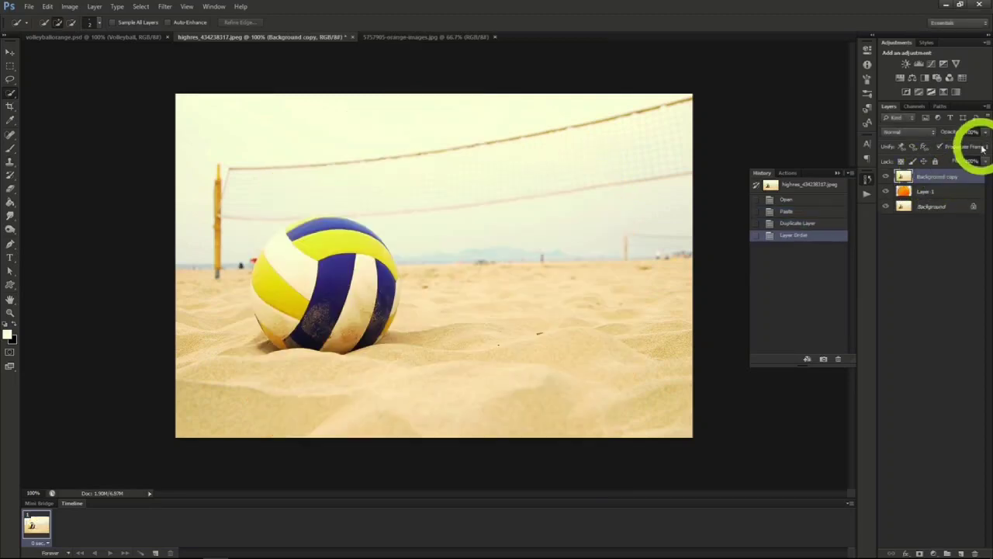
{"action": "left_click", "coordinate": [960, 146]}
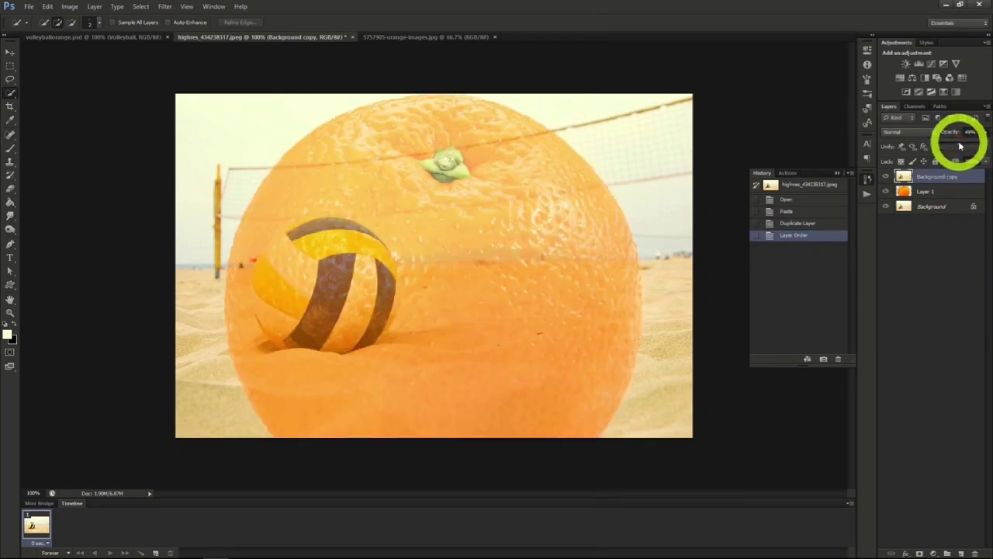
{"action": "left_click_drag", "start_coordinate": [960, 146], "coordinate": [961, 146]}
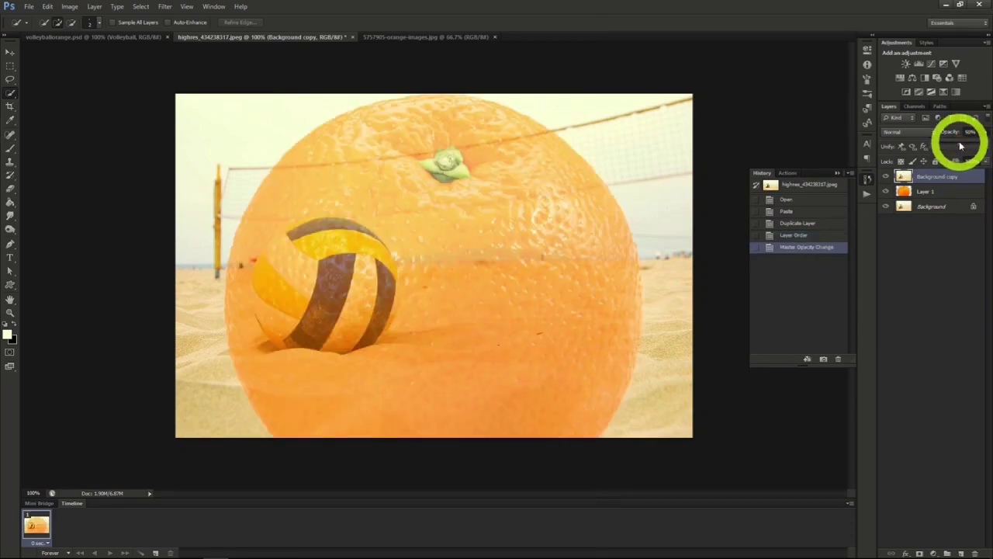
- Scale the orange on Layer 1 proportionally to about 35% and align it over the volleyball
{"action": "left_click", "coordinate": [935, 192]}
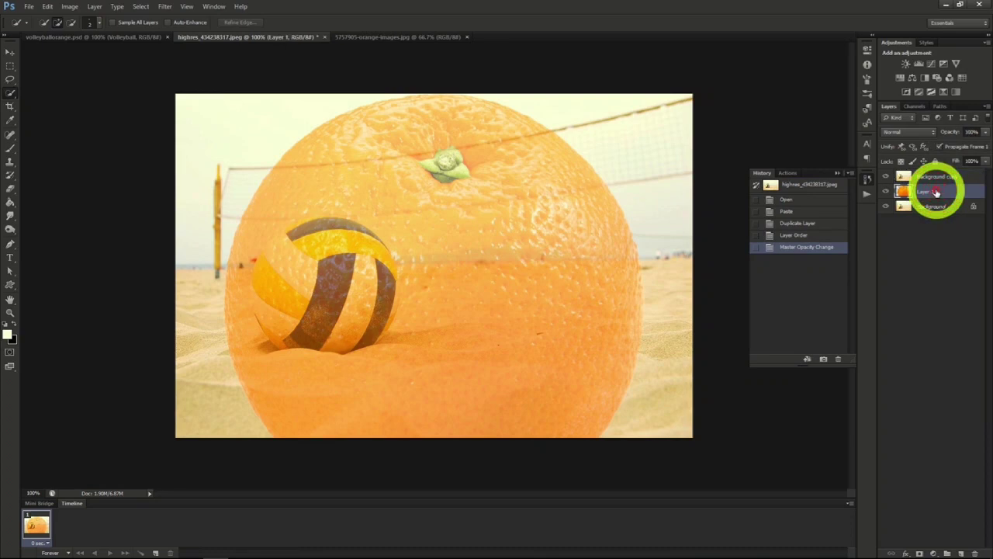
{"action": "left_click", "coordinate": [10, 53]}
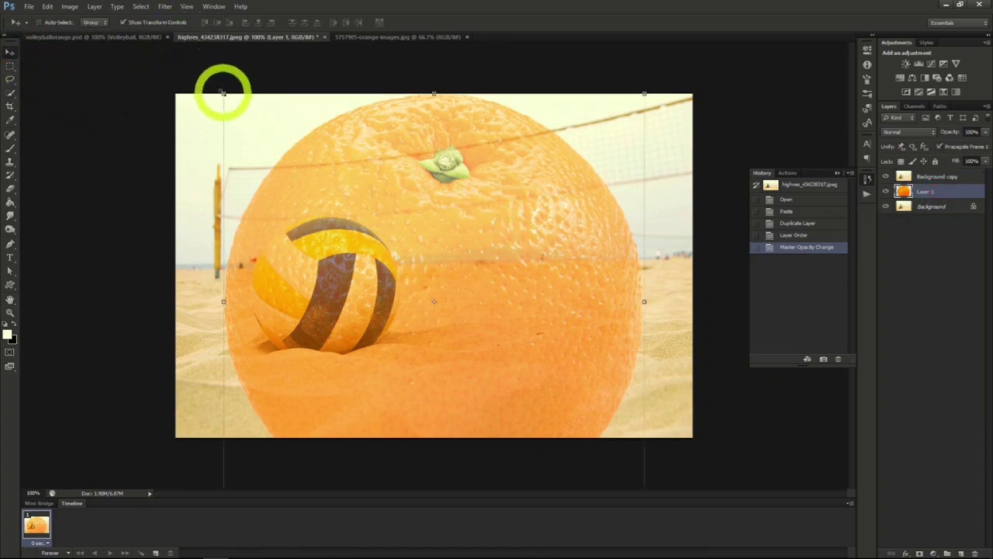
{"action": "left_click", "coordinate": [223, 94]}
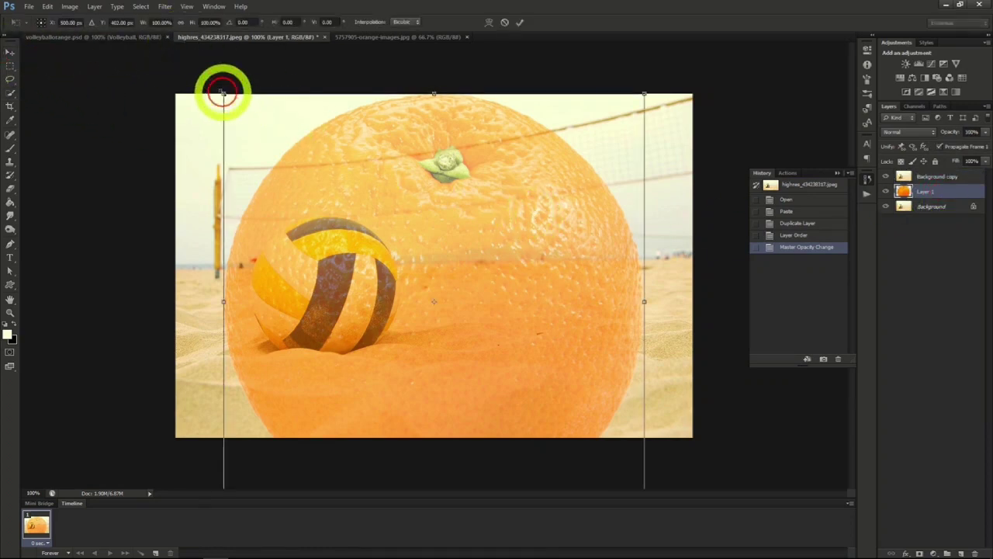
{"action": "left_click", "coordinate": [179, 23]}
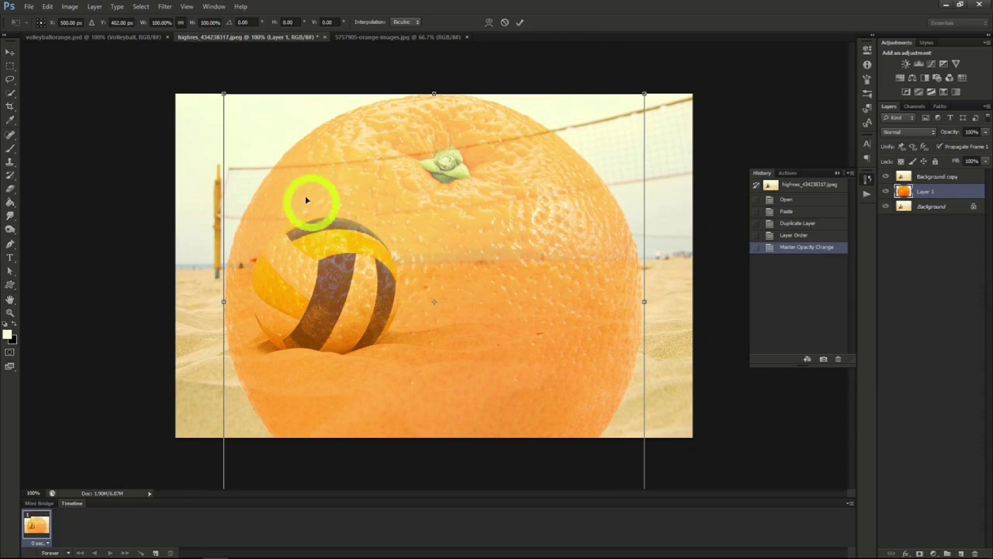
{"action": "left_click_drag", "start_coordinate": [223, 93], "coordinate": [452, 320]}
{"action": "left_click_drag", "start_coordinate": [527, 371], "coordinate": [318, 266]}
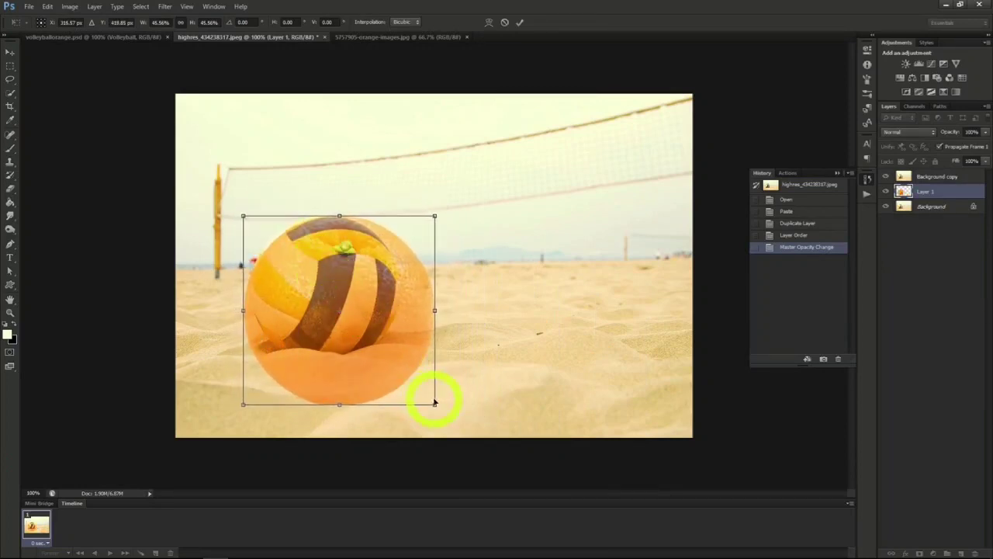
{"action": "left_click_drag", "start_coordinate": [435, 404], "coordinate": [391, 362]}
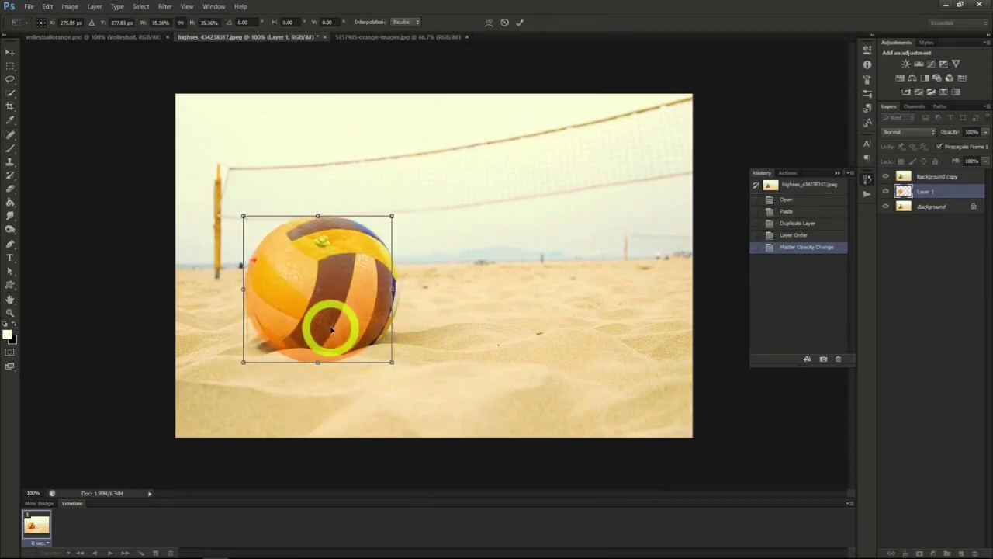
{"action": "left_click_drag", "start_coordinate": [326, 329], "coordinate": [339, 328]}
{"action": "left_click", "coordinate": [10, 51]}
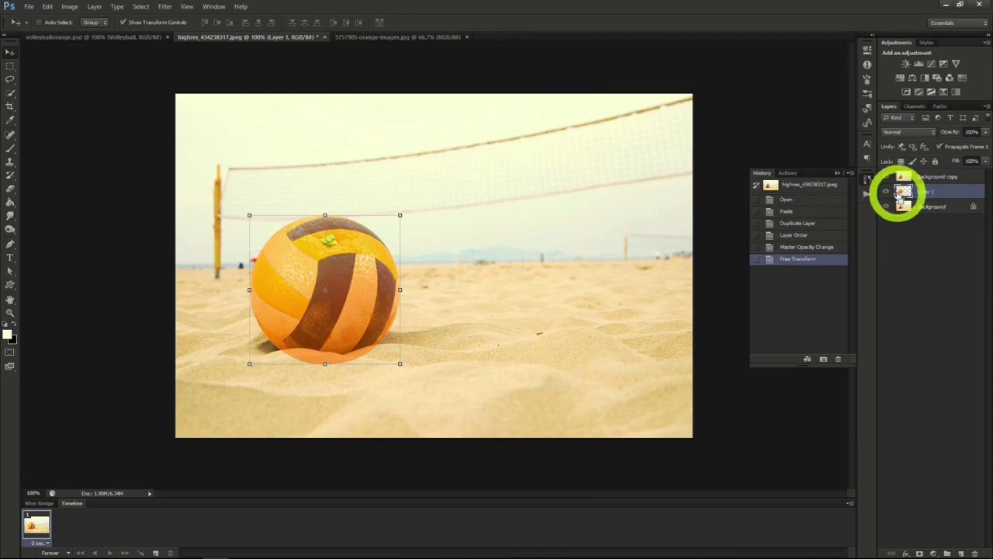
- Load the orange's outline from Layer 1 as a selection and use it as a layer mask on Background copy
{"action": "left_click", "coordinate": [904, 192], "text": "ctrl"}
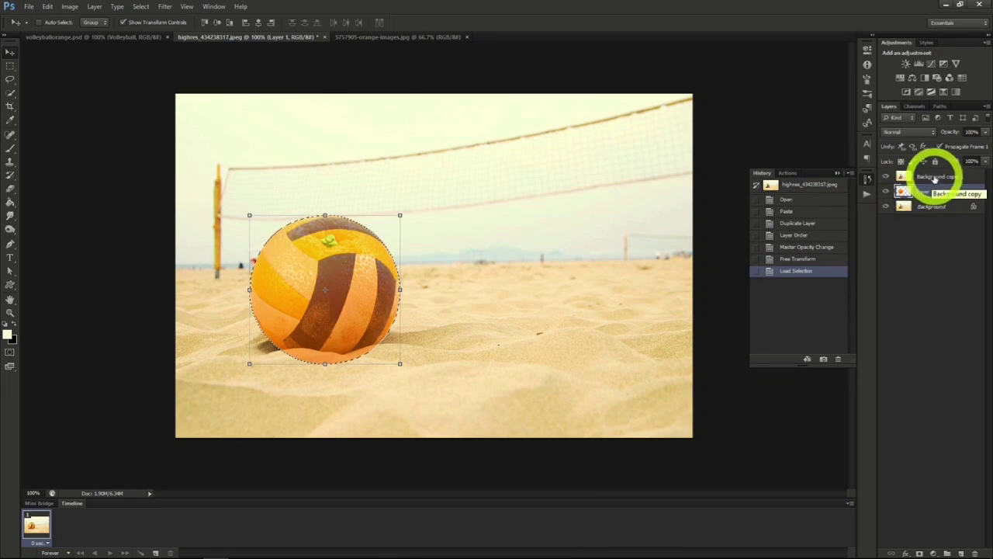
{"action": "left_click", "coordinate": [935, 177]}
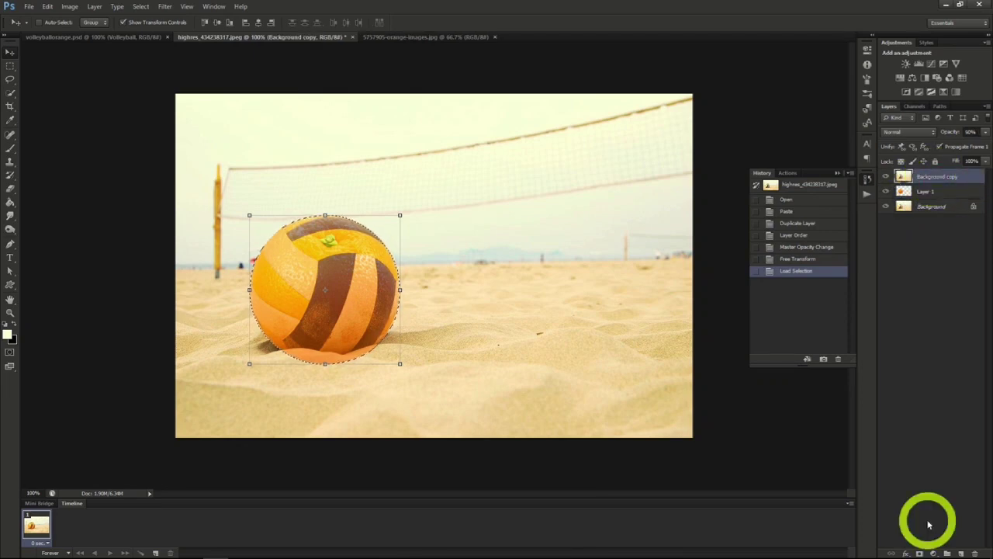
{"action": "left_click", "coordinate": [919, 553]}
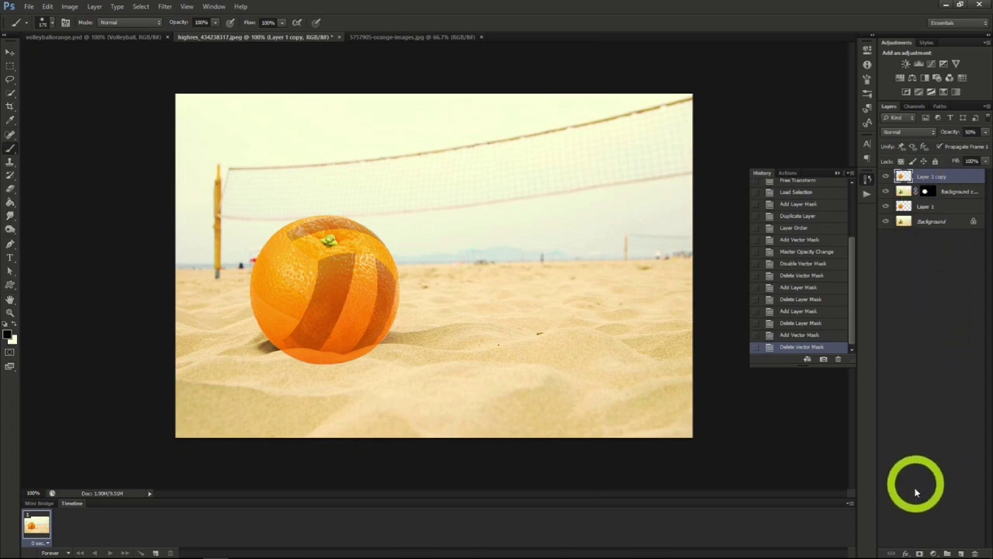
- Add a black layer mask to Layer 1 copy and brush inside the selected ball panels to reveal the orange peel
{"action": "left_click", "coordinate": [920, 553], "text": "alt"}
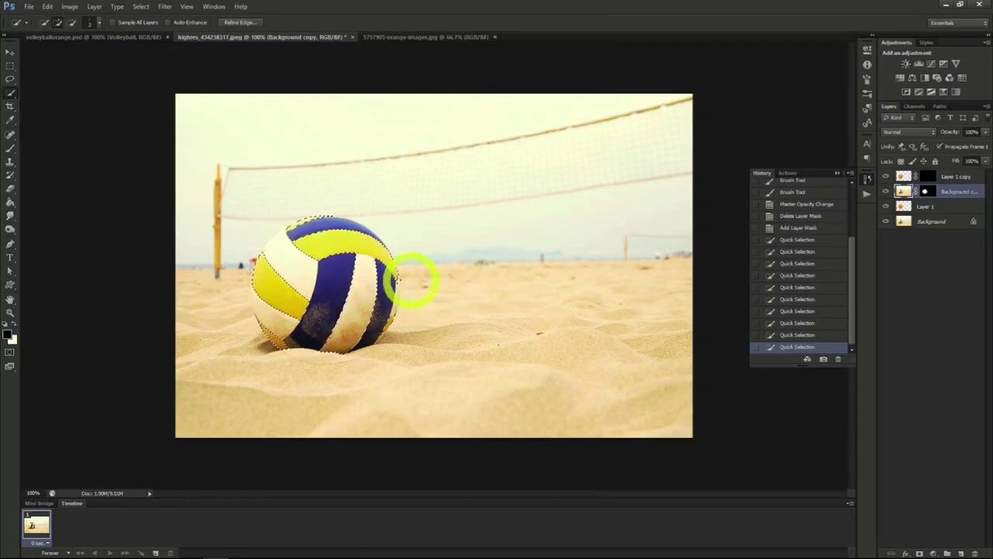
{"action": "left_click", "coordinate": [12, 148]}
{"action": "mouse_move", "coordinate": [293, 317]}
{"action": "left_mouse_down"}
{"action": "mouse_move", "coordinate": [254, 281]}
{"action": "mouse_move", "coordinate": [259, 263]}
{"action": "mouse_move", "coordinate": [267, 259]}
{"action": "mouse_move", "coordinate": [307, 308]}
{"action": "mouse_move", "coordinate": [278, 317]}
{"action": "mouse_move", "coordinate": [260, 285]}
{"action": "mouse_move", "coordinate": [272, 282]}
{"action": "mouse_move", "coordinate": [311, 315]}
{"action": "left_mouse_up"}
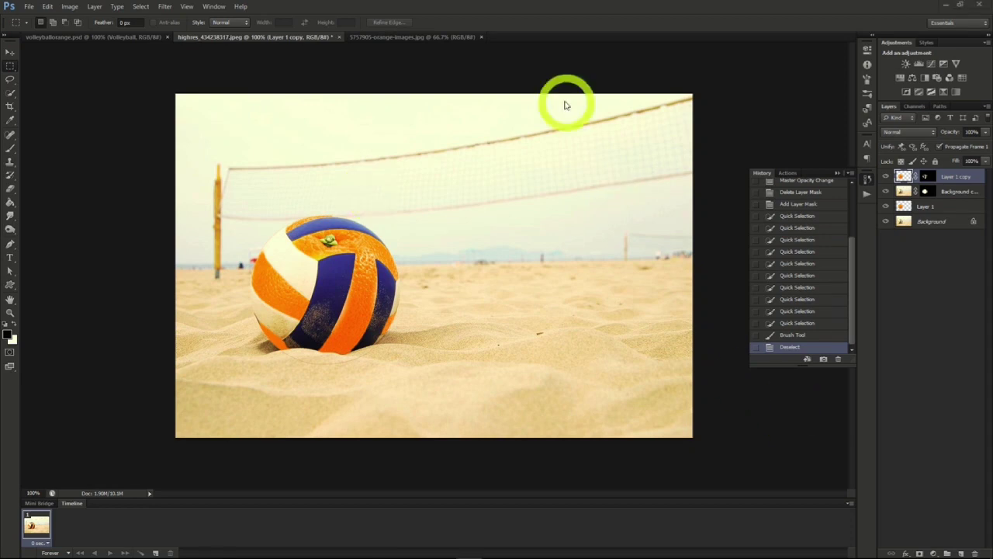
{"action": "left_click", "coordinate": [521, 20]}
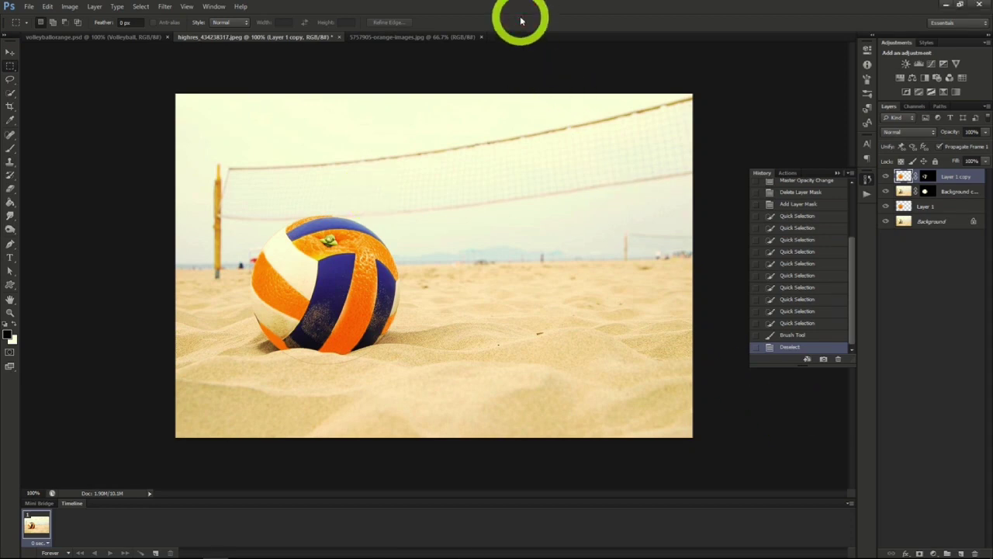